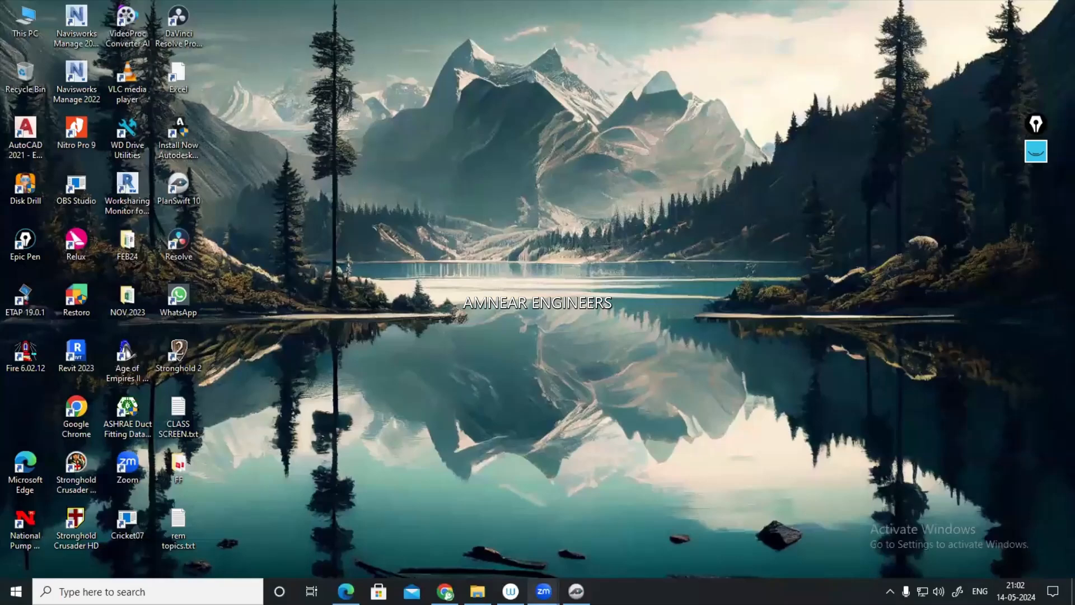
pyautogui.moveTo(543, 591)
pyautogui.click(477, 592)
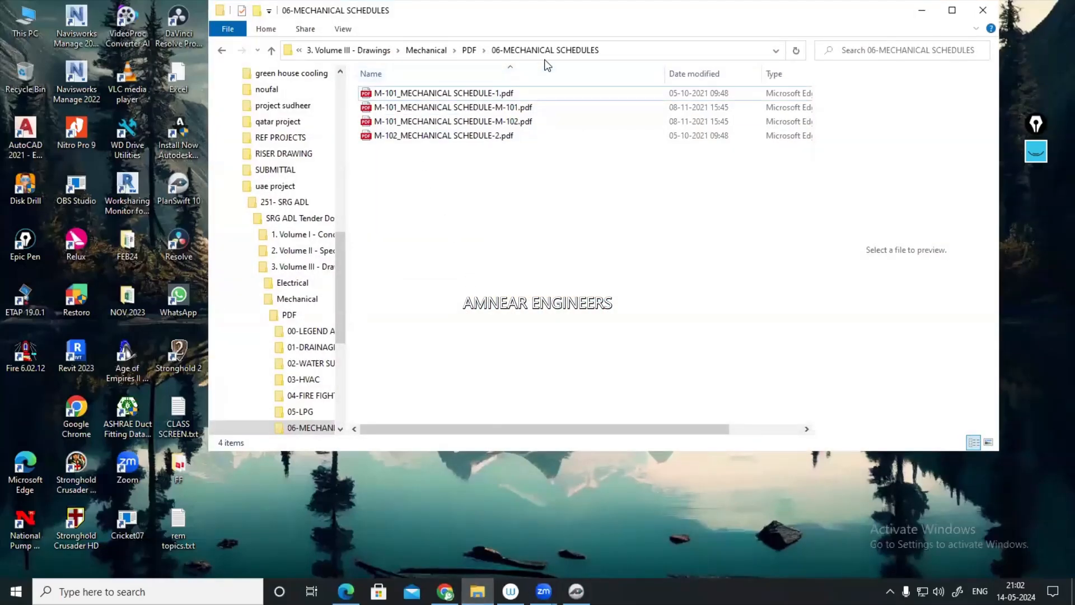
pyautogui.click(1041, 152)
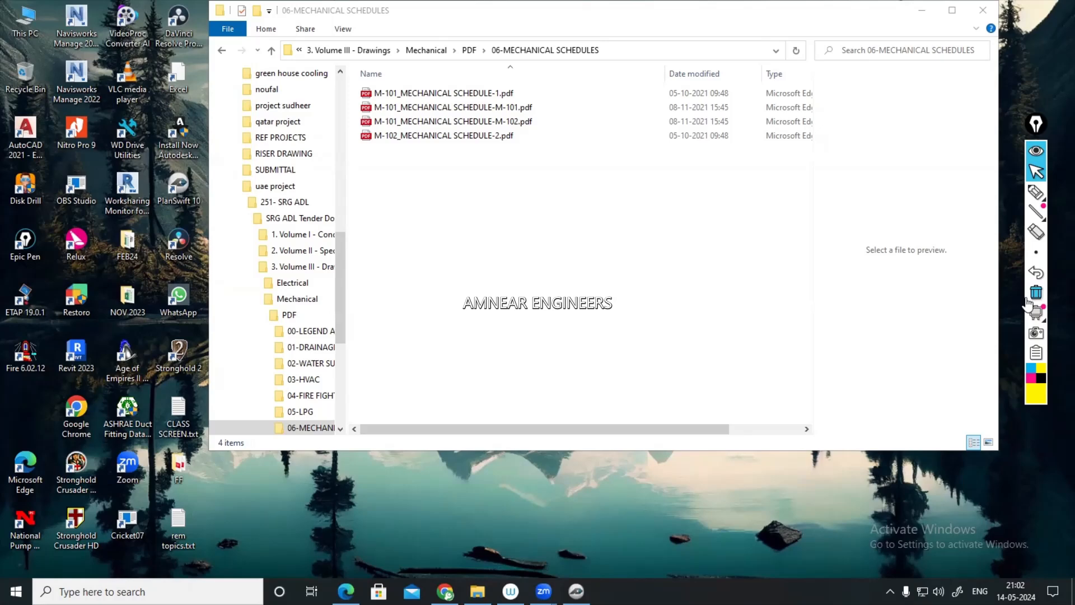
pyautogui.click(1037, 158)
pyautogui.click(1037, 159)
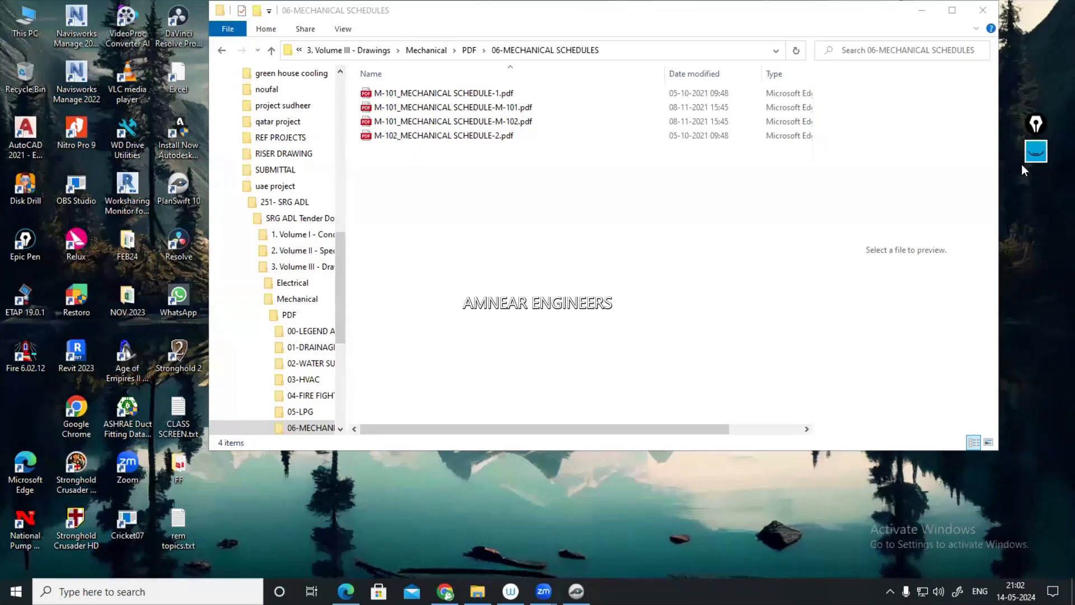
# - Close the running PlanSwift session and launch PlanSwift again
pyautogui.click(576, 592)
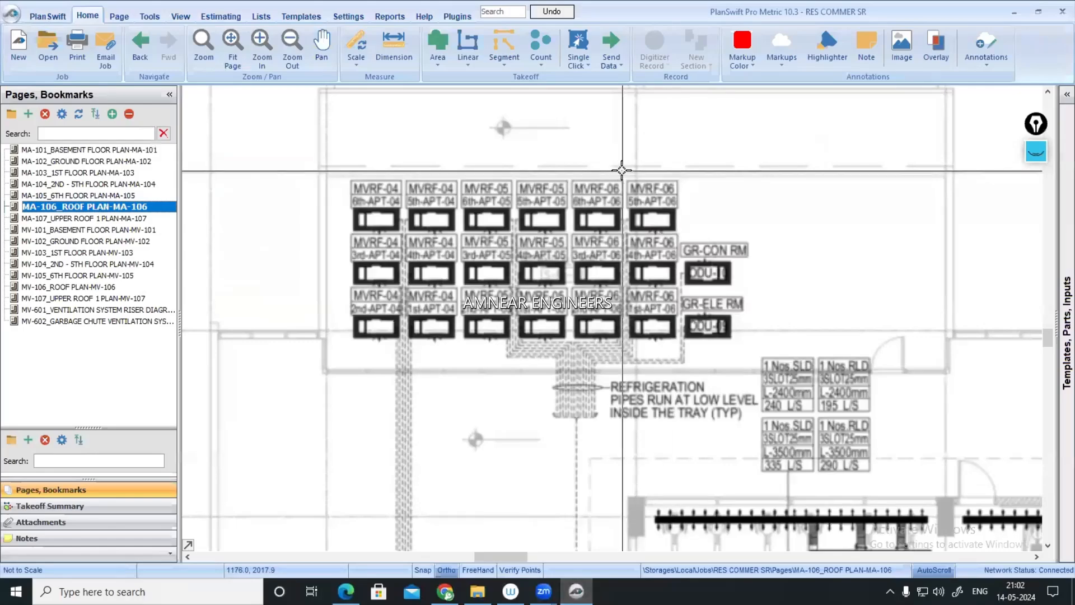
pyautogui.scroll(-5, 621, 170)
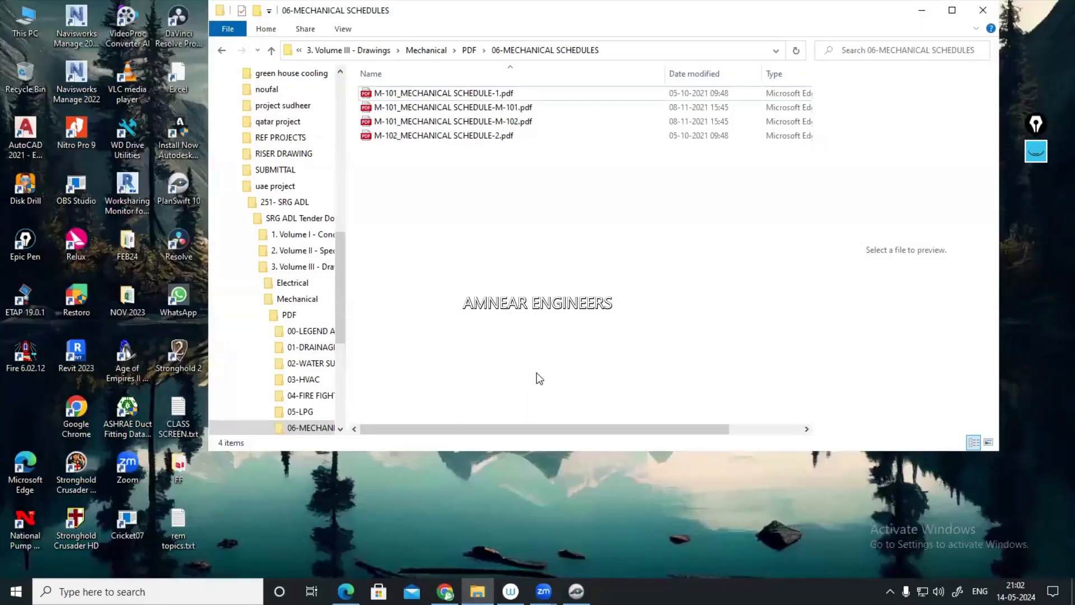
pyautogui.moveTo(577, 592)
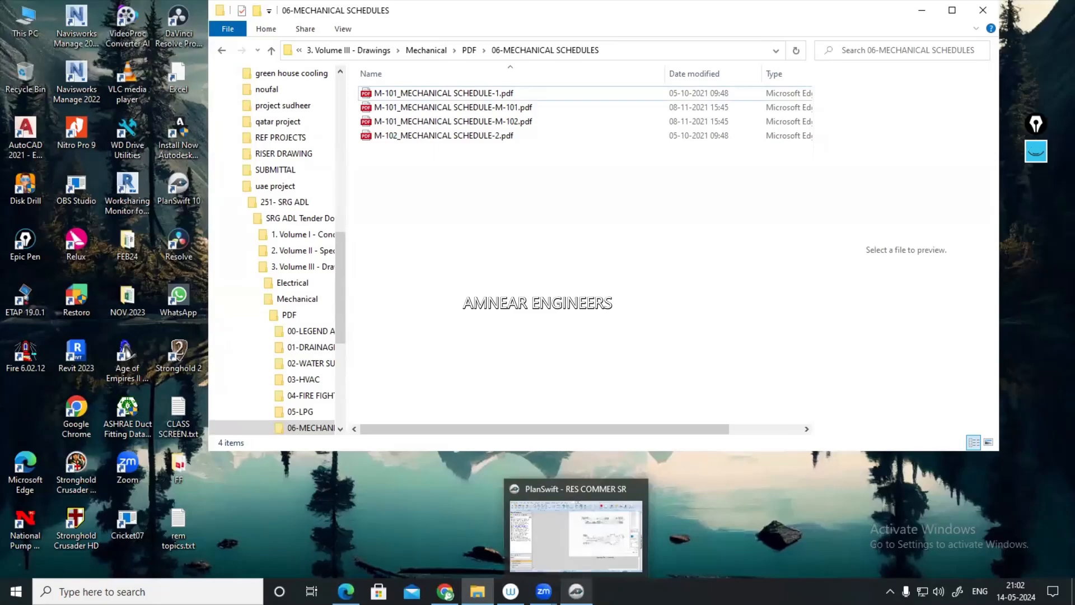
pyautogui.click(577, 592)
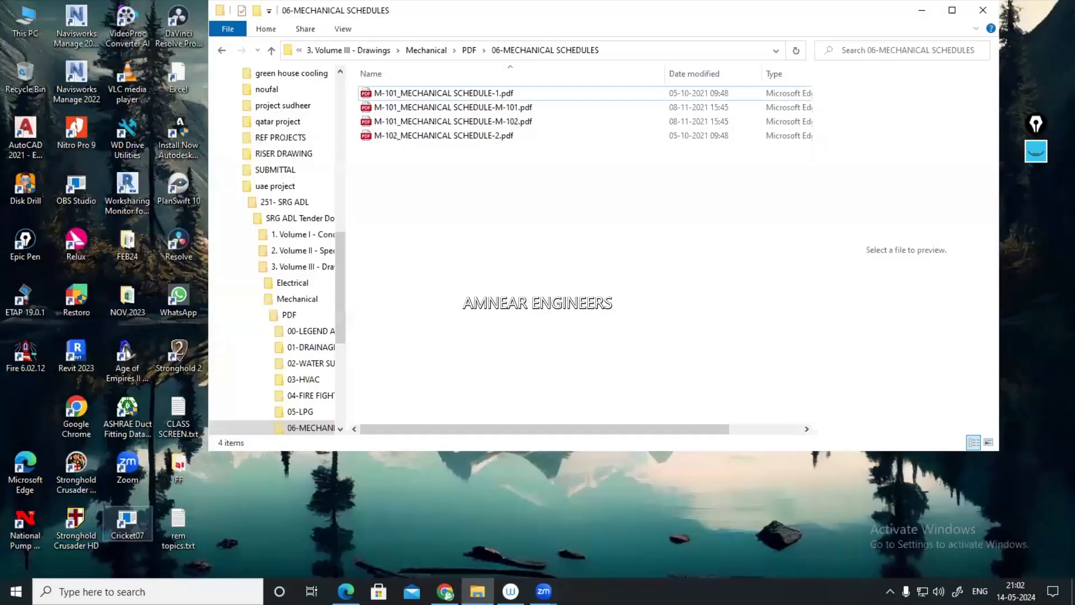
pyautogui.click(16, 592)
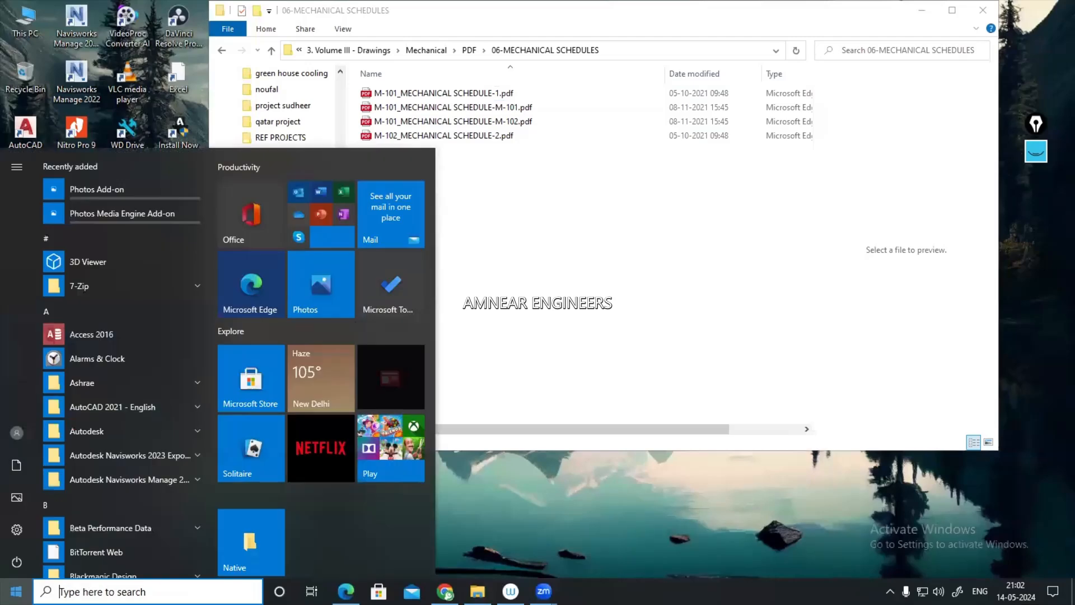
pyautogui.write('PL')
pyautogui.click(119, 238)
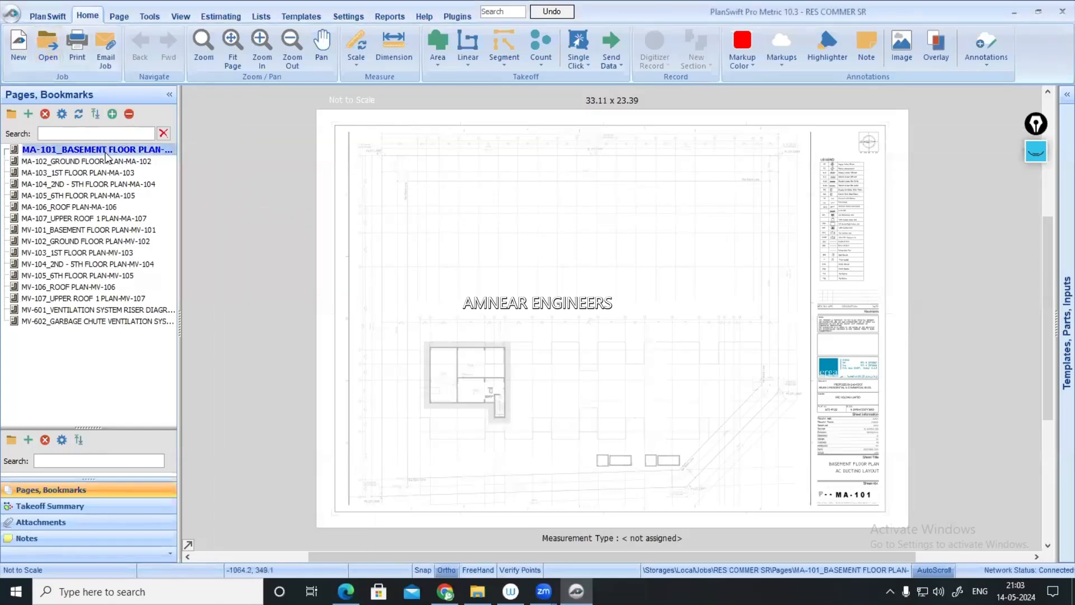
# - Start a new job named RES COMM with the description MEP WORK
pyautogui.click(19, 47)
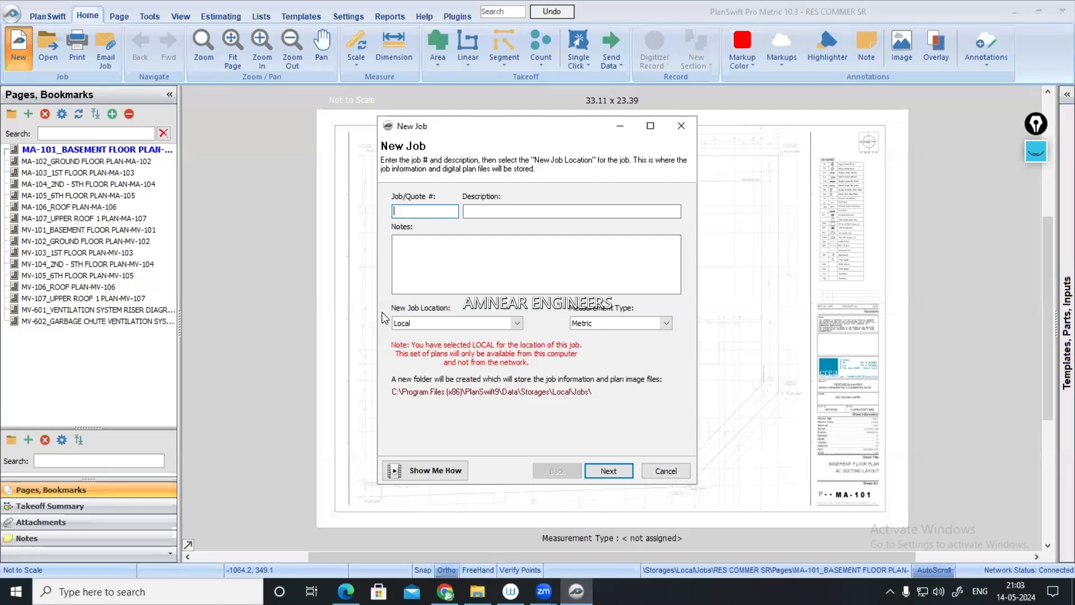
pyautogui.write('TEST 24')
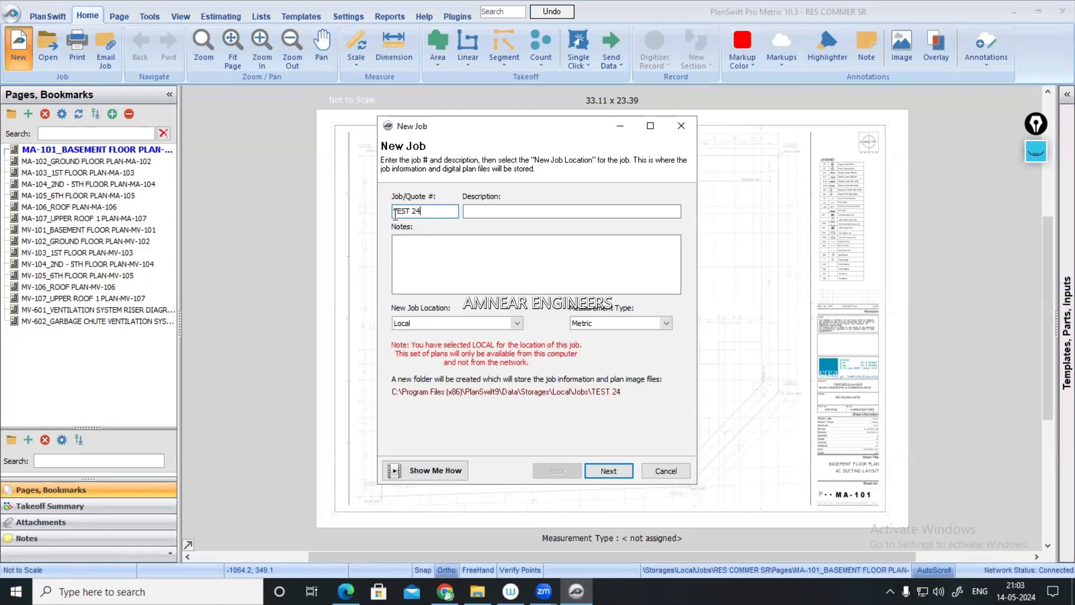
pyautogui.moveTo(431, 212); pyautogui.dragTo(288, 225)
pyautogui.write('RES COMM')
pyautogui.click(481, 210)
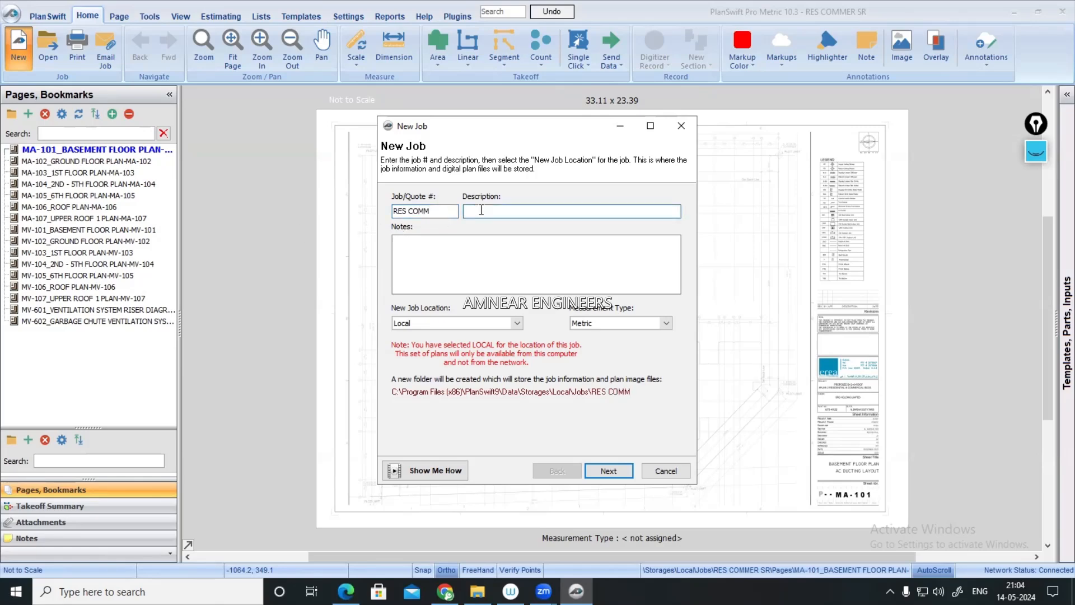
pyautogui.write('MEP WORK')
pyautogui.click(464, 251)
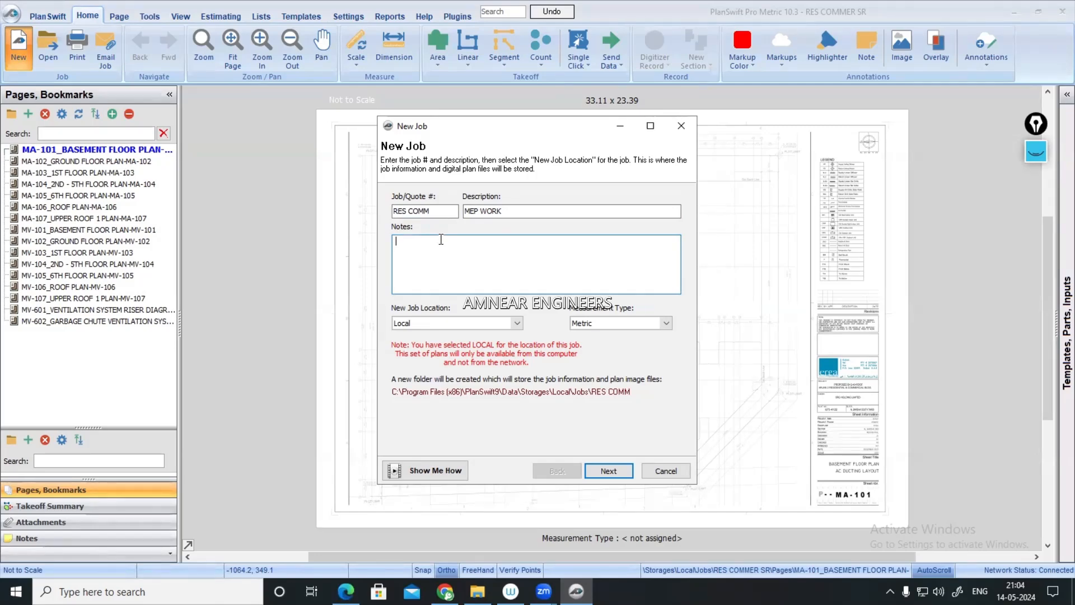
# - Set the new job's measurement type to Metric and continue to the image file selection
pyautogui.click(667, 324)
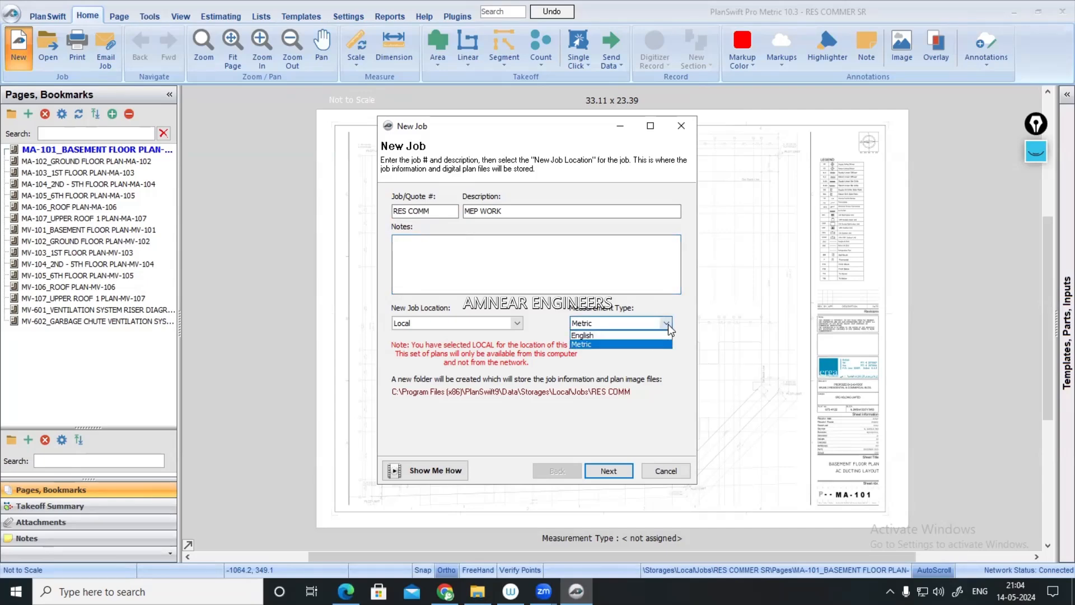
pyautogui.click(616, 344)
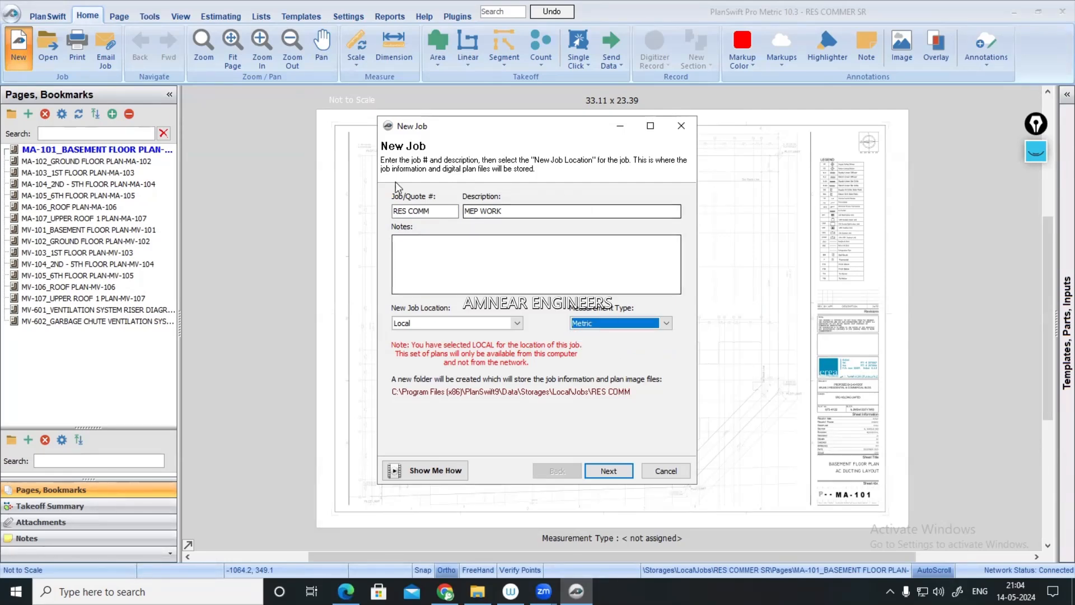
pyautogui.click(614, 470)
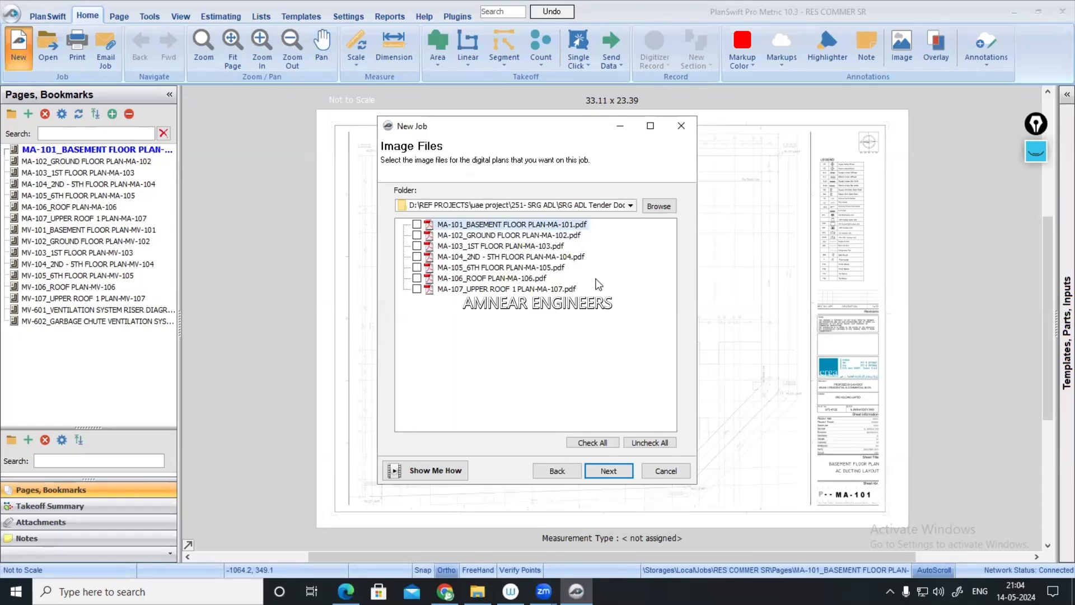
# - Choose D:\REF PROJECTS\Batheel@TDM\Mechanical\PDF as the source folder for the job's plan files
pyautogui.click(657, 207)
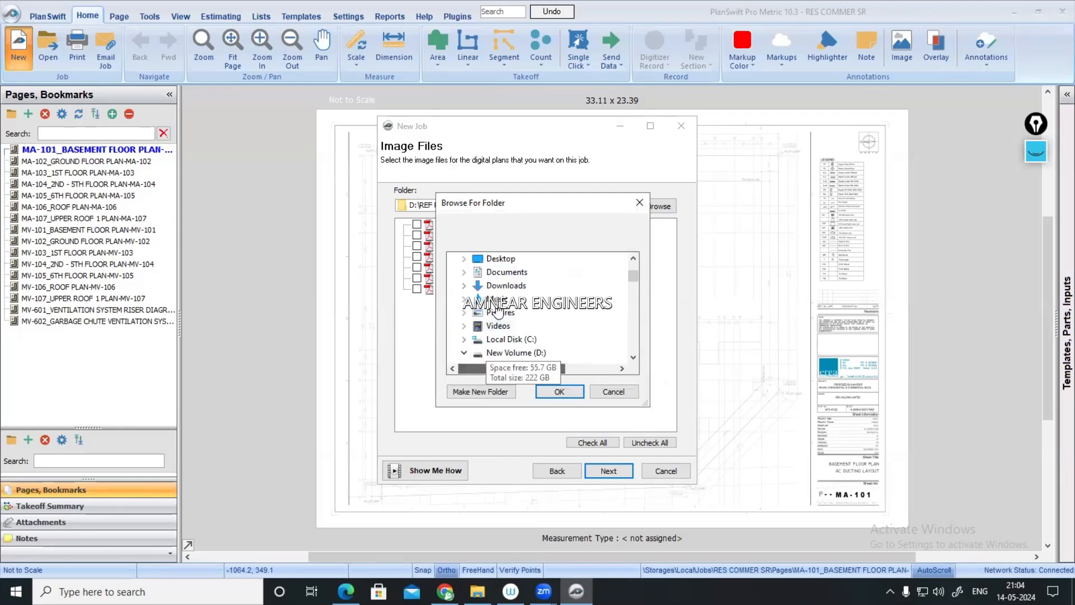
pyautogui.scroll(1, 499, 312)
pyautogui.scroll(-2, 498, 312)
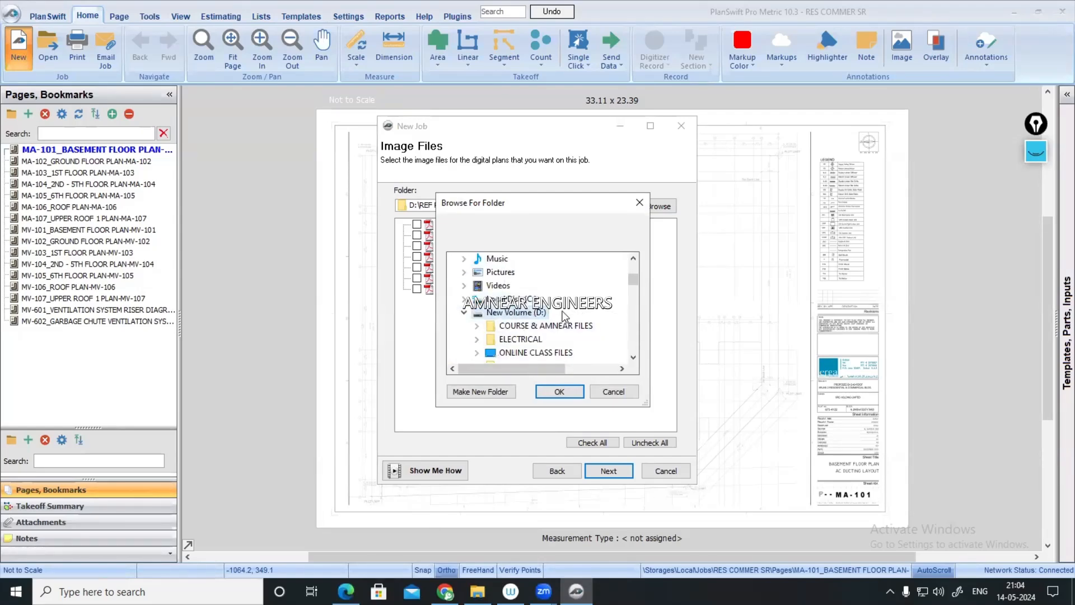
pyautogui.scroll(-1, 563, 316)
pyautogui.click(542, 327)
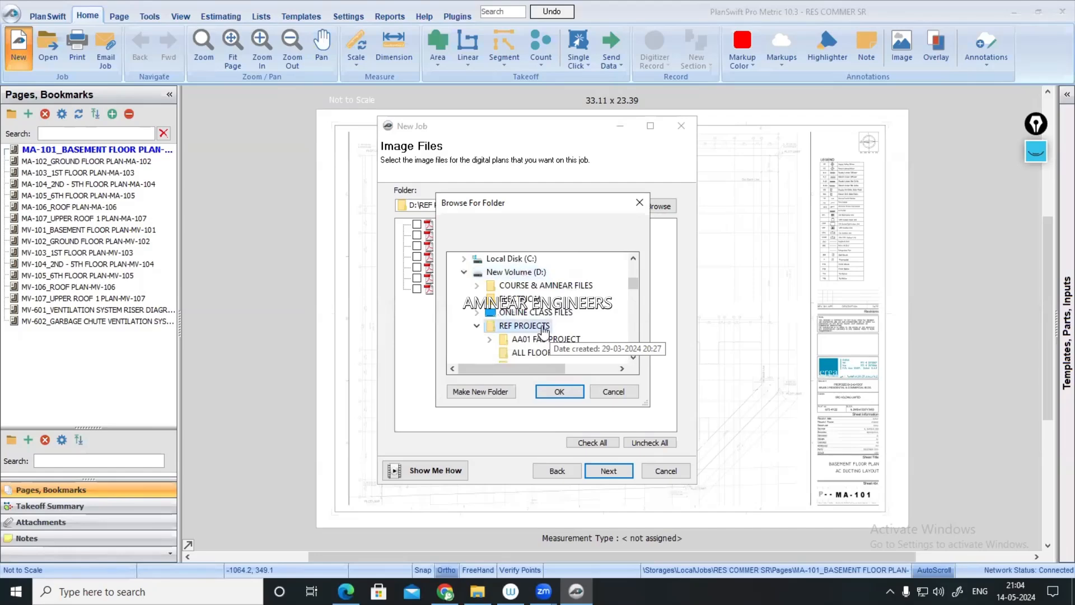
pyautogui.scroll(-2, 542, 329)
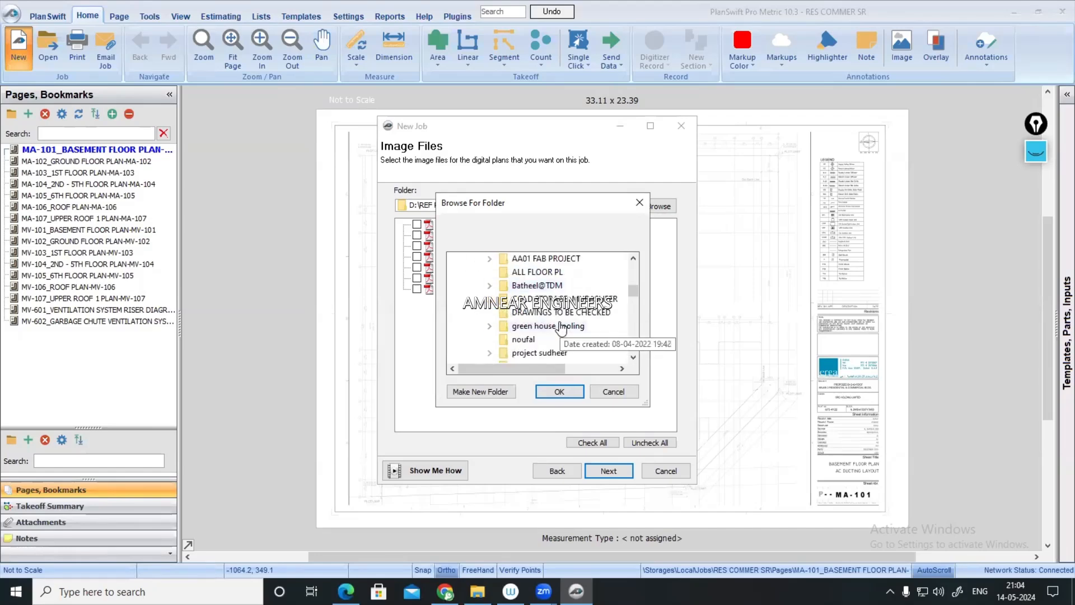
pyautogui.click(498, 287)
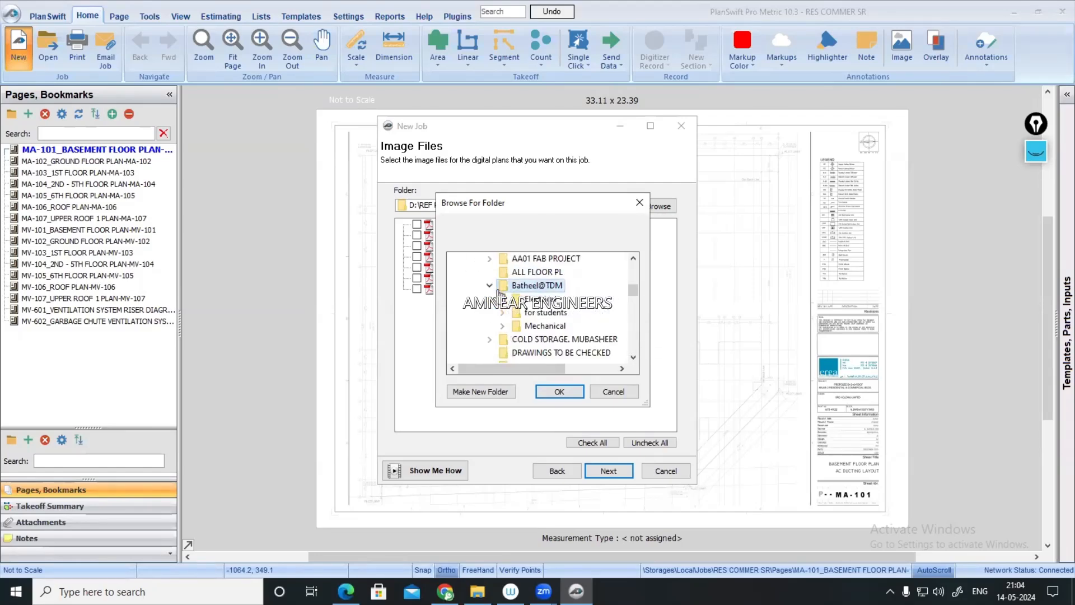
pyautogui.click(503, 326)
pyautogui.scroll(-1, 594, 363)
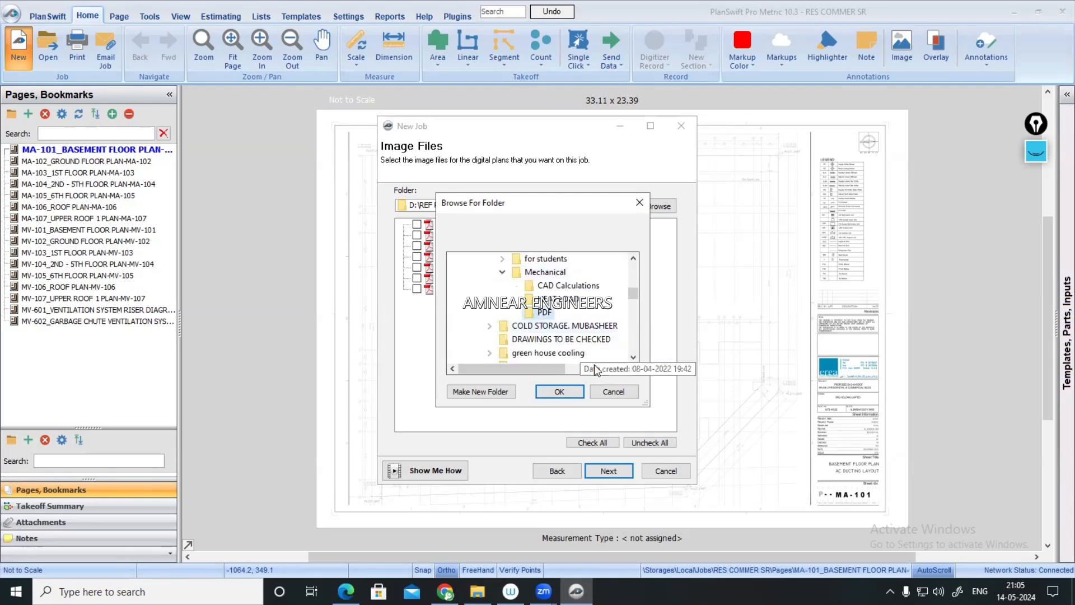
pyautogui.click(559, 391)
# - Include BI-BAT-DM-DXB-MEP-AC-01-R0.pdf and BI-BAT-DM-DXB-MEP-AC-02-R0.pdf in the job and continue to the convert settings
pyautogui.click(417, 224)
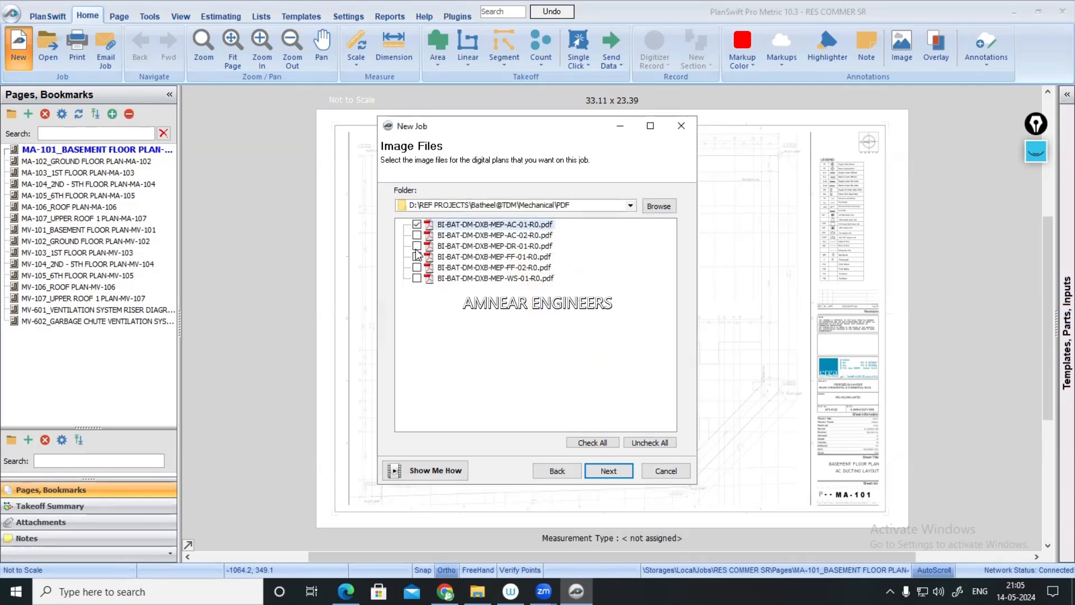
pyautogui.click(416, 235)
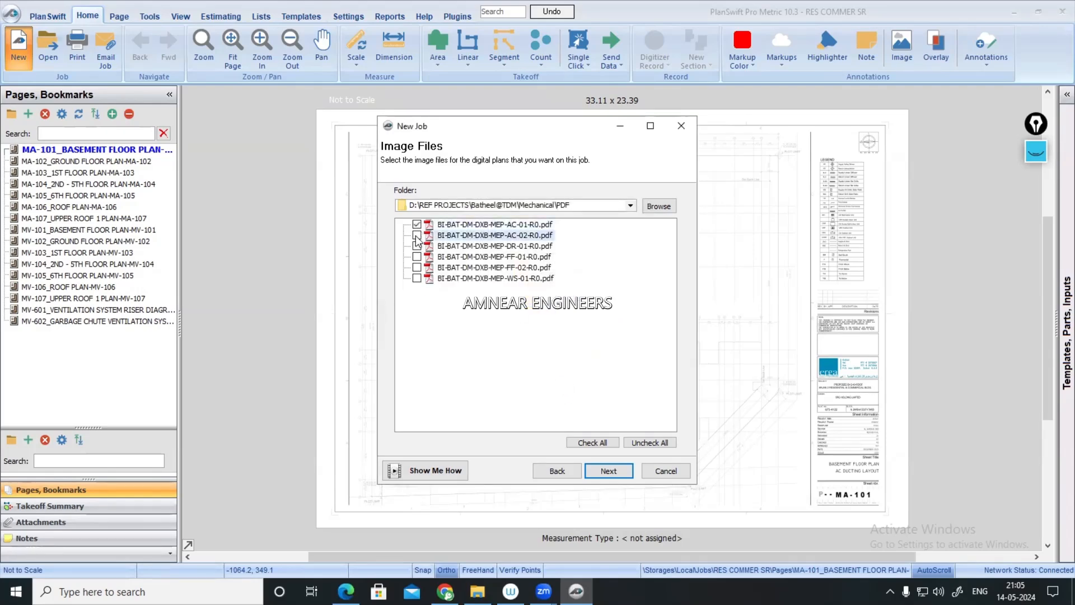
pyautogui.click(609, 472)
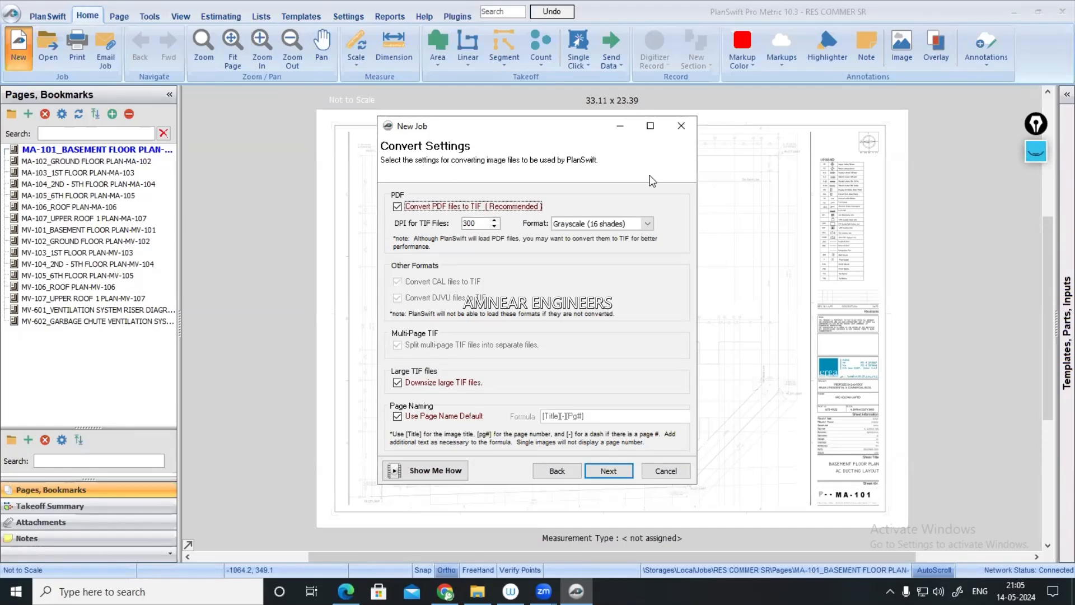
# - Show the Epic Pen annotation tools, circle the Convert PDF files to TIF checkbox in yellow and underline its label
pyautogui.click(1036, 151)
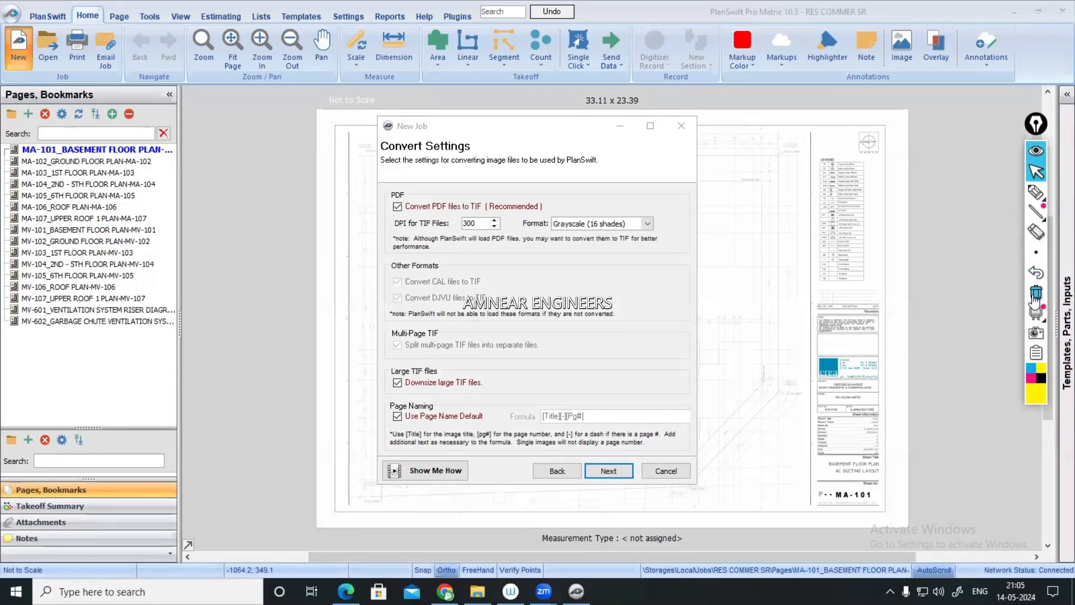
pyautogui.click(1035, 192)
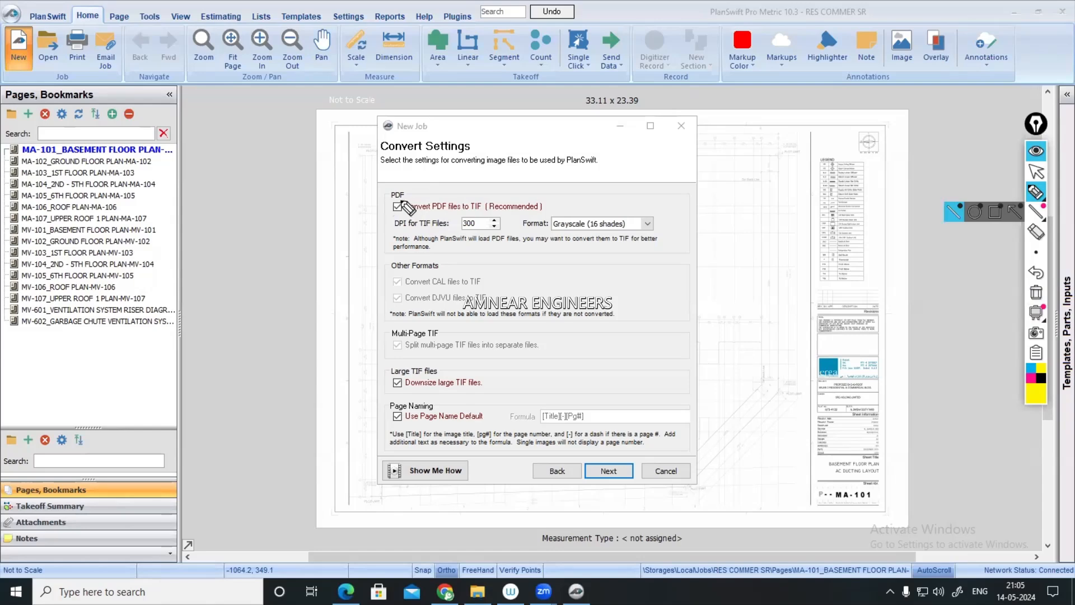
pyautogui.moveTo(405, 198)
pyautogui.mouseDown()
pyautogui.moveTo(389, 204)
pyautogui.moveTo(398, 195)
pyautogui.moveTo(490, 211)
pyautogui.mouseUp()
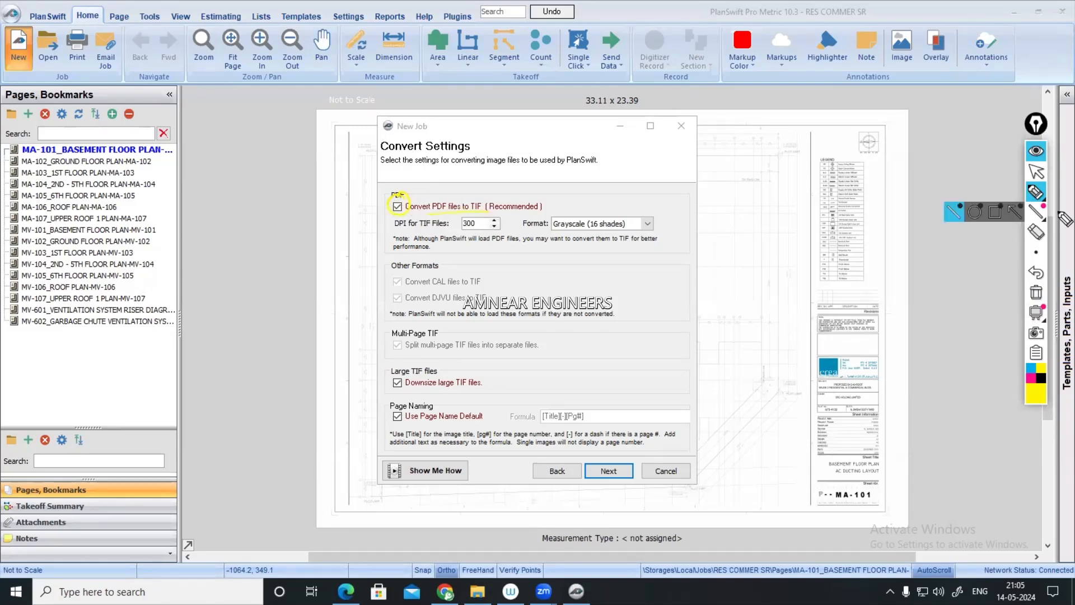
# - Switch the annotation pen to black, underline Recommended, circle the words Convert PDF and draw arrows from PDF to TIF
pyautogui.moveTo(1034, 200)
pyautogui.click(1041, 378)
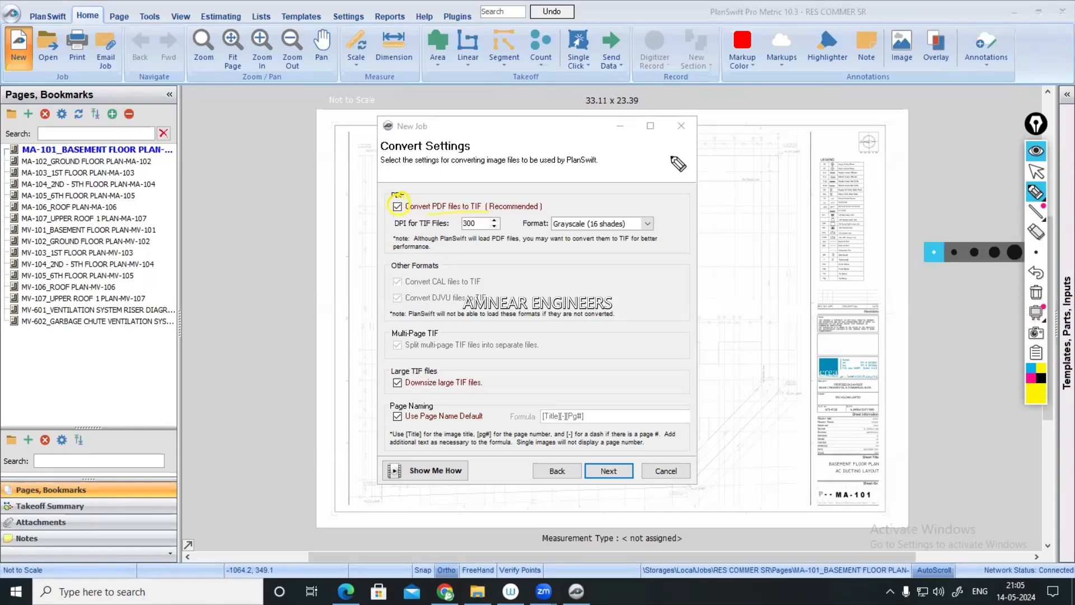
pyautogui.click(1036, 150)
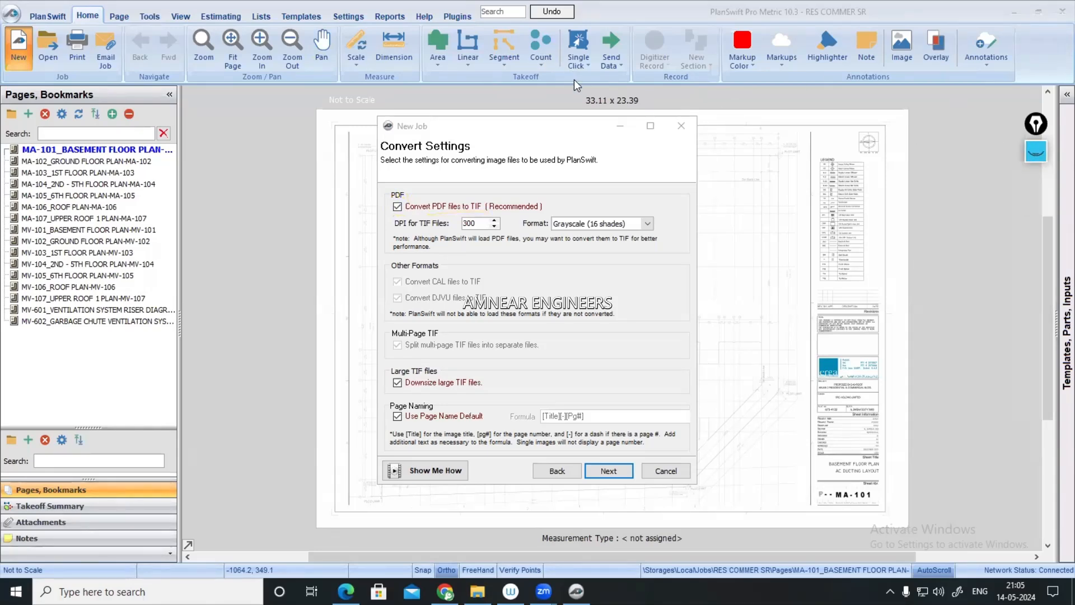
pyautogui.click(1036, 151)
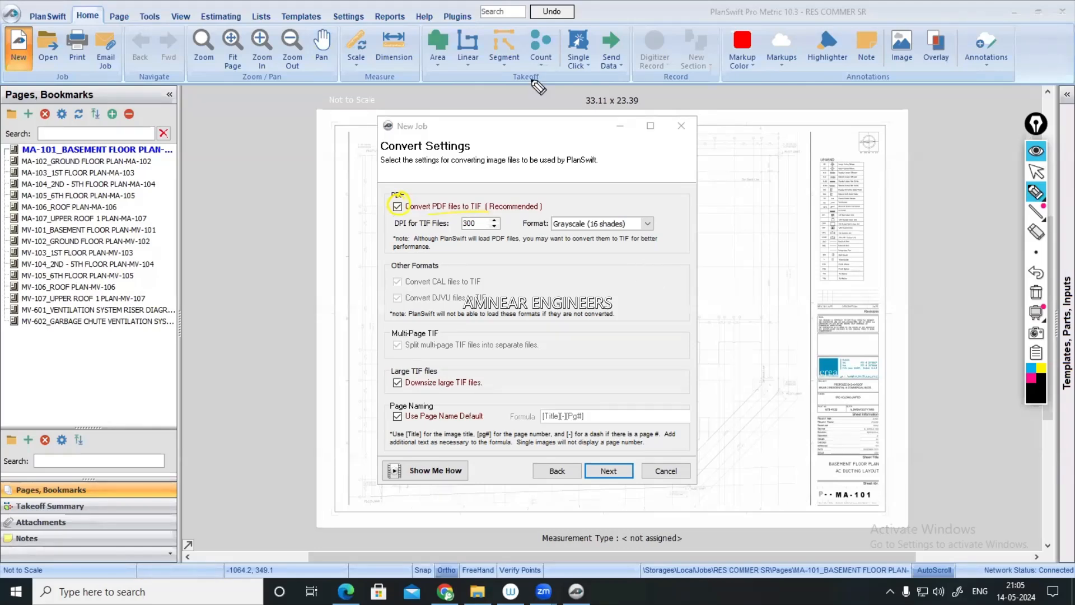
pyautogui.moveTo(491, 214); pyautogui.dragTo(530, 213)
pyautogui.moveTo(464, 200); pyautogui.dragTo(484, 200)
pyautogui.moveTo(415, 216)
pyautogui.mouseDown()
pyautogui.moveTo(455, 210)
pyautogui.moveTo(419, 206)
pyautogui.mouseUp()
pyautogui.moveTo(208, 251); pyautogui.dragTo(292, 228)
pyautogui.moveTo(275, 229); pyautogui.dragTo(283, 237)
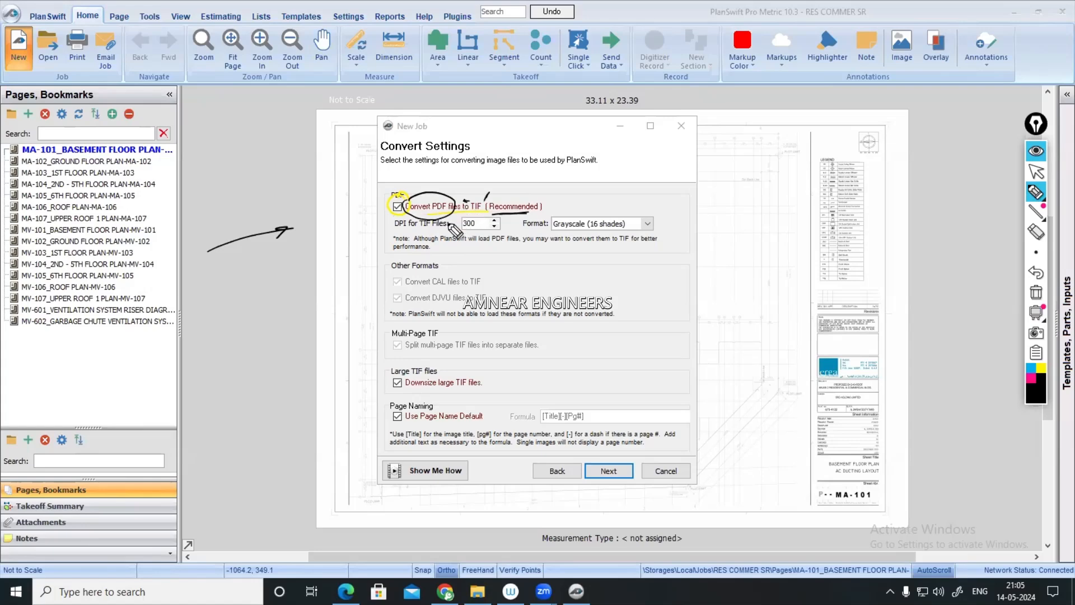
pyautogui.moveTo(419, 182); pyautogui.dragTo(442, 199)
pyautogui.moveTo(451, 207); pyautogui.dragTo(475, 201)
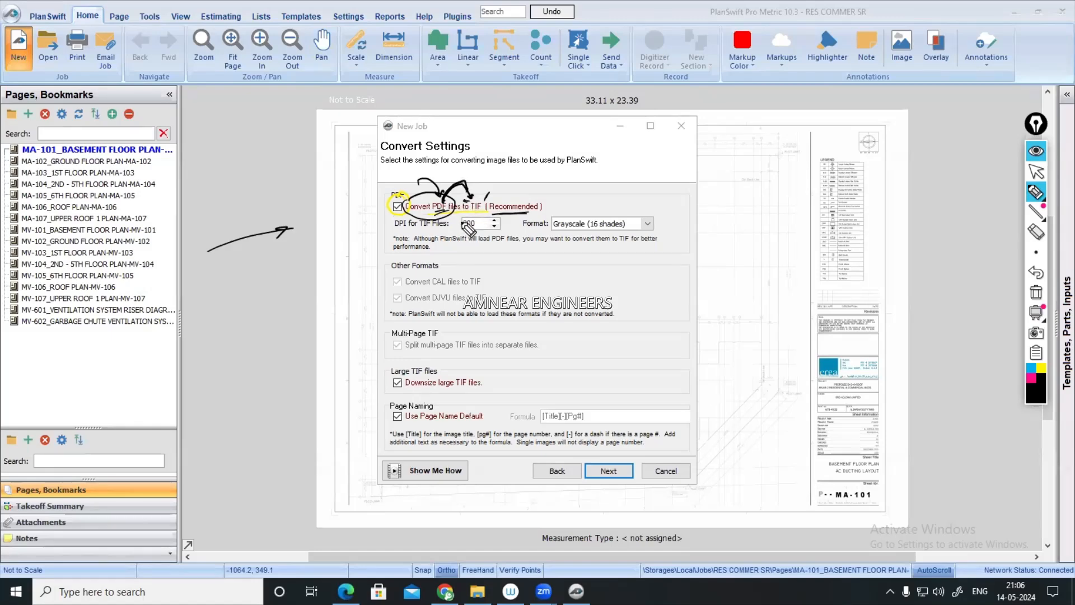
# - Circle the 300 DPI value in black, sketch two small page outlines below it and hide the annotations
pyautogui.moveTo(474, 213)
pyautogui.mouseDown()
pyautogui.moveTo(458, 231)
pyautogui.moveTo(474, 214)
pyautogui.mouseUp()
pyautogui.moveTo(486, 282)
pyautogui.mouseDown()
pyautogui.moveTo(529, 269)
pyautogui.moveTo(492, 330)
pyautogui.moveTo(518, 291)
pyautogui.moveTo(525, 308)
pyautogui.moveTo(516, 292)
pyautogui.mouseUp()
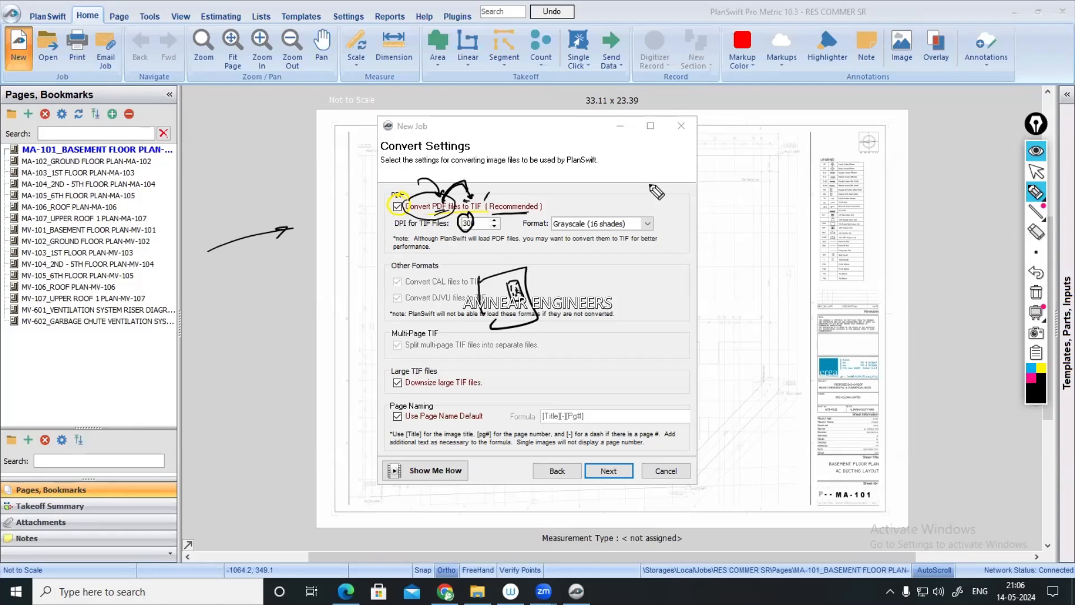
pyautogui.moveTo(650, 184); pyautogui.dragTo(653, 187)
pyautogui.moveTo(563, 266); pyautogui.dragTo(571, 288)
pyautogui.moveTo(559, 265); pyautogui.dragTo(584, 284)
pyautogui.moveTo(587, 288); pyautogui.dragTo(590, 296)
pyautogui.moveTo(592, 255); pyautogui.dragTo(595, 261)
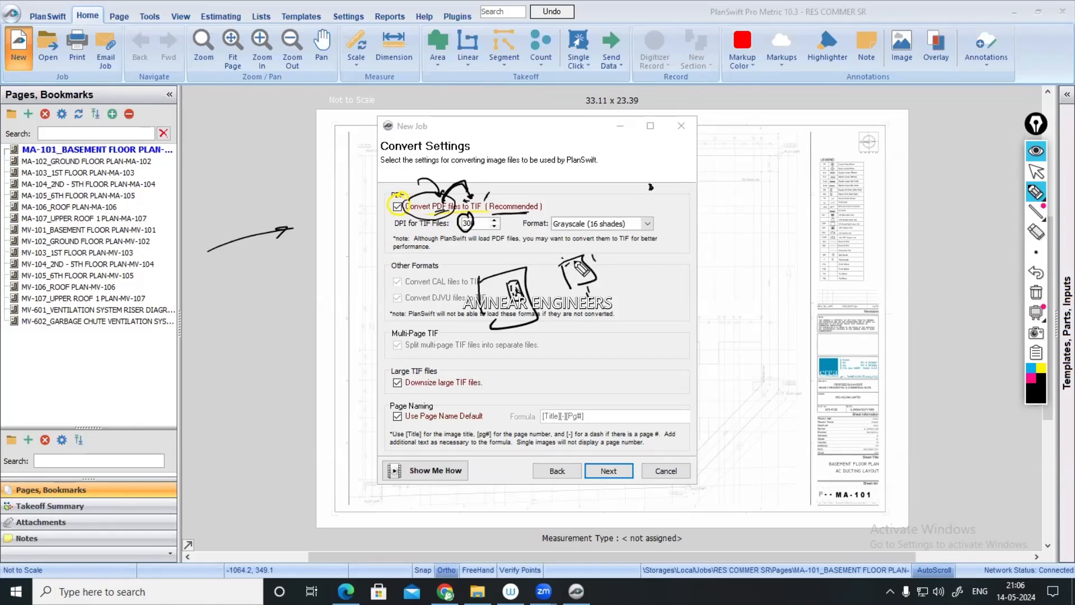
pyautogui.moveTo(467, 222)
pyautogui.mouseDown()
pyautogui.moveTo(493, 220)
pyautogui.moveTo(480, 235)
pyautogui.mouseUp()
pyautogui.moveTo(469, 232); pyautogui.dragTo(435, 253)
pyautogui.click(1035, 151)
# - Set the TIF conversion format to True Color (32 bit) and finish creating the job
pyautogui.click(475, 223)
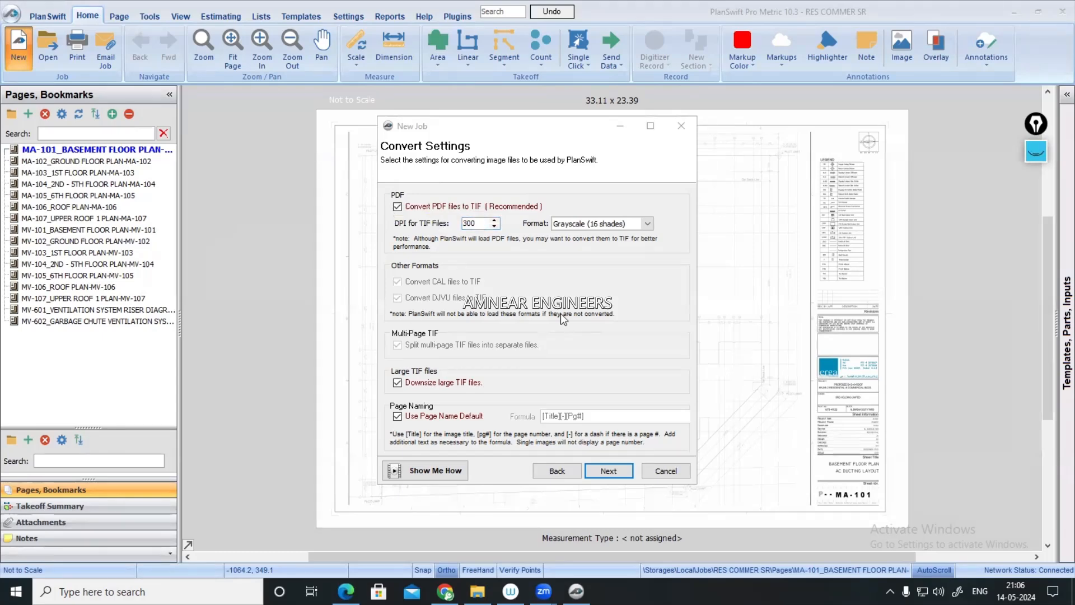
pyautogui.click(647, 224)
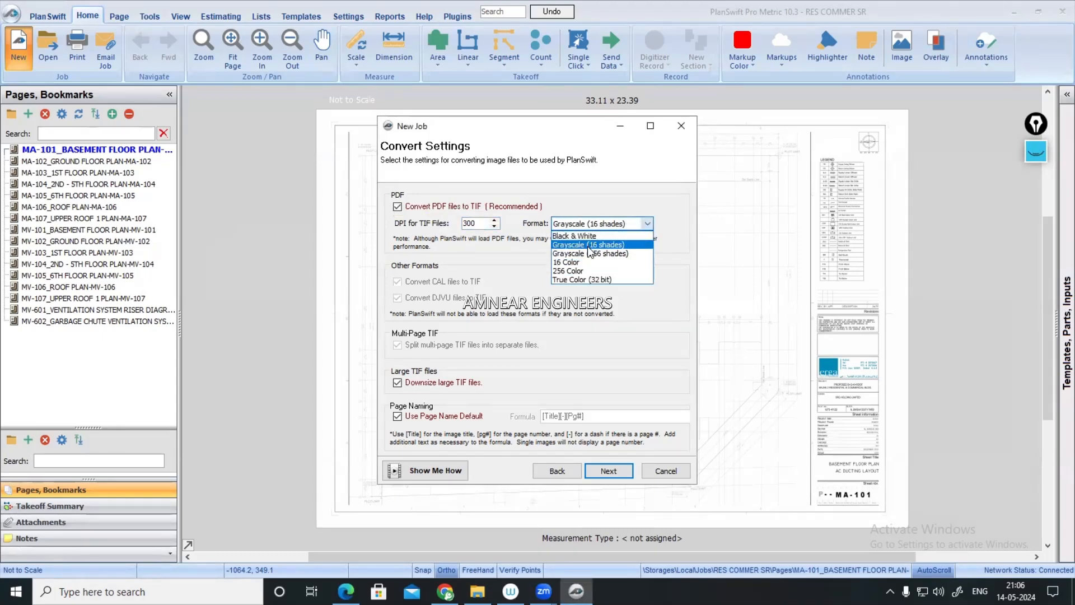
pyautogui.click(574, 279)
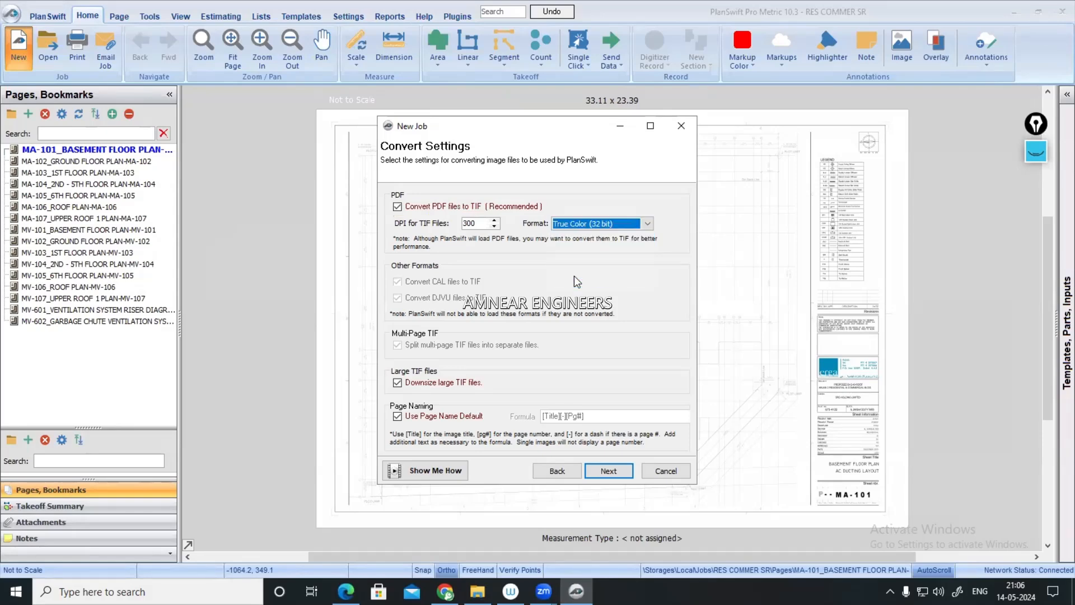
pyautogui.click(610, 475)
pyautogui.click(607, 475)
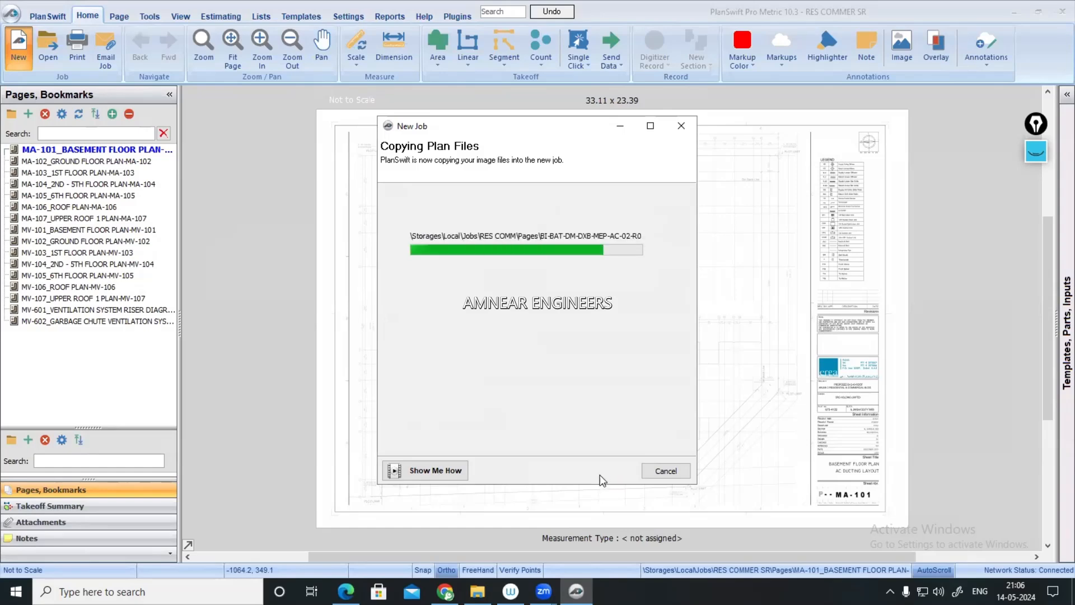
# - Examine the ductwork of the airconditioning layout on page BI-BAT-DM-DXB-MEP-AC-01-R0
pyautogui.click(106, 161)
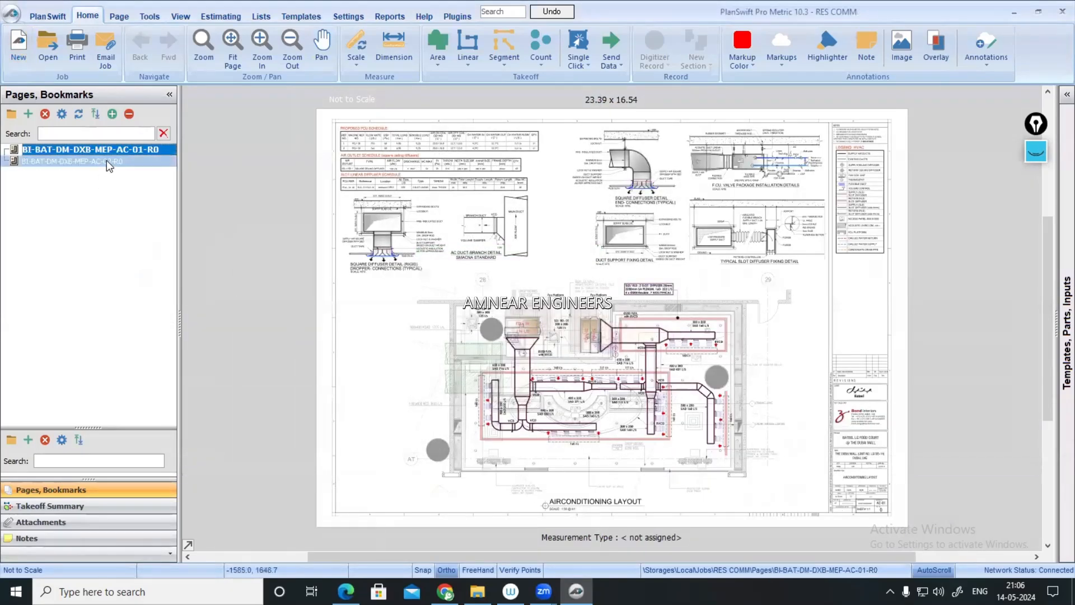
pyautogui.click(115, 150)
pyautogui.scroll(2, 680, 337)
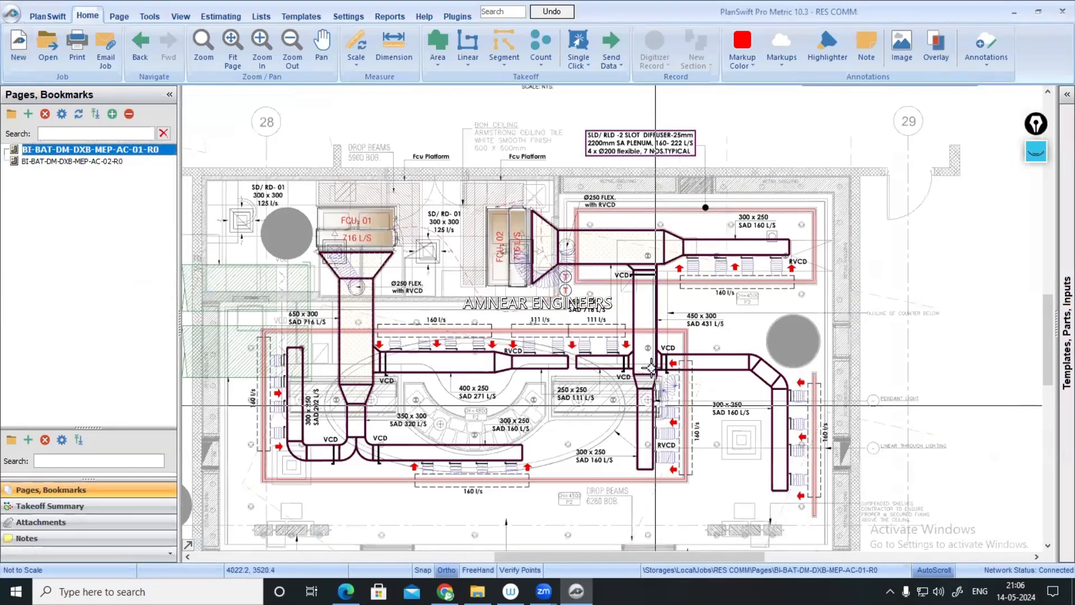
pyautogui.scroll(-1, 585, 379)
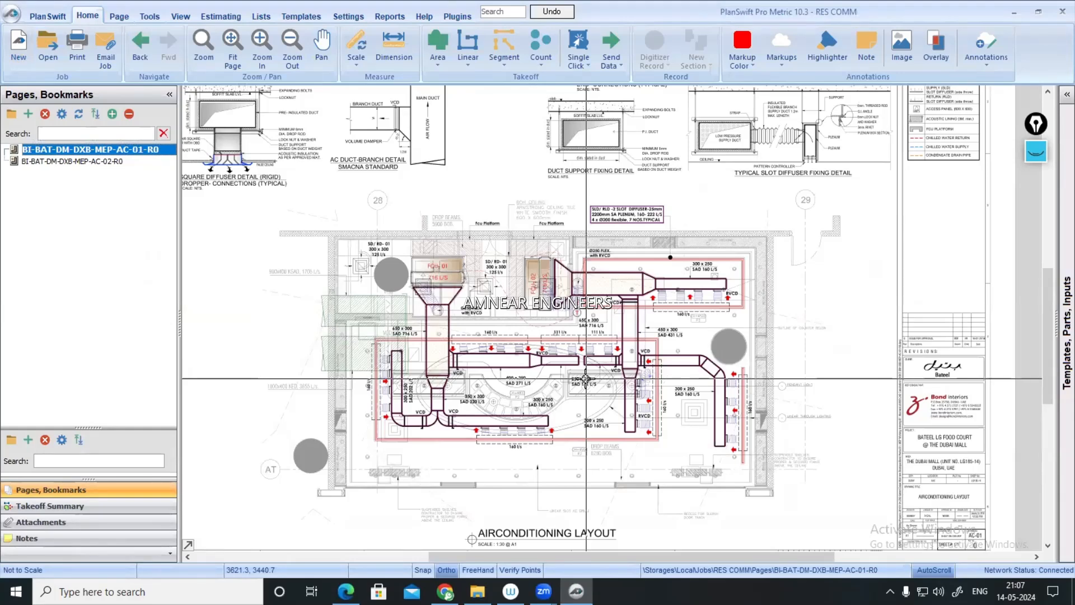
pyautogui.click(150, 20)
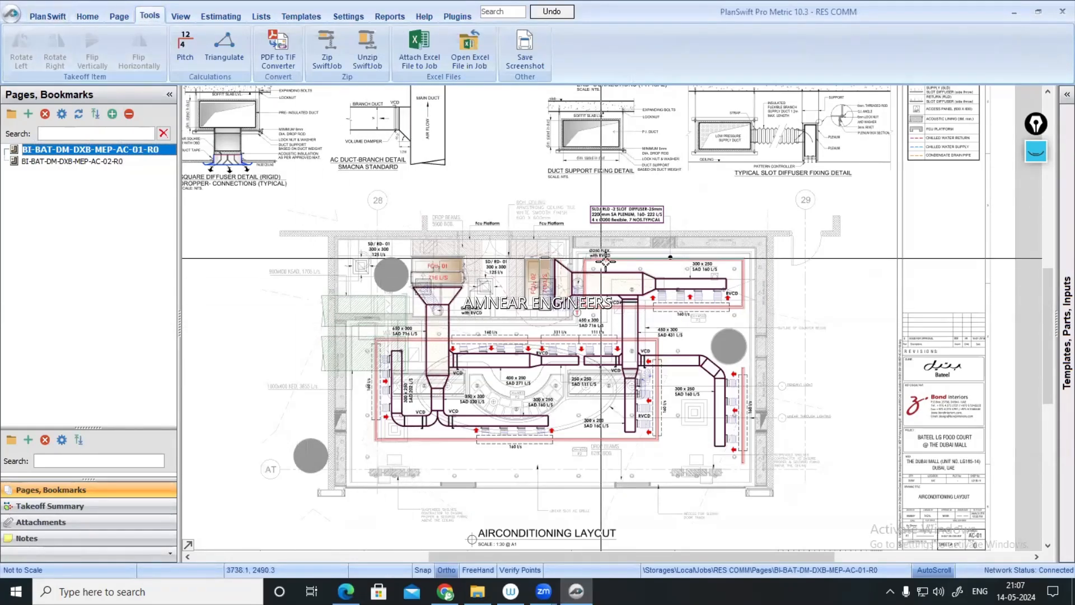
pyautogui.click(56, 13)
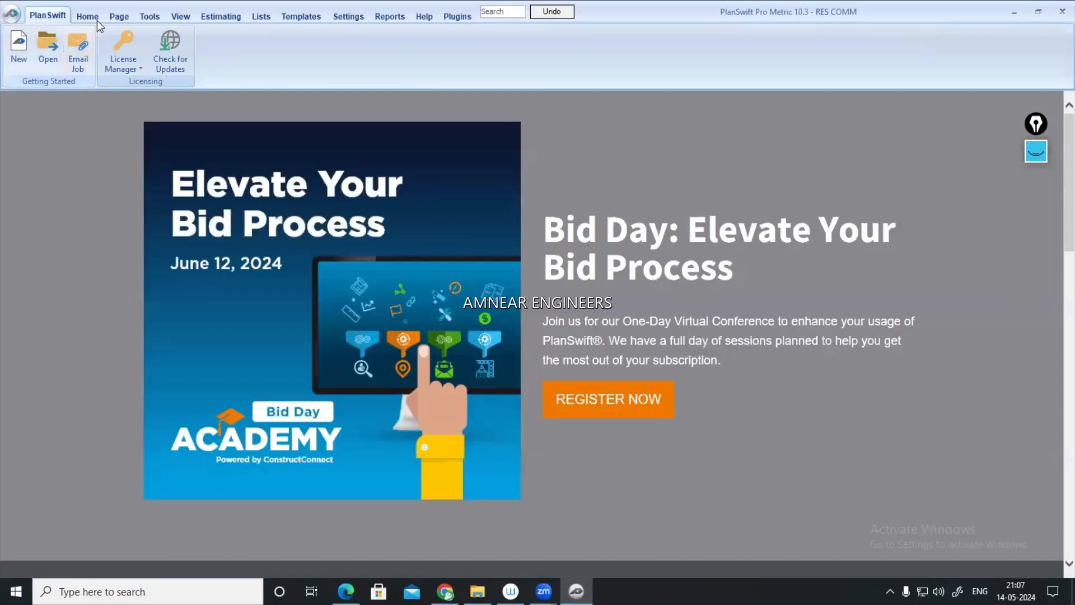
pyautogui.click(87, 15)
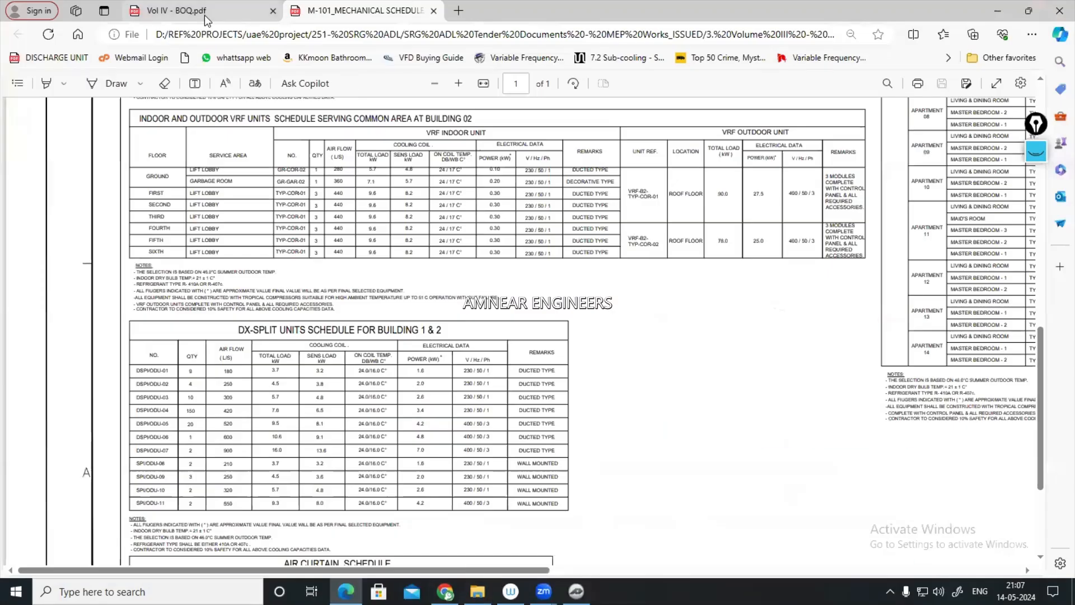
# - Review the project title with its B+G+6+R floor designation and the building picture in Vol IV - BOQ.pdf, and return to PlanSwift
pyautogui.click(209, 14)
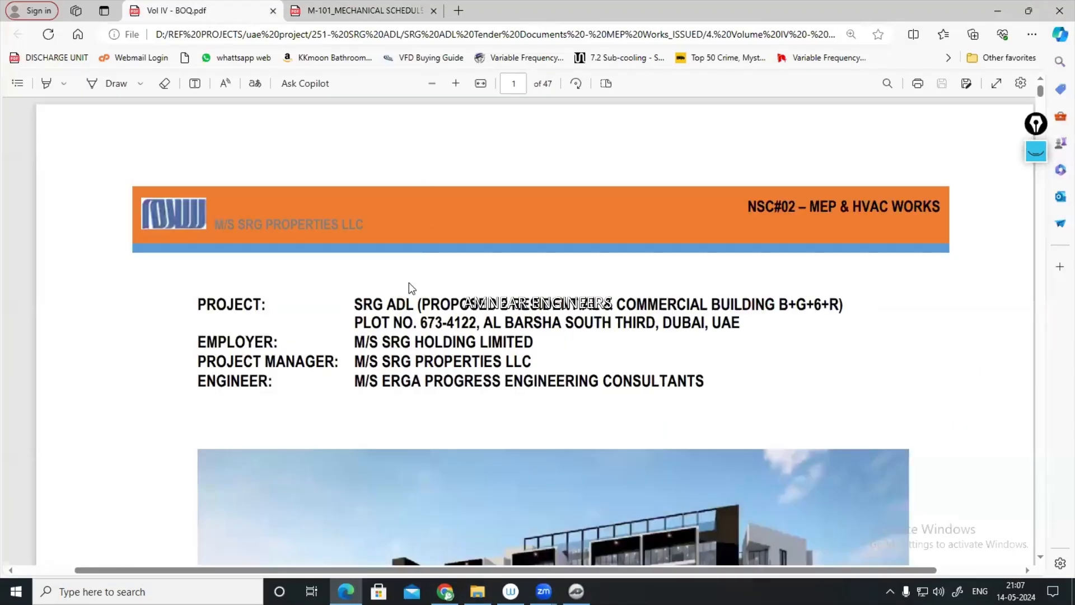
pyautogui.moveTo(497, 301); pyautogui.dragTo(805, 304)
pyautogui.click(820, 329)
pyautogui.click(808, 307)
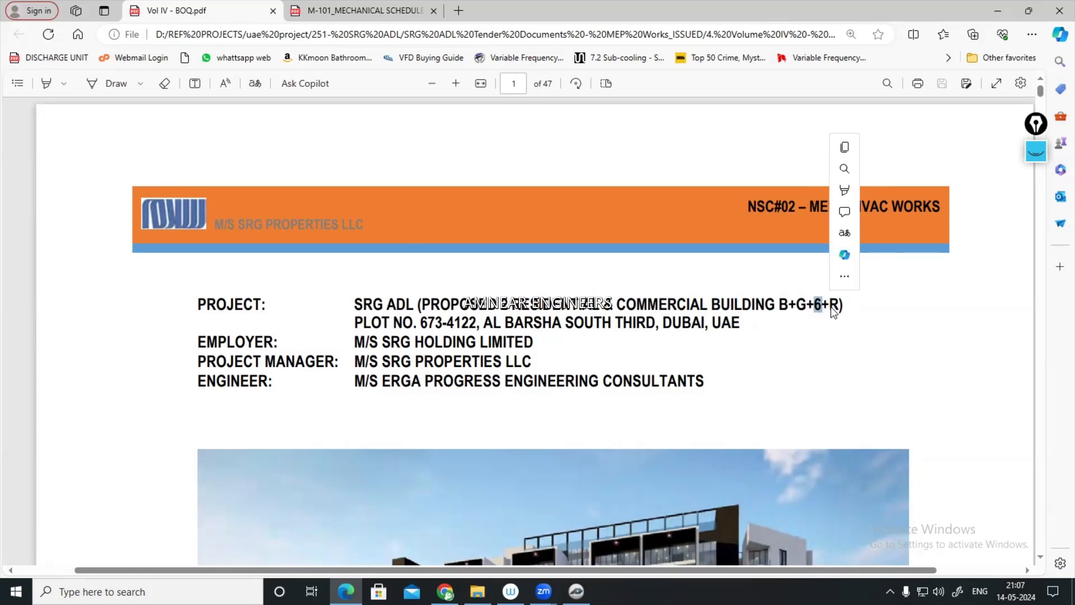
pyautogui.moveTo(829, 307); pyautogui.dragTo(837, 305)
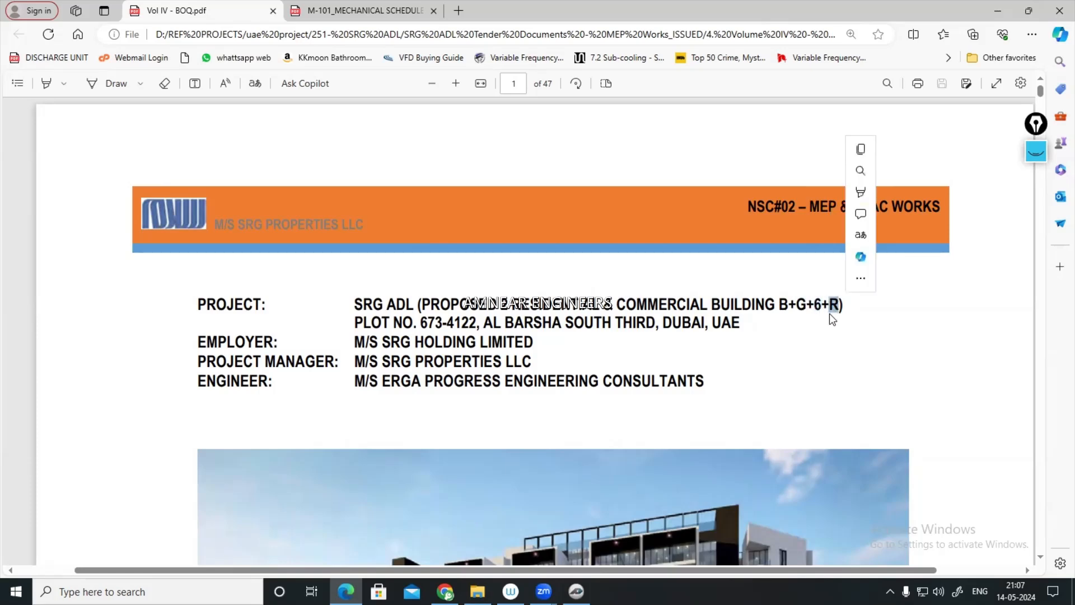
pyautogui.scroll(-5, 808, 320)
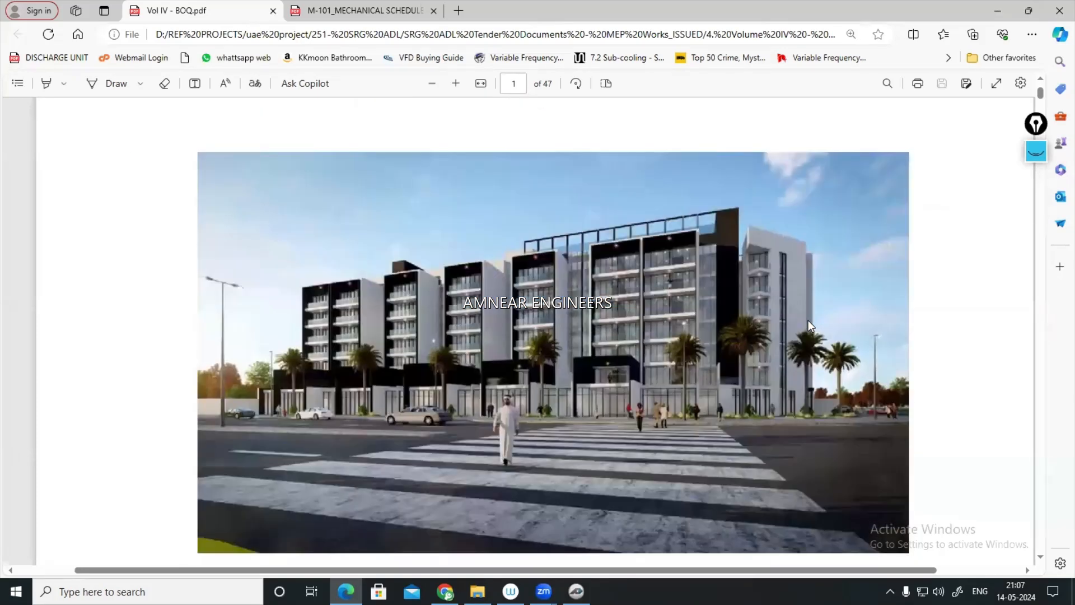
pyautogui.click(1009, 15)
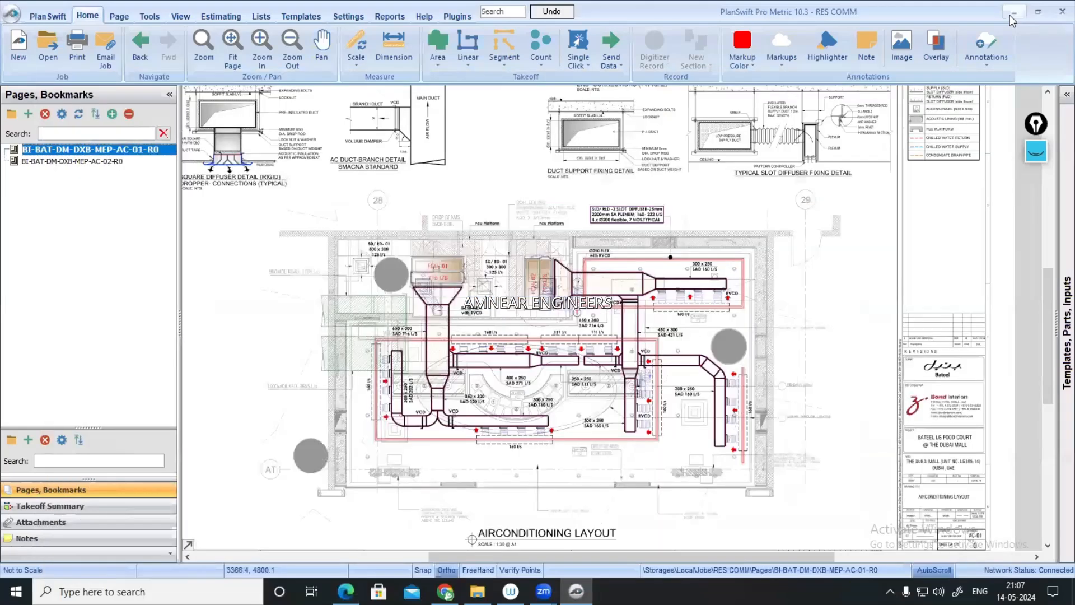
# - Open the local job RES COMMER SR and display its MA-102 ground floor plan page
pyautogui.click(49, 53)
pyautogui.scroll(-20, 429, 274)
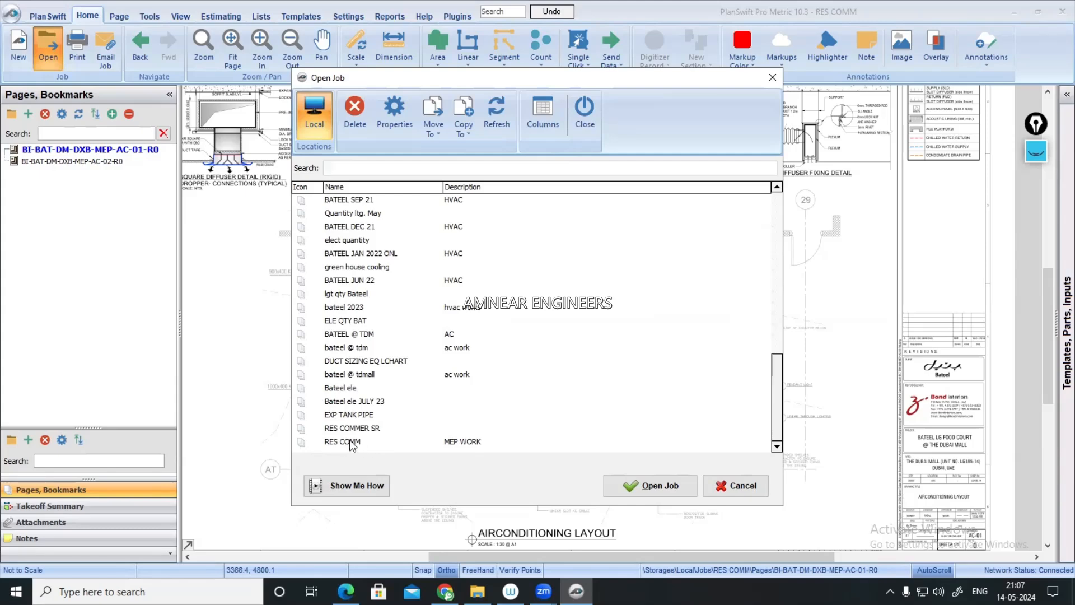
pyautogui.click(349, 440)
pyautogui.click(355, 429)
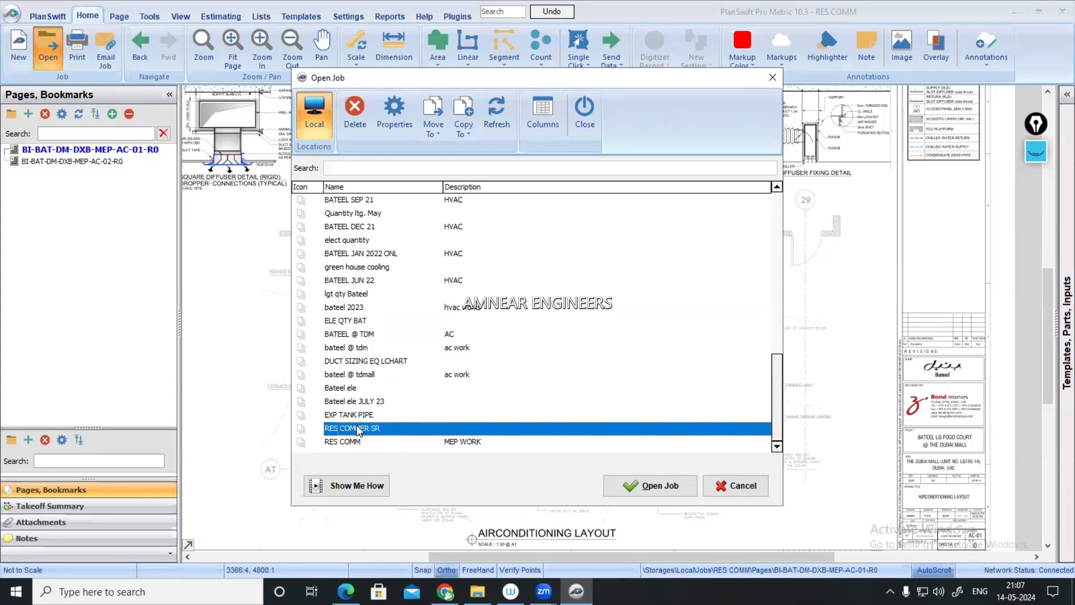
pyautogui.click(638, 485)
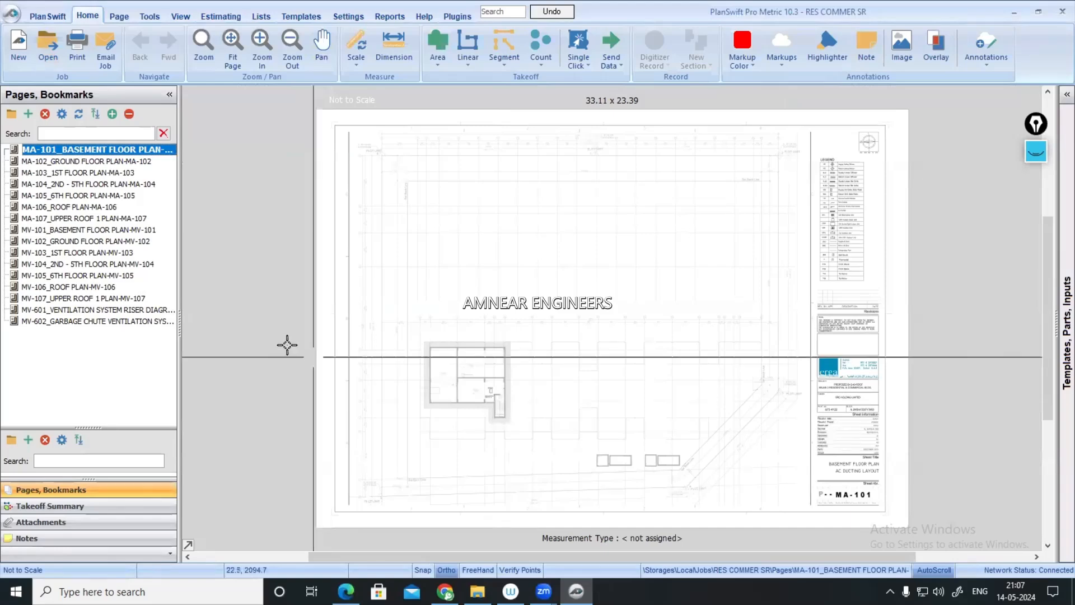
pyautogui.click(84, 160)
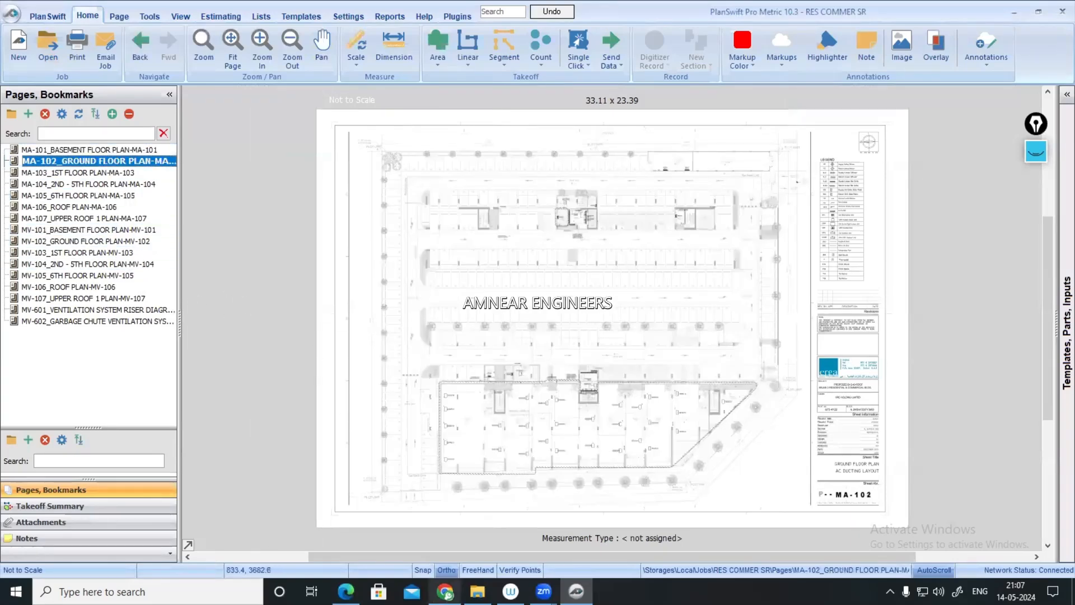
# - Switch to File Explorer and compare the PDFs in the 03-HVAC folder's 01-AC DUCTING subfolder with the job's MA pages
pyautogui.click(477, 590)
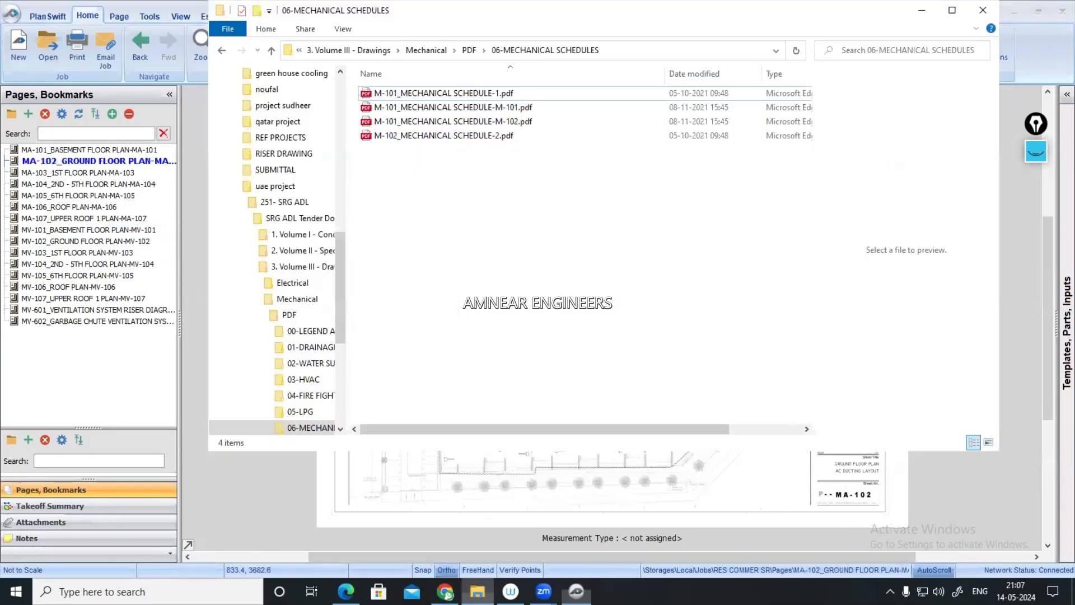
pyautogui.click(222, 50)
pyautogui.doubleClick(392, 135)
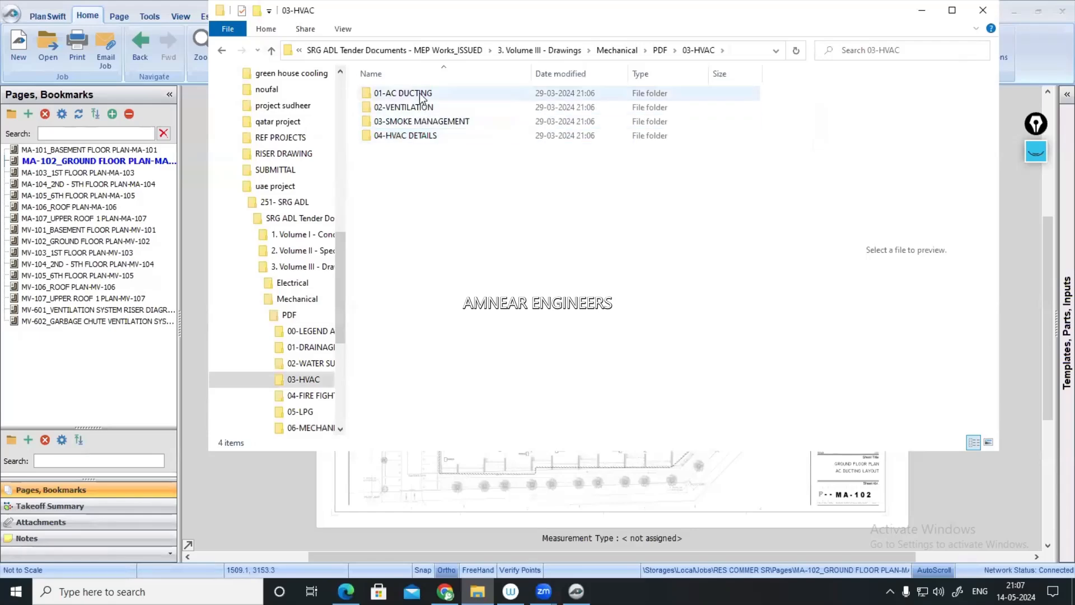
pyautogui.doubleClick(423, 95)
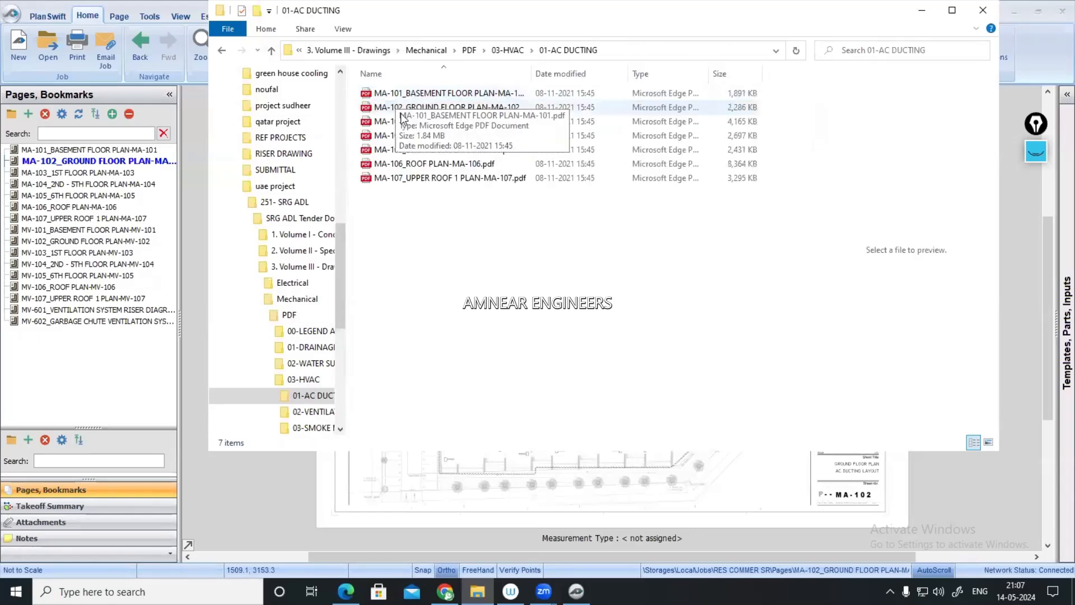
pyautogui.click(409, 178)
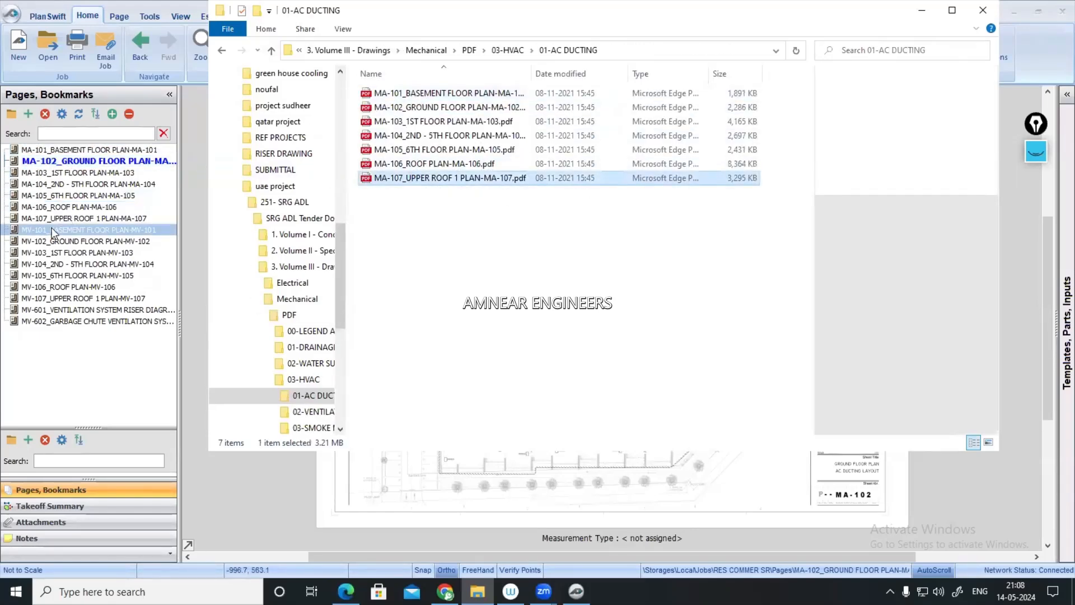
# - Compare the PDFs in the 02-VENTILATION folder with the job's MV pages and return to PlanSwift
pyautogui.click(271, 50)
pyautogui.doubleClick(410, 109)
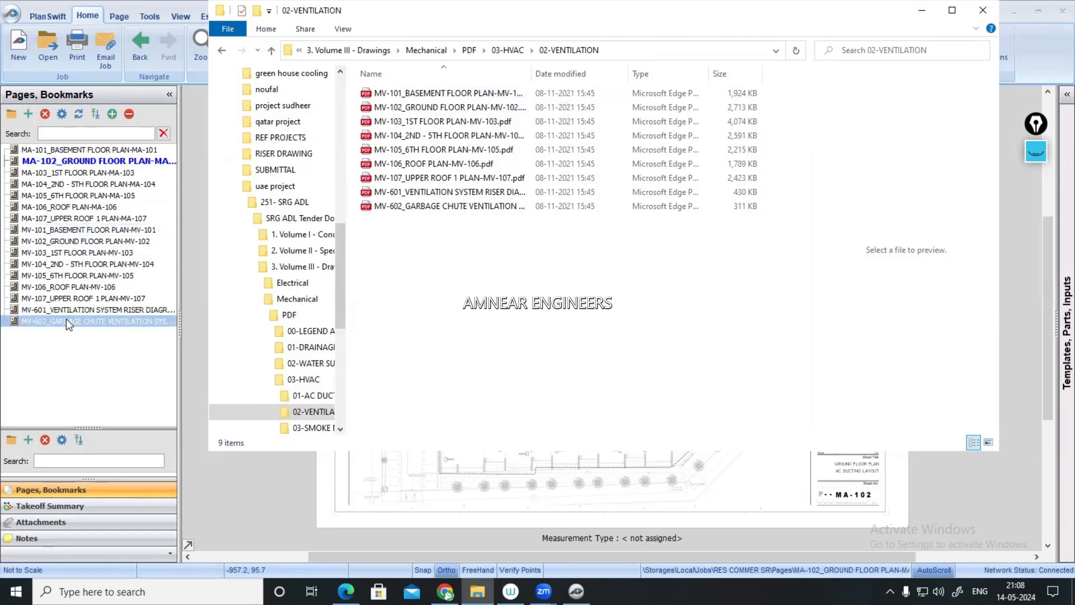
pyautogui.click(224, 50)
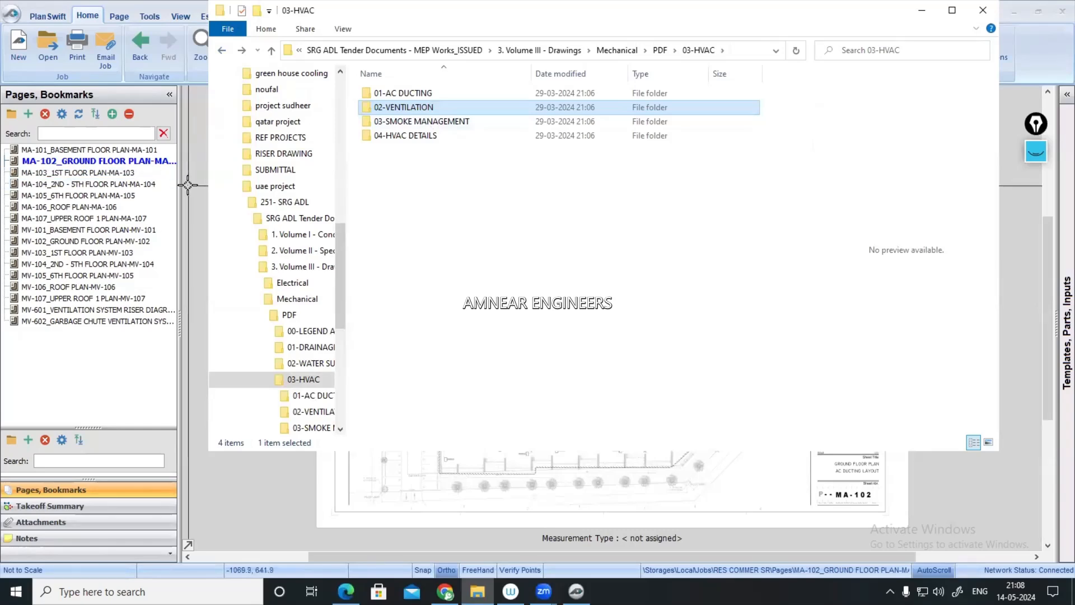
pyautogui.click(151, 177)
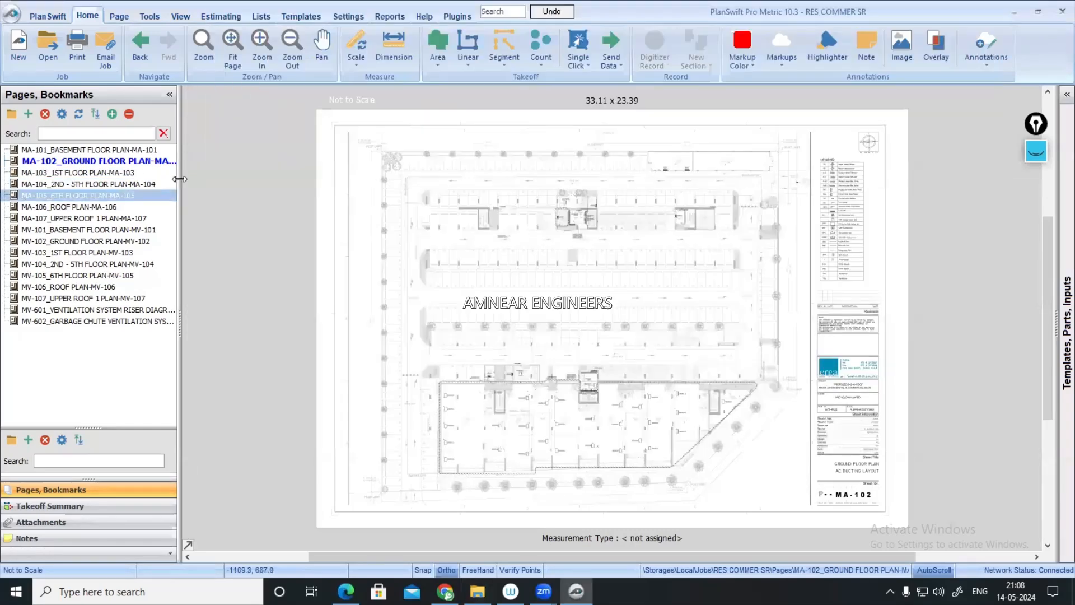
# - Check the page type options for adding pages and review the drawing PDFs in the 03-SMOKE MANAGEMENT folder
pyautogui.click(29, 117)
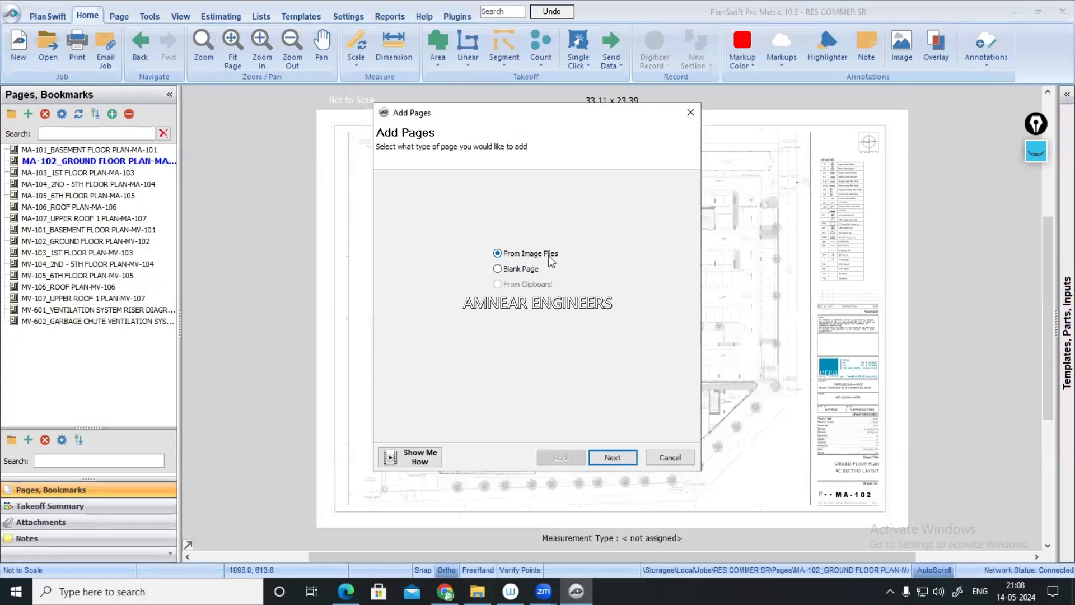
pyautogui.click(690, 112)
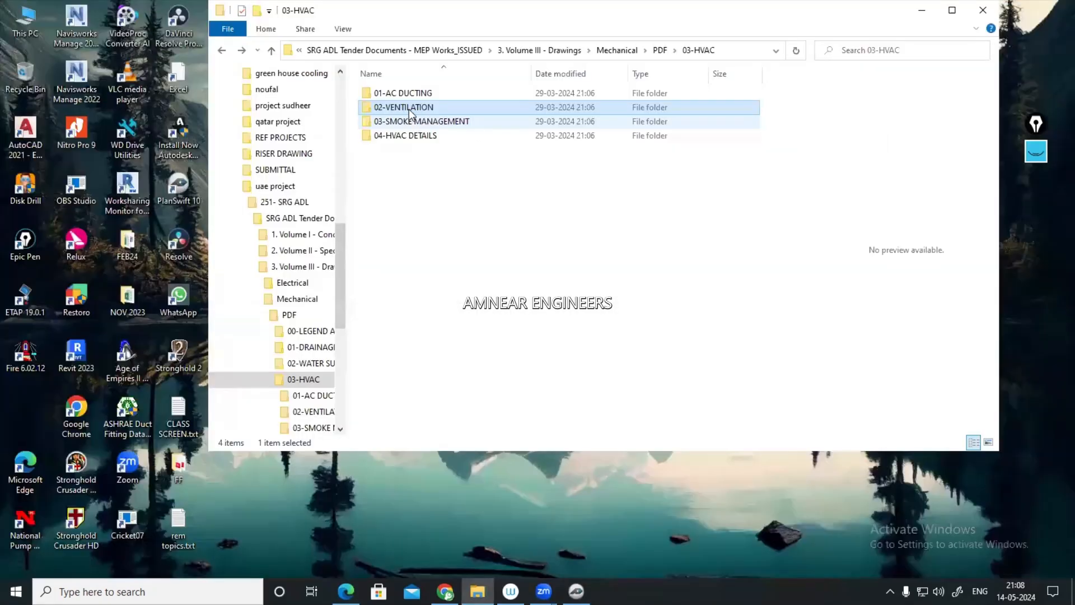
pyautogui.doubleClick(407, 121)
pyautogui.moveTo(420, 93)
pyautogui.mouseDown()
pyautogui.moveTo(544, 256)
pyautogui.moveTo(533, 552)
pyautogui.moveTo(574, 589)
pyautogui.moveTo(565, 383)
pyautogui.mouseUp()
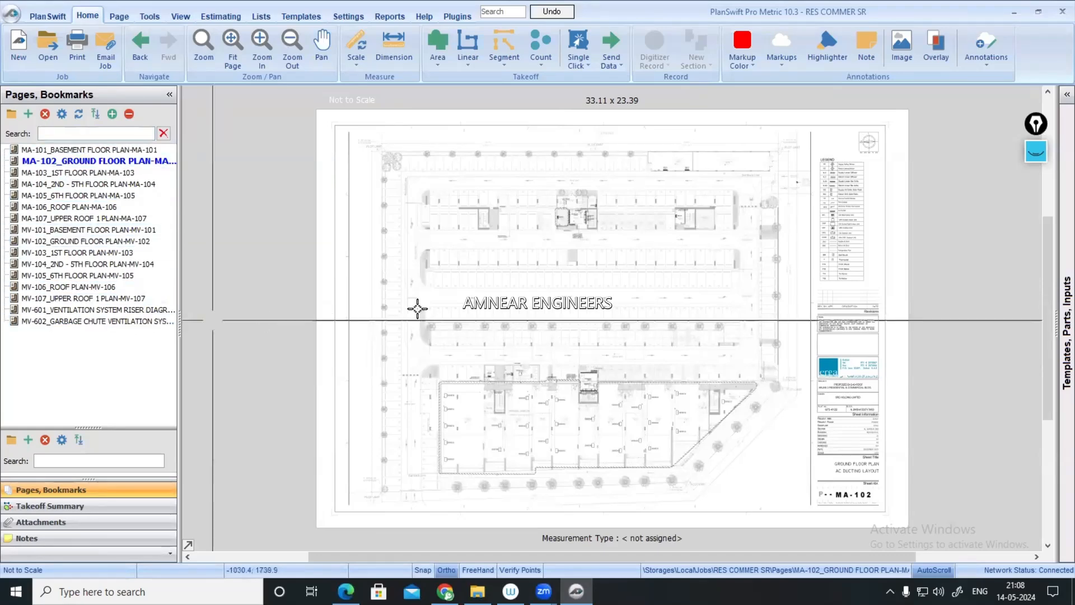
# - Start adding pages from image files and choose 03-HVAC\03-SMOKE MANAGEMENT as the source folder
pyautogui.click(28, 114)
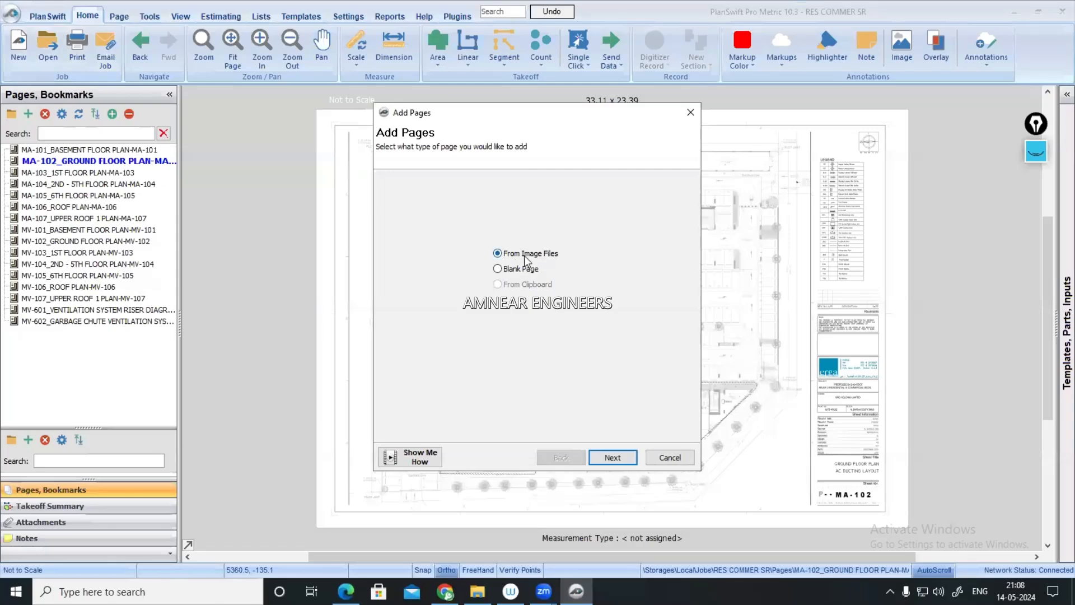
pyautogui.click(613, 458)
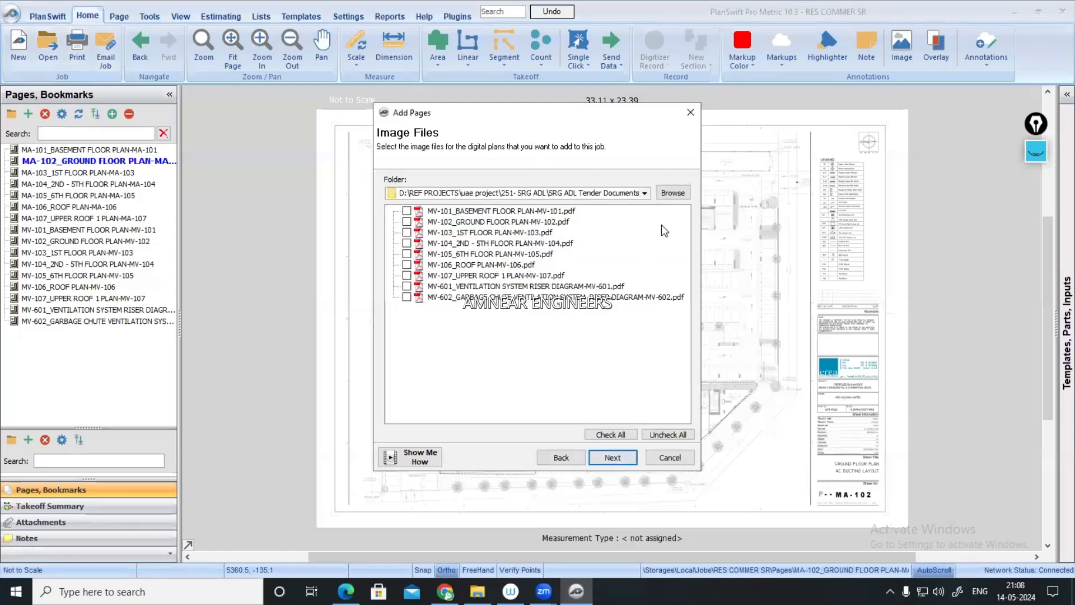
pyautogui.click(644, 193)
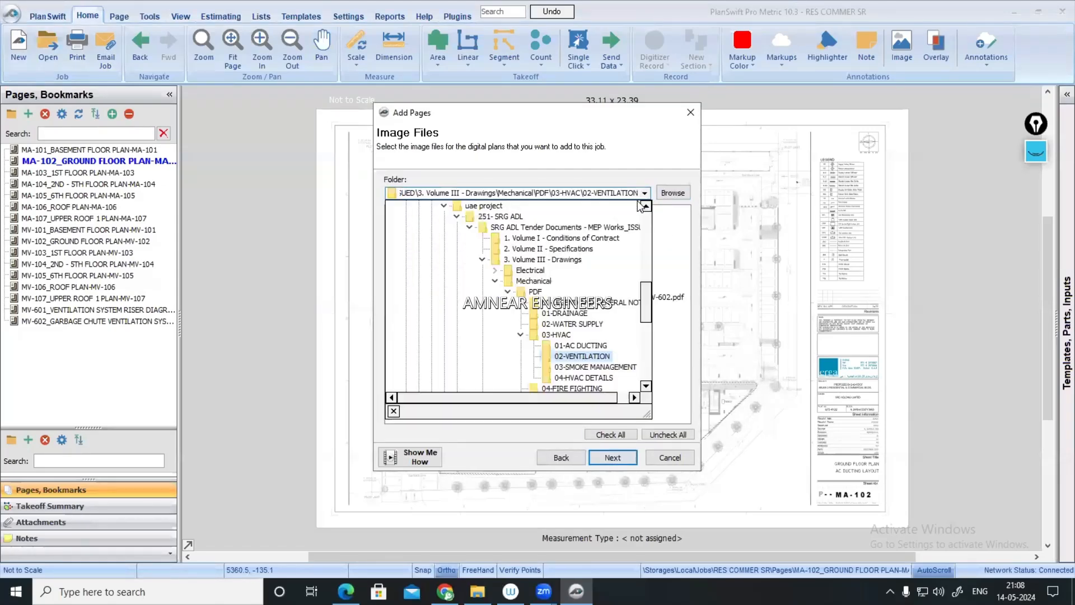
pyautogui.click(598, 366)
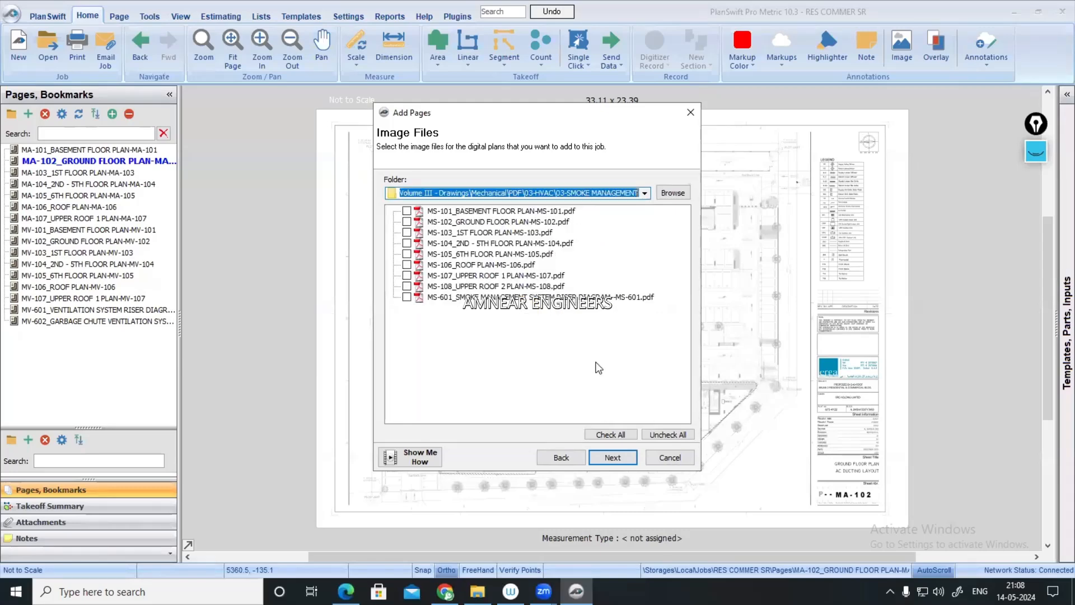
# - Select all the smoke management PDFs, MS-101 through MS-108 and MS-601, as the image files for the new pages
pyautogui.click(616, 438)
pyautogui.click(663, 435)
pyautogui.click(407, 211)
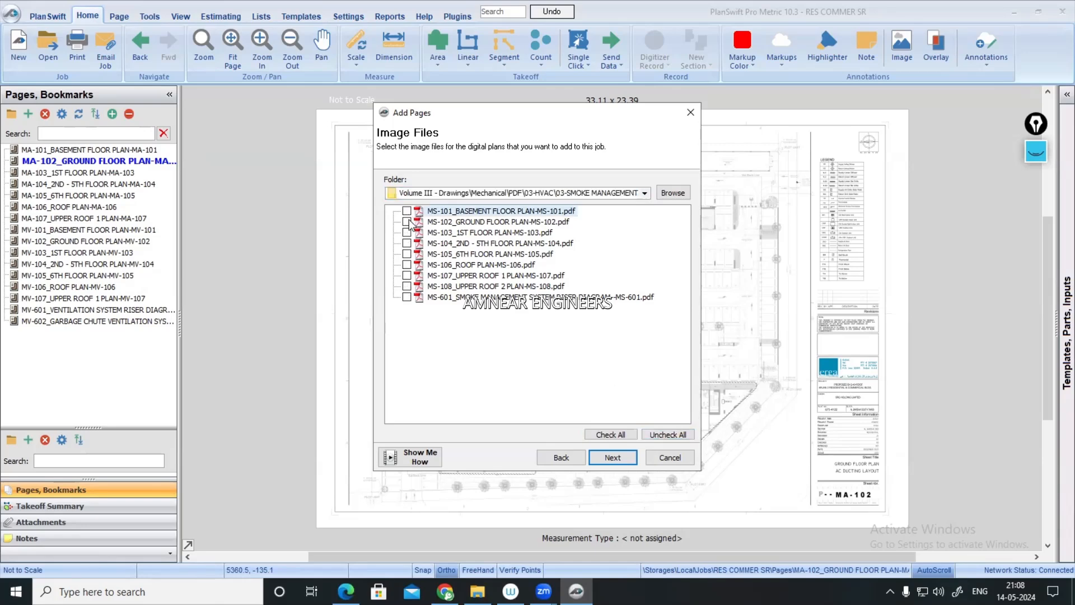
pyautogui.click(407, 231)
pyautogui.click(406, 243)
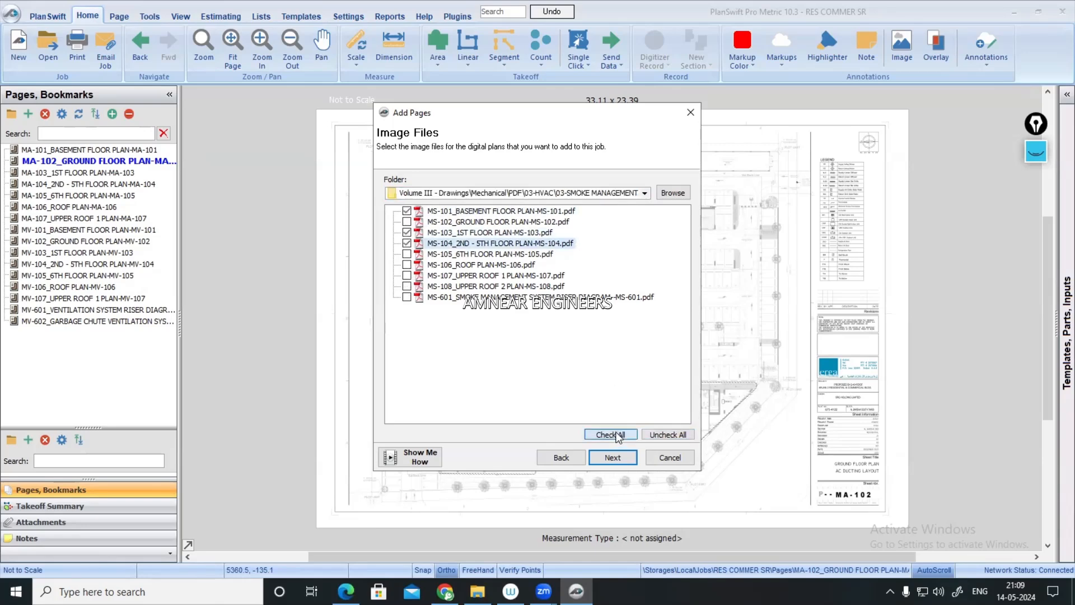
pyautogui.click(620, 460)
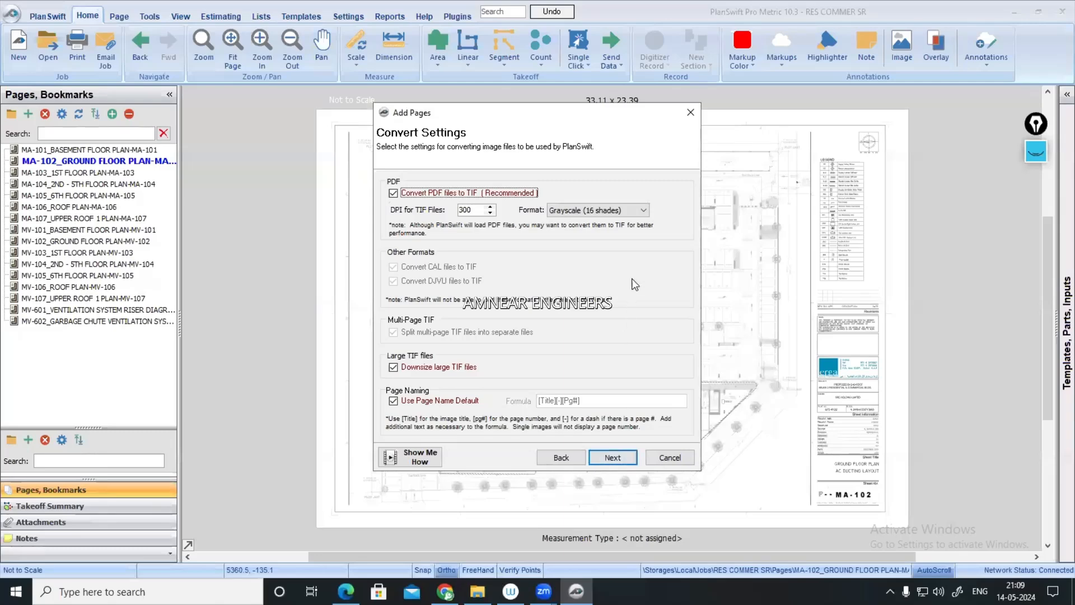
# - Set the PDF-to-TIF conversion format to True Color (32 bit) and finish adding the pages to the job
pyautogui.click(627, 209)
pyautogui.click(593, 264)
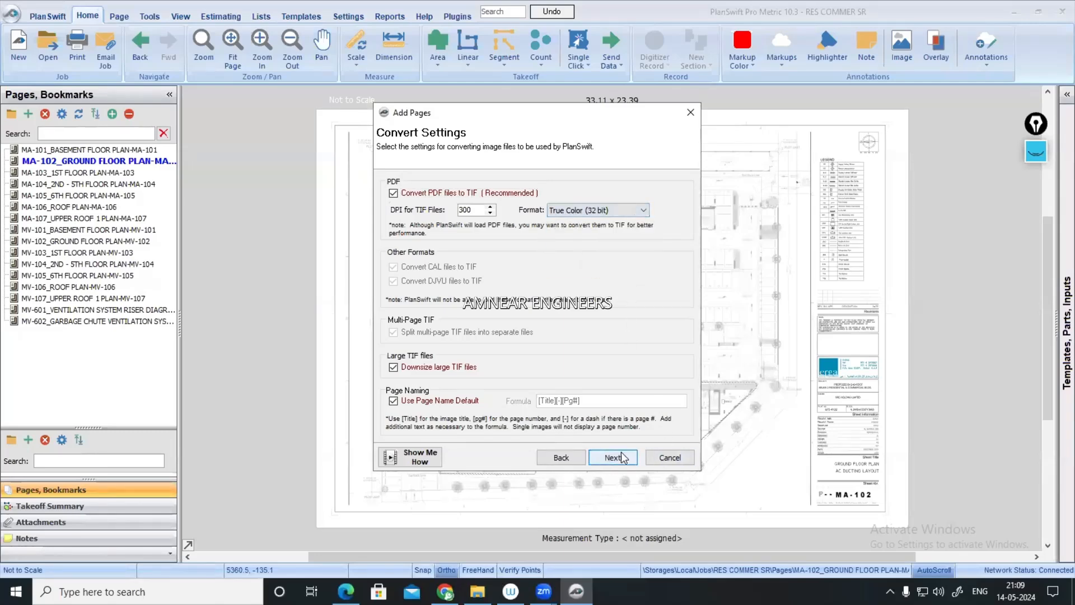
pyautogui.click(613, 458)
pyautogui.click(613, 458)
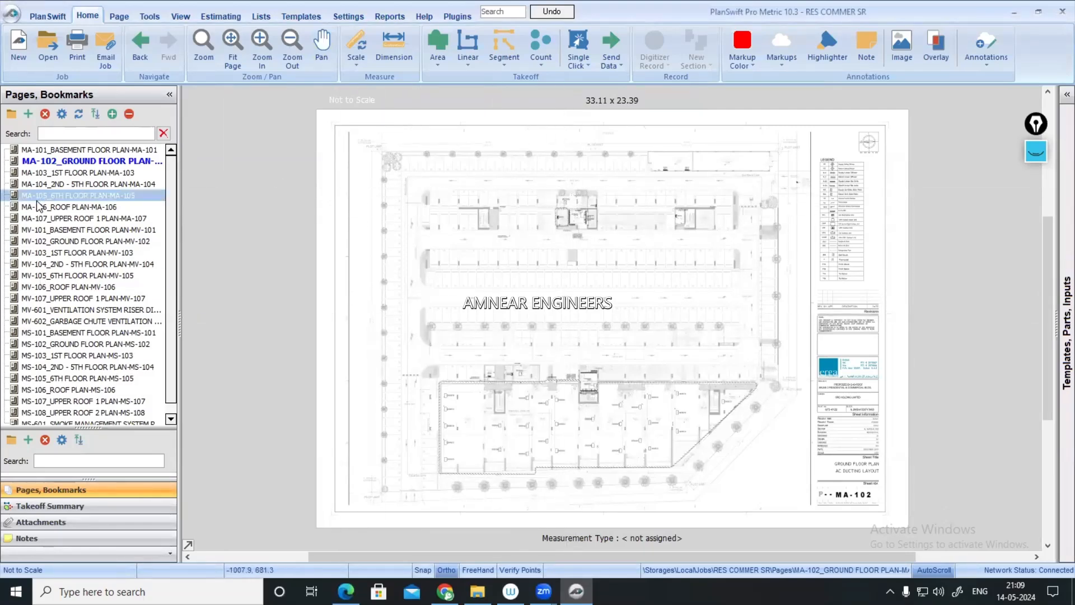
# - Review the AC ducting pages MA-101 to MA-104 and read the project details in the title block of MA-104
pyautogui.click(73, 151)
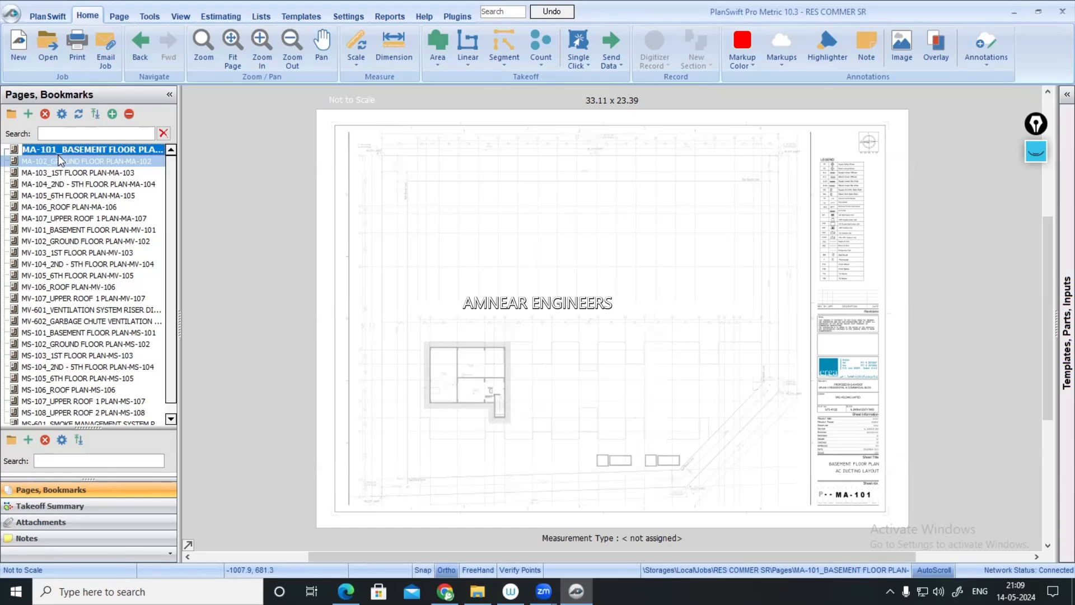
pyautogui.click(77, 161)
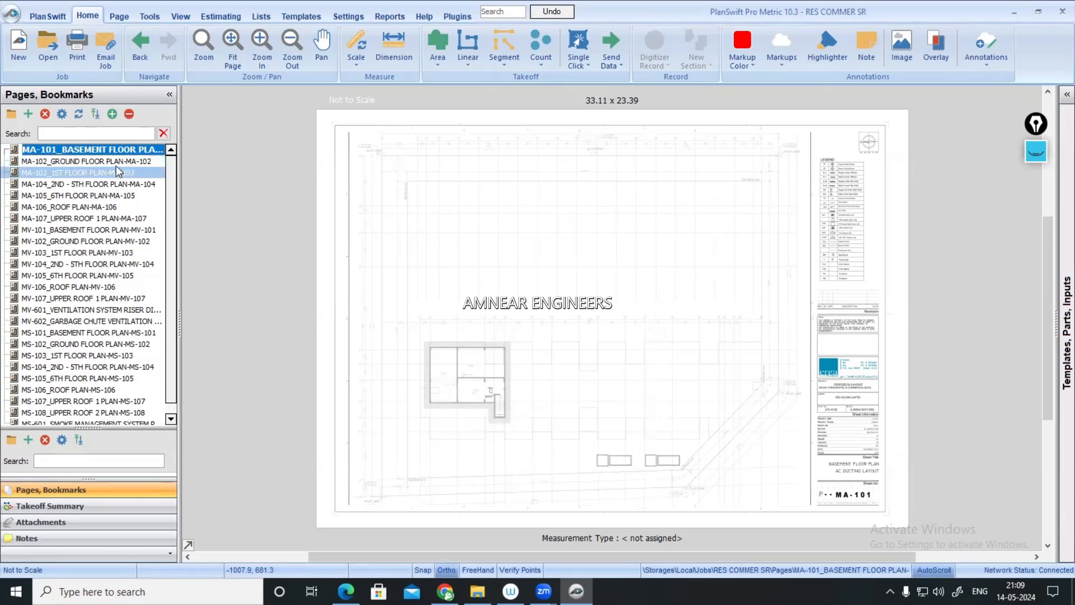
pyautogui.click(73, 174)
pyautogui.click(71, 184)
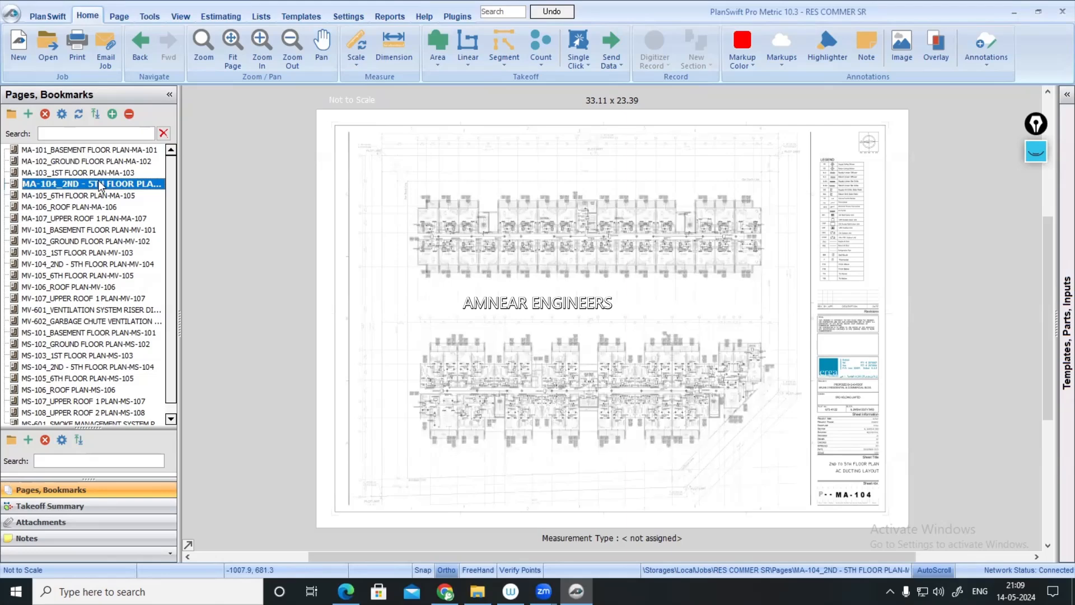
pyautogui.scroll(3, 847, 448)
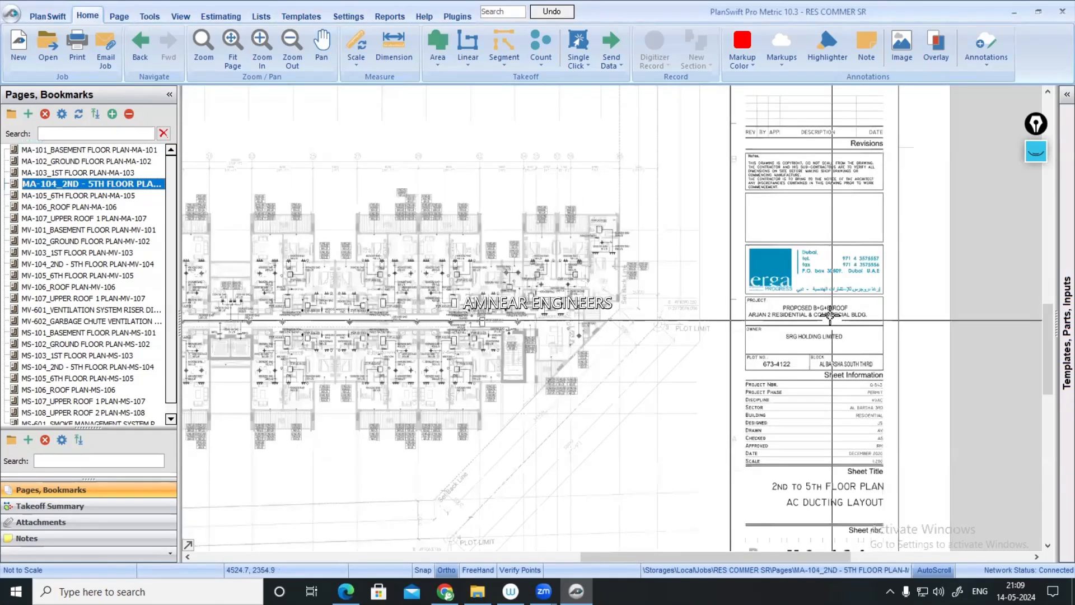
pyautogui.scroll(2, 831, 315)
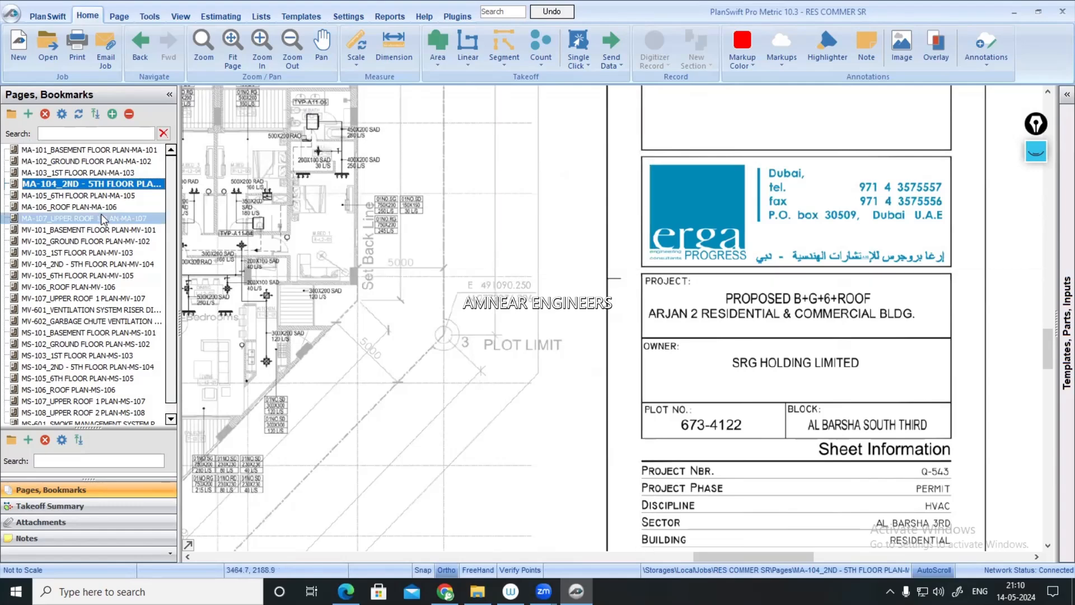
# - Look through the AC ducting pages for the 6th floor, roof and upper roof, MA-105 to MA-107
pyautogui.click(73, 197)
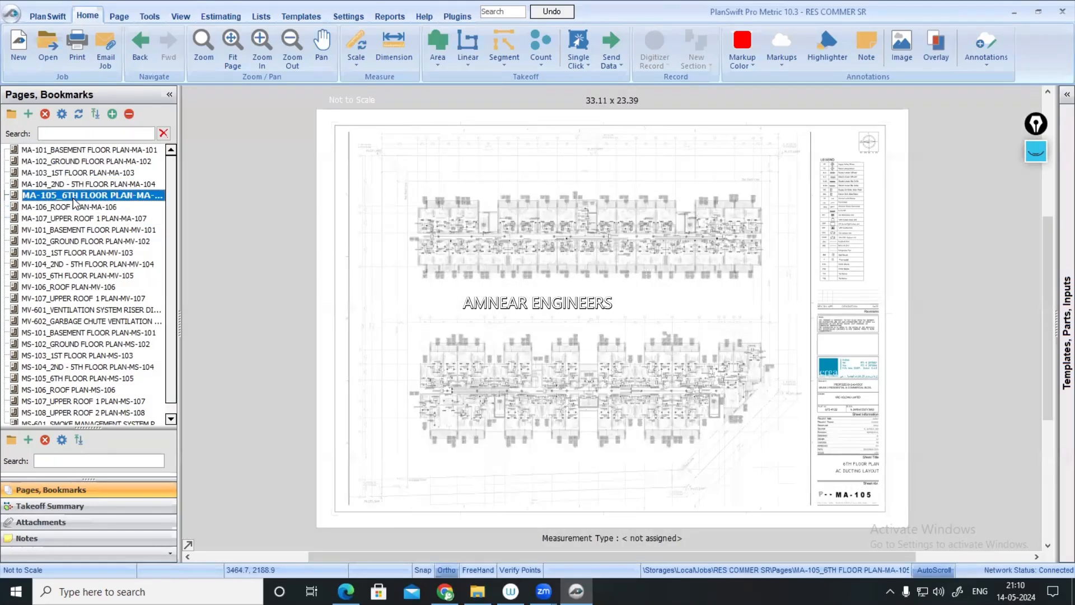
pyautogui.click(77, 207)
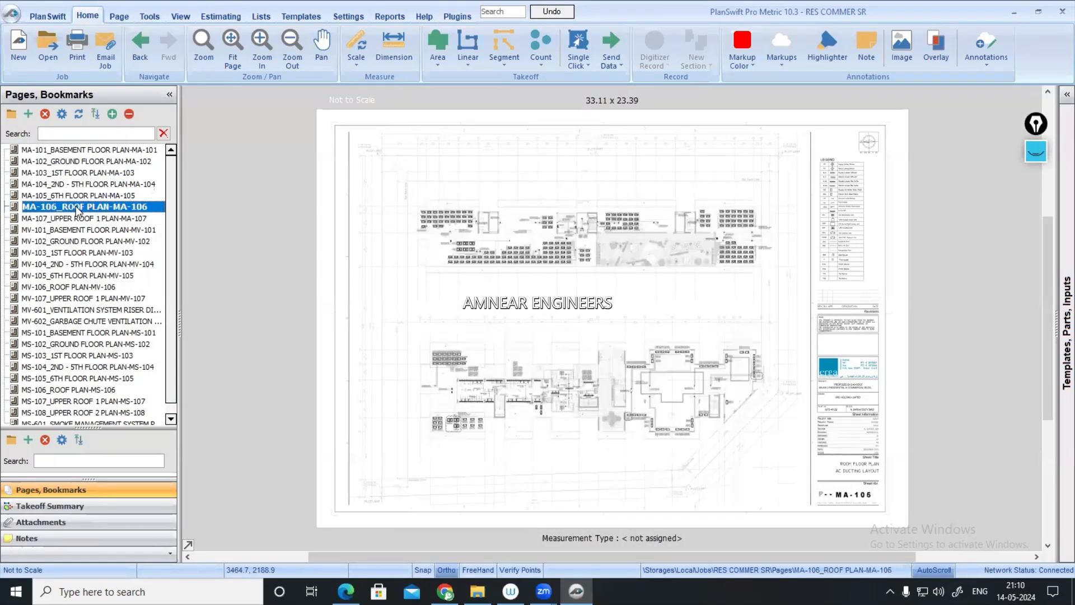
pyautogui.click(75, 218)
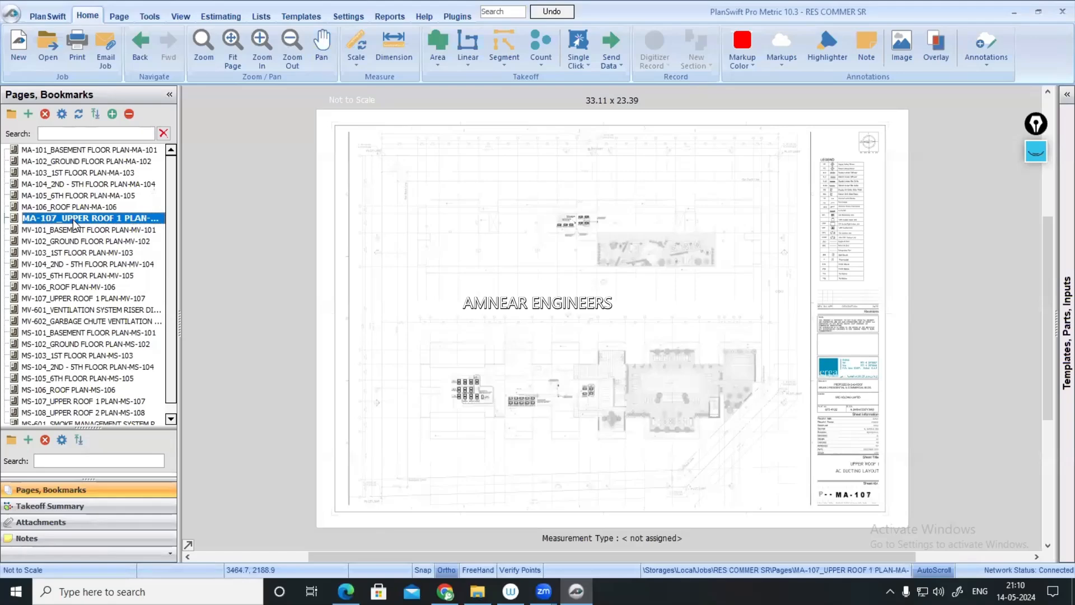
pyautogui.click(75, 168)
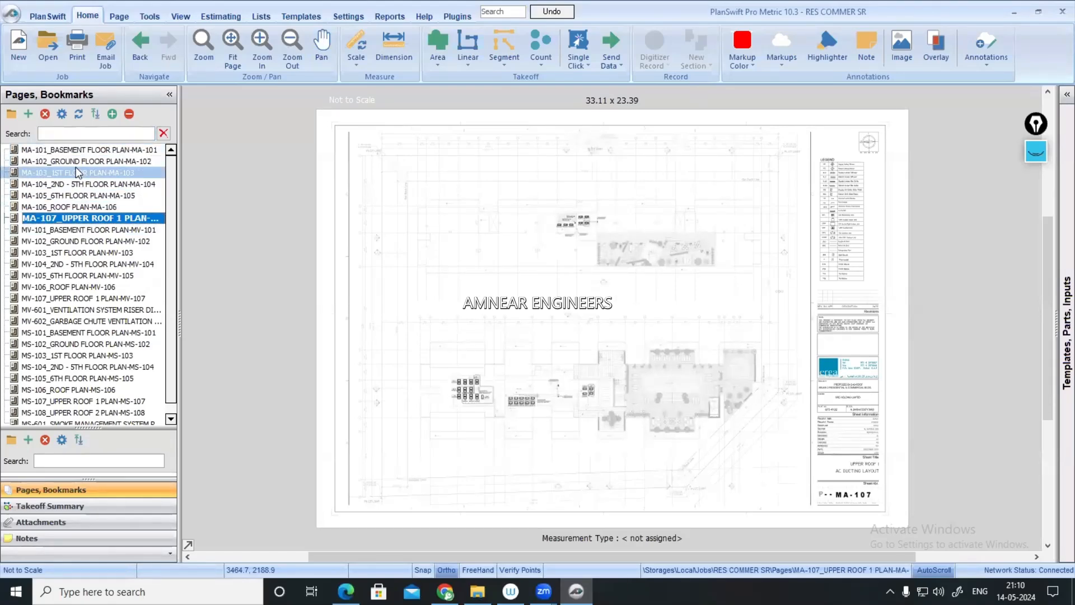
pyautogui.click(63, 184)
pyautogui.click(65, 196)
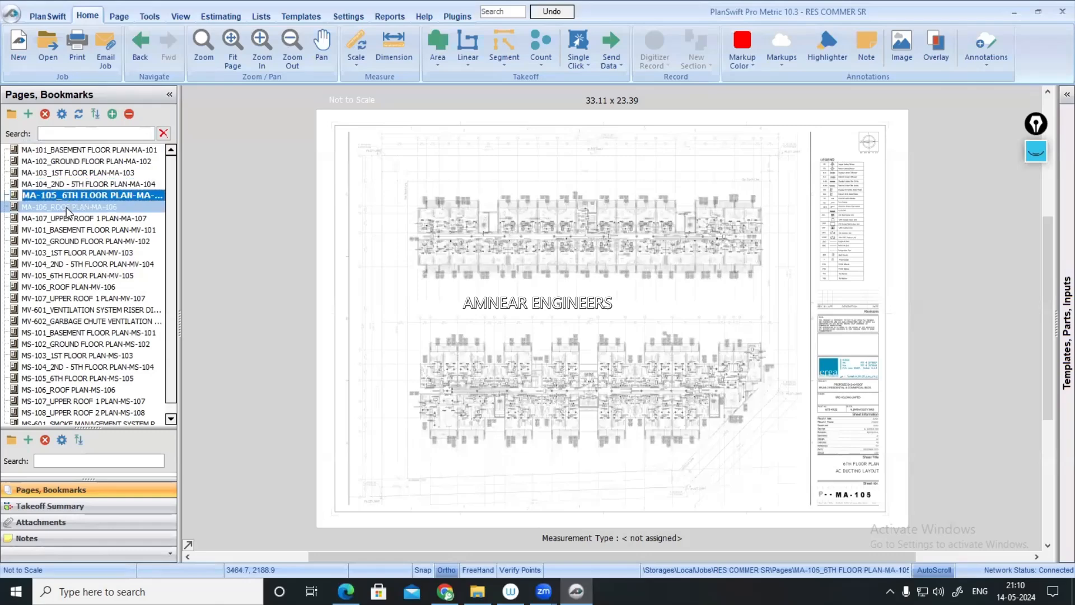
pyautogui.click(66, 207)
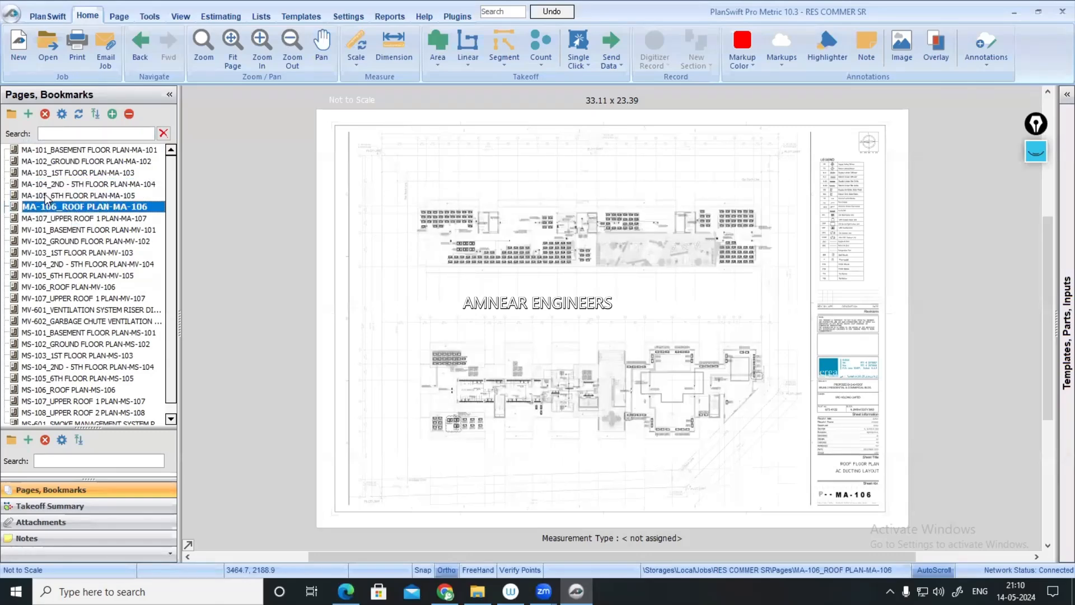
# - Open the basement page MA-101 and examine the B-PR-01 unit and its tag near the pump room
pyautogui.click(92, 152)
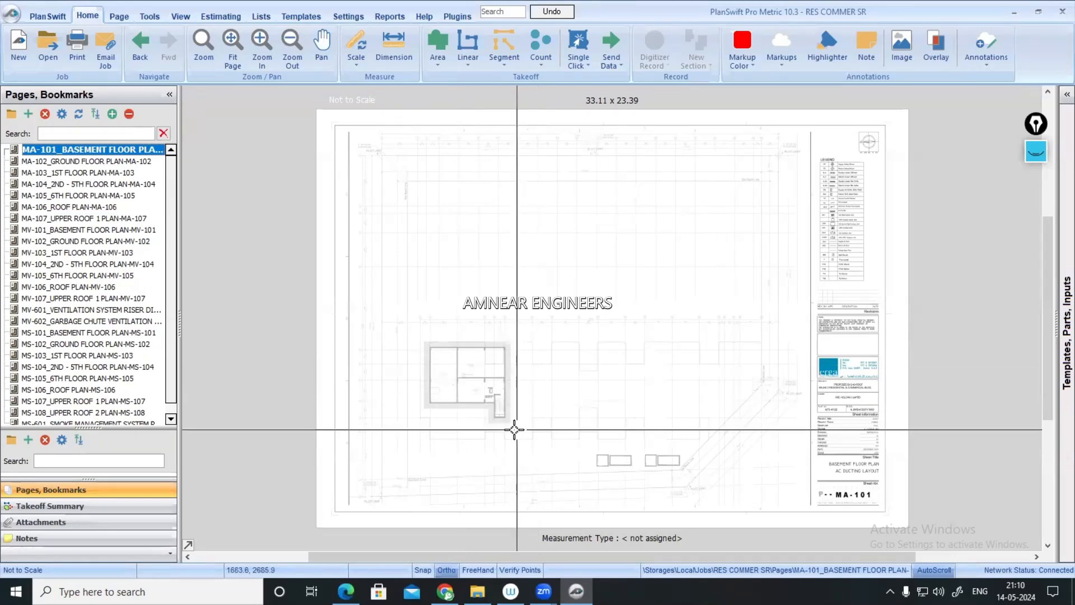
pyautogui.scroll(5, 485, 406)
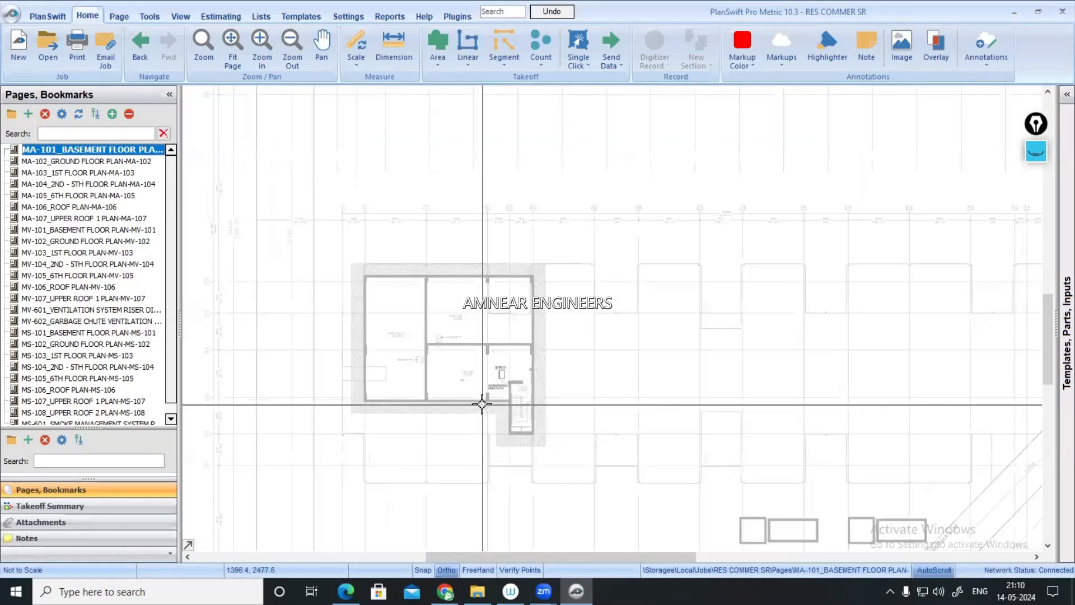
pyautogui.moveTo(500, 147); pyautogui.dragTo(647, 318)
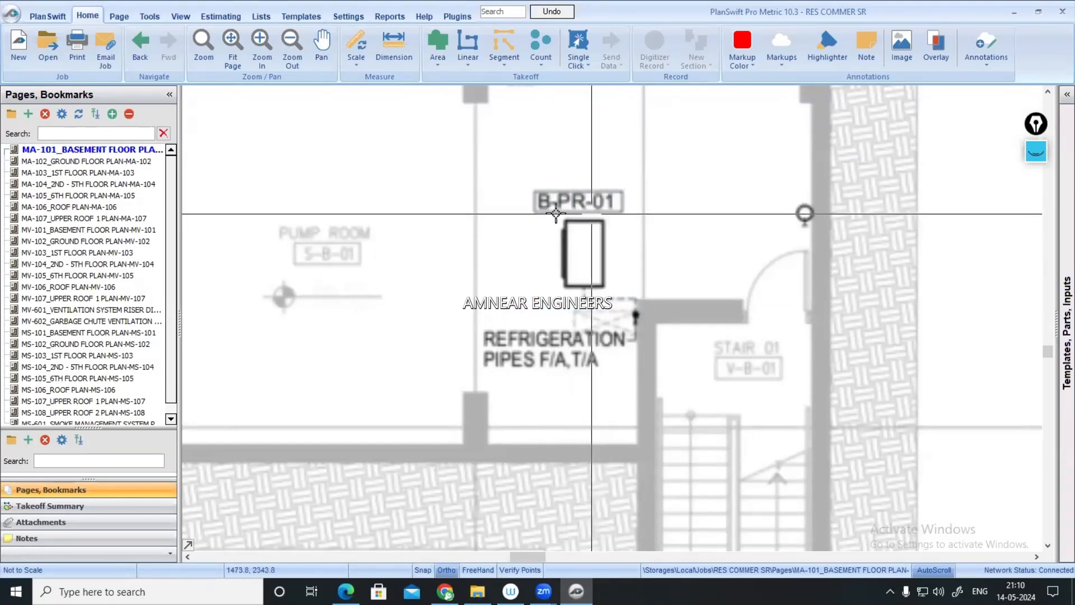
pyautogui.moveTo(534, 182); pyautogui.dragTo(554, 215)
pyautogui.moveTo(554, 174); pyautogui.dragTo(589, 230)
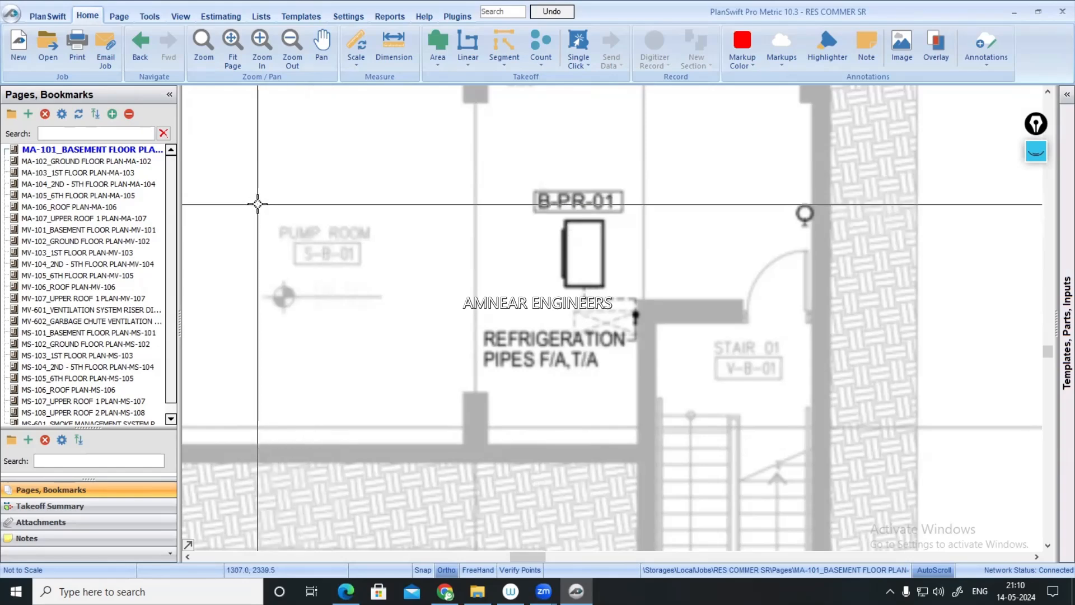
pyautogui.moveTo(258, 204); pyautogui.dragTo(404, 258)
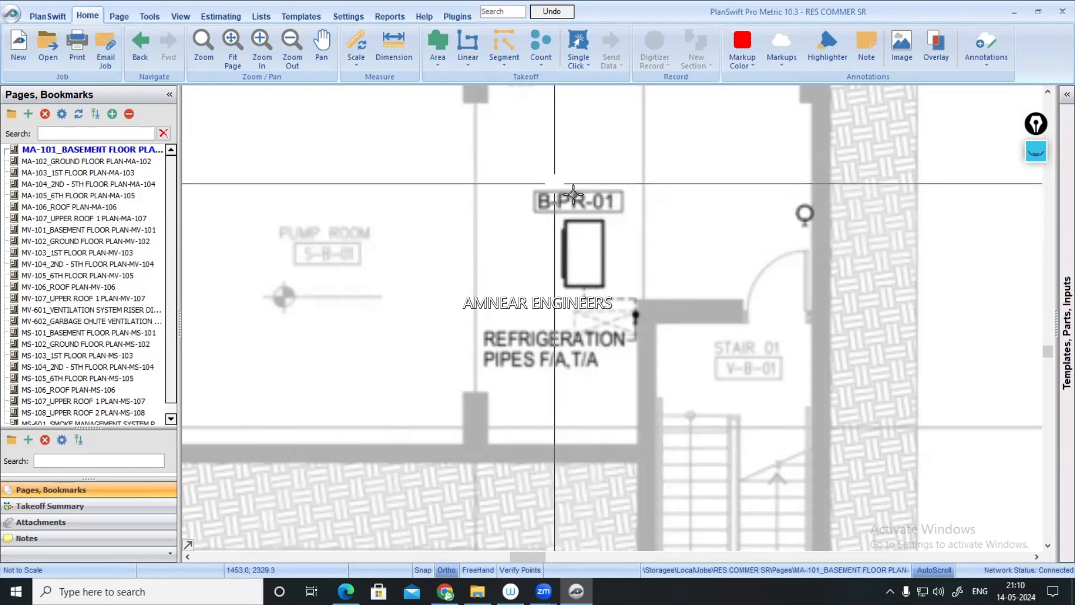
pyautogui.moveTo(554, 184); pyautogui.dragTo(588, 218)
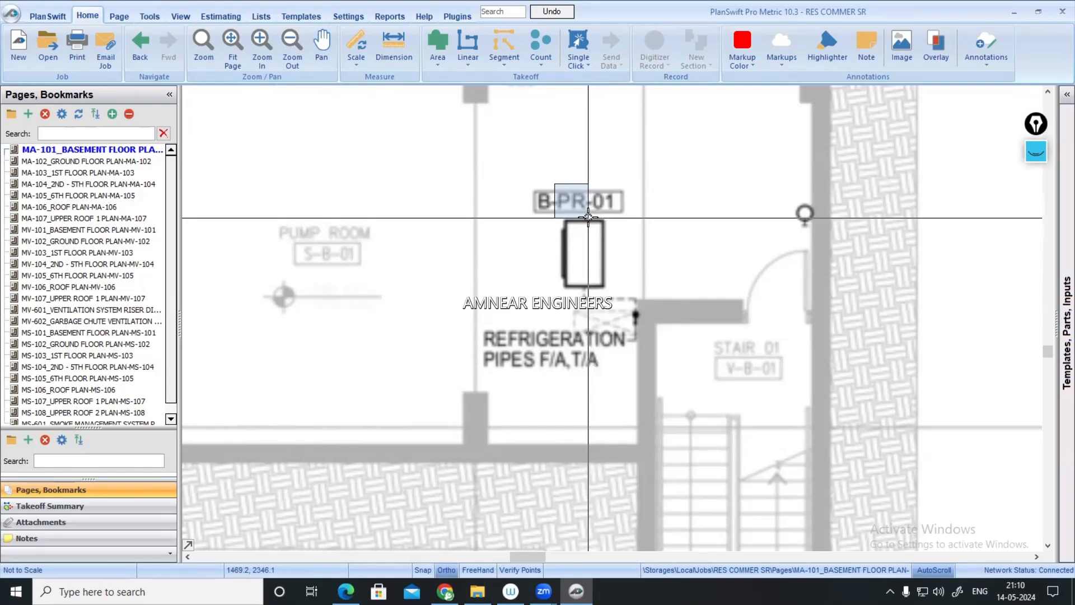
pyautogui.moveTo(588, 218); pyautogui.dragTo(588, 216)
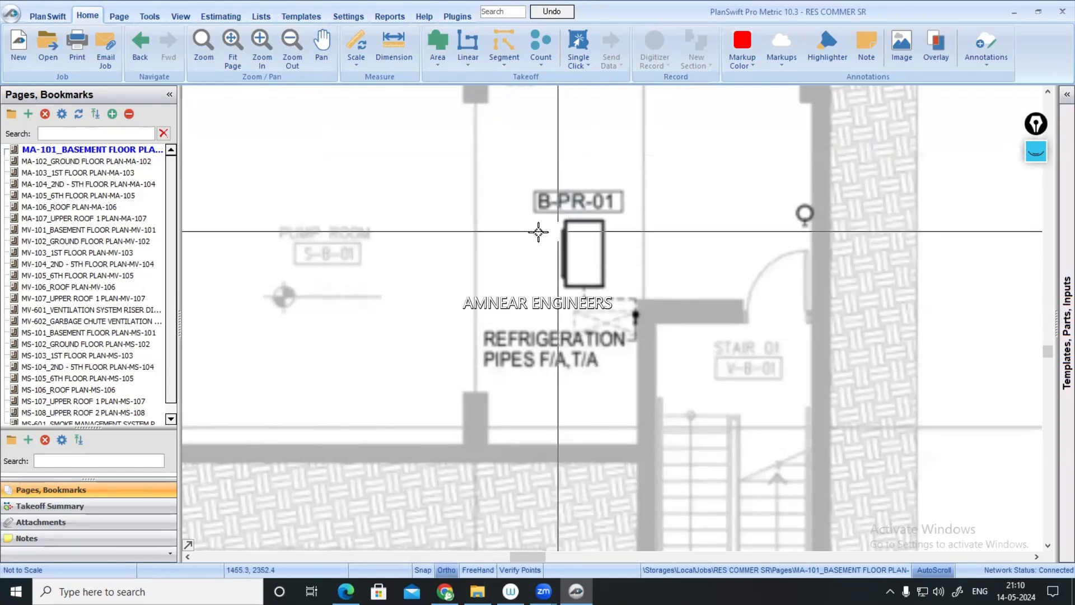
# - Compare the pump room label with the B-PR-01 tag and examine the unit's refrigeration pipe note
pyautogui.moveTo(251, 210); pyautogui.dragTo(379, 254)
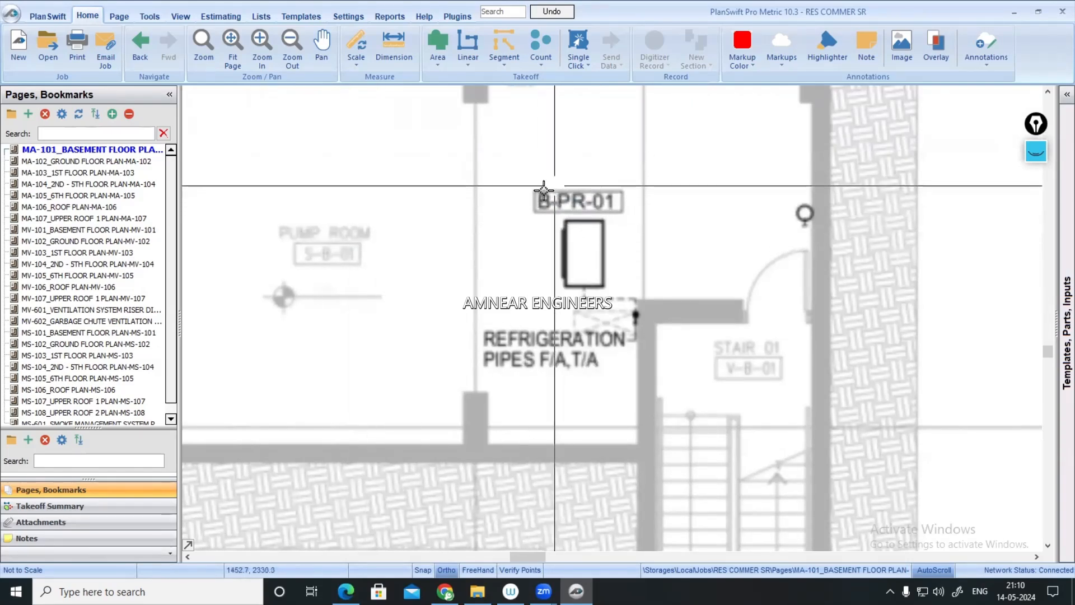
pyautogui.moveTo(528, 192); pyautogui.dragTo(551, 248)
pyautogui.moveTo(548, 189); pyautogui.dragTo(589, 241)
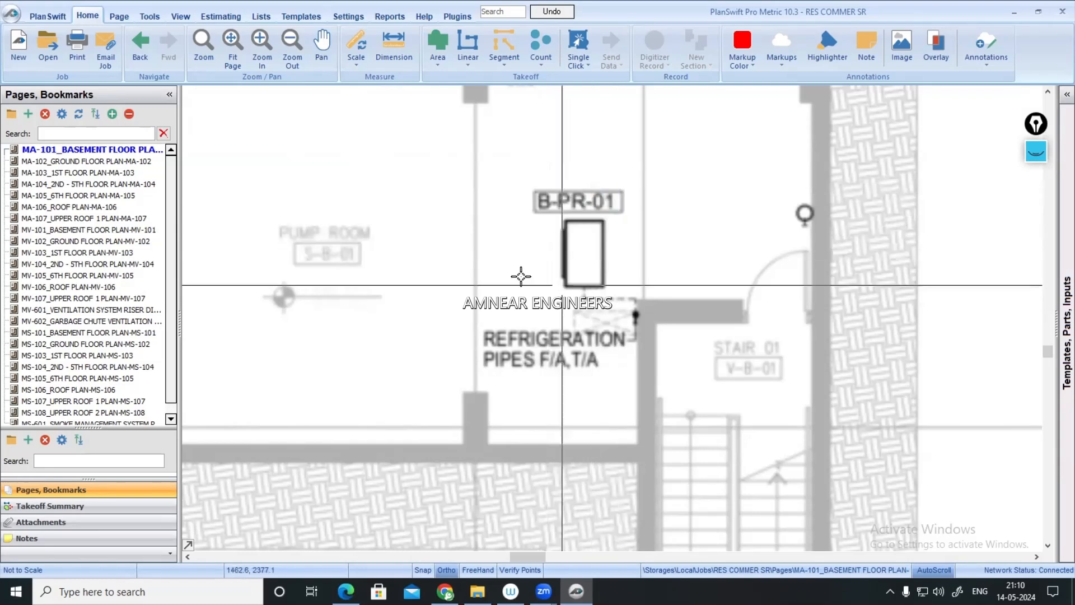
pyautogui.moveTo(482, 173); pyautogui.dragTo(628, 328)
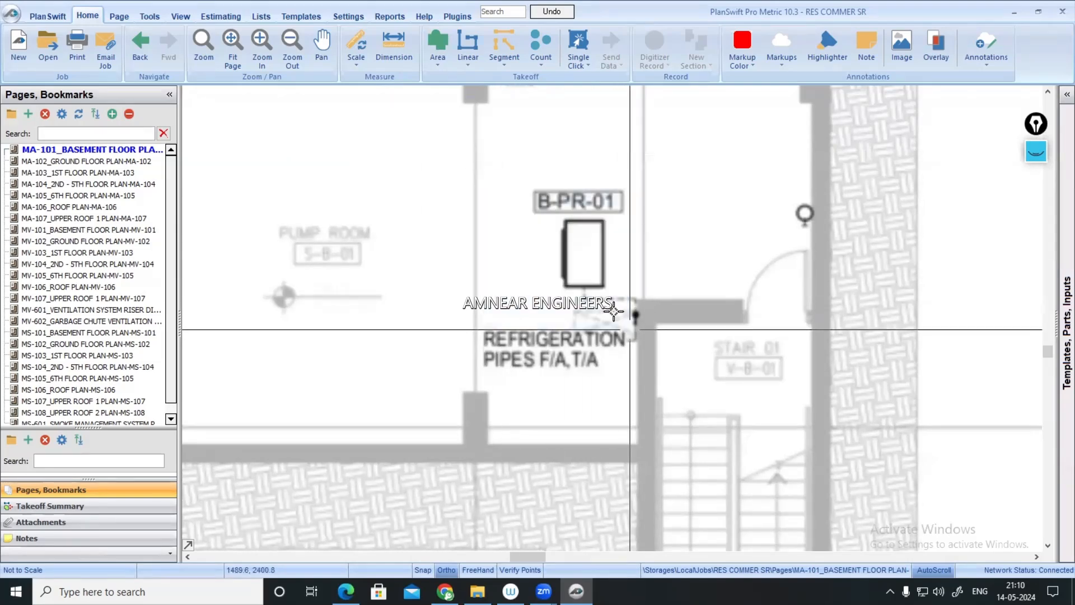
pyautogui.scroll(-3, 586, 288)
pyautogui.scroll(-2, 595, 275)
pyautogui.scroll(4, 594, 285)
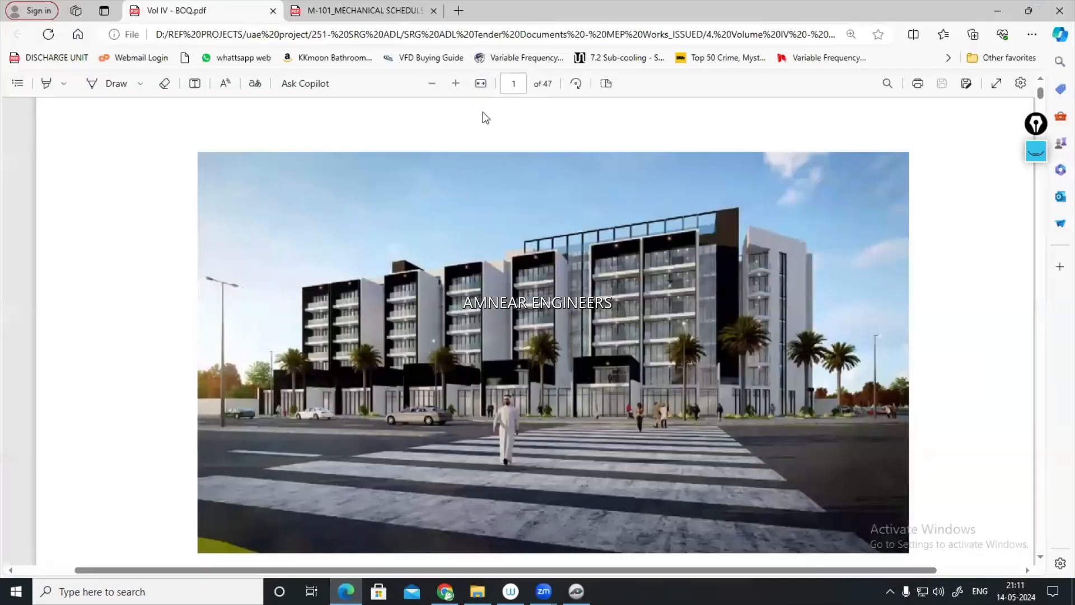
# - Switch to the M-101 mechanical schedule PDF in Edge and locate the VRF units schedule serving the common area at Building 01
pyautogui.click(365, 11)
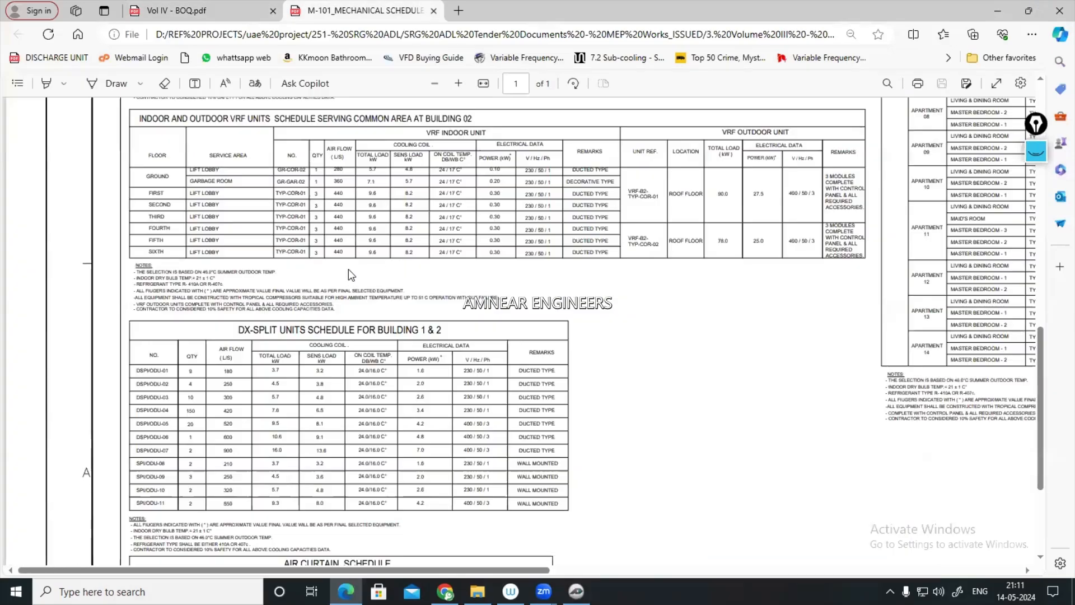
pyautogui.scroll(10, 198, 241)
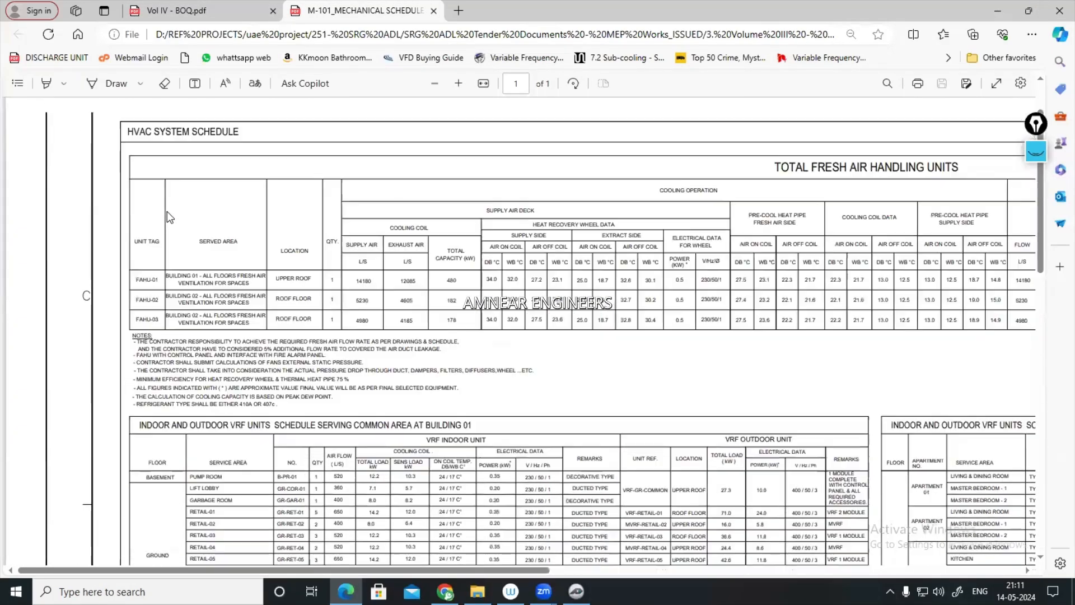
pyautogui.scroll(2, 187, 240)
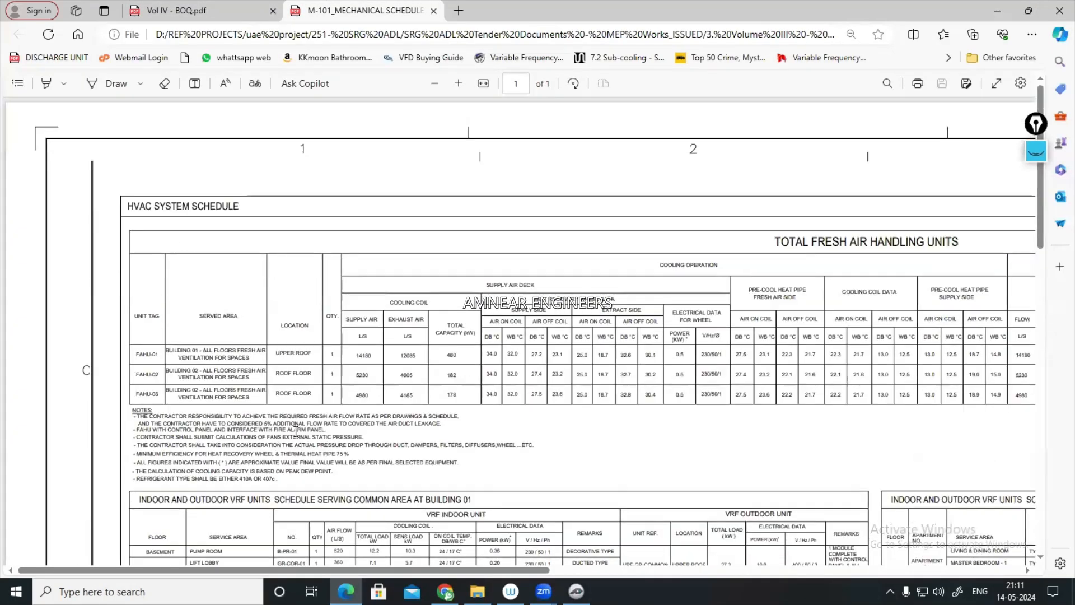
pyautogui.scroll(-3, 261, 489)
pyautogui.scroll(2, 131, 416)
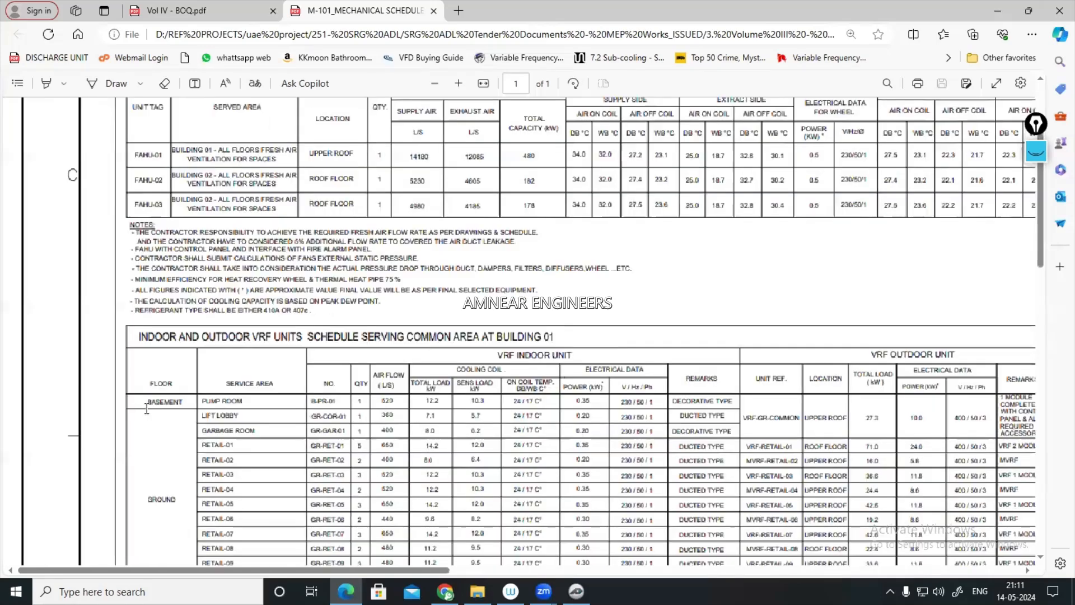
pyautogui.scroll(2, 147, 409)
pyautogui.moveTo(314, 297); pyautogui.dragTo(379, 297)
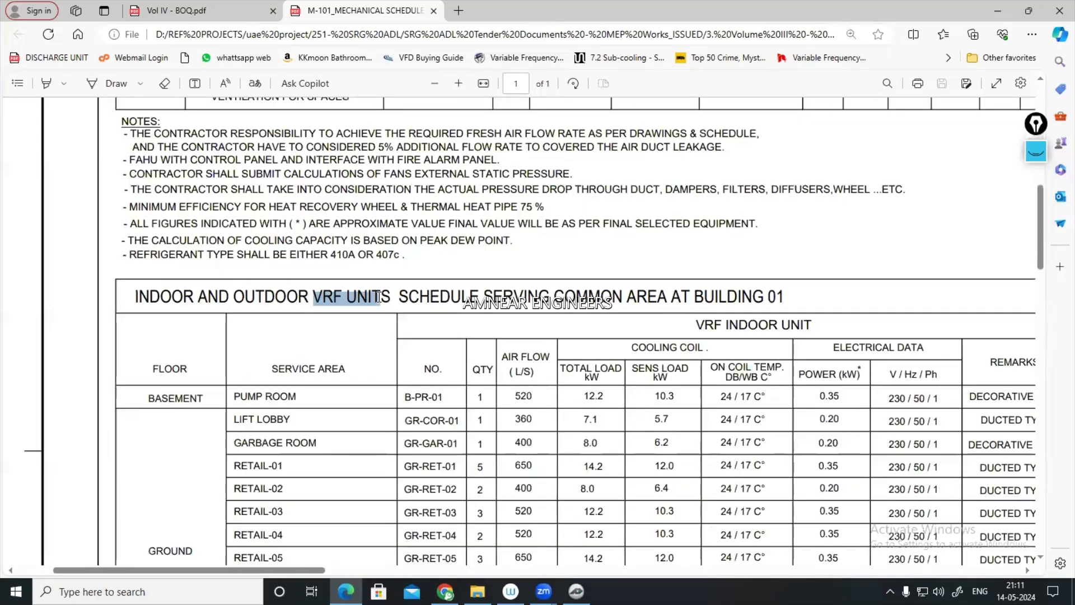
# - Examine the basement pump room row in the VRF indoor unit schedule: unit number, quantity, air flow and type remark
pyautogui.moveTo(234, 395); pyautogui.dragTo(276, 396)
pyautogui.moveTo(405, 398); pyautogui.dragTo(445, 394)
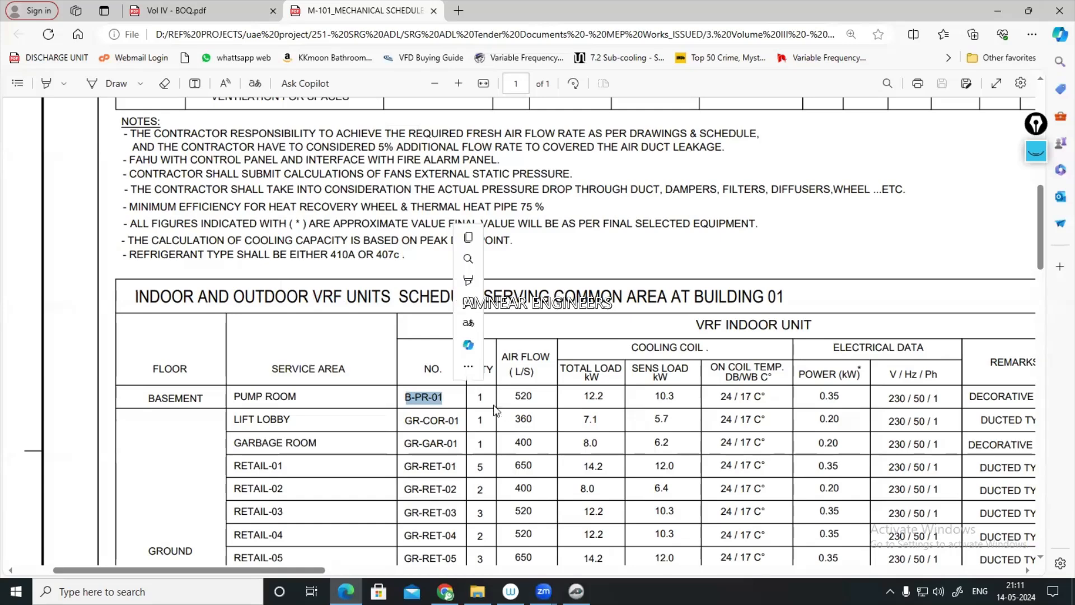
pyautogui.click(487, 399)
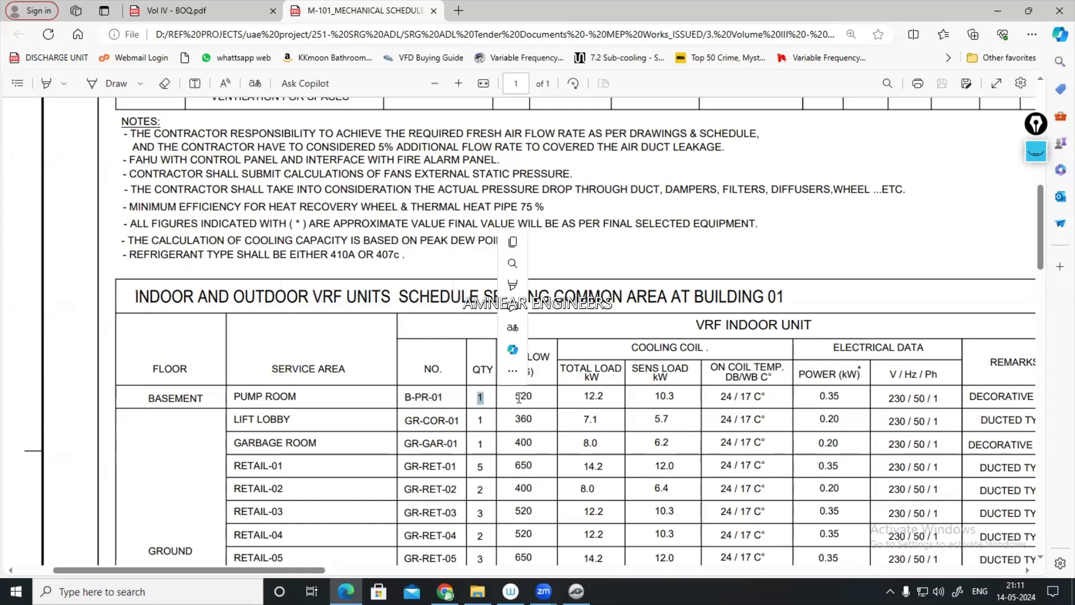
pyautogui.moveTo(515, 397); pyautogui.dragTo(531, 396)
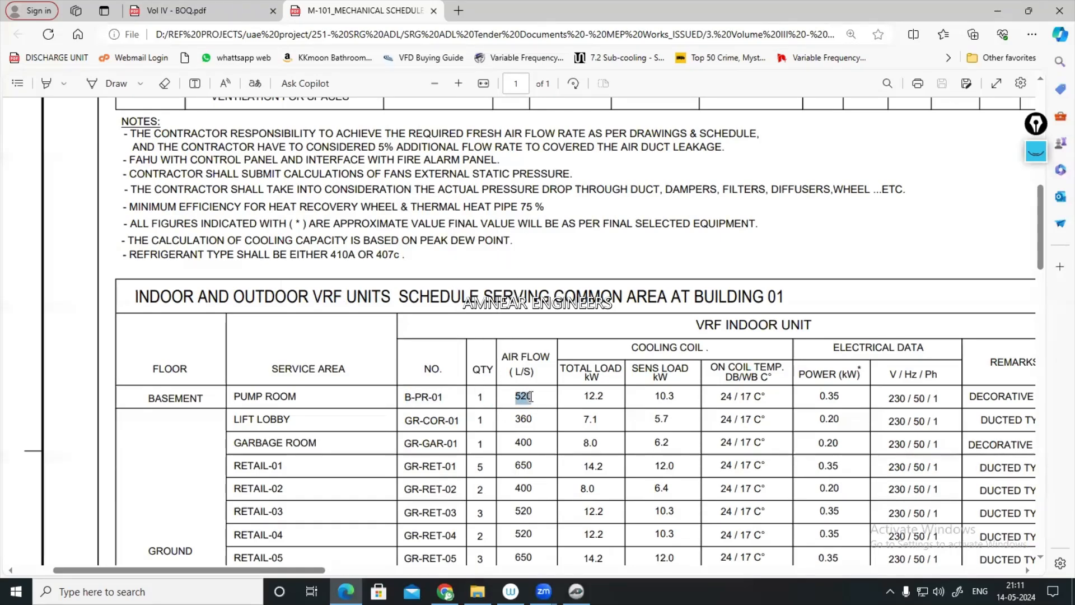
pyautogui.moveTo(338, 567); pyautogui.dragTo(532, 530)
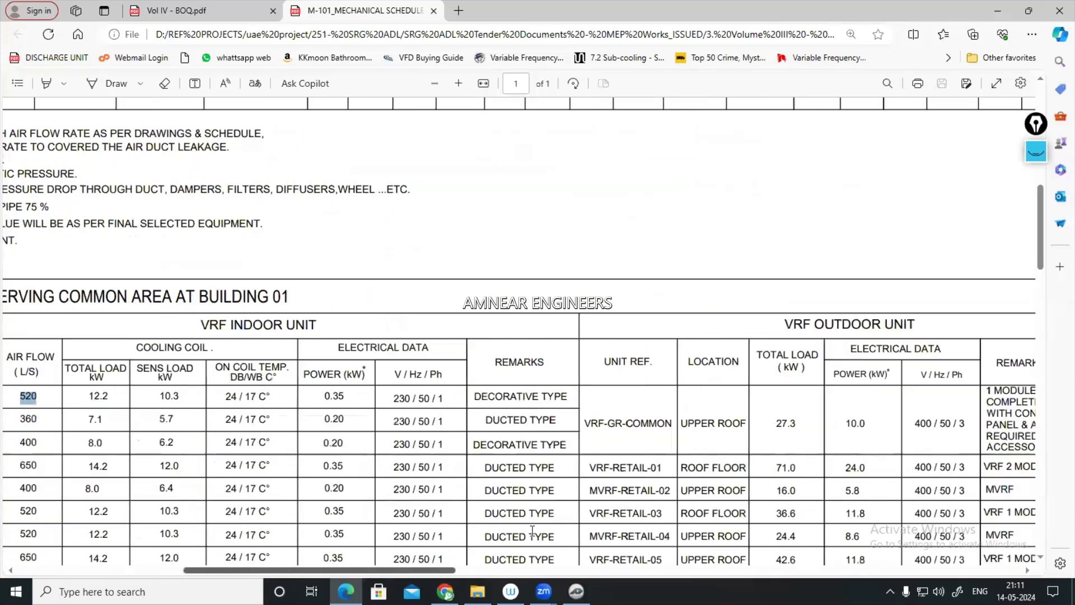
pyautogui.moveTo(483, 398); pyautogui.dragTo(569, 397)
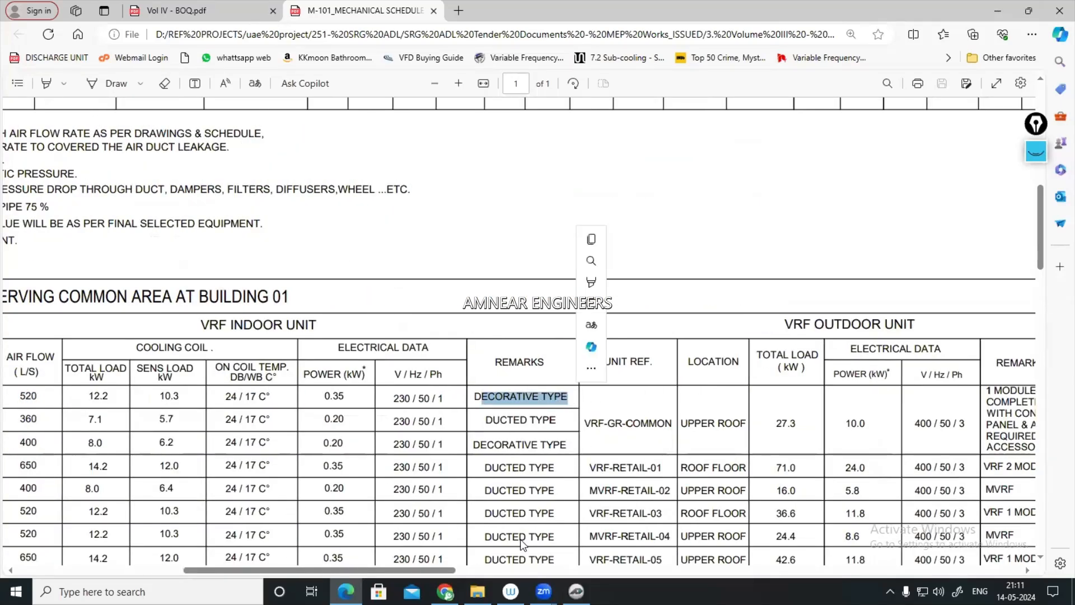
# - Switch to Chrome and search Google in a new tab for "decorative unit", refining it to an image search for "decorative AC unit"
pyautogui.hotkey('alt', 'Tab')
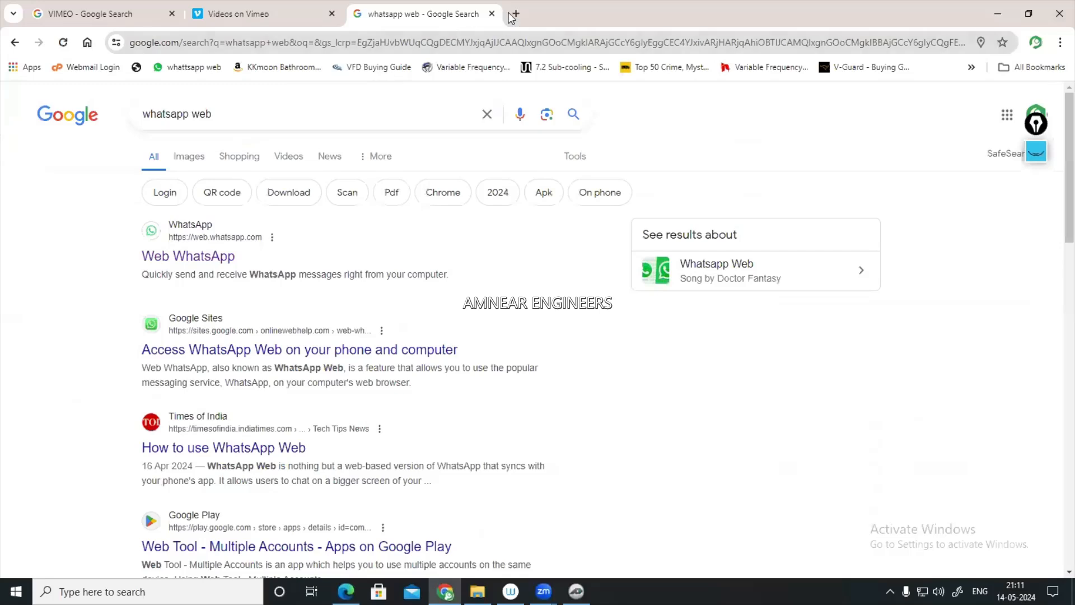
pyautogui.click(514, 14)
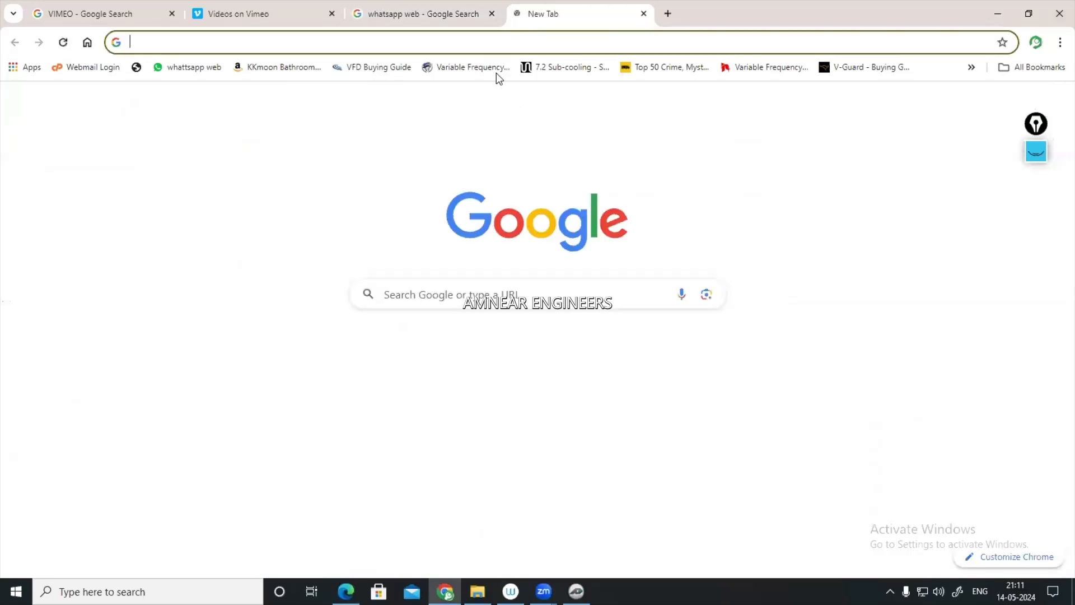
pyautogui.click(427, 298)
pyautogui.write('DECORAT')
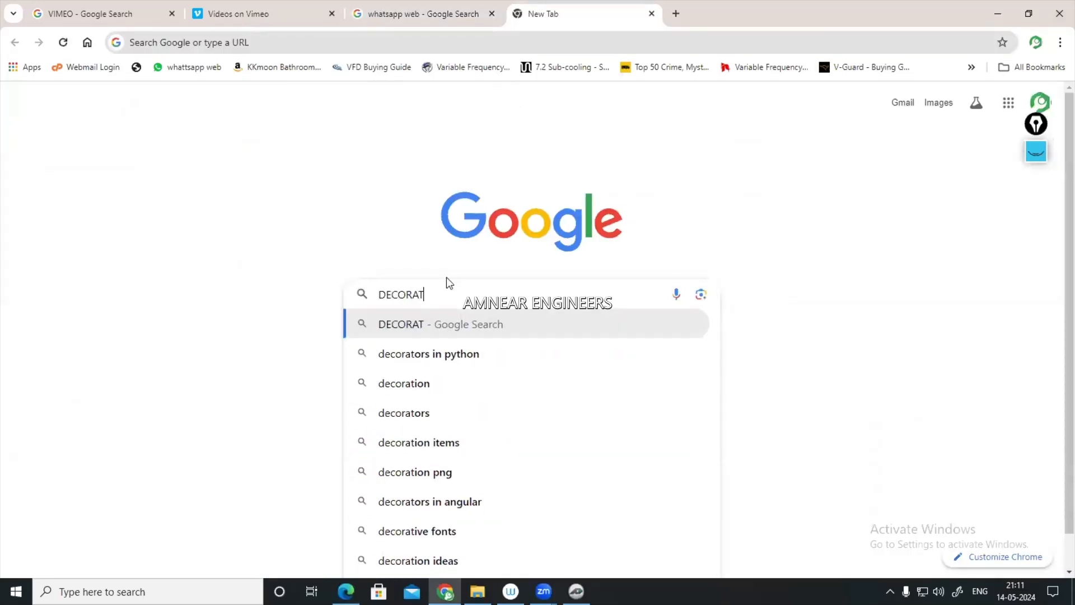
pyautogui.write('IVE UNIT')
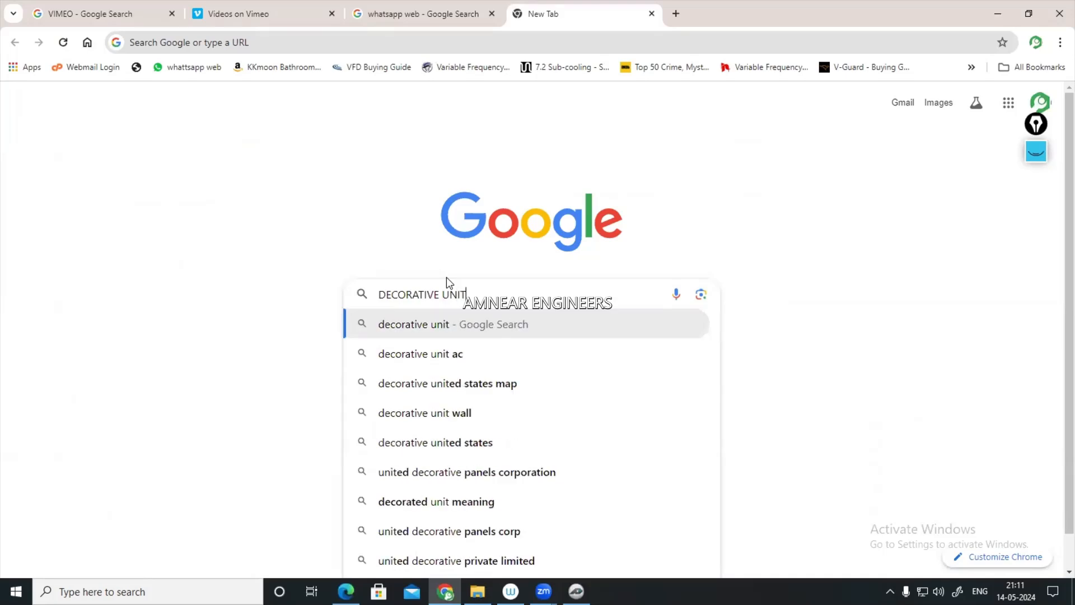
pyautogui.press('Return')
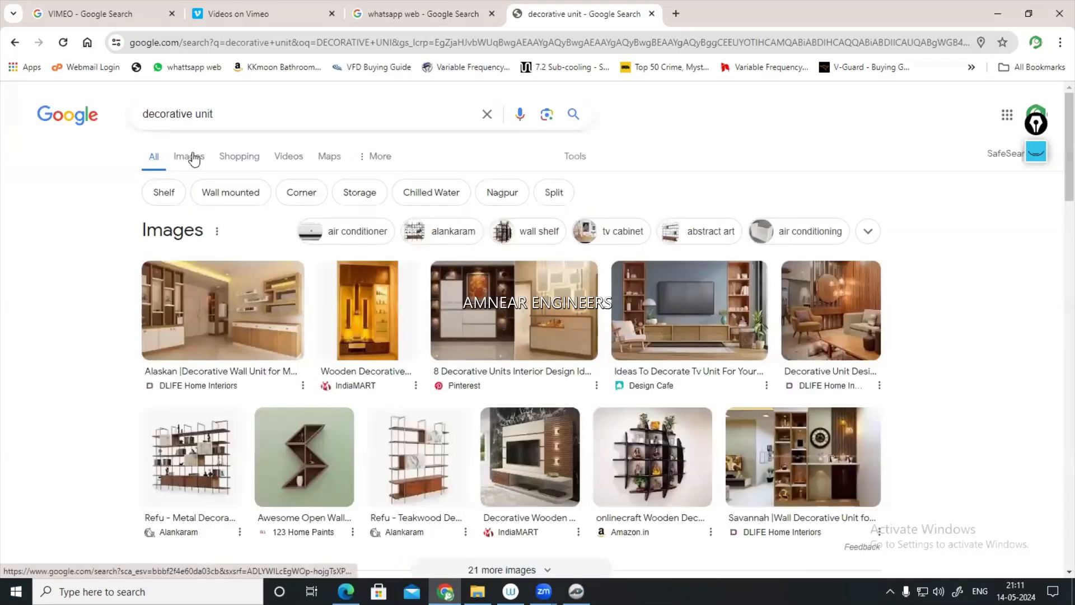
pyautogui.click(189, 157)
pyautogui.write('AC')
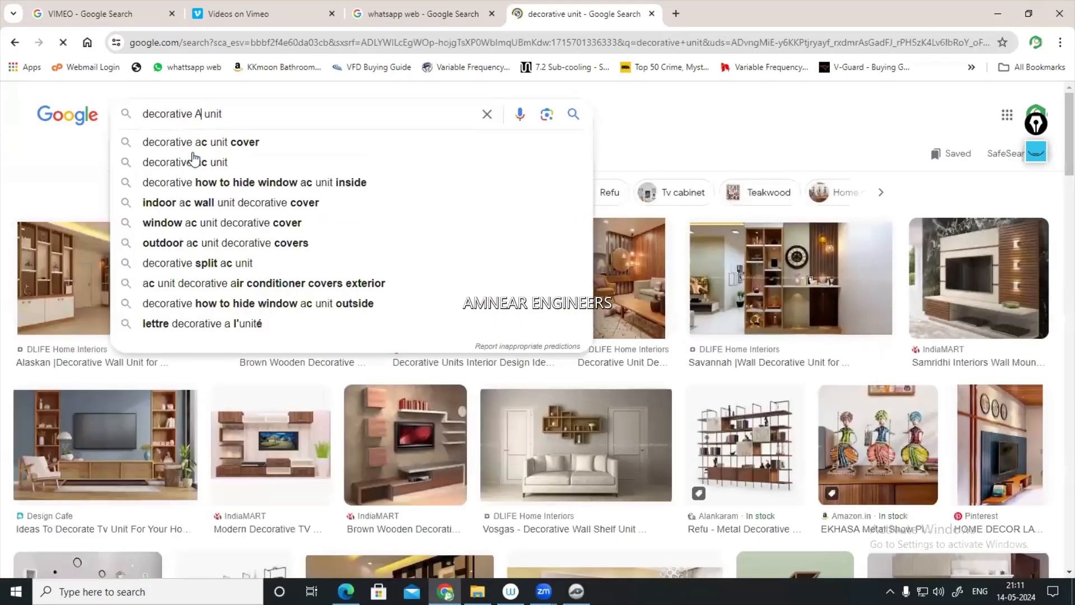
pyautogui.press('Return')
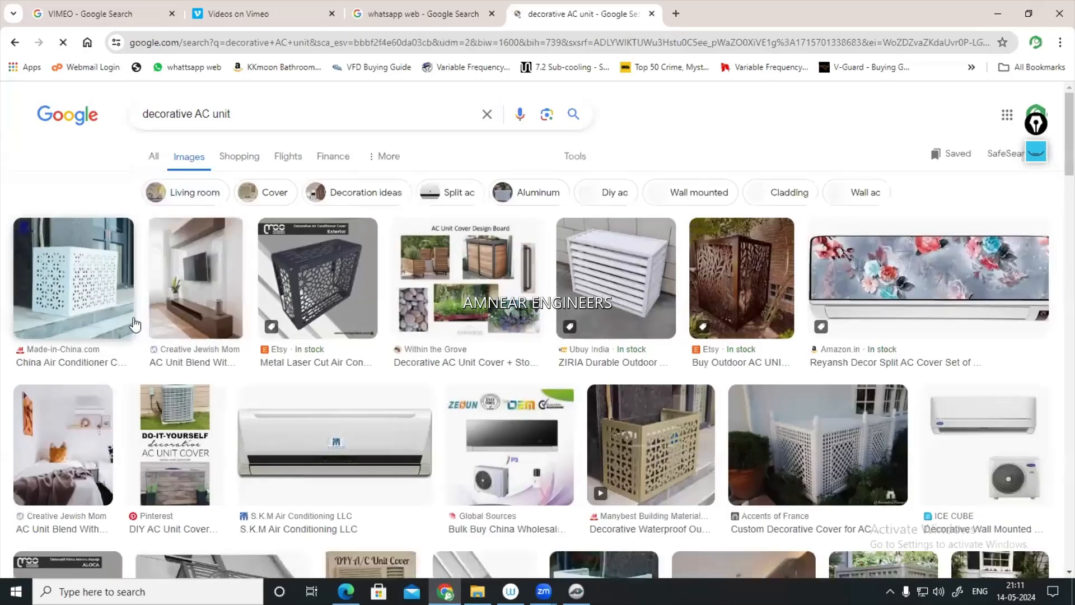
# - Look through the image results, preview the S.K.M Air Conditioning LLC wall unit, and return to the mechanical schedule in Edge
pyautogui.scroll(-7, 375, 321)
pyautogui.scroll(6, 376, 320)
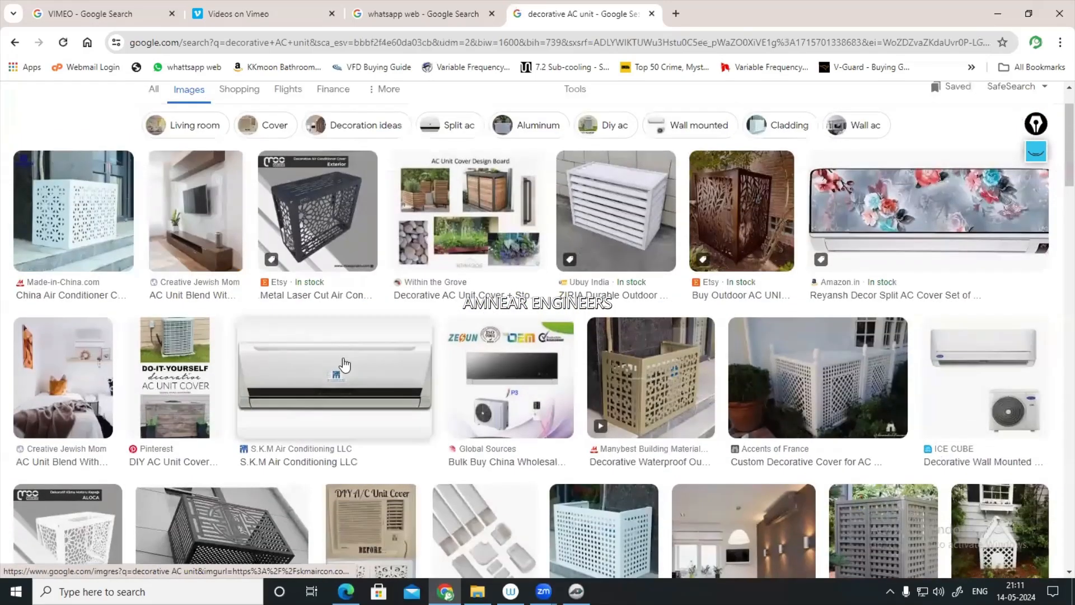
pyautogui.click(351, 345)
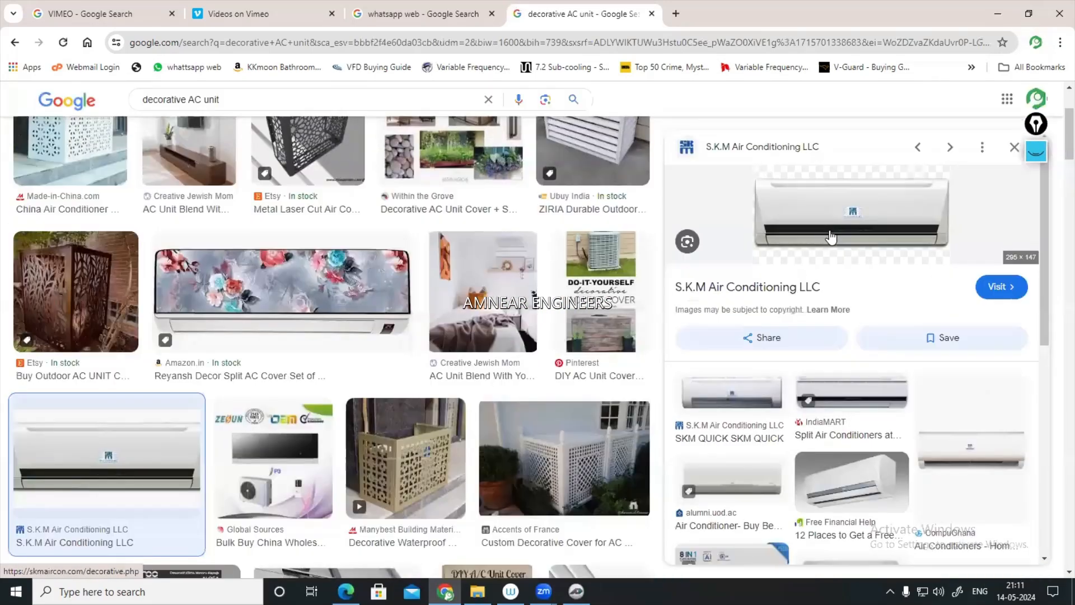
pyautogui.click(999, 13)
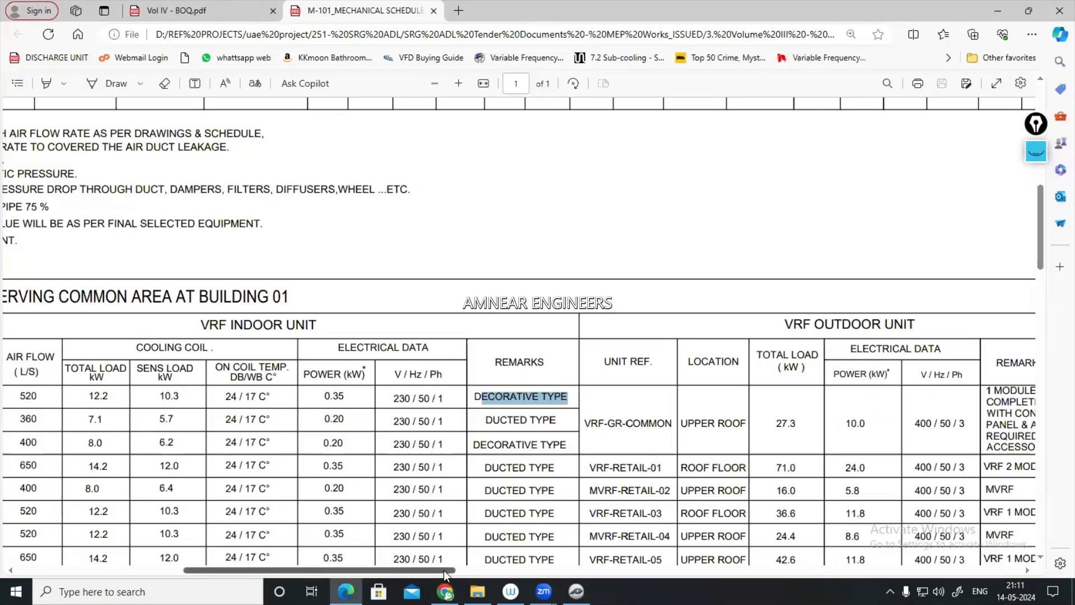
# - Review the VRF outdoor unit columns of the schedule and recheck the pump room unit's service area and quantity
pyautogui.hscroll(6, 553, 523)
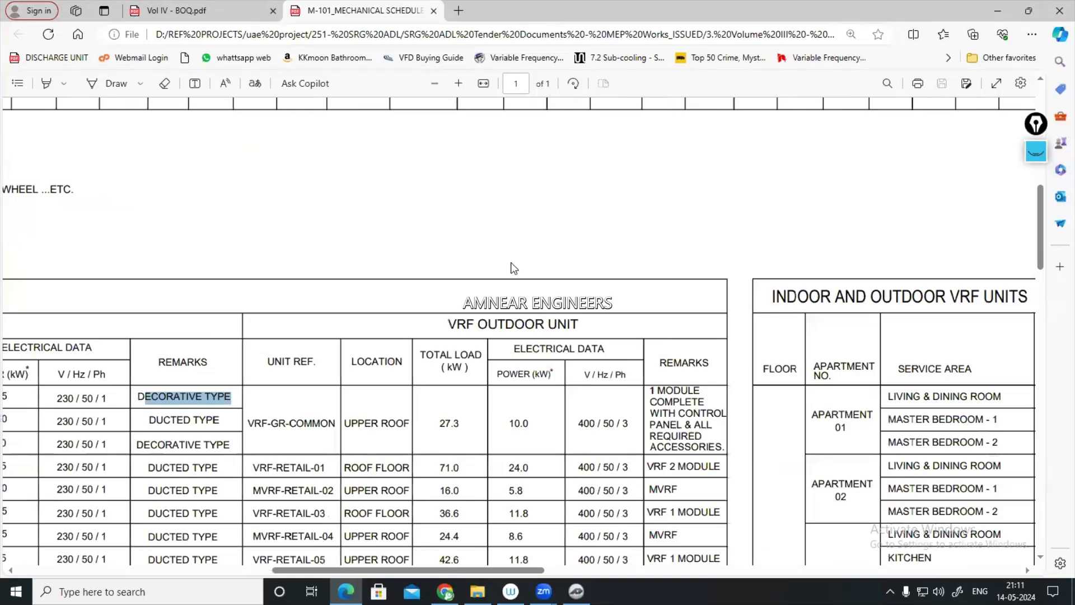
pyautogui.moveTo(466, 570); pyautogui.dragTo(251, 570)
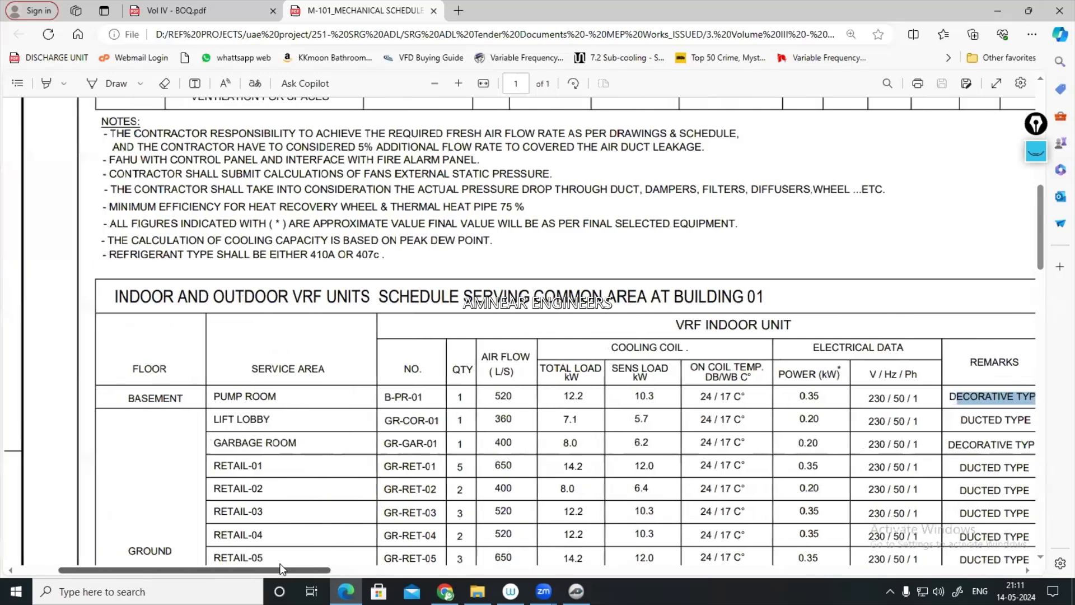
pyautogui.doubleClick(225, 401)
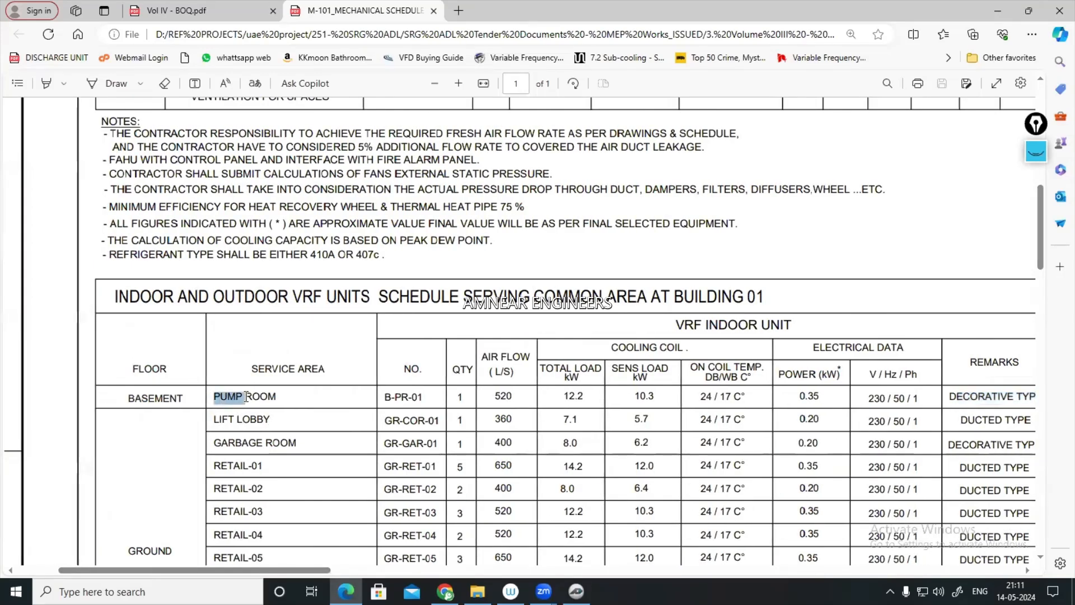
pyautogui.doubleClick(460, 397)
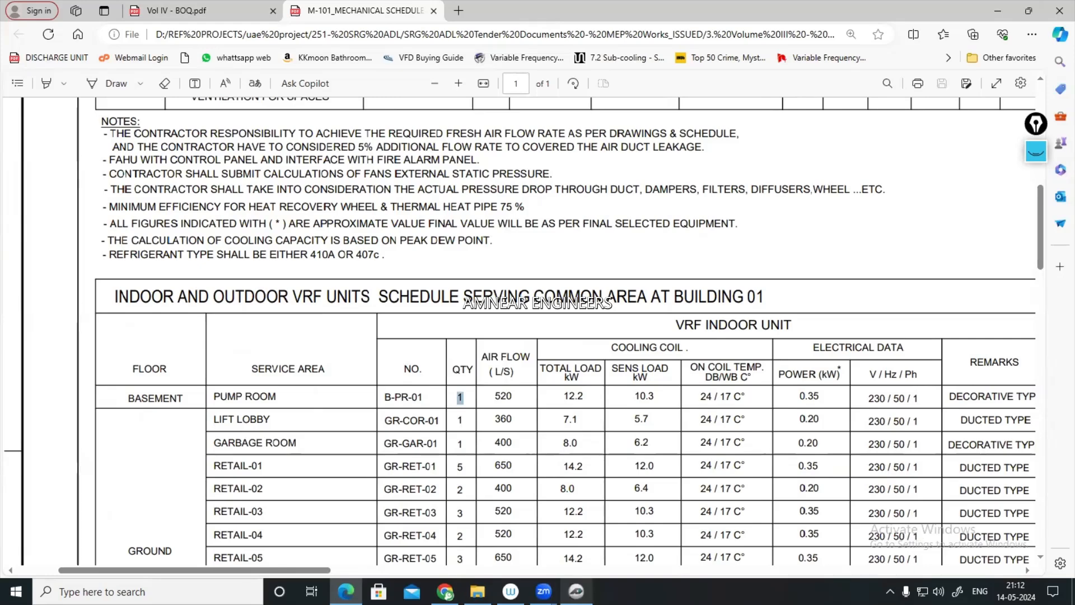
# - Switch to the Vol IV - BOQ PDF and find the air-conditioning installations section of Bill No.05, Mechanical Engineering Installations
pyautogui.click(204, 17)
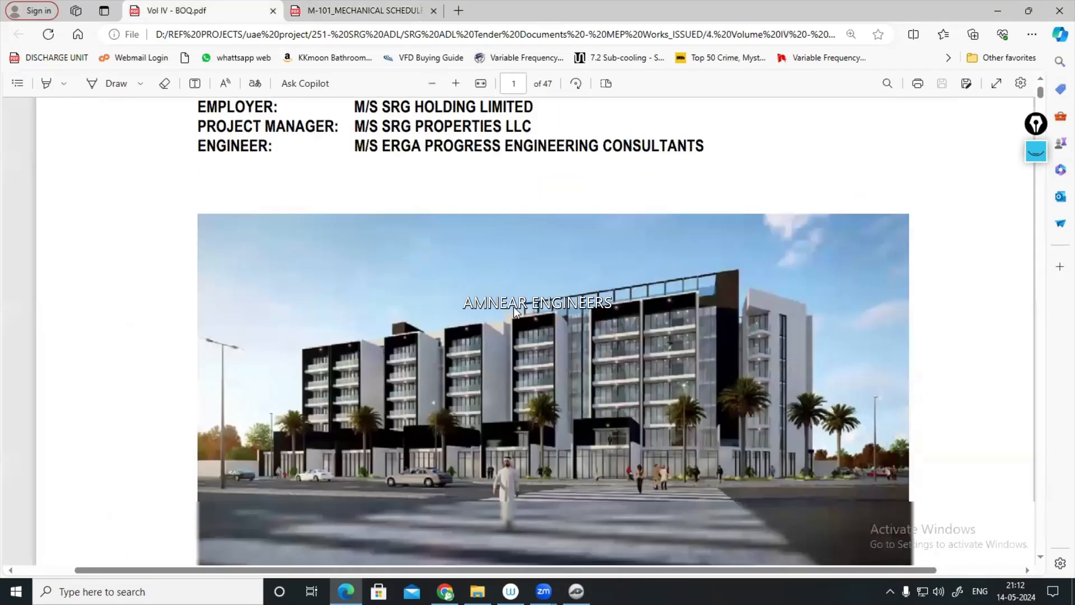
pyautogui.scroll(-15, 514, 310)
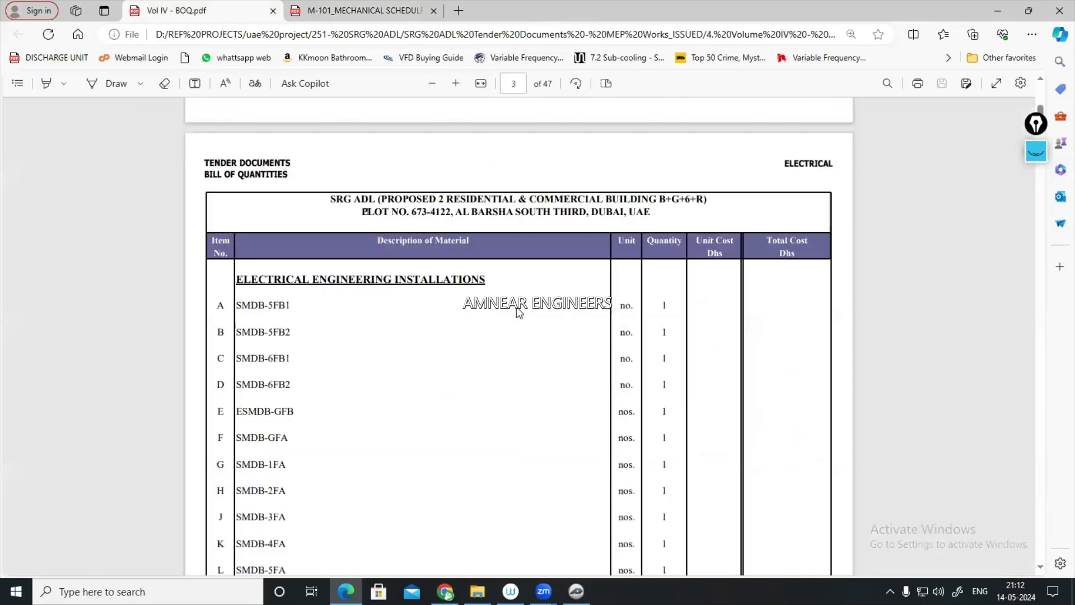
pyautogui.scroll(-20, 520, 312)
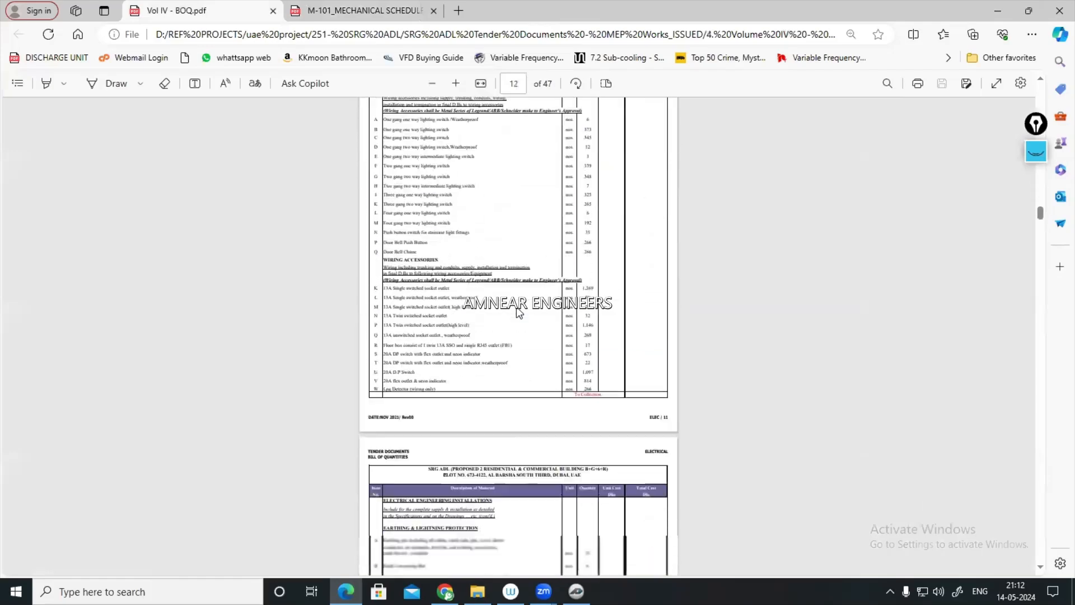
pyautogui.scroll(-15, 519, 313)
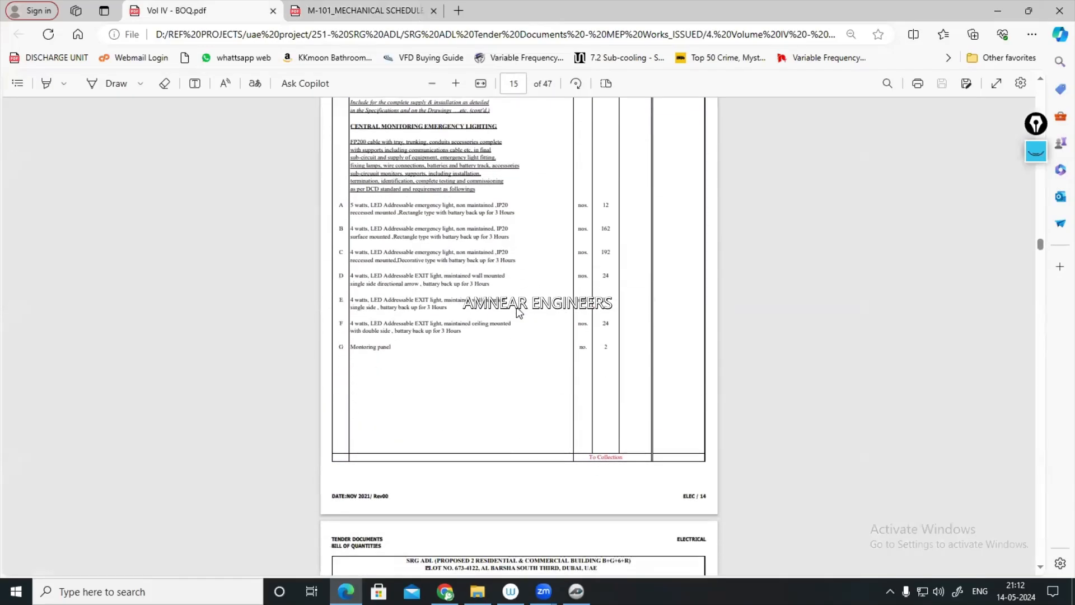
pyautogui.scroll(-10, 520, 313)
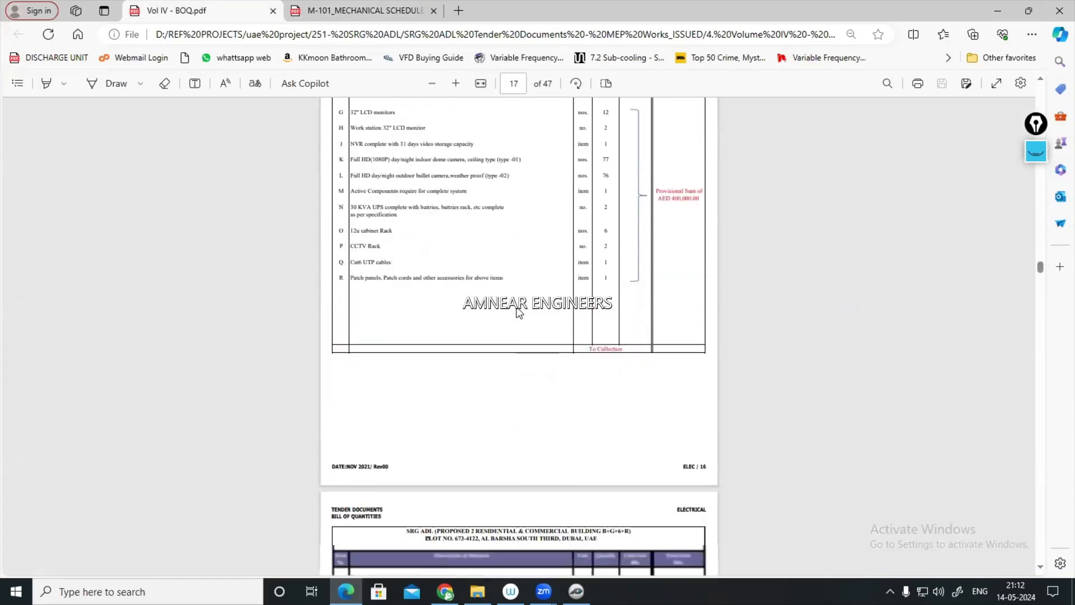
pyautogui.scroll(-15, 520, 312)
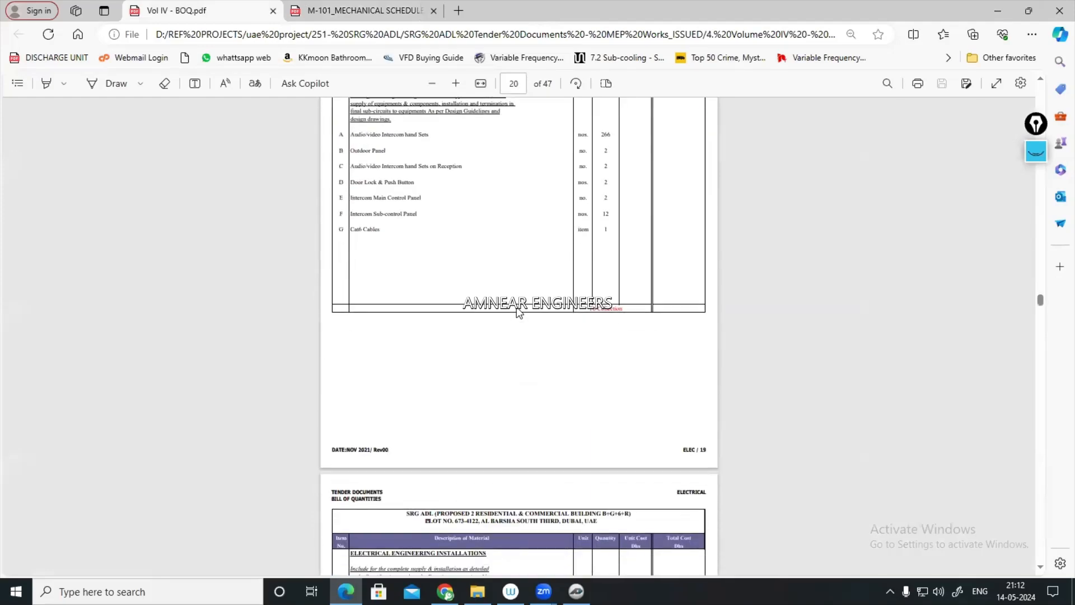
pyautogui.scroll(-15, 520, 313)
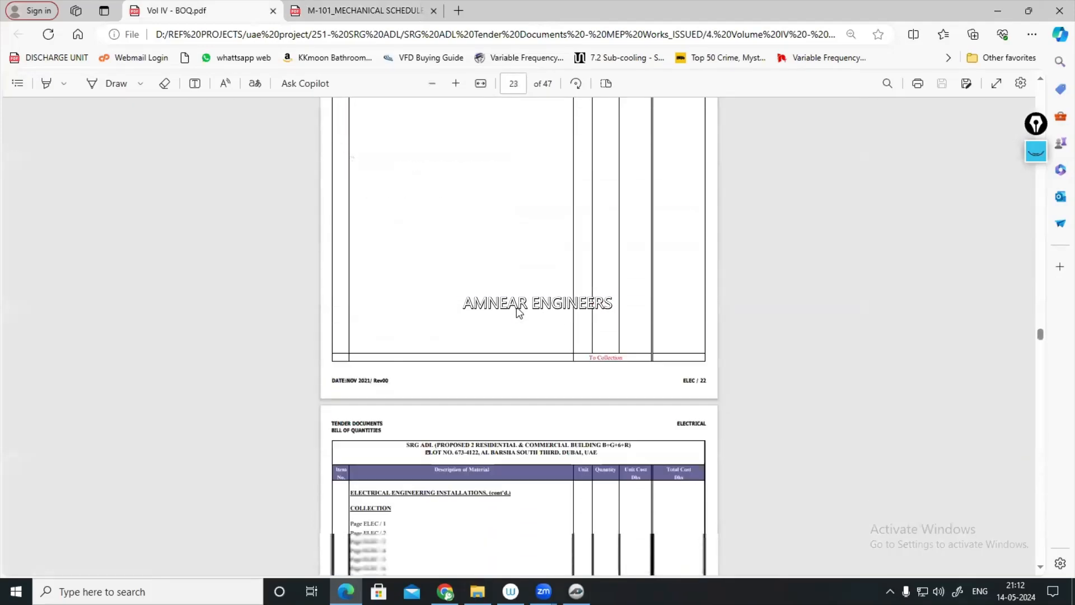
pyautogui.scroll(-15, 520, 312)
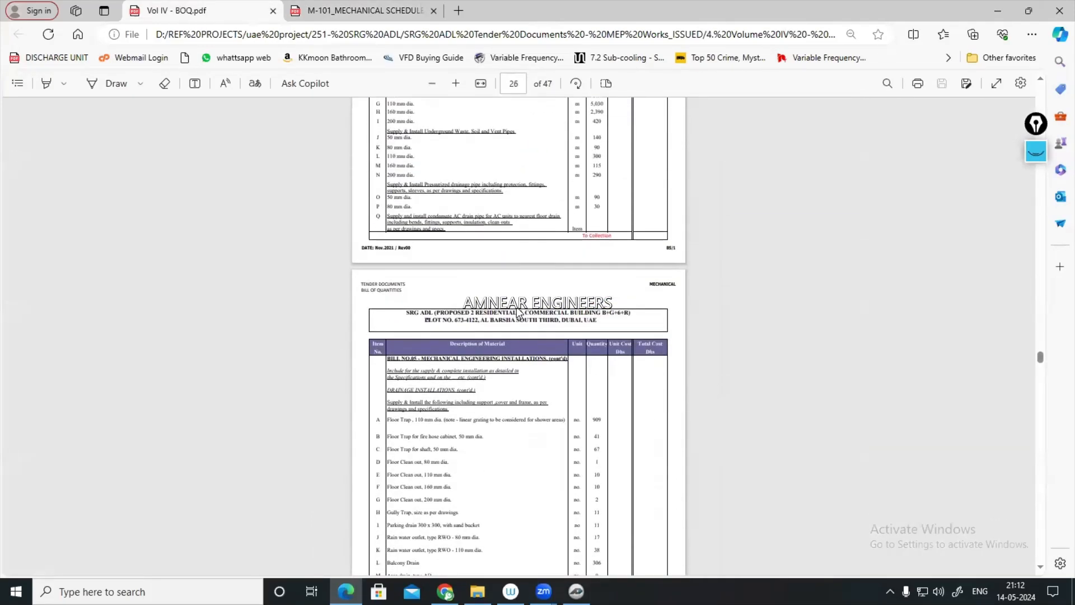
pyautogui.scroll(-15, 520, 312)
pyautogui.scroll(-20, 519, 312)
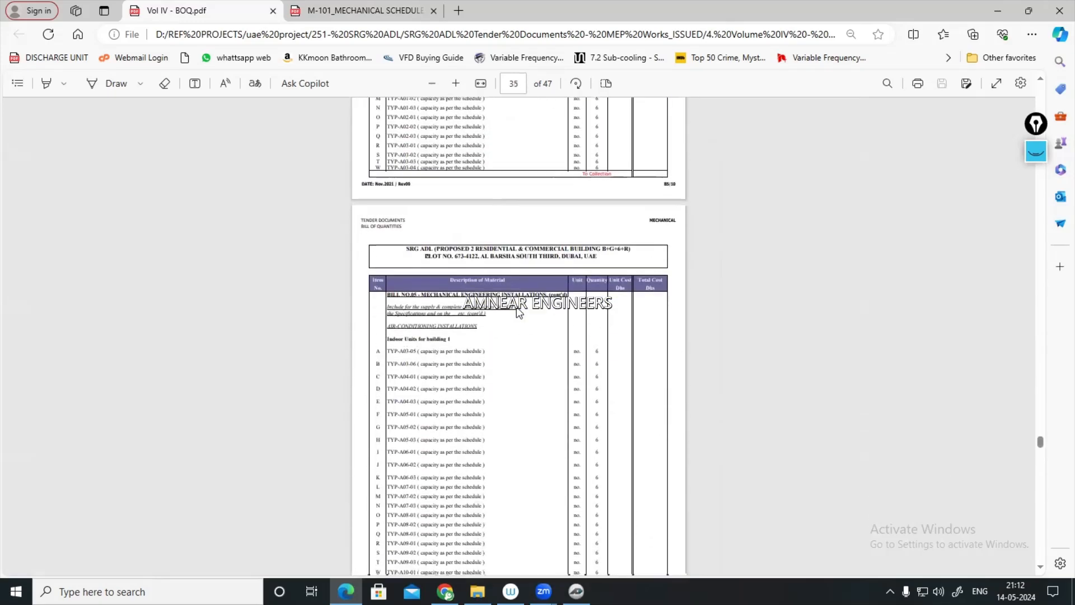
pyautogui.scroll(5, 519, 312)
pyautogui.scroll(-2, 519, 312)
pyautogui.scroll(-5, 458, 485)
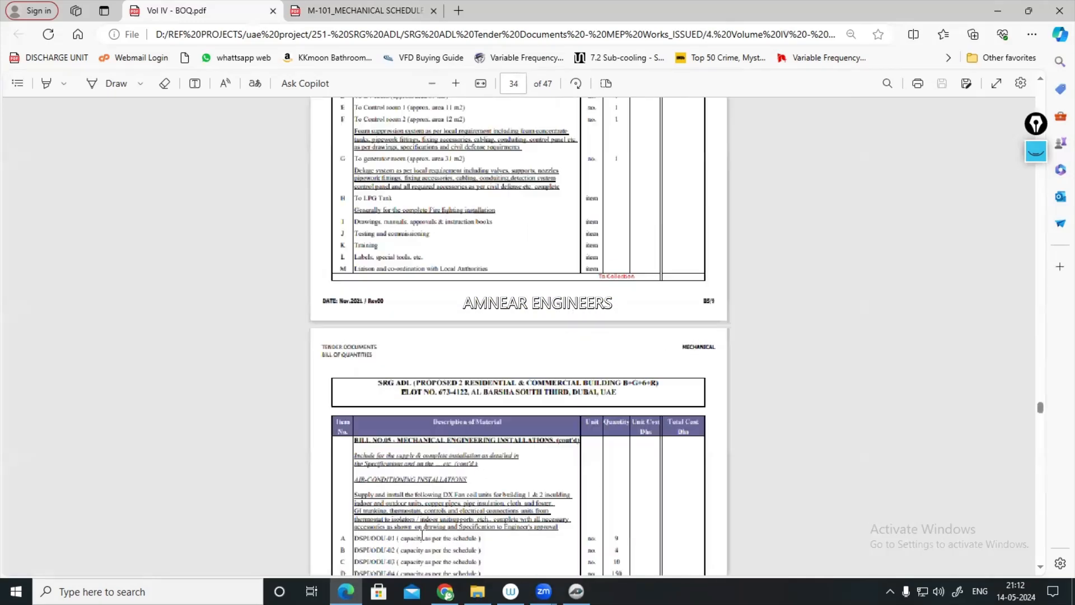
pyautogui.keyDown('ctrl'); pyautogui.scroll(3, 338, 404); pyautogui.keyUp('ctrl')
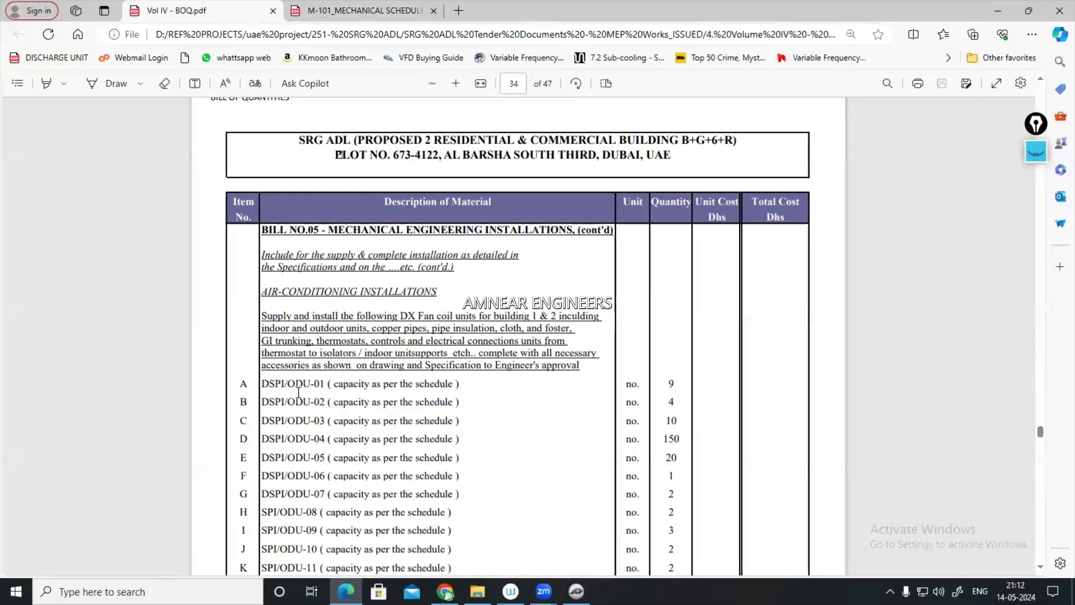
# - Locate the B-PR-01 item under the building 1 indoor units in the BOQ and check its quantity
pyautogui.scroll(-5, 298, 391)
pyautogui.scroll(-8, 298, 391)
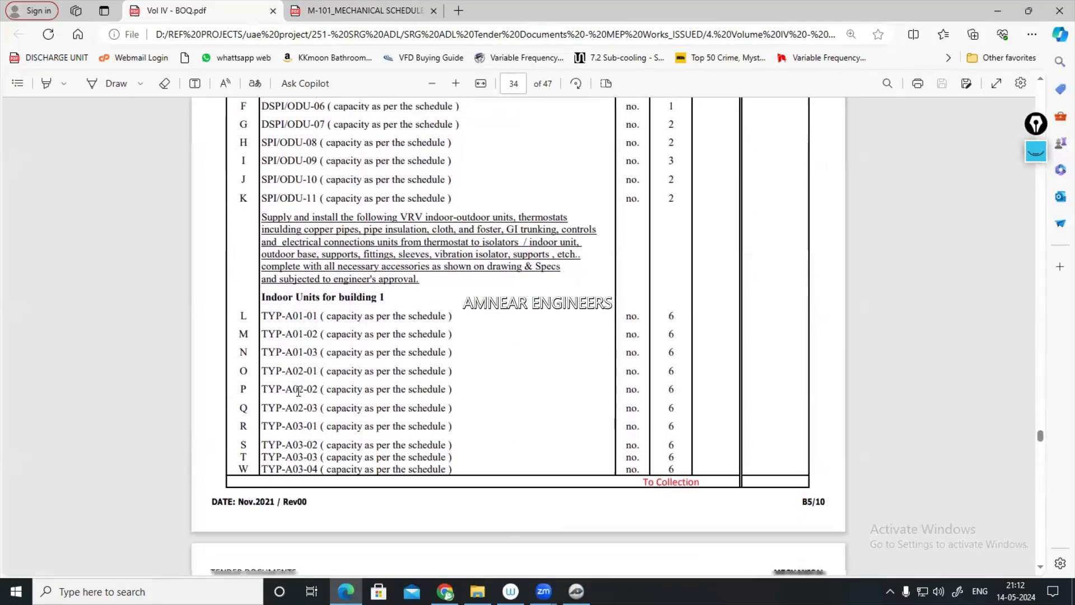
pyautogui.scroll(-12, 298, 391)
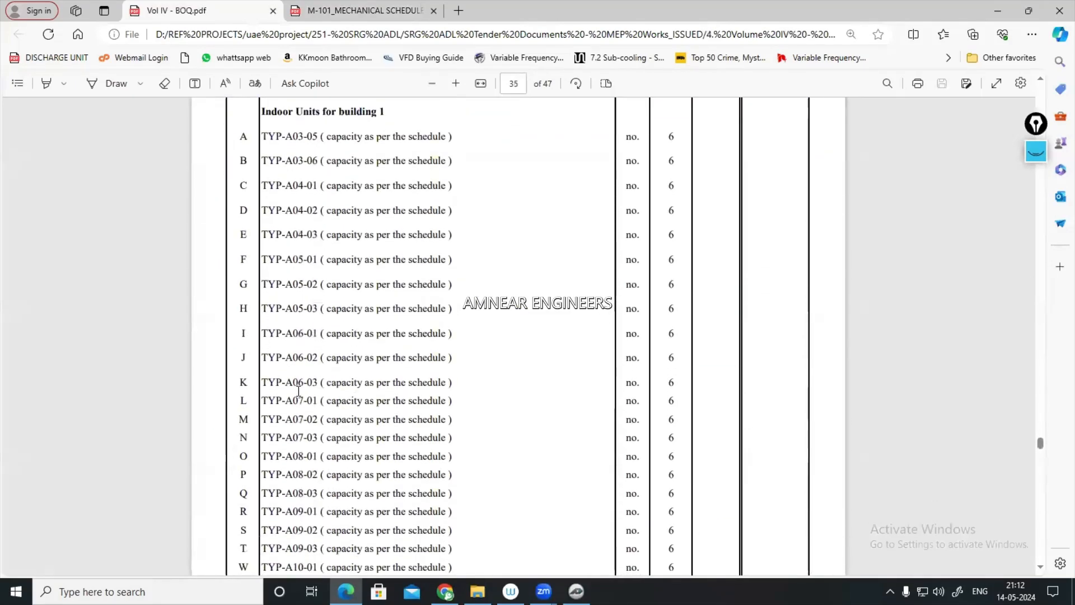
pyautogui.scroll(-5, 299, 391)
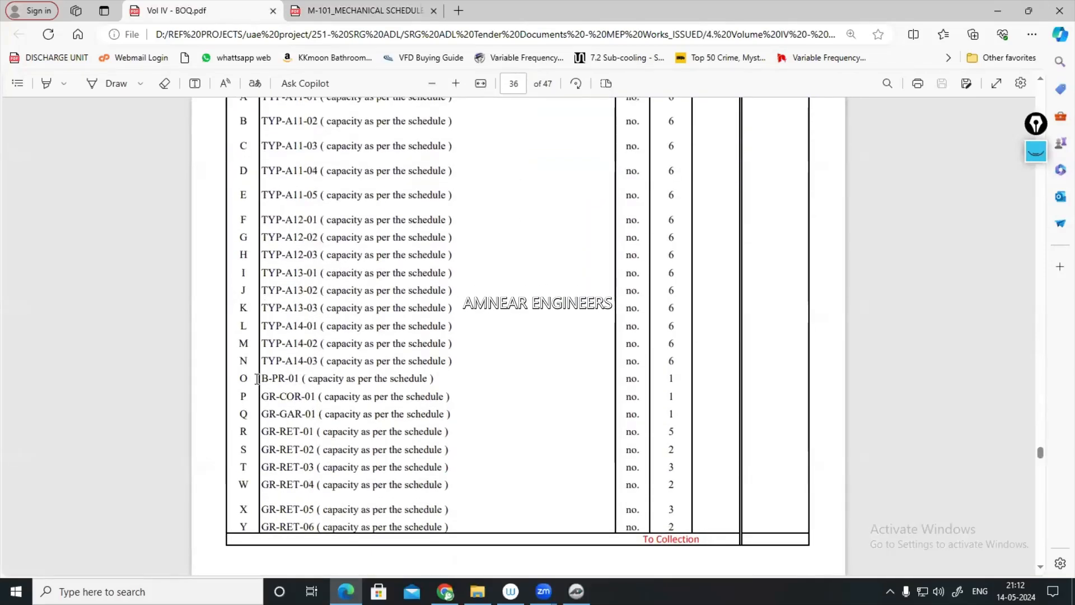
pyautogui.moveTo(259, 379); pyautogui.dragTo(440, 379)
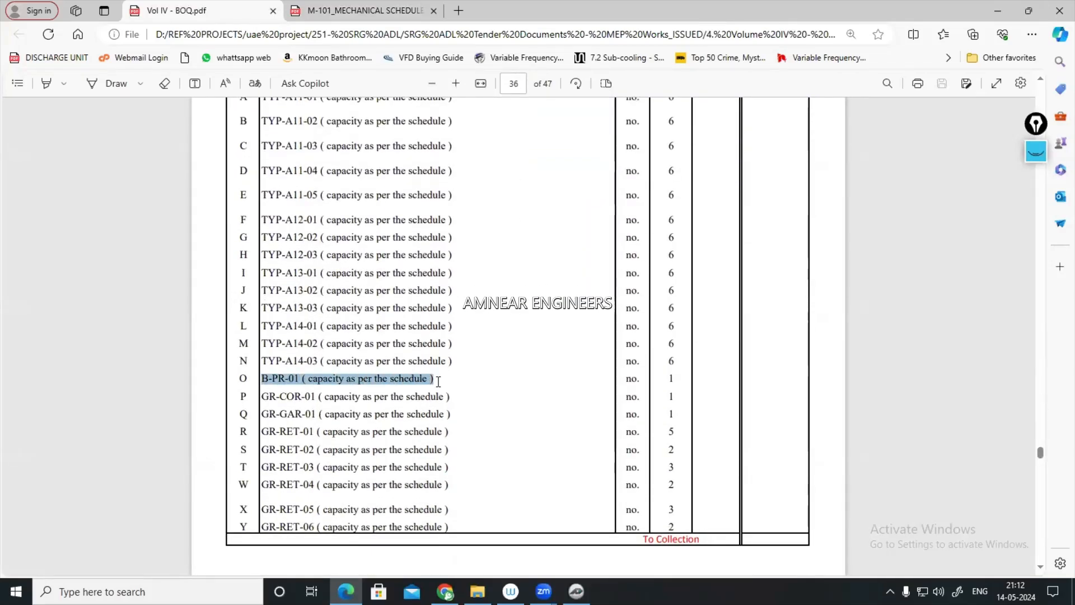
pyautogui.click(672, 383)
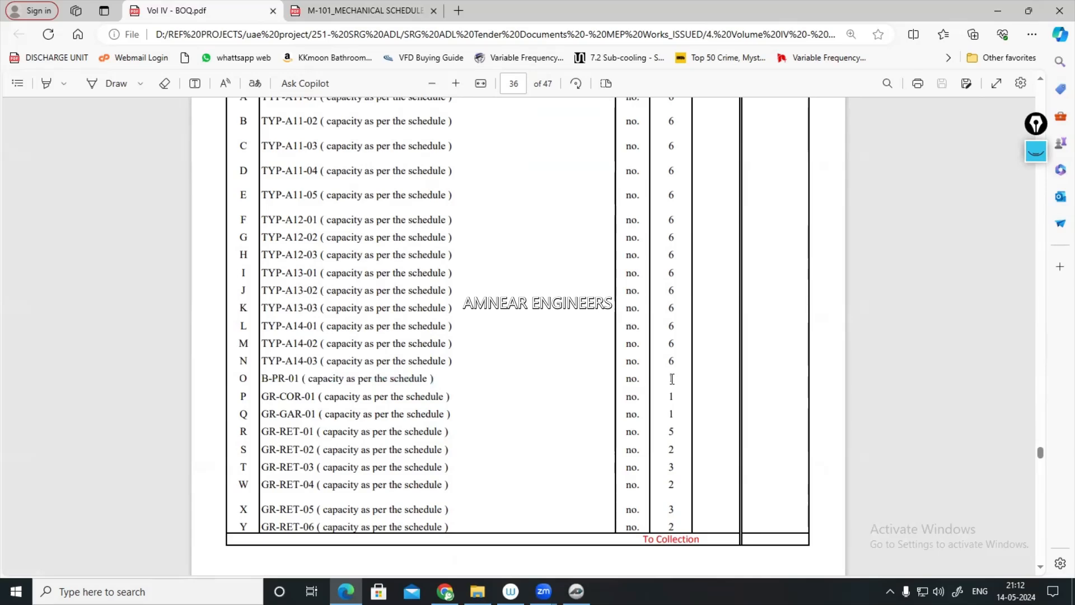
# - Switch back to PlanSwift and look over its page, tools, view and estimating commands
pyautogui.click(576, 591)
pyautogui.scroll(-3, 566, 435)
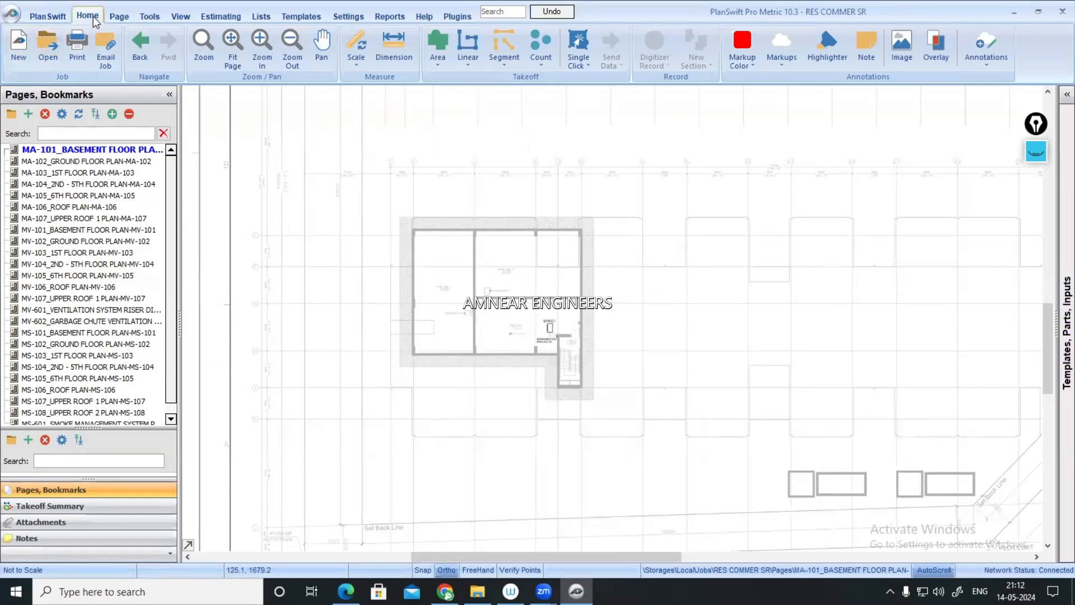
pyautogui.click(120, 17)
pyautogui.click(148, 17)
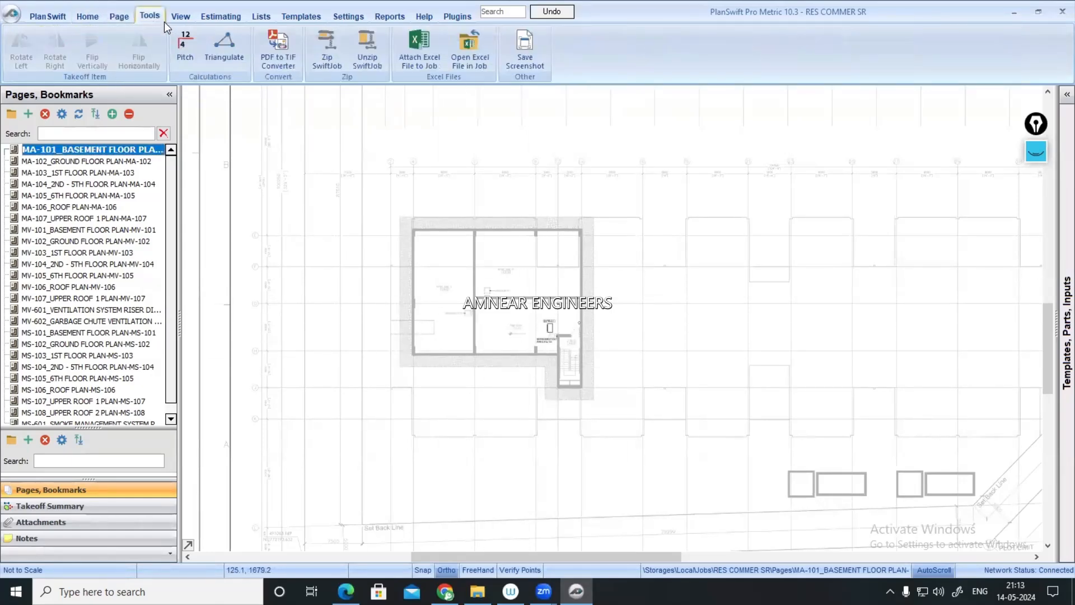
pyautogui.click(179, 16)
pyautogui.click(221, 16)
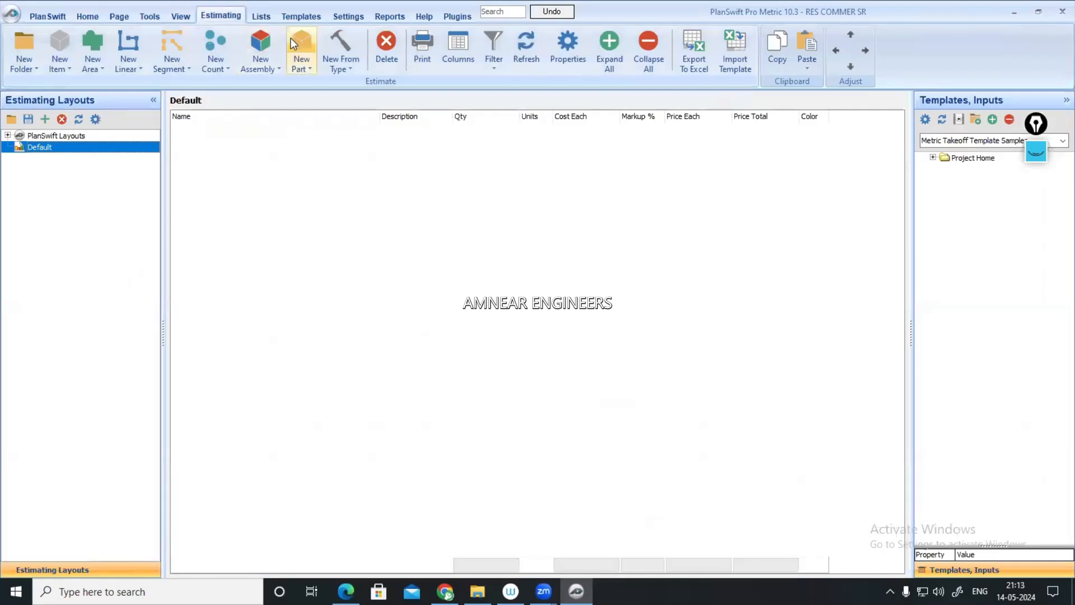
# - Display the list of locally stored jobs and close it without loading another job
pyautogui.click(89, 19)
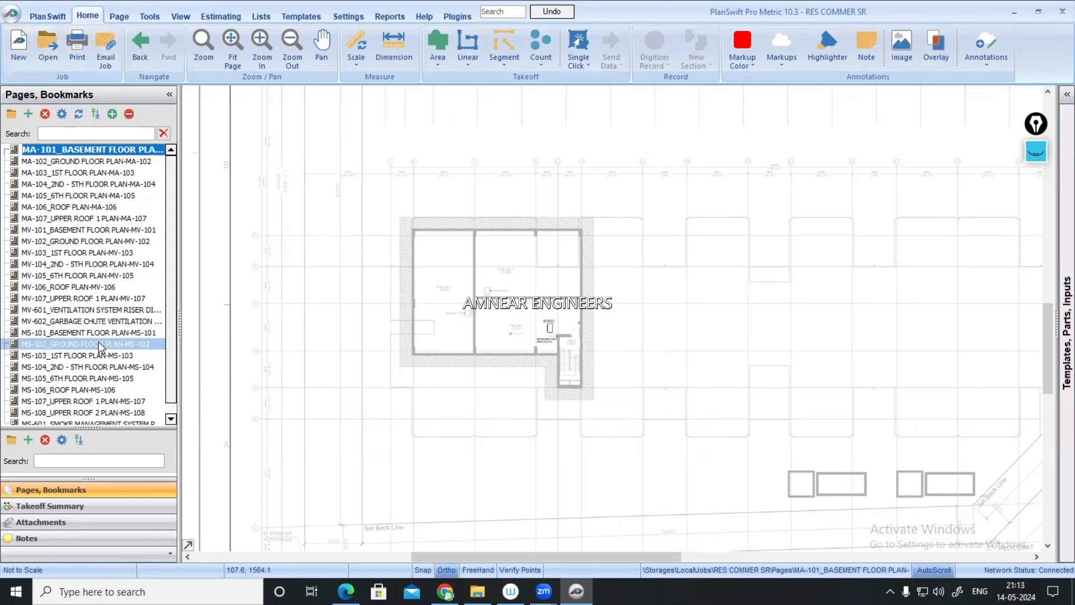
pyautogui.click(43, 53)
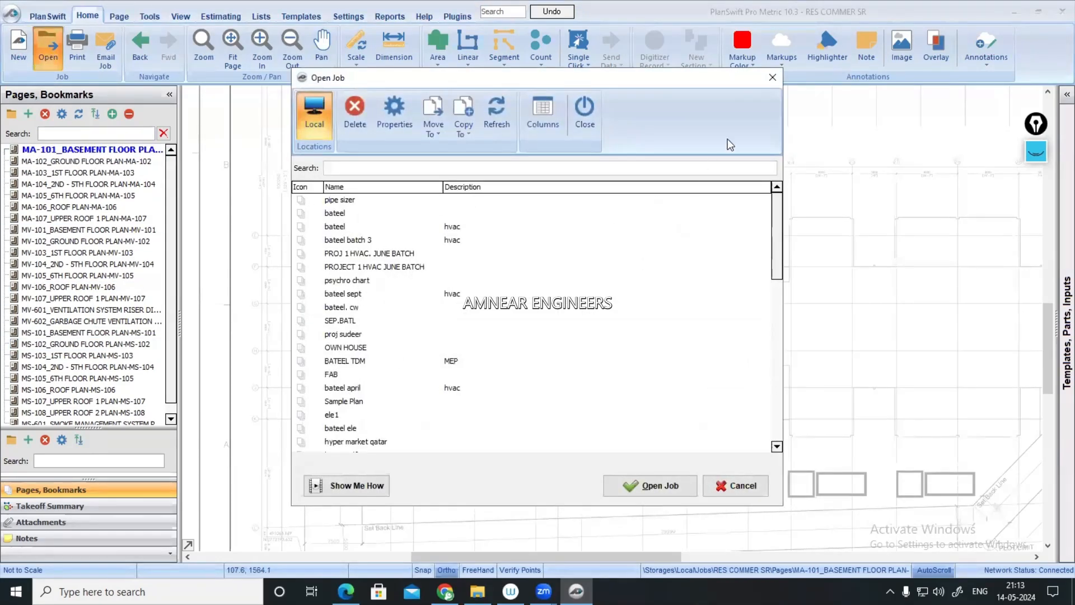
pyautogui.click(773, 82)
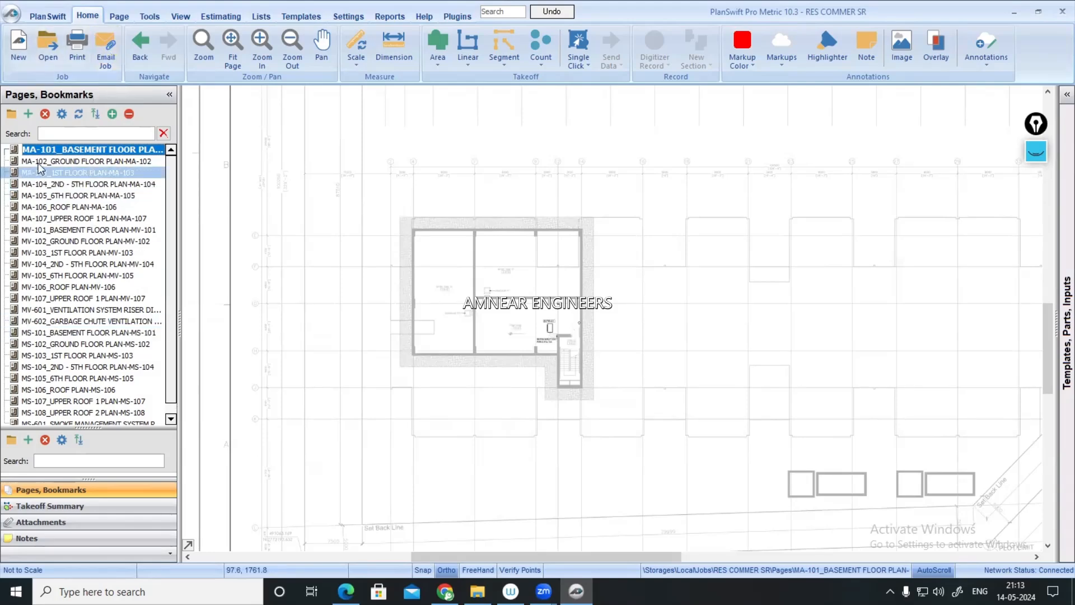
# - View the MA-102 ground floor plan and go back through the page history to the MA-101 basement floor plan
pyautogui.click(93, 161)
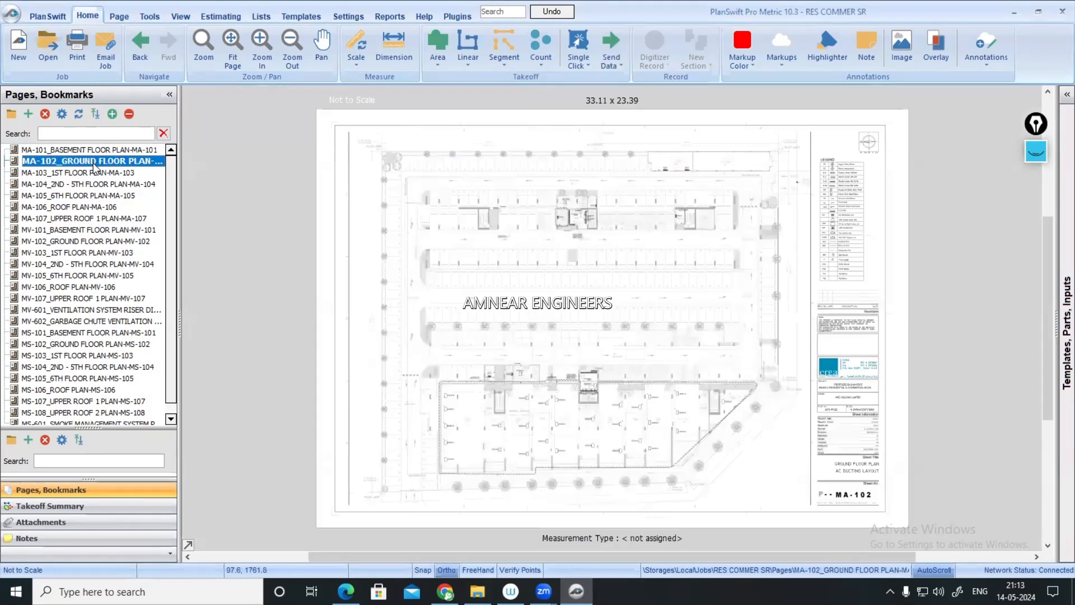
pyautogui.click(143, 60)
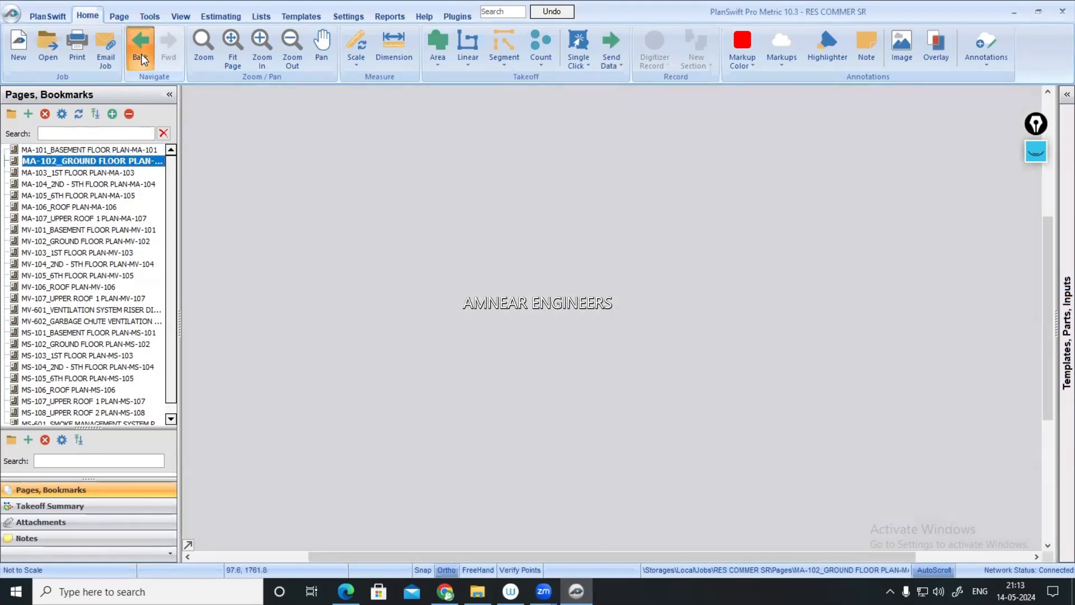
pyautogui.click(172, 55)
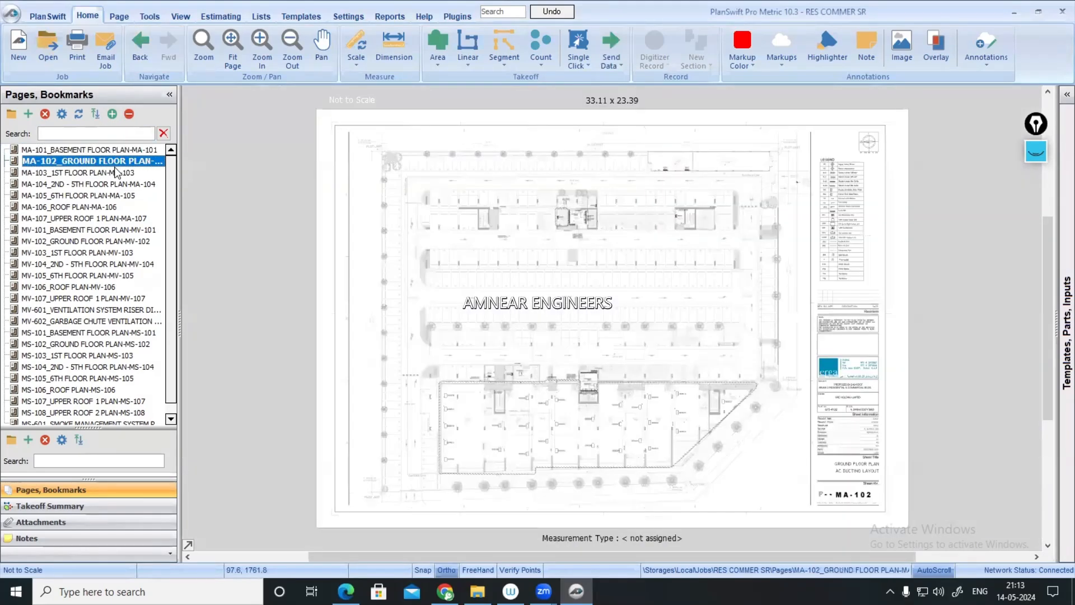
pyautogui.click(144, 43)
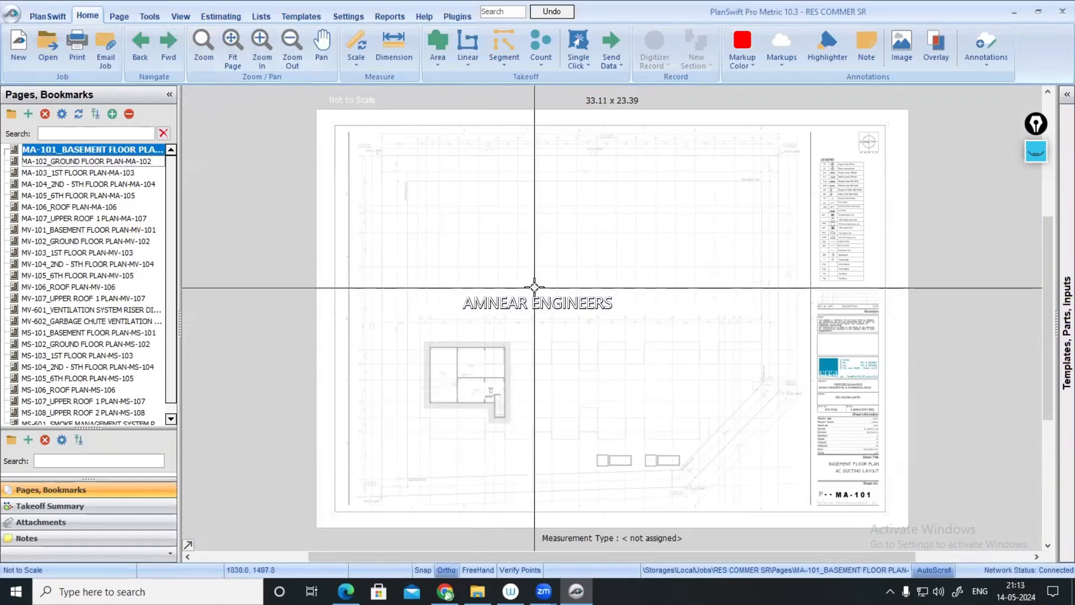
# - Examine the MA-101 basement AC ducting layout both close up and as a whole sheet
pyautogui.scroll(2, 575, 280)
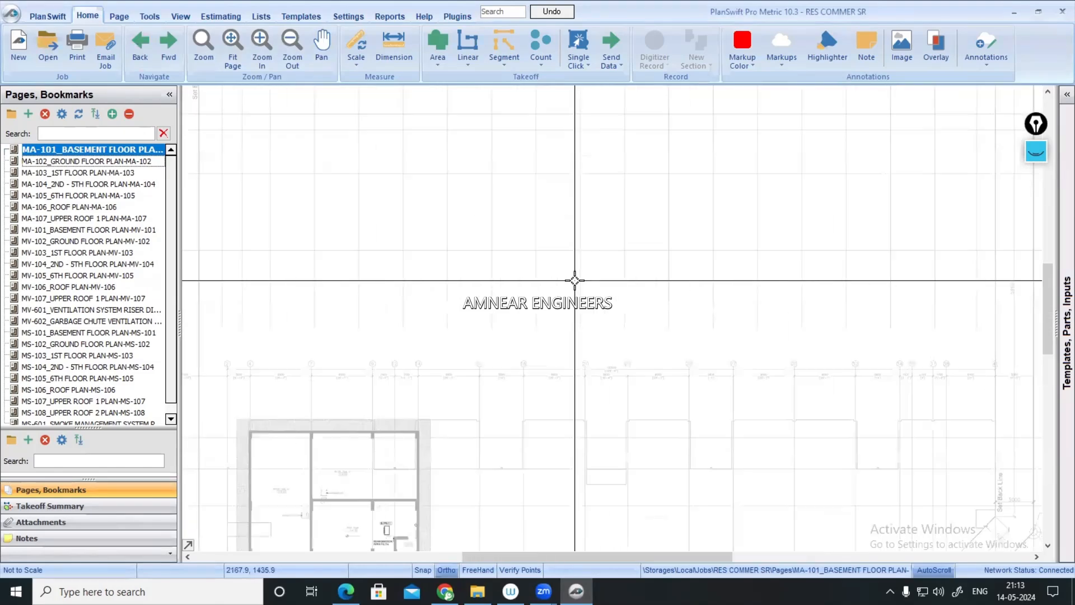
pyautogui.scroll(-3, 575, 280)
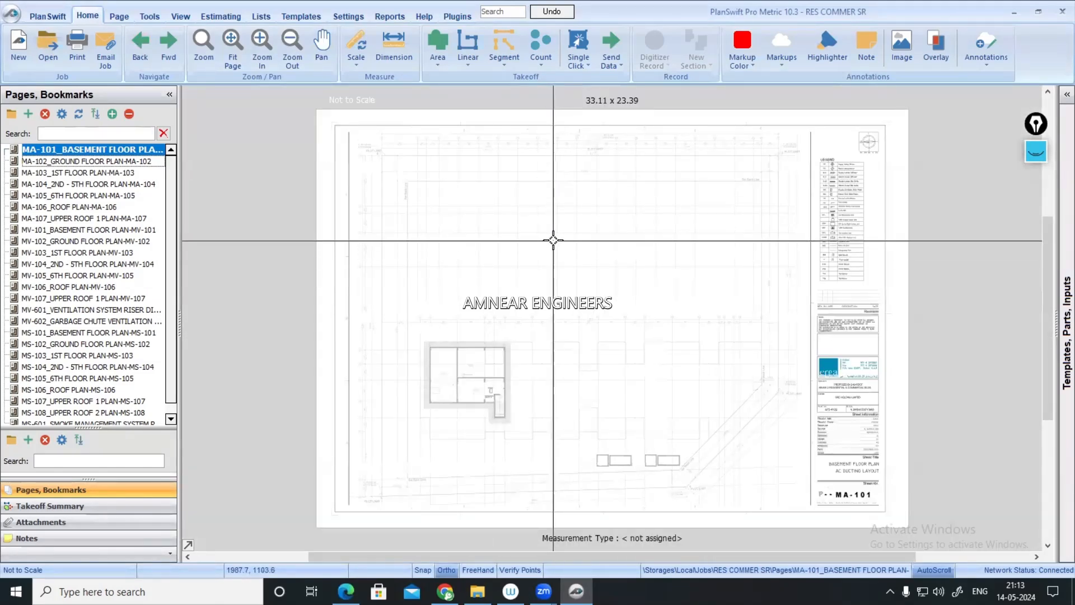
pyautogui.moveTo(715, 191)
pyautogui.mouseDown()
pyautogui.moveTo(739, 230)
pyautogui.moveTo(638, 220)
pyautogui.moveTo(688, 107)
pyautogui.moveTo(759, 239)
pyautogui.moveTo(553, 241)
pyautogui.mouseUp()
pyautogui.scroll(5, 529, 241)
pyautogui.scroll(-5, 530, 241)
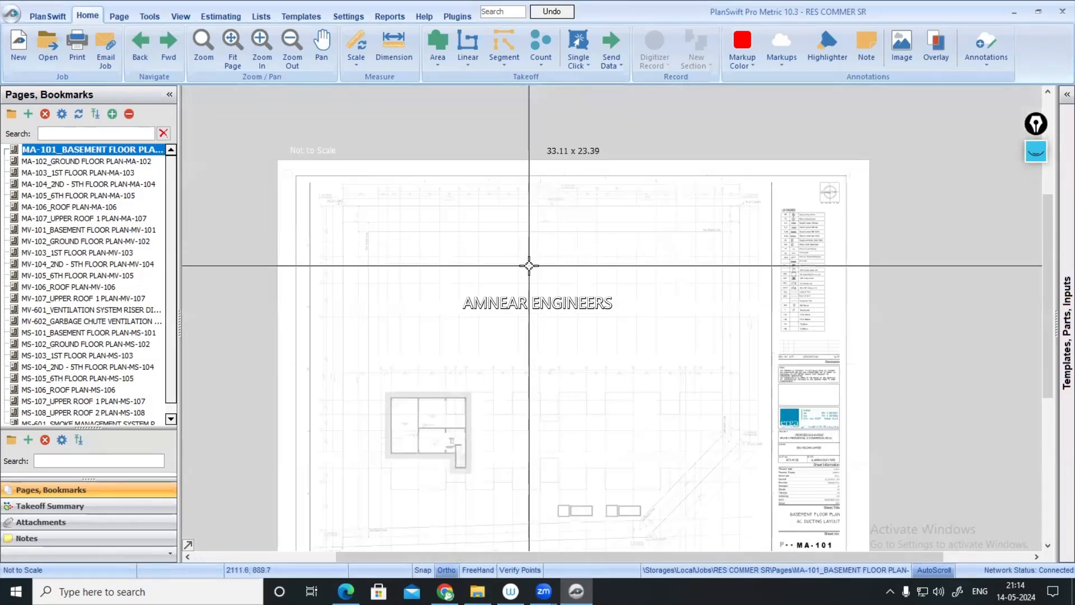
pyautogui.moveTo(523, 285); pyautogui.dragTo(530, 266)
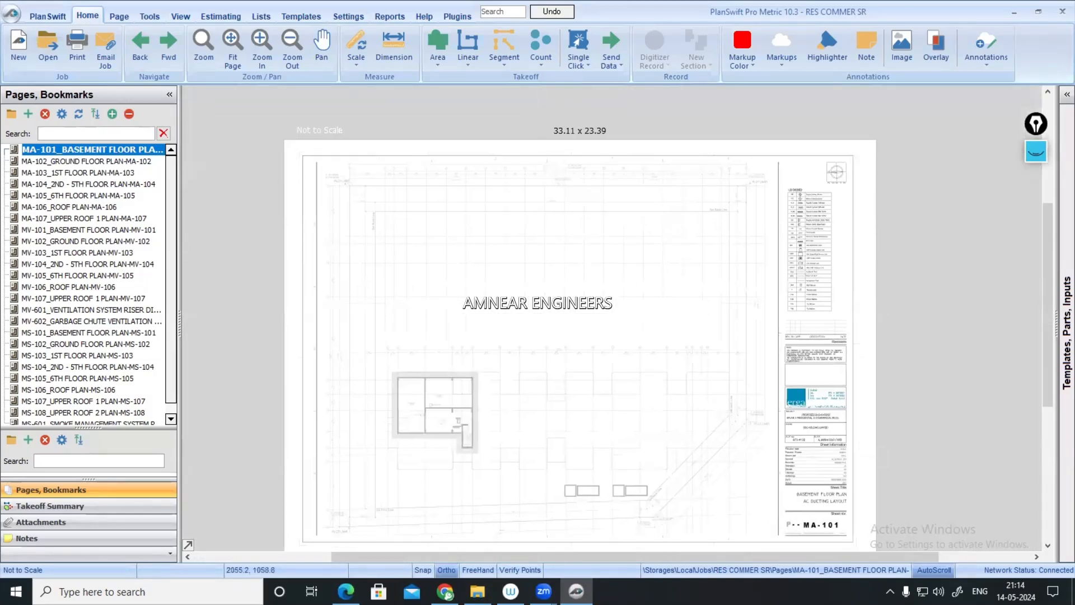
# - Enlarge a windowed region of the basement plan, inspect it closely, and fit the full page back in view
pyautogui.click(204, 48)
pyautogui.moveTo(356, 191); pyautogui.dragTo(798, 477)
pyautogui.moveTo(280, 139); pyautogui.dragTo(397, 288)
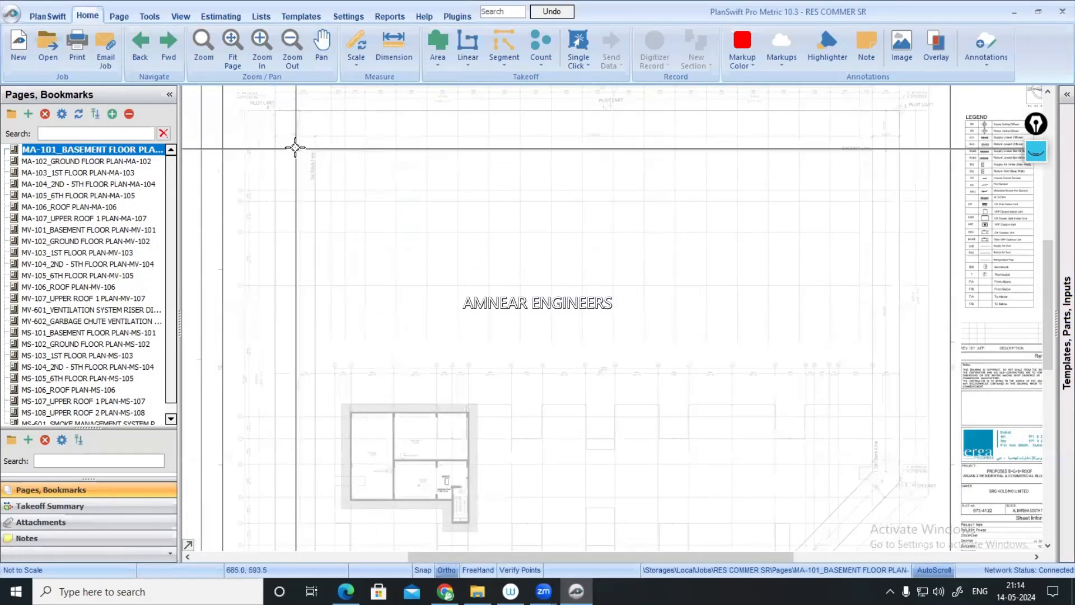
pyautogui.scroll(-2, 394, 312)
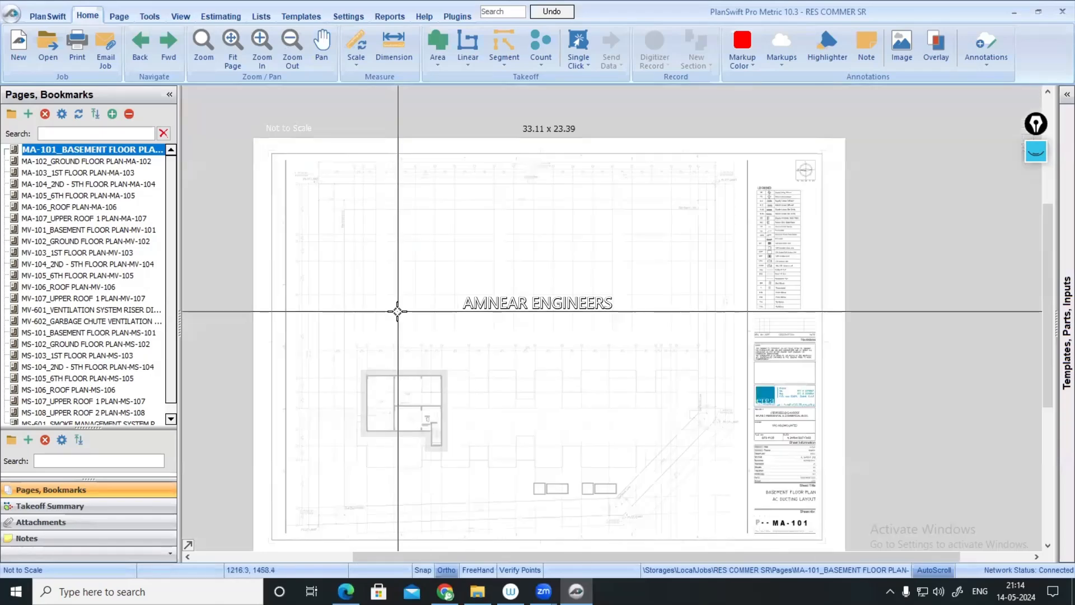
pyautogui.scroll(4, 354, 278)
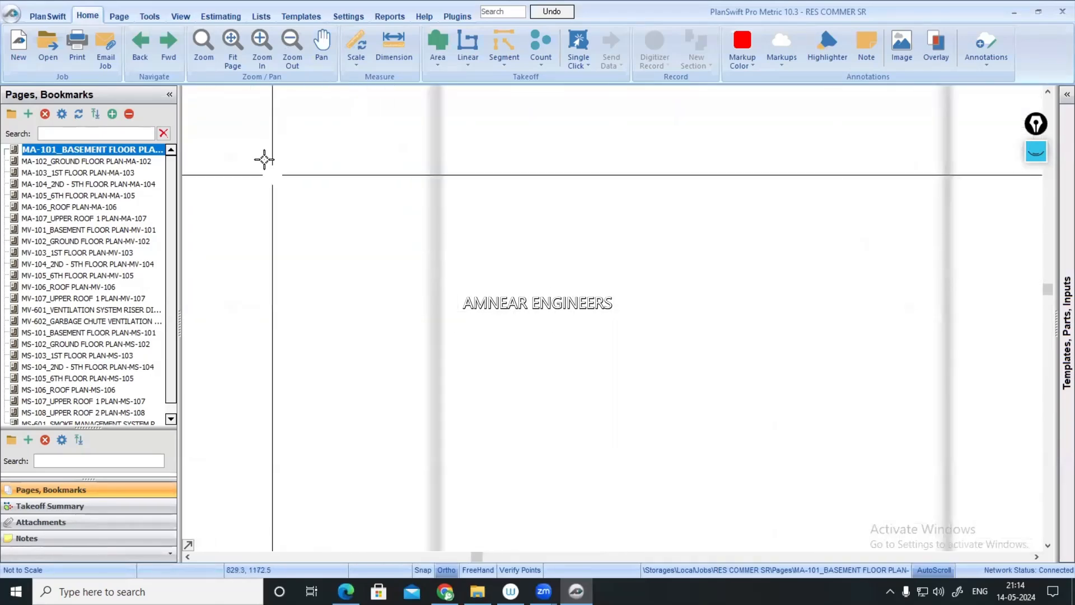
pyautogui.click(234, 49)
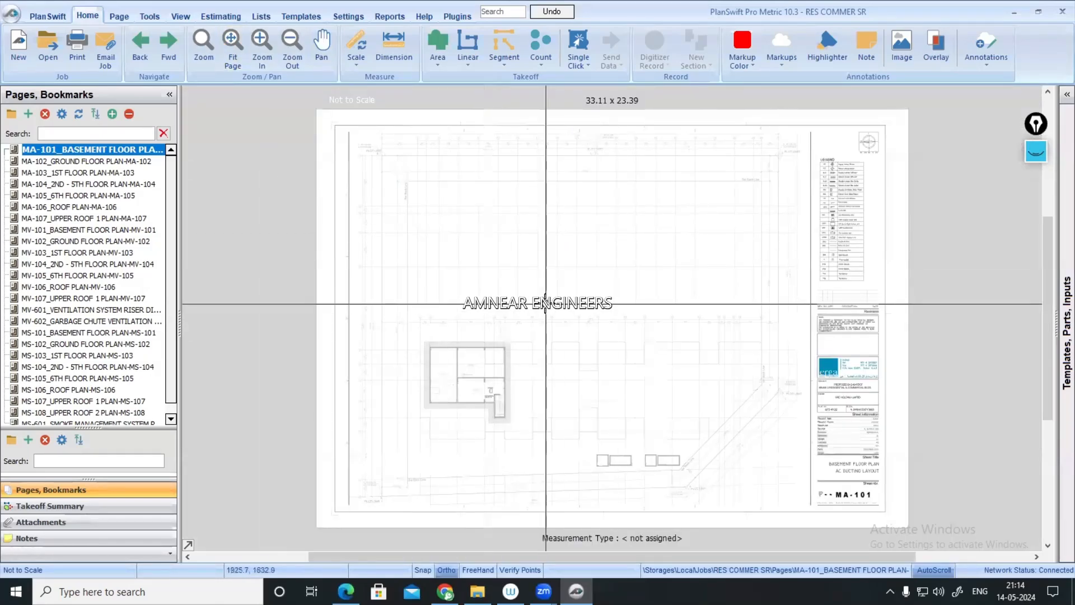
# - Magnify the basement plan in stages to grid-line detail and reduce it back to the full sheet
pyautogui.click(263, 45)
pyautogui.click(267, 48)
pyautogui.click(267, 49)
pyautogui.click(267, 49)
pyautogui.click(267, 49)
pyautogui.click(267, 48)
pyautogui.click(267, 48)
pyautogui.click(267, 48)
pyautogui.click(267, 49)
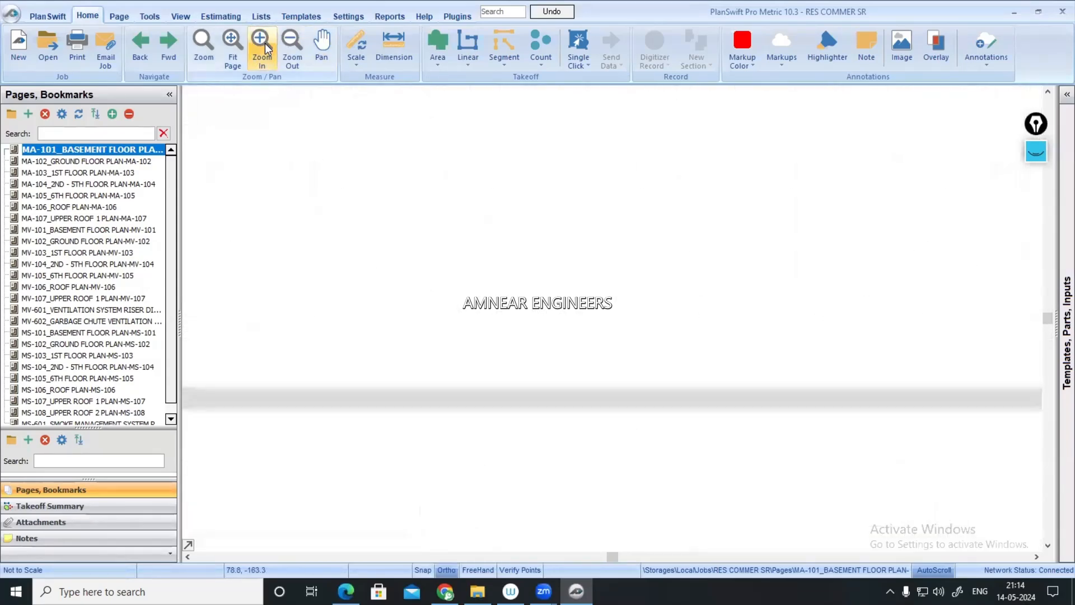
pyautogui.click(291, 41)
pyautogui.click(291, 42)
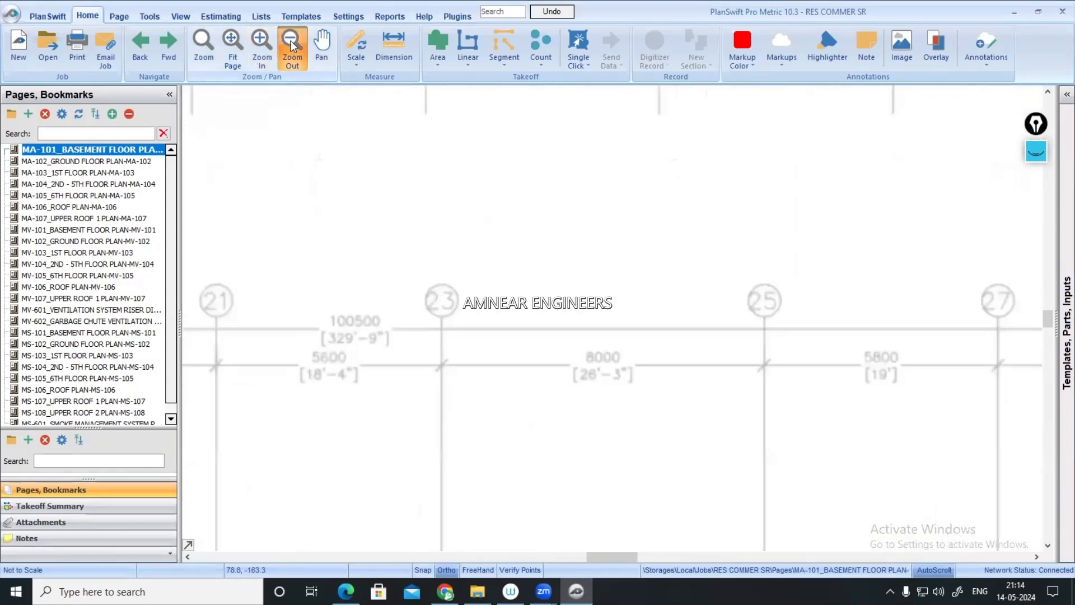
pyautogui.click(290, 42)
pyautogui.click(291, 42)
pyautogui.click(291, 40)
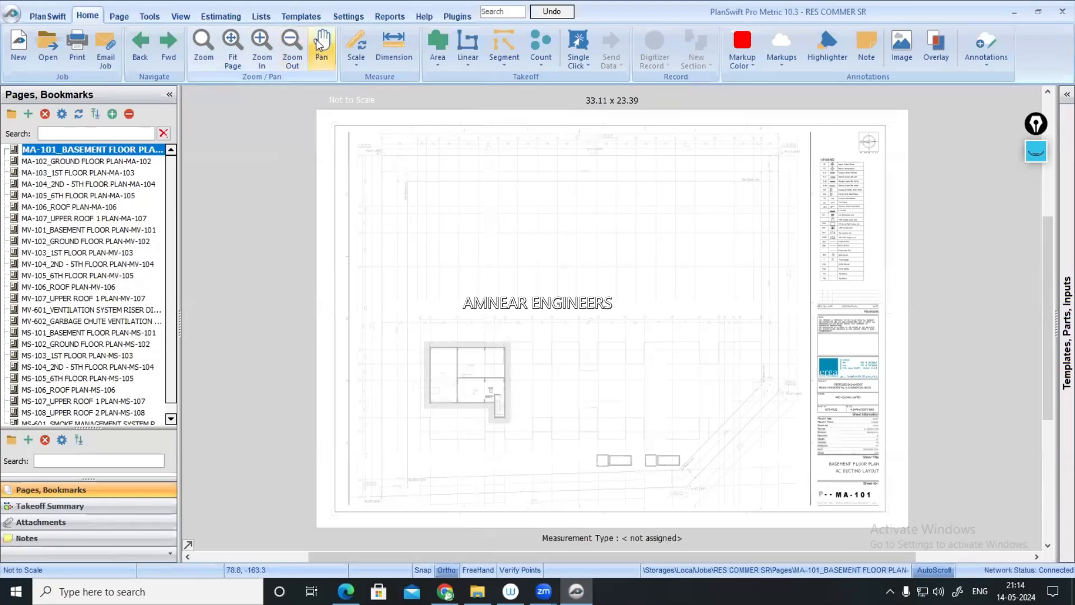
# - Reposition the basement sheet in the drawing area with and without the Pan tool
pyautogui.click(317, 40)
pyautogui.moveTo(564, 235); pyautogui.dragTo(609, 236)
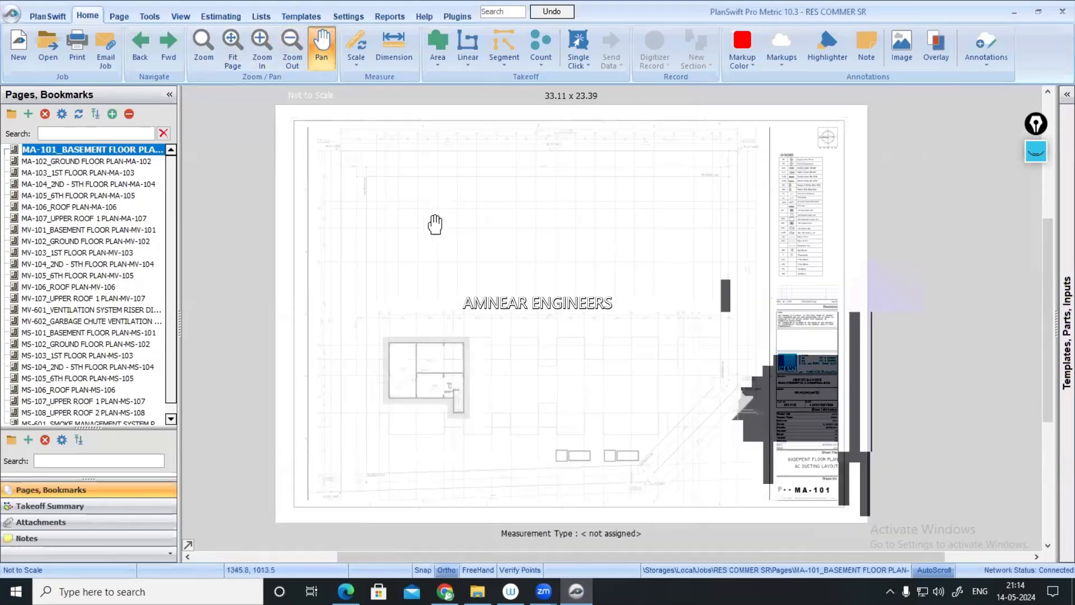
pyautogui.click(328, 61)
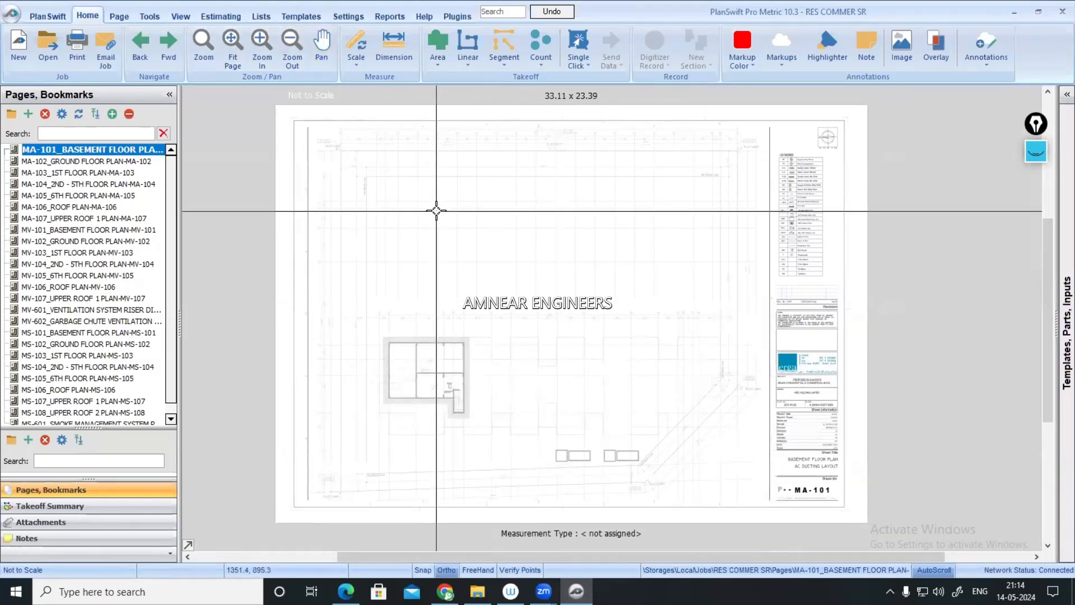
pyautogui.moveTo(436, 211)
pyautogui.mouseDown()
pyautogui.moveTo(559, 293)
pyautogui.moveTo(357, 231)
pyautogui.moveTo(395, 231)
pyautogui.mouseUp()
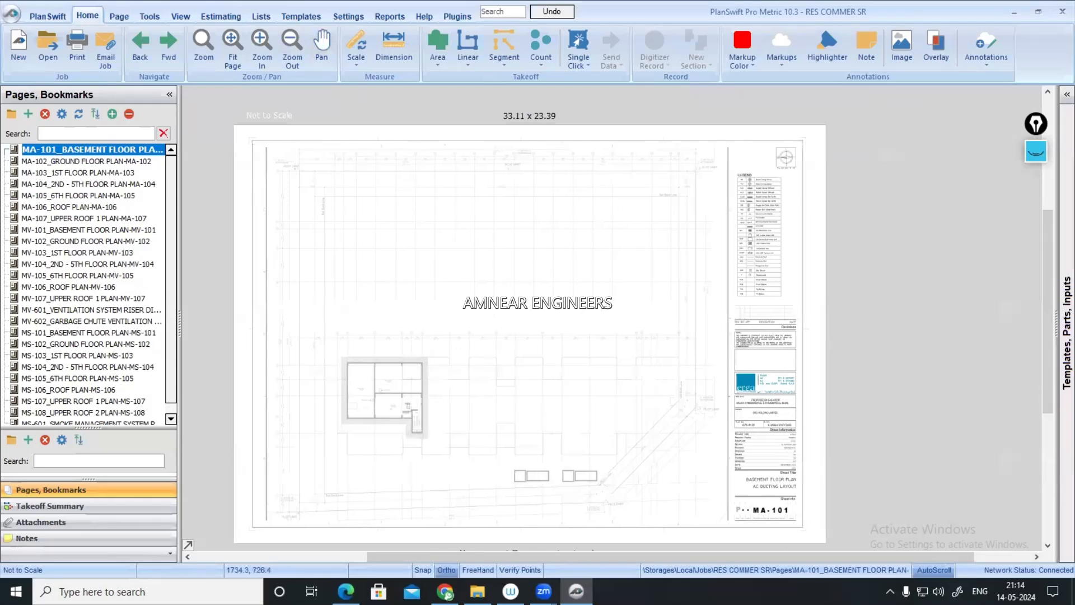
# - Look at the page source options for adding pages and cancel without adding any
pyautogui.click(128, 16)
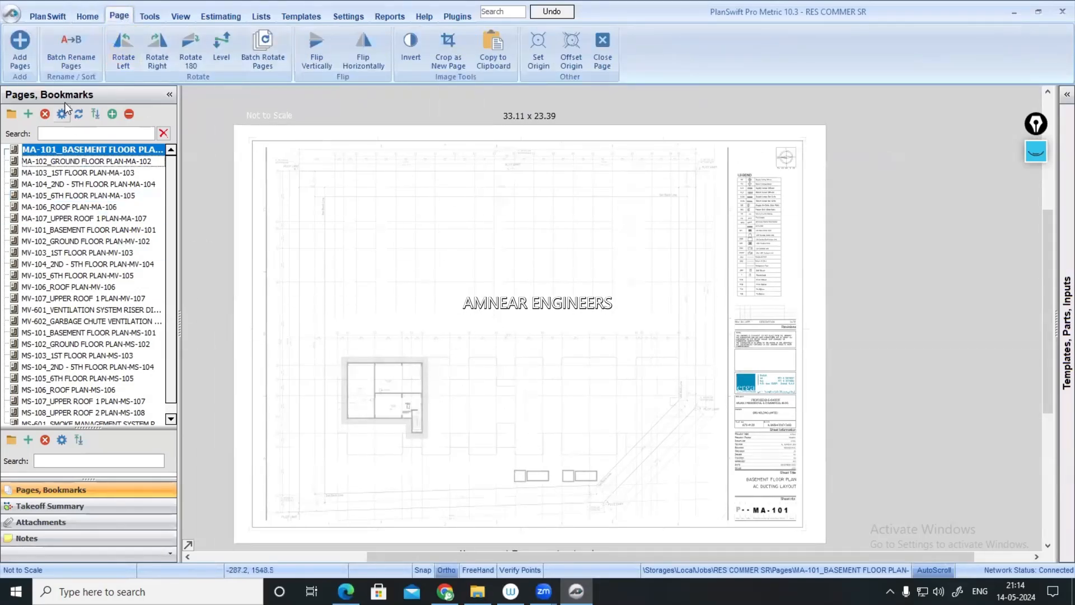
pyautogui.click(25, 48)
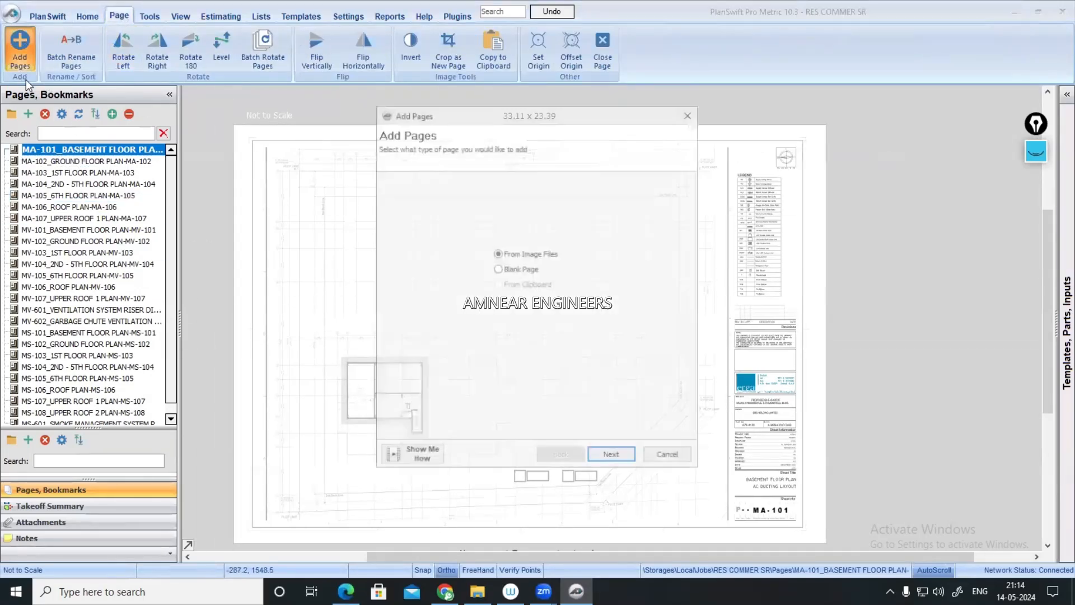
pyautogui.click(693, 108)
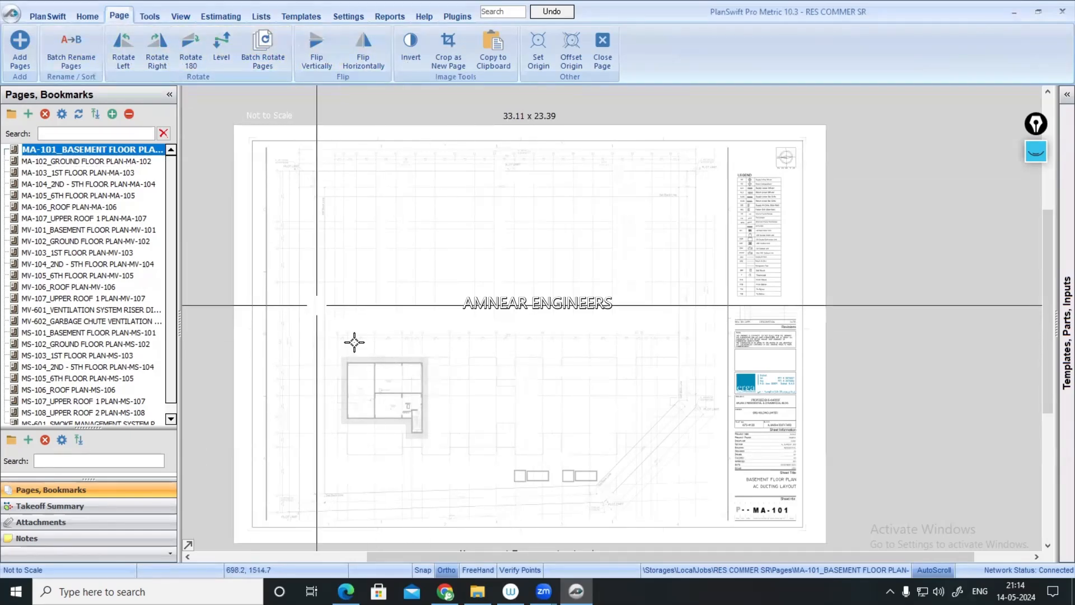
# - Invert the basement plan's colours, inspect the pump room around B-PR-01, and restore the original colours
pyautogui.moveTo(317, 305); pyautogui.dragTo(525, 450)
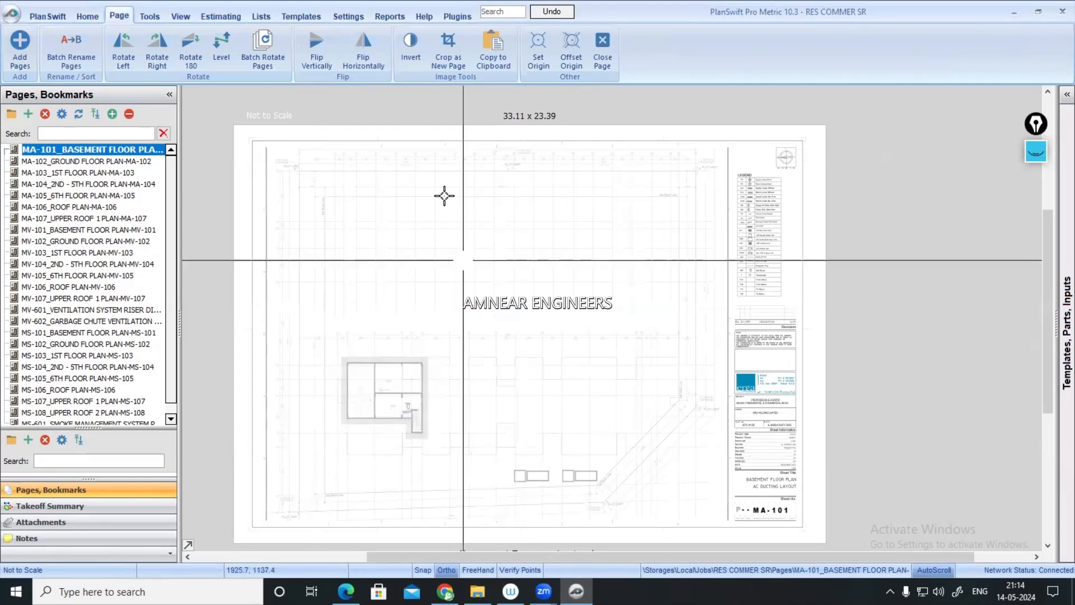
pyautogui.click(410, 53)
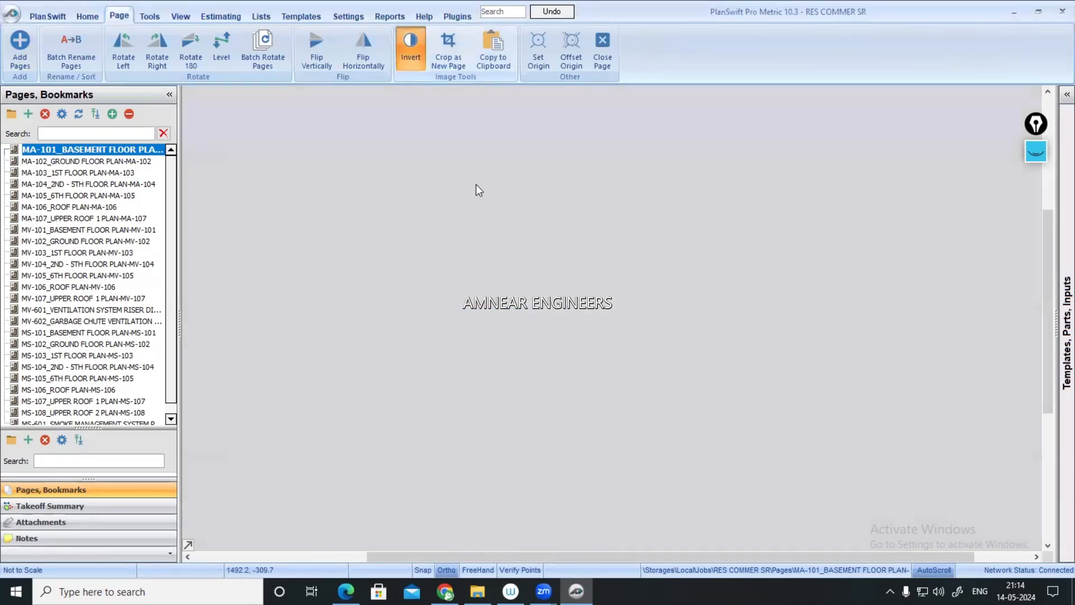
pyautogui.scroll(3, 545, 439)
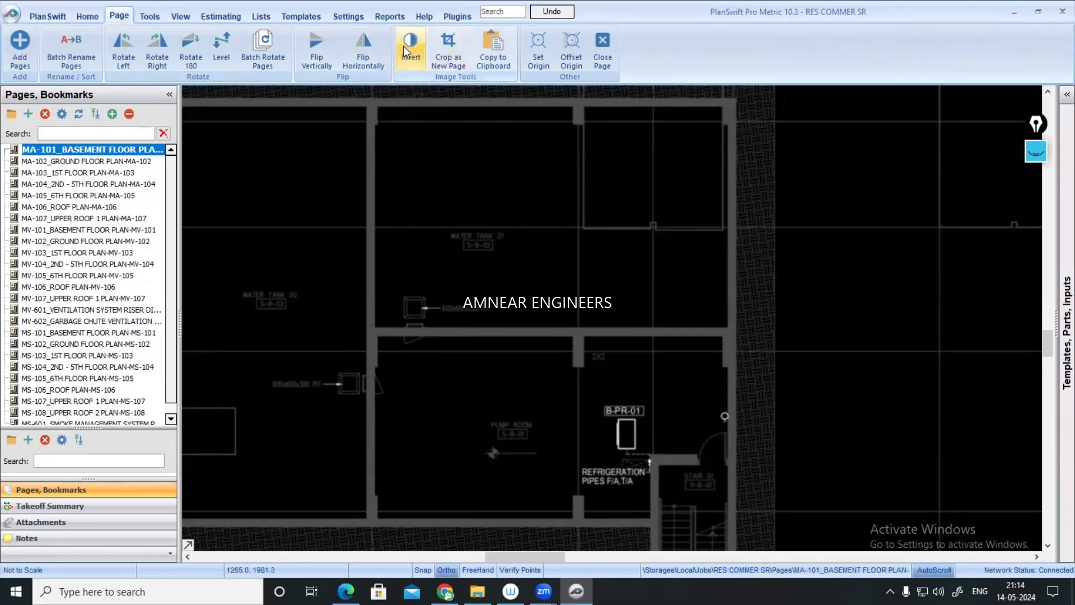
pyautogui.click(409, 52)
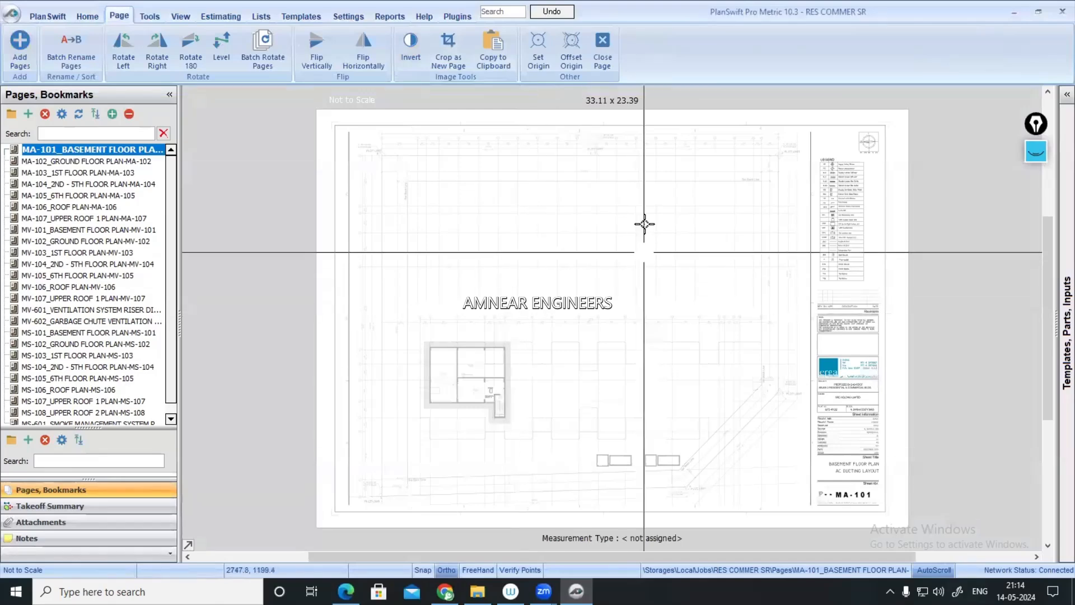
pyautogui.scroll(3, 570, 157)
pyautogui.scroll(-3, 551, 156)
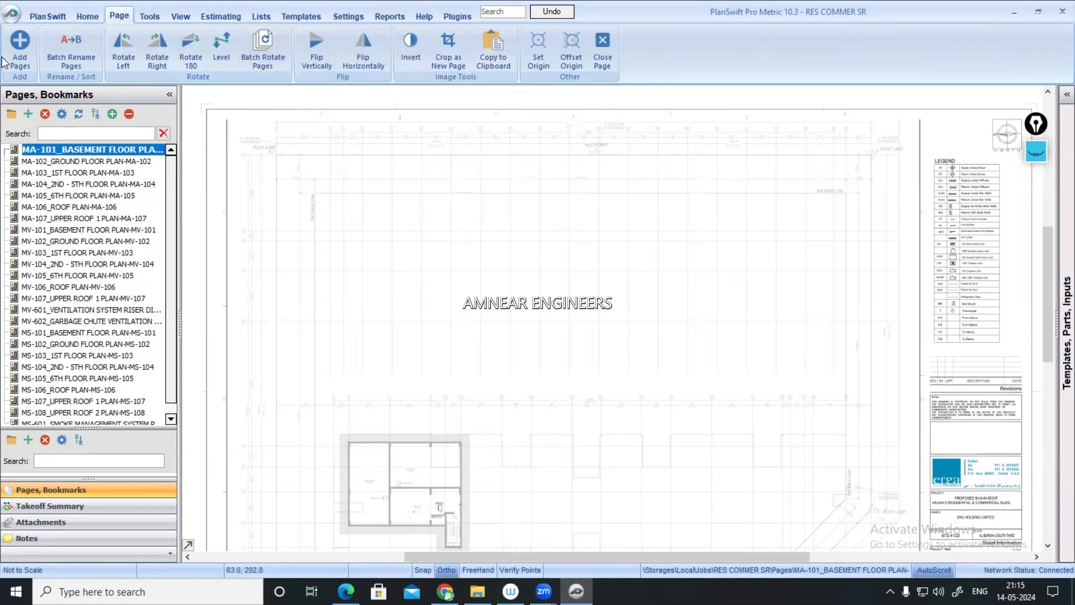
# - Display the takeoff commands and bring the basement building into view on the MA-101 plan
pyautogui.click(89, 16)
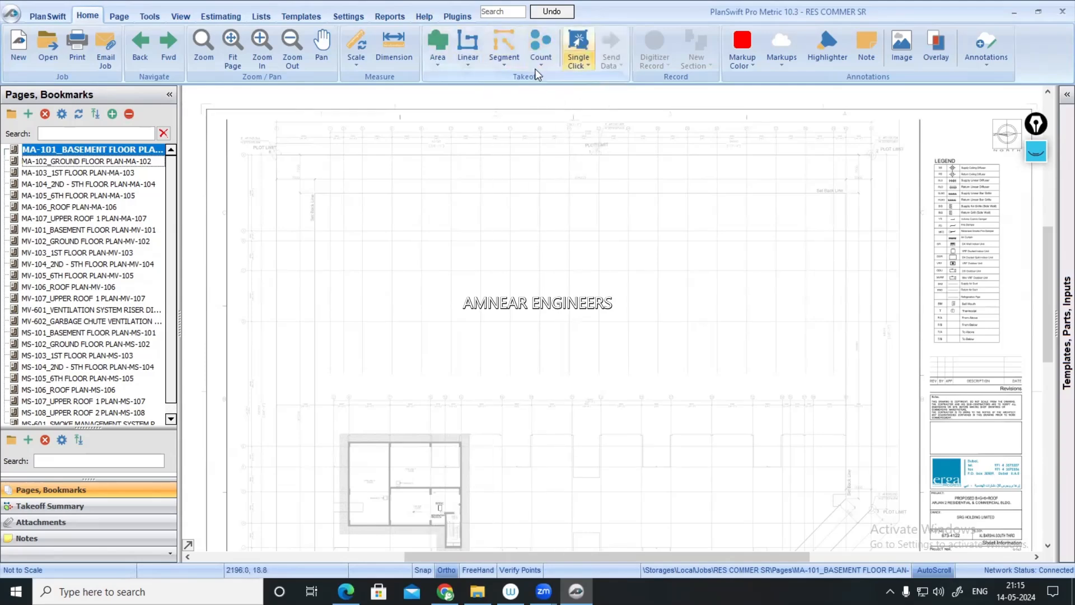
pyautogui.moveTo(601, 355); pyautogui.dragTo(628, 345)
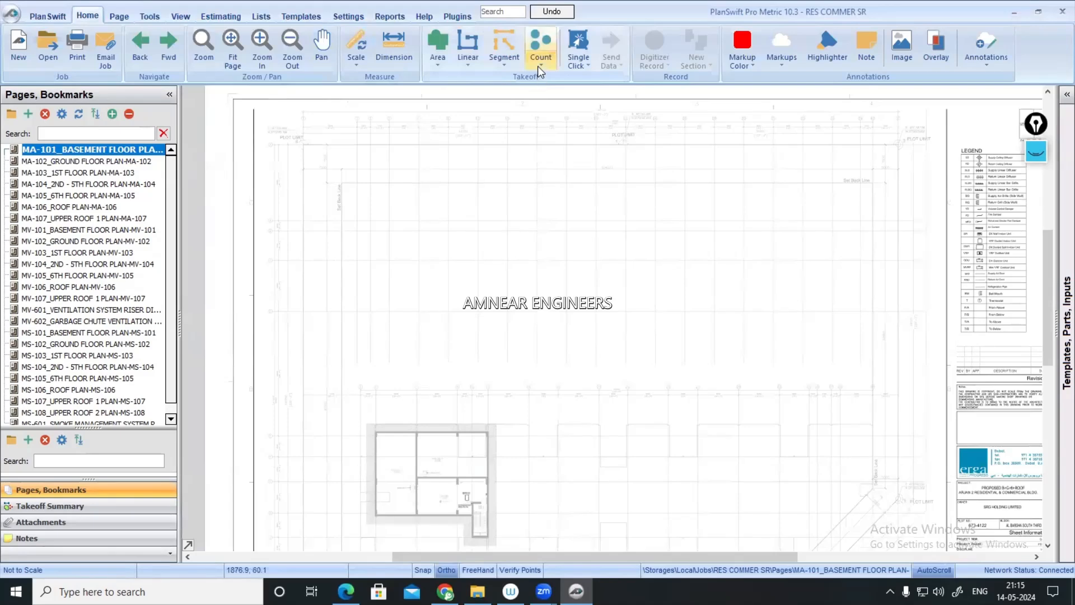
pyautogui.moveTo(522, 378); pyautogui.dragTo(539, 321)
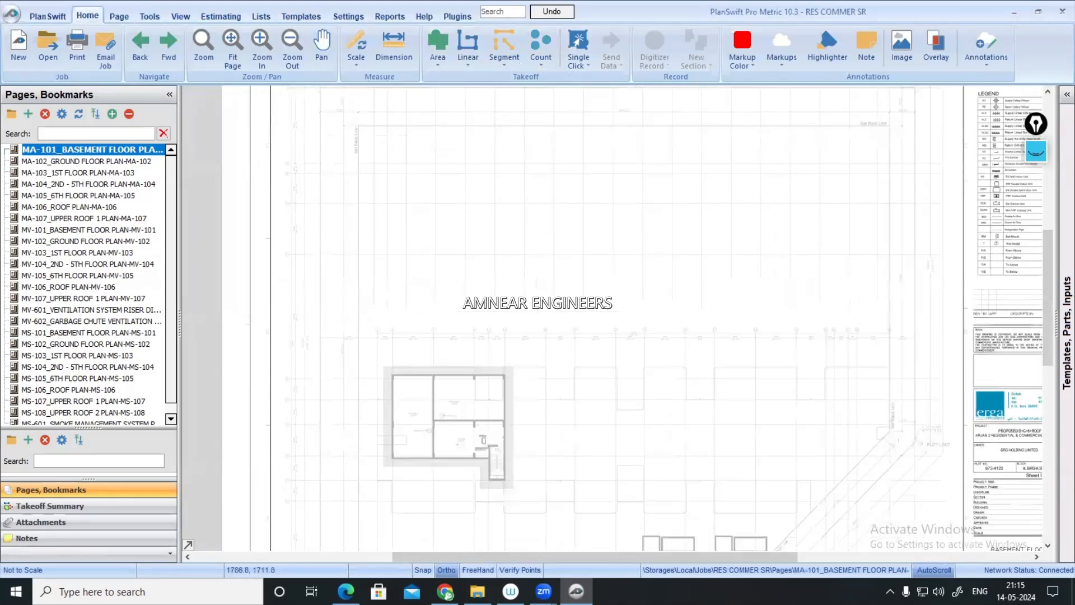
# - Locate the B-PR-01 unit on the basement plan, check its line in the BOQ PDF in Edge, and return to PlanSwift
pyautogui.scroll(6, 488, 399)
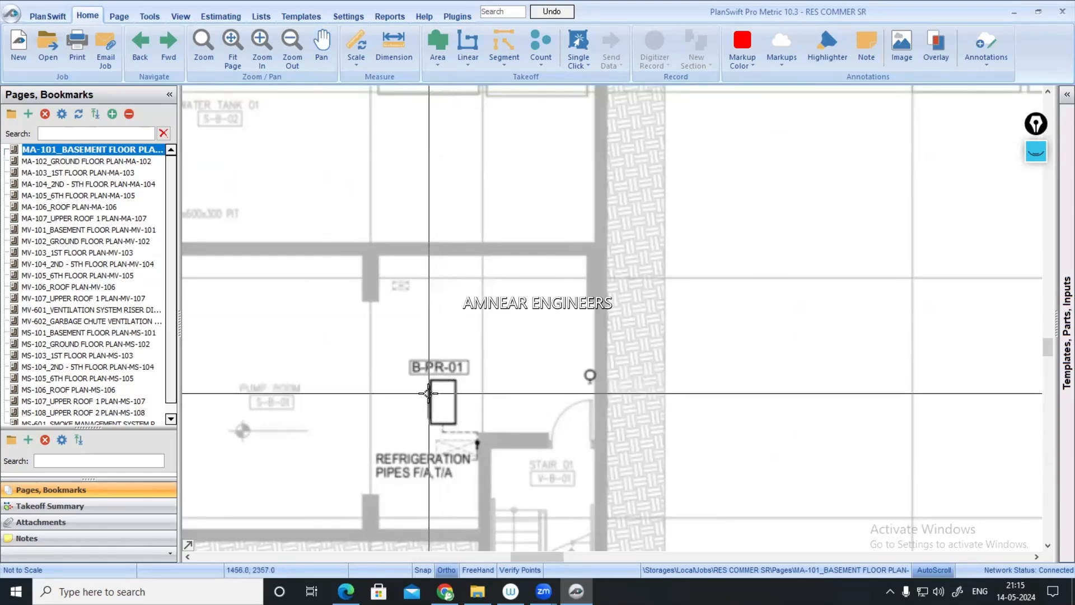
pyautogui.click(346, 591)
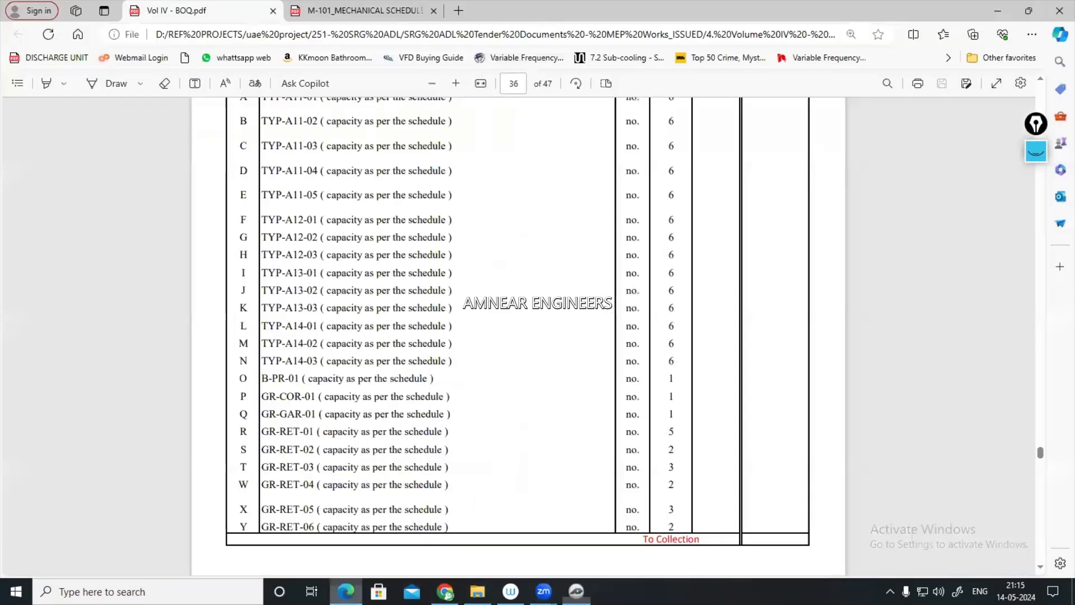
pyautogui.moveTo(301, 381)
pyautogui.mouseDown()
pyautogui.moveTo(441, 383)
pyautogui.moveTo(307, 385)
pyautogui.mouseUp()
pyautogui.click(436, 378)
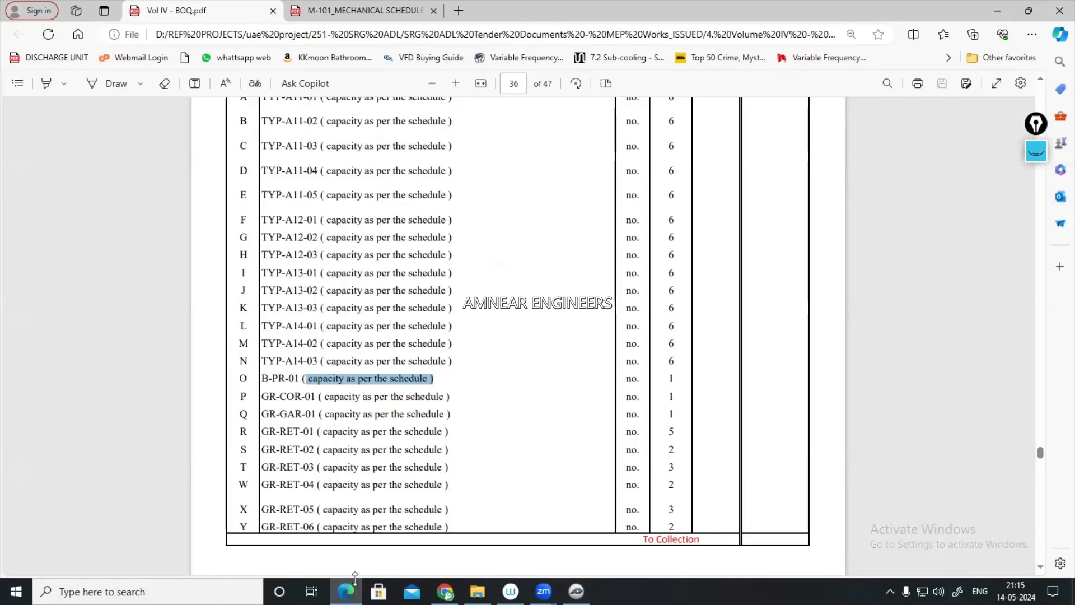
pyautogui.moveTo(302, 379); pyautogui.dragTo(387, 380)
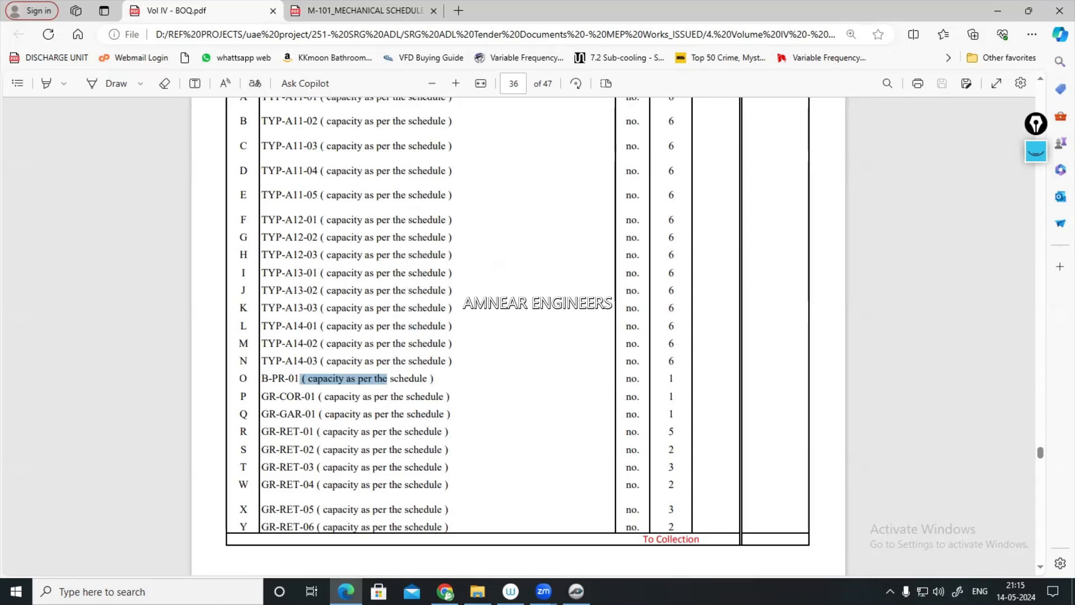
pyautogui.moveTo(346, 592)
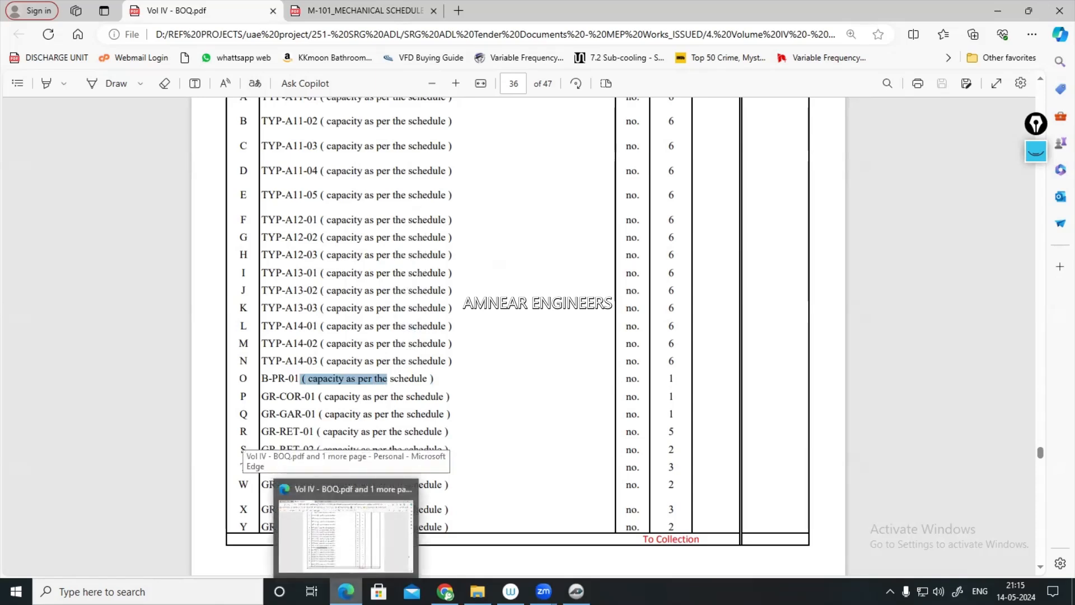
pyautogui.click(577, 591)
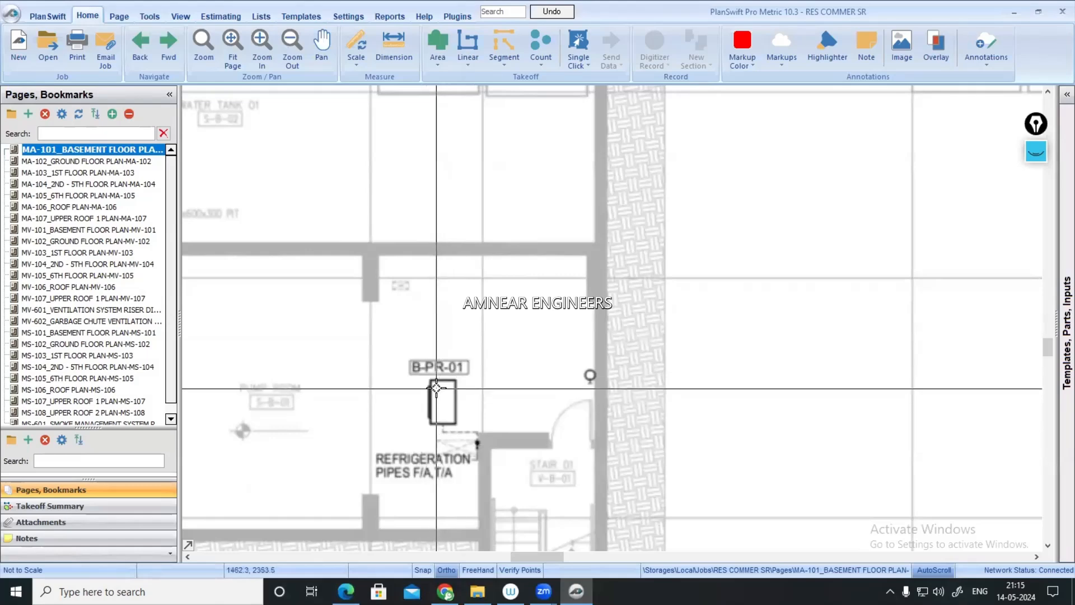
# - Create a count takeoff named B-PR-01 with a dark blue colour and a Square shape
pyautogui.click(542, 40)
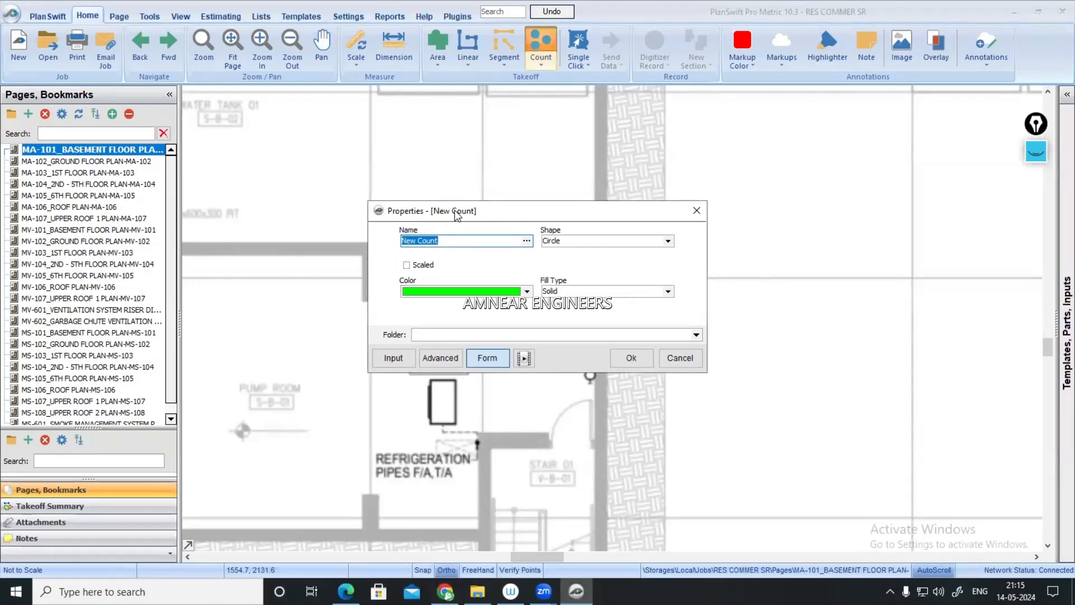
pyautogui.moveTo(564, 249); pyautogui.dragTo(490, 246)
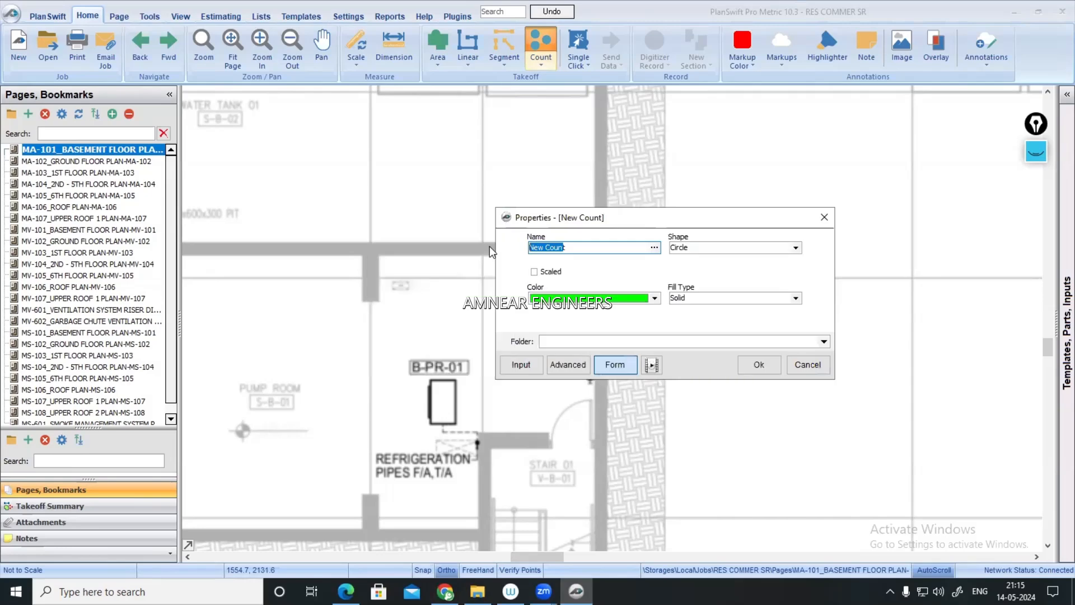
pyautogui.write('t')
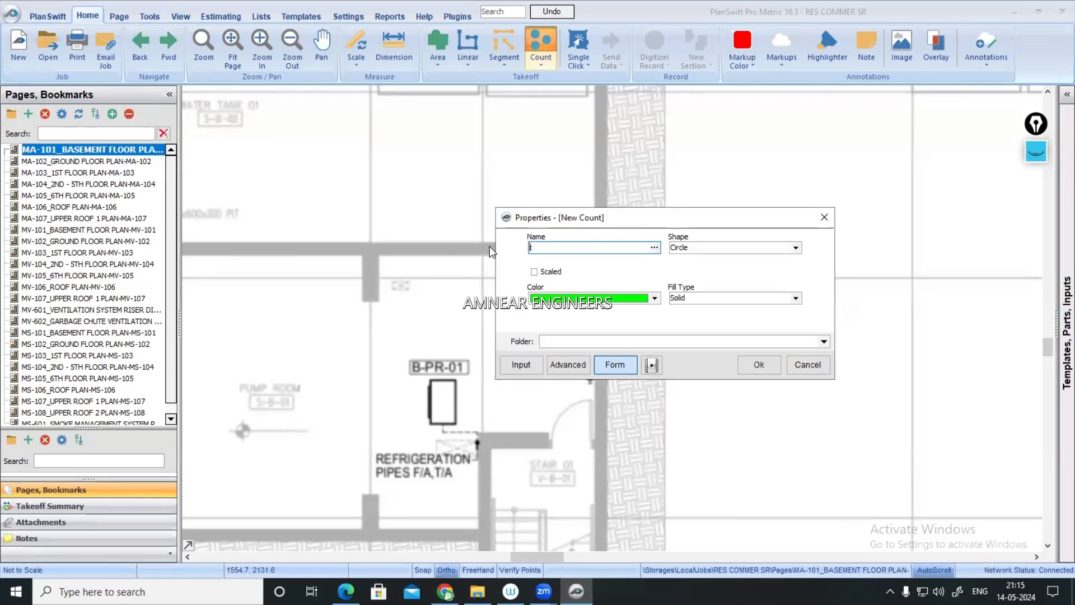
pyautogui.write('B-PR-01')
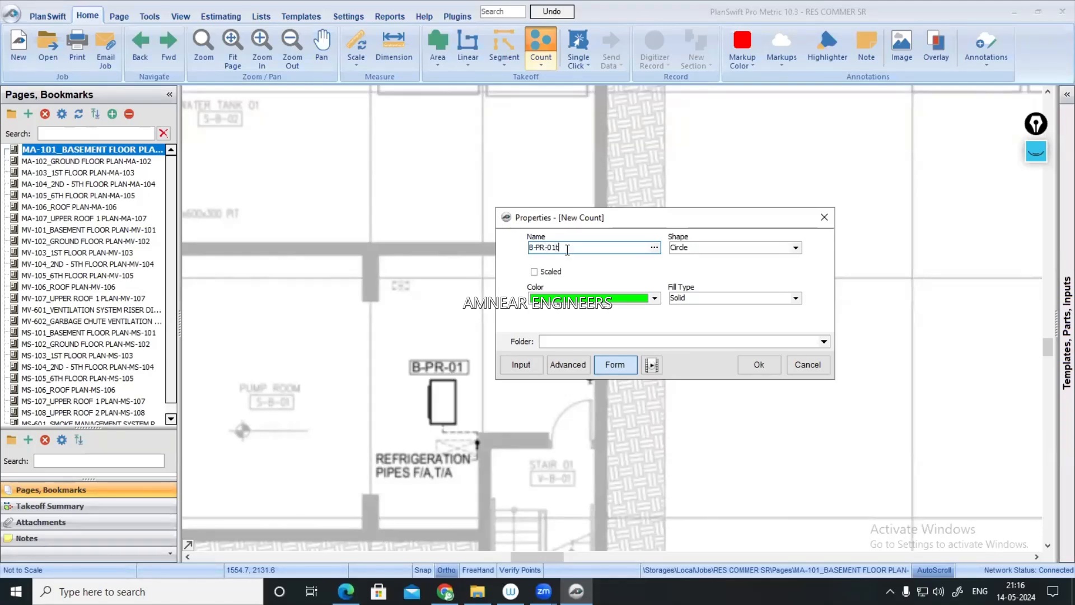
pyautogui.click(654, 298)
pyautogui.click(597, 330)
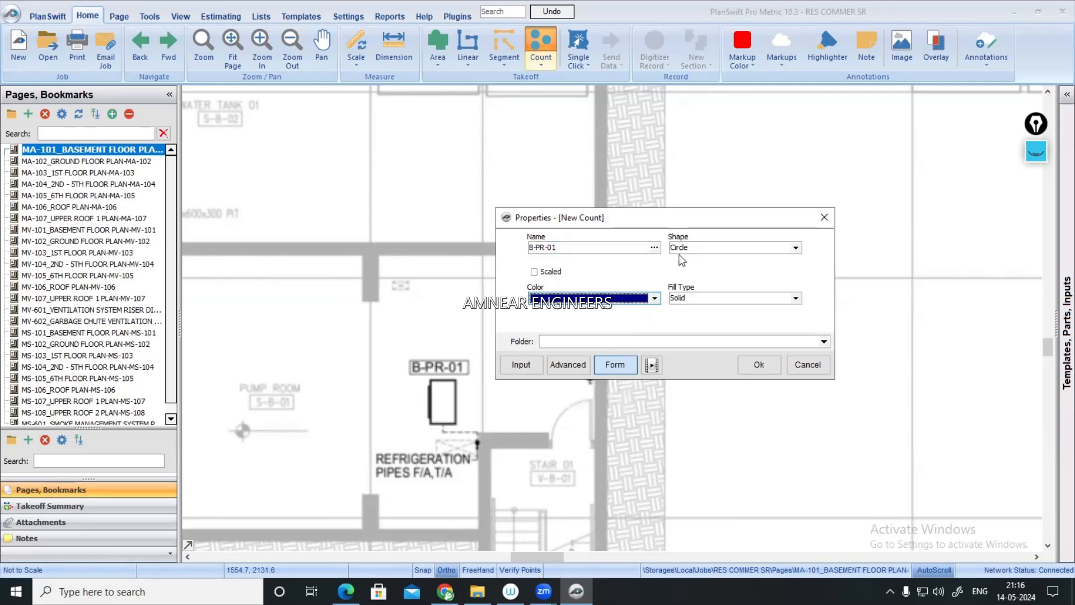
pyautogui.click(795, 247)
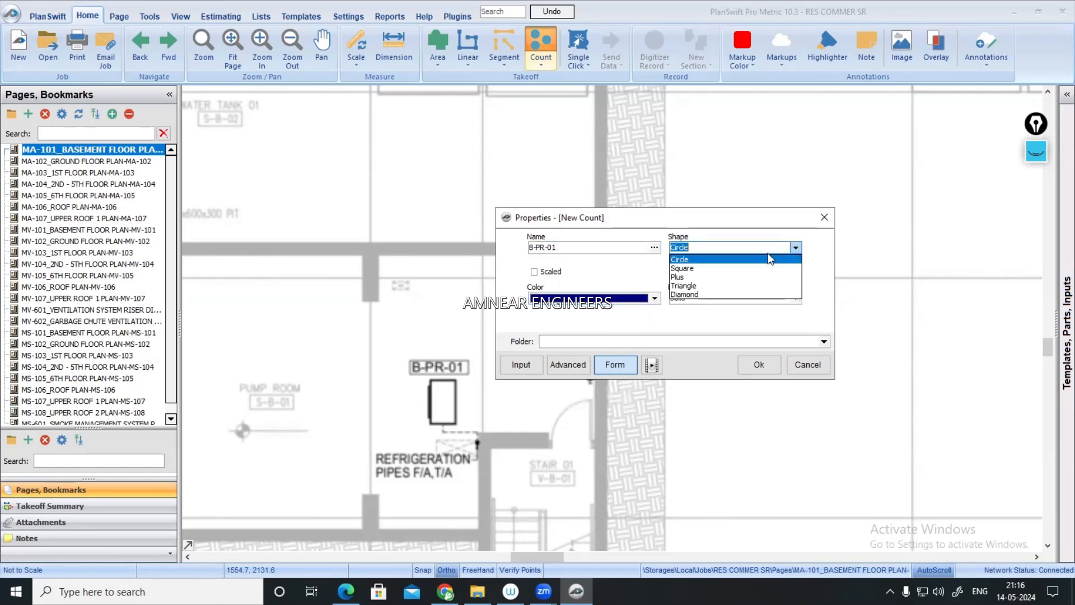
pyautogui.click(704, 269)
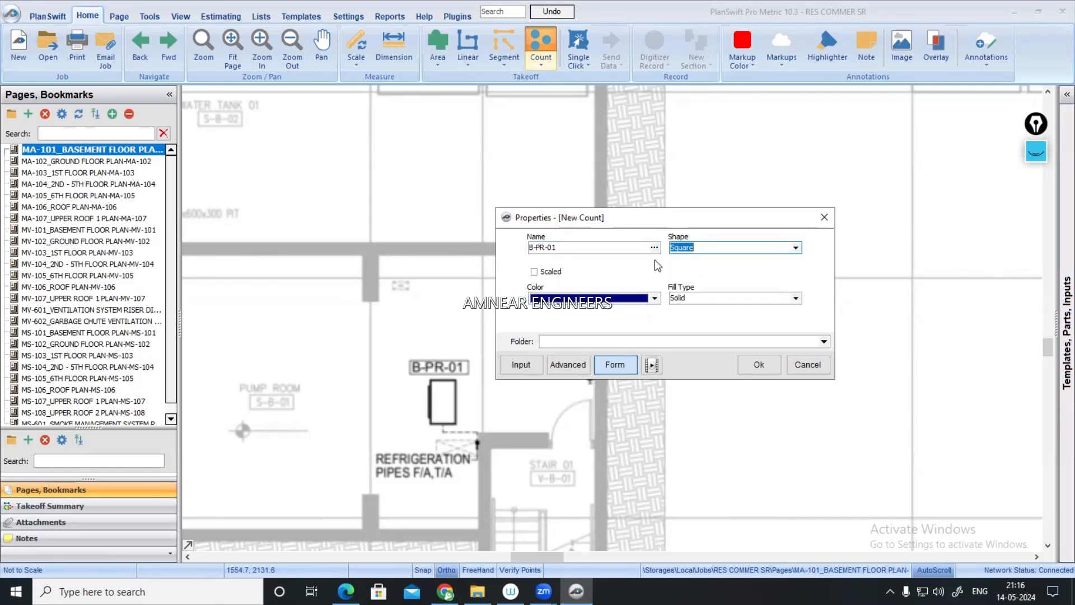
pyautogui.click(759, 364)
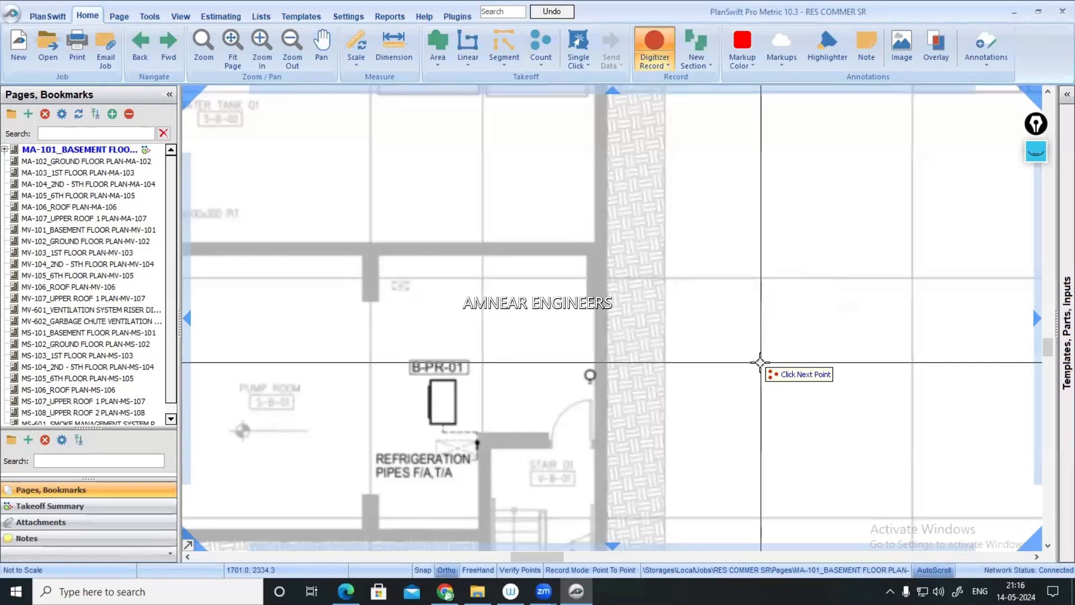
# - Count the B-PR-01 unit on the basement plan, show the item beneath its MA-101 page, and stop recording
pyautogui.click(442, 398)
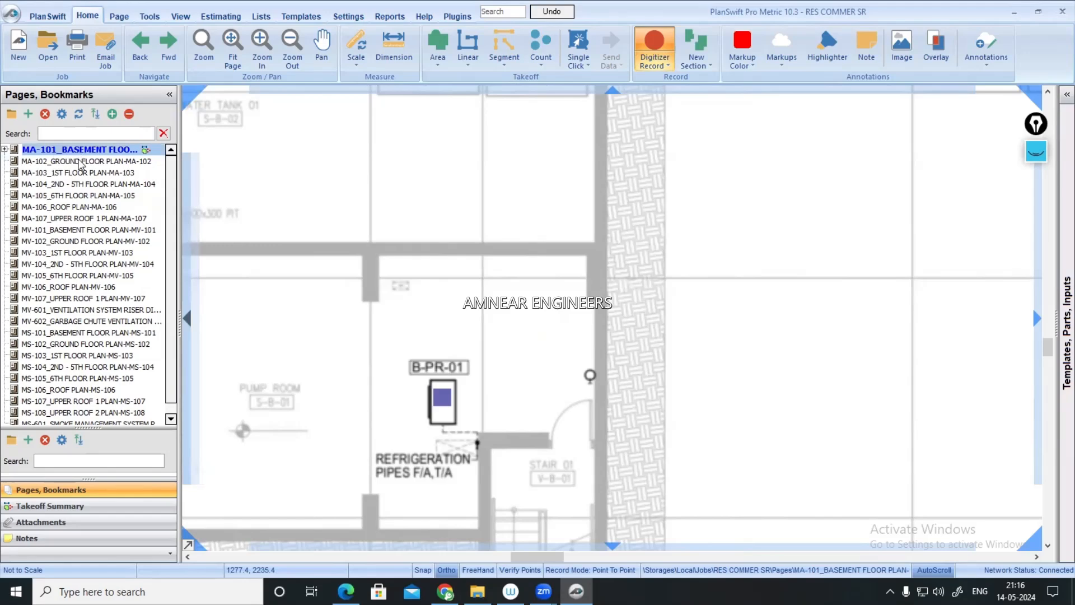
pyautogui.click(5, 150)
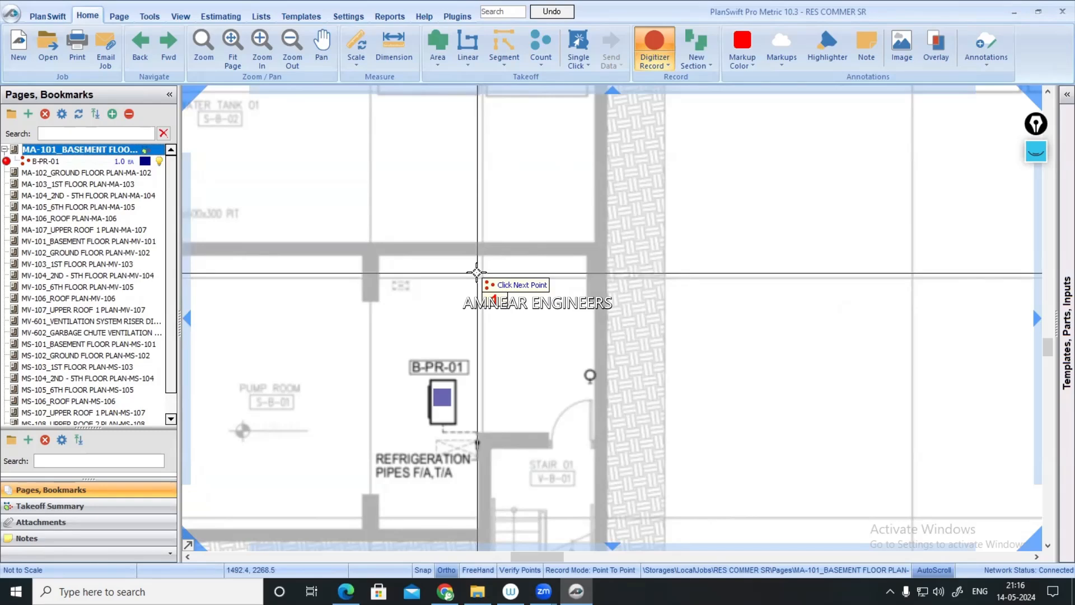
pyautogui.rightClick(477, 272)
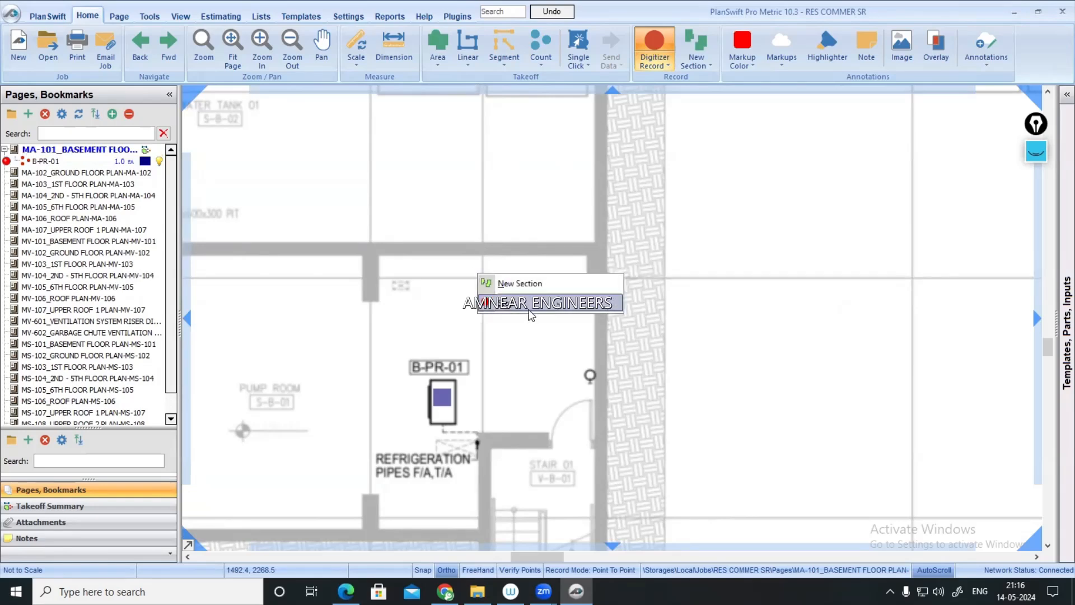
pyautogui.click(508, 283)
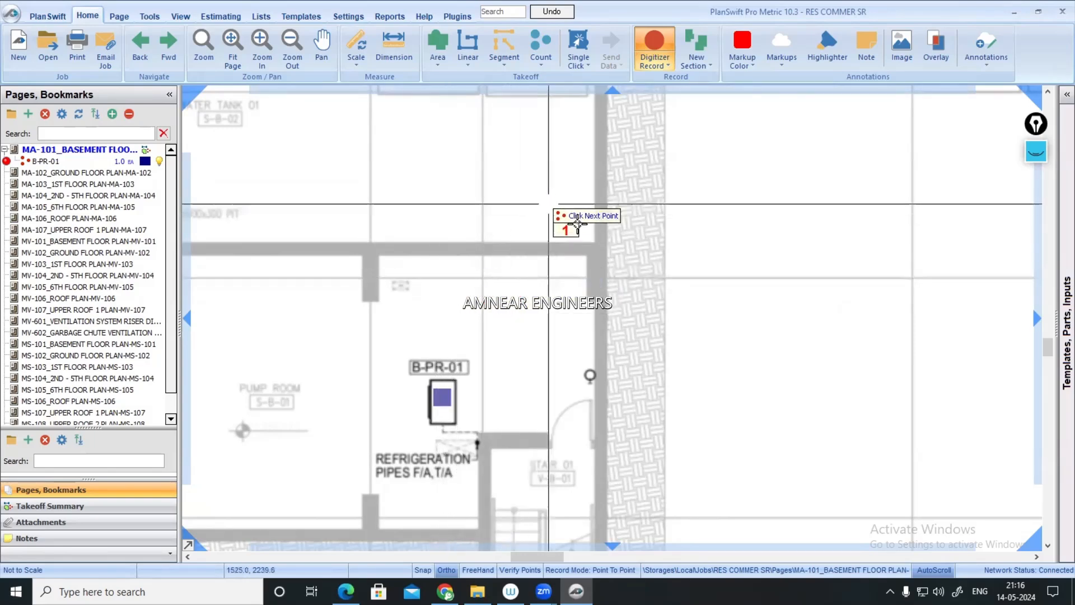
pyautogui.press('Escape')
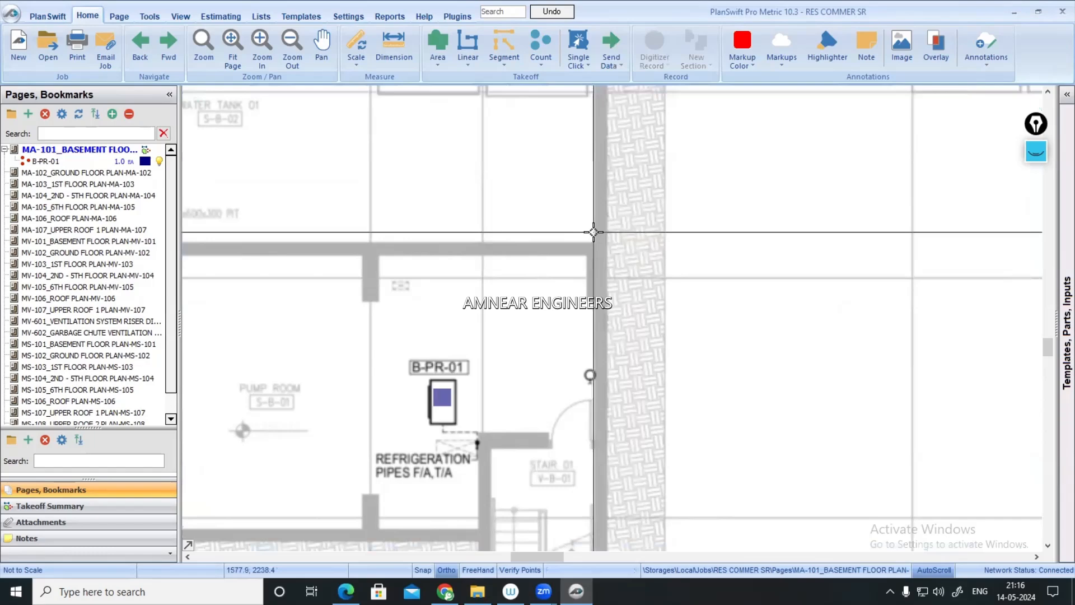
# - Delete the counted B-PR-01 marker from the plan and the B-PR-01 count item from the MA-101 page
pyautogui.click(440, 396)
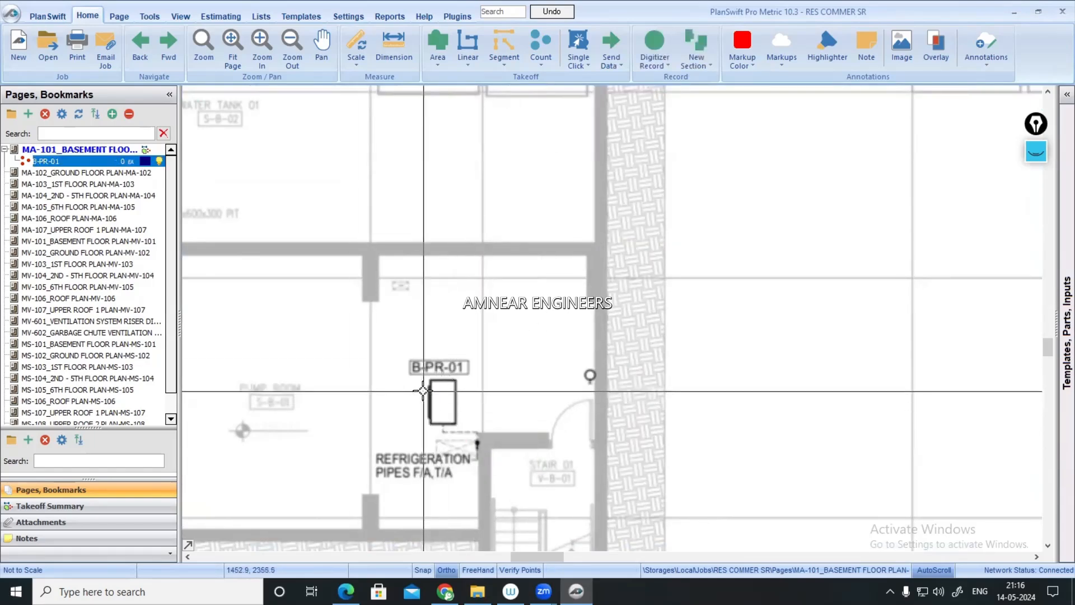
pyautogui.click(512, 395)
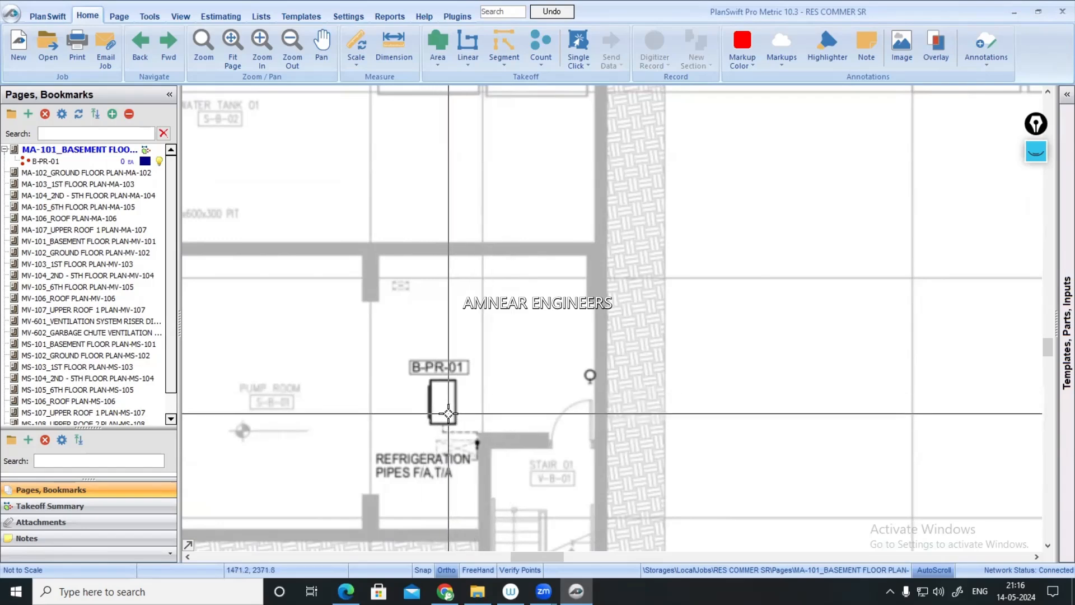
pyautogui.click(62, 160)
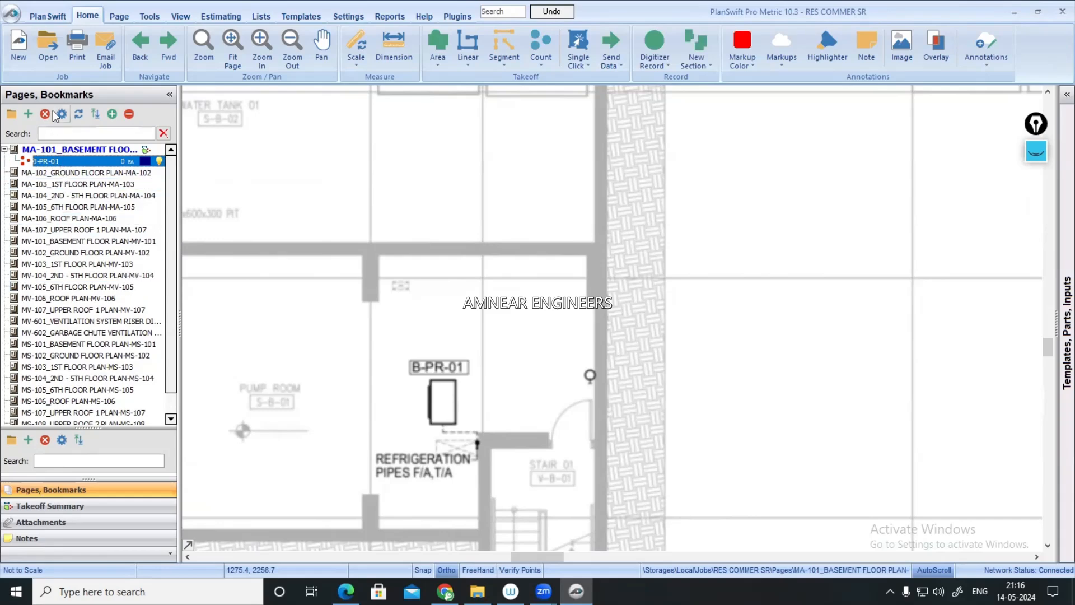
pyautogui.rightClick(58, 161)
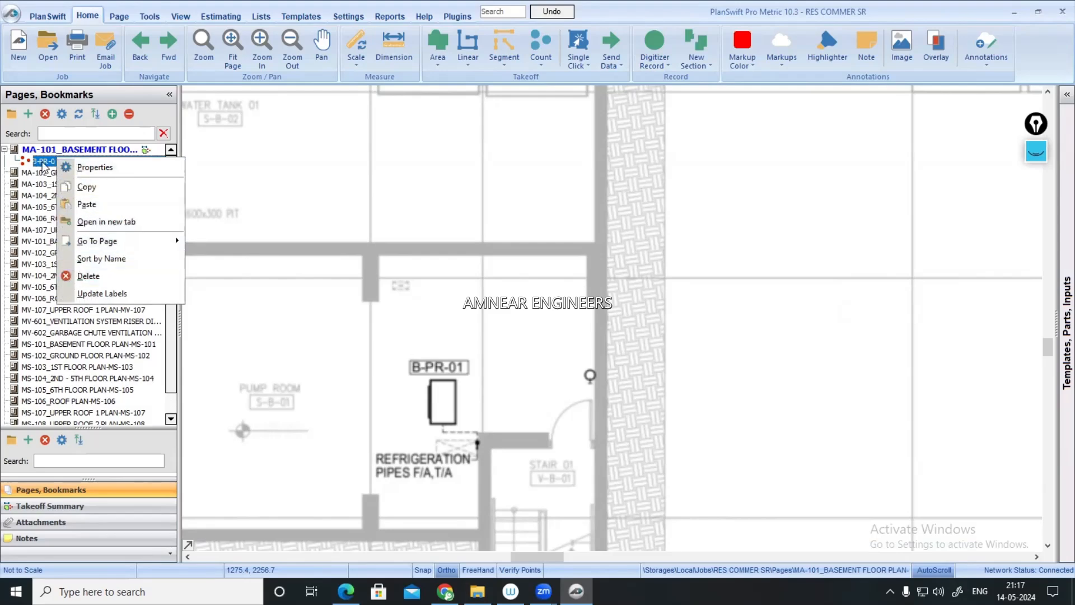
pyautogui.click(46, 163)
pyautogui.click(45, 114)
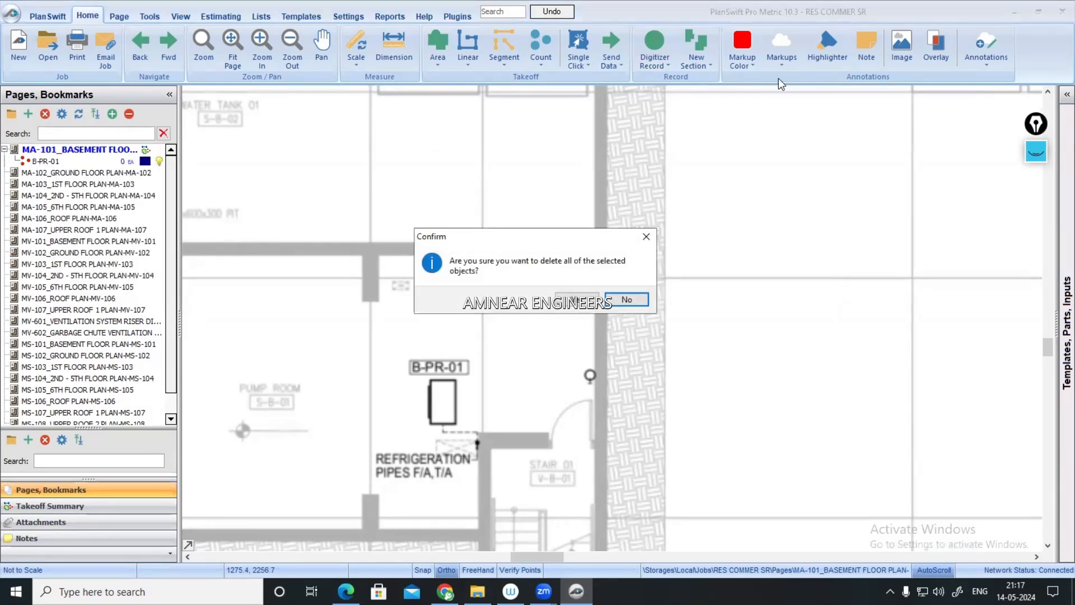
pyautogui.click(577, 299)
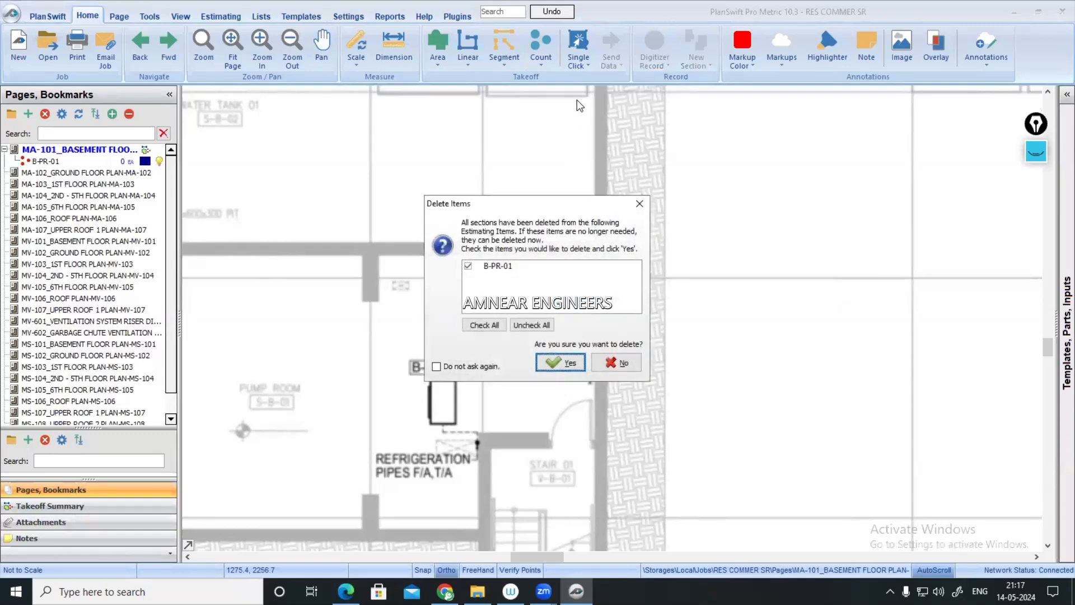
pyautogui.click(563, 362)
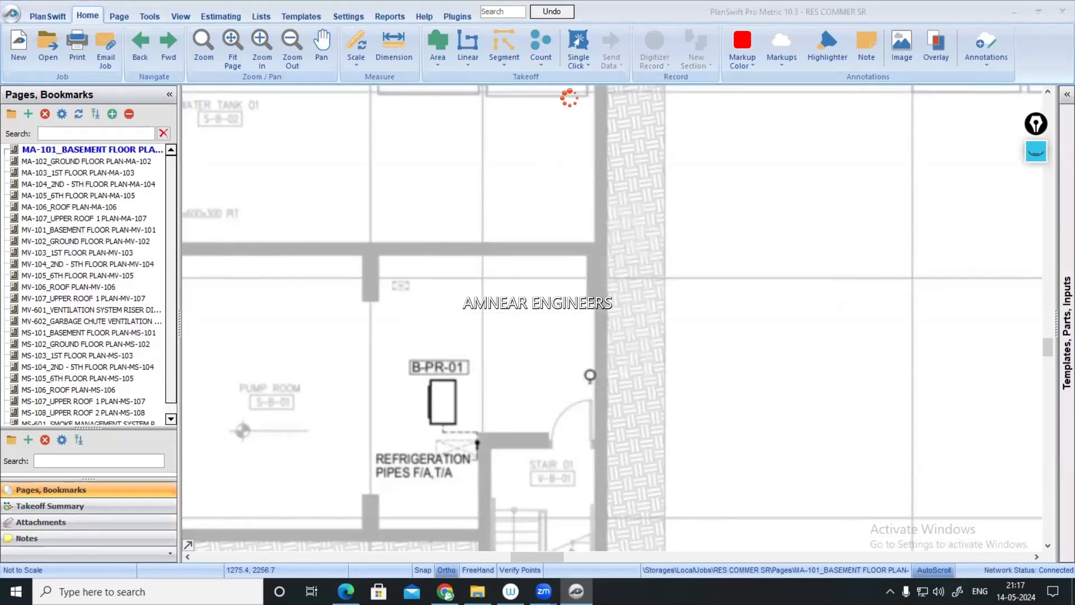
# - Look through the takeoff summary, attachments and notes of the job, and return to the page list
pyautogui.click(70, 510)
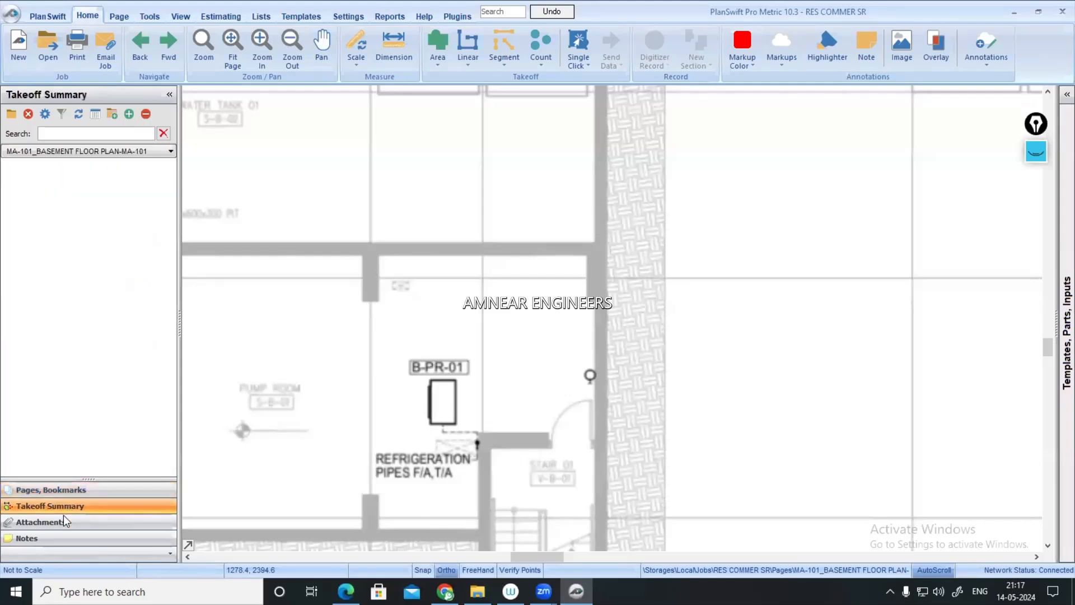
pyautogui.click(77, 488)
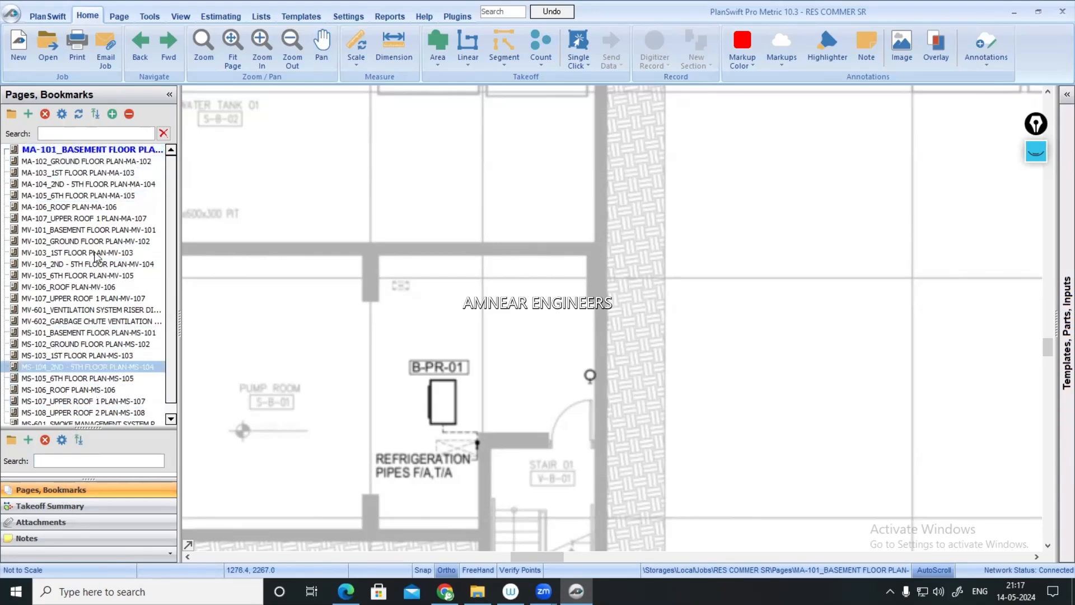
pyautogui.click(69, 505)
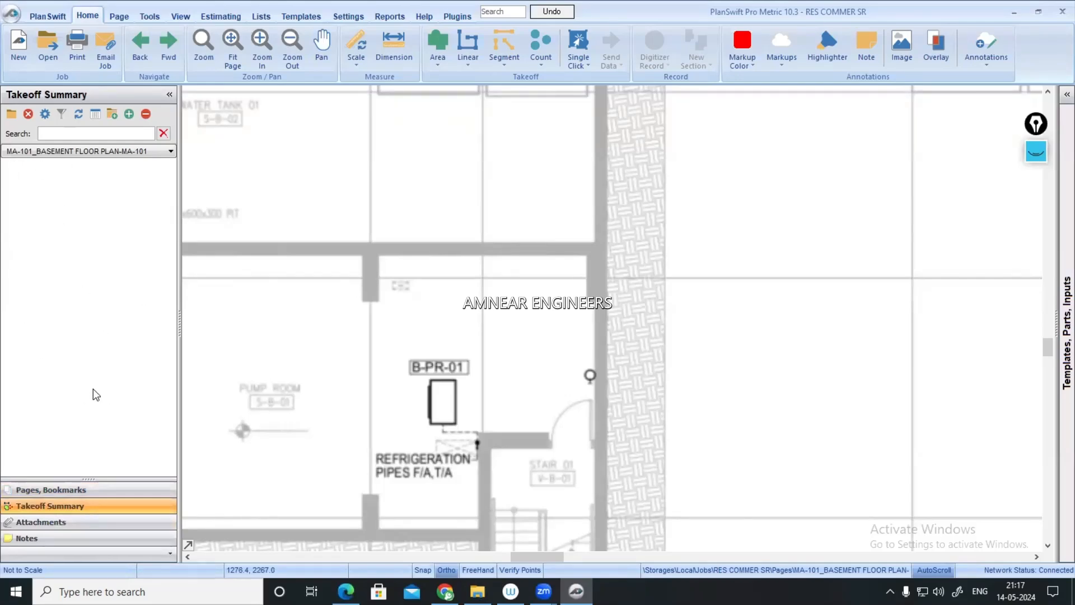
pyautogui.click(68, 522)
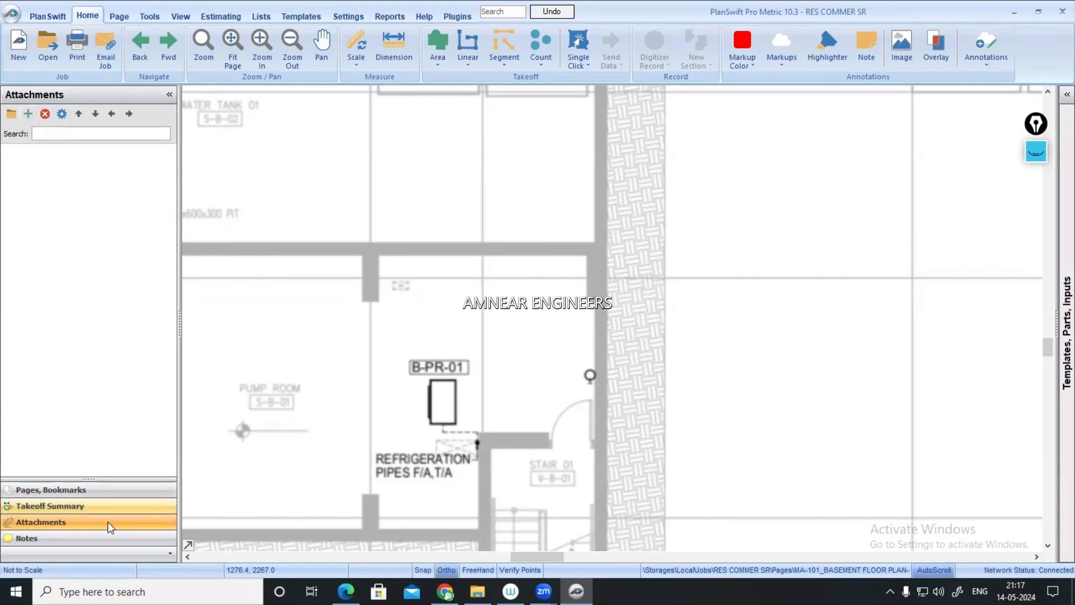
pyautogui.click(67, 544)
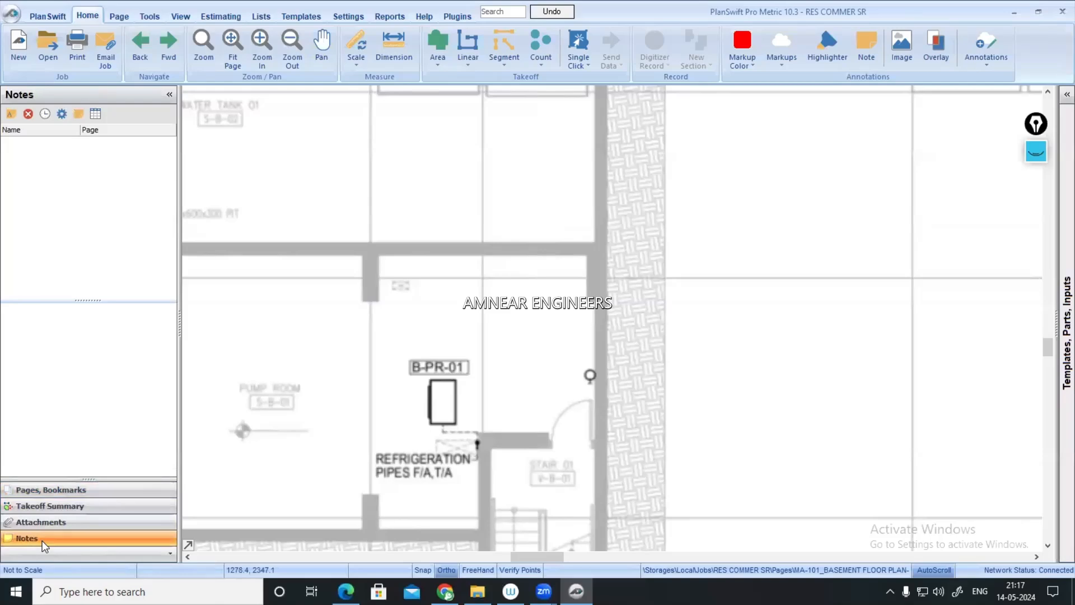
pyautogui.click(65, 492)
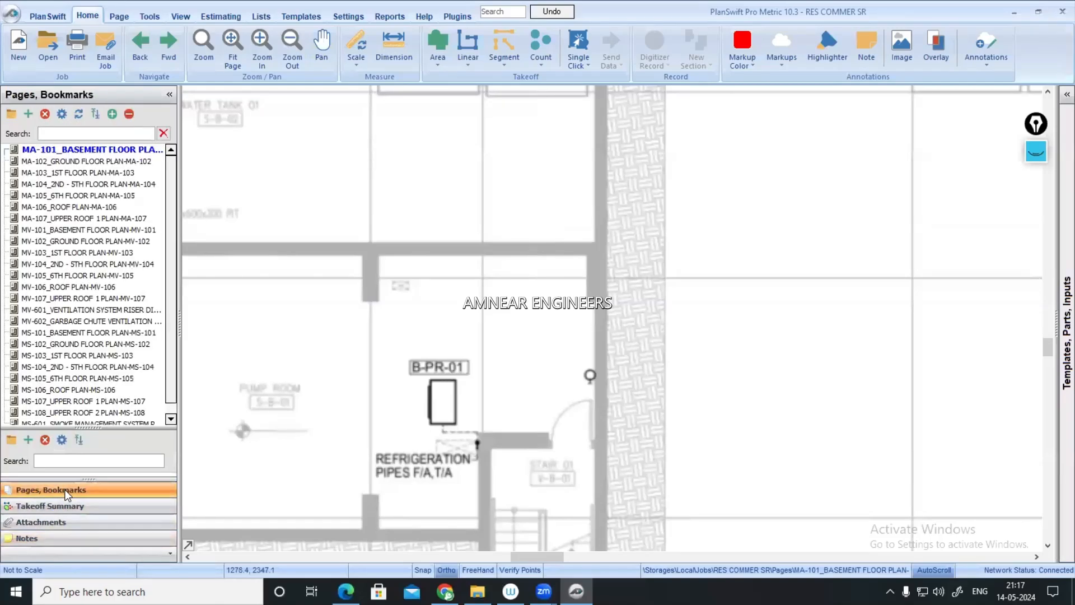
# - Compare the B-PR-01 unit on the basement plan with its air flow and total load in the mechanical schedule in Edge
pyautogui.scroll(1, 441, 412)
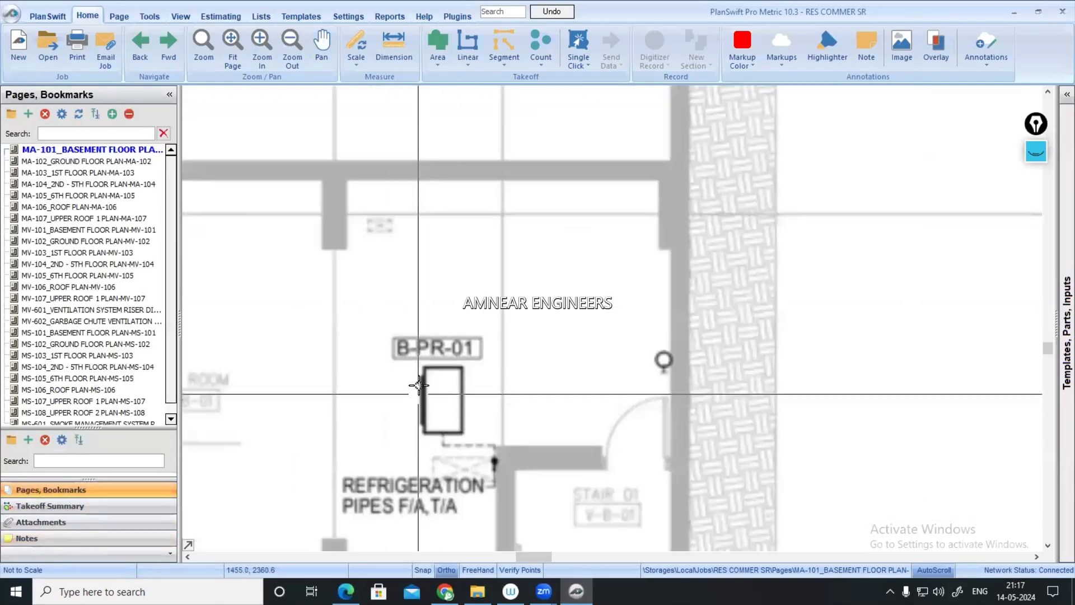
pyautogui.moveTo(394, 319); pyautogui.dragTo(494, 474)
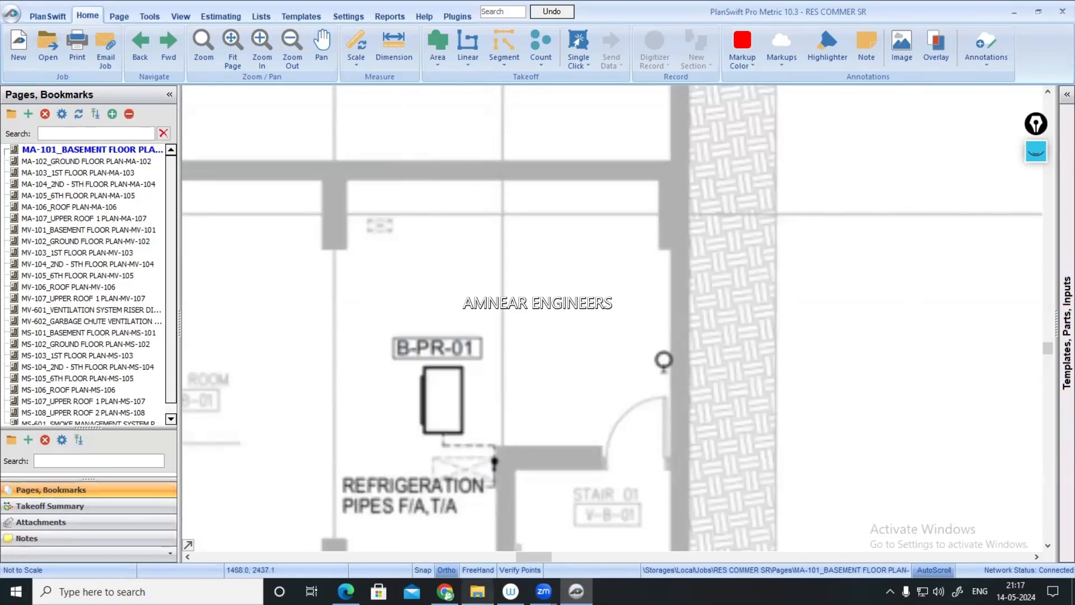
pyautogui.click(346, 591)
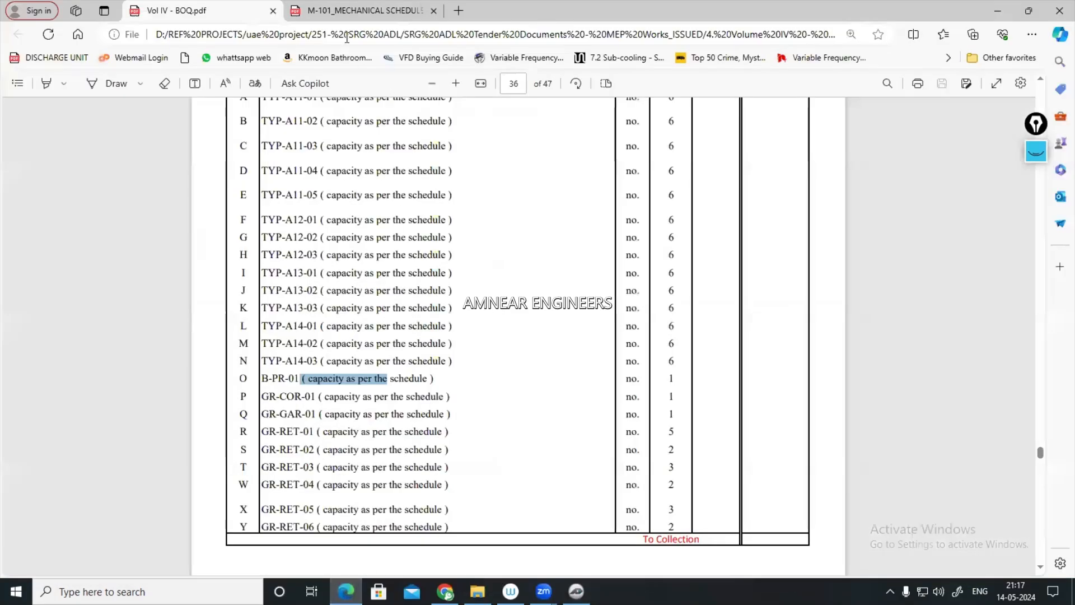
pyautogui.click(353, 11)
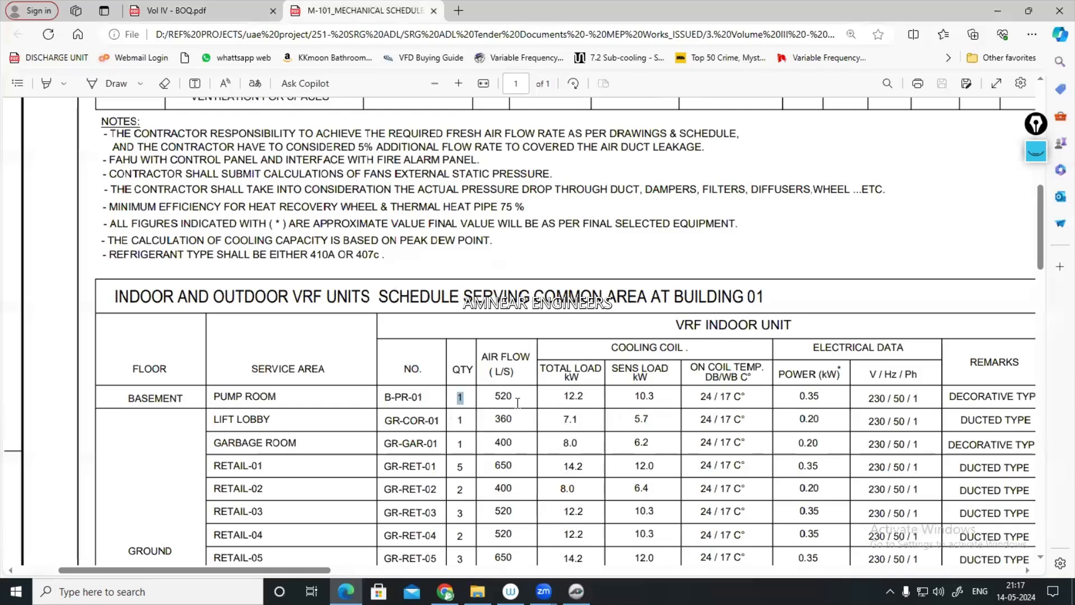
pyautogui.moveTo(495, 395); pyautogui.dragTo(584, 400)
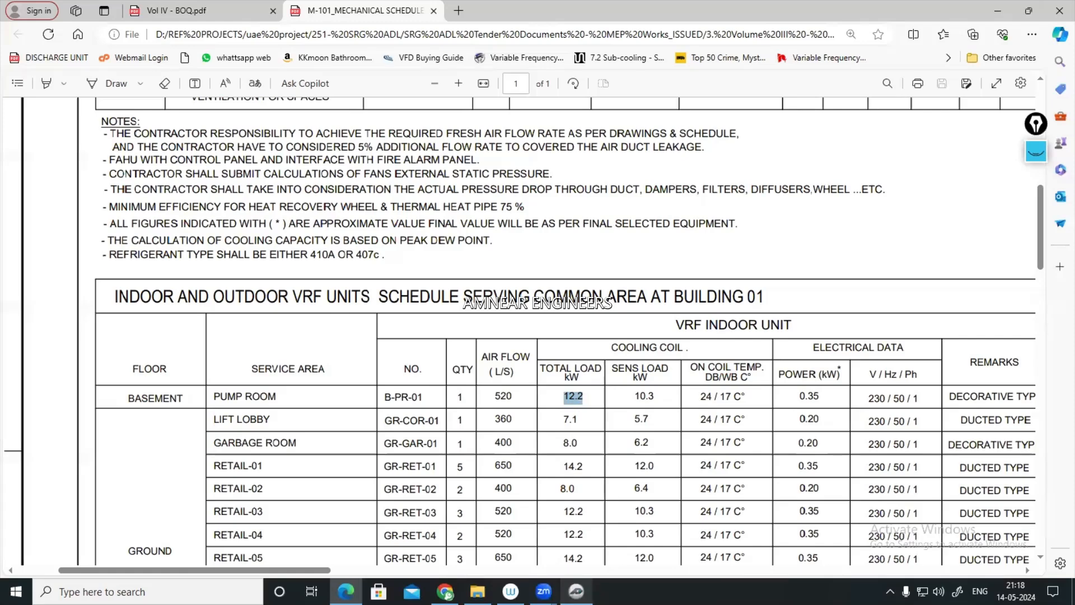
# - Switch to PlanSwift and start a new count takeoff named "B-PR-01,520 LPS,12.2 KW"
pyautogui.click(576, 591)
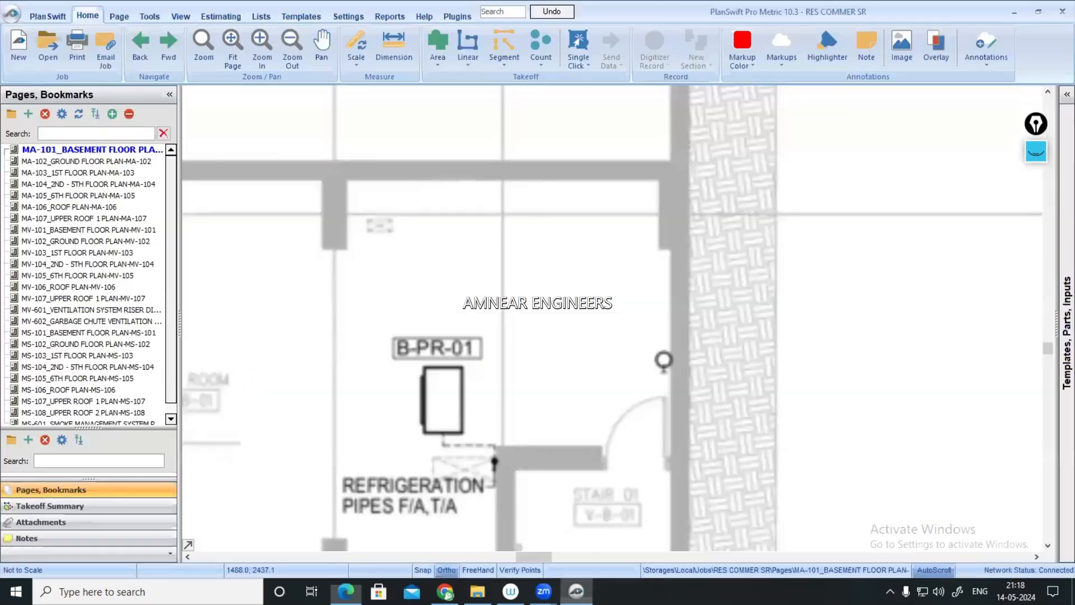
pyautogui.click(541, 47)
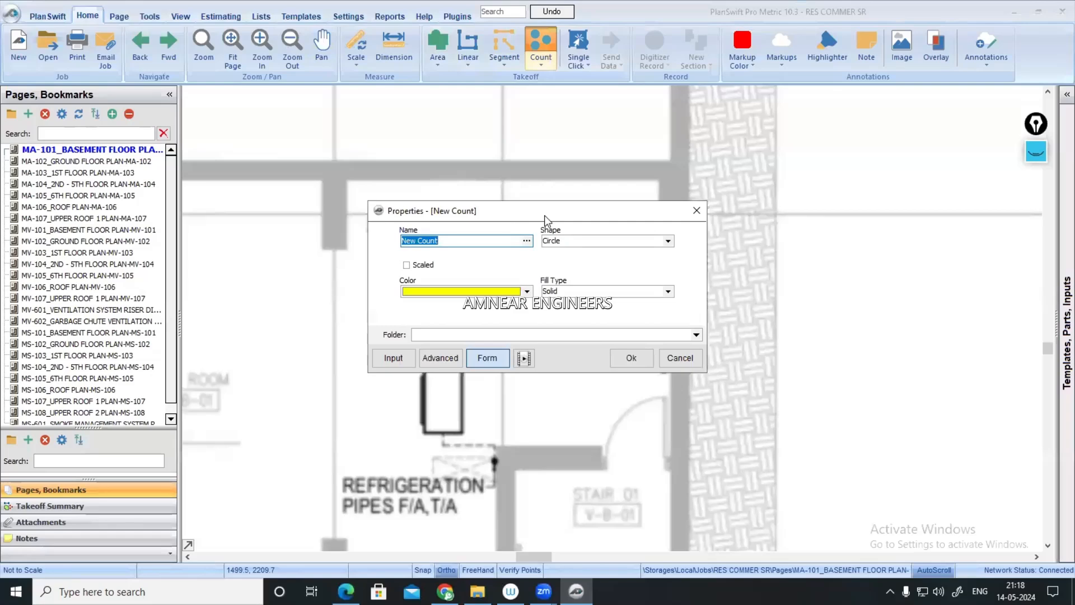
pyautogui.moveTo(544, 215); pyautogui.dragTo(753, 222)
pyautogui.write('B-PR-01,520 LPS,12.2 KW,')
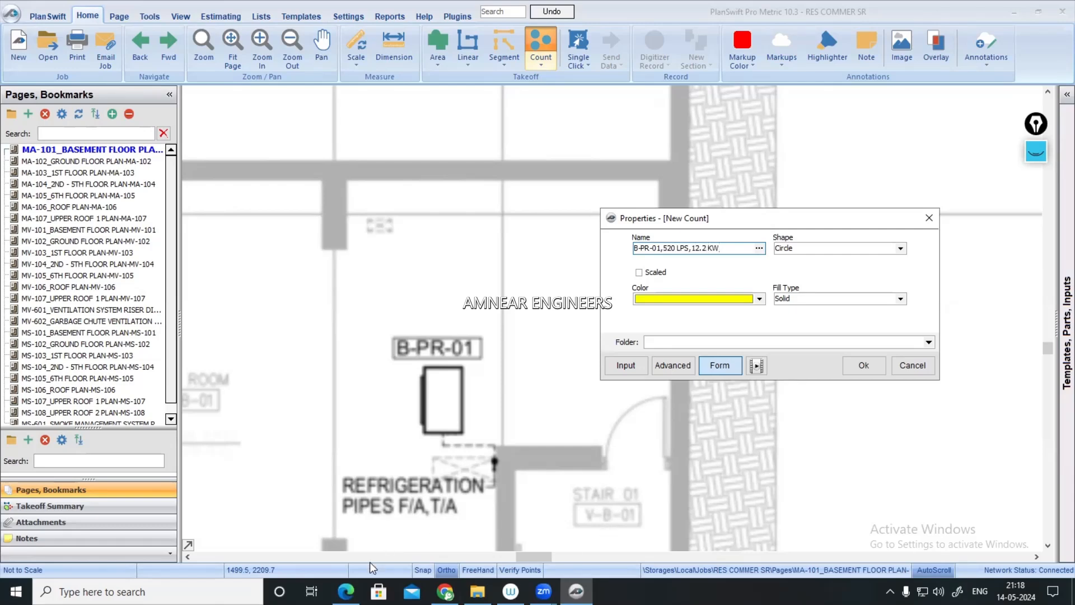
# - Recheck the basement pump room row's air flow and total load in the mechanical schedule in Edge, and return to PlanSwift
pyautogui.click(347, 592)
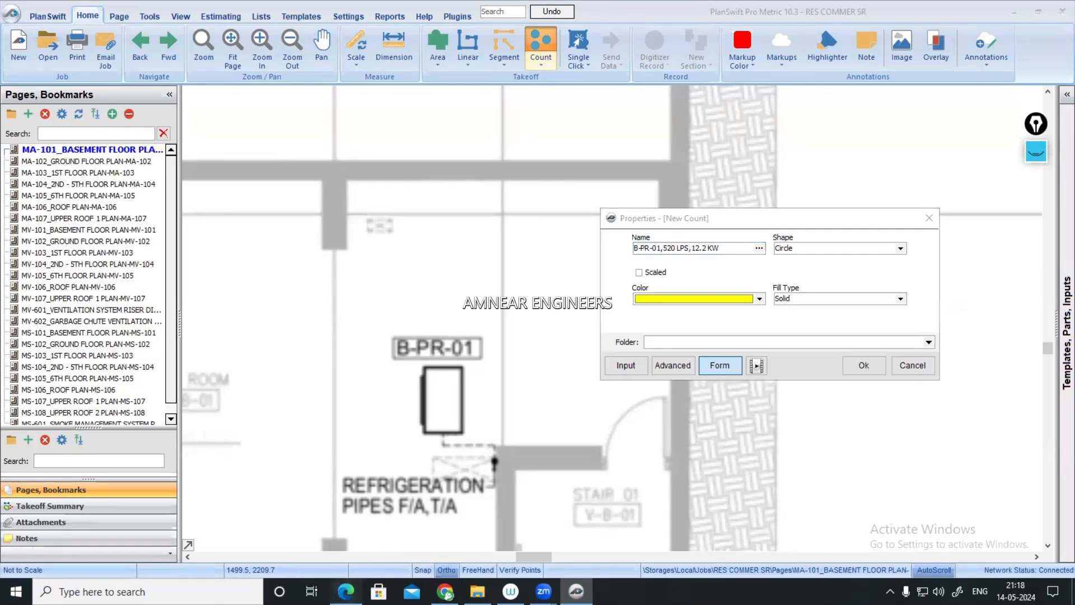
pyautogui.moveTo(583, 384); pyautogui.dragTo(644, 385)
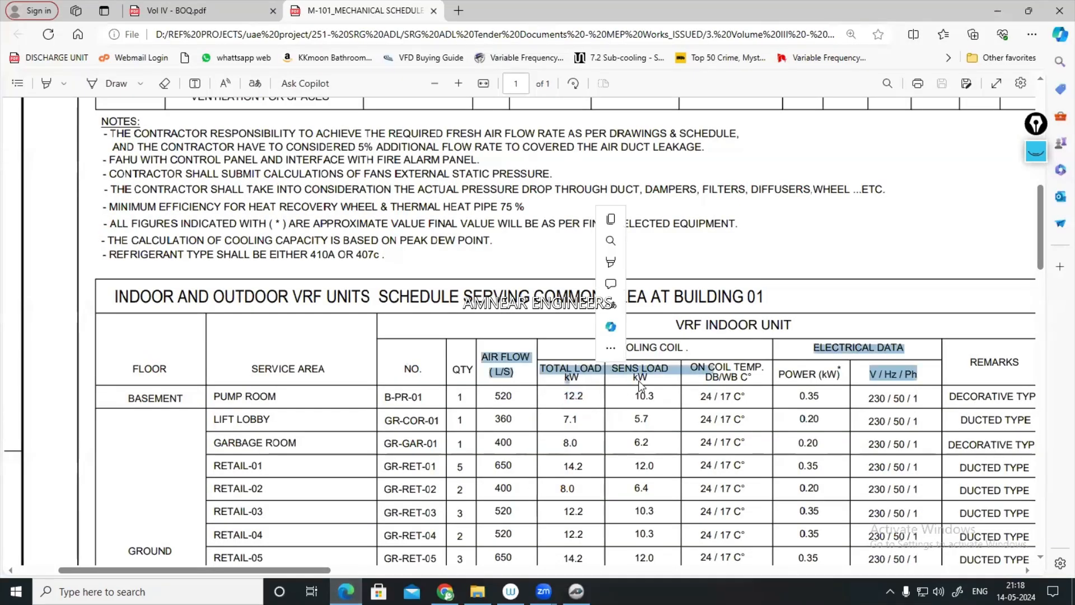
pyautogui.tripleClick(589, 394)
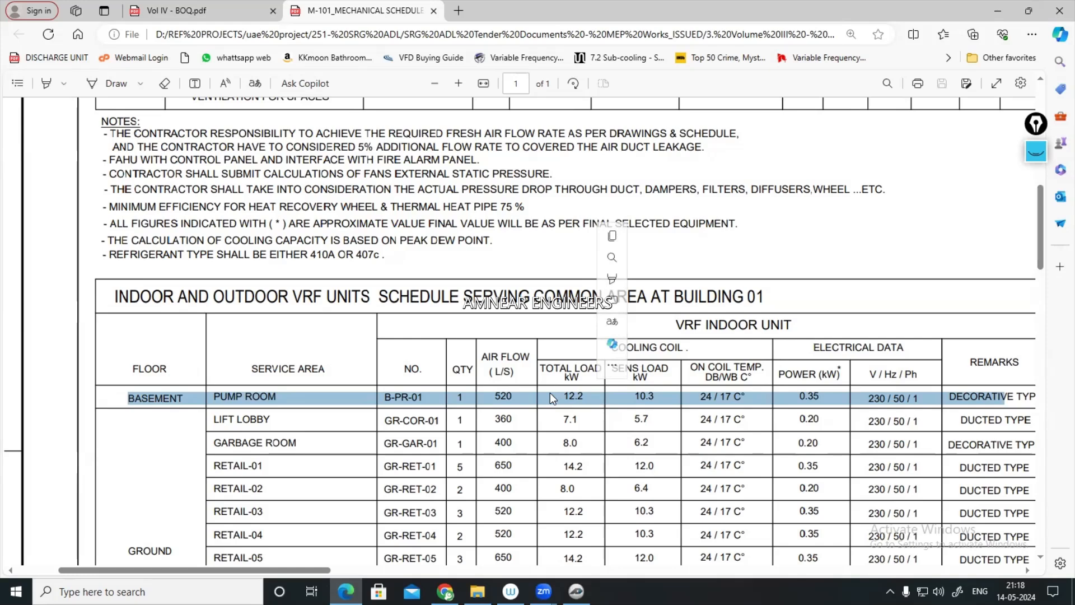
pyautogui.click(505, 400)
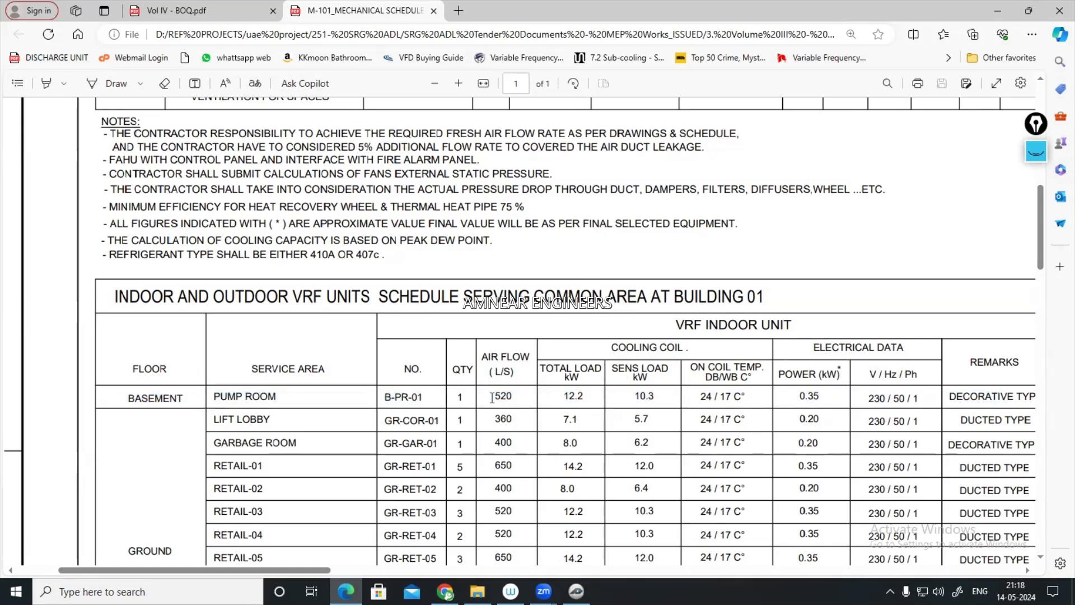
pyautogui.moveTo(563, 397); pyautogui.dragTo(578, 399)
pyautogui.click(582, 396)
pyautogui.moveTo(495, 397); pyautogui.dragTo(598, 398)
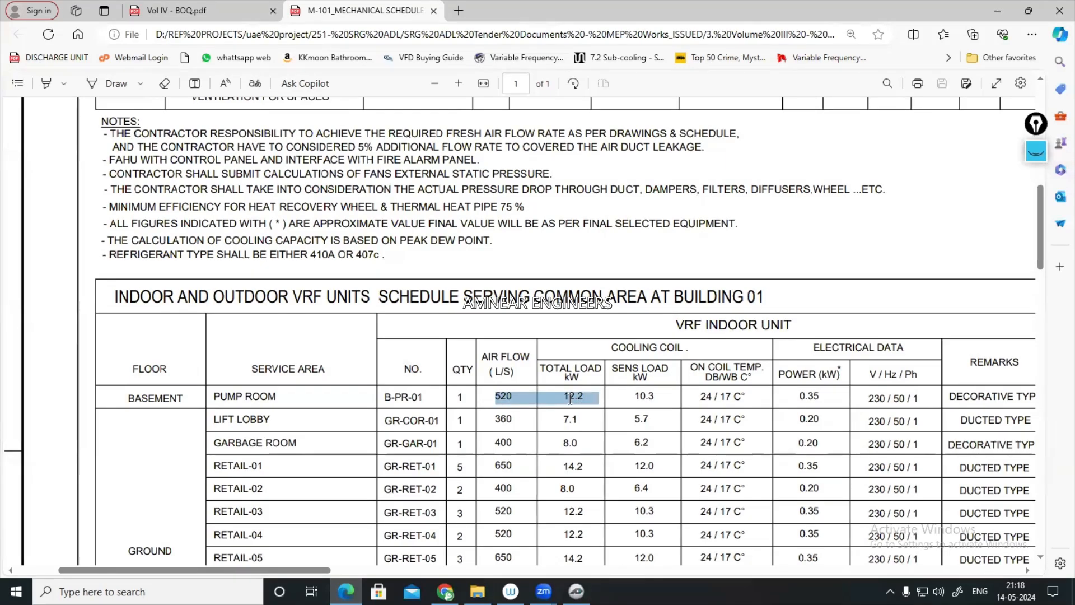
pyautogui.hotkey('alt', 'Tab')
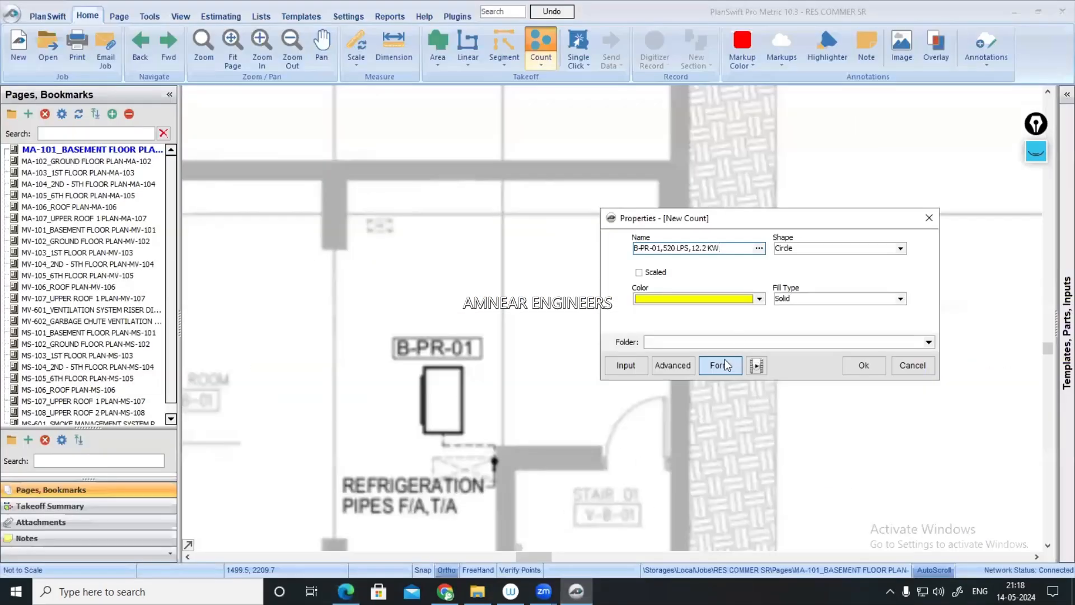
# - Give the new B-PR-01 count a blue colour and a Square shape, and create it
pyautogui.click(756, 298)
pyautogui.click(702, 341)
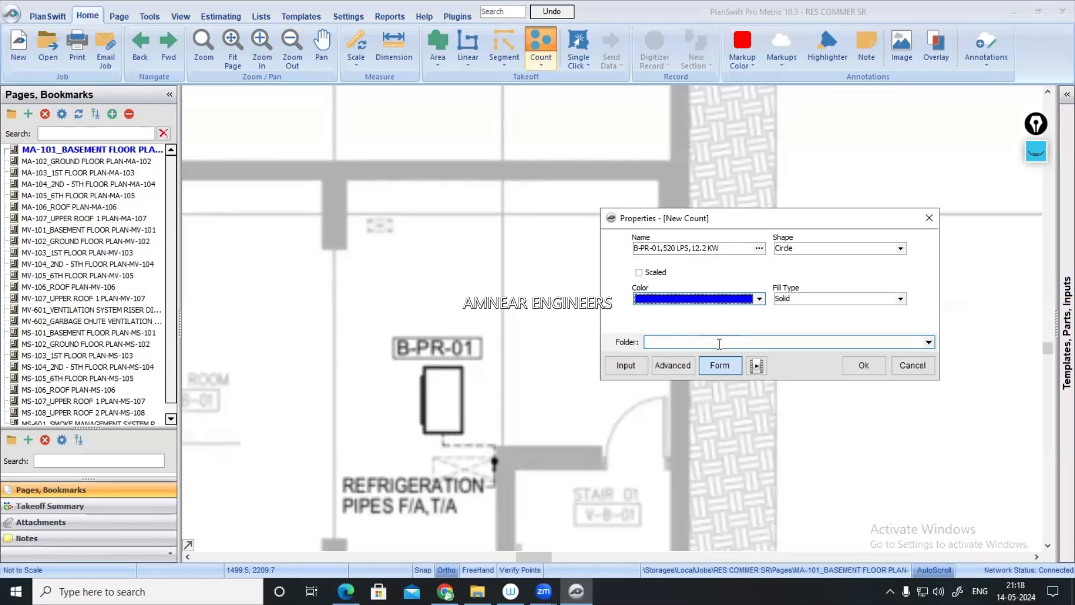
pyautogui.click(896, 252)
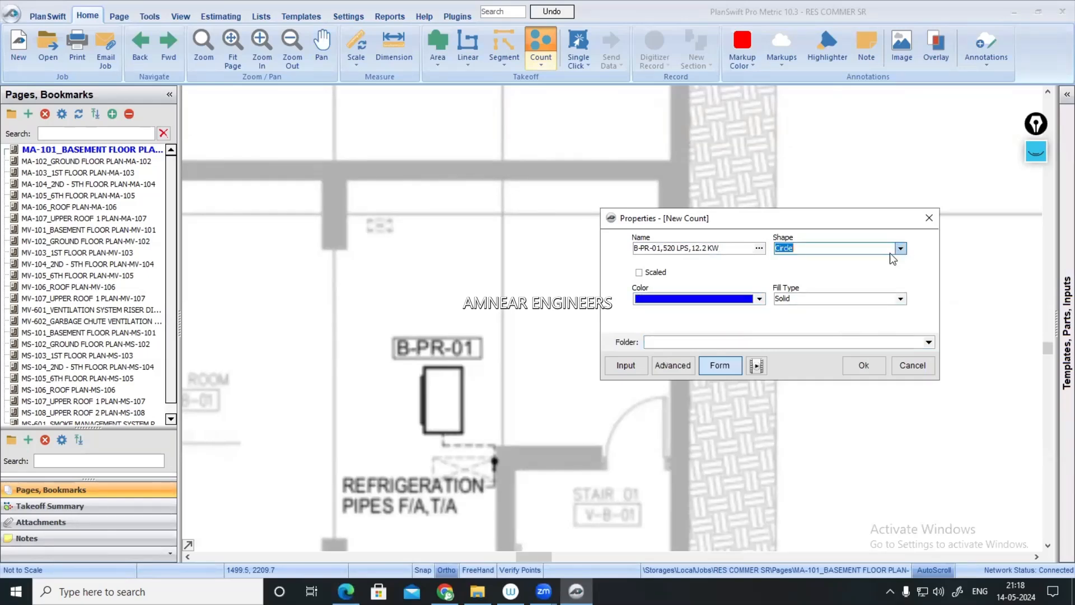
pyautogui.click(900, 249)
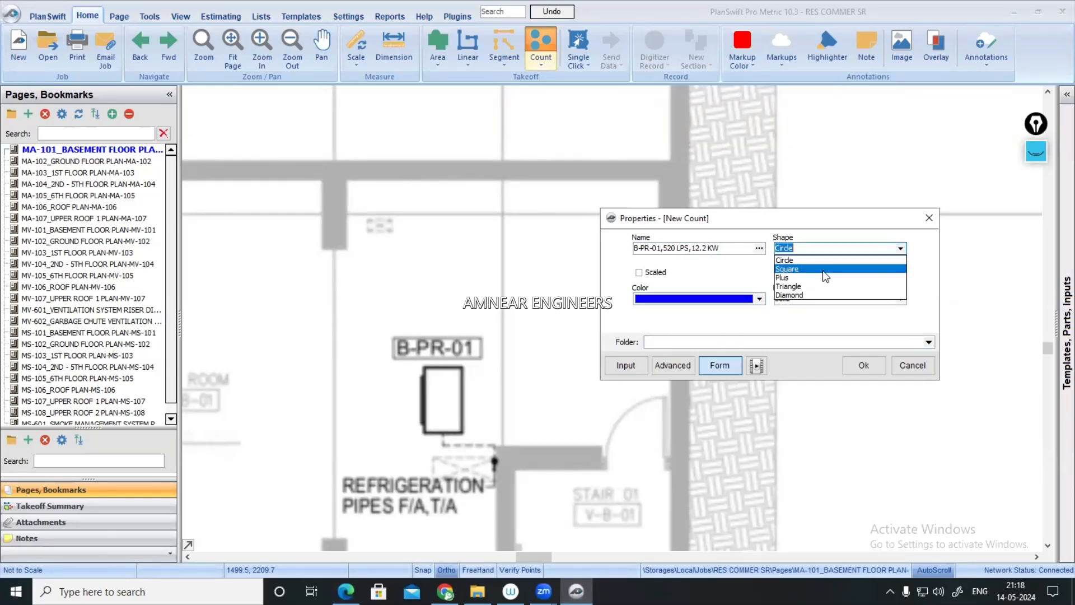
pyautogui.click(790, 268)
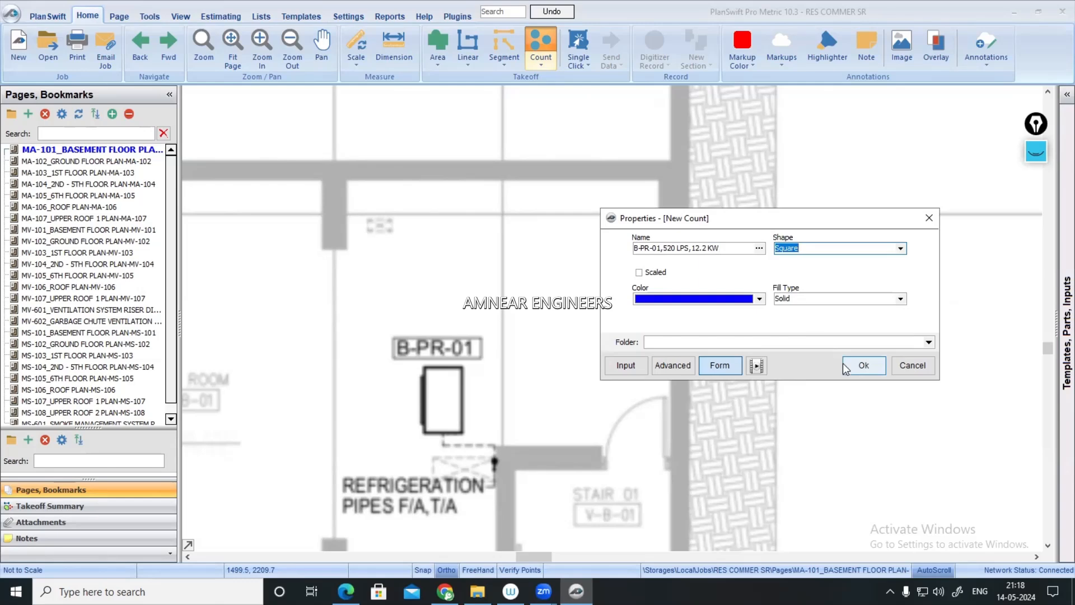
pyautogui.click(863, 365)
# - Count the B-PR-01 unit on the basement plan and stop recording
pyautogui.click(445, 380)
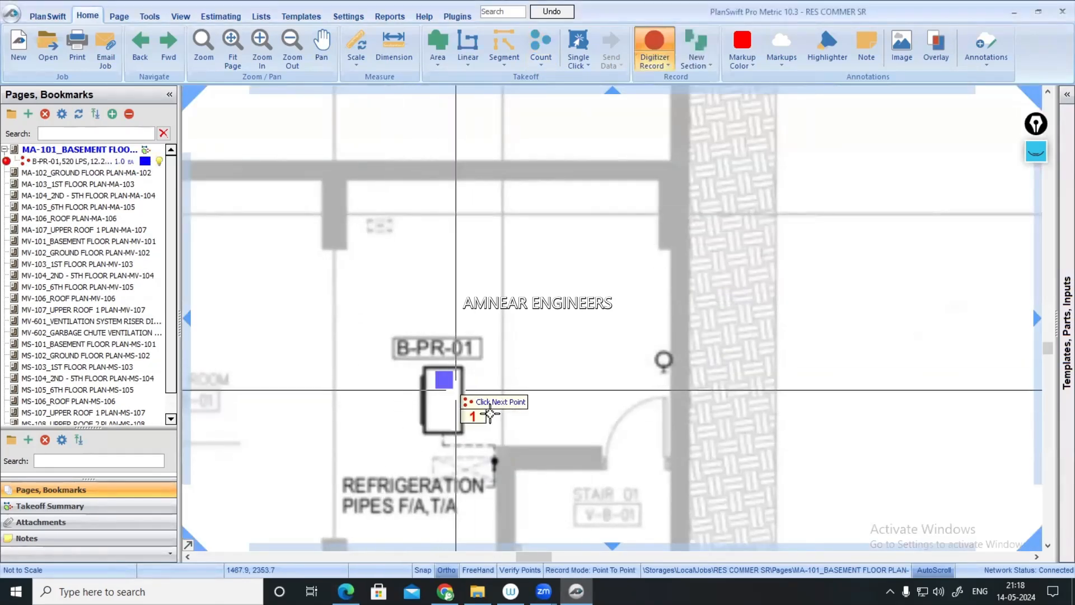
pyautogui.press('Escape')
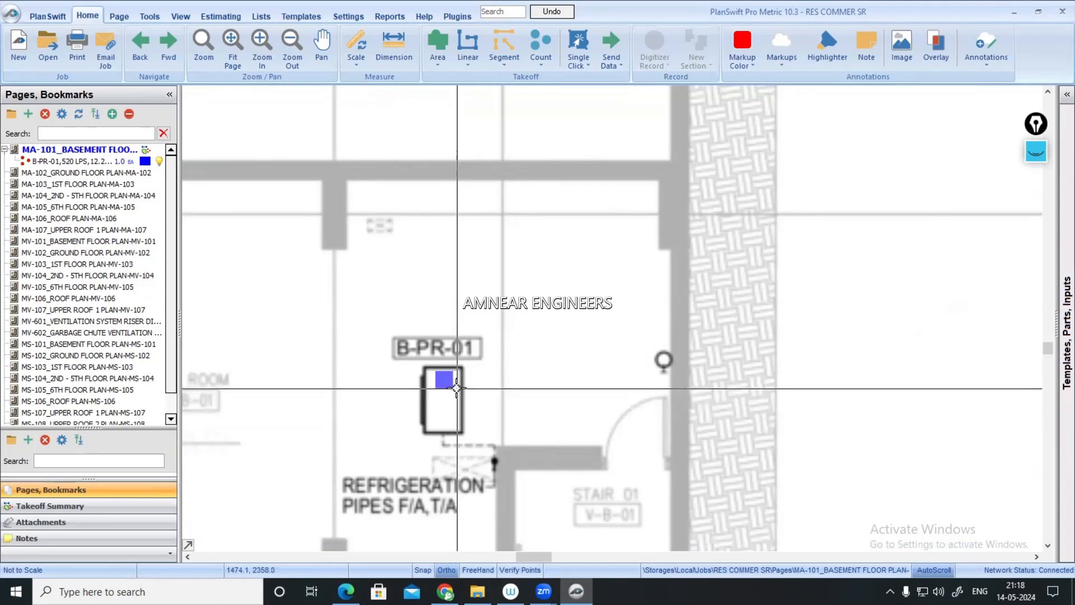
pyautogui.scroll(-5, 457, 388)
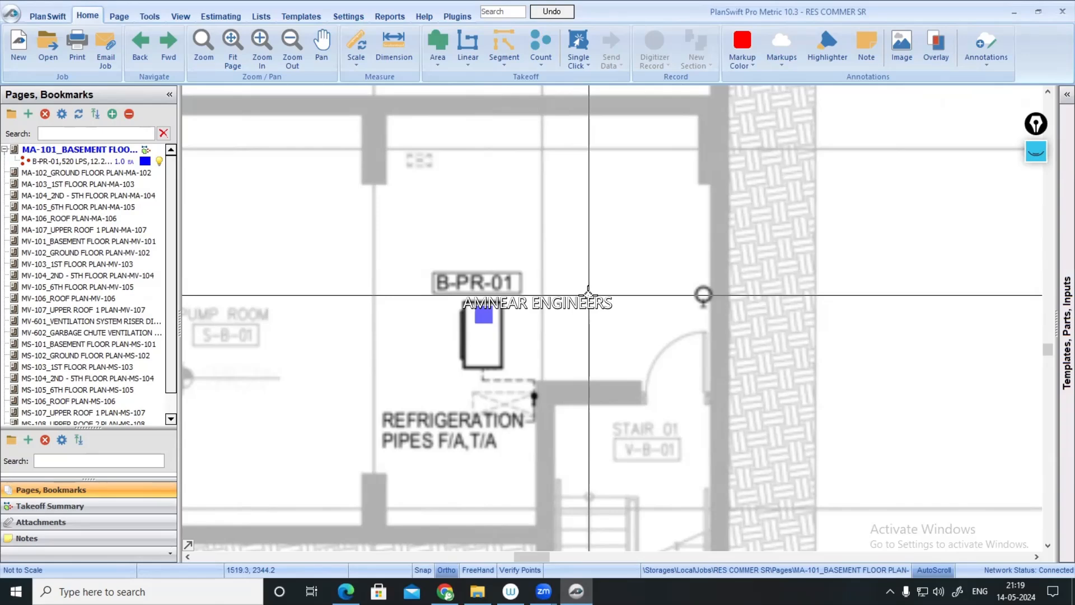
# - Locate the B-PR-01 count item beneath the MA-101 page and its matching marker on the plan
pyautogui.click(120, 161)
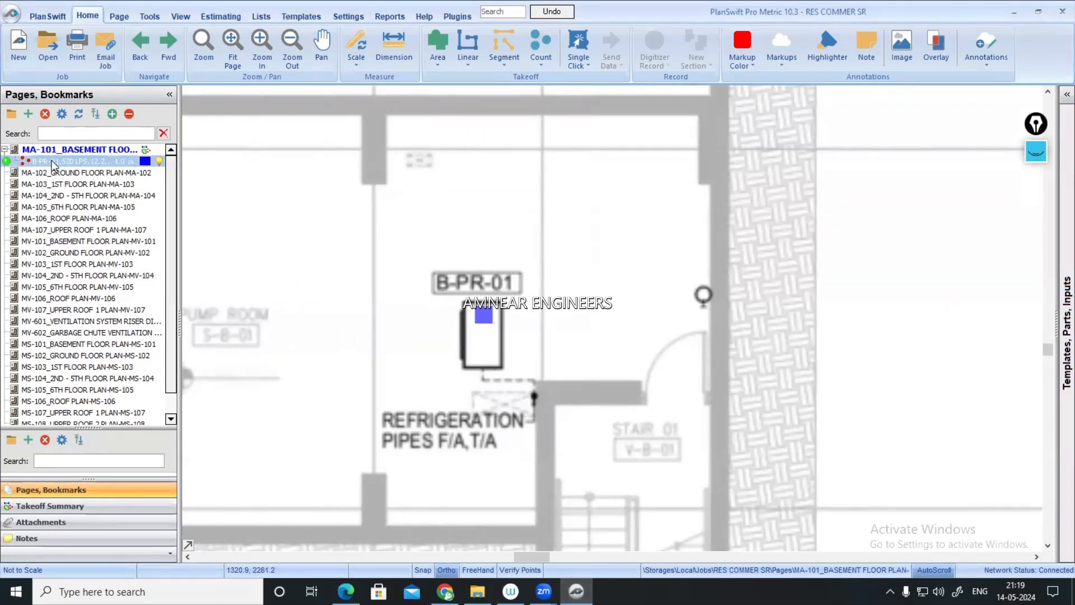
pyautogui.click(484, 315)
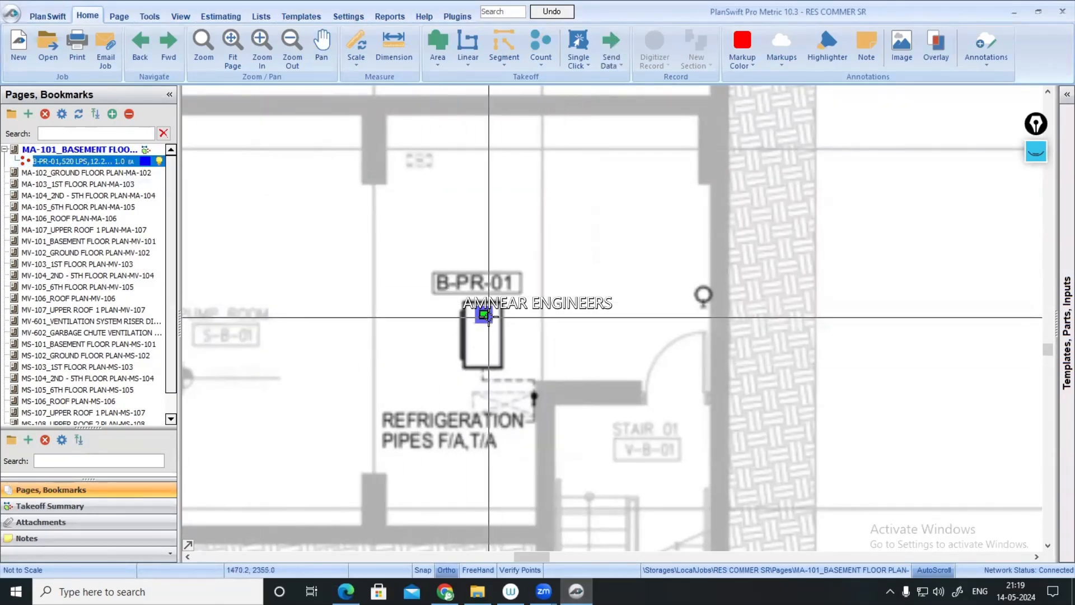
pyautogui.click(245, 349)
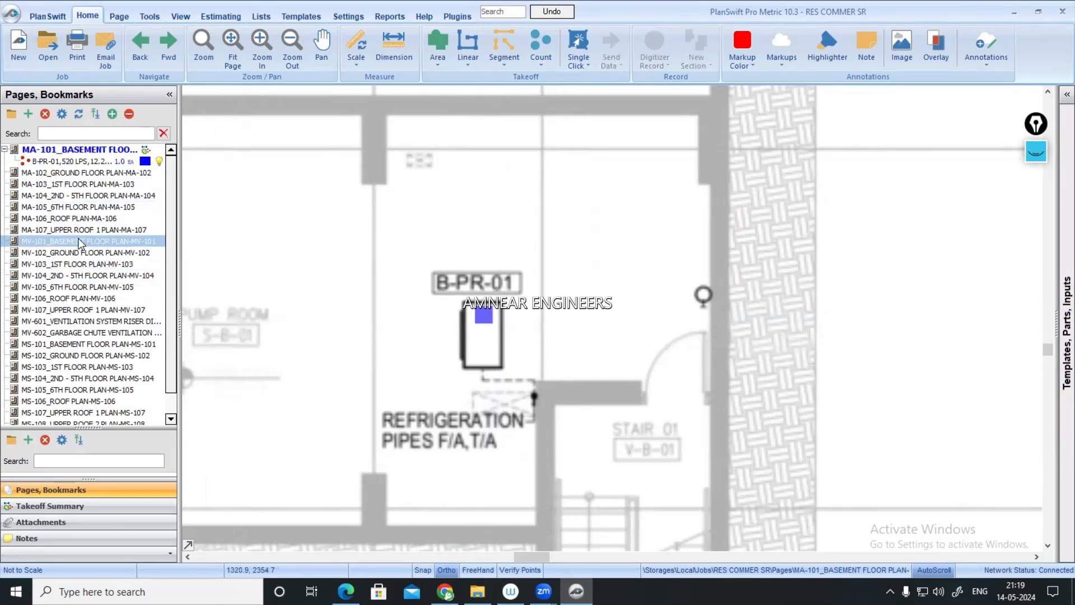
pyautogui.click(66, 163)
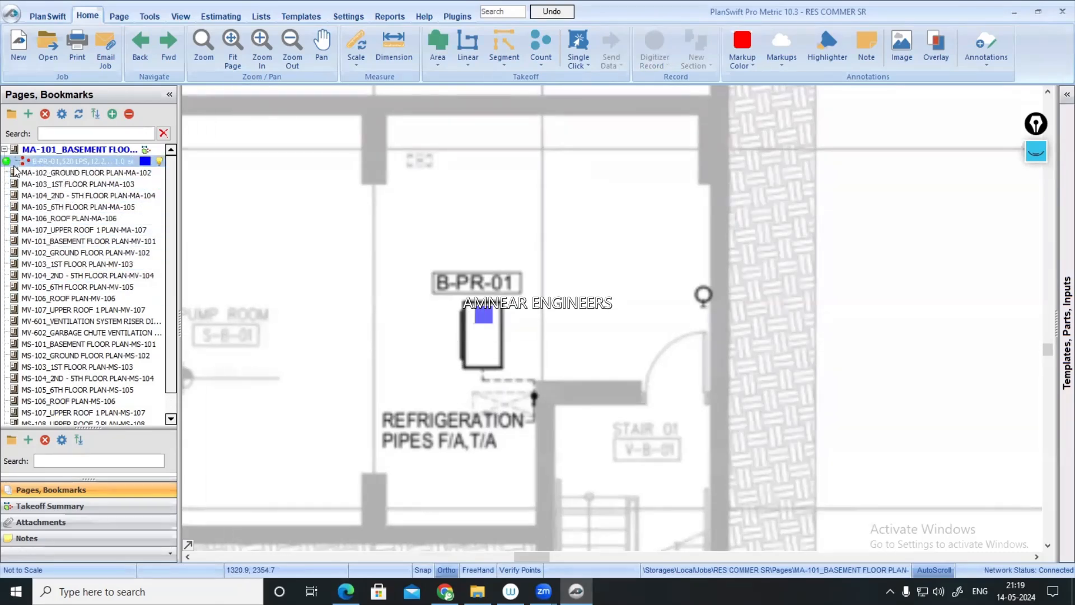
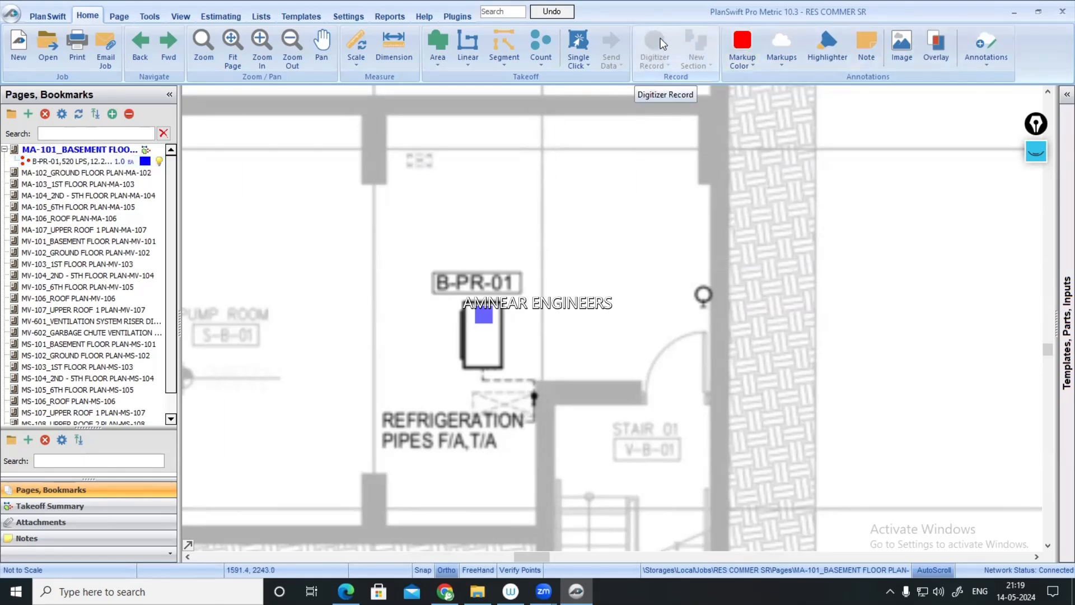
# - Resume recording the B-PR-01 count, place four more markers above the unit, and stop recording
pyautogui.click(484, 316)
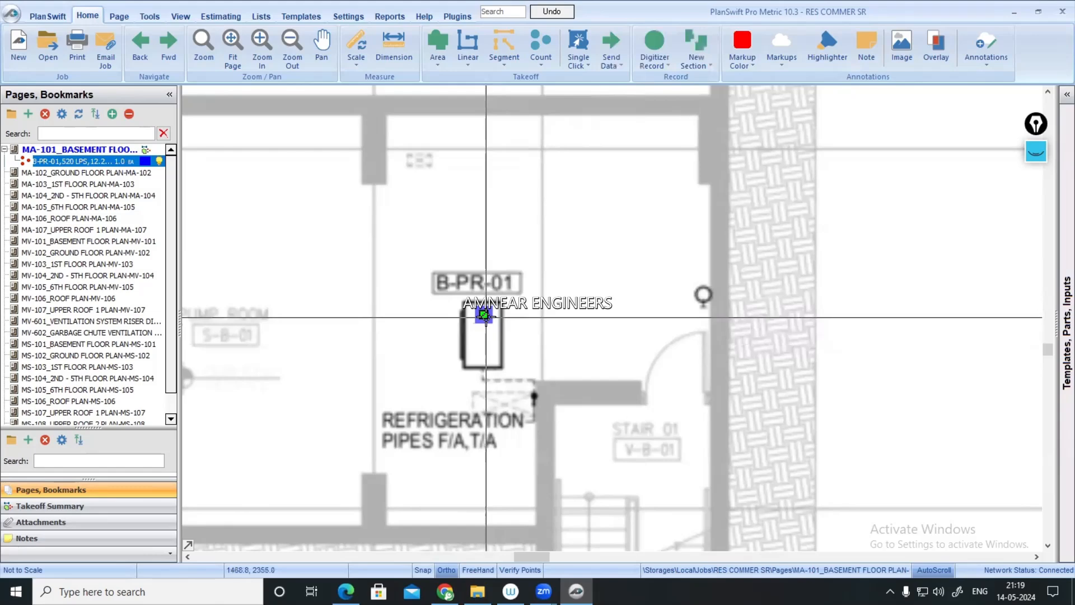
pyautogui.click(653, 45)
pyautogui.click(348, 243)
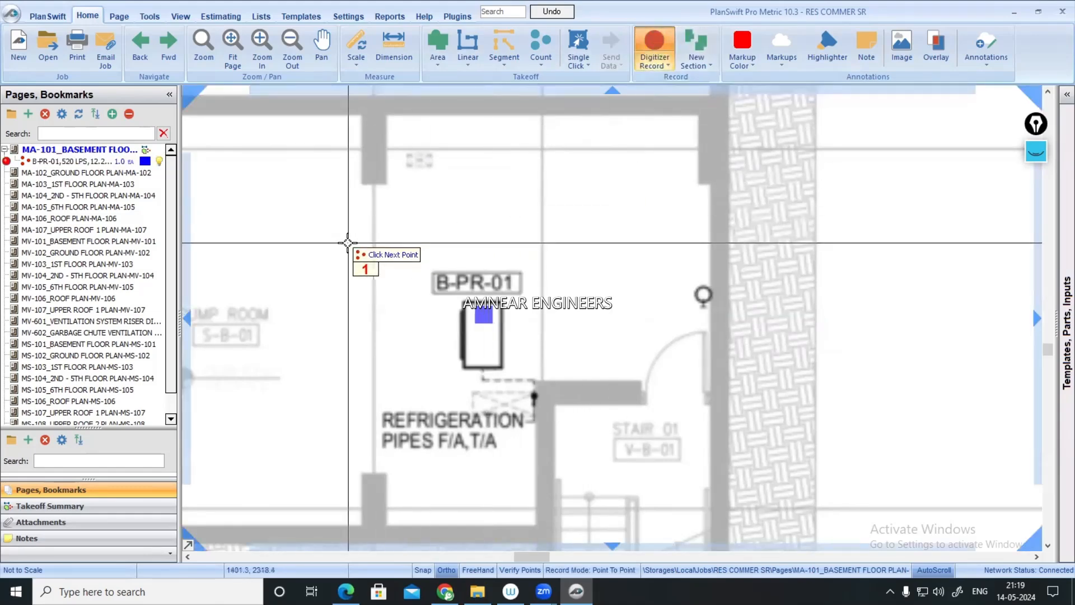
pyautogui.click(383, 218)
pyautogui.click(431, 184)
pyautogui.click(480, 228)
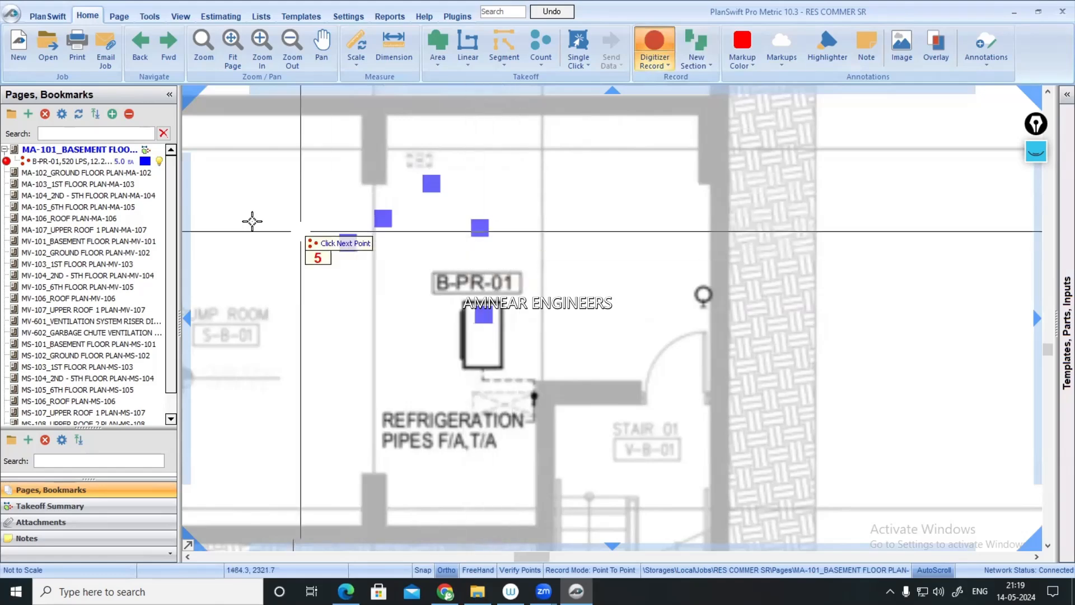
pyautogui.click(94, 163)
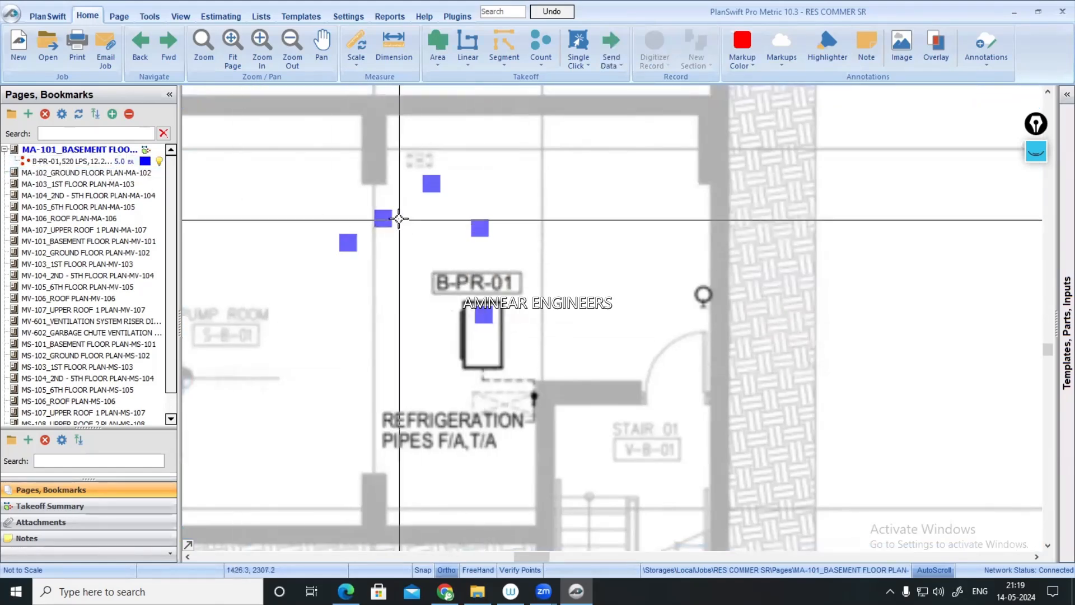
# - Restart recording from the B-PR-01 item in the page list, add three more markers on the plan, and stop
pyautogui.click(115, 162)
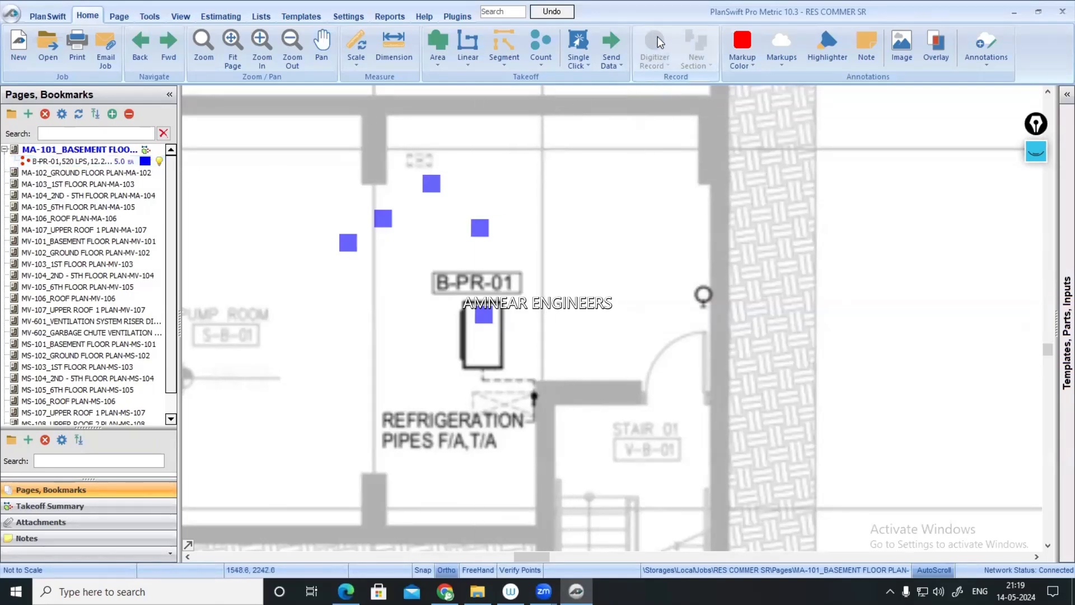
pyautogui.click(7, 161)
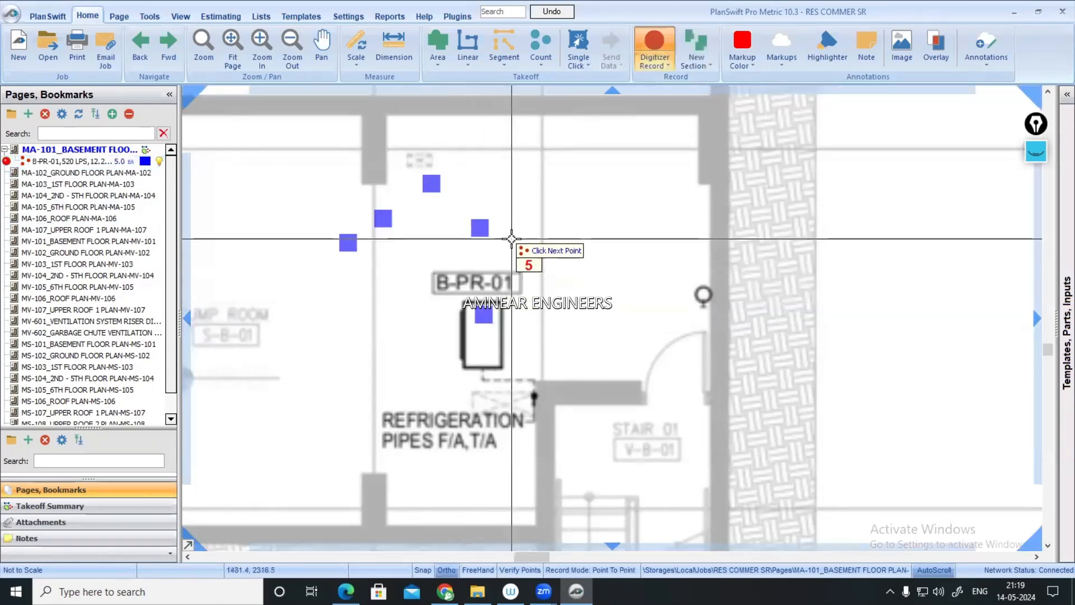
pyautogui.click(511, 239)
pyautogui.click(527, 206)
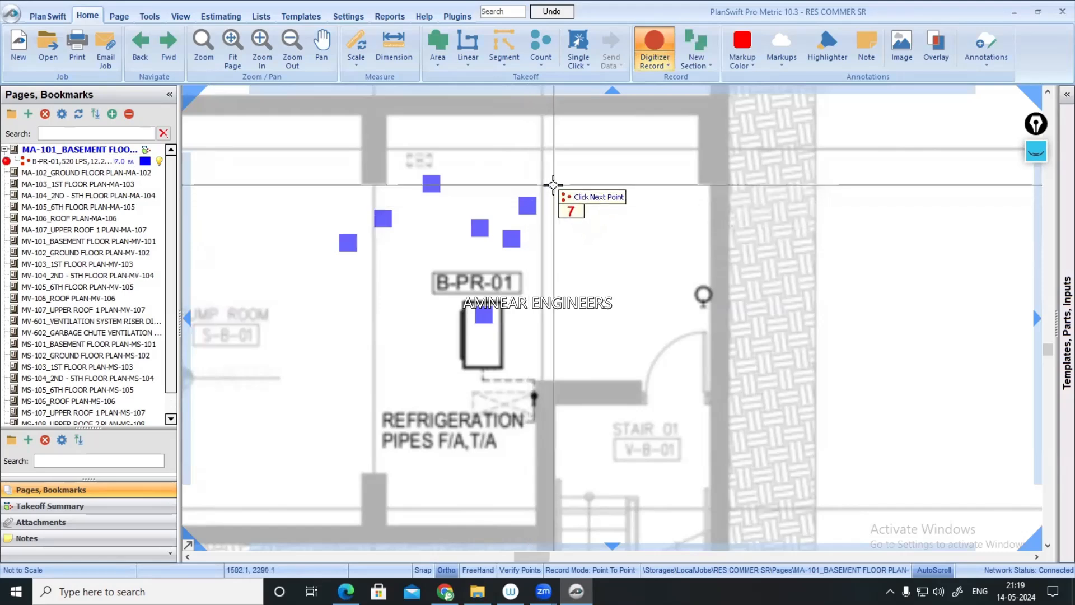
pyautogui.click(553, 185)
pyautogui.press('Escape')
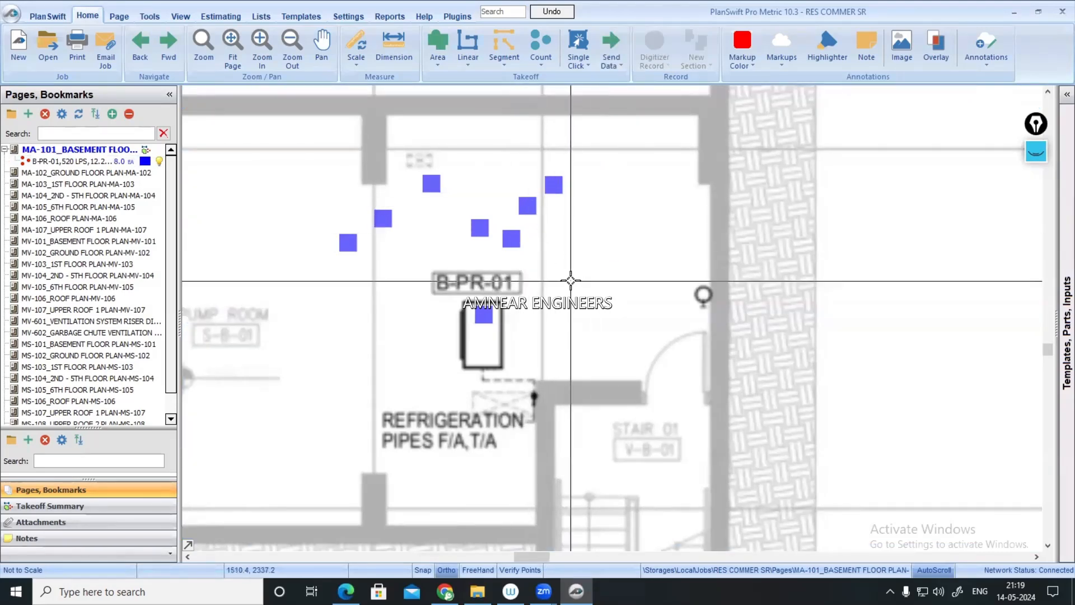
# - Delete the seven extra B-PR-01 count markers above the unit, keeping only the marker on the unit itself
pyautogui.click(347, 241)
pyautogui.press('Delete')
pyautogui.click(377, 218)
pyautogui.press('Delete')
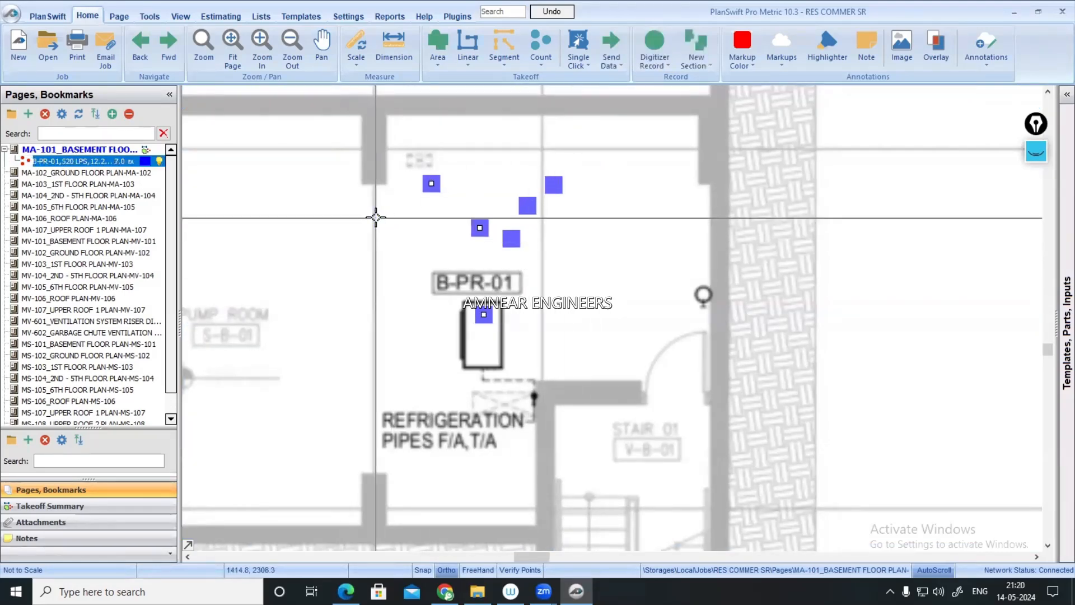
pyautogui.click(431, 183)
pyautogui.press('Delete')
pyautogui.click(480, 228)
pyautogui.press('Delete')
pyautogui.click(511, 239)
pyautogui.press('Delete')
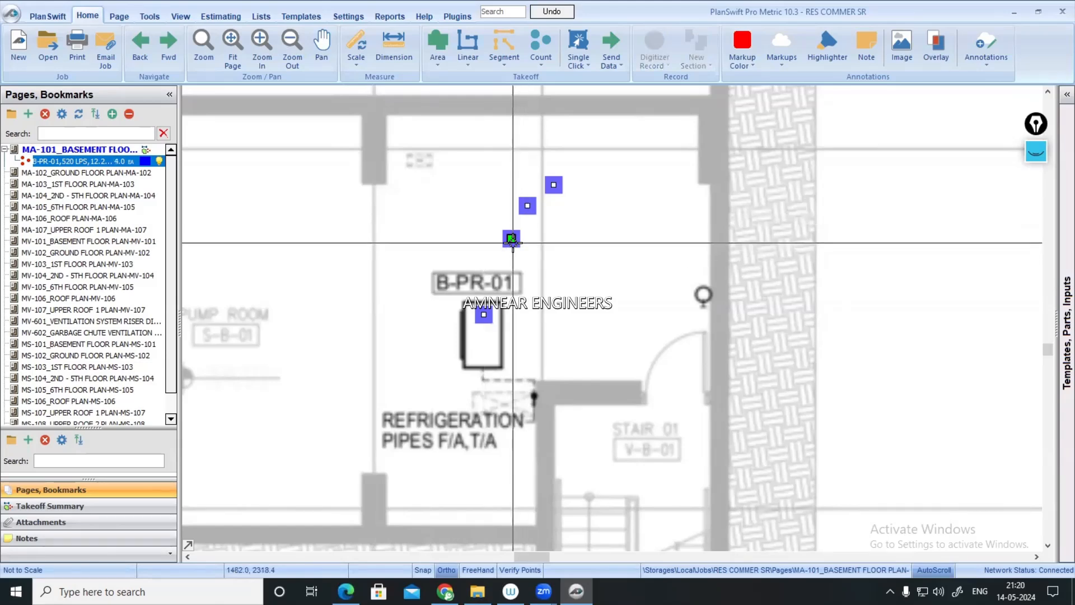
pyautogui.click(524, 204)
pyautogui.press('Delete')
pyautogui.click(553, 185)
pyautogui.press('Delete')
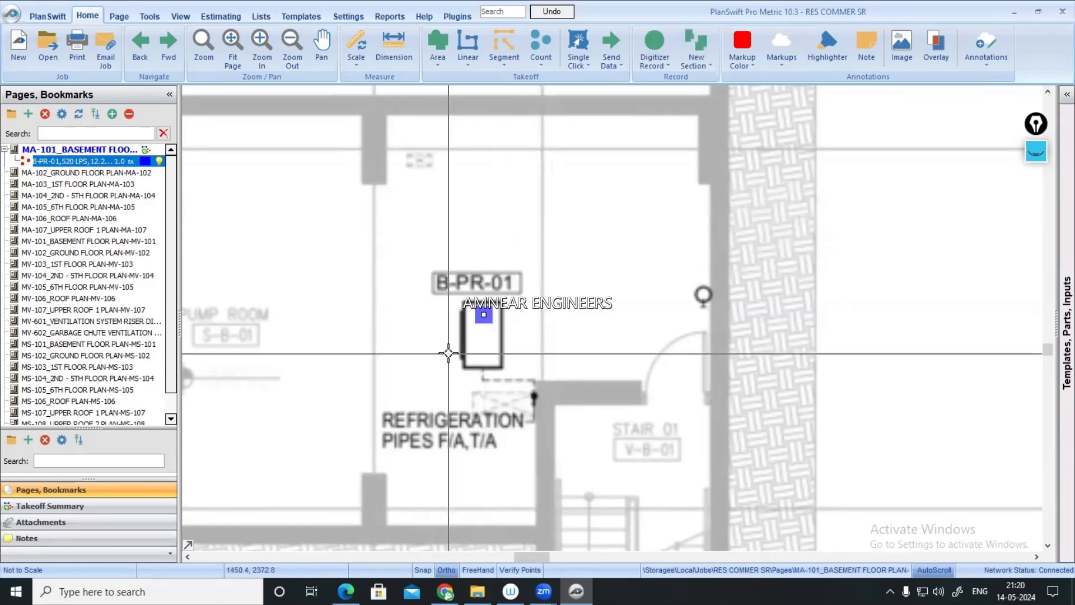
# - Open the properties of the B-PR-01 count and change its color to olive
pyautogui.click(483, 314)
pyautogui.doubleClick(81, 161)
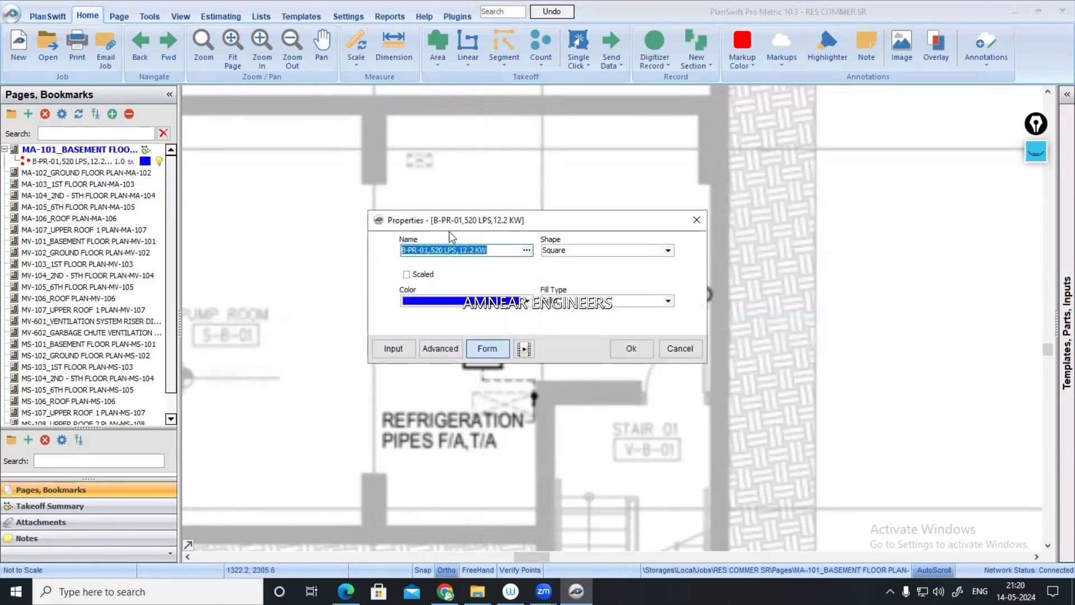
pyautogui.moveTo(518, 224); pyautogui.dragTo(795, 237)
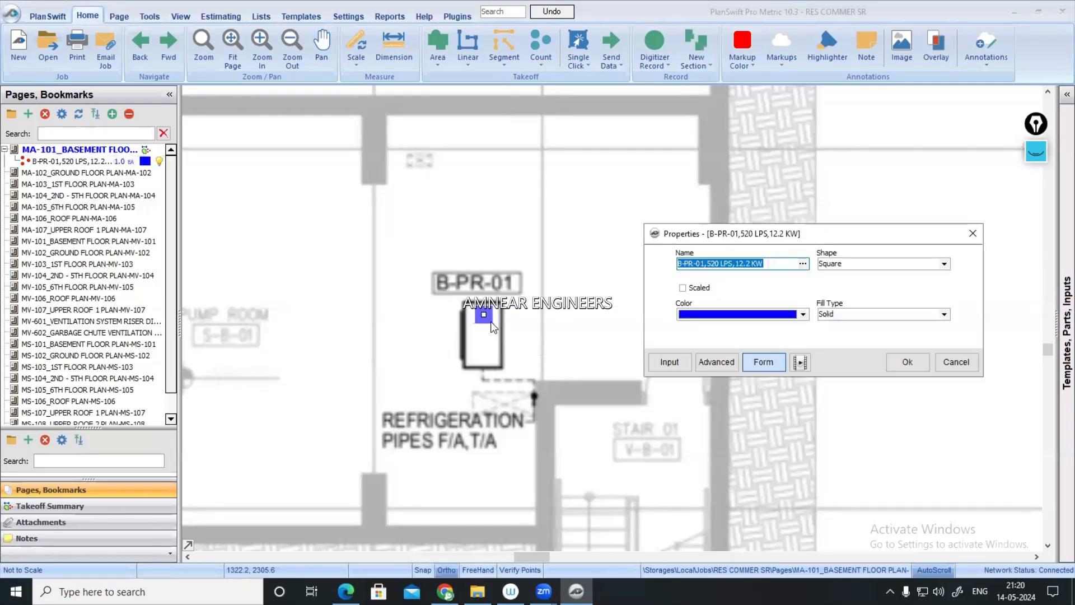
pyautogui.click(803, 314)
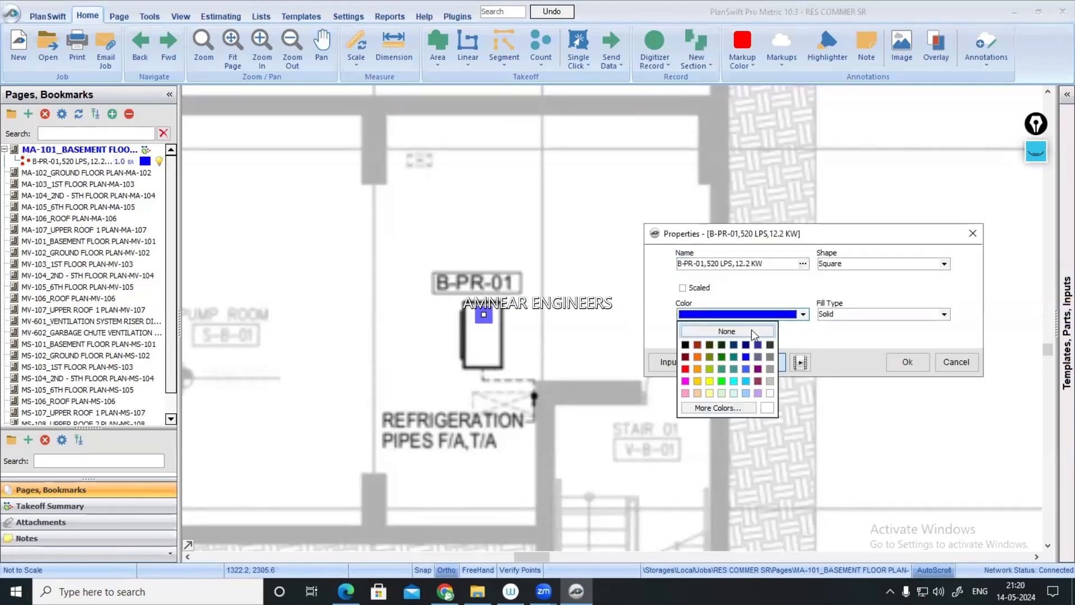
pyautogui.click(708, 357)
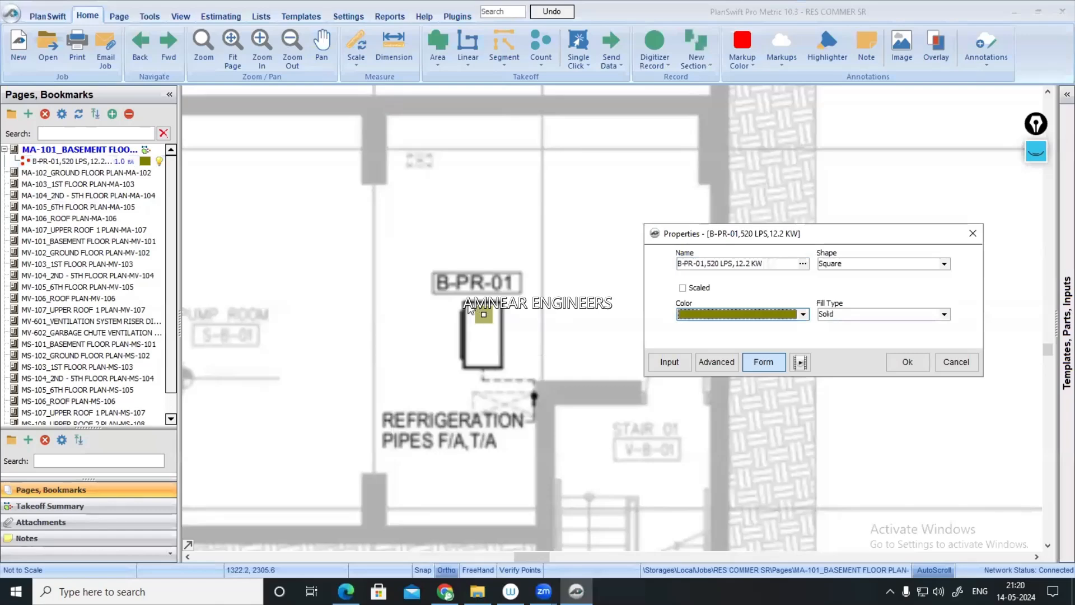
# - Try the Circle and Plus shapes for the B-PR-01 marker, set the shape to Diamond, and accept the properties
pyautogui.click(944, 264)
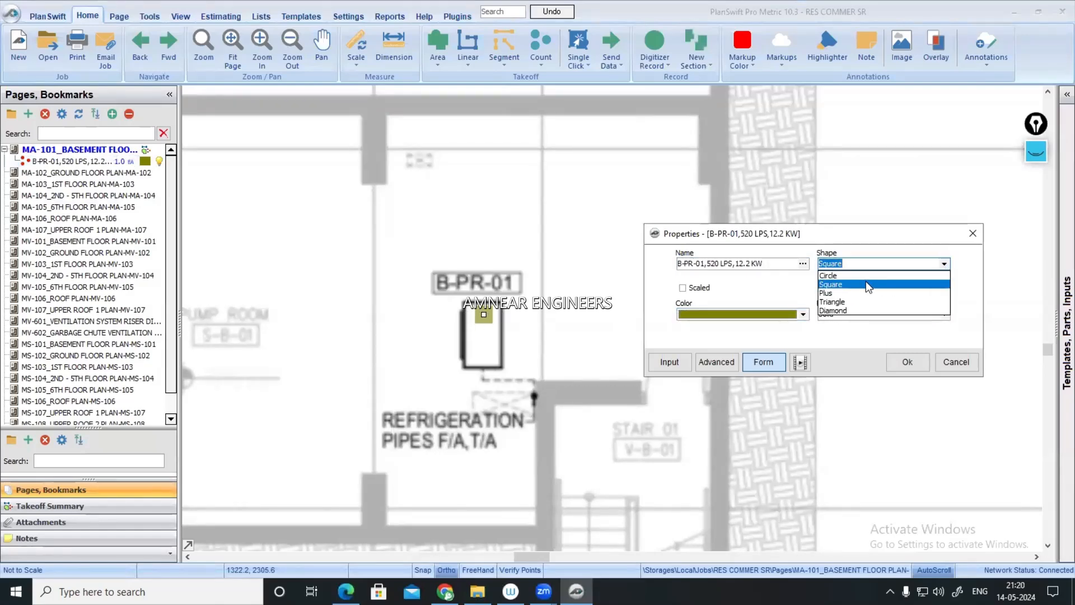
pyautogui.click(856, 276)
pyautogui.click(944, 264)
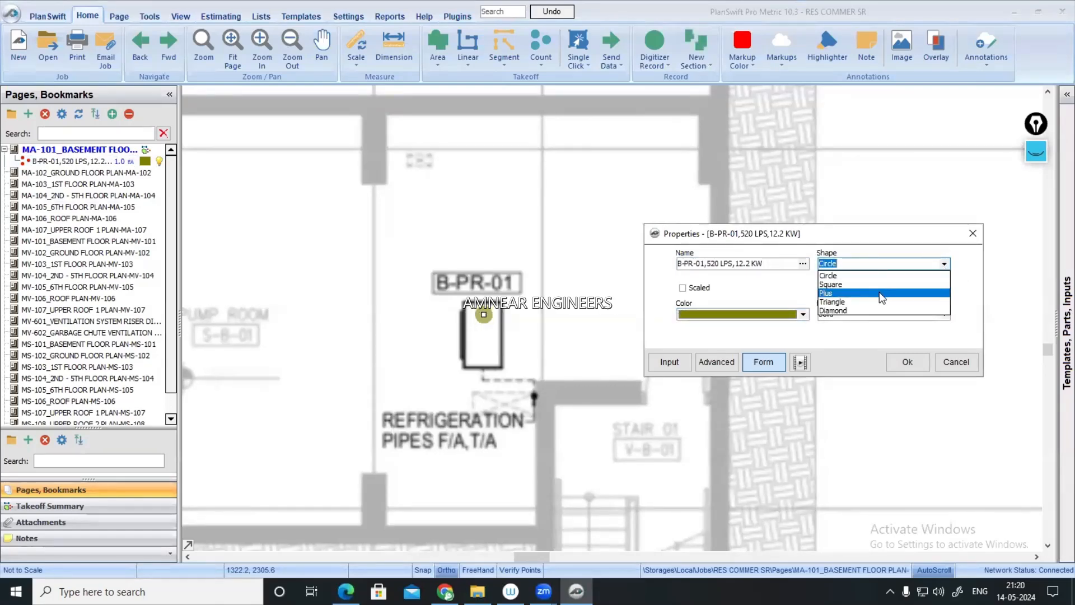
pyautogui.click(879, 293)
pyautogui.click(944, 264)
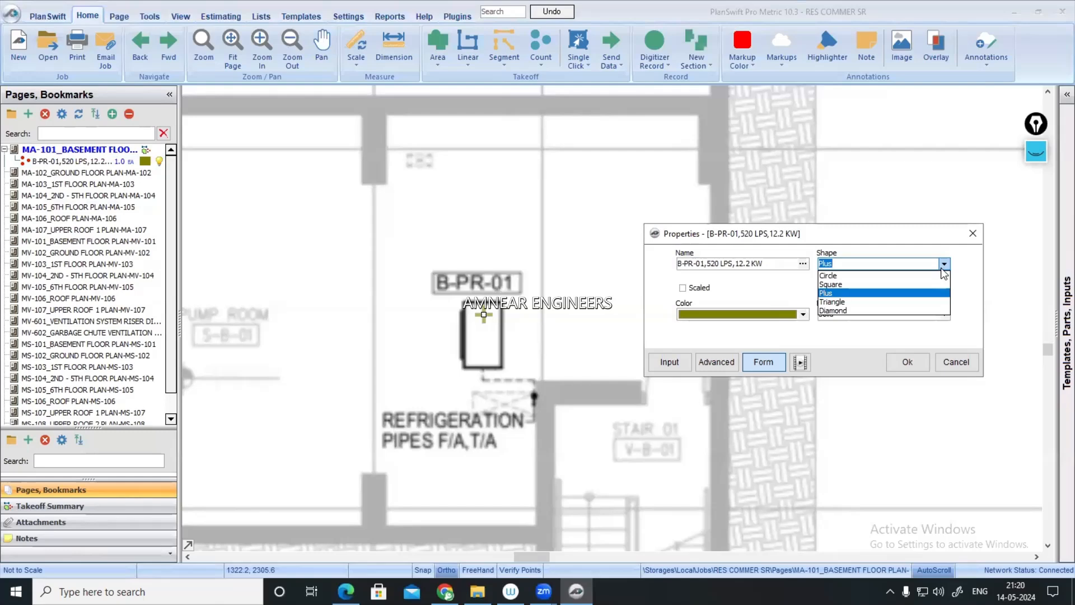
pyautogui.click(848, 310)
pyautogui.click(924, 365)
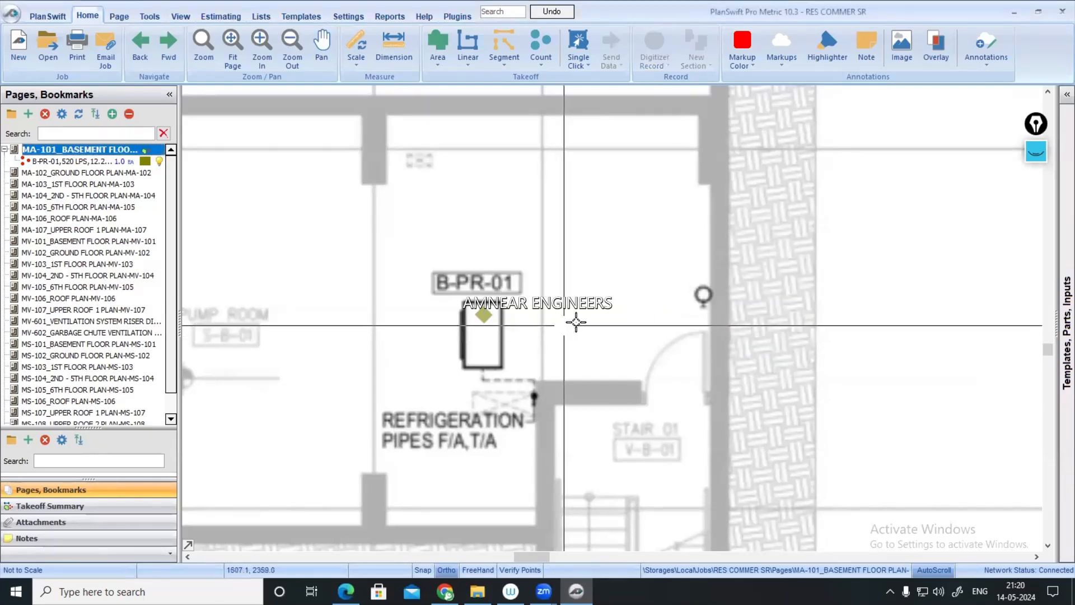
# - Delete the whole B-PR-01 count item from the MA-101 page, including its estimating item
pyautogui.scroll(-3, 563, 332)
pyautogui.scroll(3, 568, 339)
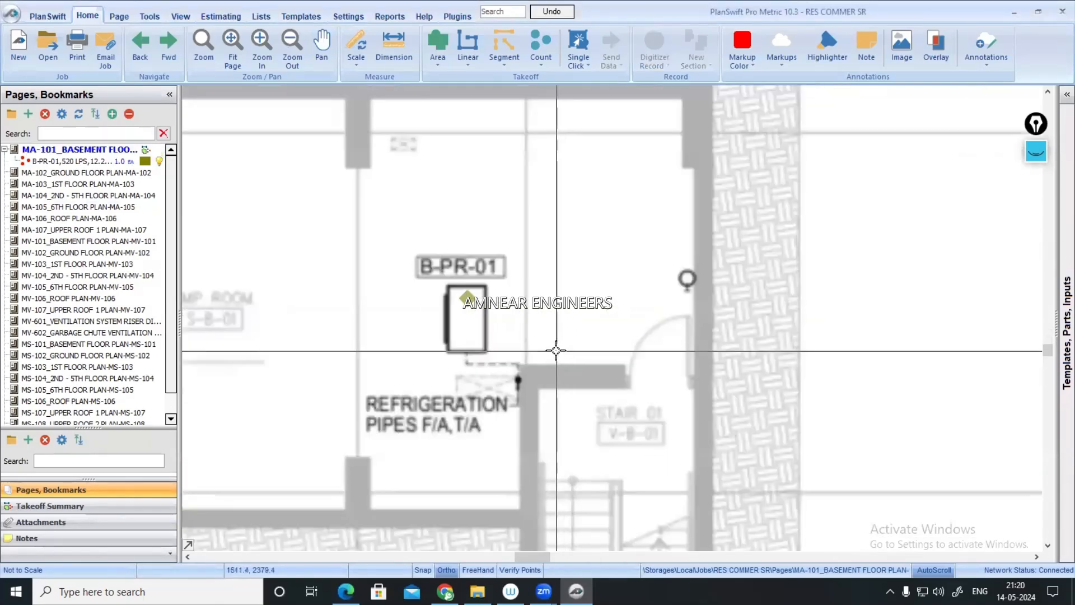
pyautogui.click(74, 161)
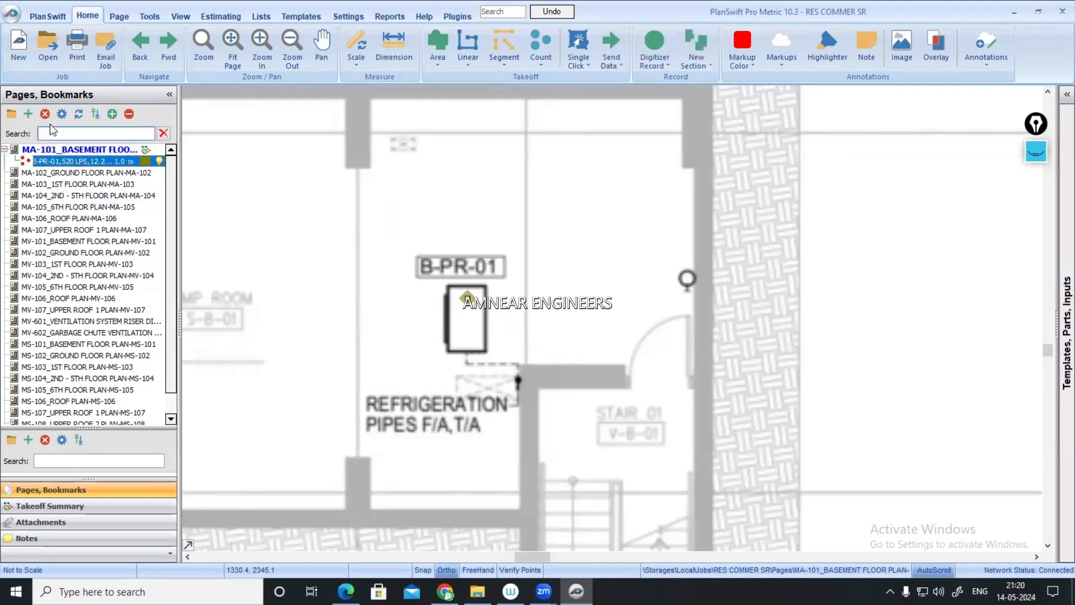
pyautogui.click(48, 116)
pyautogui.click(577, 302)
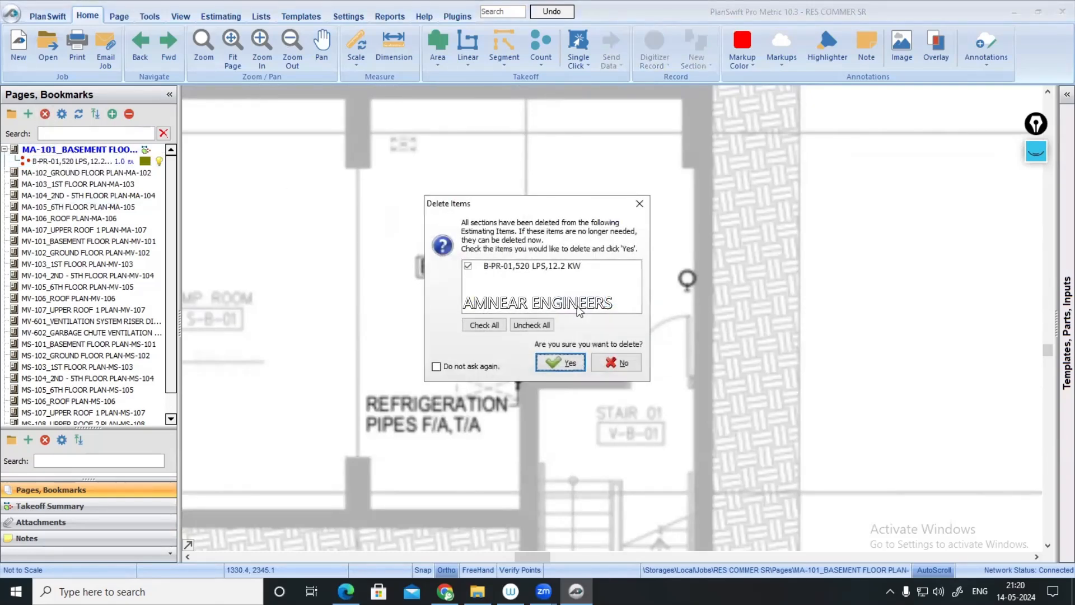
pyautogui.click(562, 361)
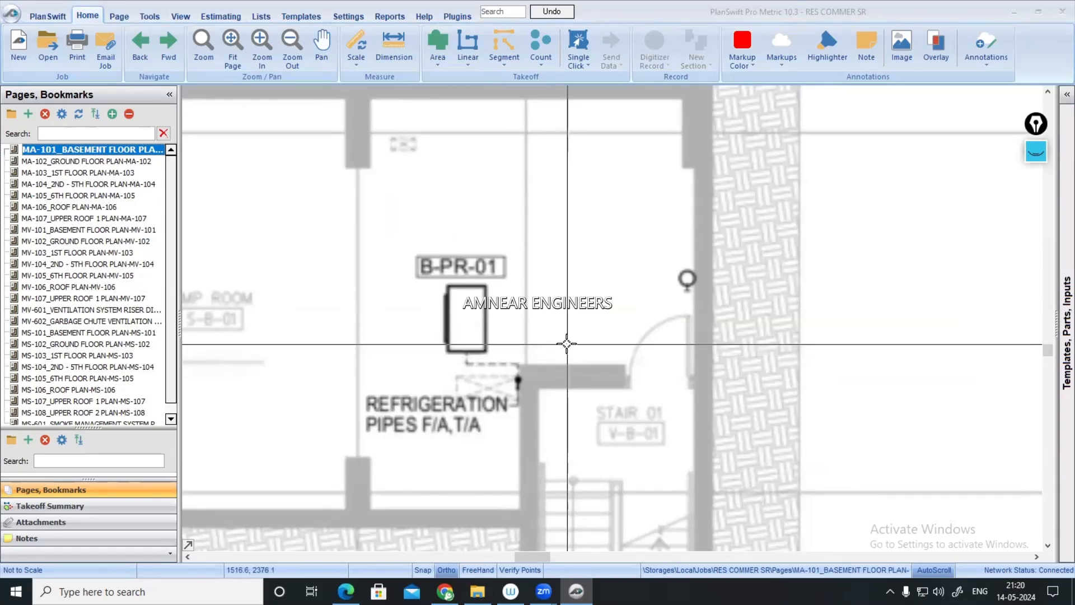
# - Create a new count named "B-PR-01, 12.2 KW, 520 LPS", mark the B-PR-01 unit on the basement plan, and stop recording
pyautogui.click(549, 40)
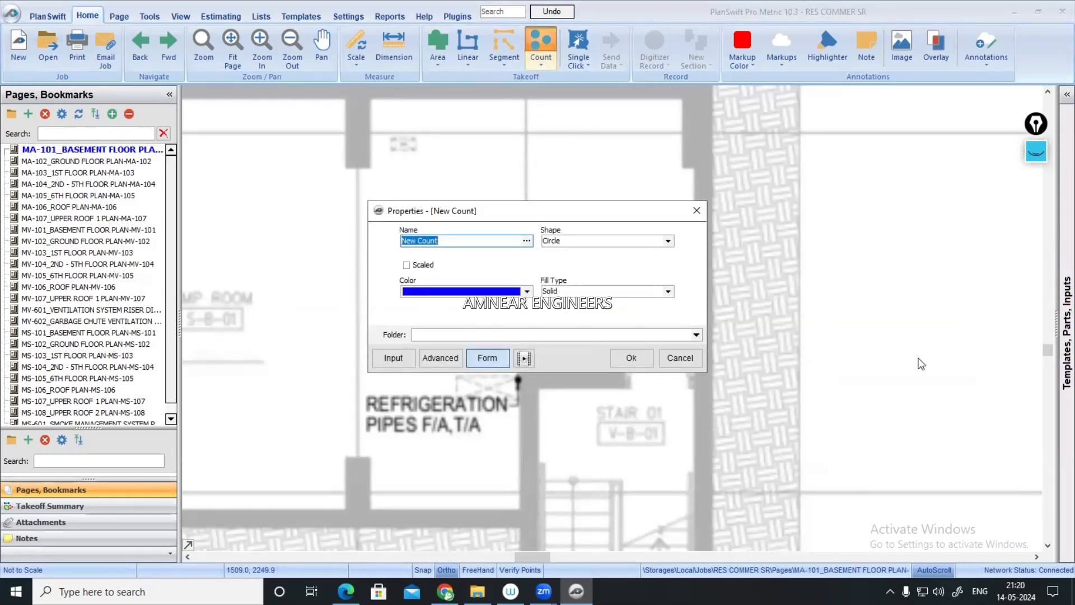
pyautogui.write('B')
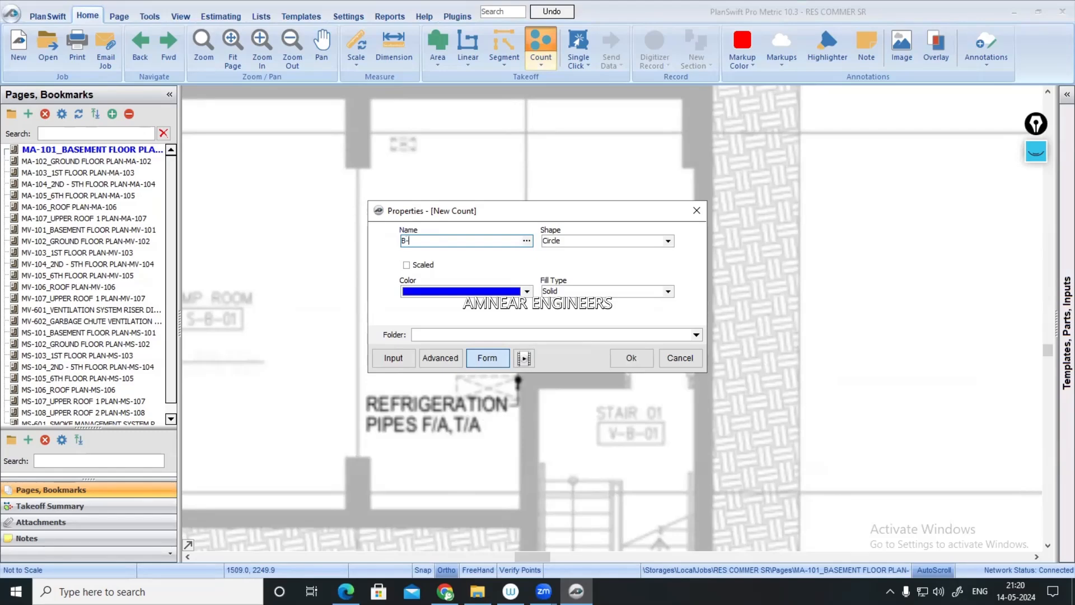
pyautogui.write('-PR-01, 12.2 KW, 520 LPS')
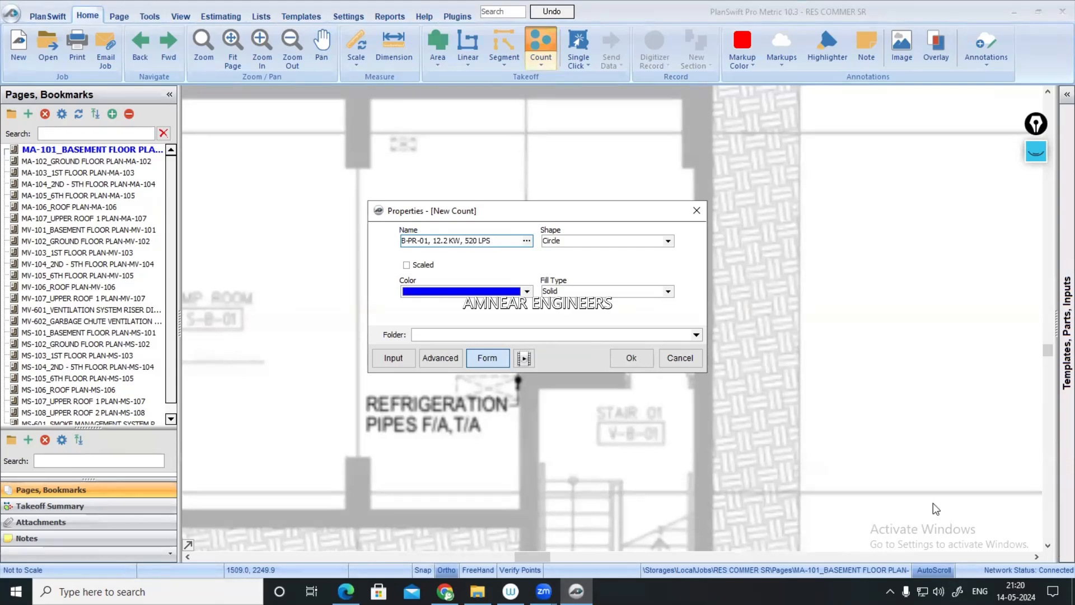
pyautogui.click(638, 360)
pyautogui.click(553, 295)
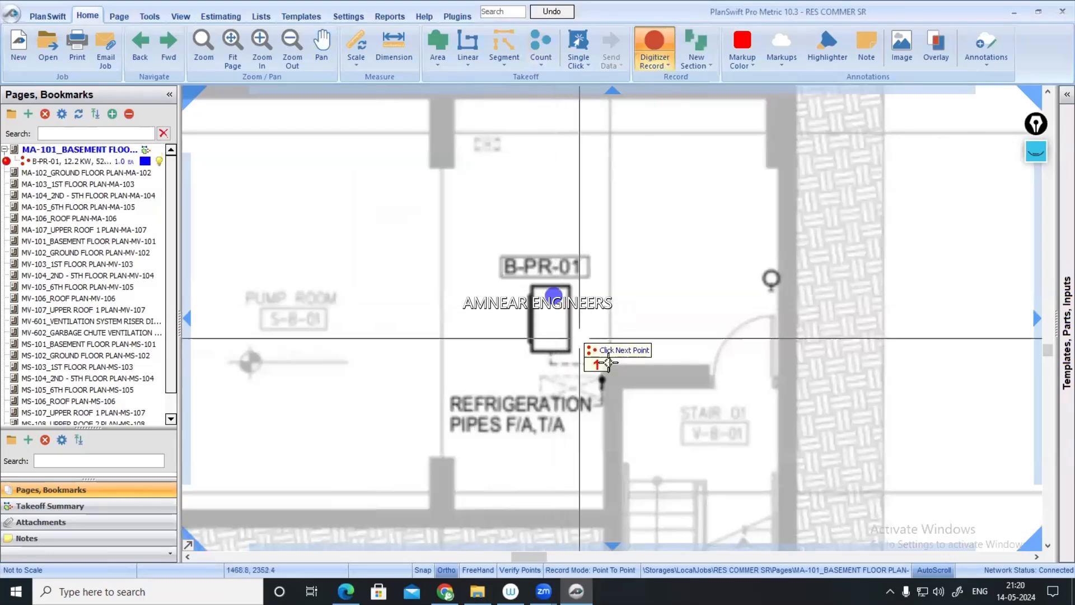
pyautogui.press('Escape')
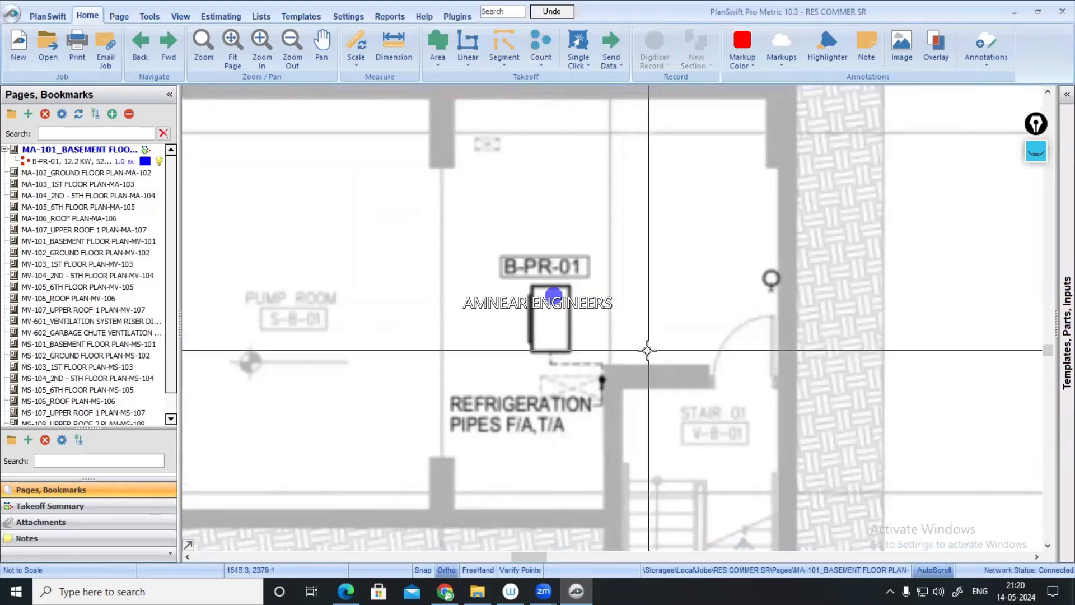
pyautogui.scroll(-3, 553, 296)
pyautogui.scroll(-5, 557, 295)
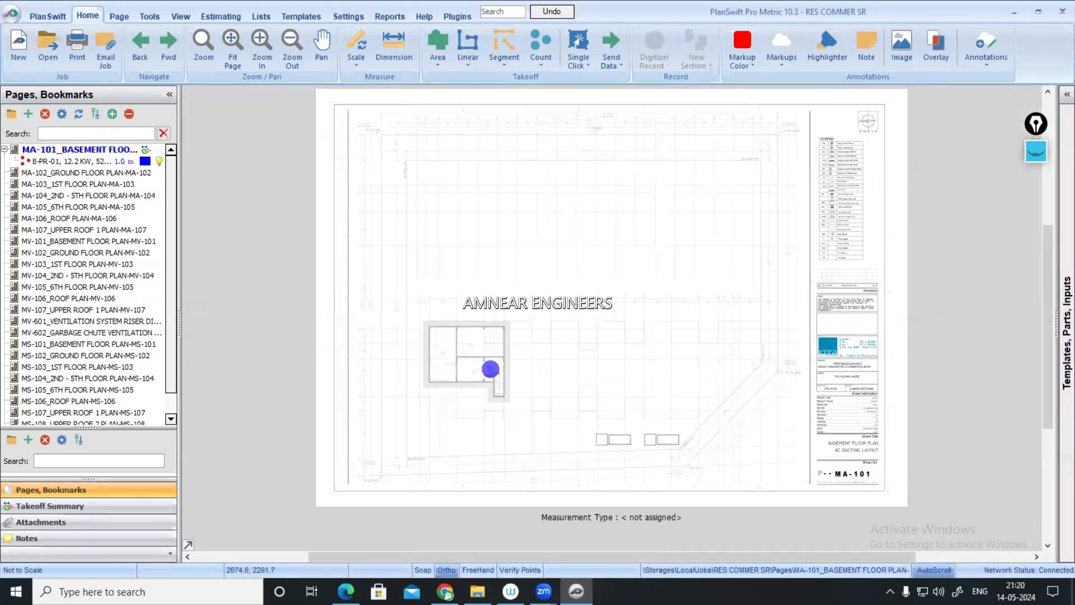
pyautogui.scroll(3, 515, 134)
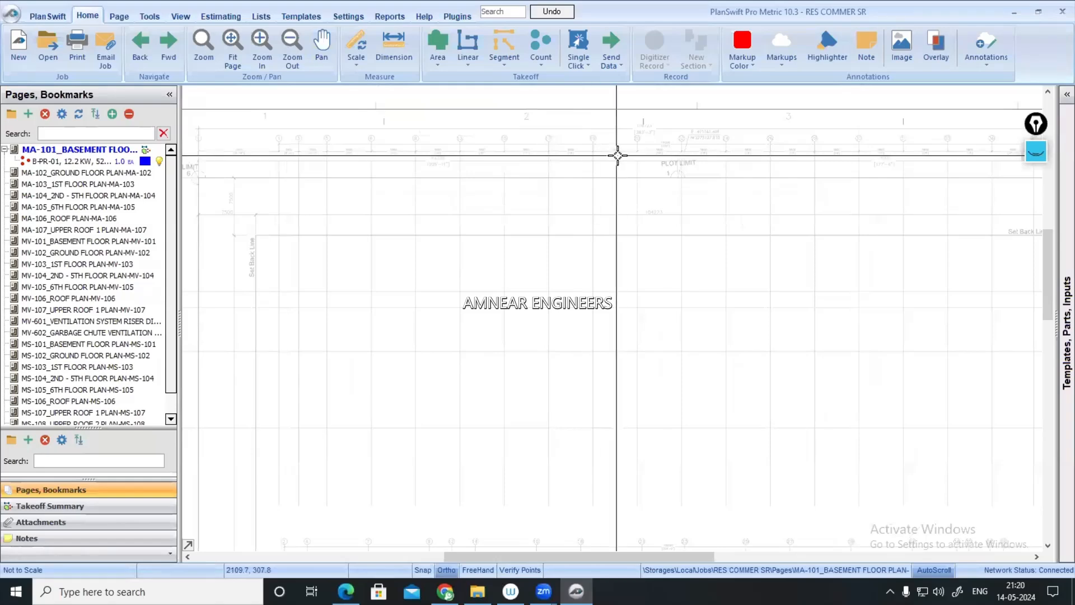
pyautogui.scroll(-3, 618, 167)
pyautogui.scroll(6, 546, 406)
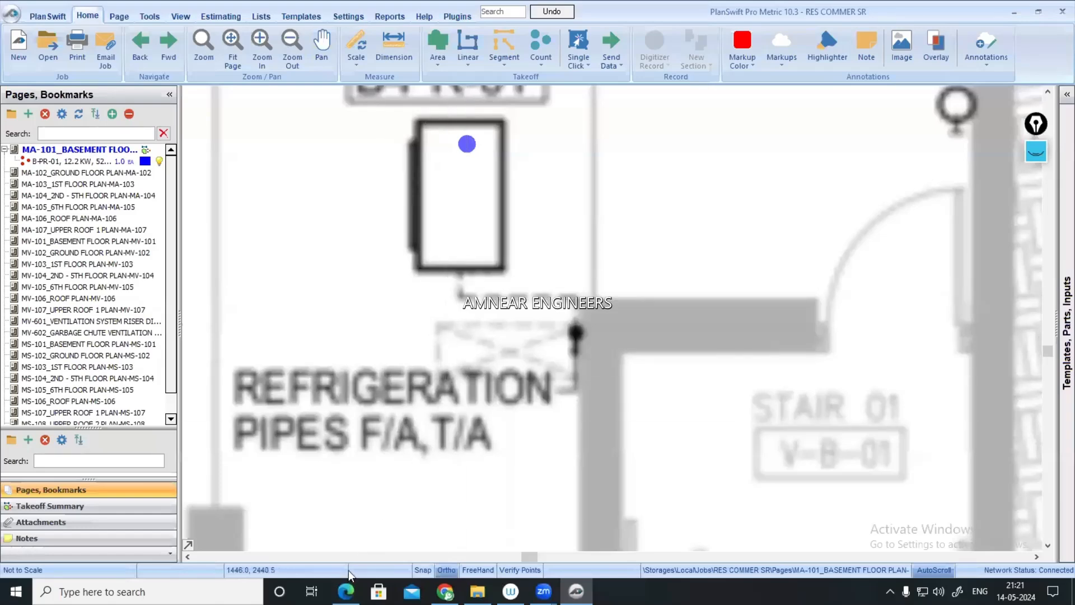
# - Switch to the M-101 mechanical schedule in Edge and look up the reference and location of the VRF outdoor unit serving B-PR-01
pyautogui.click(346, 591)
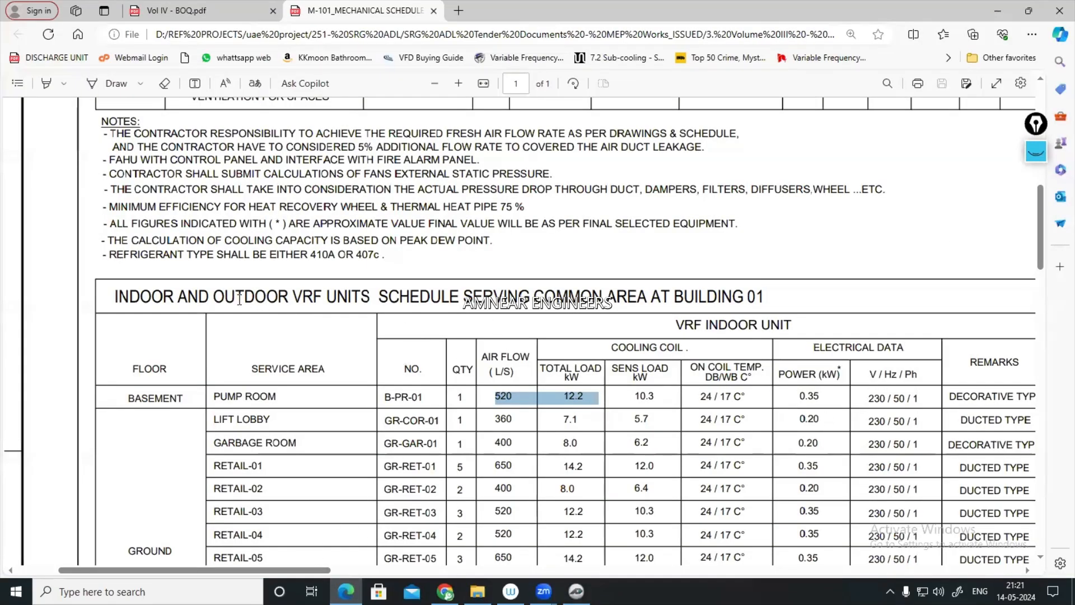
pyautogui.moveTo(213, 297); pyautogui.dragTo(359, 297)
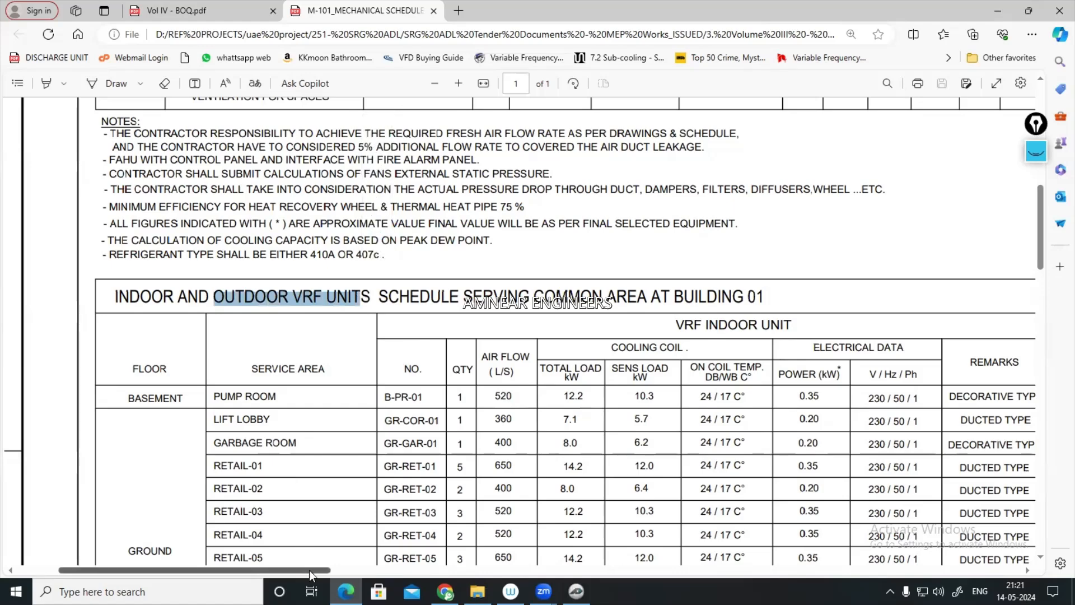
pyautogui.moveTo(309, 571); pyautogui.dragTo(335, 573)
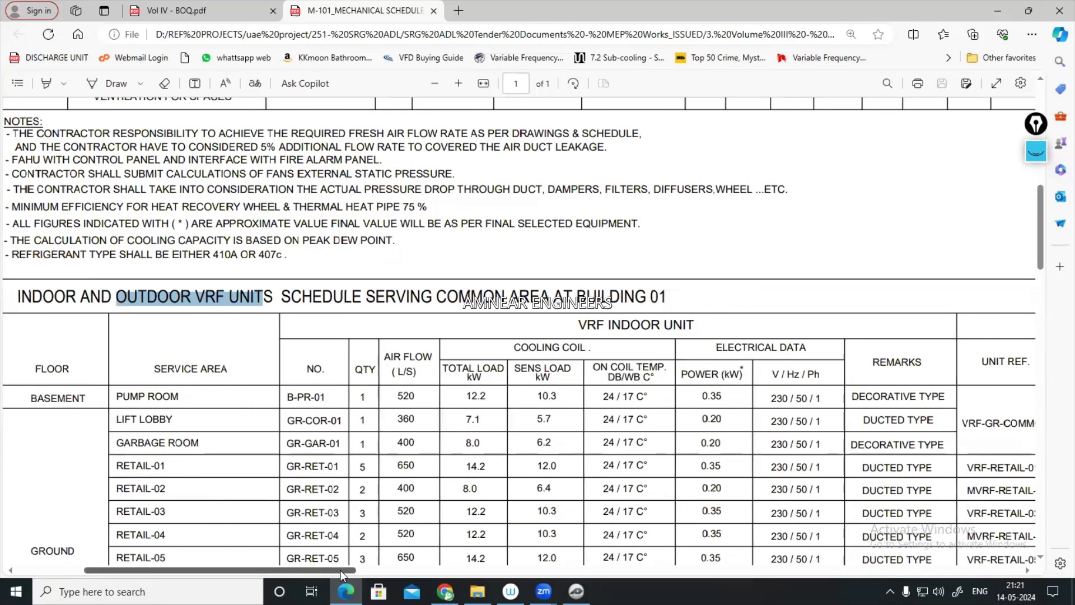
pyautogui.moveTo(343, 574); pyautogui.dragTo(494, 573)
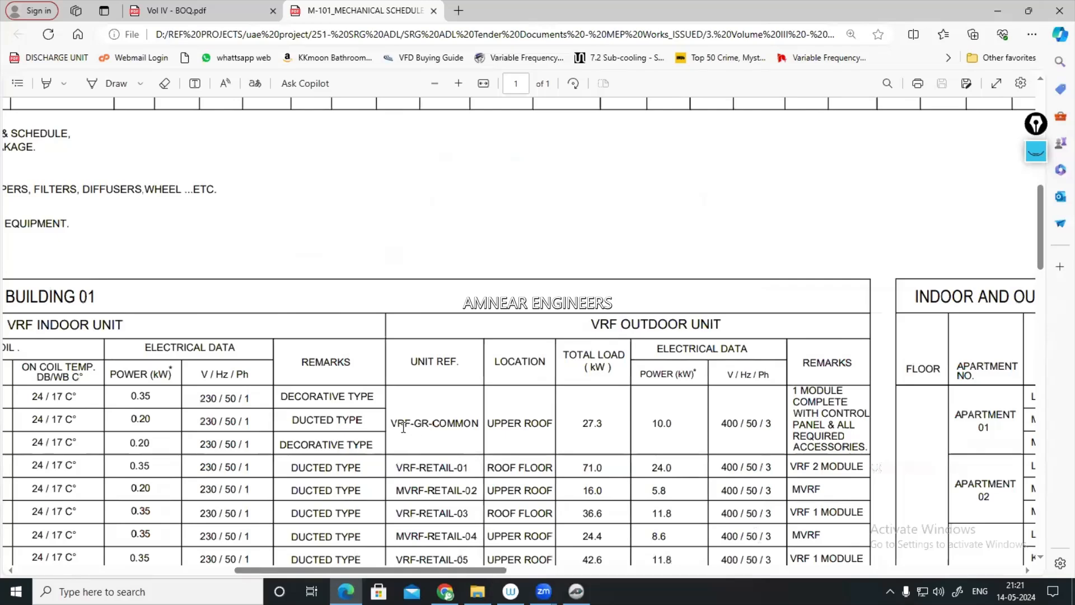
pyautogui.moveTo(392, 423); pyautogui.dragTo(469, 424)
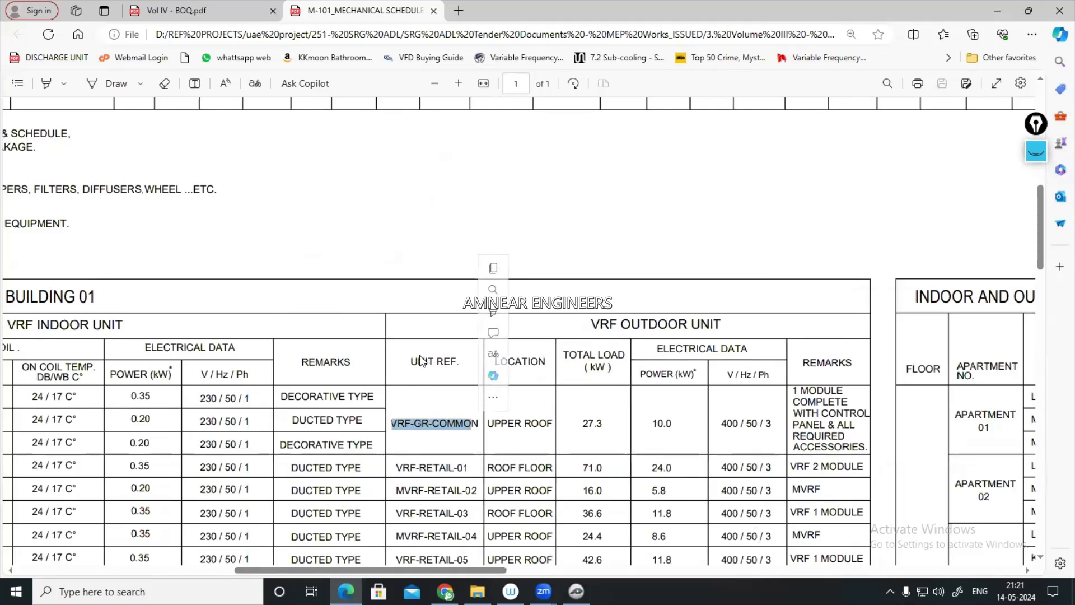
pyautogui.click(414, 407)
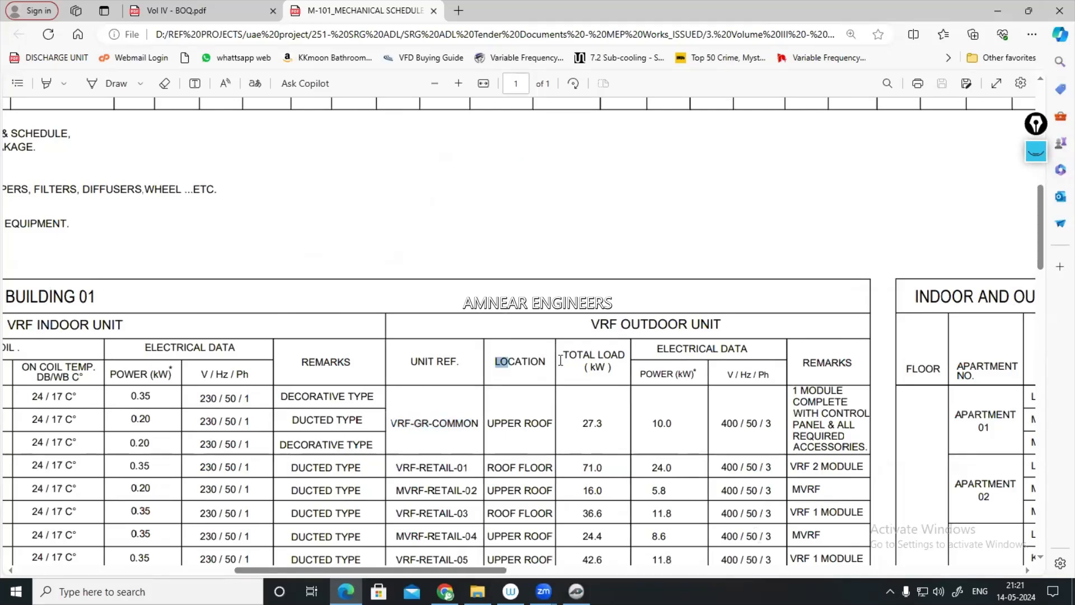
pyautogui.moveTo(487, 423); pyautogui.dragTo(545, 424)
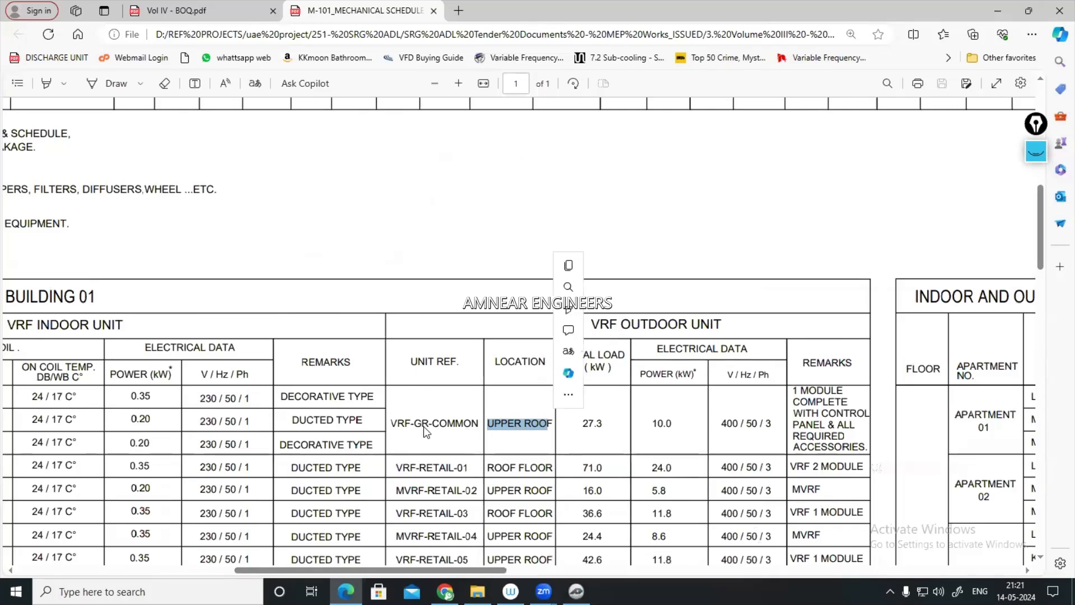
pyautogui.moveTo(392, 423); pyautogui.dragTo(476, 425)
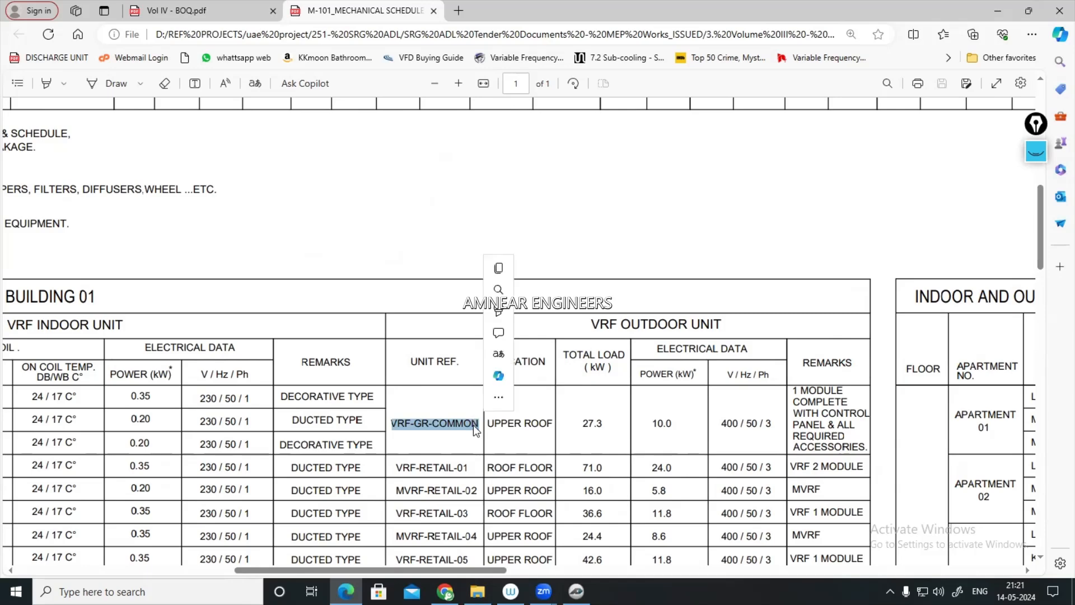
# - Return to PlanSwift, open the MA-107 upper roof 1 plan, and locate the VRF GR-COMMON outdoor unit
pyautogui.click(576, 591)
pyautogui.click(79, 152)
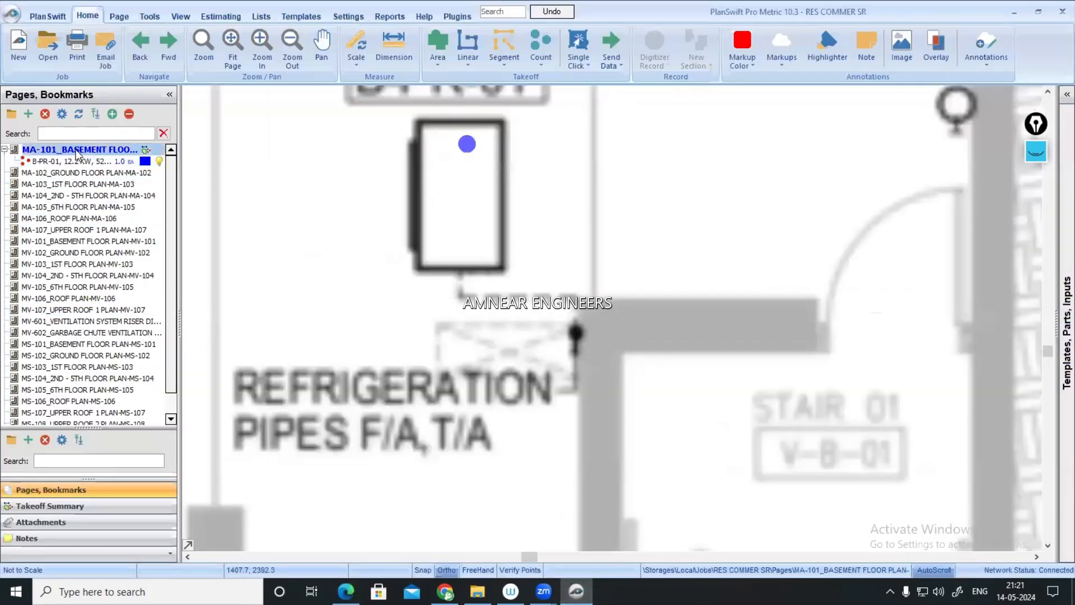
pyautogui.click(76, 228)
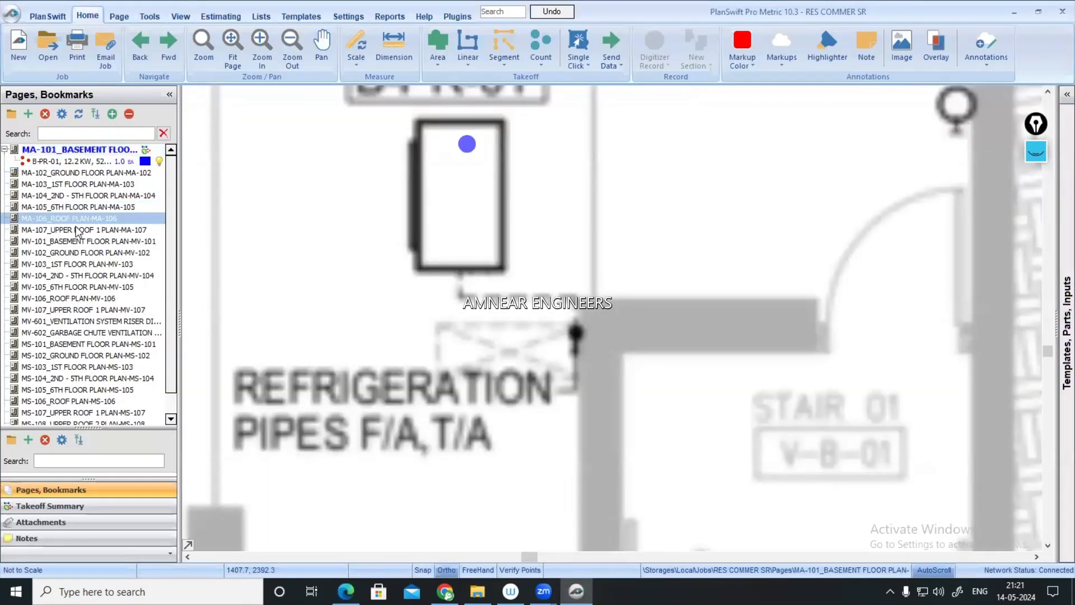
pyautogui.scroll(5, 482, 408)
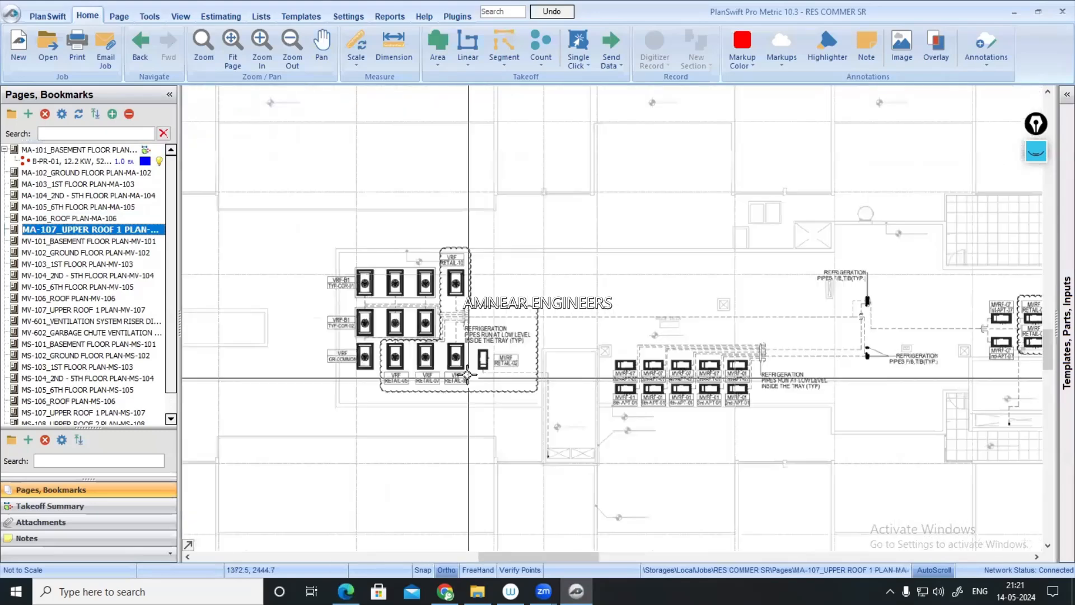
pyautogui.moveTo(523, 427); pyautogui.dragTo(615, 430)
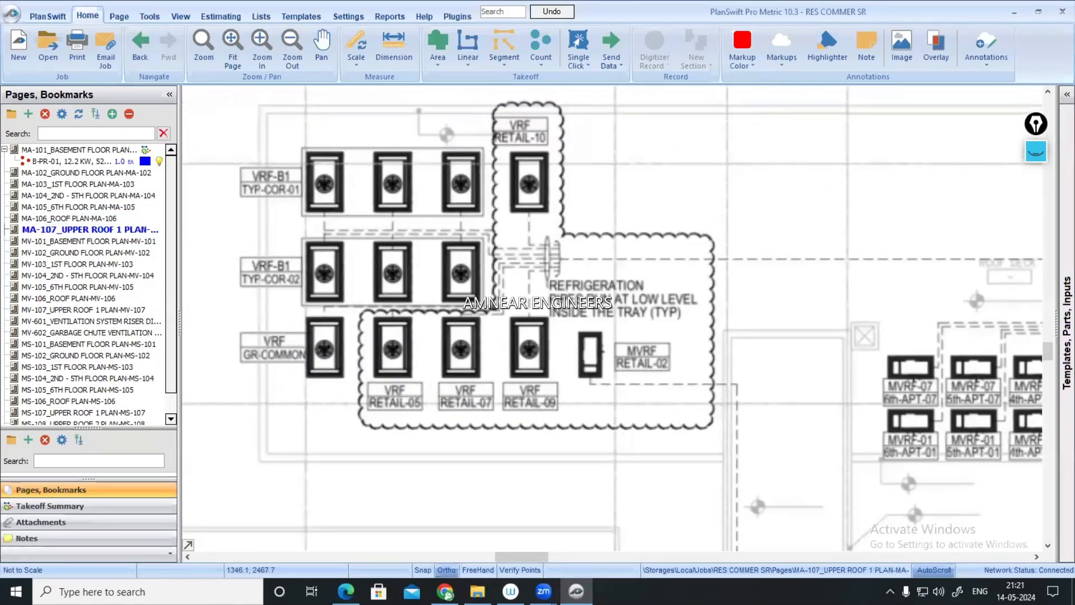
# - Return to the MA-101 basement plan and examine the counted B-PR-01 unit and its refrigeration pipe riser
pyautogui.scroll(-3, 525, 314)
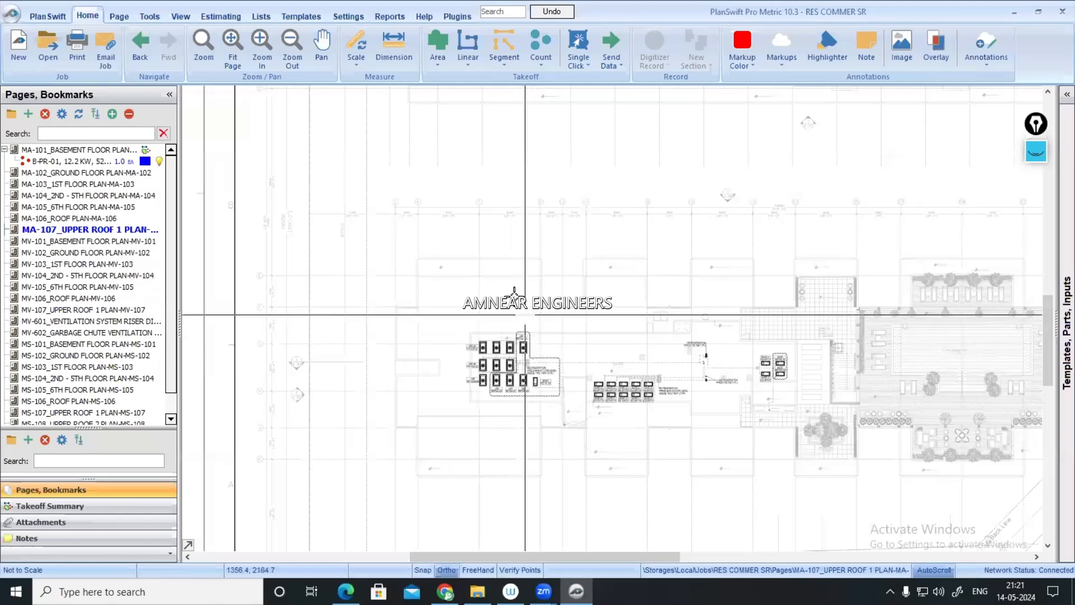
pyautogui.click(82, 150)
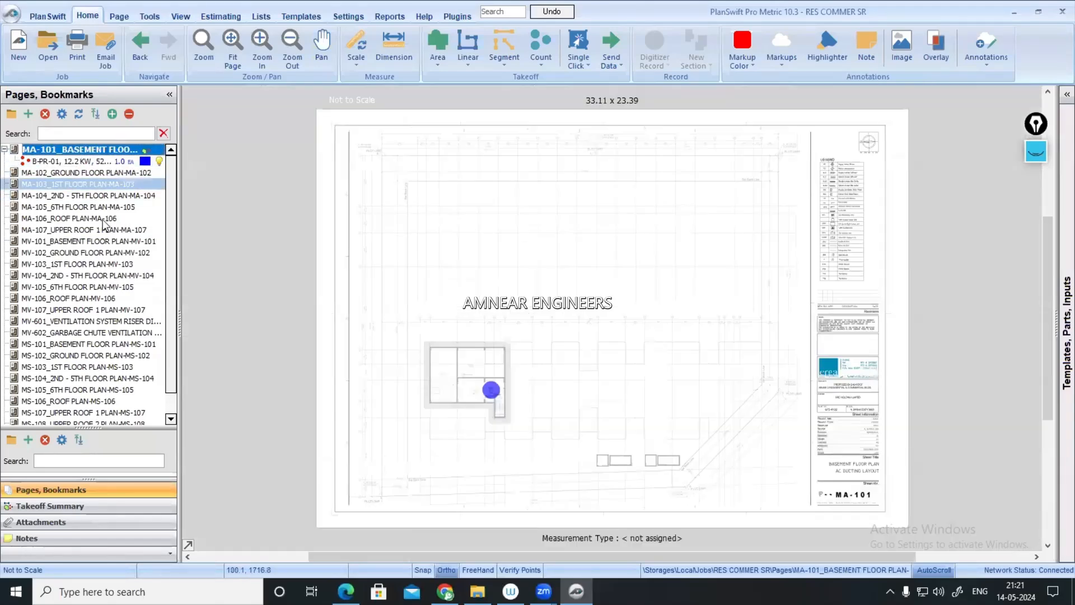
pyautogui.scroll(3, 487, 392)
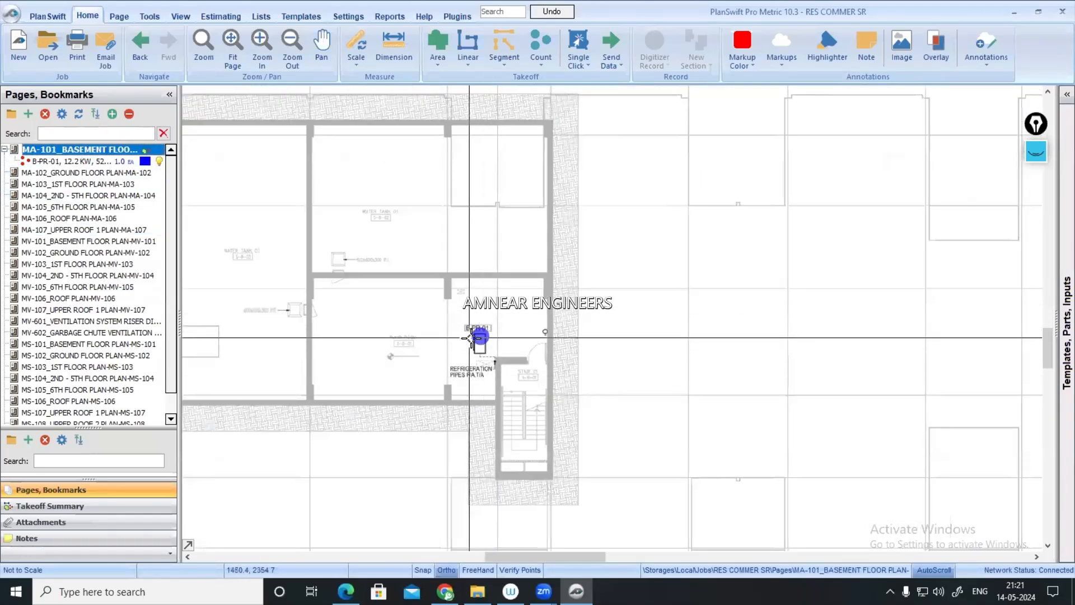
pyautogui.scroll(4, 479, 348)
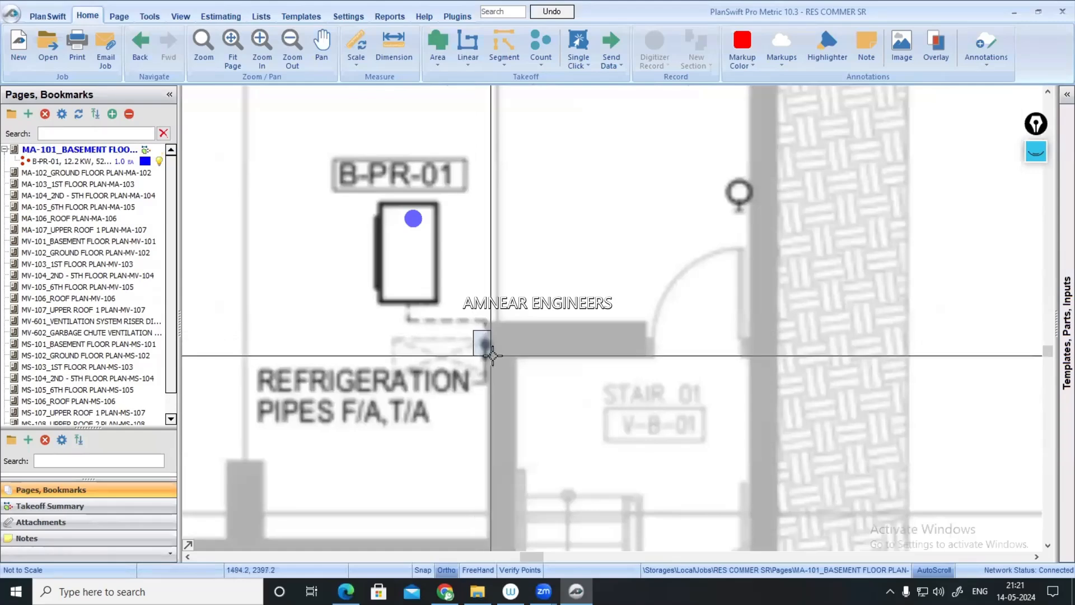
pyautogui.scroll(-5, 490, 353)
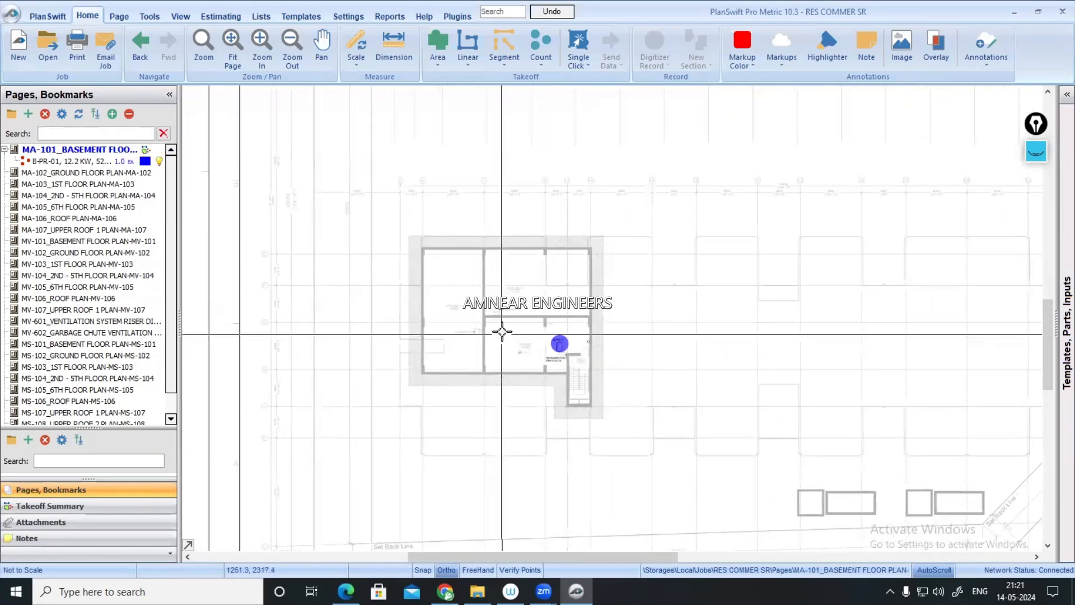
pyautogui.scroll(3, 503, 332)
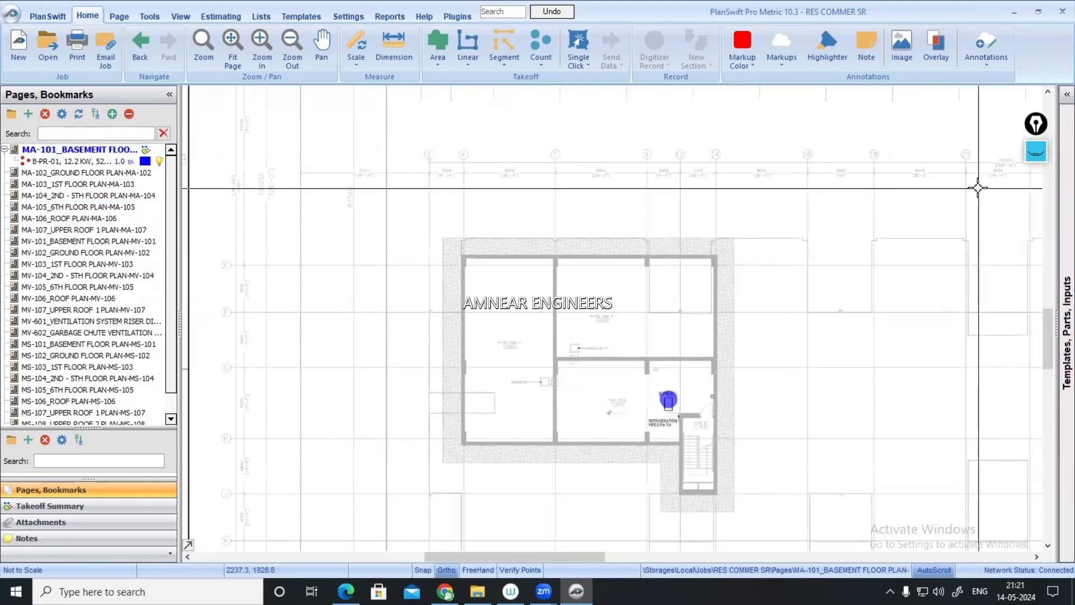
pyautogui.moveTo(669, 400)
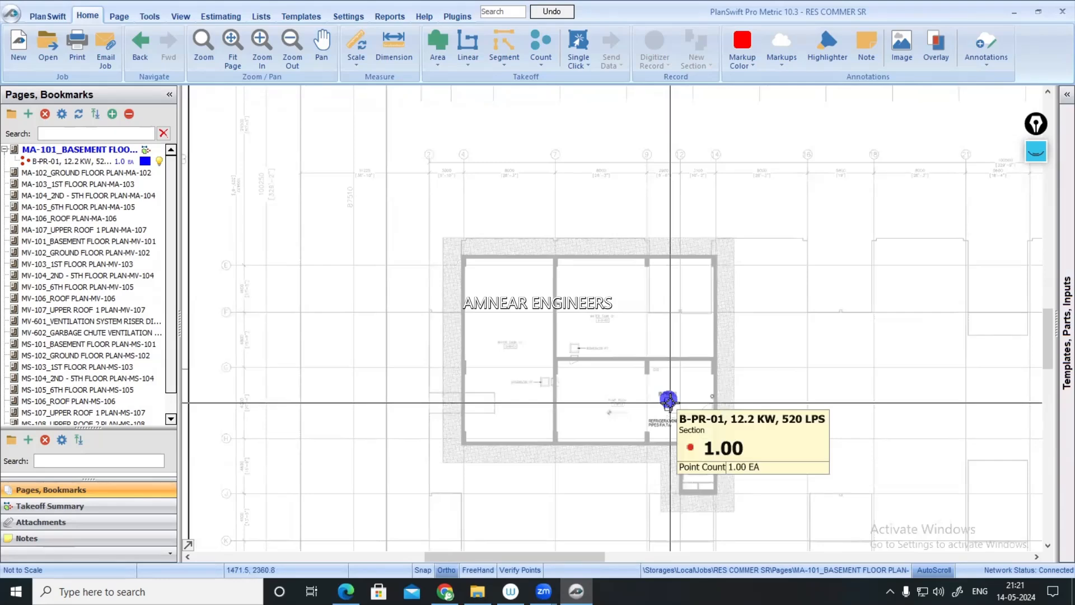
# - Clear the old screen annotations, trace the refrigeration pipe from B-PR-01 with the pen, and circle the gridline above the riser
pyautogui.click(1036, 151)
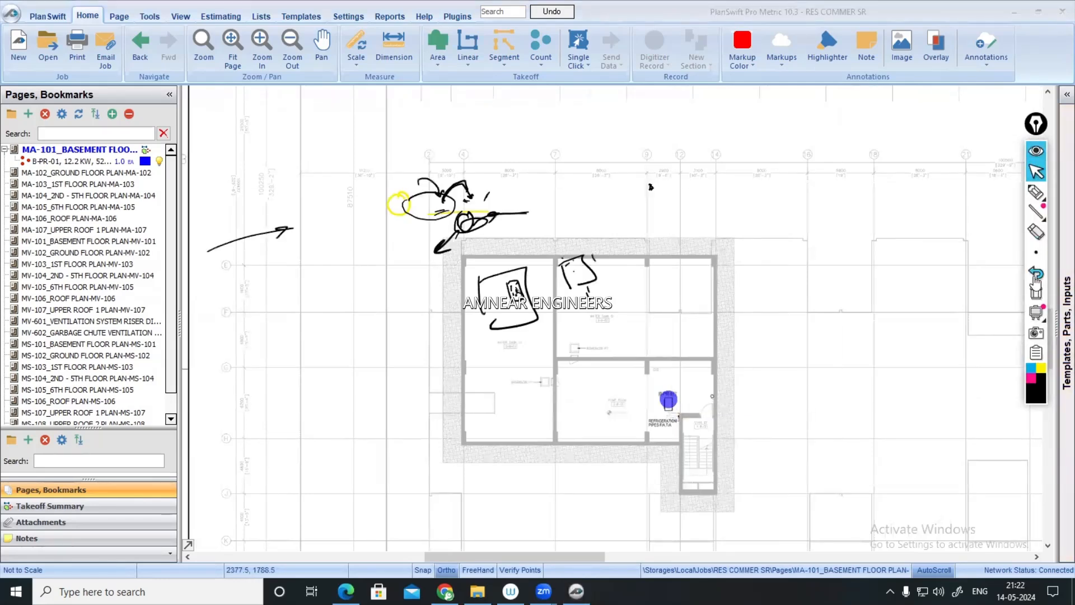
pyautogui.click(1035, 292)
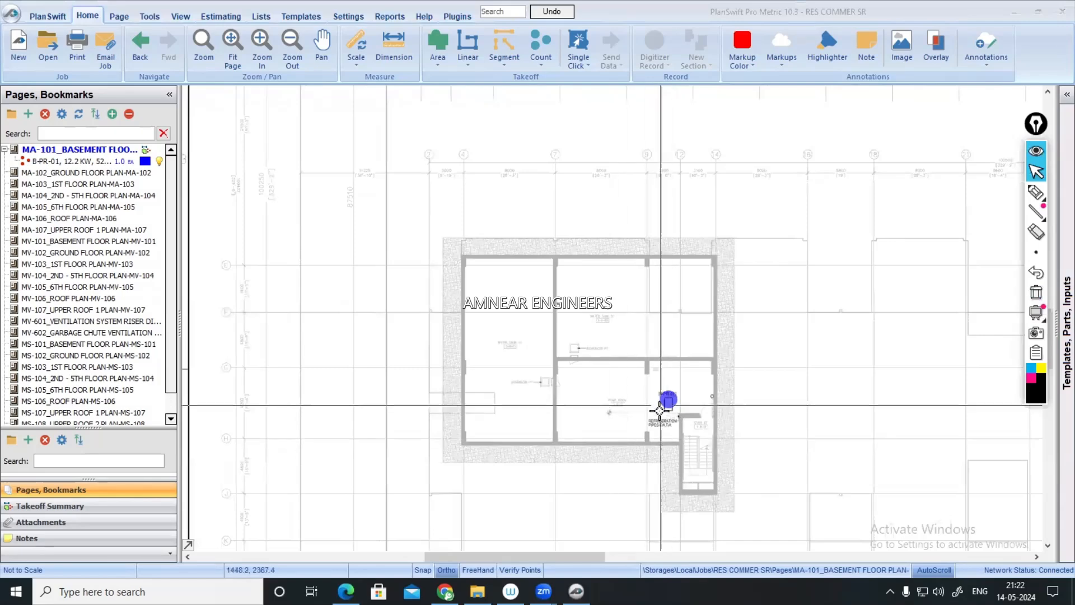
pyautogui.click(1036, 192)
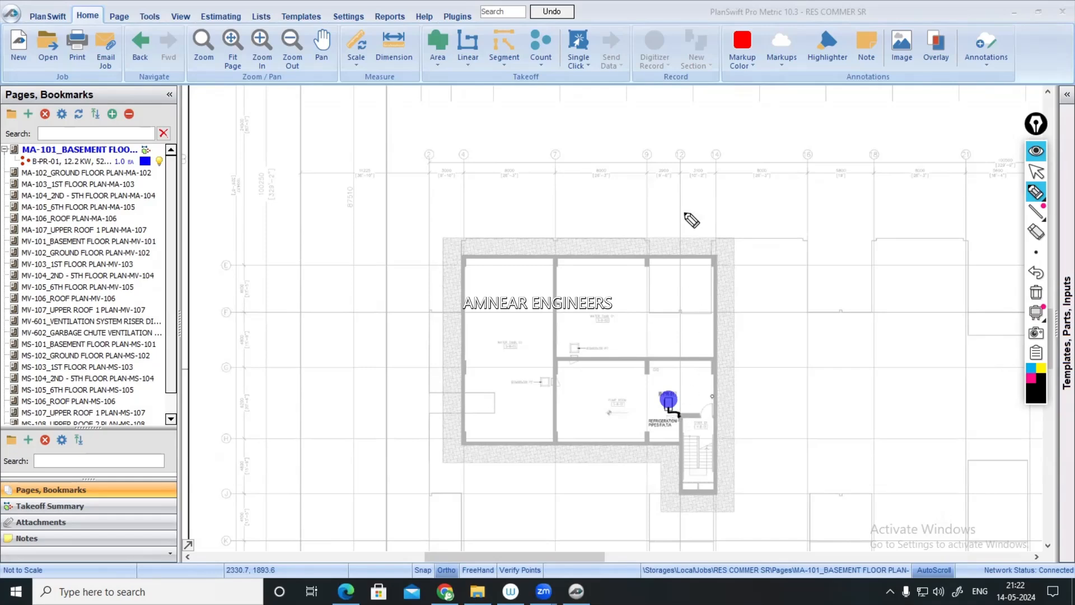
pyautogui.moveTo(682, 147); pyautogui.dragTo(670, 158)
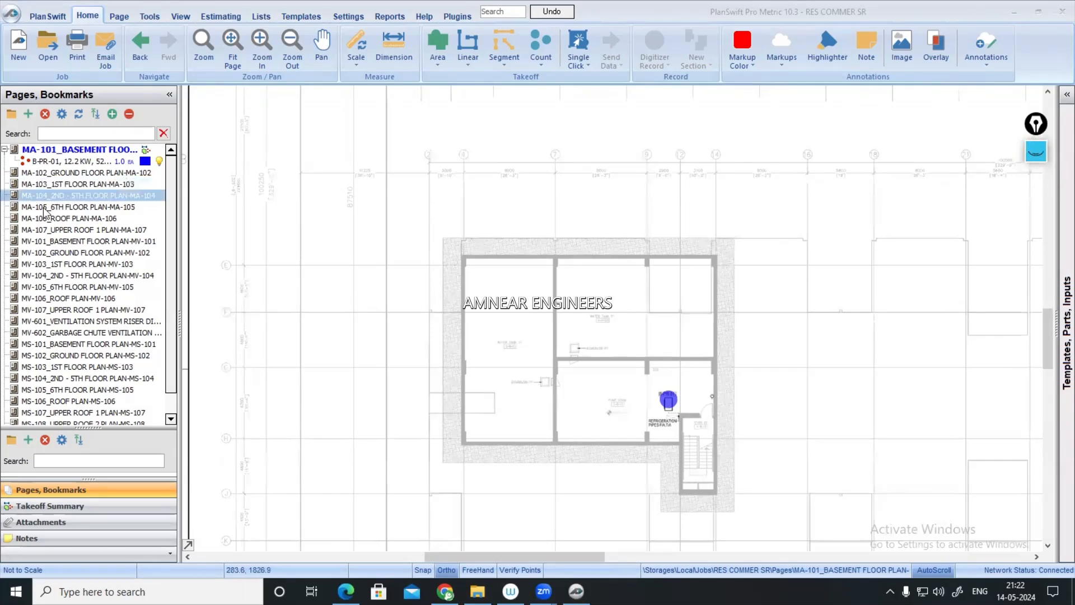
# - Open the MA-107 upper roof 1 plan and pen-mark the gridline and grid row to check for the matching riser position
pyautogui.click(69, 228)
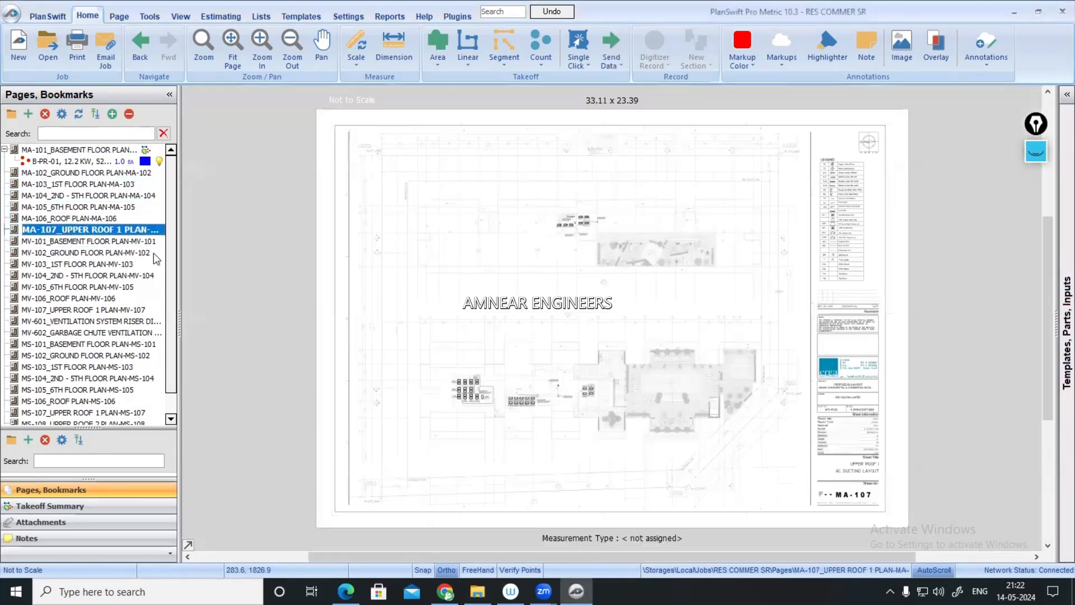
pyautogui.scroll(-5, 523, 350)
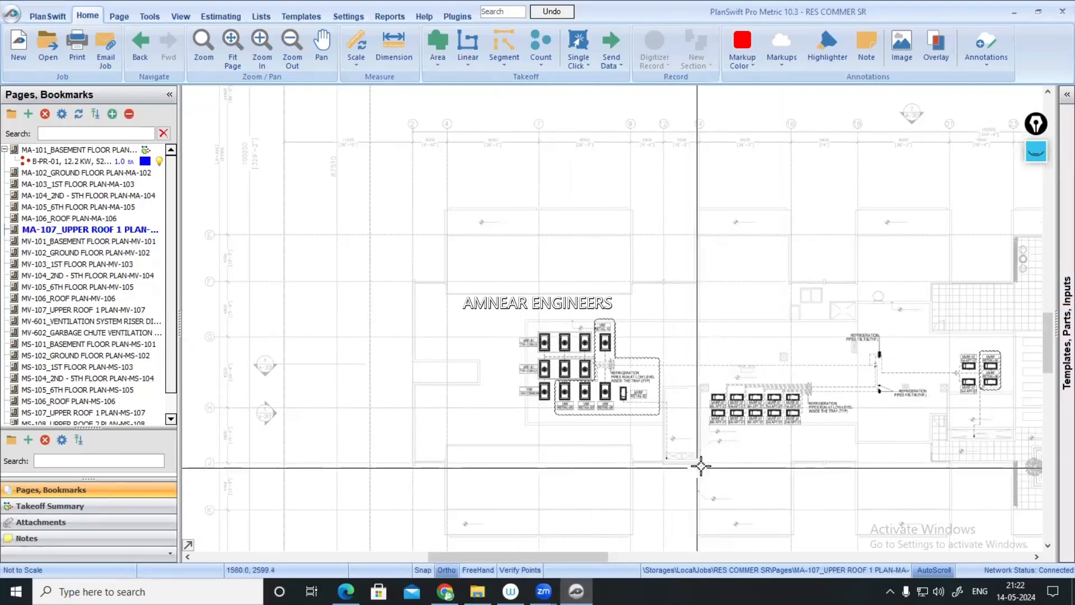
pyautogui.scroll(4, 700, 466)
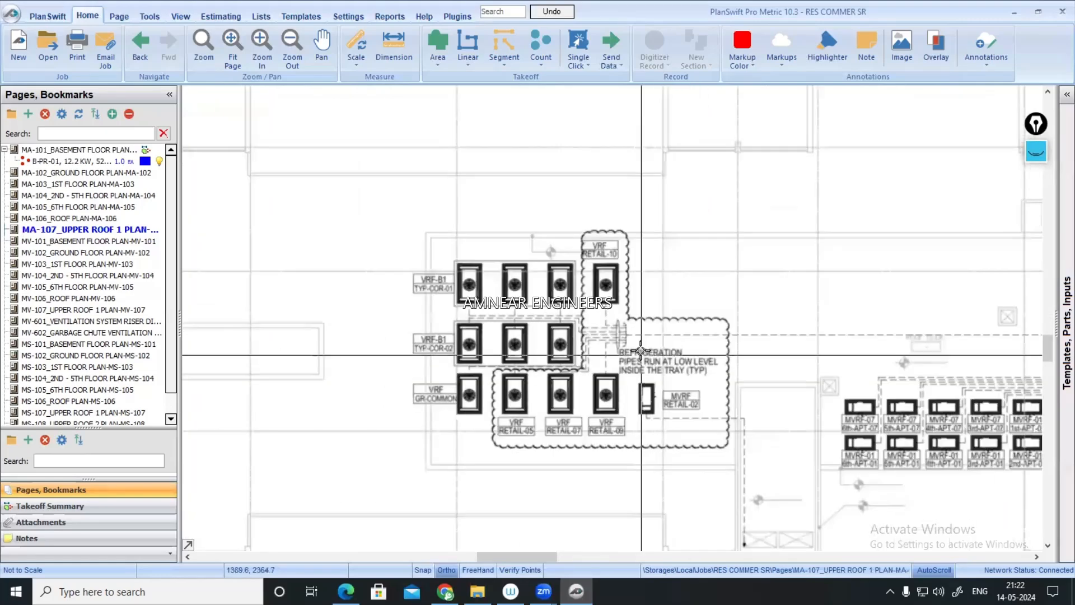
pyautogui.scroll(-4, 641, 352)
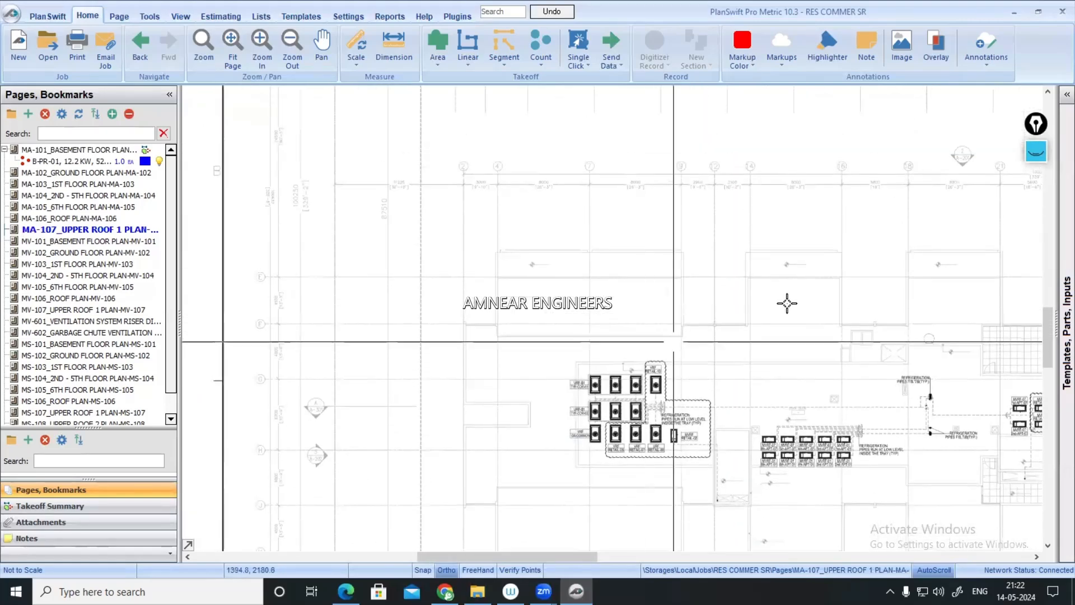
pyautogui.click(1036, 151)
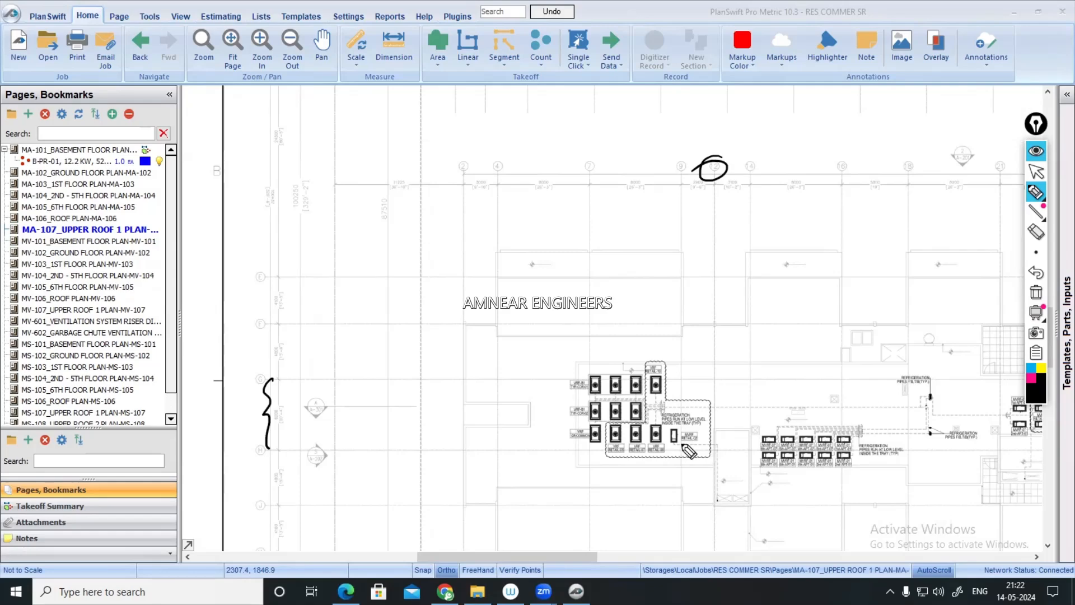
pyautogui.click(1037, 152)
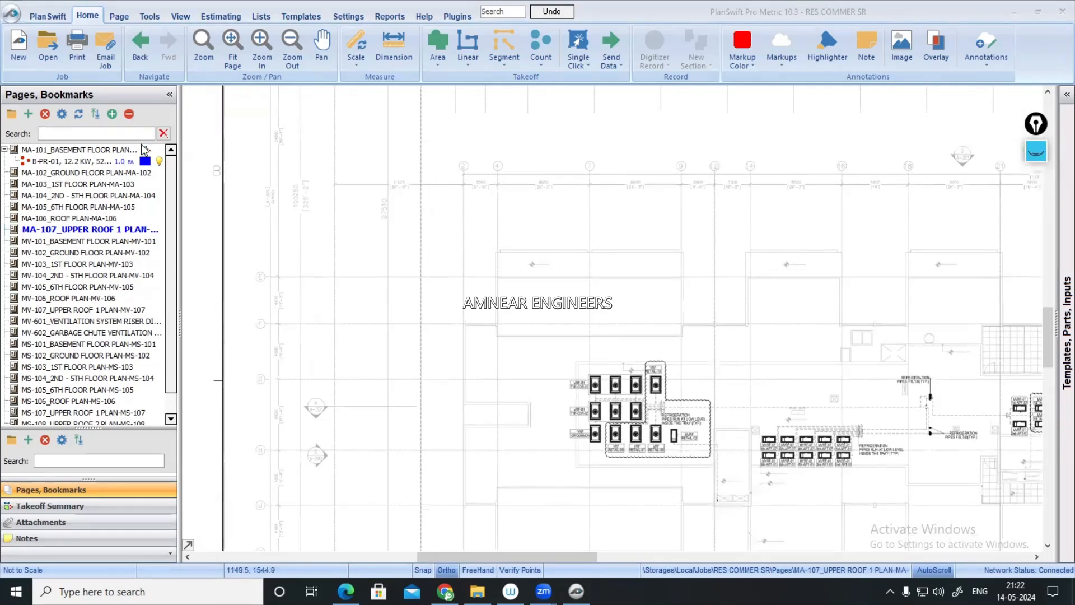
# - Reopen the MA-101 basement plan and examine where the B-PR-01 refrigeration pipe riser sits relative to the gridlines and stair
pyautogui.click(68, 151)
pyautogui.scroll(4, 457, 432)
pyautogui.scroll(1, 524, 410)
pyautogui.moveTo(524, 410); pyautogui.dragTo(602, 346)
pyautogui.scroll(-1, 602, 346)
pyautogui.scroll(1, 350, 297)
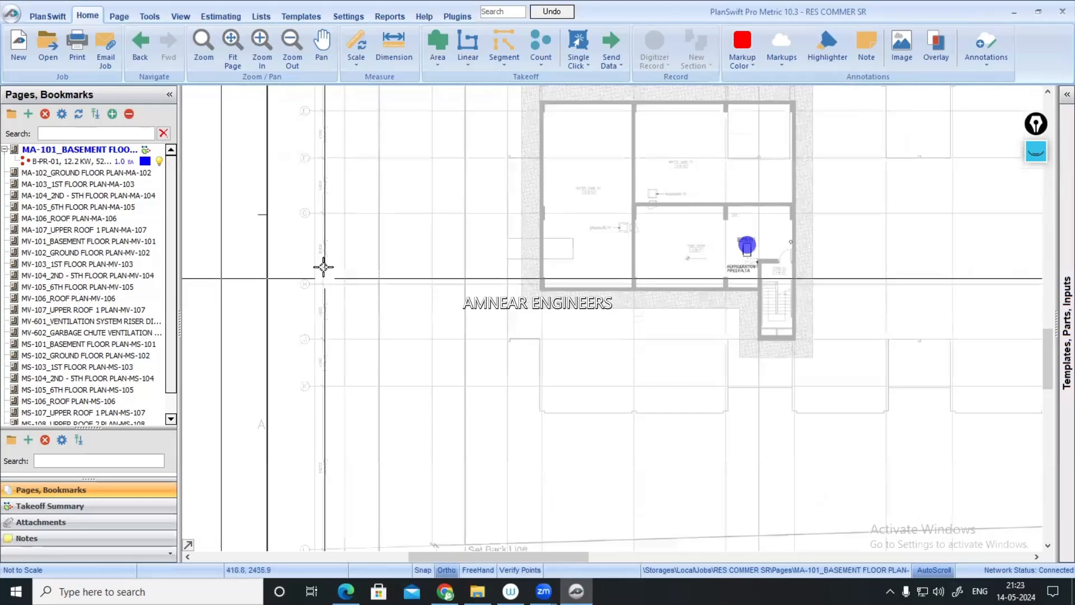
pyautogui.scroll(2, 778, 268)
pyautogui.scroll(1, 730, 255)
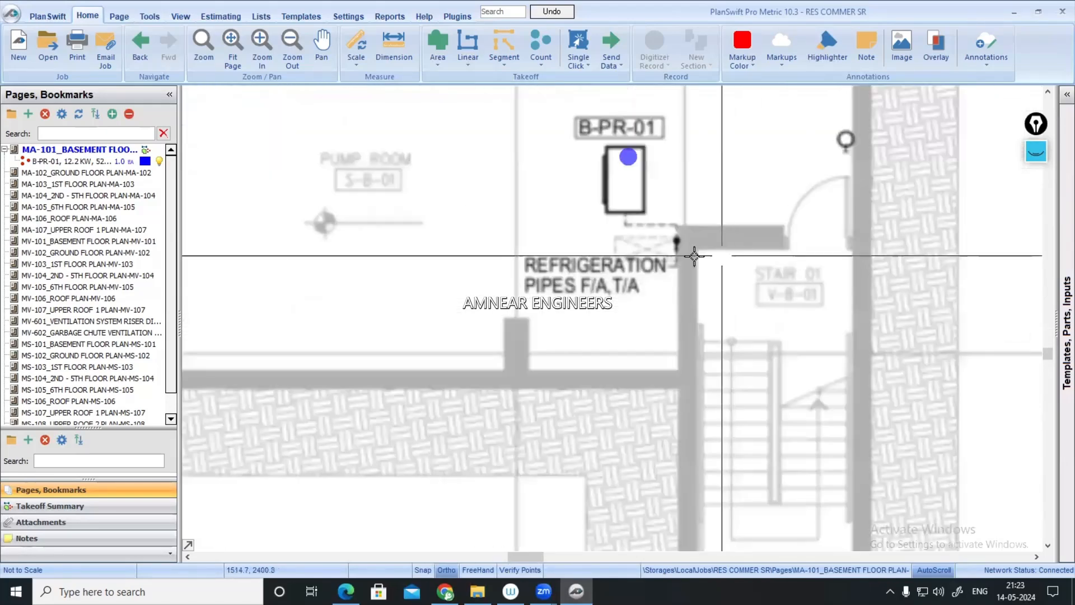
pyautogui.moveTo(602, 226)
pyautogui.mouseDown()
pyautogui.moveTo(664, 281)
pyautogui.moveTo(684, 280)
pyautogui.mouseUp()
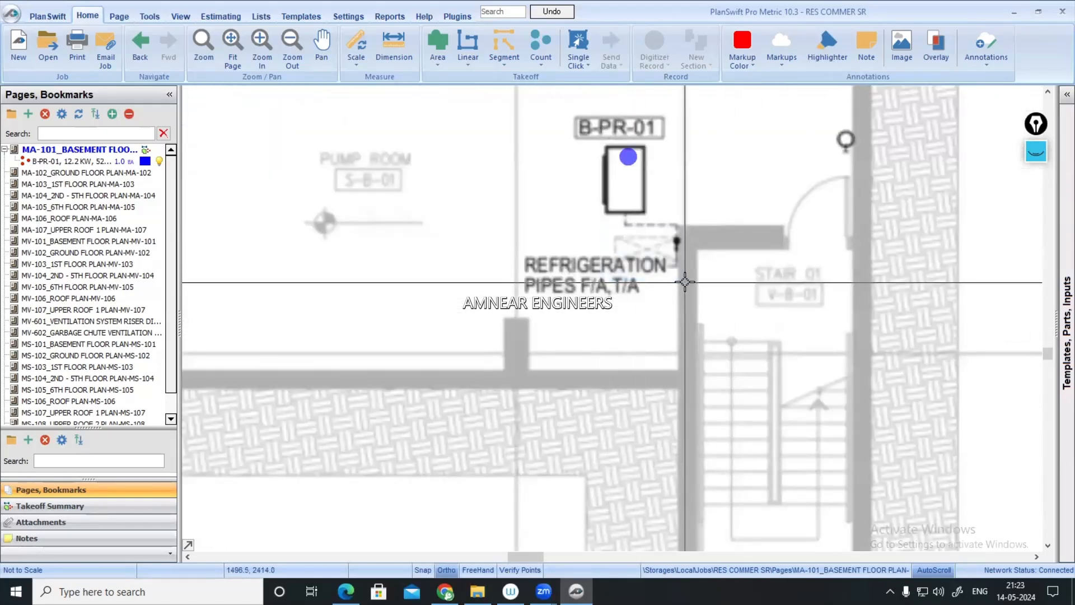
pyautogui.scroll(-3, 684, 280)
pyautogui.scroll(2, 700, 140)
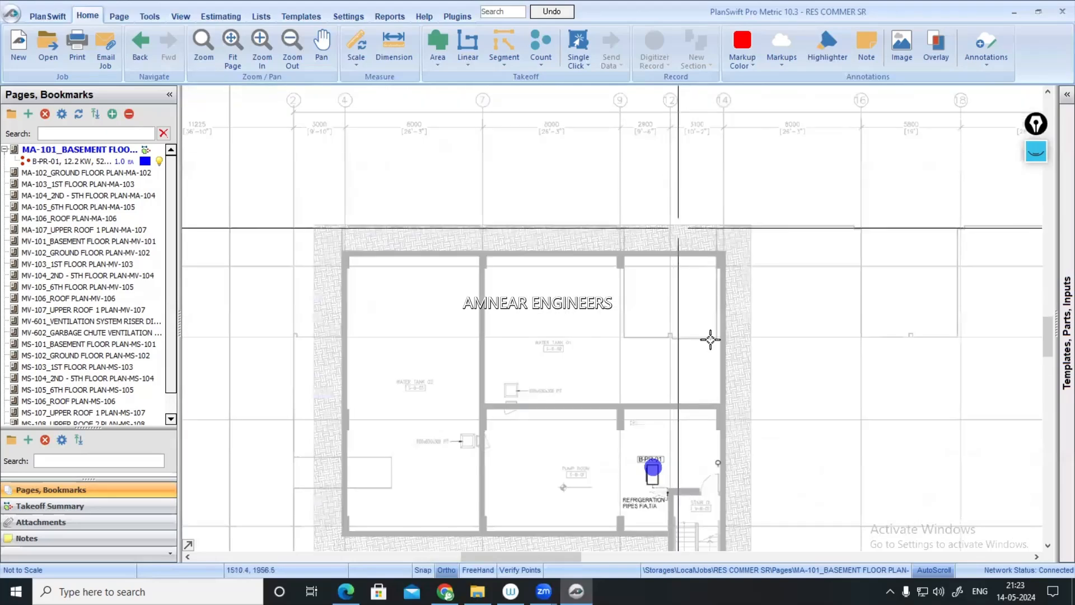
pyautogui.scroll(1, 626, 309)
pyautogui.scroll(1, 630, 360)
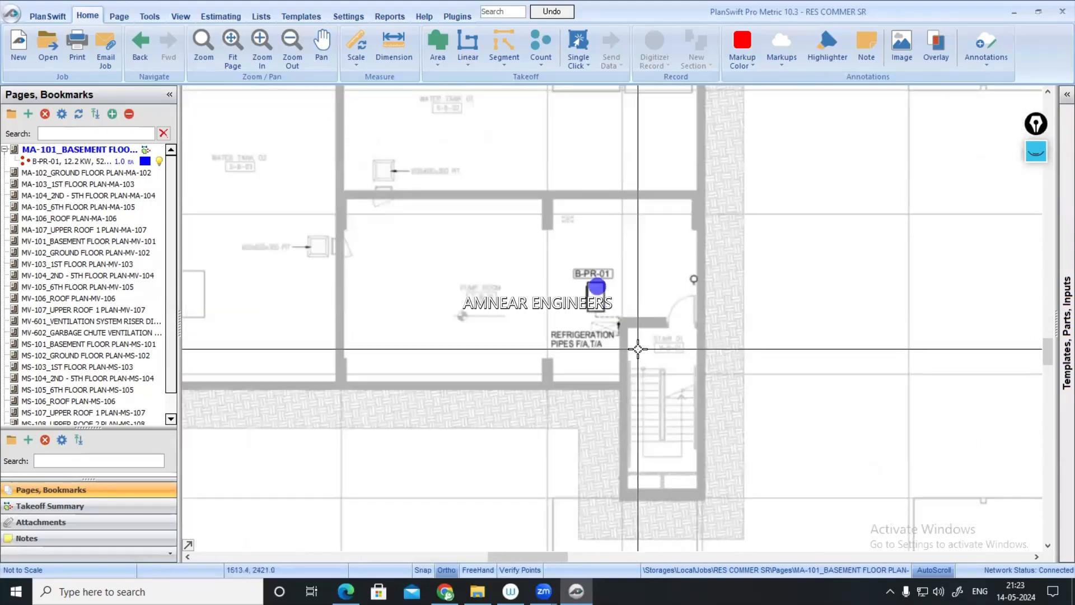
pyautogui.scroll(1, 634, 336)
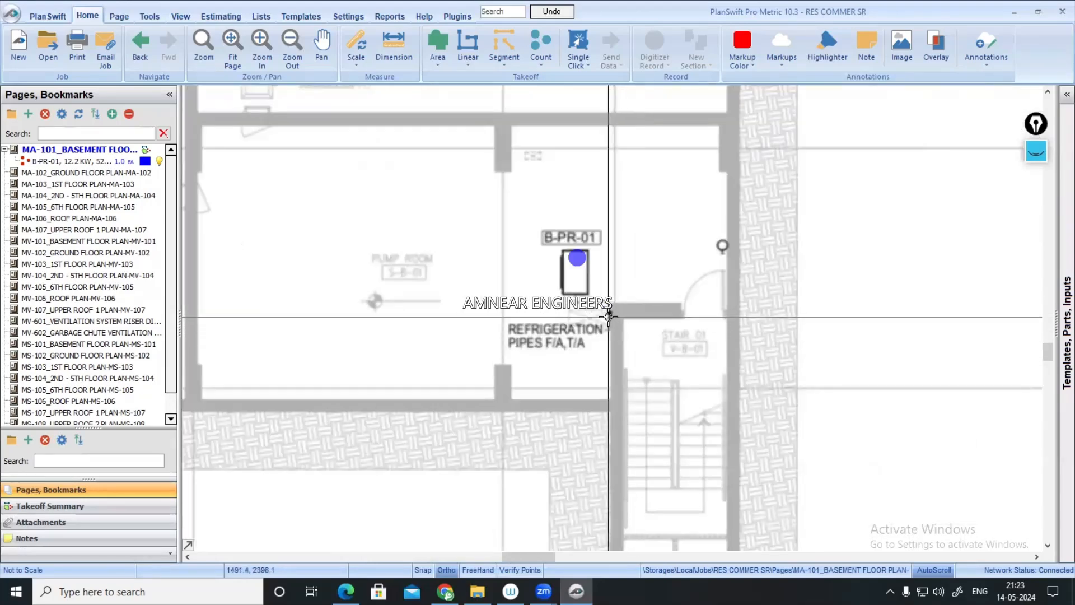
pyautogui.scroll(-3, 610, 316)
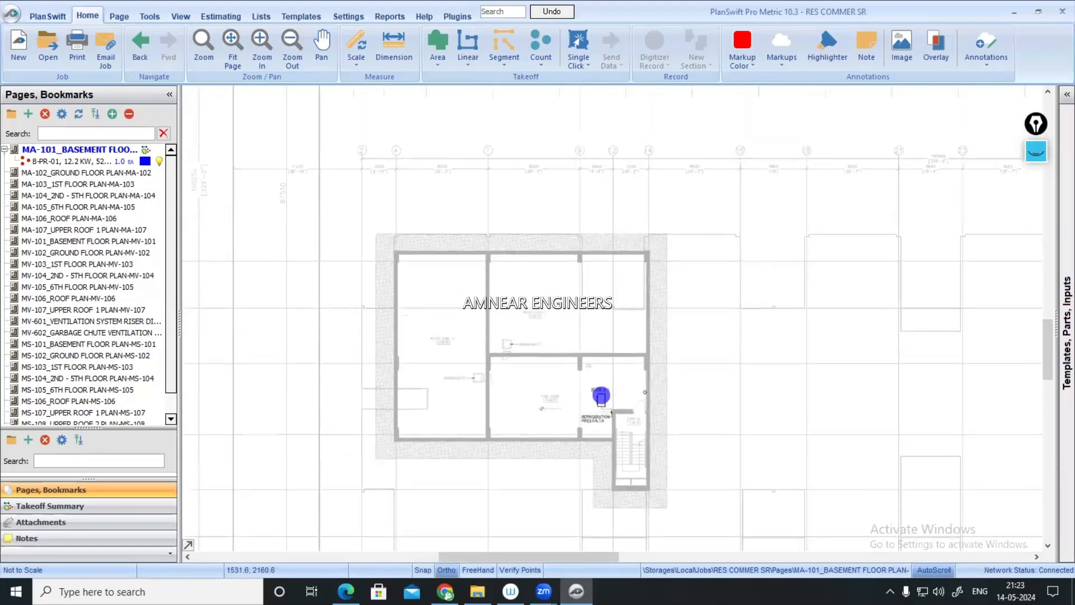
# - On the MA-107 upper roof 1 plan, locate the pipe riser in the shaft and compare it with the VRF outdoor units
pyautogui.click(24, 162)
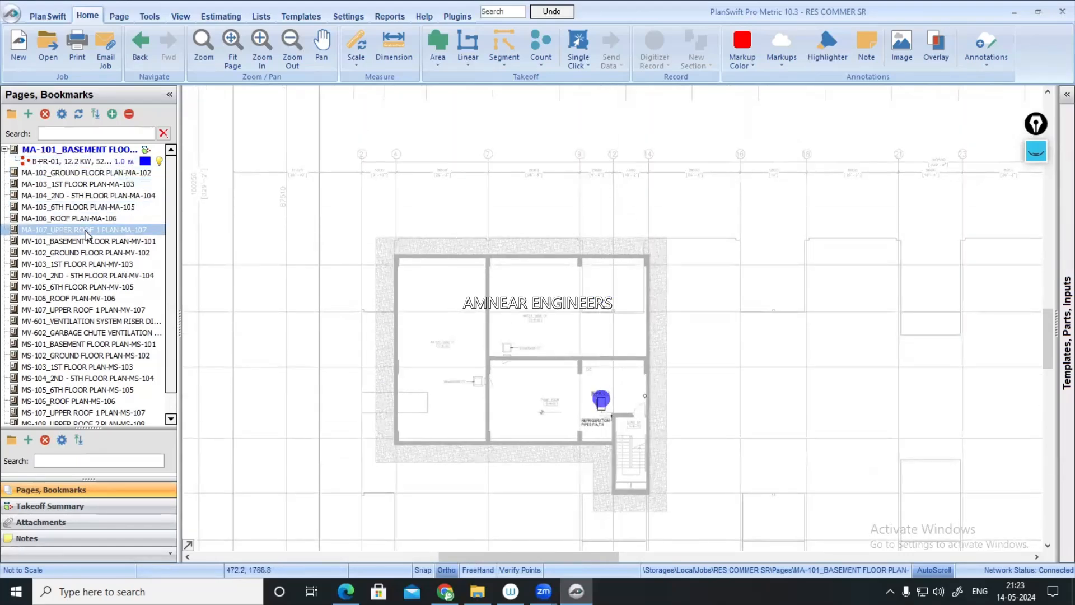
pyautogui.scroll(5, 512, 379)
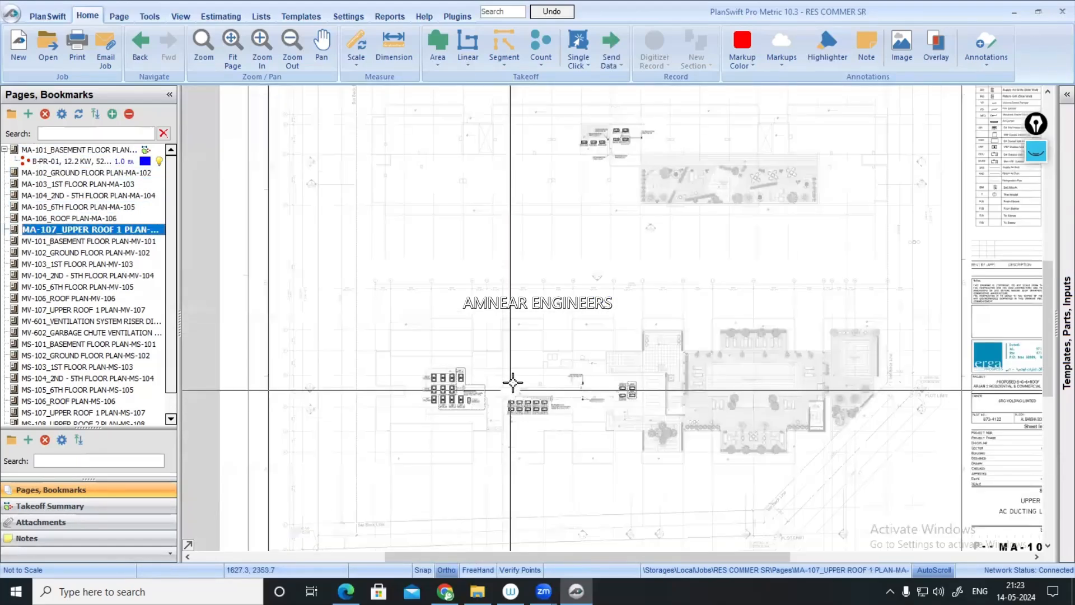
pyautogui.moveTo(460, 513)
pyautogui.mouseDown()
pyautogui.moveTo(495, 469)
pyautogui.moveTo(514, 268)
pyautogui.mouseUp()
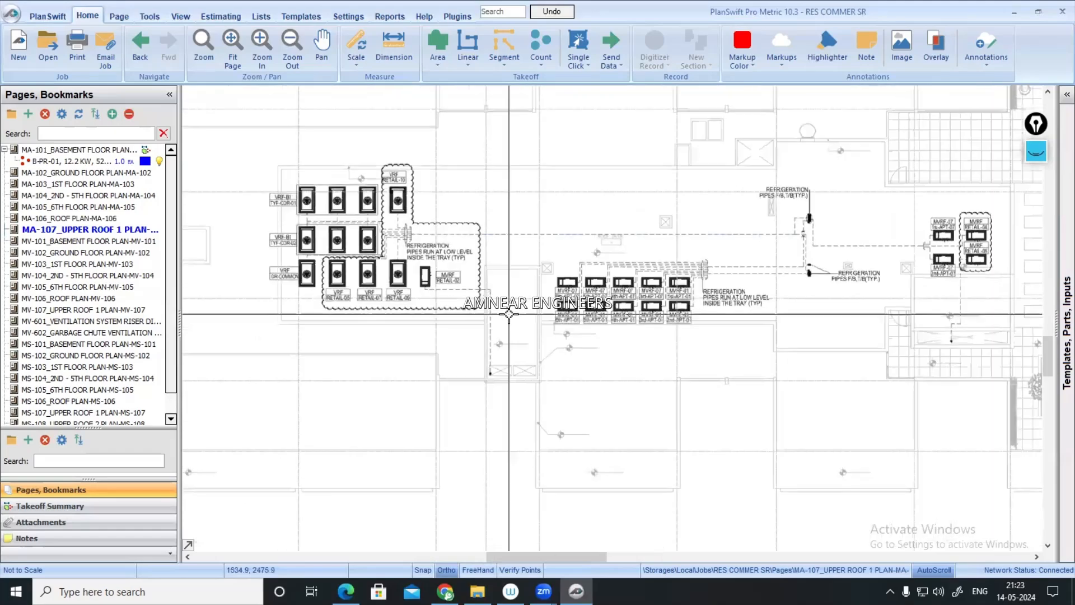
pyautogui.moveTo(474, 353); pyautogui.dragTo(503, 391)
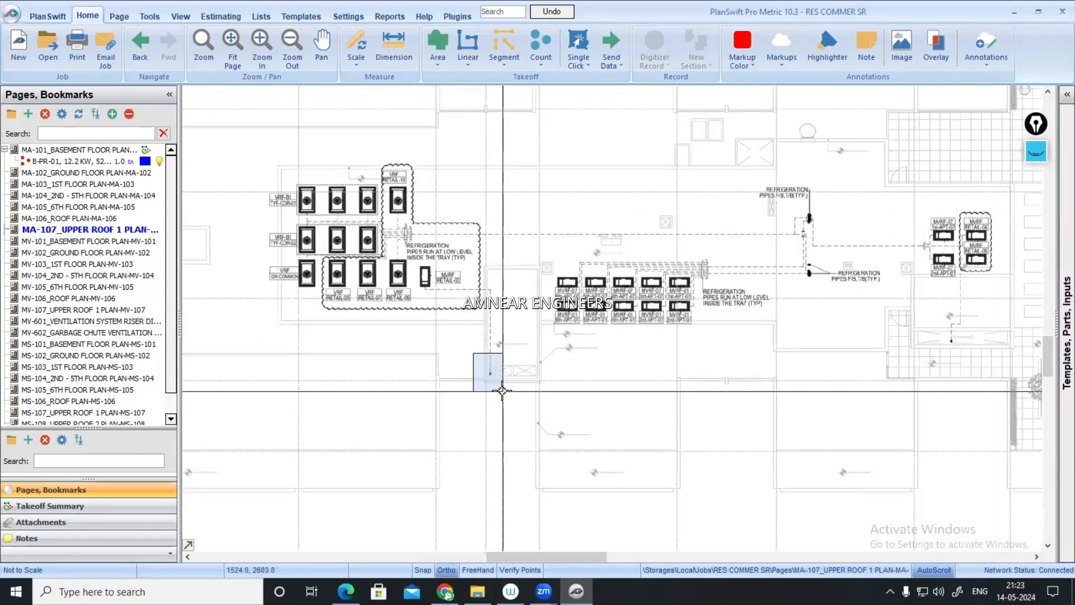
pyautogui.scroll(-5, 504, 391)
pyautogui.scroll(2, 212, 398)
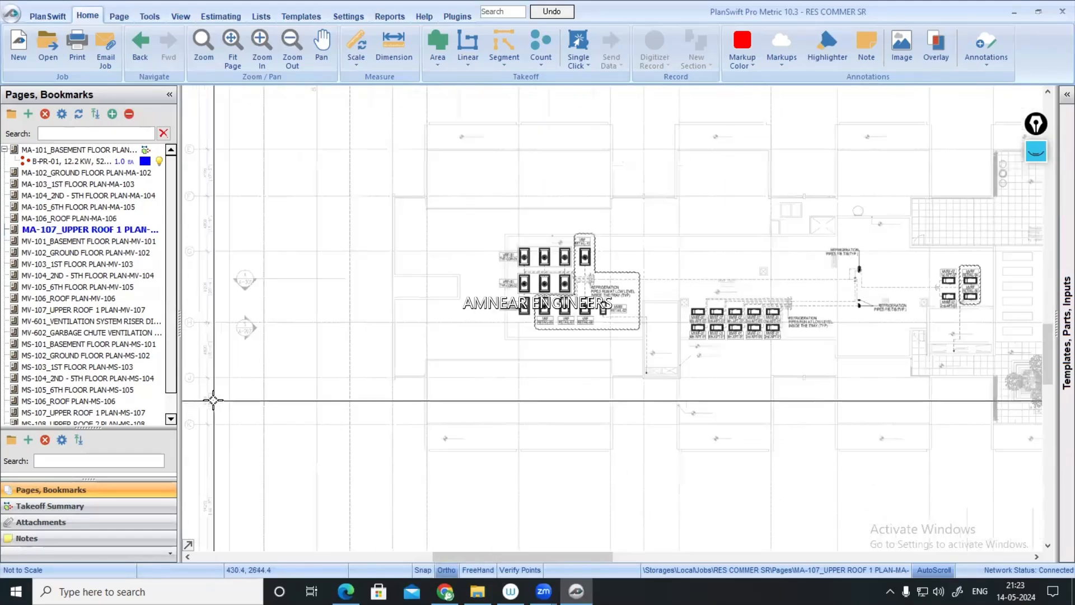
pyautogui.scroll(3, 325, 358)
pyautogui.scroll(-1, 653, 416)
pyautogui.scroll(4, 683, 383)
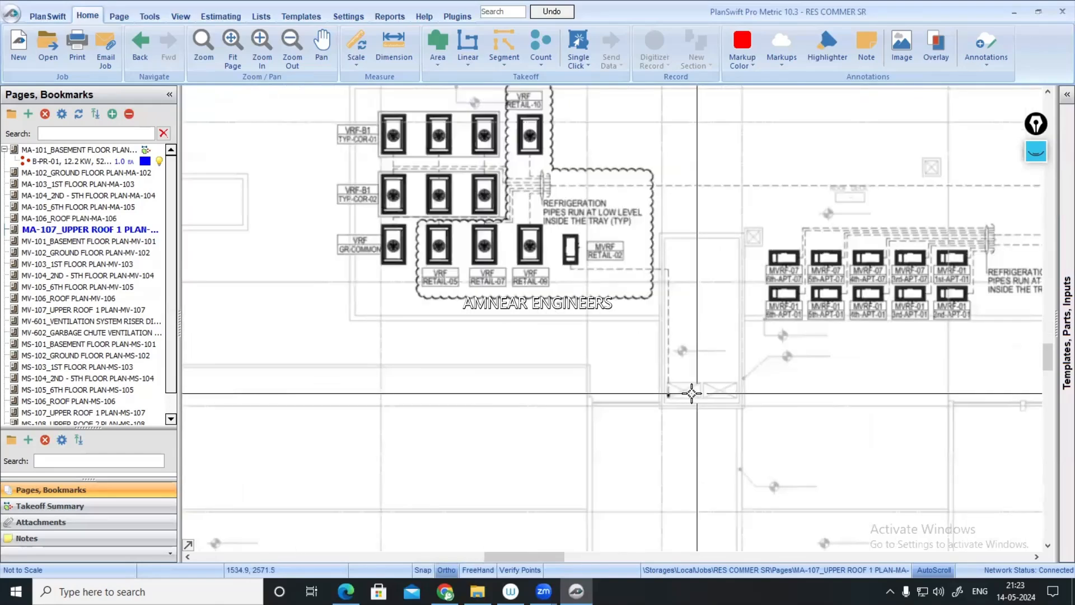
pyautogui.scroll(-1, 664, 397)
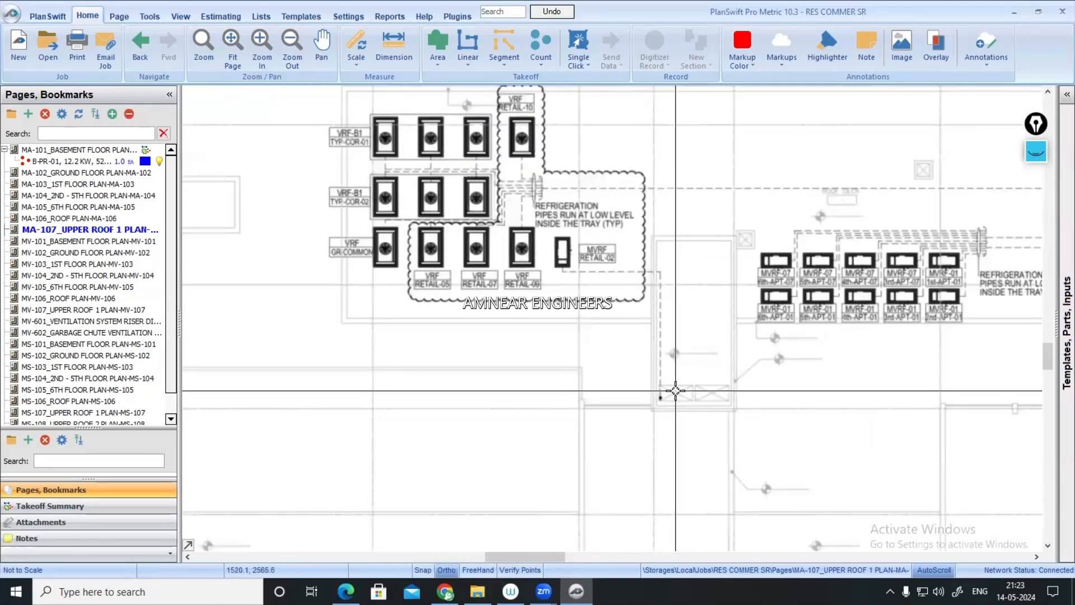
pyautogui.moveTo(675, 391); pyautogui.dragTo(686, 487)
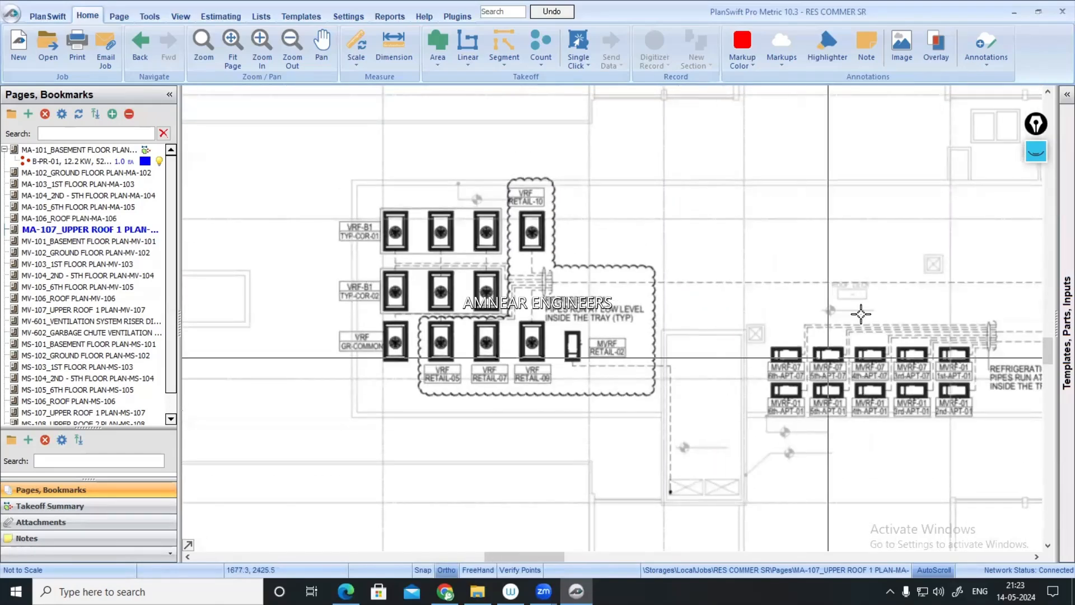
pyautogui.scroll(-2, 793, 264)
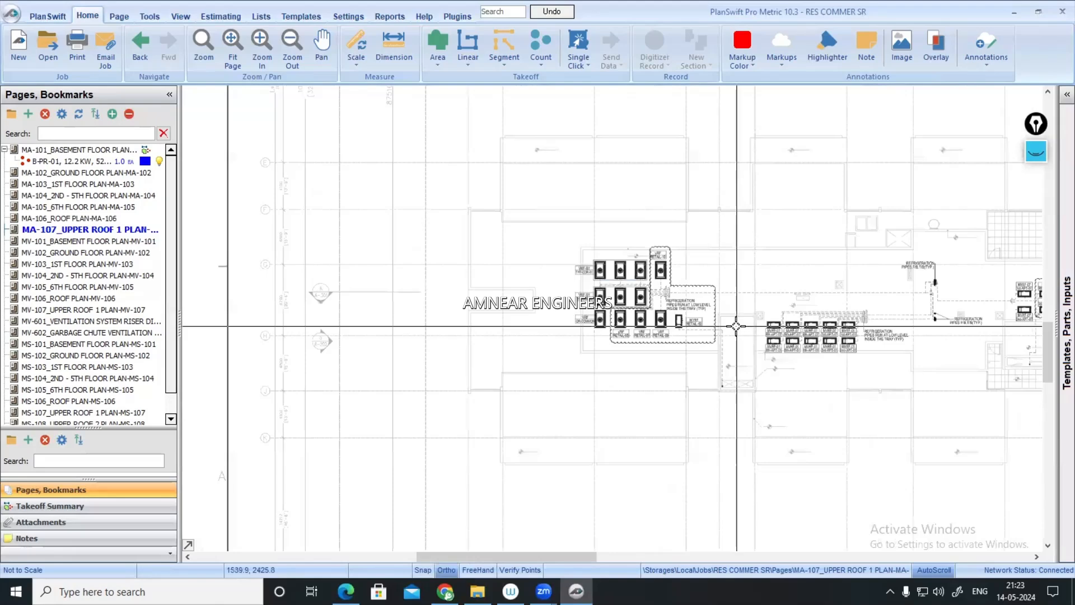
pyautogui.click(1036, 151)
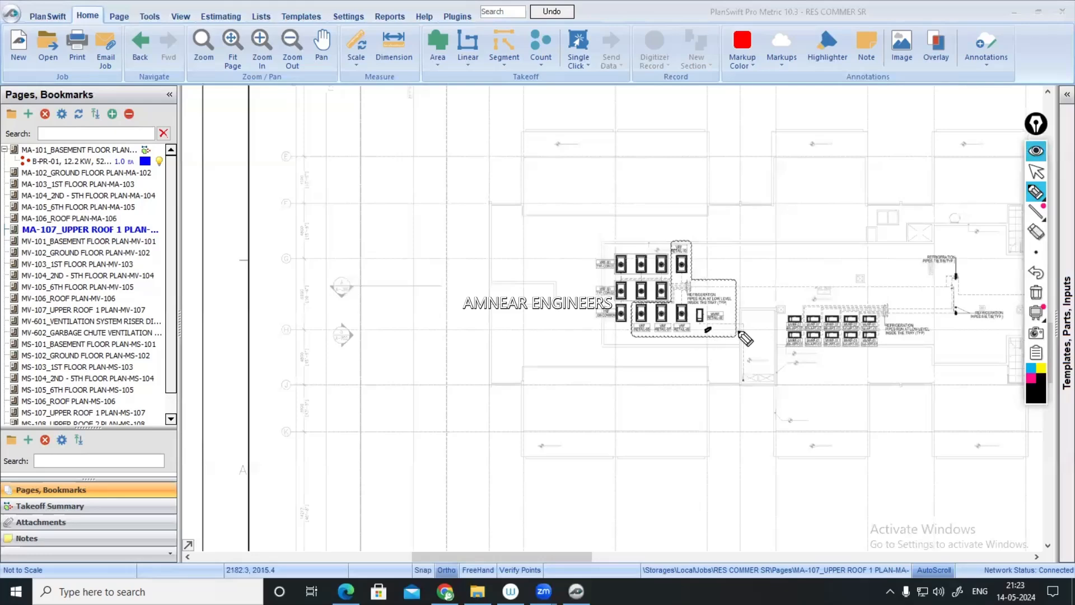
pyautogui.click(1036, 156)
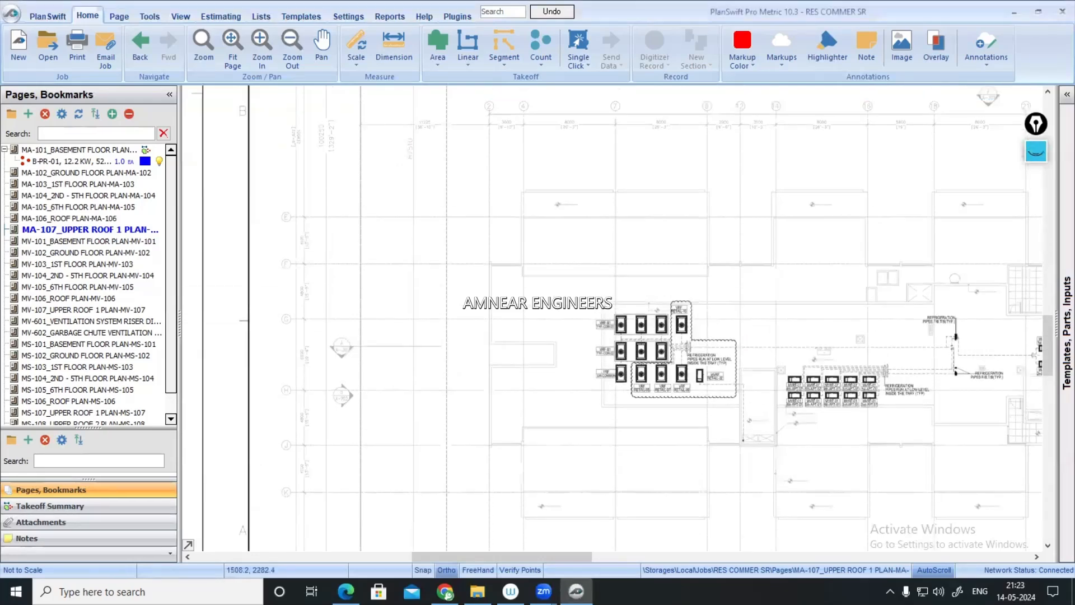
# - Pen-mark the gridline and pipe riser on MA-107, and box the VRF-B1 TYP-COR-01 and VRF GR-COMMON labels to identify the units
pyautogui.click(1037, 154)
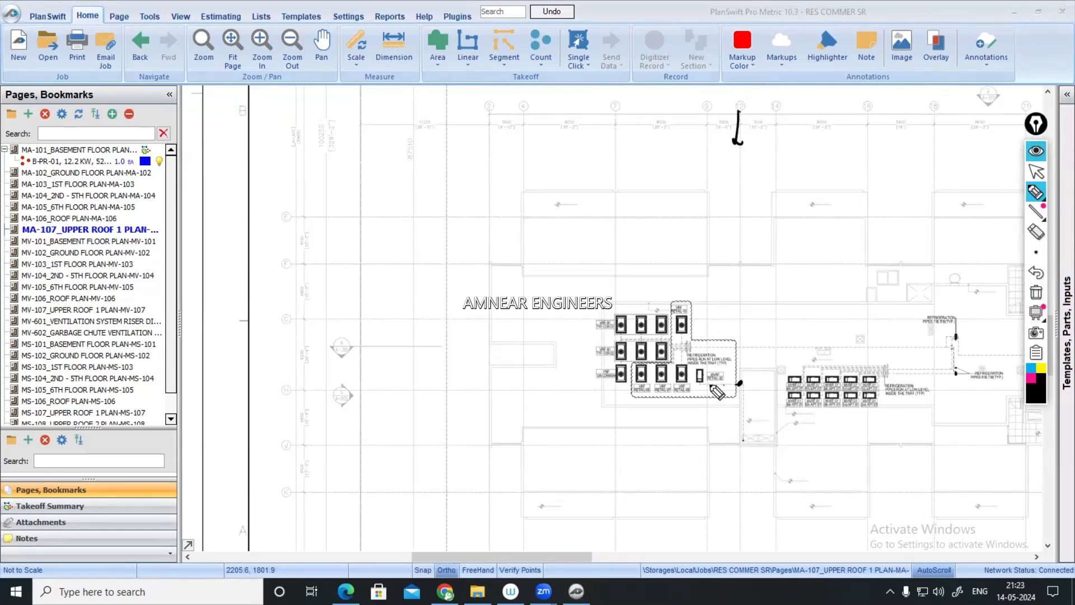
pyautogui.click(1032, 161)
pyautogui.scroll(3, 741, 346)
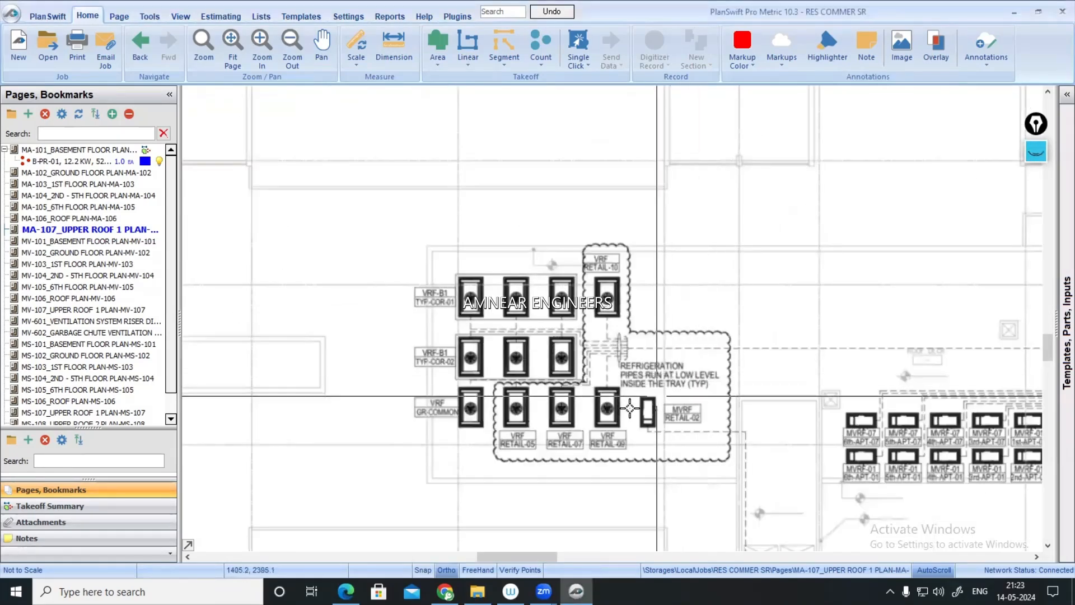
pyautogui.scroll(1, 472, 361)
pyautogui.moveTo(345, 229); pyautogui.dragTo(447, 298)
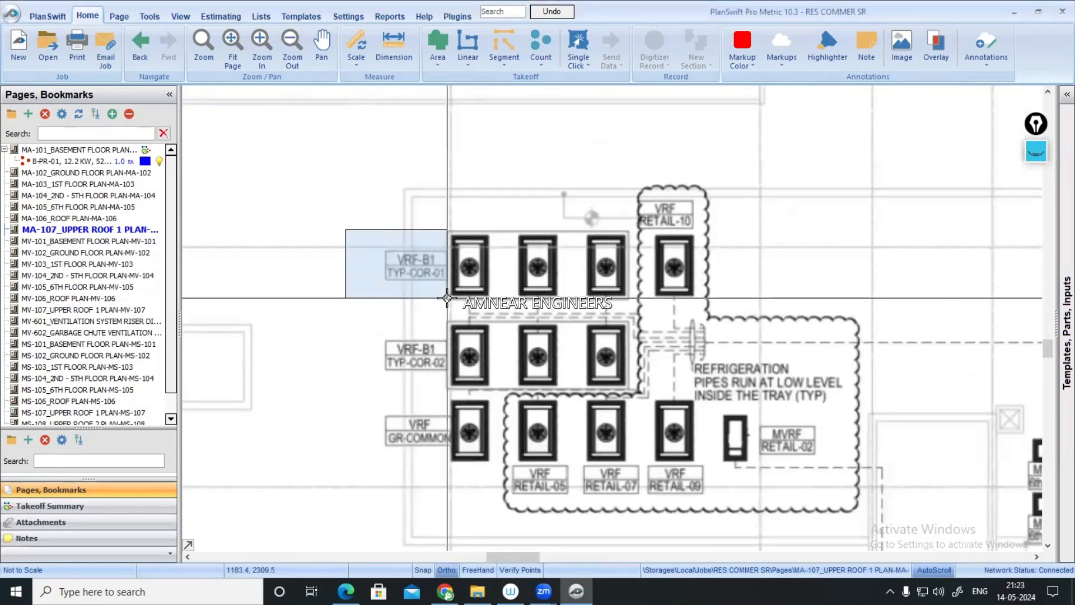
pyautogui.moveTo(364, 395); pyautogui.dragTo(490, 477)
# - Circle the VRF GR-COMMON outdoor unit with the pen, sketch its pipe route to the riser down to the basement, and close the annotations
pyautogui.scroll(-1, 504, 364)
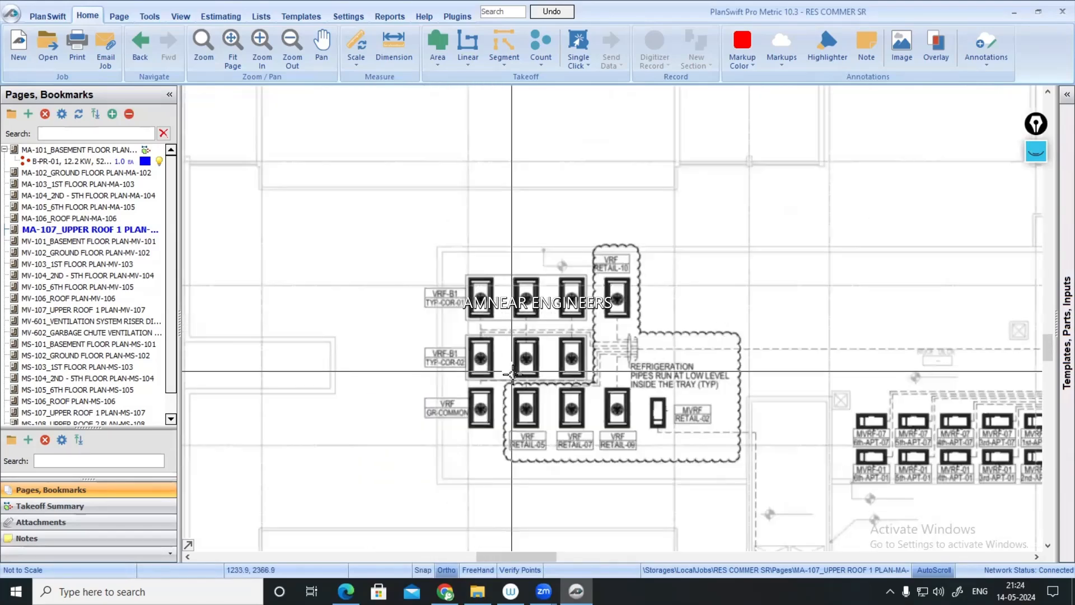
pyautogui.scroll(-1, 512, 375)
pyautogui.scroll(1, 548, 385)
pyautogui.click(1036, 154)
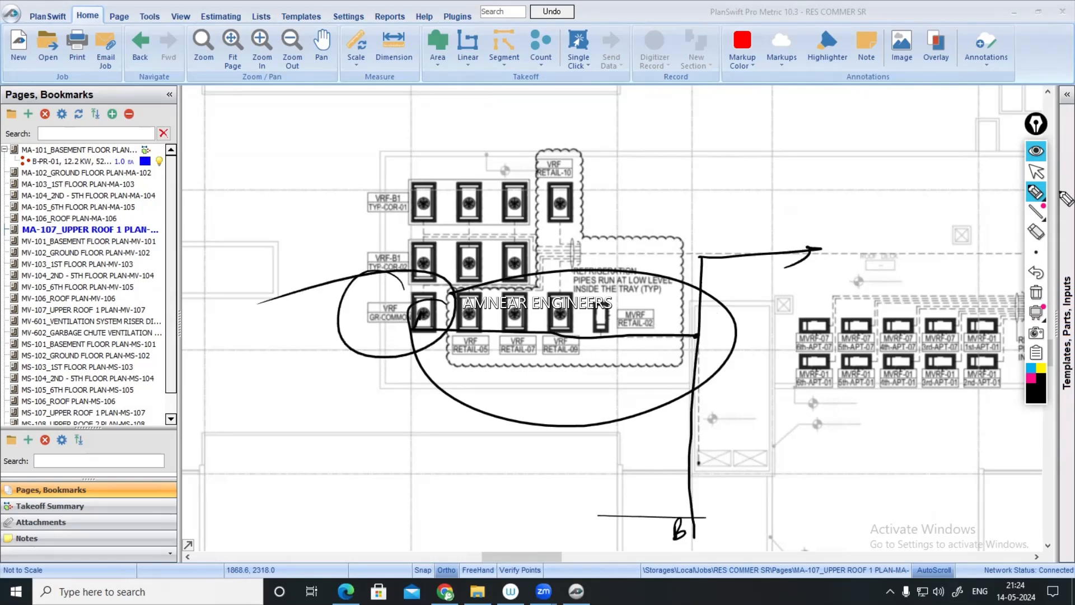
pyautogui.click(1036, 151)
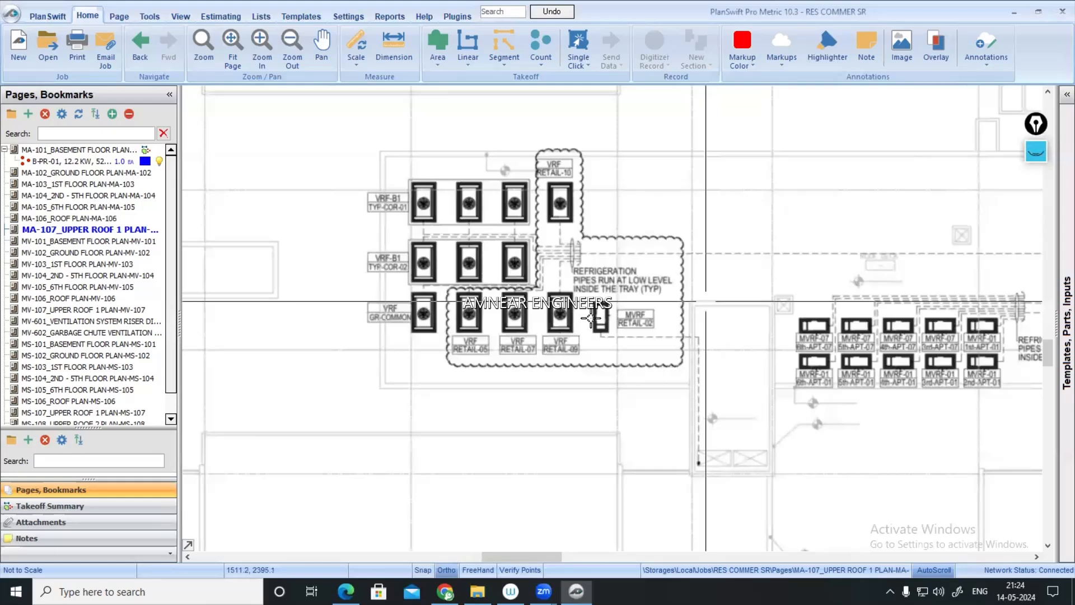
# - Open the MV-601 ventilation system riser diagram and survey the Building-01 floor levels from basement to upper roof
pyautogui.click(115, 247)
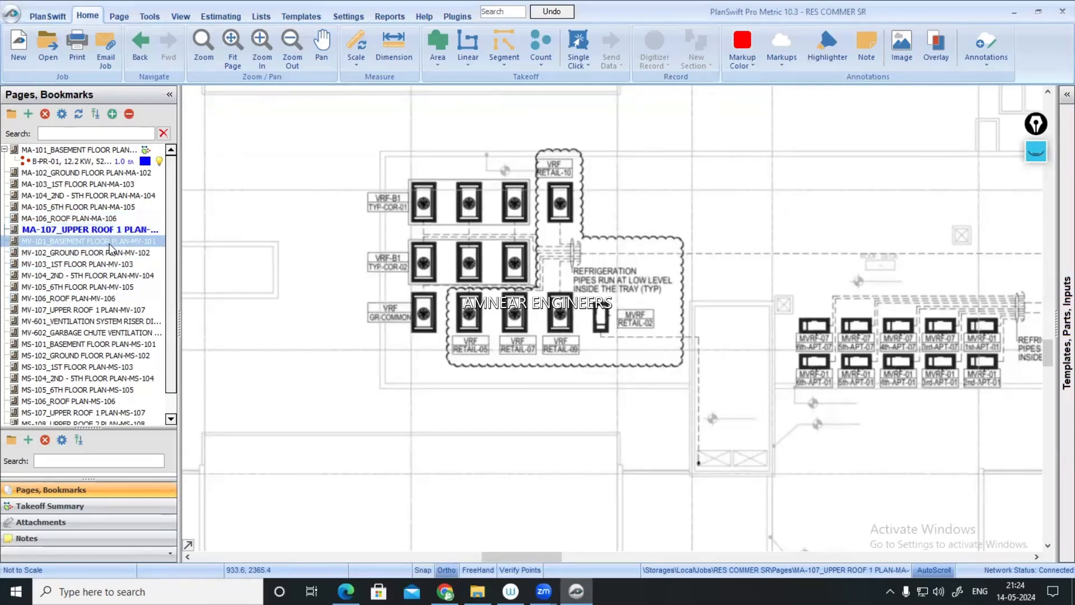
pyautogui.click(107, 320)
pyautogui.scroll(5, 367, 297)
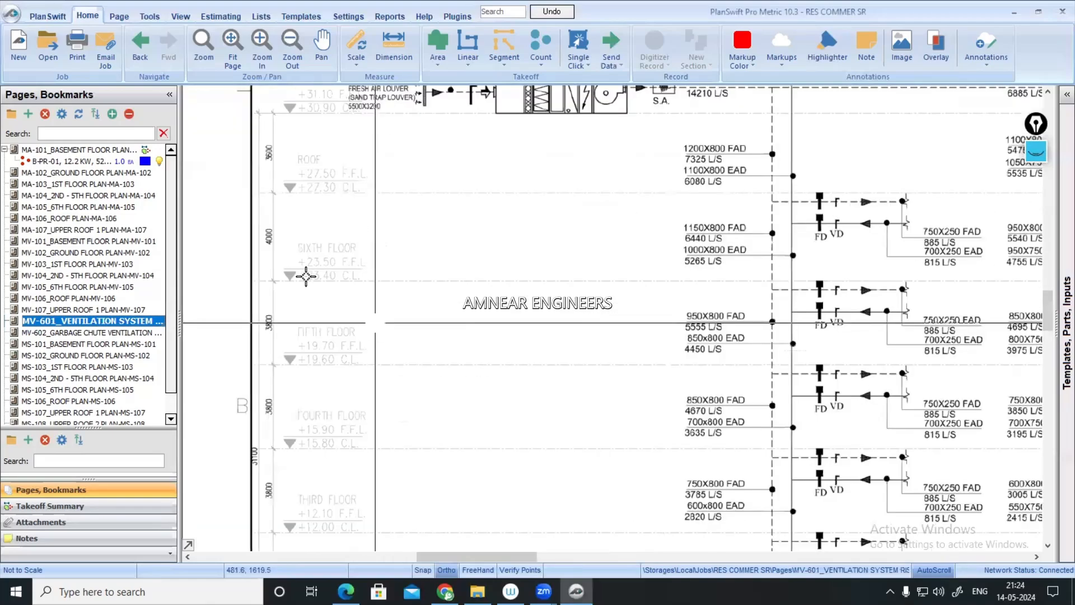
pyautogui.scroll(-5, 306, 276)
pyautogui.scroll(2, 648, 213)
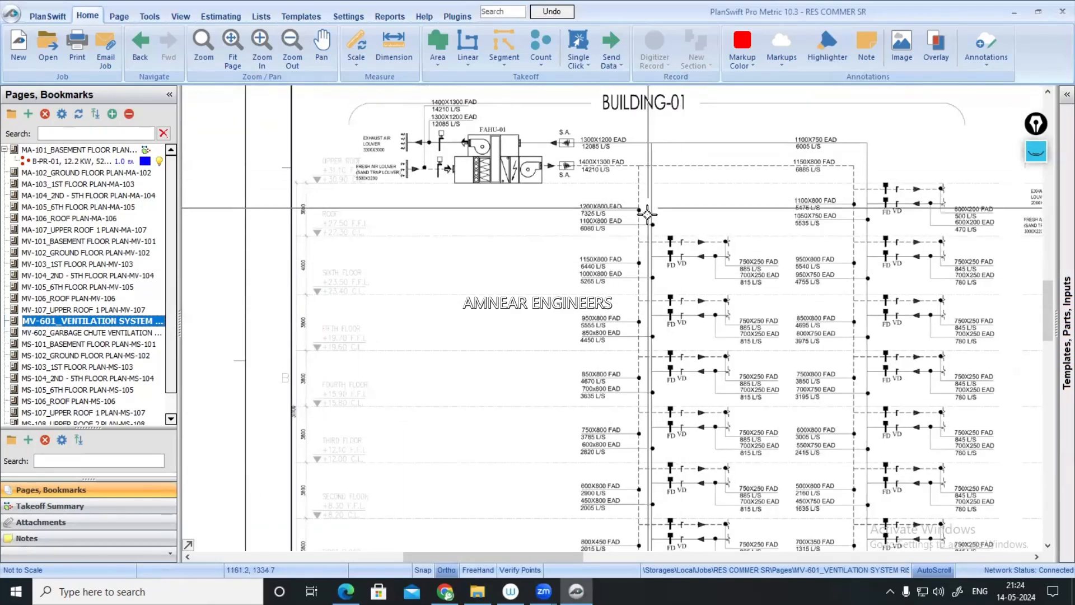
pyautogui.scroll(-2, 646, 242)
pyautogui.scroll(2, 655, 395)
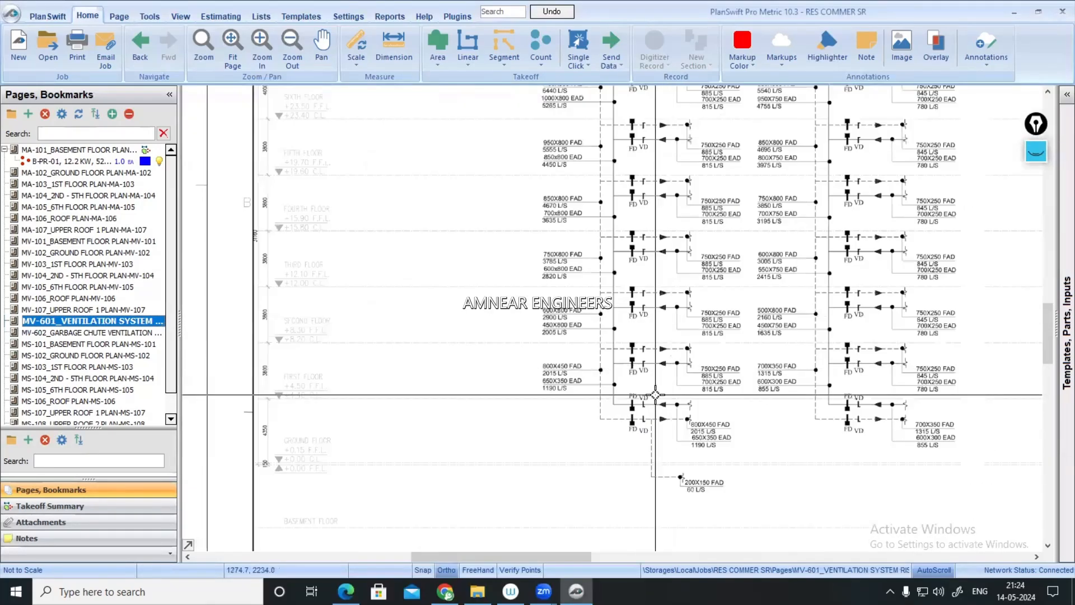
pyautogui.scroll(3, 404, 432)
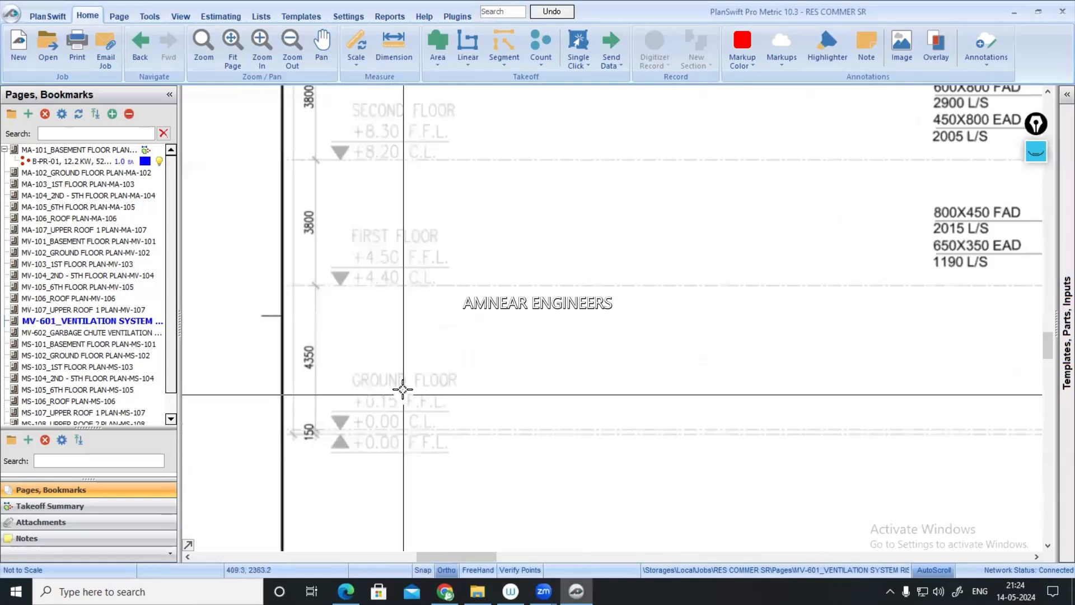
pyautogui.scroll(-2, 452, 425)
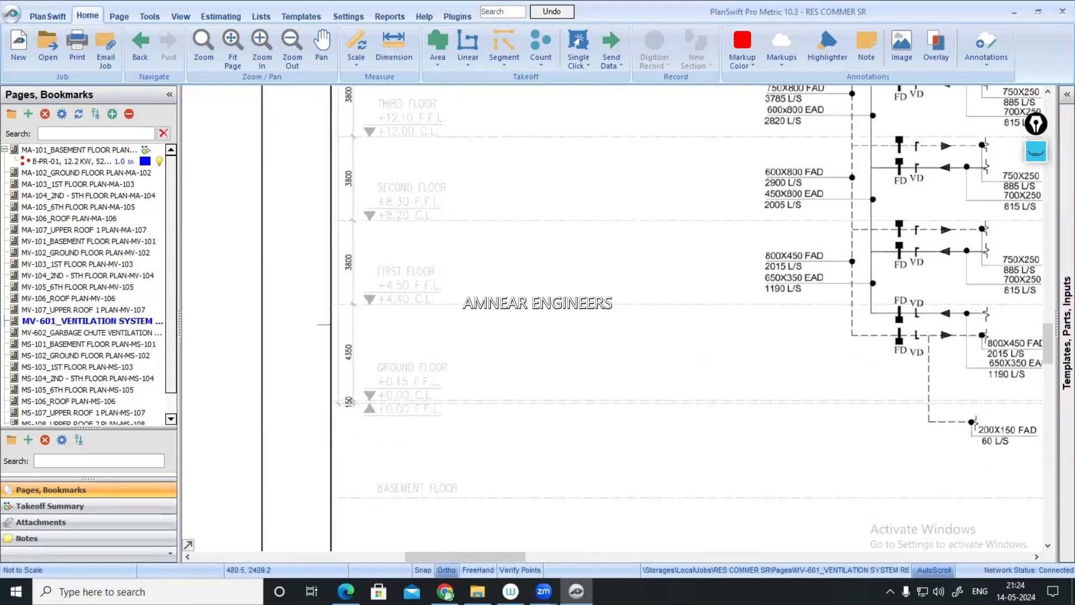
pyautogui.scroll(-1, 439, 435)
pyautogui.scroll(-2, 609, 363)
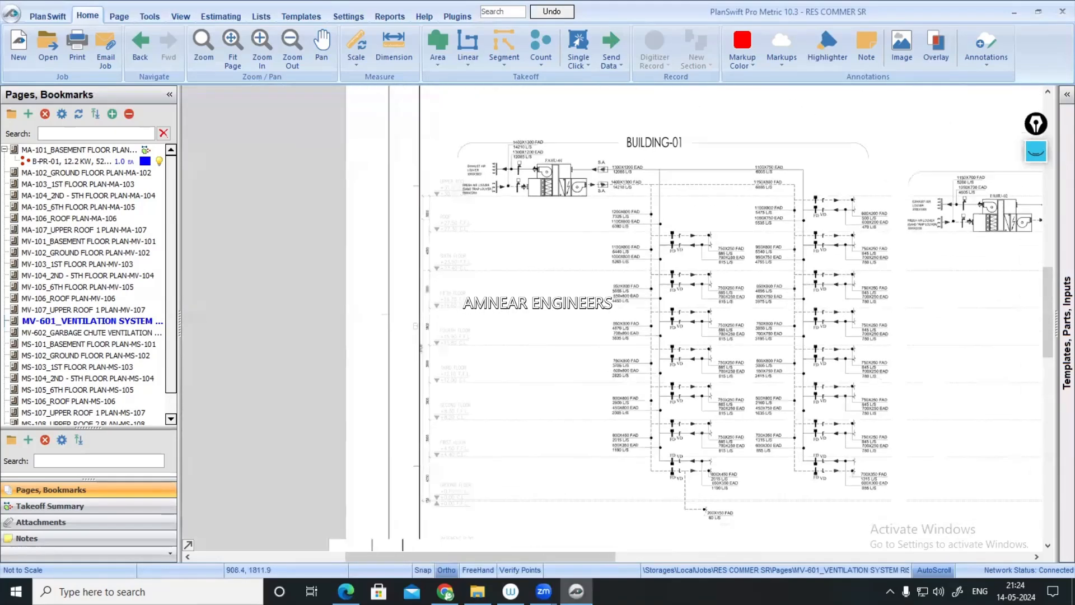
pyautogui.moveTo(620, 379)
pyautogui.mouseDown()
pyautogui.moveTo(556, 269)
pyautogui.moveTo(558, 375)
pyautogui.mouseUp()
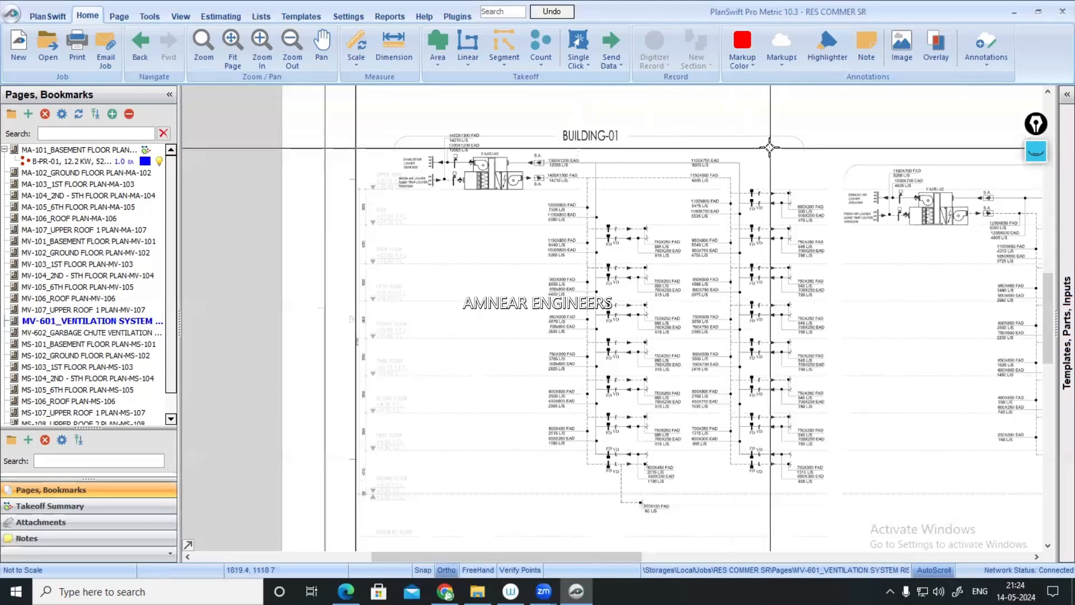
pyautogui.moveTo(769, 148)
pyautogui.mouseDown()
pyautogui.moveTo(445, 110)
pyautogui.moveTo(595, 154)
pyautogui.moveTo(374, 172)
pyautogui.mouseUp()
pyautogui.scroll(3, 672, 178)
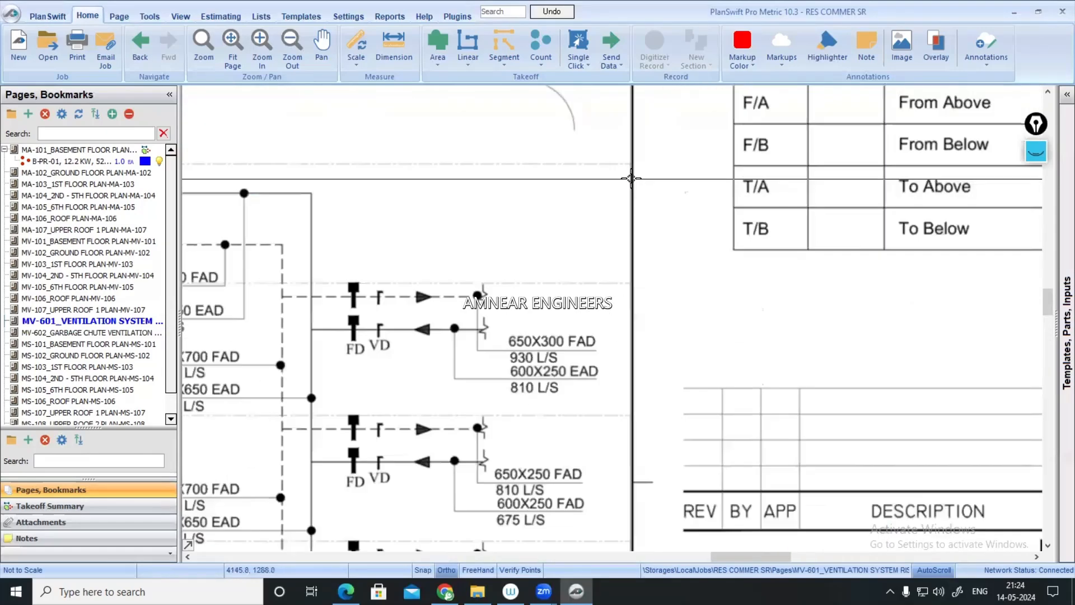
pyautogui.scroll(-3, 631, 179)
# - Examine the level marks around the basement, ground and first floors on the riser diagram for the vertical pipe height
pyautogui.scroll(2, 480, 183)
pyautogui.scroll(1, 536, 199)
pyautogui.scroll(2, 543, 276)
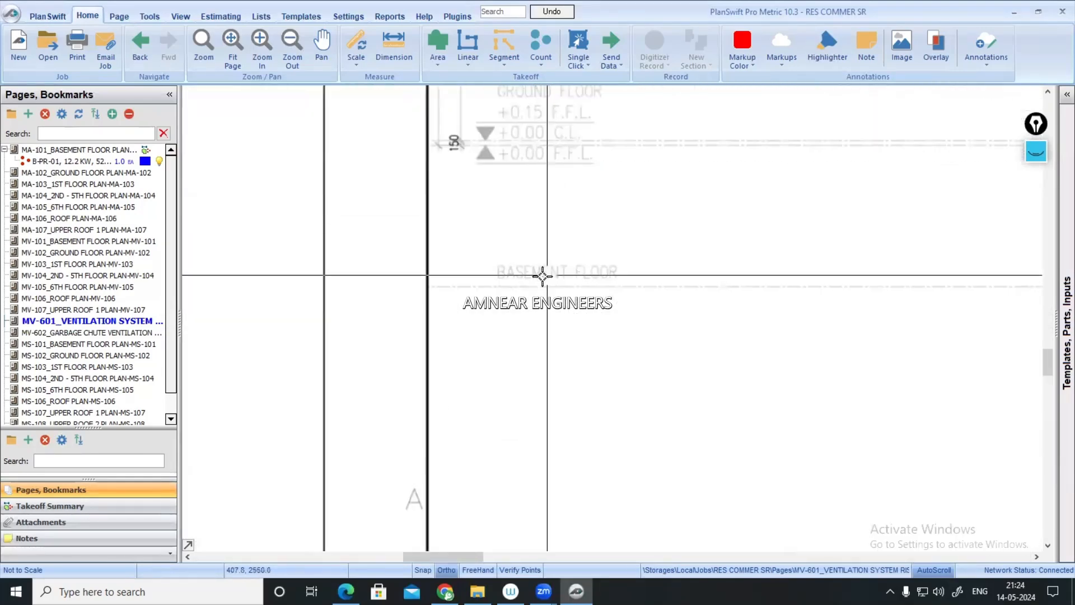
pyautogui.moveTo(475, 242); pyautogui.dragTo(676, 308)
pyautogui.moveTo(539, 123); pyautogui.dragTo(535, 213)
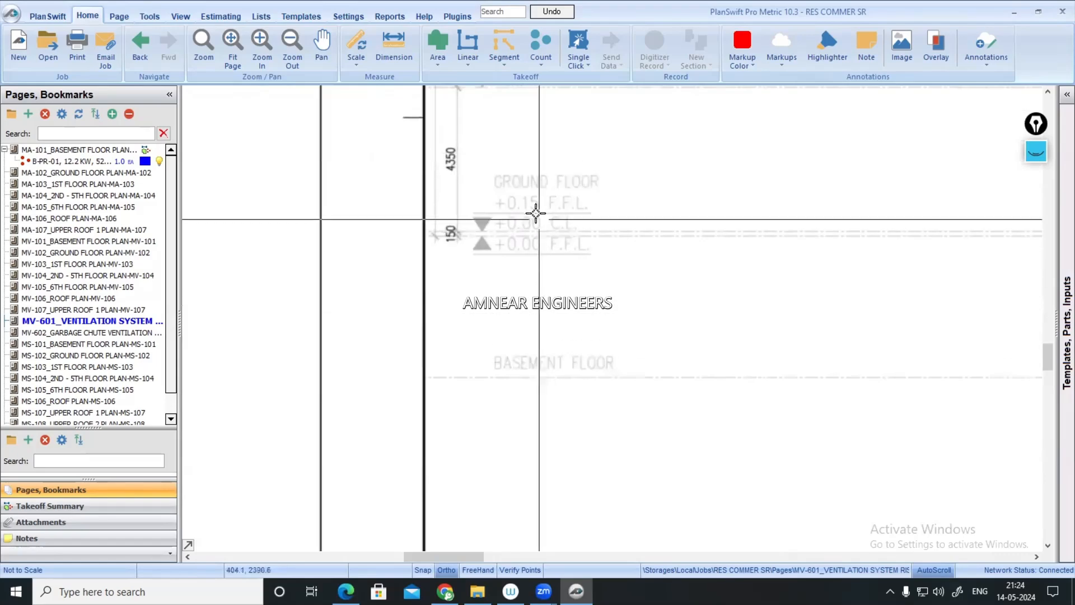
pyautogui.scroll(1, 497, 216)
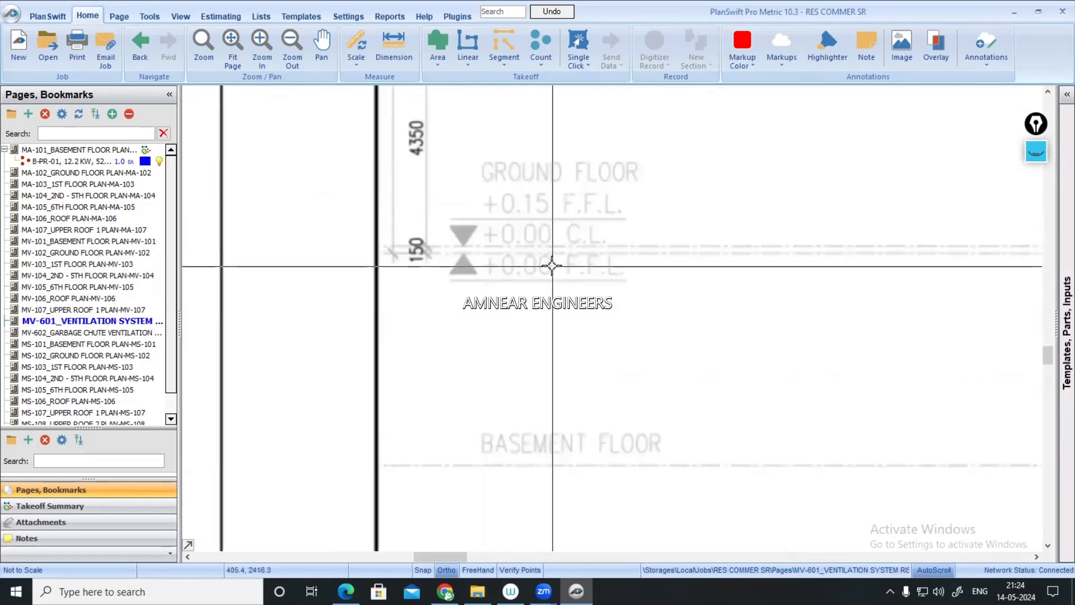
pyautogui.scroll(-3, 616, 314)
pyautogui.scroll(2, 605, 351)
pyautogui.scroll(-1, 611, 324)
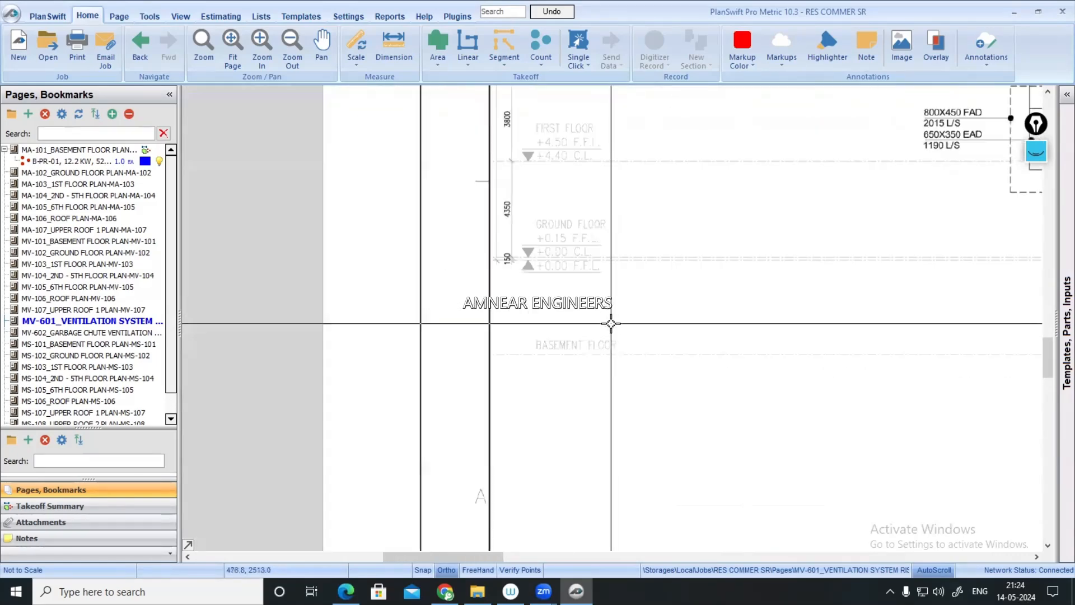
pyautogui.moveTo(626, 323); pyautogui.dragTo(562, 350)
pyautogui.moveTo(469, 153); pyautogui.dragTo(519, 201)
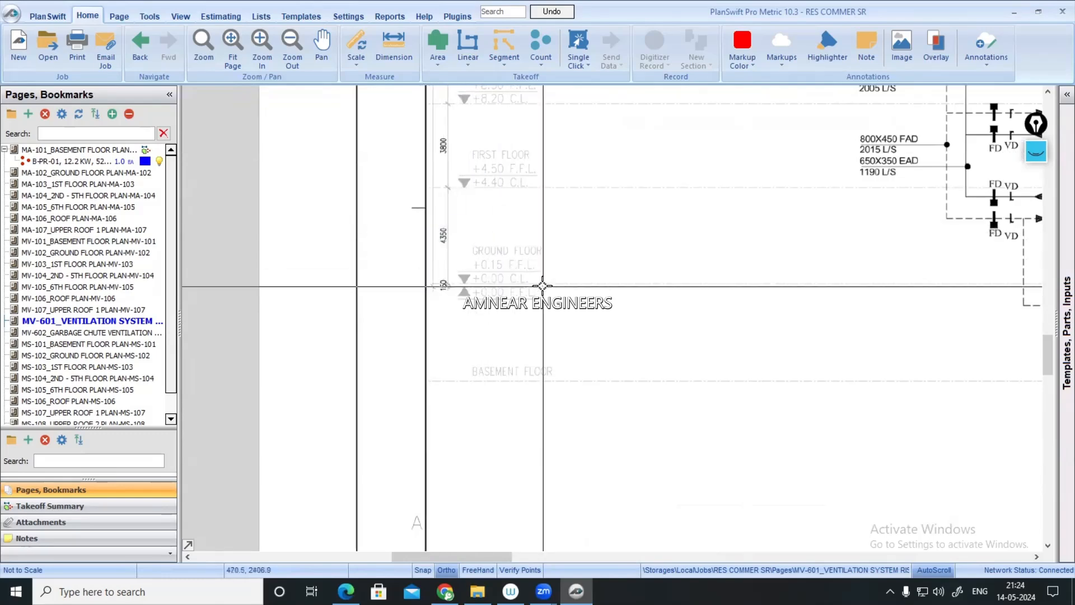
pyautogui.moveTo(554, 286); pyautogui.dragTo(518, 330)
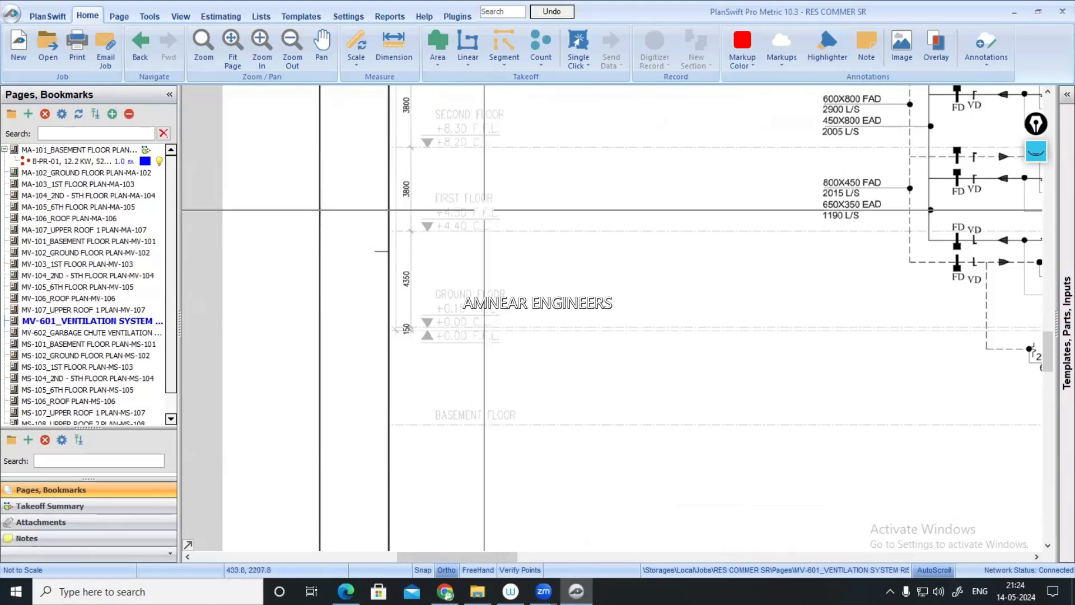
# - Review the riser diagram's levels up to the roof and check VRF-GR-COMMON in the M-101 mechanical schedule in Edge, returning to PlanSwift
pyautogui.scroll(5, 465, 193)
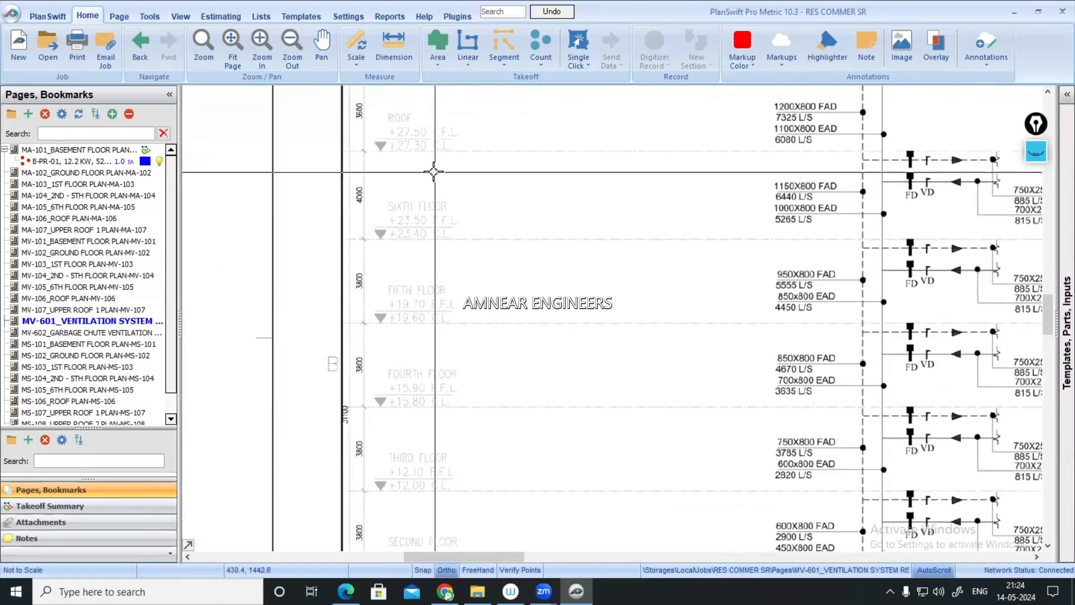
pyautogui.scroll(-2, 434, 172)
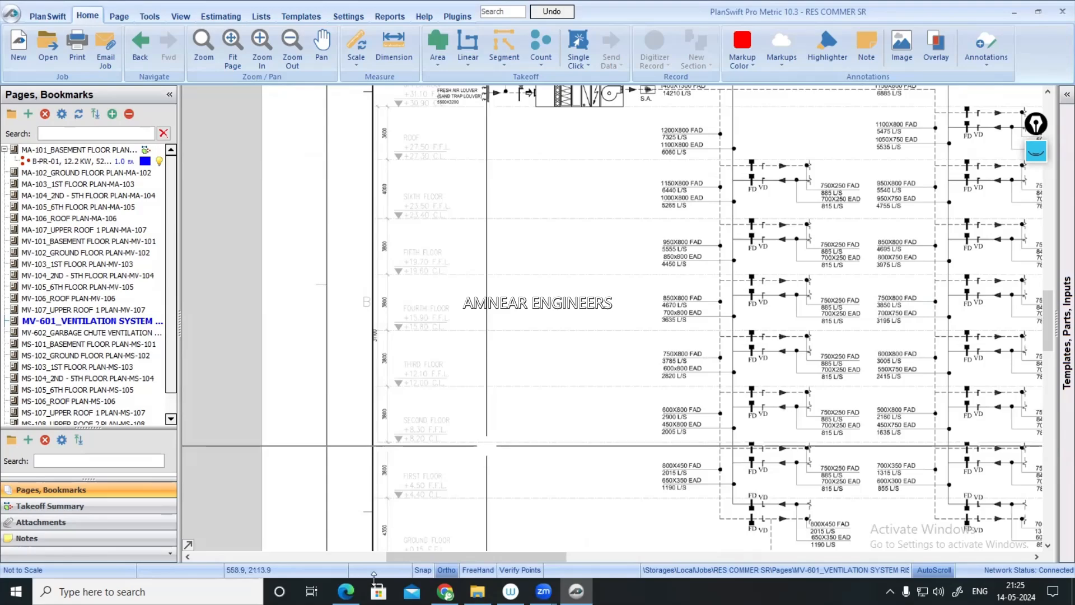
pyautogui.hotkey('alt', 'Tab')
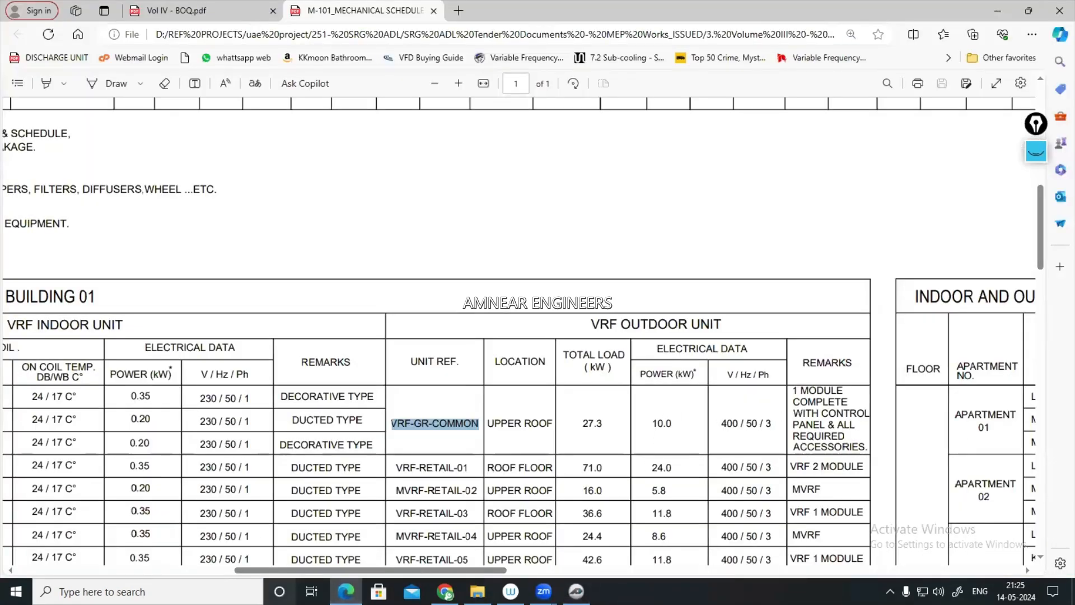
pyautogui.hotkey('alt', 'Tab')
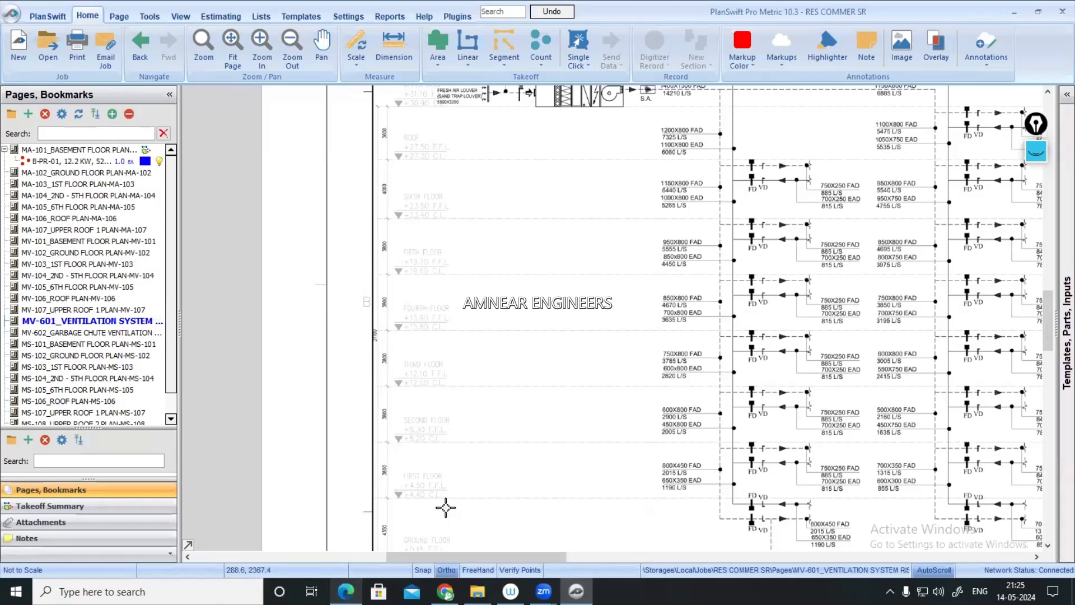
# - Reopen the MA-101 basement plan and locate the refrigeration pipe run beside B-PR-01
pyautogui.click(77, 150)
pyautogui.scroll(10, 403, 372)
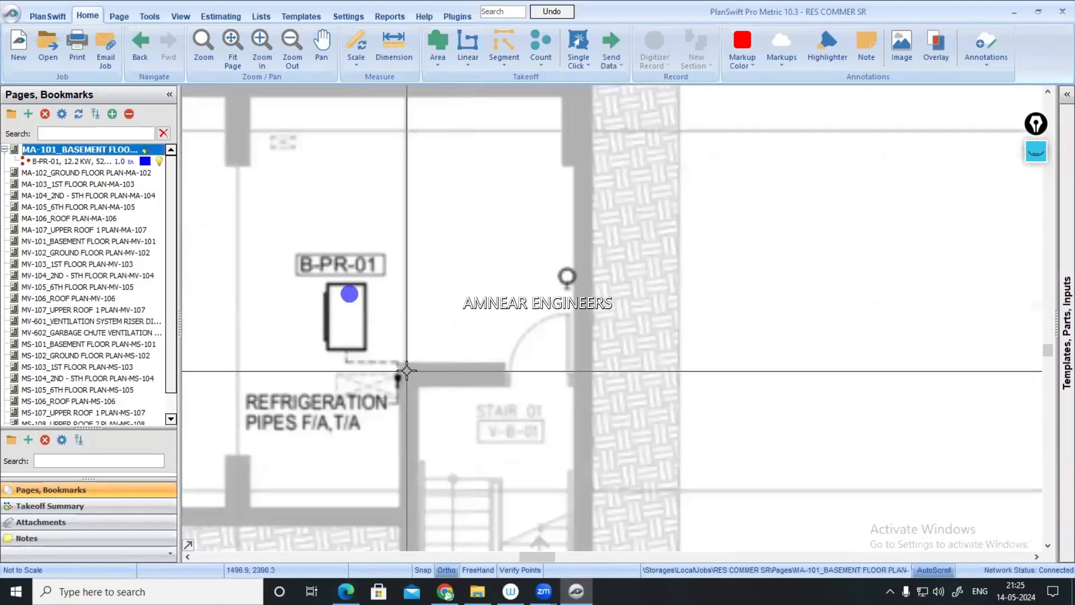
pyautogui.moveTo(381, 370); pyautogui.dragTo(459, 354)
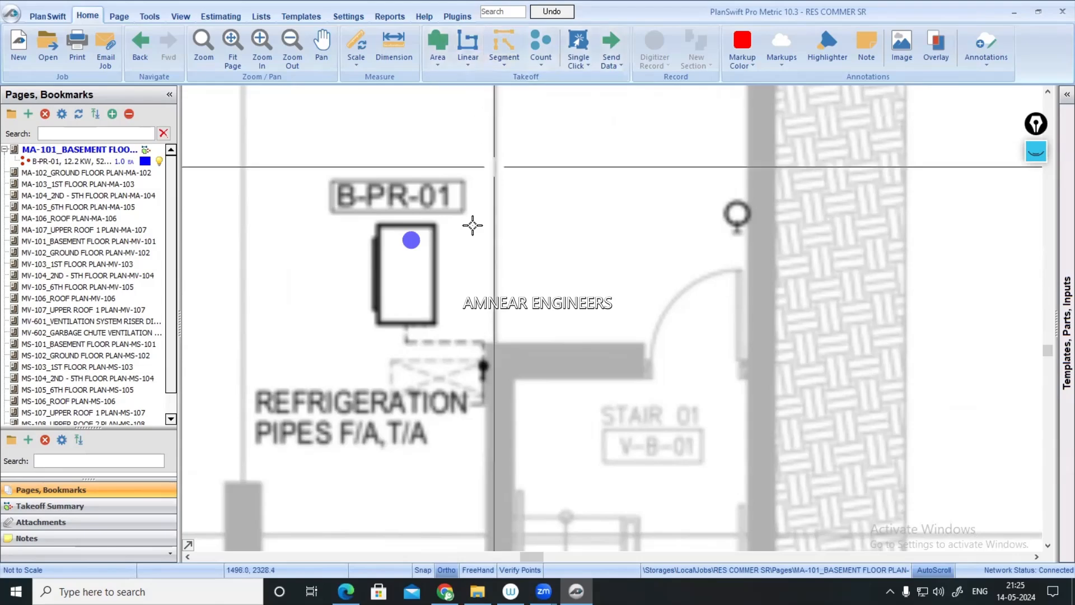
# - Try the Dimension, Area and Linear tools on the unscaled basement plan, declining to set the page scale each time
pyautogui.click(399, 47)
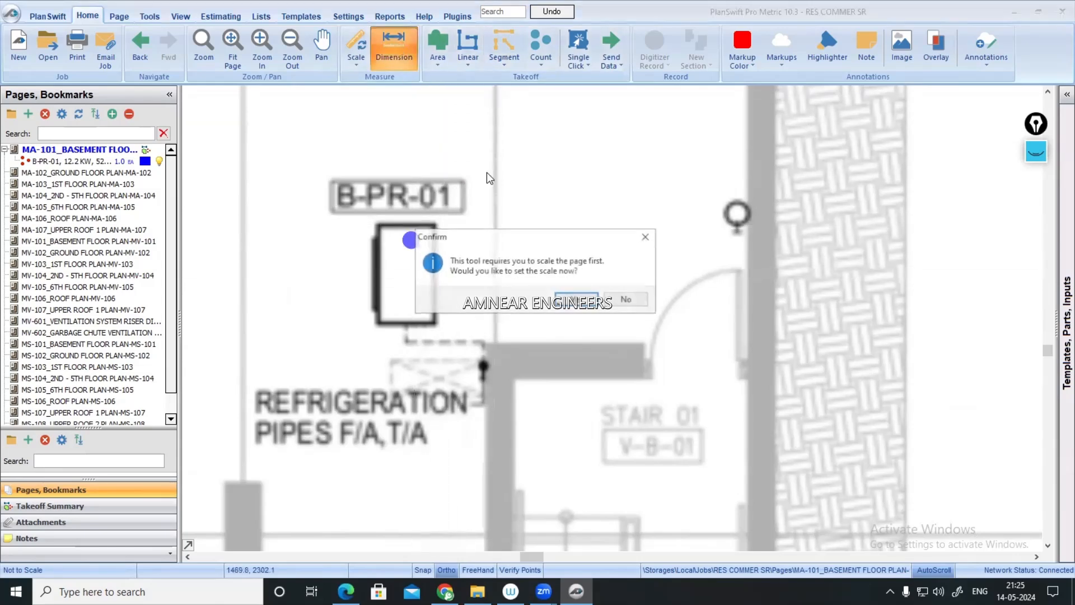
pyautogui.click(645, 239)
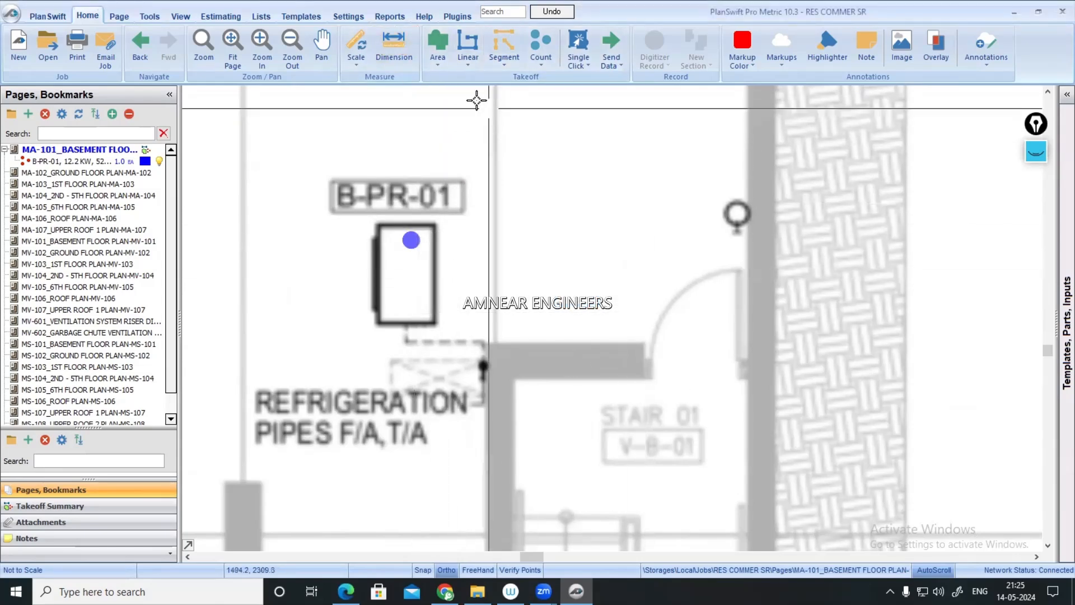
pyautogui.click(436, 44)
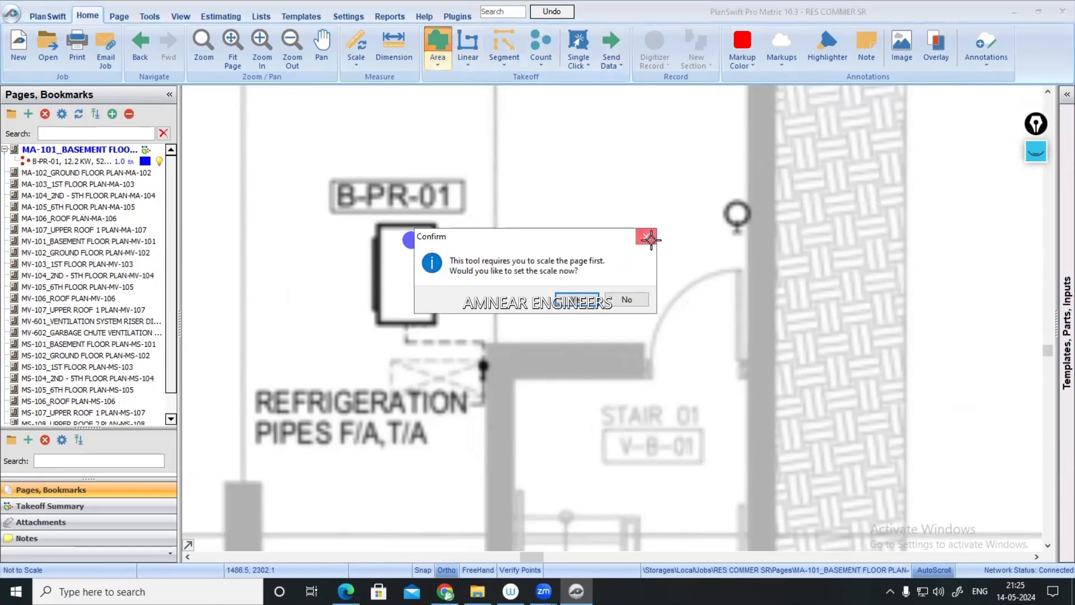
pyautogui.click(648, 238)
pyautogui.click(472, 39)
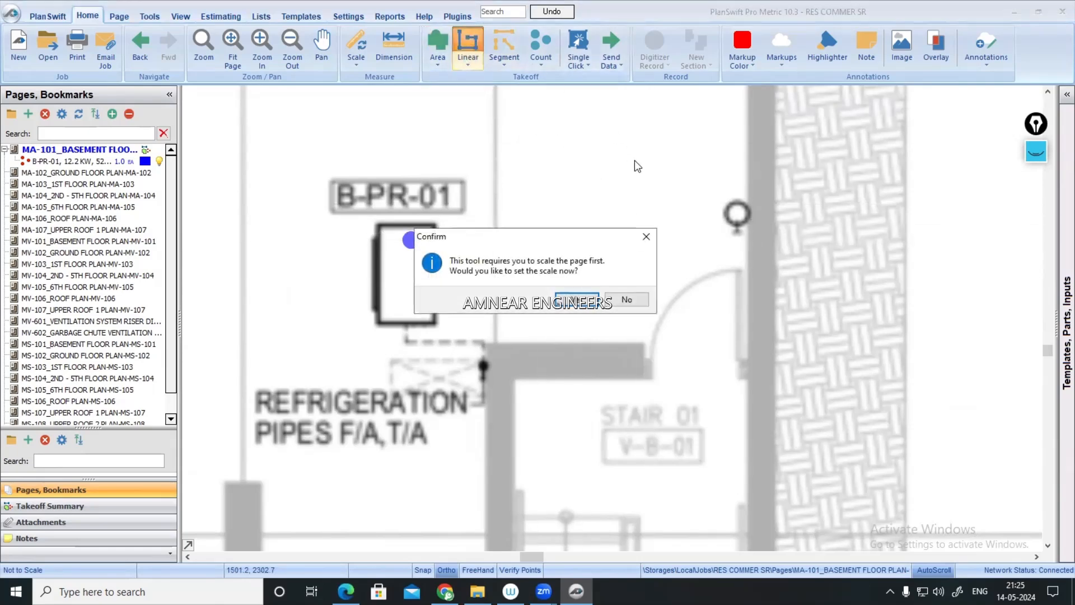
pyautogui.click(647, 236)
# - Examine the grid dimensions between gridlines F, G, H and J on the basement plan for a known length to scale from
pyautogui.scroll(-5, 614, 280)
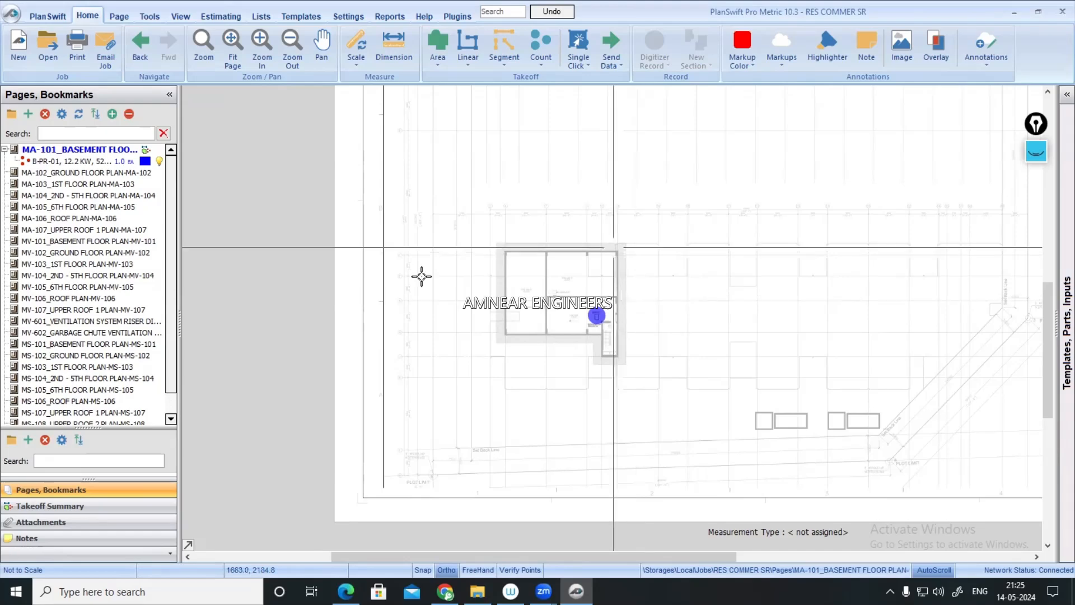
pyautogui.scroll(5, 640, 282)
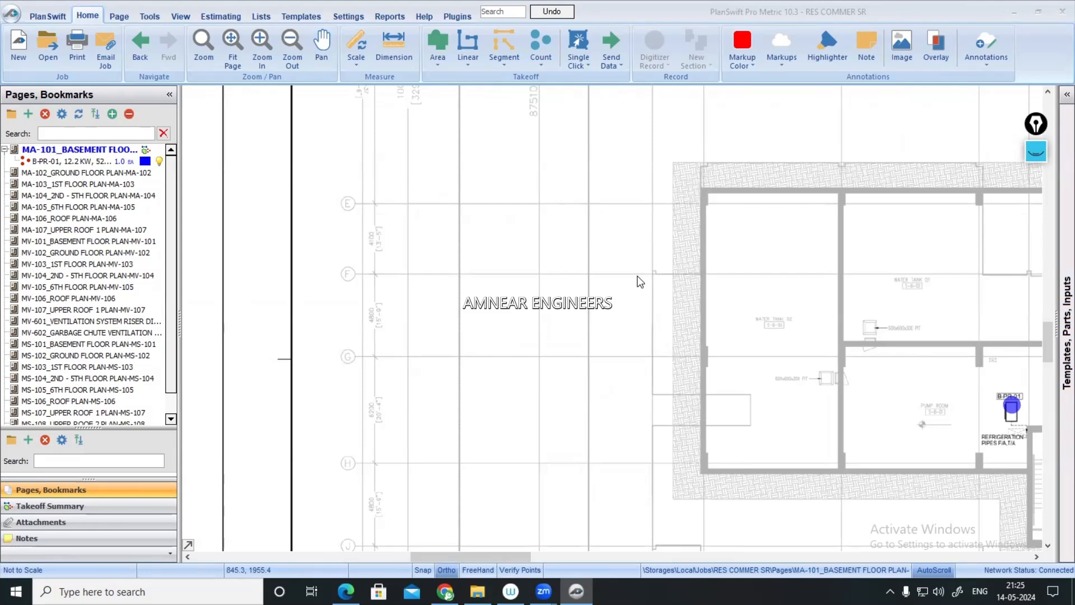
pyautogui.scroll(5, 371, 342)
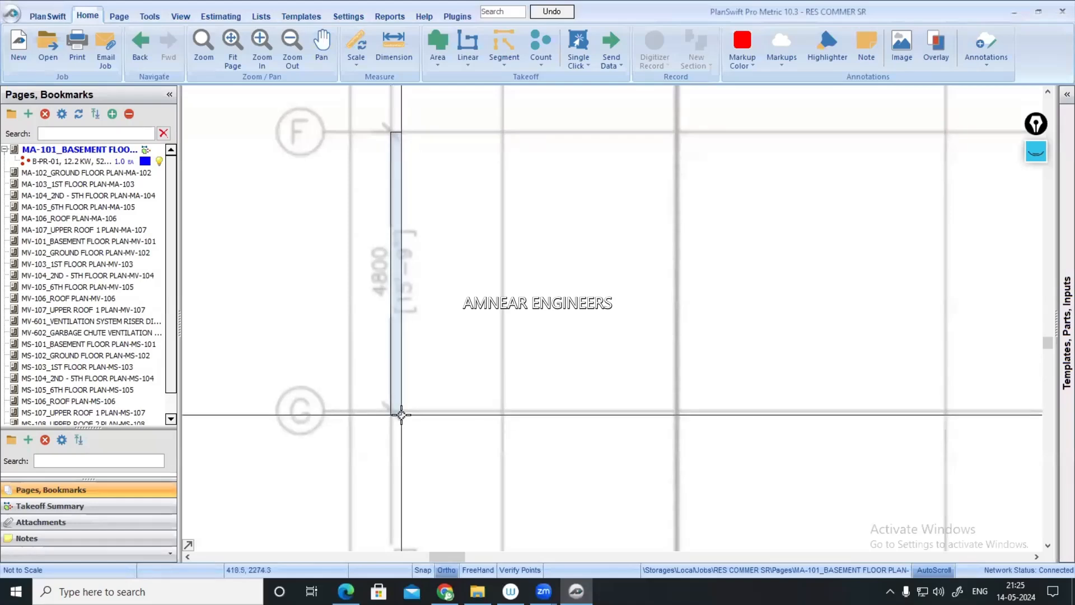
pyautogui.scroll(-3, 395, 399)
pyautogui.moveTo(395, 399); pyautogui.dragTo(330, 204)
pyautogui.scroll(1, 321, 370)
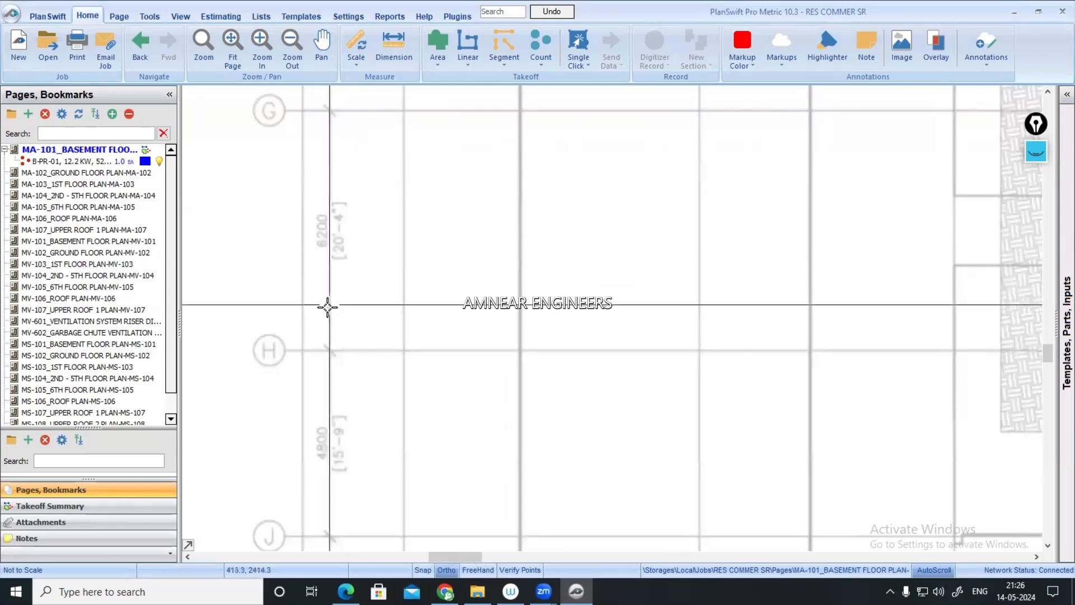
# - Bring back the screen pen overlay at B-PR-01 on the basement plan and erase all the old freehand marks
pyautogui.scroll(-2, 304, 264)
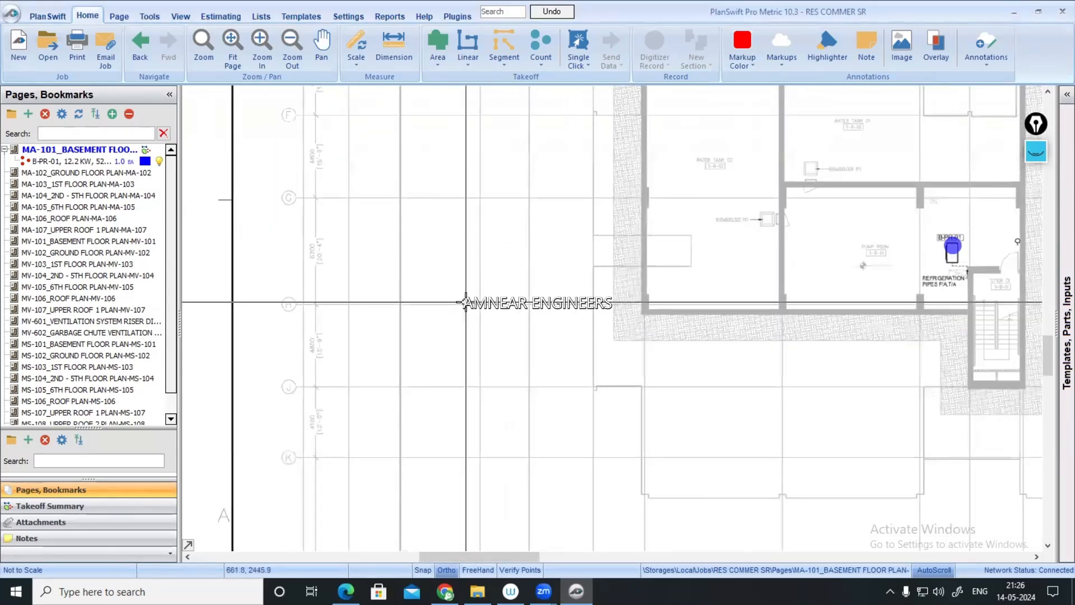
pyautogui.scroll(2, 463, 300)
pyautogui.scroll(2, 706, 332)
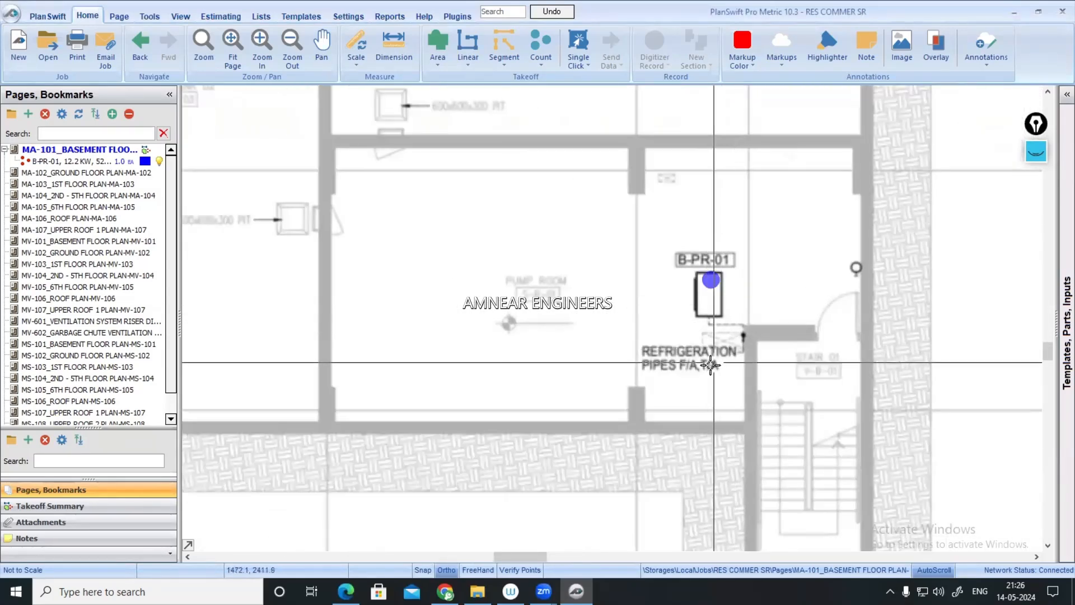
pyautogui.moveTo(774, 386); pyautogui.dragTo(768, 387)
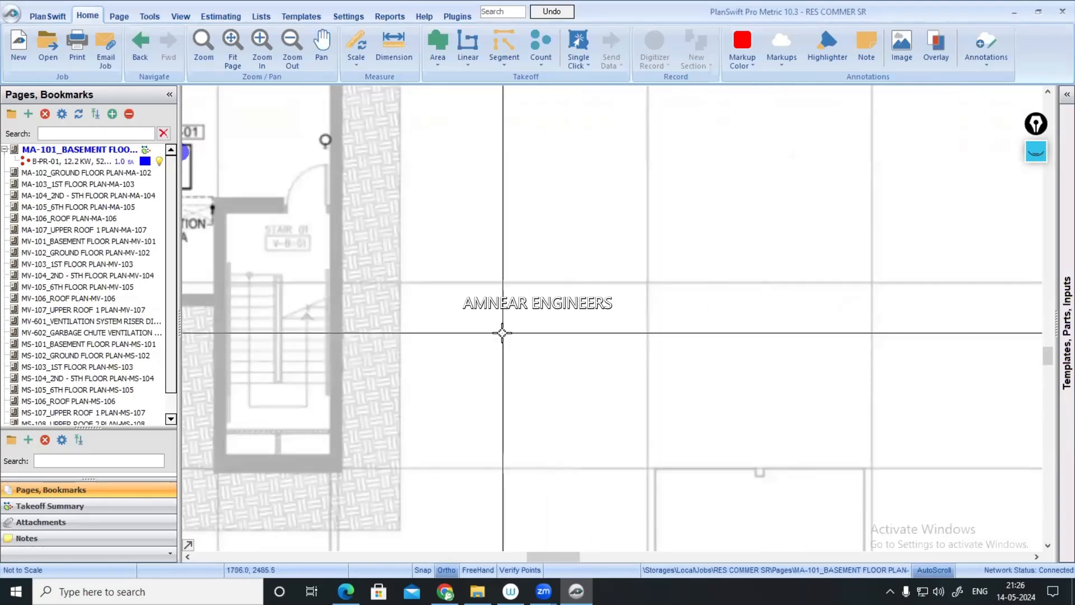
pyautogui.scroll(-1, 532, 342)
pyautogui.moveTo(290, 238); pyautogui.dragTo(449, 317)
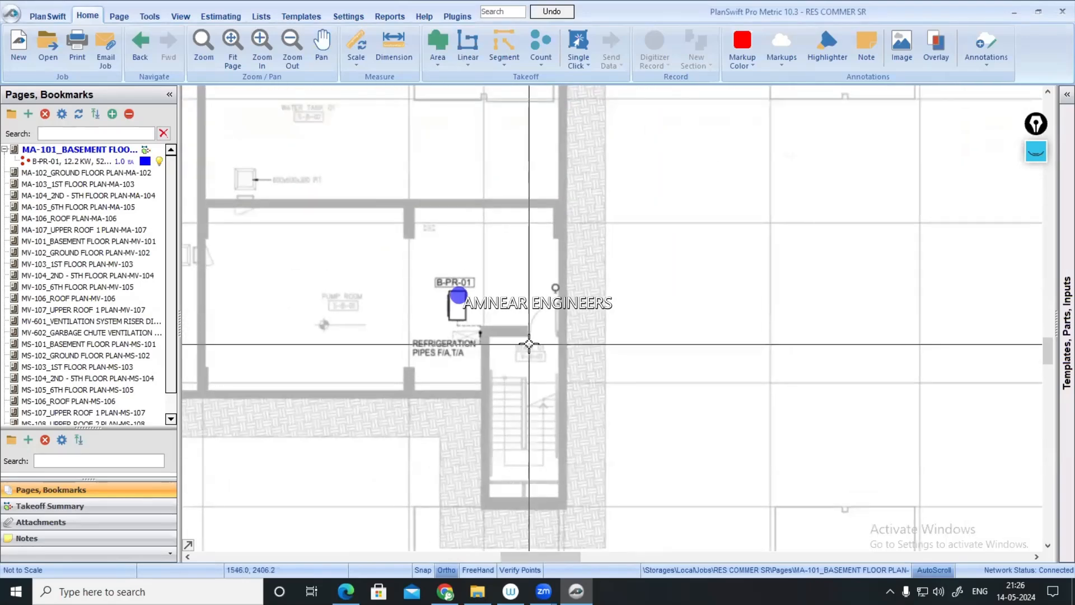
pyautogui.click(1035, 182)
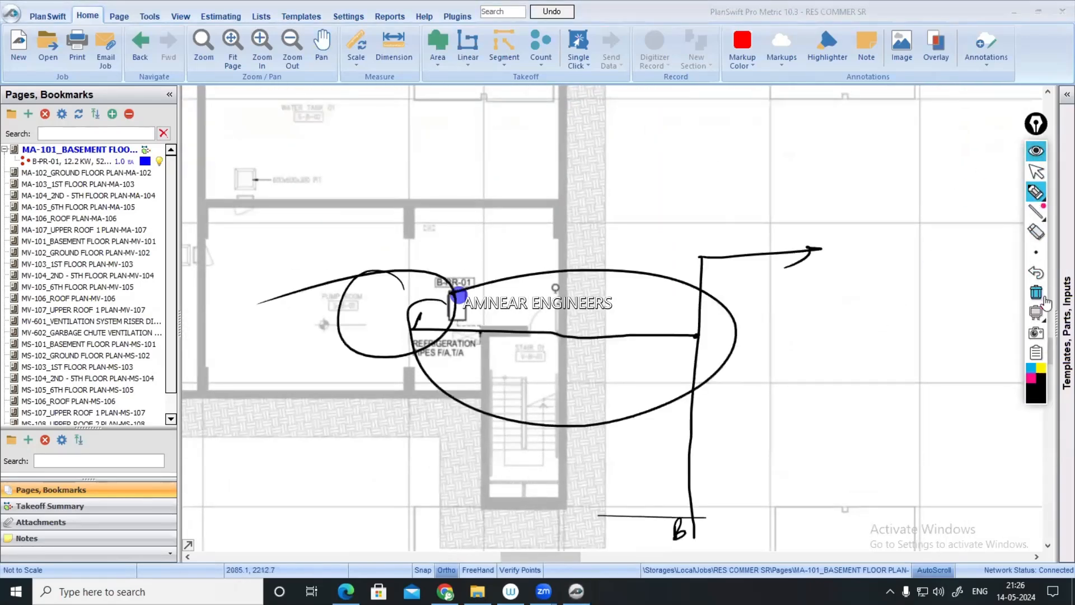
pyautogui.click(1036, 292)
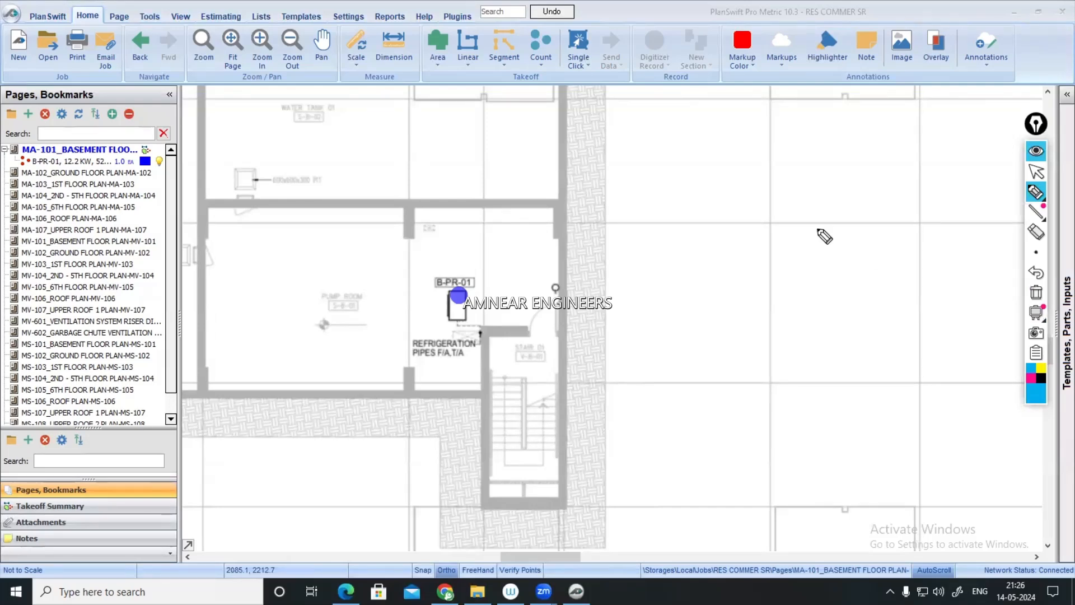
# - Sketch a blue rectangle beside the basement plan with a smaller corner room, a double-headed width arrow across it, and two downward arrows above
pyautogui.moveTo(629, 163)
pyautogui.mouseDown()
pyautogui.moveTo(635, 325)
pyautogui.moveTo(896, 171)
pyautogui.moveTo(894, 324)
pyautogui.moveTo(634, 329)
pyautogui.mouseUp()
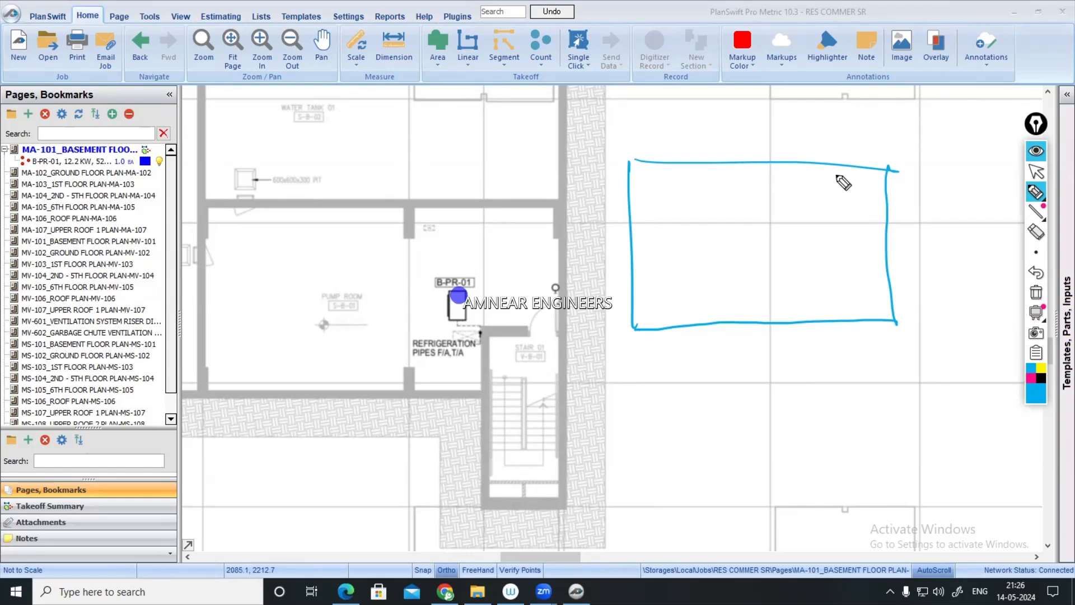
pyautogui.moveTo(831, 130); pyautogui.dragTo(821, 152)
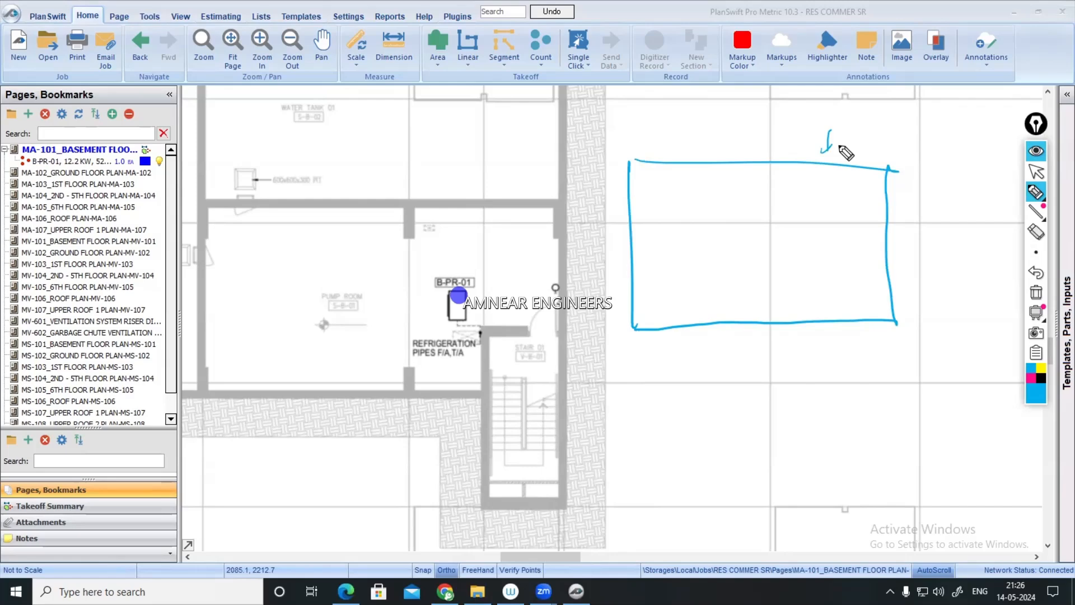
pyautogui.moveTo(840, 163); pyautogui.dragTo(891, 241)
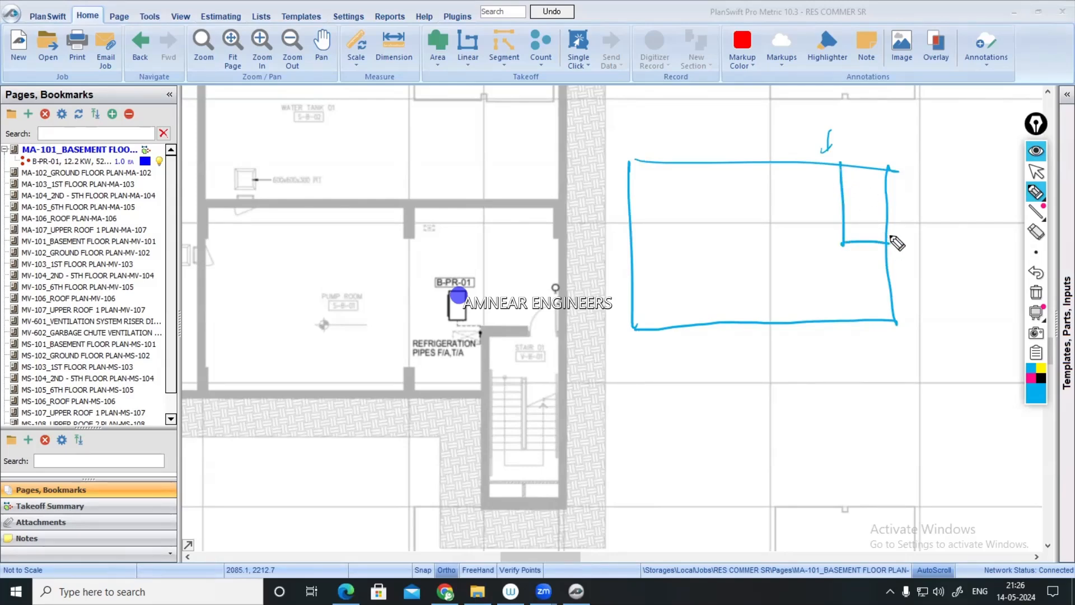
pyautogui.moveTo(850, 185); pyautogui.dragTo(885, 186)
pyautogui.moveTo(880, 181); pyautogui.dragTo(870, 184)
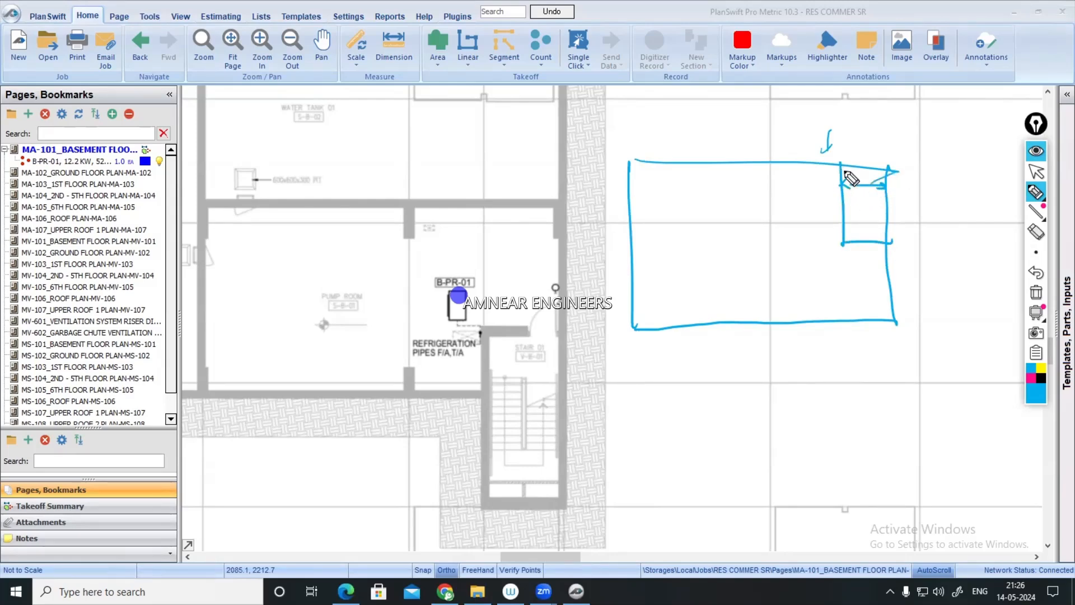
pyautogui.moveTo(754, 132); pyautogui.dragTo(753, 151)
pyautogui.moveTo(877, 187); pyautogui.dragTo(886, 186)
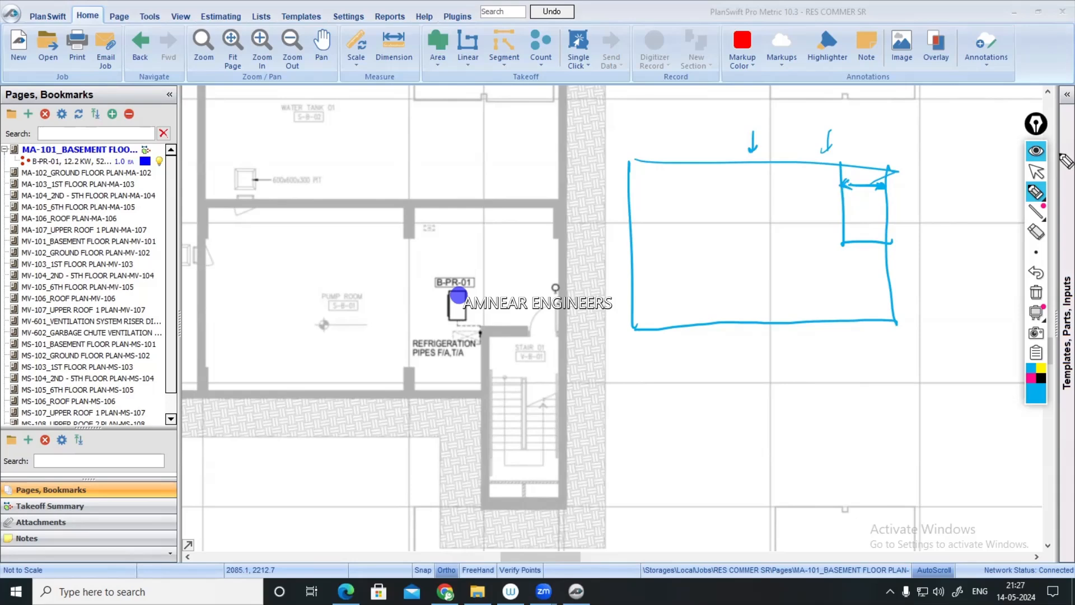
# - Hide the pen sketch and return to the basement building around B-PR-01 on the MA-101 plan
pyautogui.click(1037, 151)
pyautogui.scroll(-3, 610, 336)
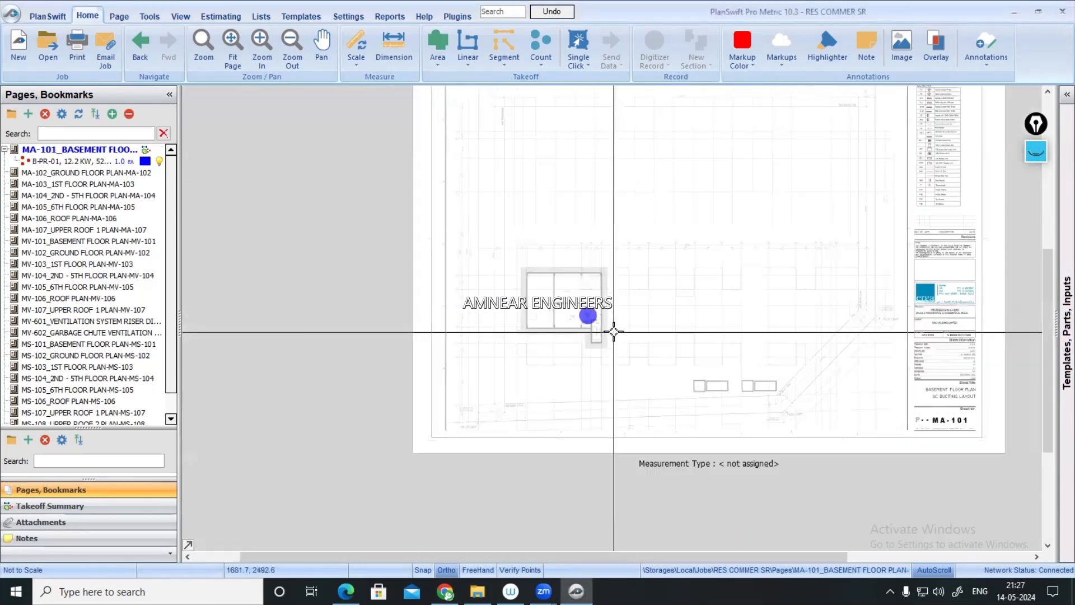
pyautogui.scroll(4, 612, 336)
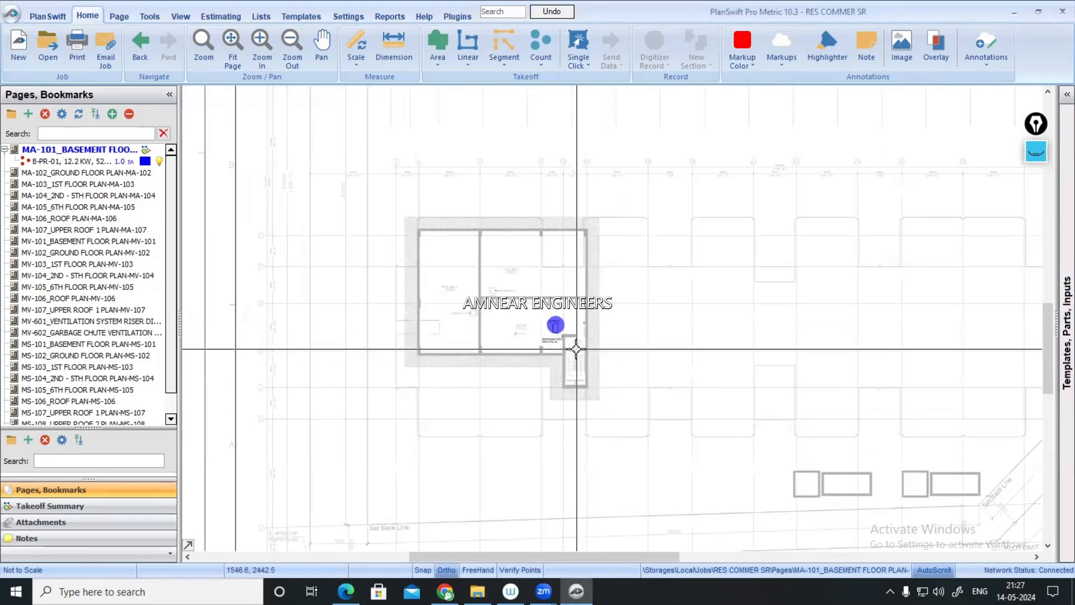
# - Open the MS-601 smoke management system riser diagram and examine the building risers
pyautogui.scroll(2, 577, 347)
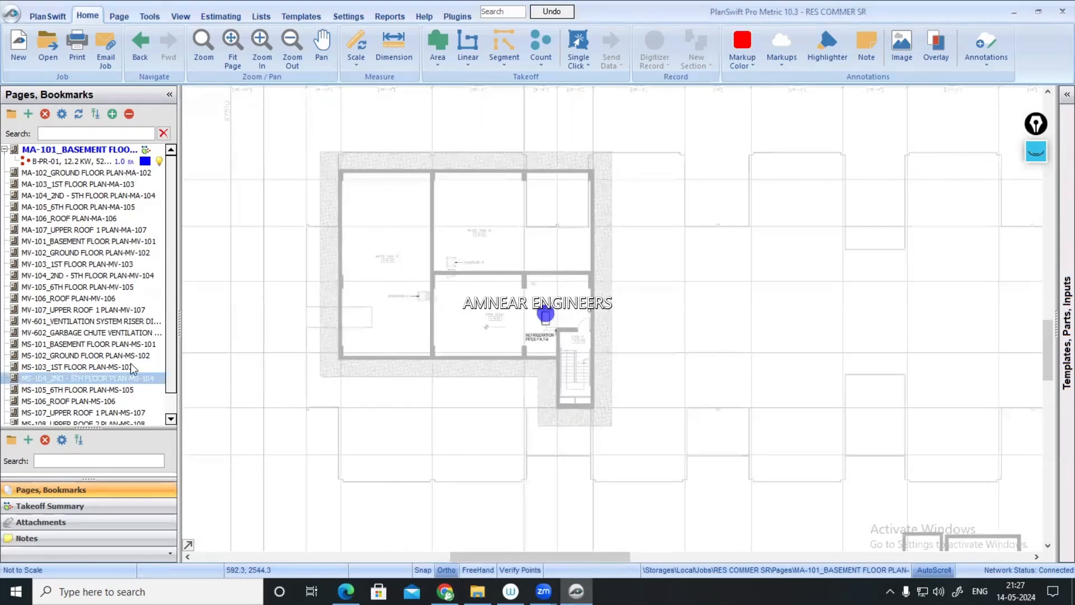
pyautogui.scroll(-1, 130, 363)
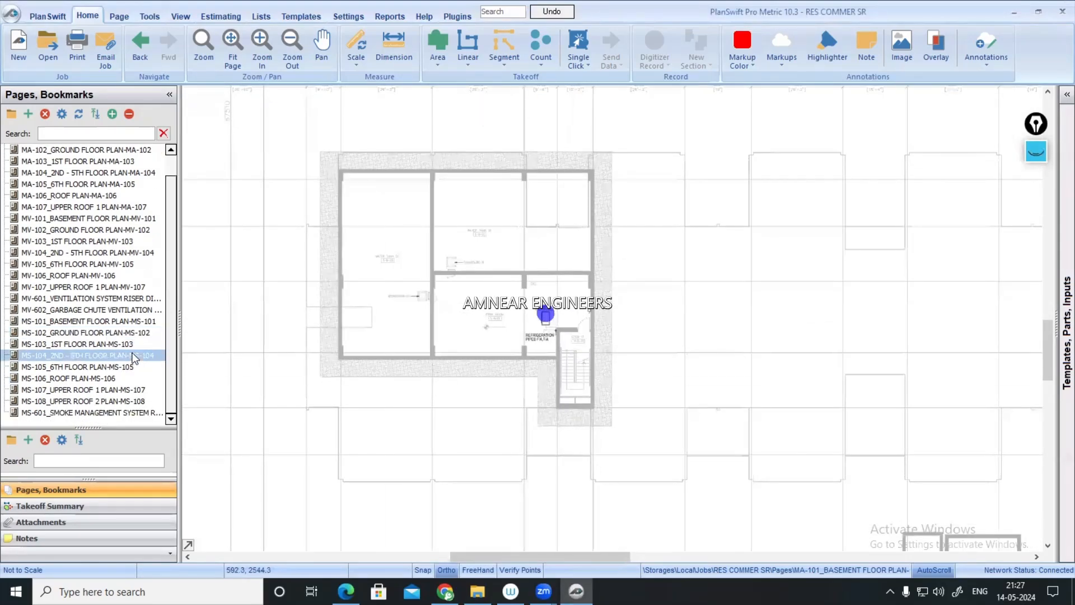
pyautogui.click(118, 413)
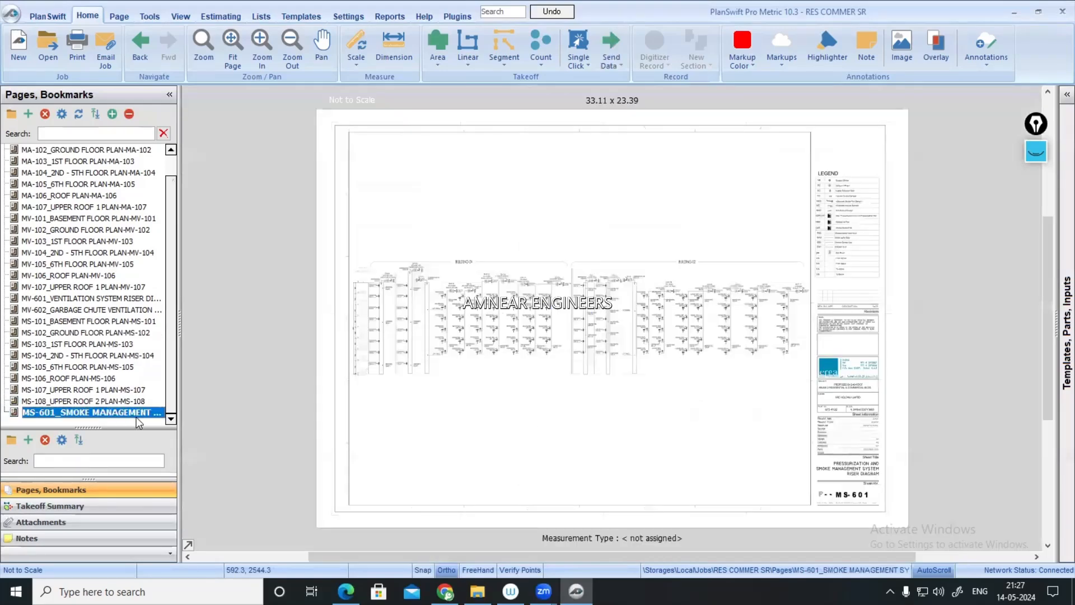
pyautogui.scroll(1, 477, 345)
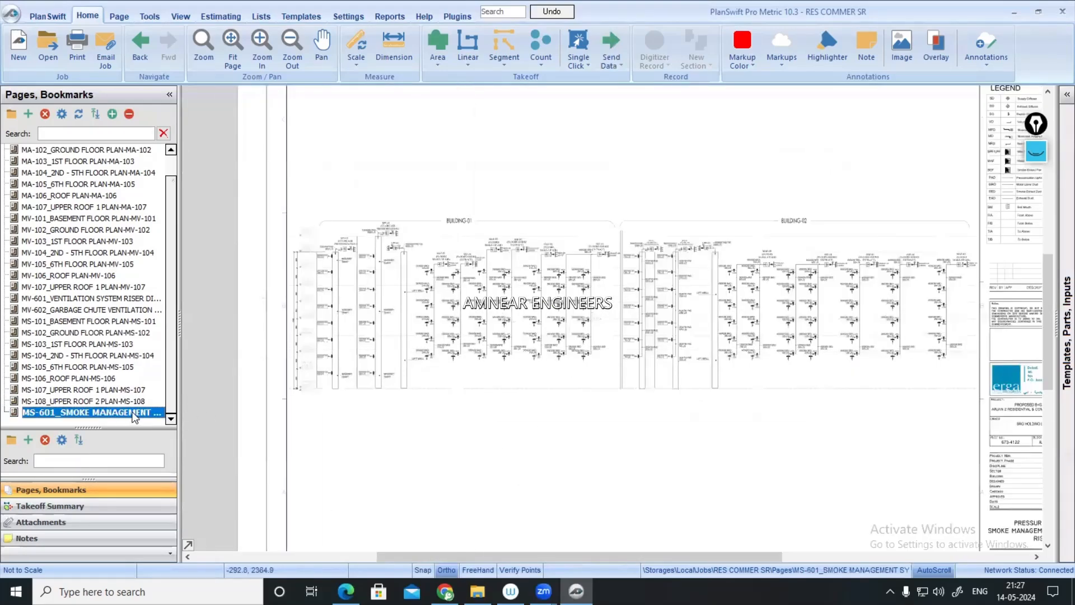
# - Open the MS-105 6th floor plan and examine its title block and the lower building's staircases
pyautogui.click(89, 365)
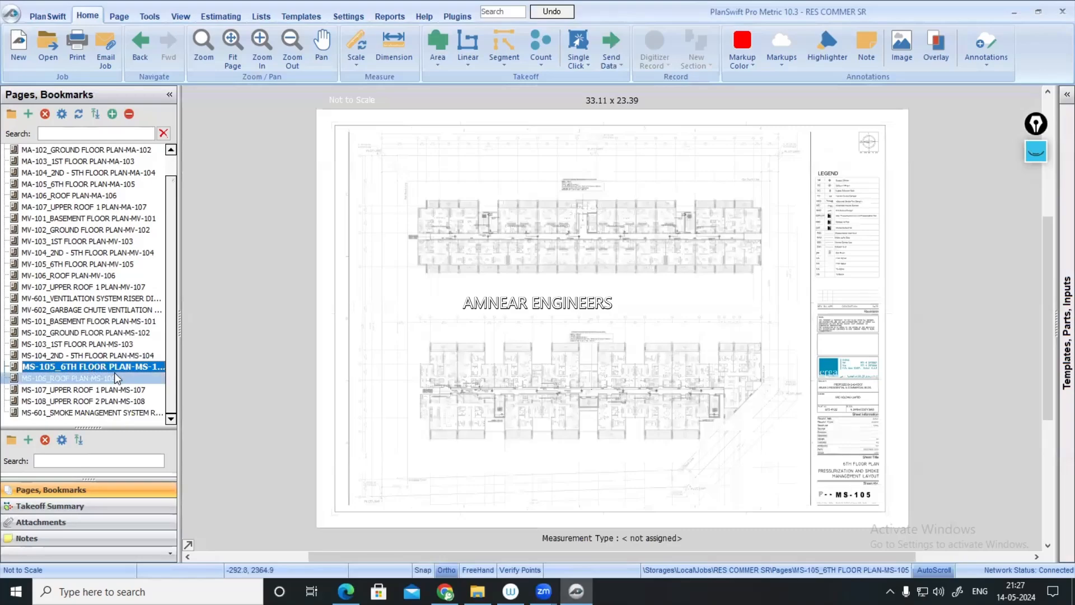
pyautogui.scroll(4, 854, 491)
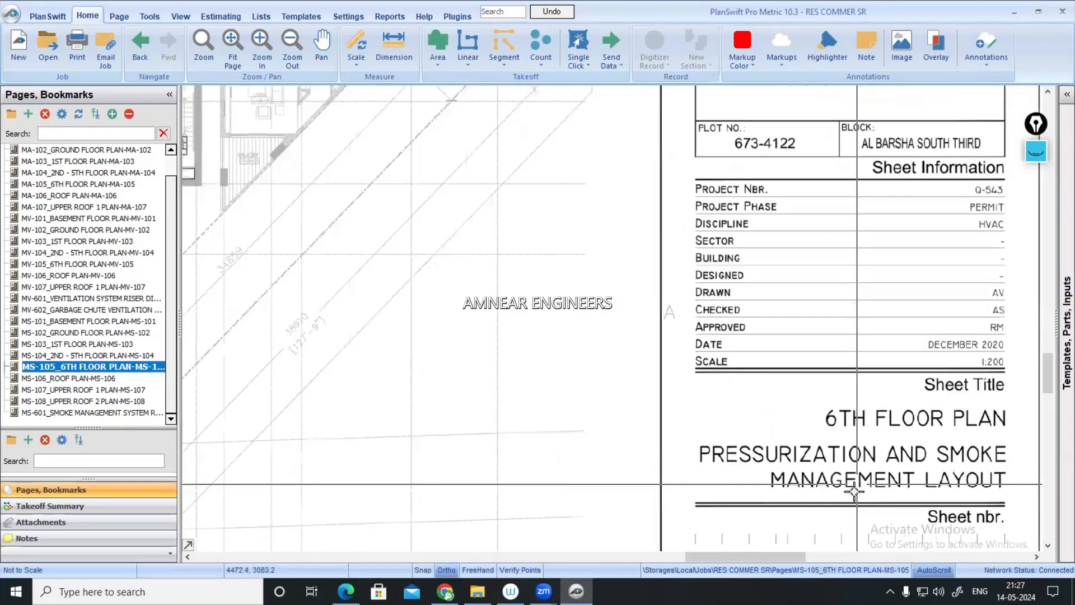
pyautogui.scroll(-4, 854, 492)
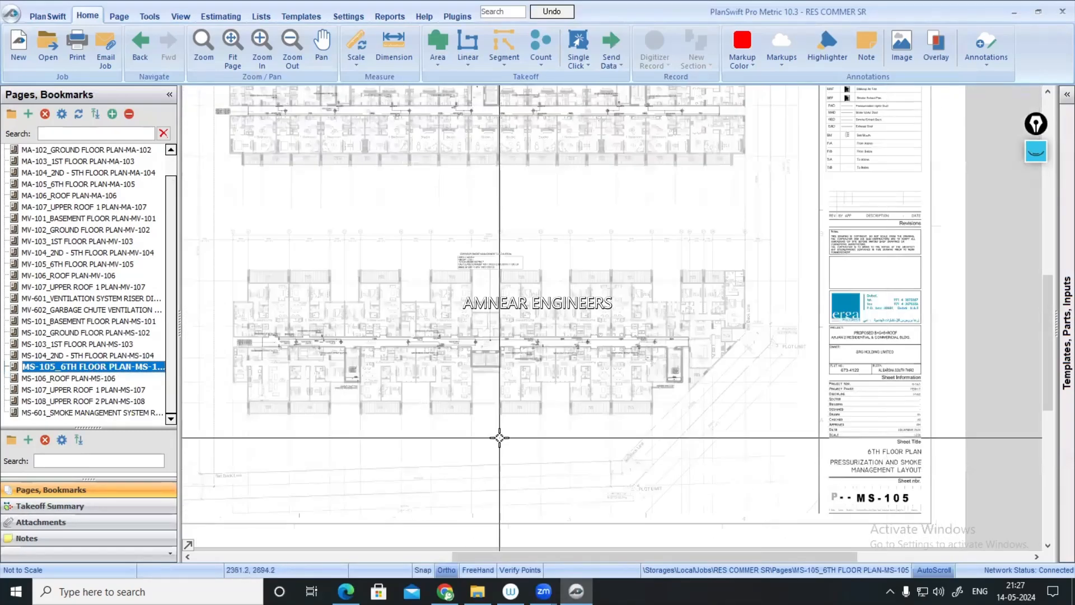
pyautogui.moveTo(499, 438); pyautogui.dragTo(536, 434)
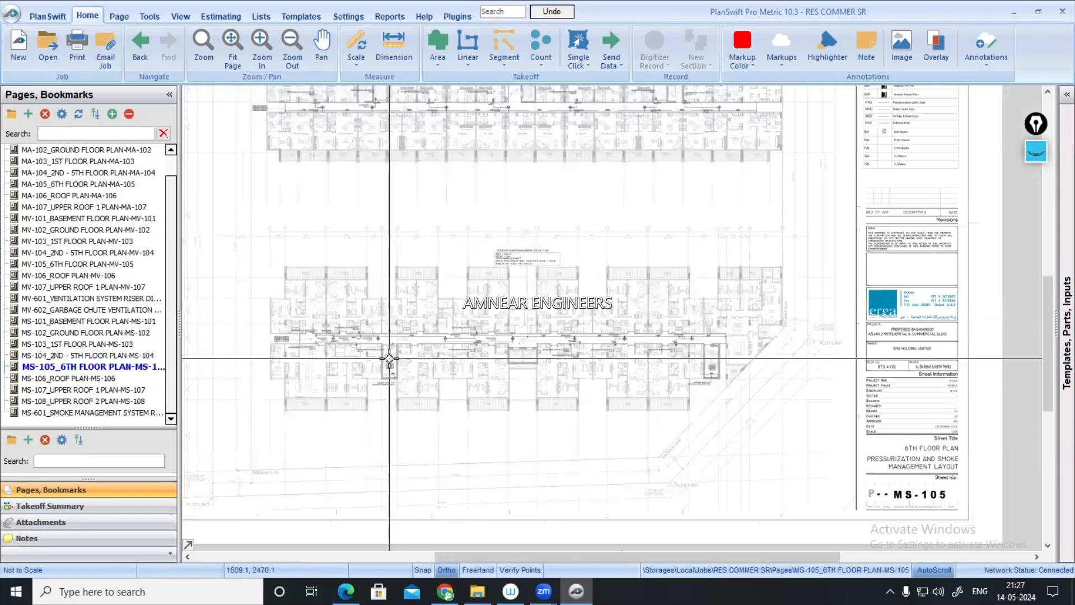
pyautogui.moveTo(389, 359); pyautogui.dragTo(430, 368)
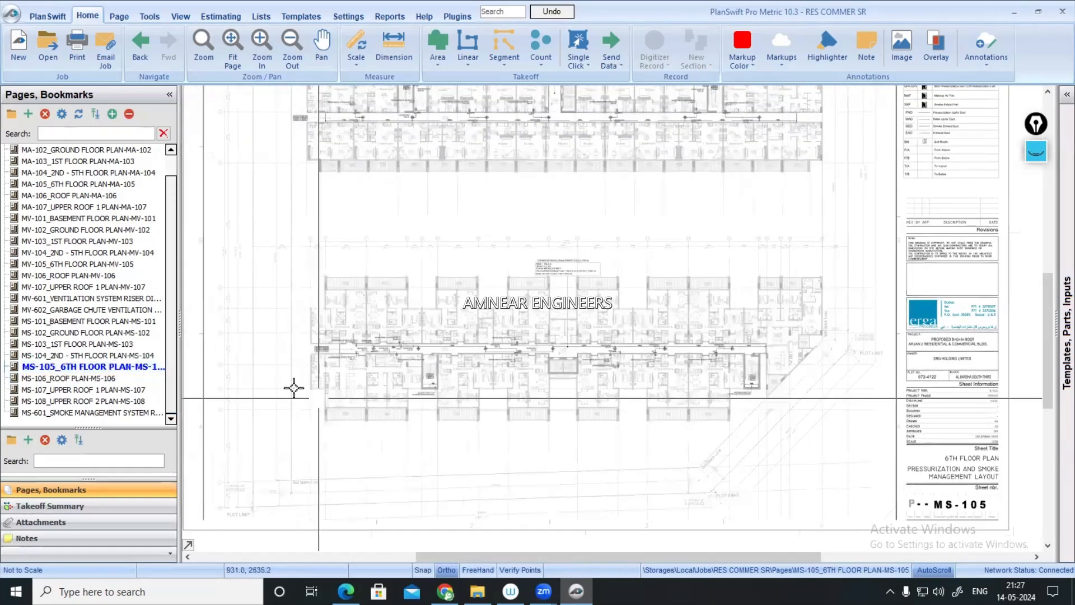
# - Start scaling the MS-105 sheet with a metric reference dimension of 6.2 M
pyautogui.scroll(6, 294, 388)
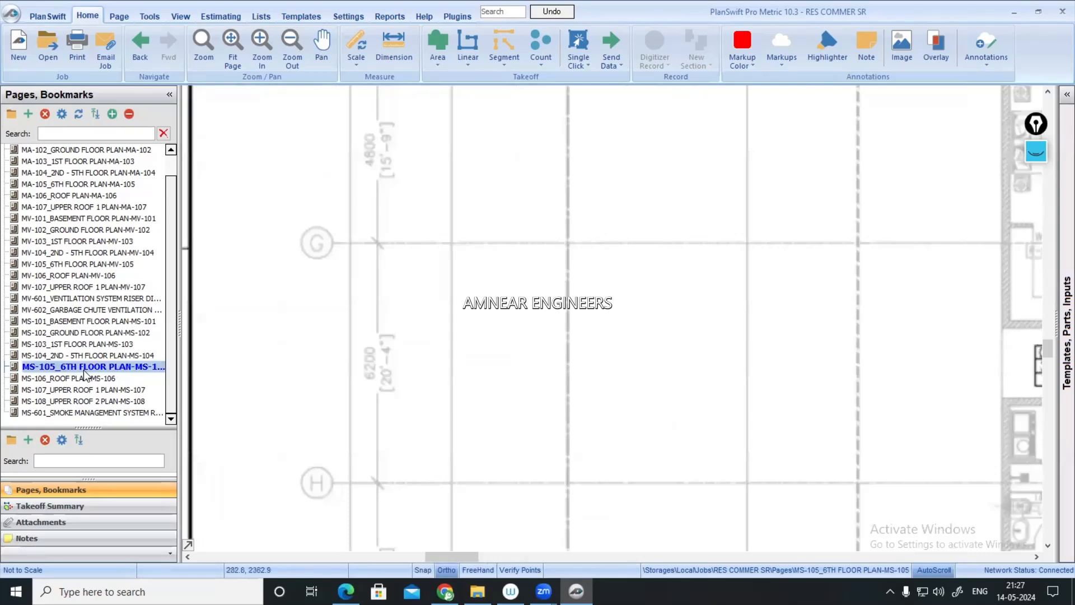
pyautogui.click(360, 36)
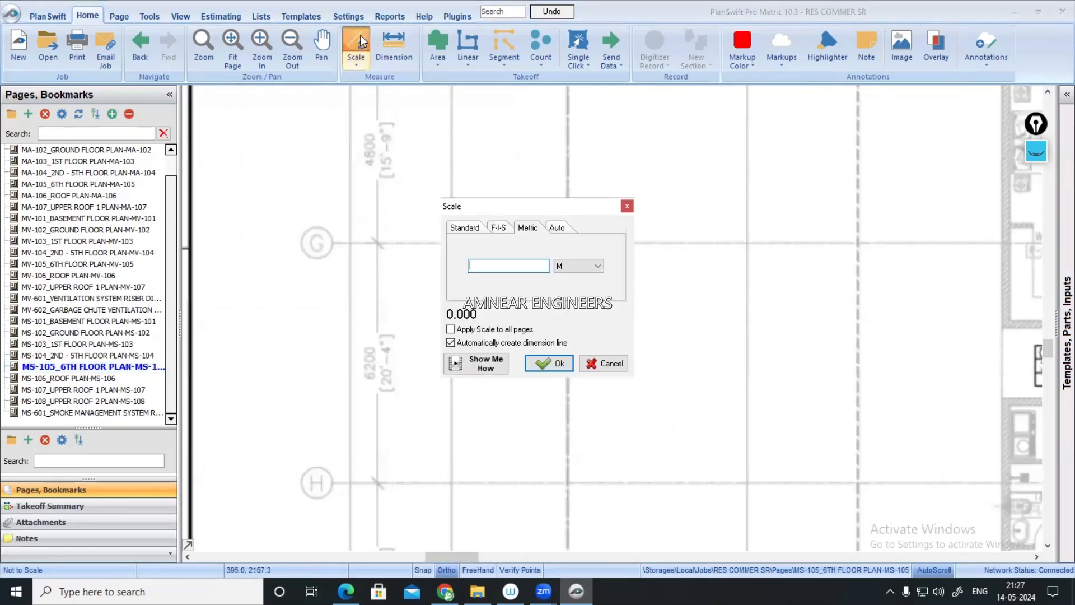
pyautogui.click(529, 228)
pyautogui.click(504, 266)
pyautogui.click(584, 268)
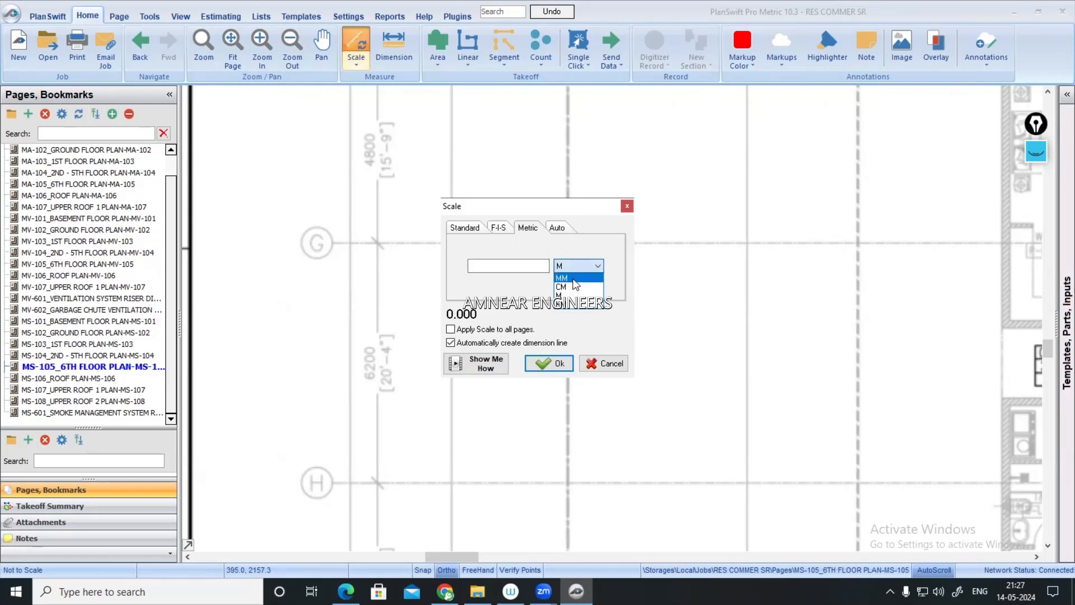
pyautogui.click(567, 296)
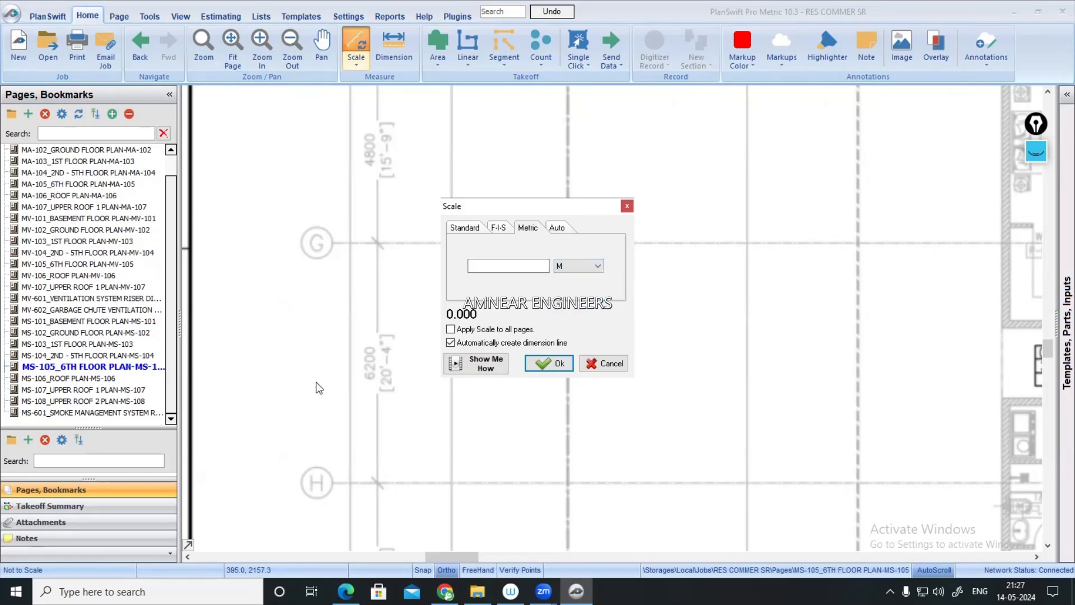
pyautogui.click(484, 269)
pyautogui.write('6.2')
pyautogui.click(538, 361)
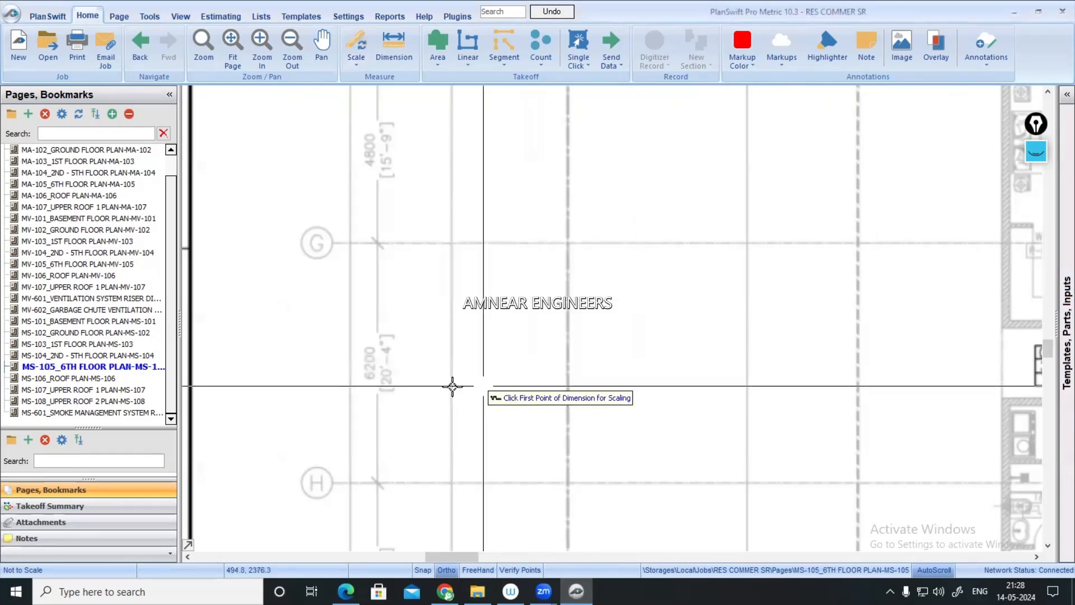
# - Mark the scaling dimension vertically from grid line G to grid line H beside the 6200 label
pyautogui.click(350, 244)
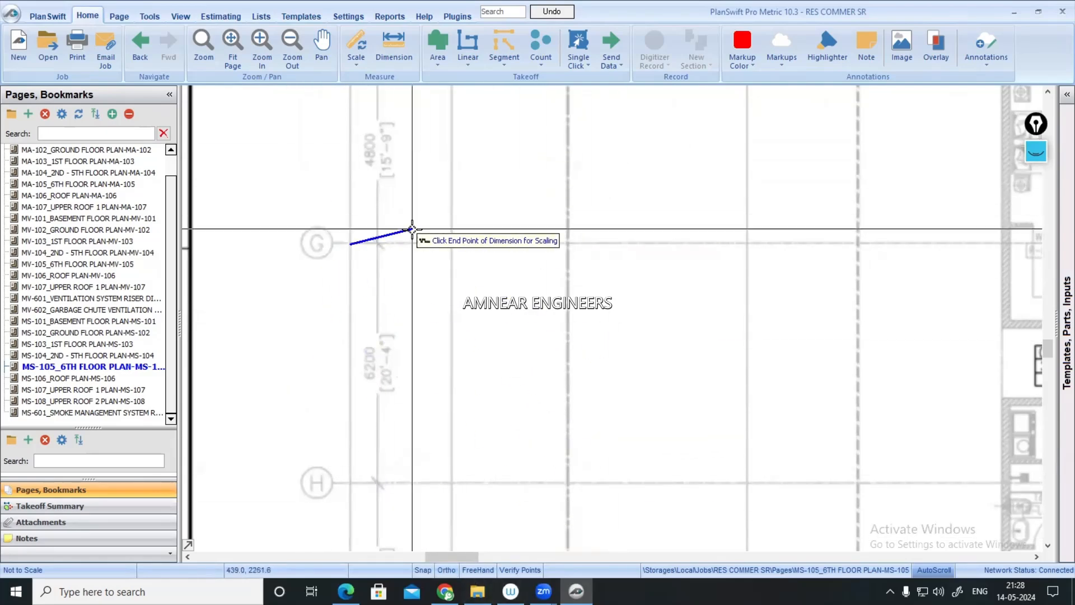
pyautogui.click(445, 569)
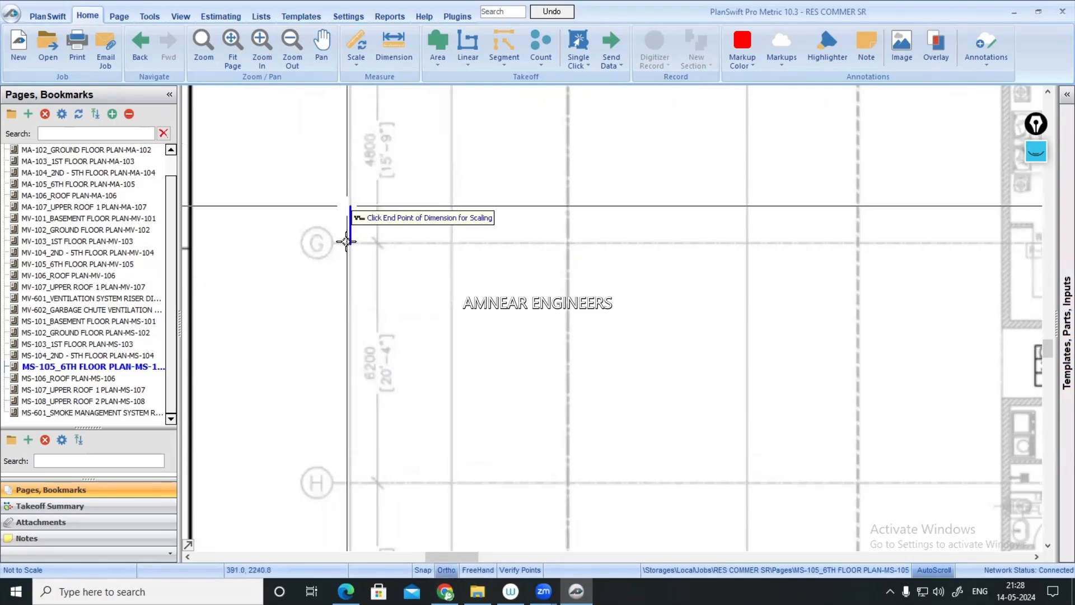
pyautogui.scroll(3, 353, 504)
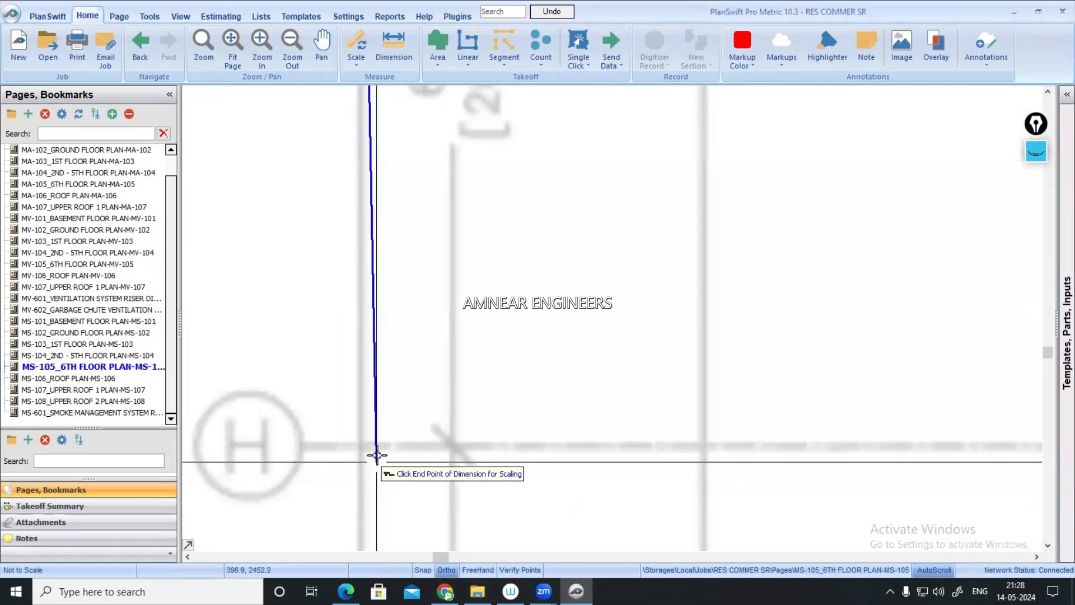
pyautogui.click(372, 455)
pyautogui.scroll(-3, 413, 405)
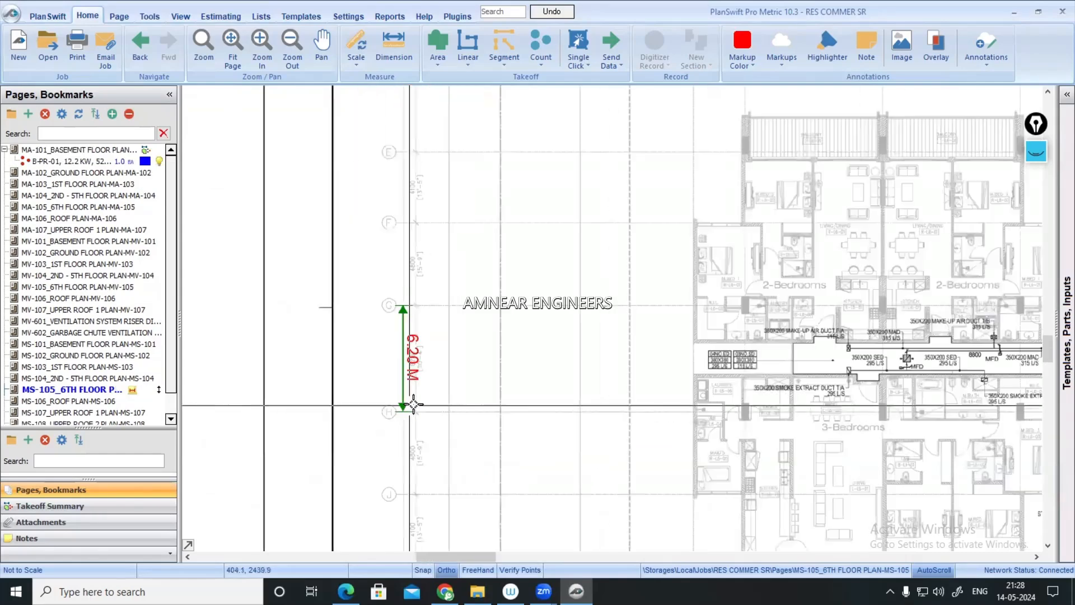
# - Examine Staircase 1 and its masonry pressurization shaft in the lower building on the MS-105 6th floor plan
pyautogui.scroll(-2, 432, 364)
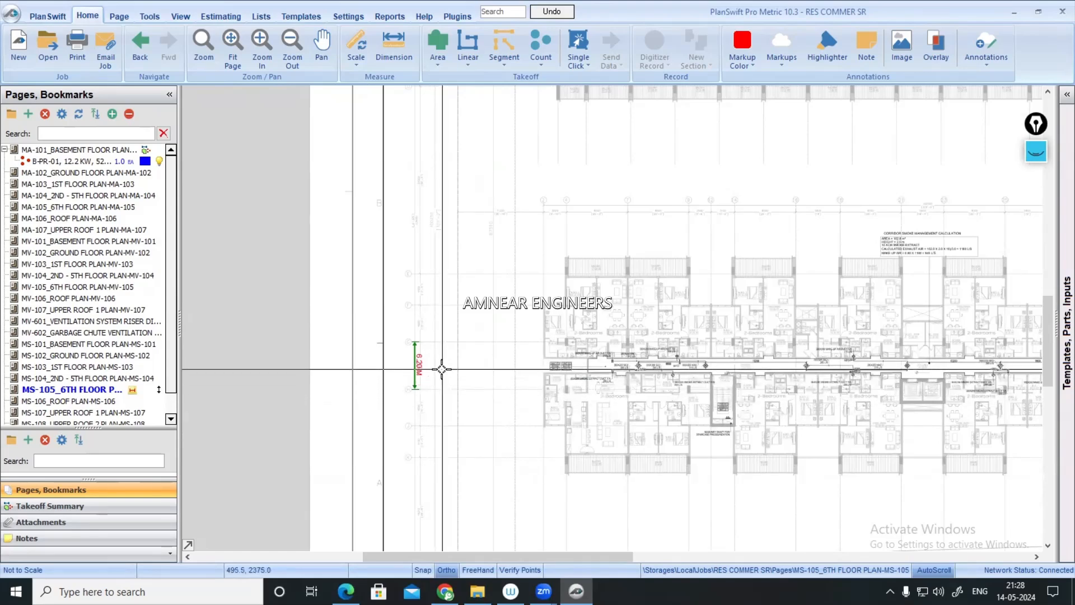
pyautogui.scroll(-2, 442, 369)
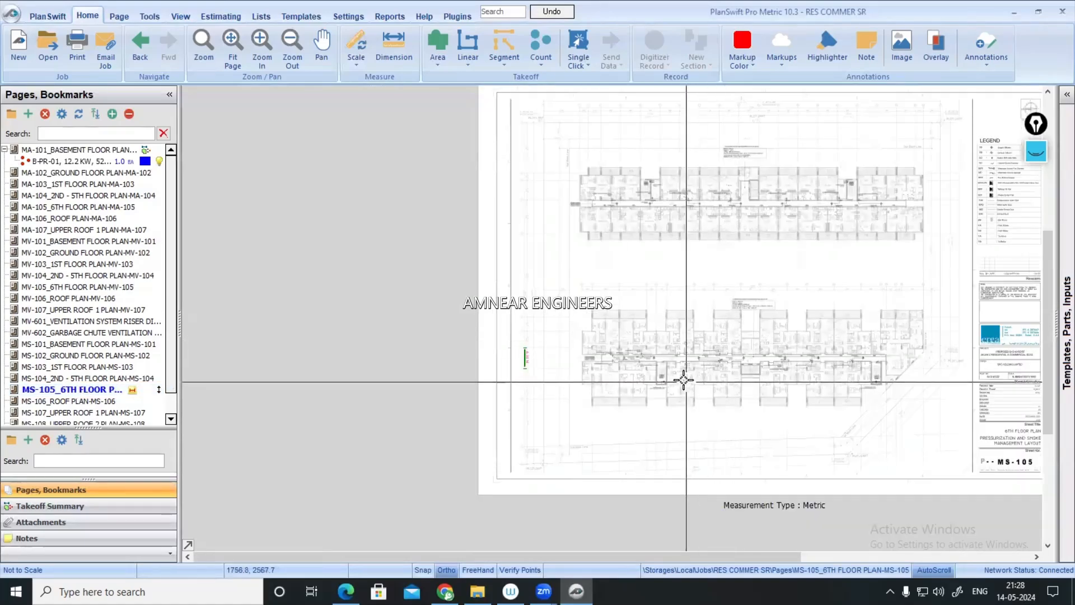
pyautogui.scroll(3, 644, 367)
pyautogui.scroll(2, 595, 354)
pyautogui.moveTo(466, 181)
pyautogui.mouseDown()
pyautogui.moveTo(487, 269)
pyautogui.moveTo(558, 439)
pyautogui.moveTo(631, 499)
pyautogui.mouseUp()
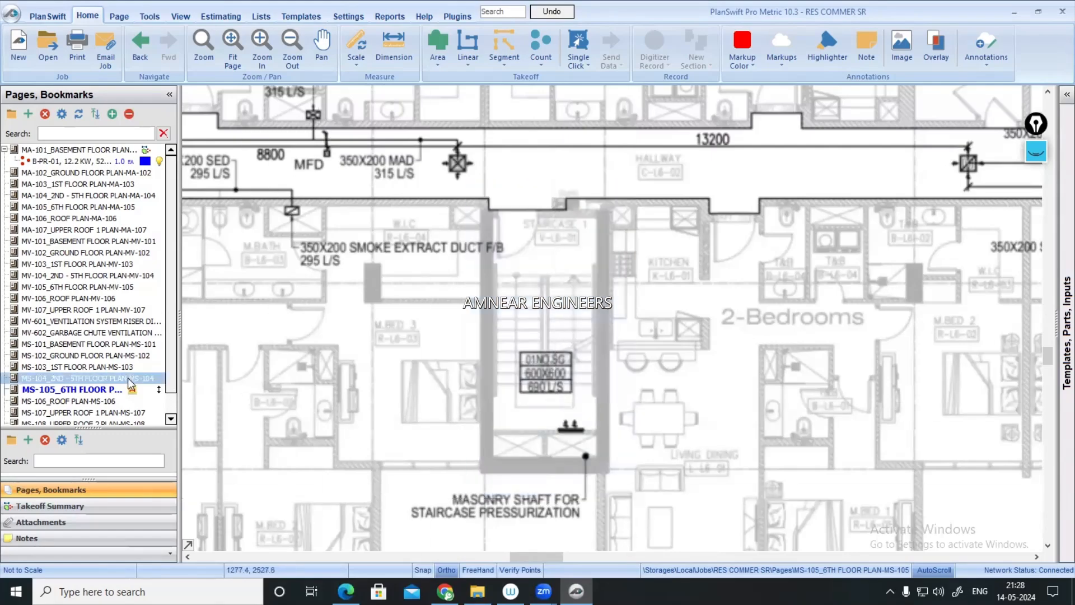
# - Check the Staircase 1 pressurization shaft on the MS-104 2nd - 5th floor plan and the MS-103 1st floor plan
pyautogui.click(132, 378)
pyautogui.scroll(5, 504, 347)
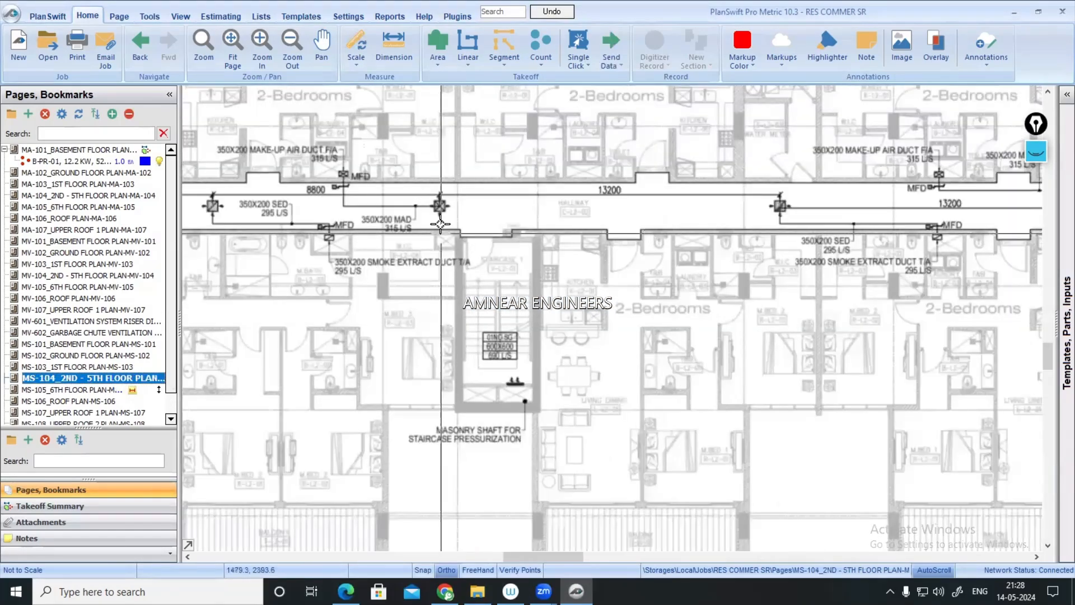
pyautogui.moveTo(417, 188); pyautogui.dragTo(579, 431)
pyautogui.press('Up')
pyautogui.scroll(3, 503, 428)
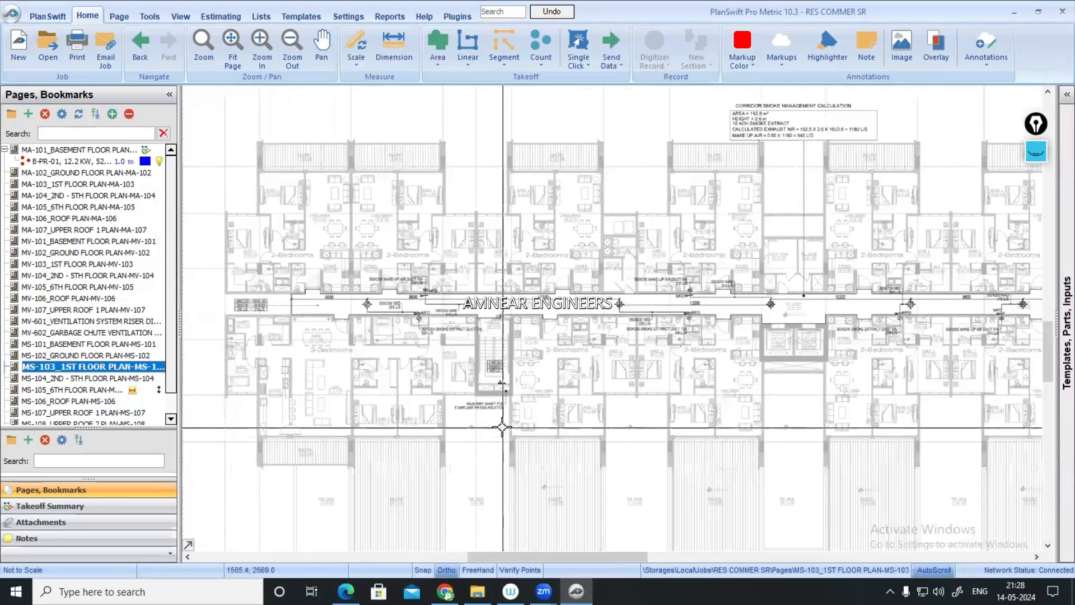
pyautogui.scroll(3, 502, 427)
pyautogui.moveTo(402, 99)
pyautogui.mouseDown()
pyautogui.moveTo(523, 360)
pyautogui.moveTo(577, 422)
pyautogui.mouseUp()
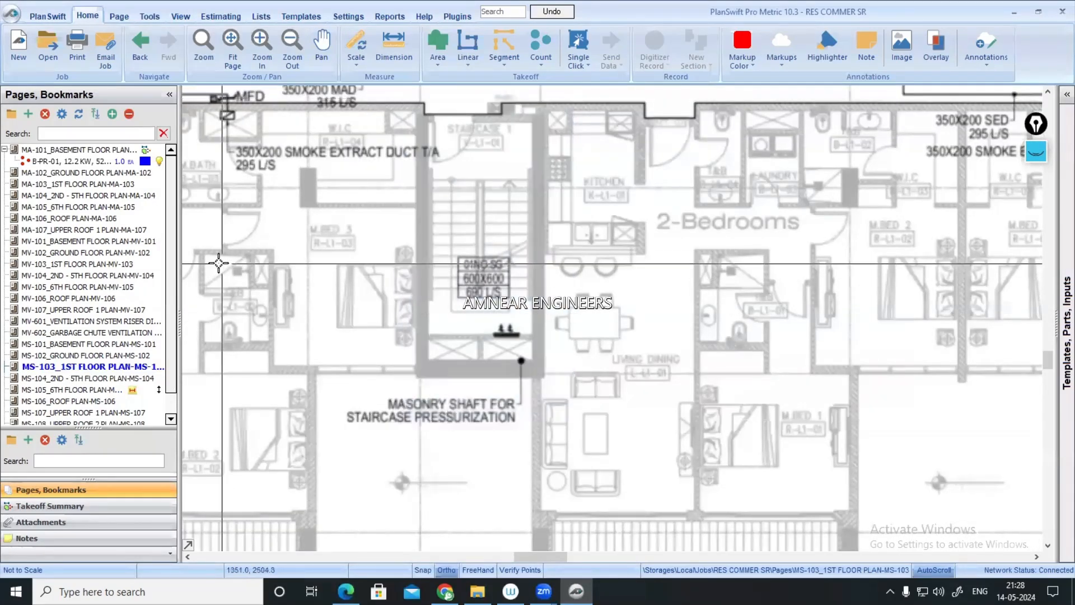
# - Open the MV-101 basement floor plan and examine the Stair 01 area beside unit B-PR-01
pyautogui.click(94, 242)
pyautogui.scroll(5, 494, 395)
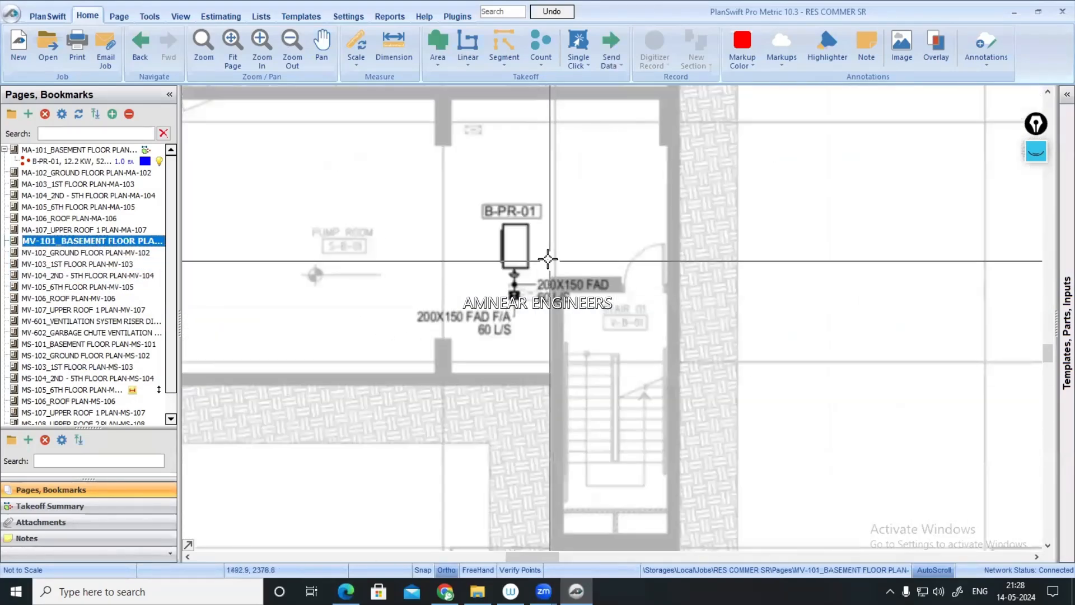
pyautogui.moveTo(549, 259); pyautogui.dragTo(704, 513)
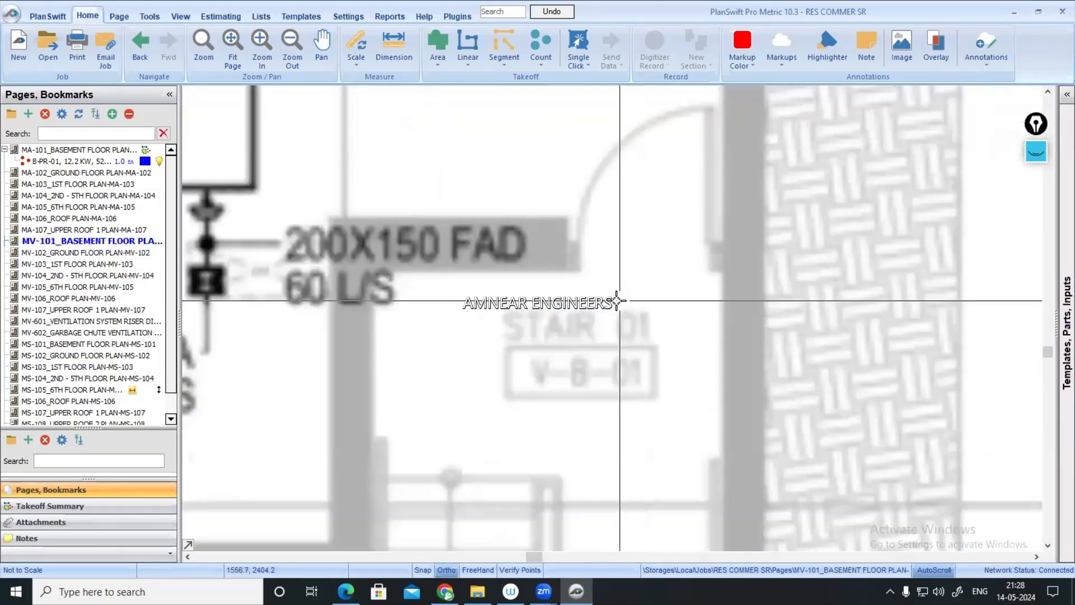
# - Return to the MS-105 6th floor plan and dimension the clear width of Staircase 1 between its side walls
pyautogui.scroll(-1, 89, 402)
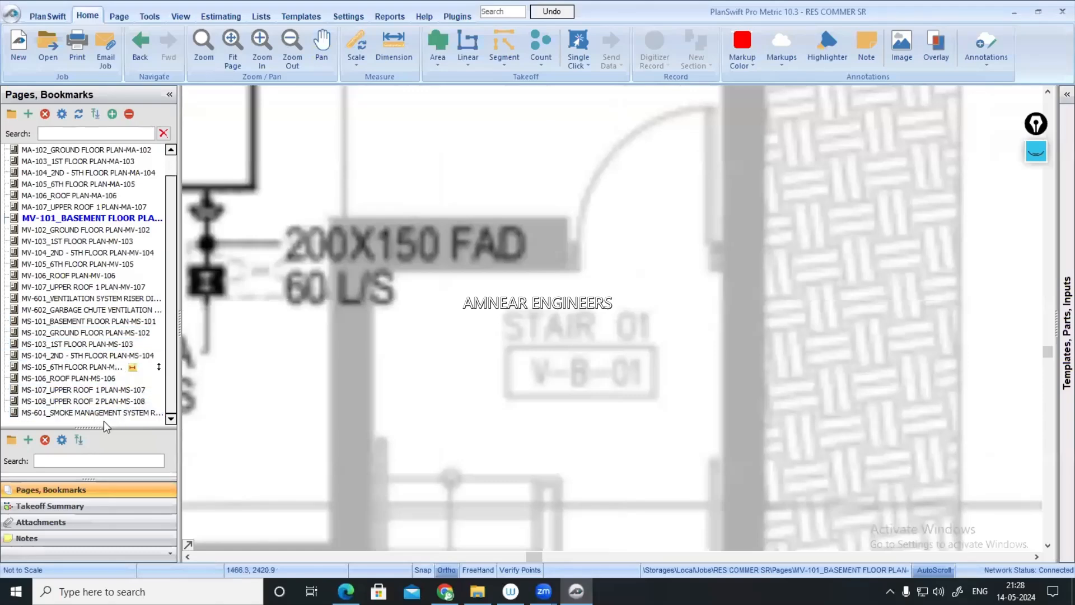
pyautogui.click(90, 369)
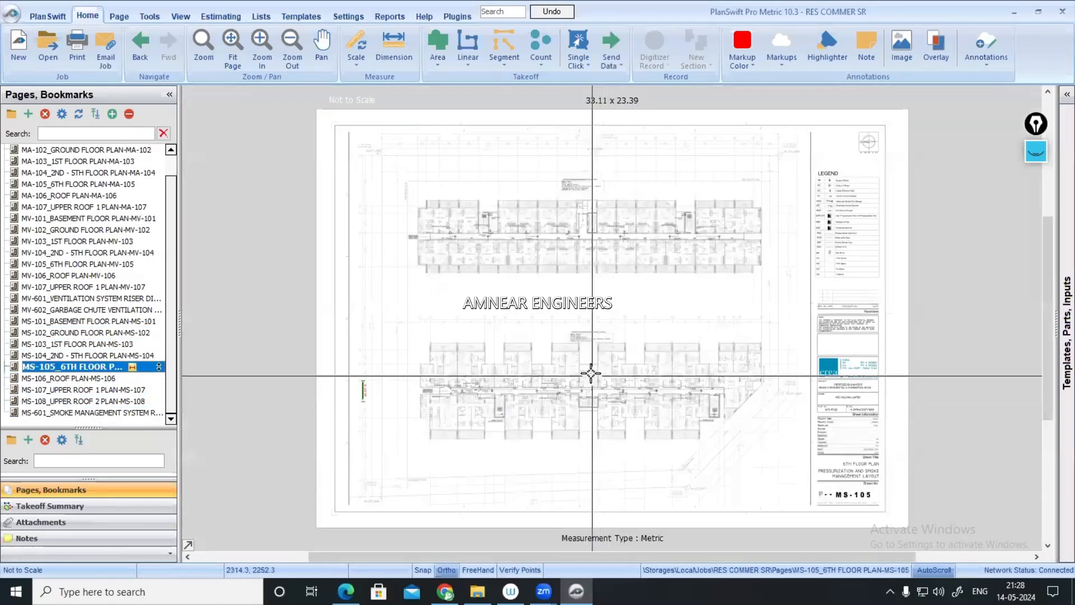
pyautogui.scroll(5, 504, 392)
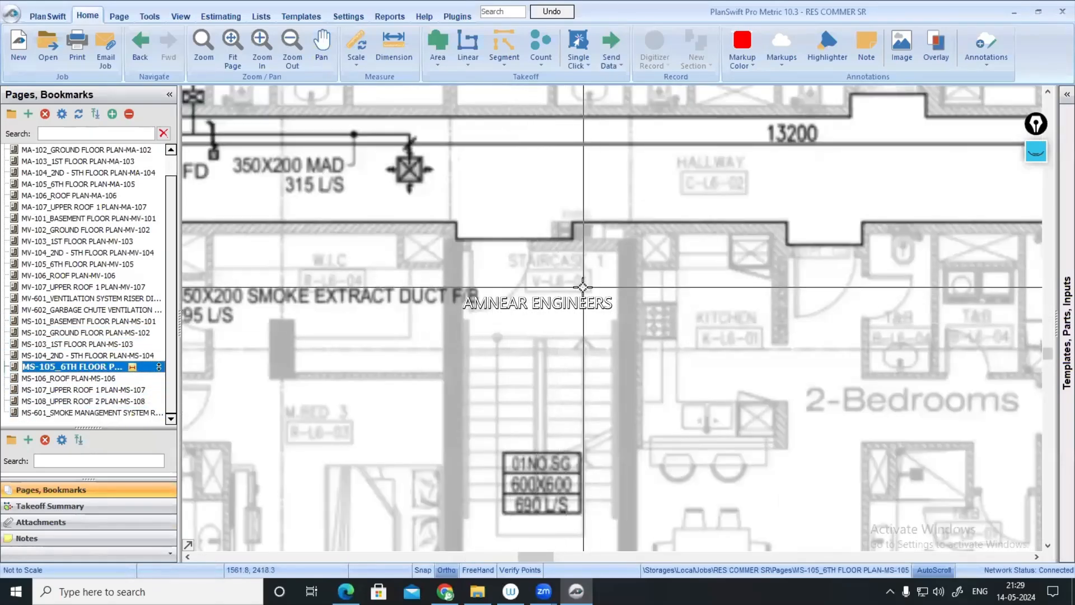
pyautogui.moveTo(557, 361); pyautogui.dragTo(523, 373)
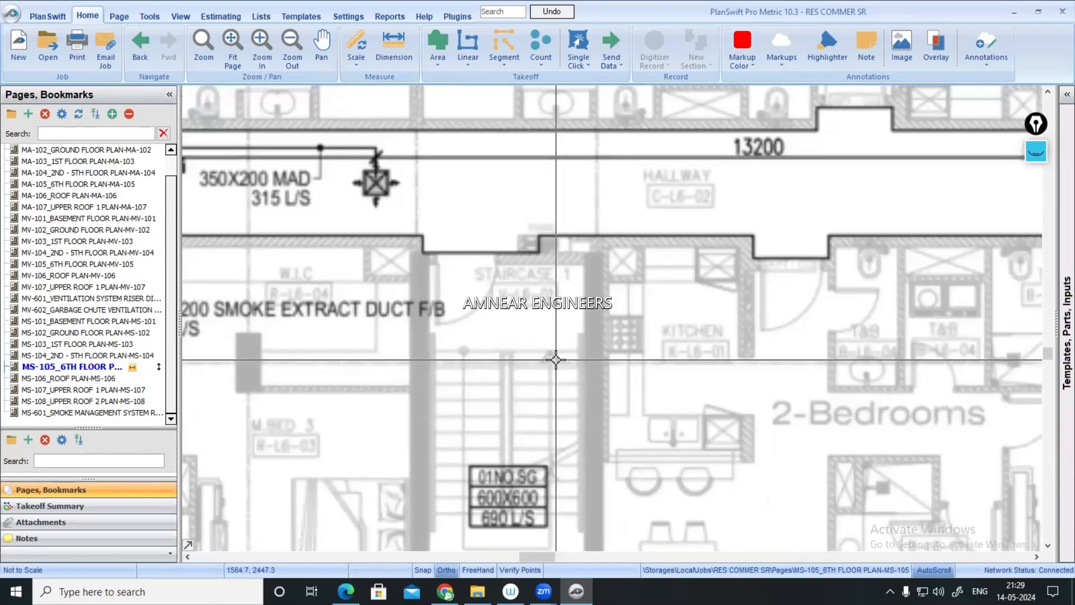
pyautogui.scroll(3, 441, 268)
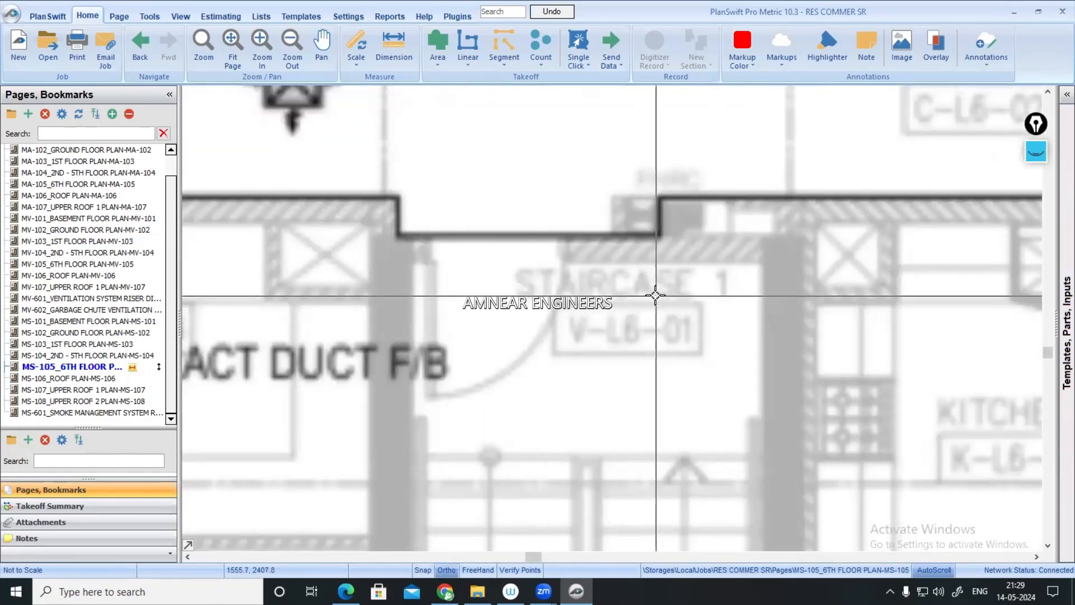
pyautogui.click(398, 45)
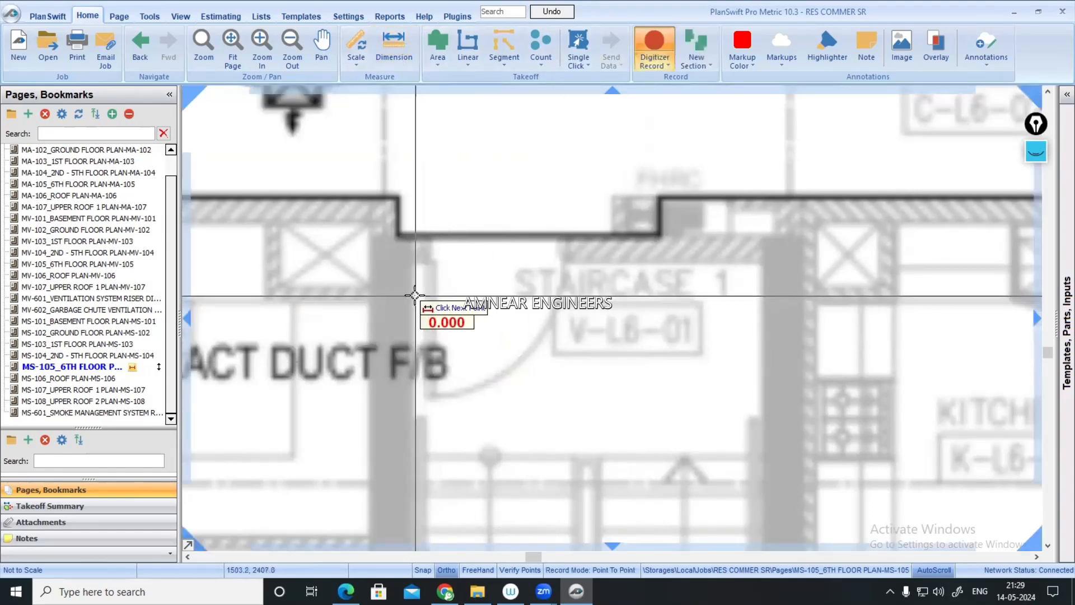
pyautogui.click(411, 295)
pyautogui.scroll(-3, 409, 308)
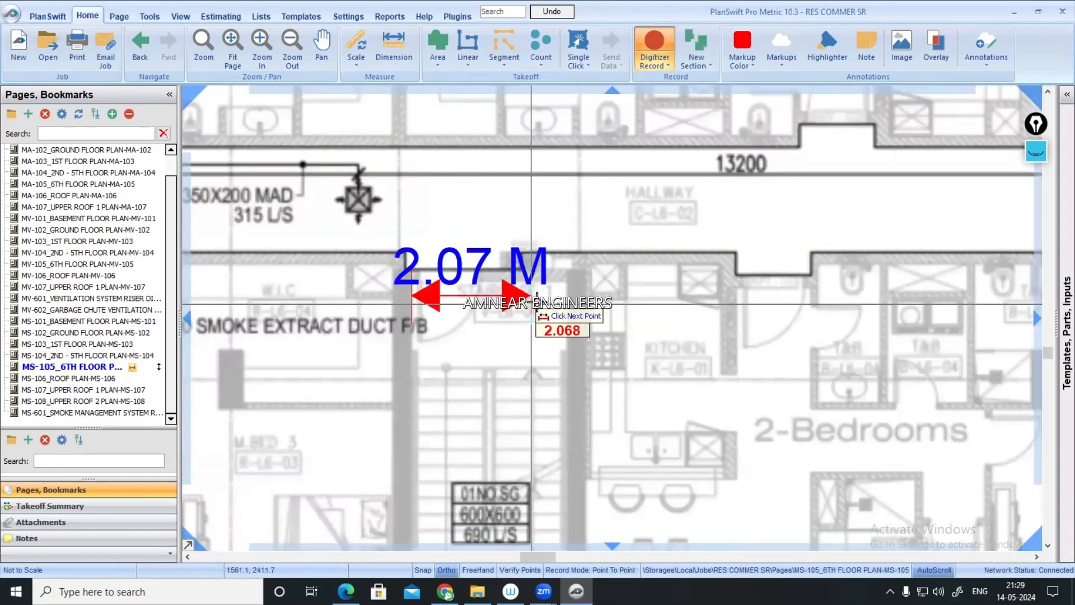
pyautogui.scroll(3, 560, 308)
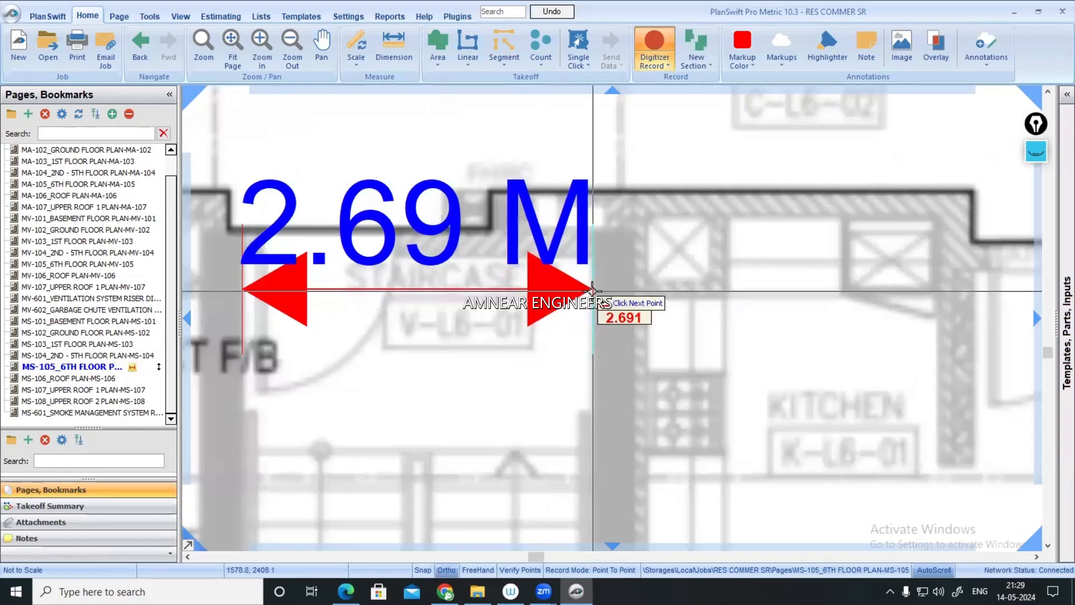
pyautogui.click(595, 290)
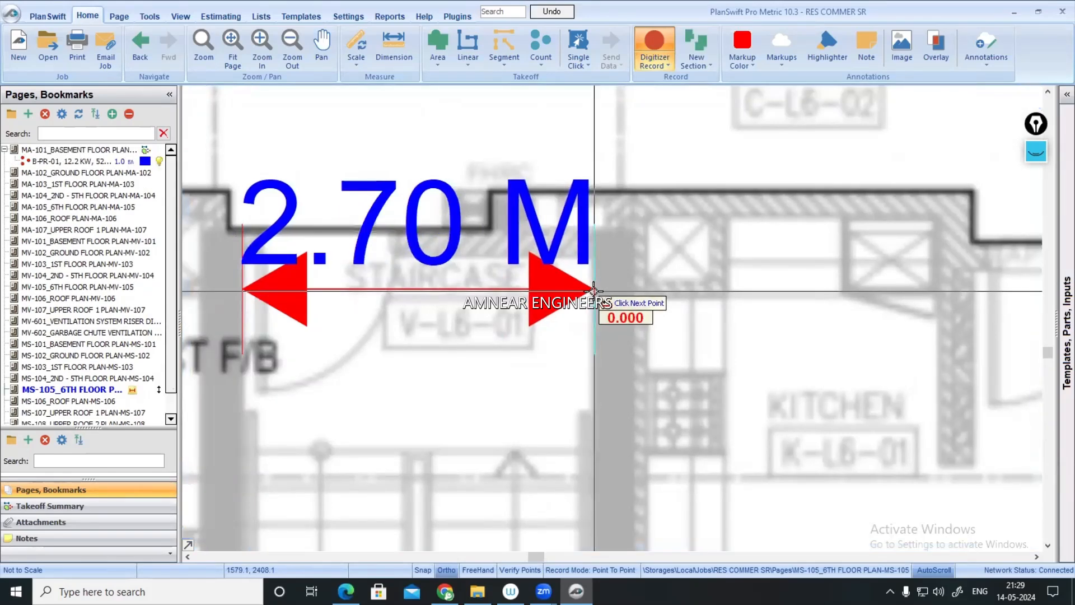
# - Leave the Dimension tool on the 6th floor plan and open the MA-101 basement floor plan at Stair 01
pyautogui.scroll(-3, 594, 291)
pyautogui.press('Escape')
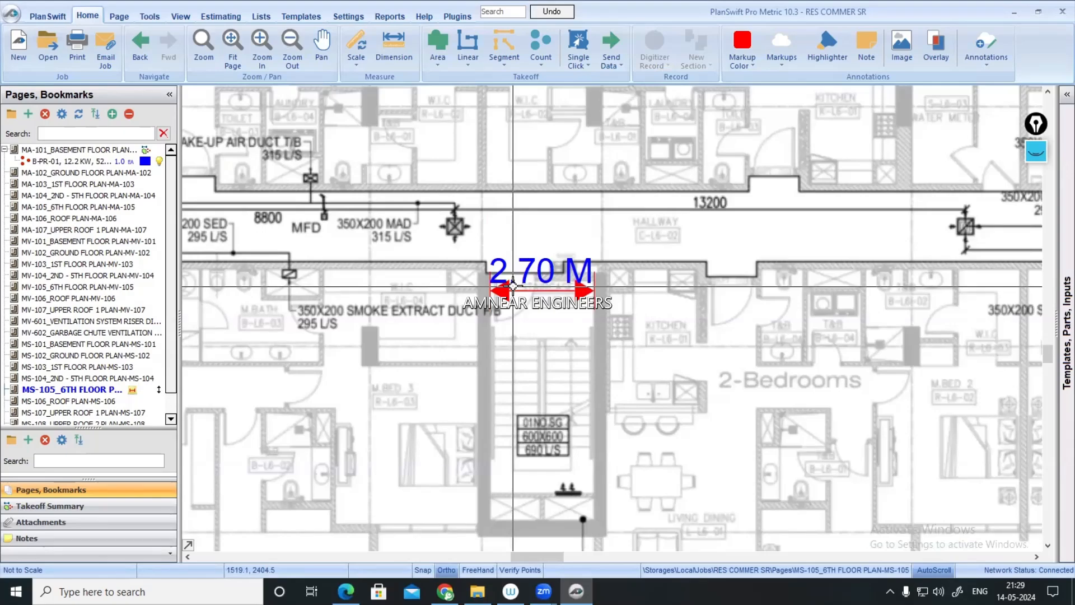
pyautogui.scroll(-4, 540, 237)
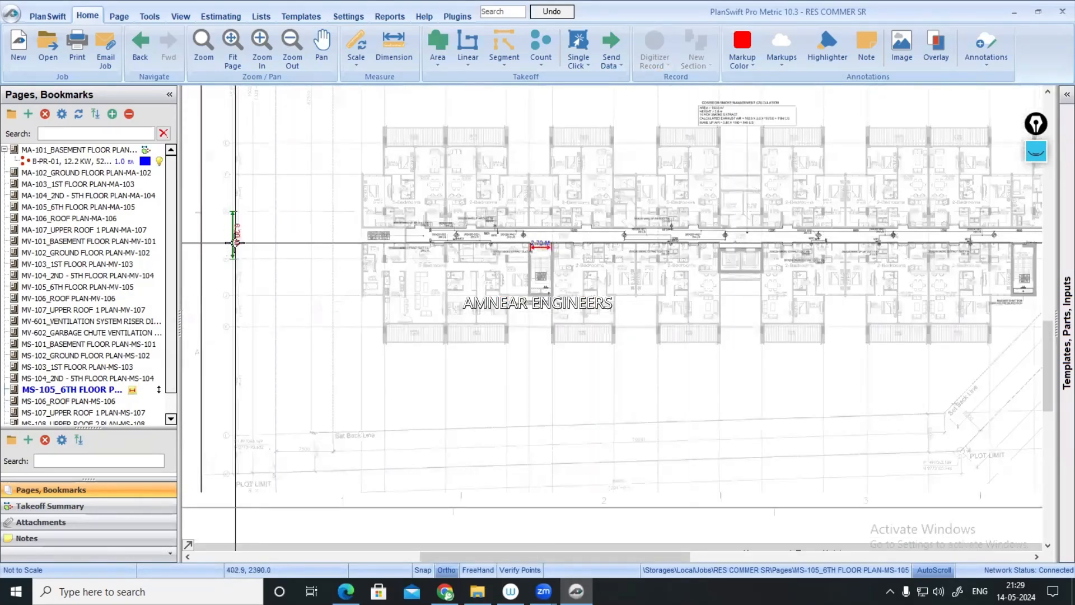
pyautogui.scroll(3, 571, 263)
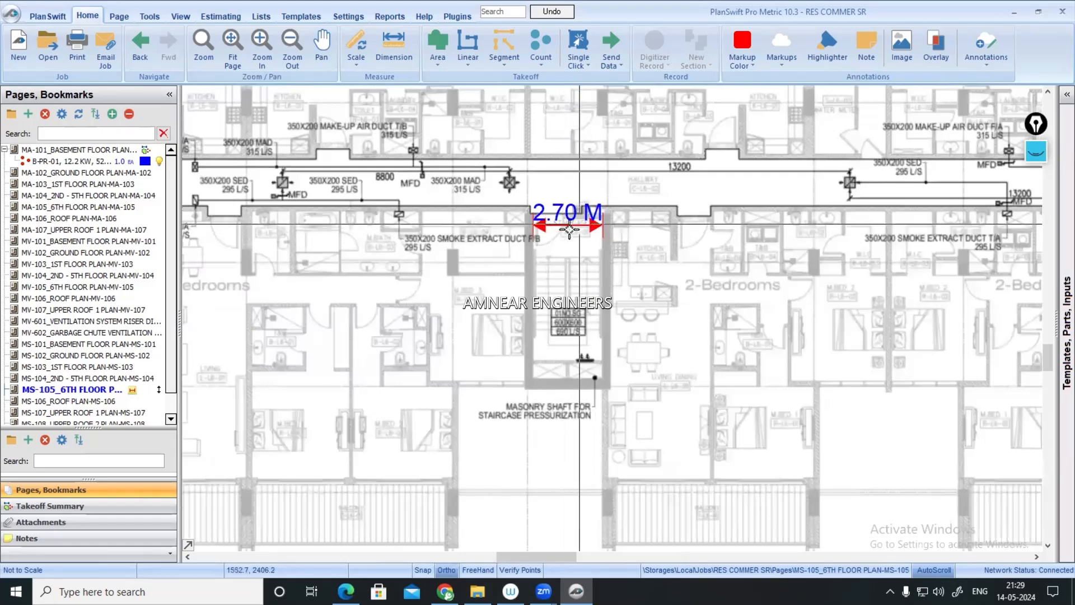
pyautogui.click(76, 158)
pyautogui.doubleClick(77, 155)
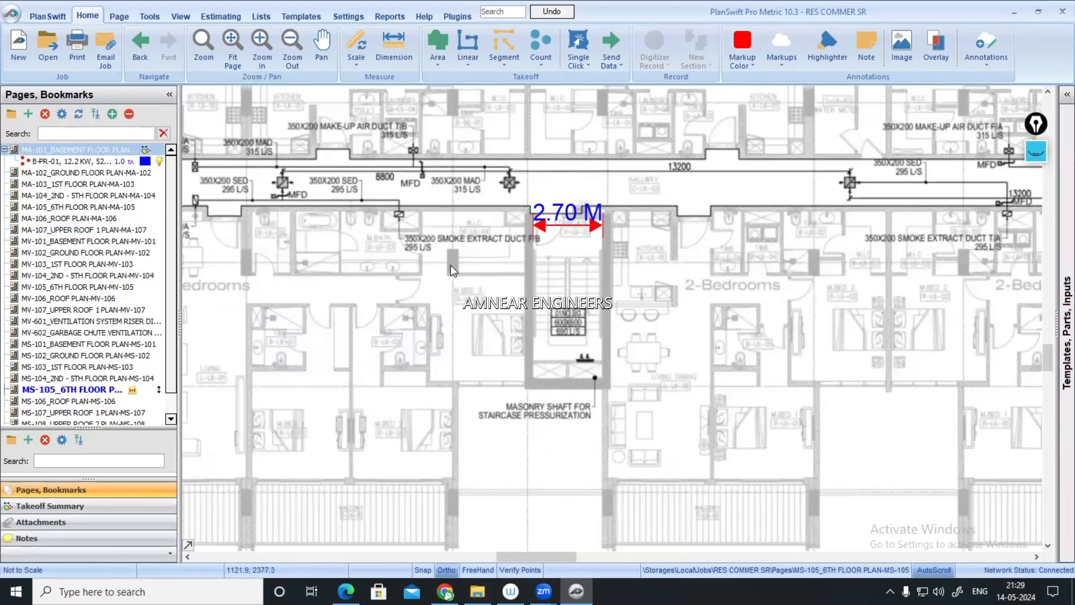
pyautogui.scroll(3, 448, 386)
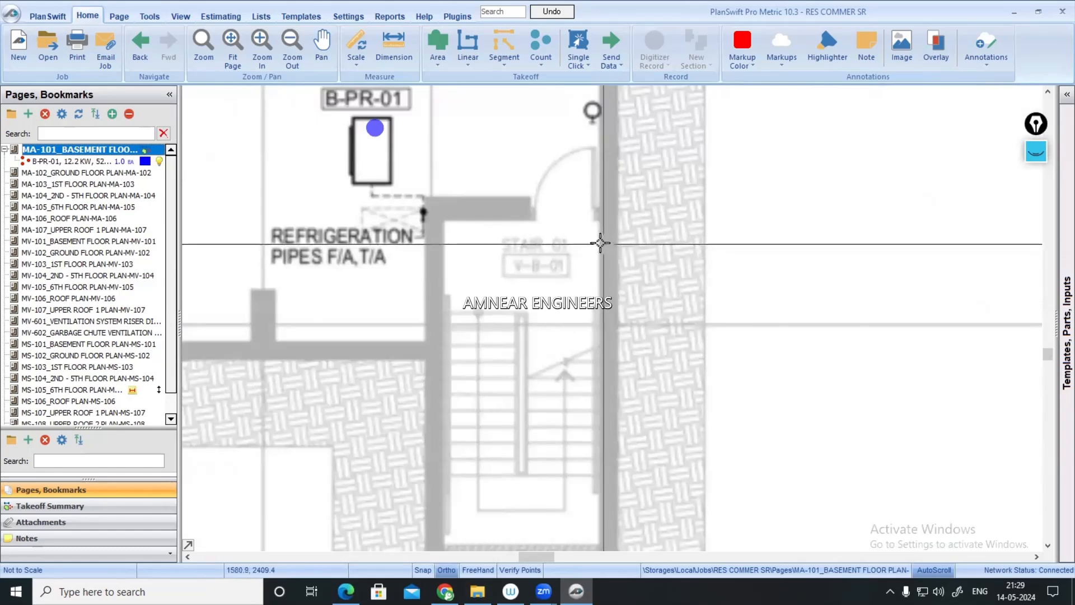
# - Try to scale the MA-101 basement floor plan with a 2.7 m metric distance starting from the Stair 01 side wall
pyautogui.click(357, 38)
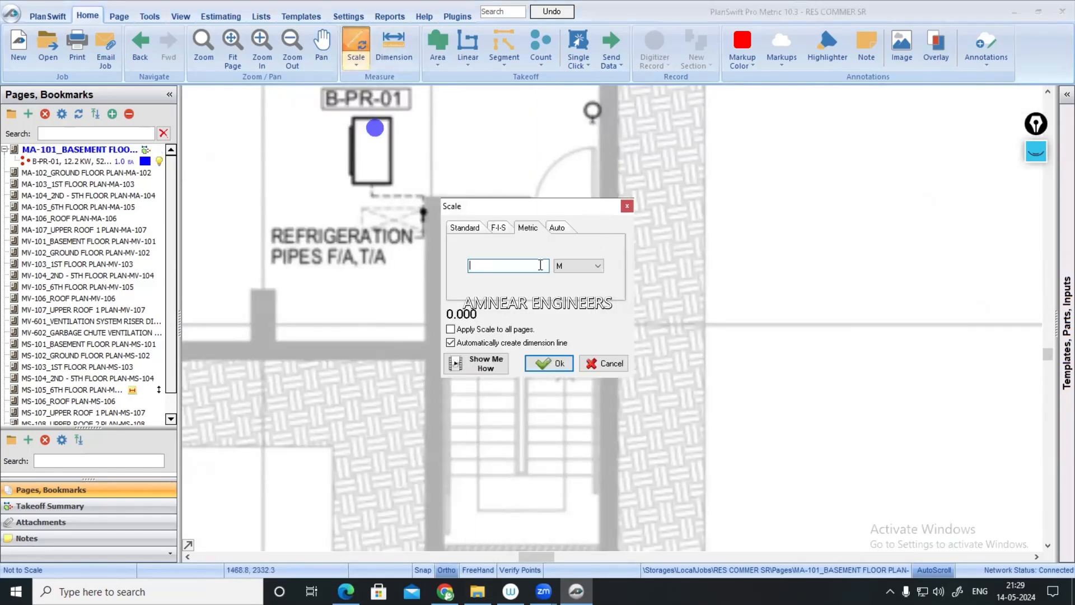
pyautogui.write('2.7')
pyautogui.click(533, 366)
pyautogui.click(444, 241)
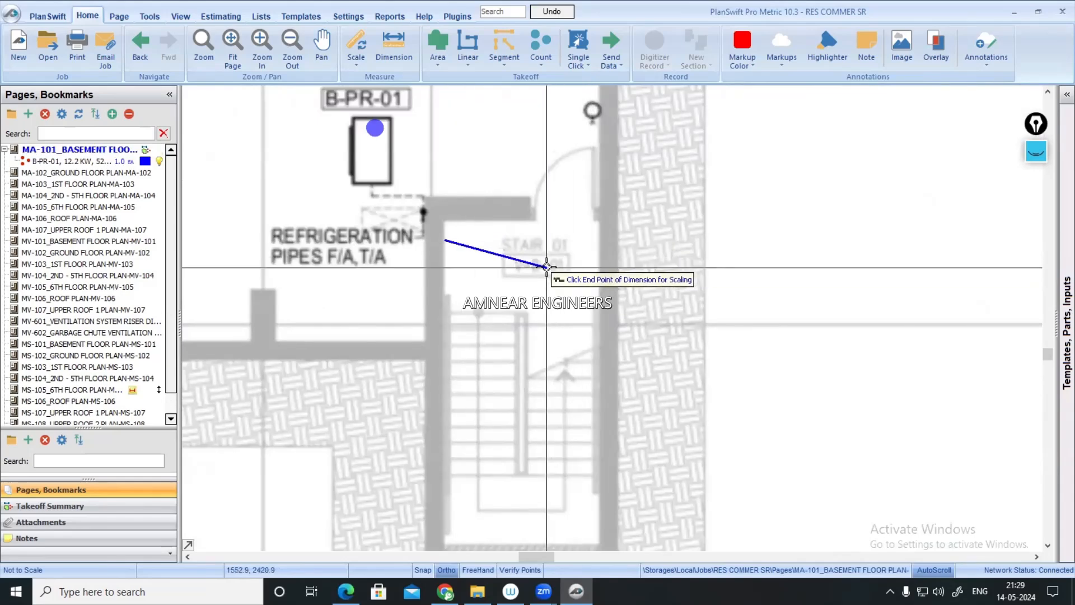
pyautogui.rightClick(491, 268)
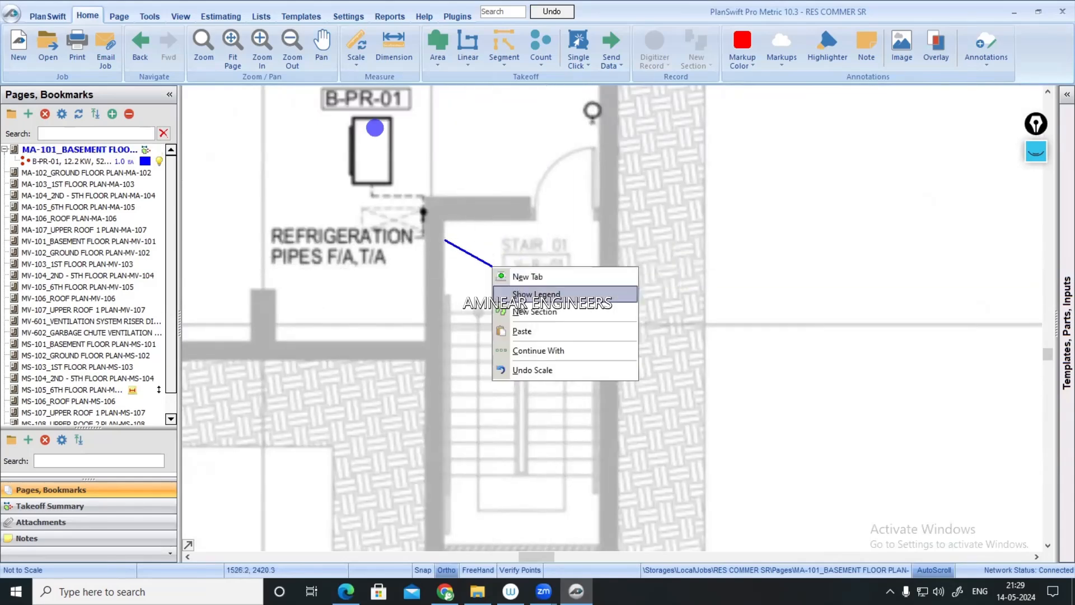
pyautogui.click(528, 368)
pyautogui.rightClick(527, 367)
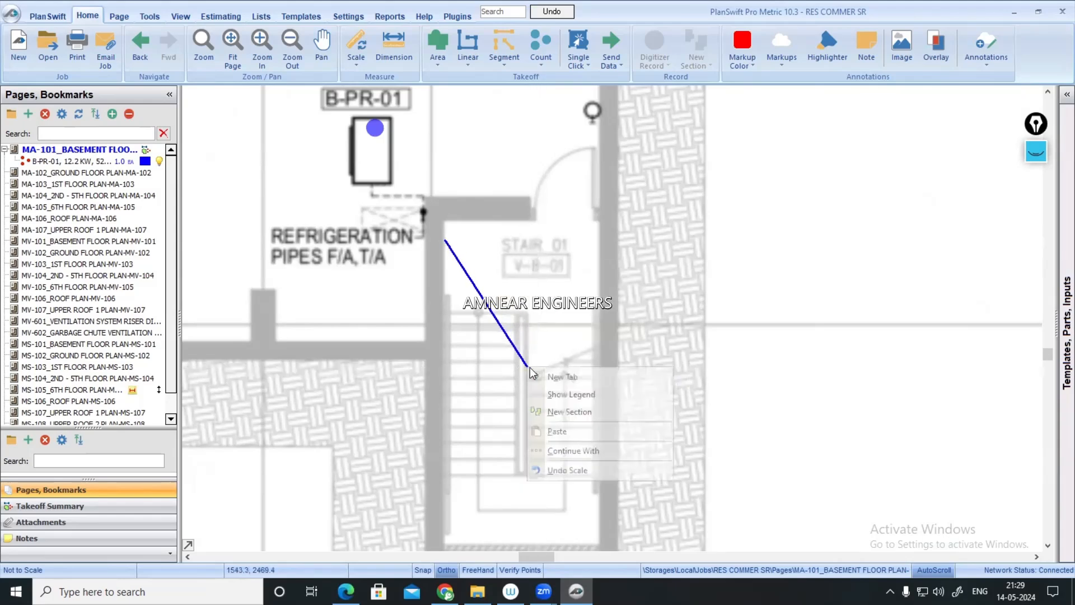
pyautogui.click(571, 458)
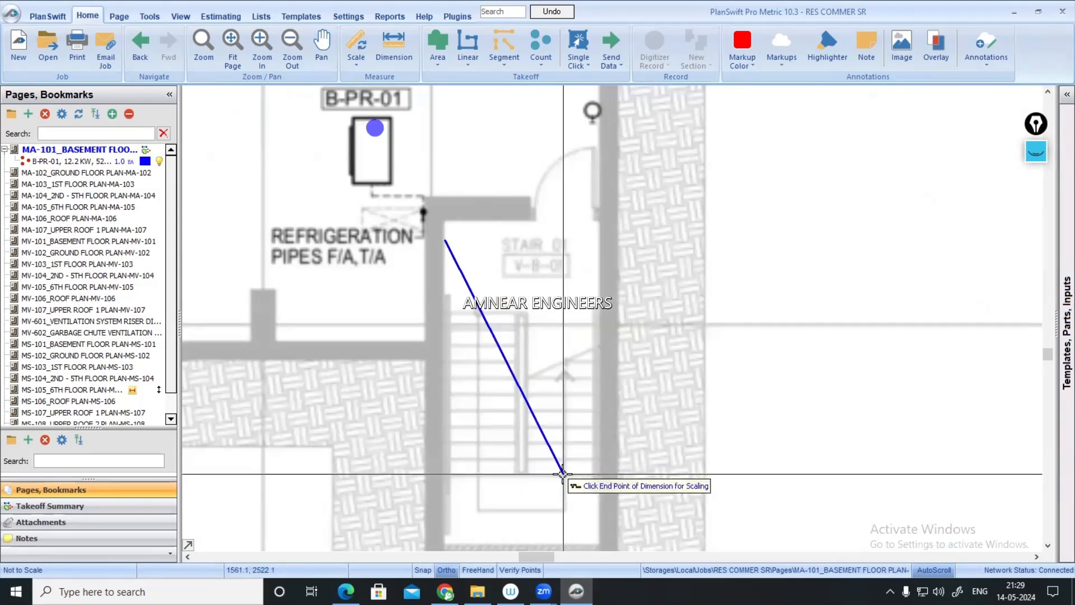
pyautogui.click(562, 473)
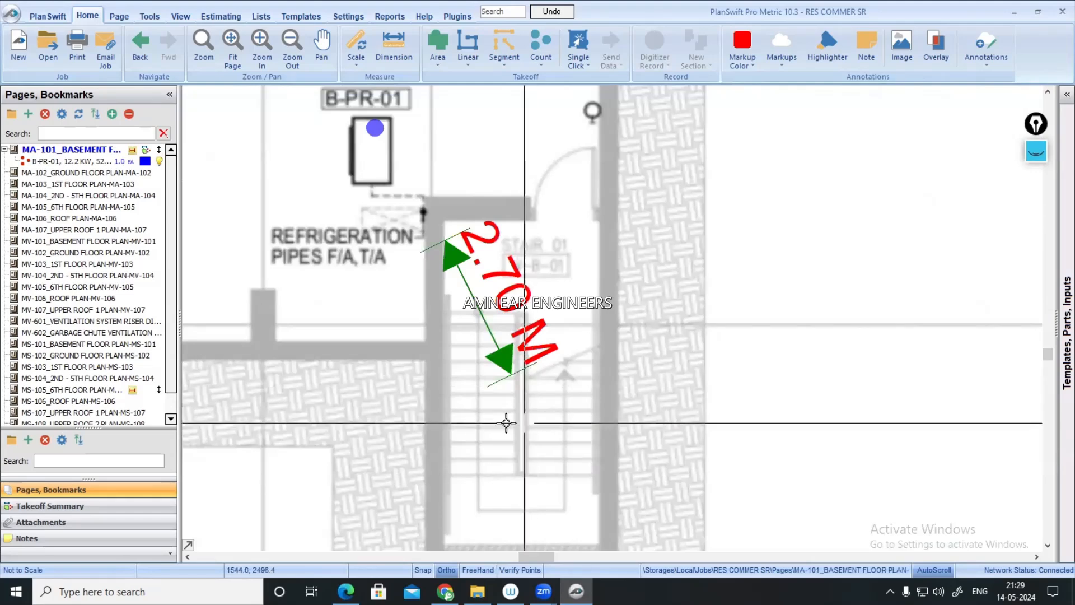
# - Clear the scale of the MA-101 basement floor plan and delete the misplaced diagonal scale line in Stair 01
pyautogui.click(357, 64)
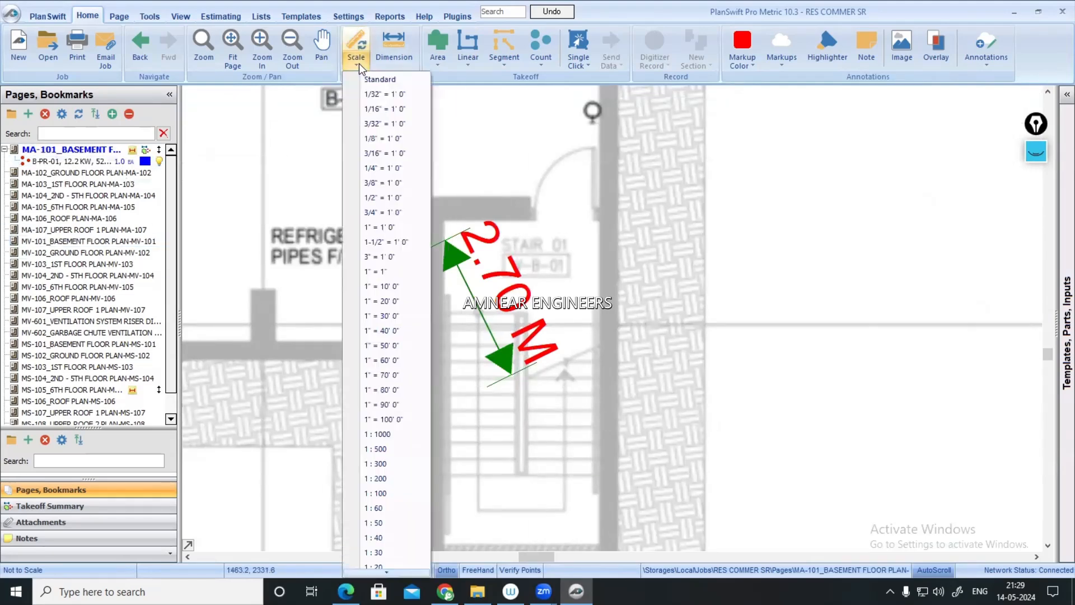
pyautogui.click(406, 58)
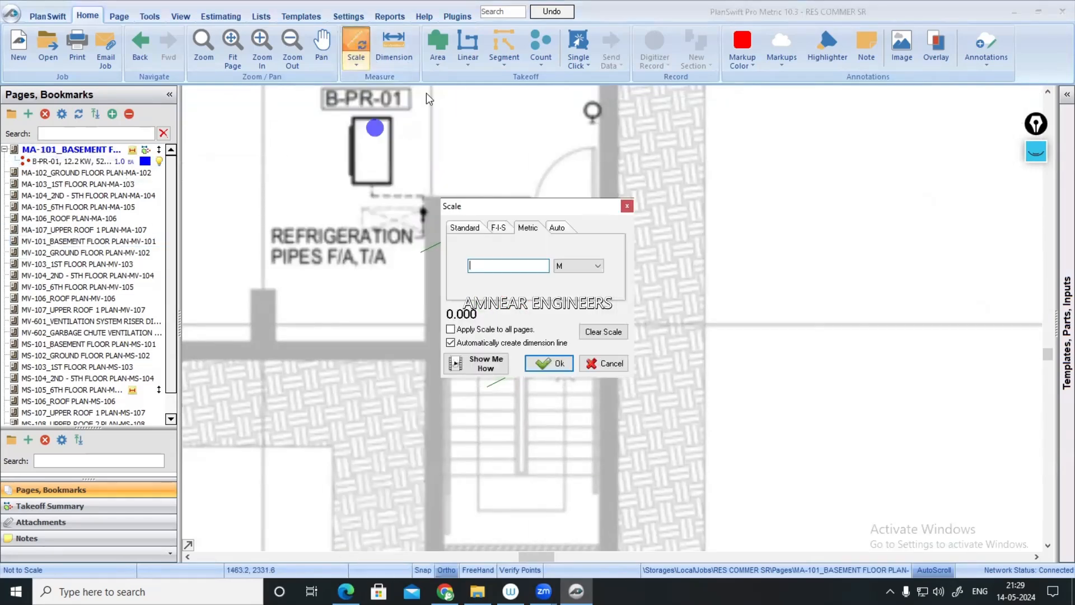
pyautogui.click(620, 335)
pyautogui.click(620, 297)
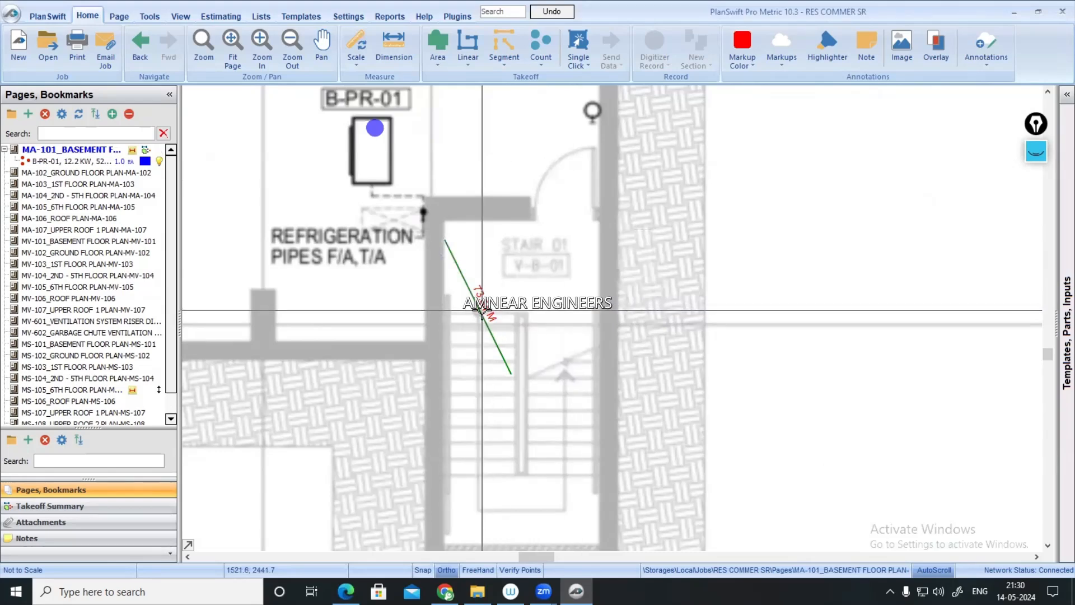
pyautogui.rightClick(482, 310)
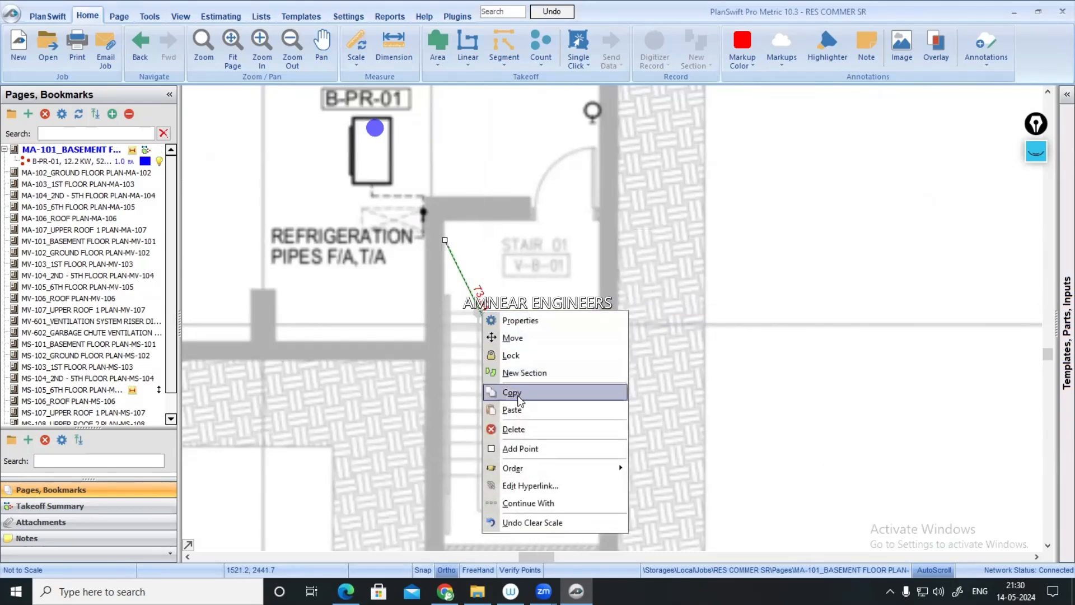
pyautogui.click(514, 429)
pyautogui.click(582, 299)
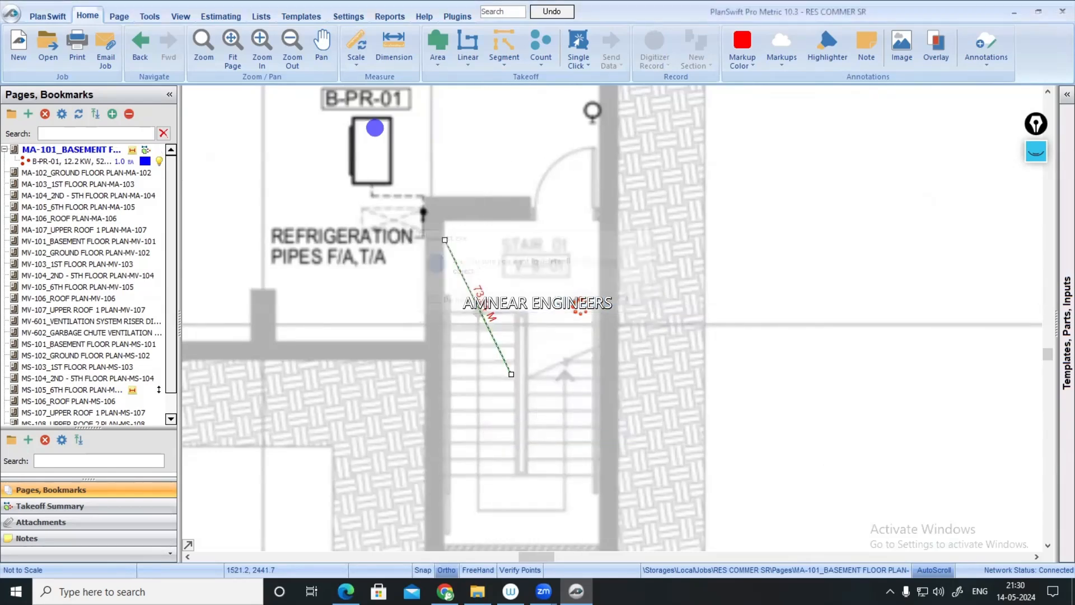
# - Return to the MS-105 6th floor plan and clear its scale
pyautogui.click(114, 391)
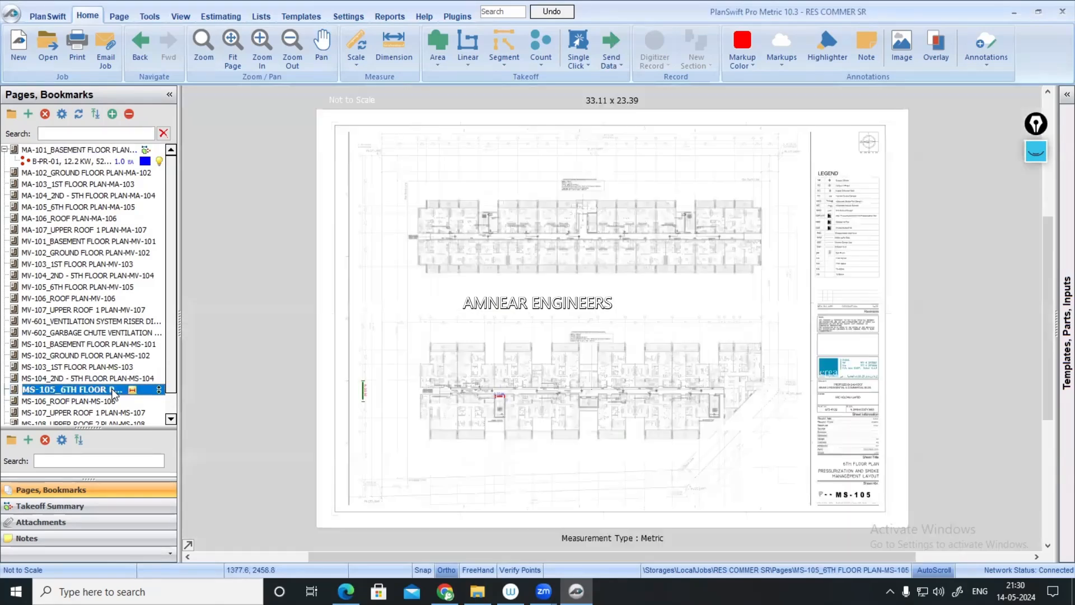
pyautogui.scroll(3, 488, 395)
pyautogui.scroll(5, 491, 409)
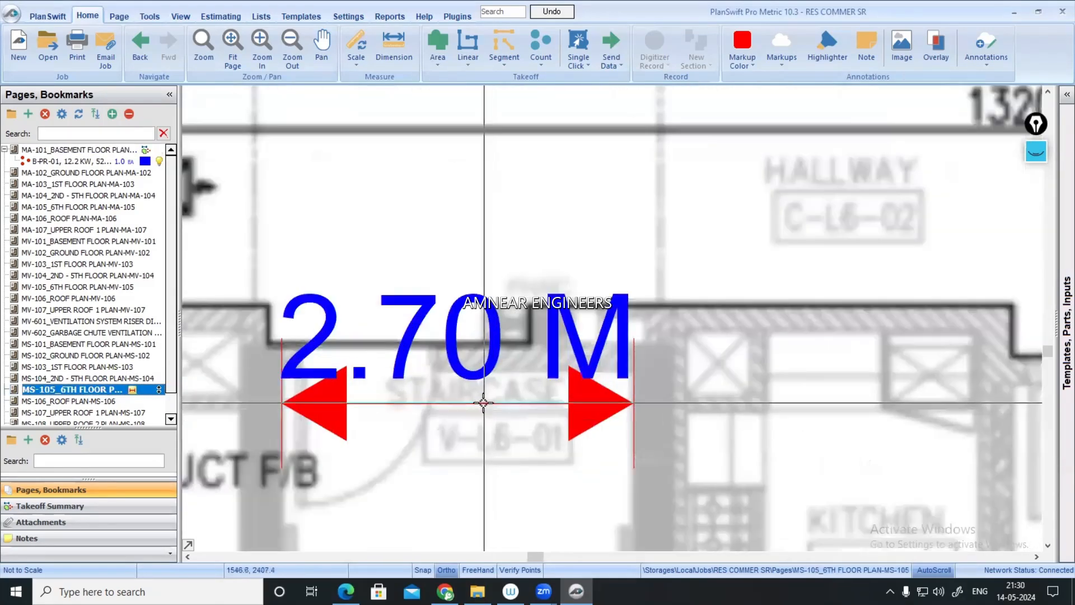
pyautogui.click(479, 399)
pyautogui.click(361, 48)
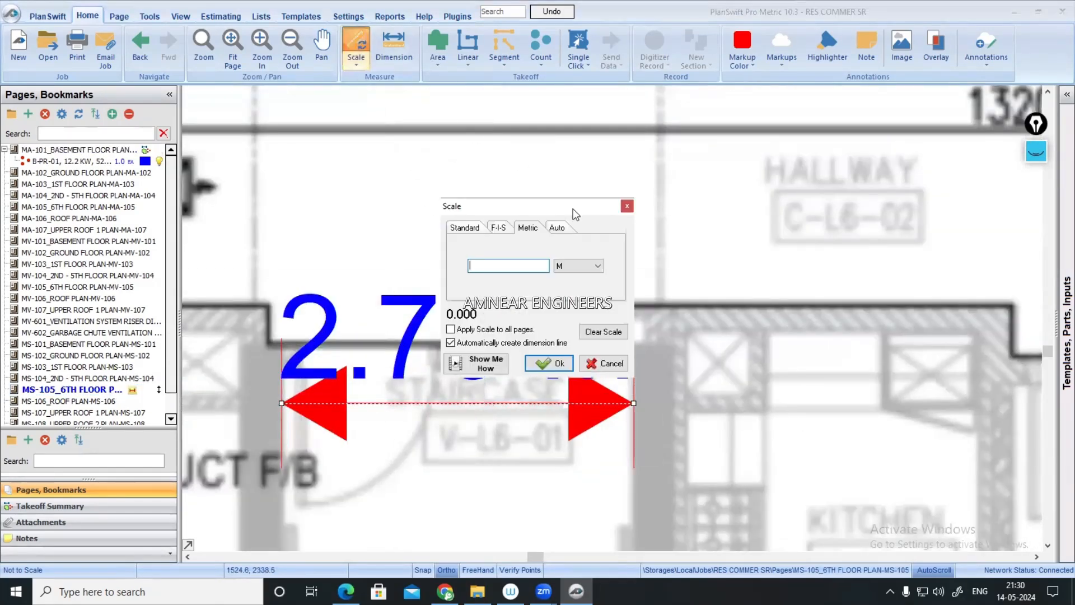
pyautogui.click(580, 200)
pyautogui.click(577, 298)
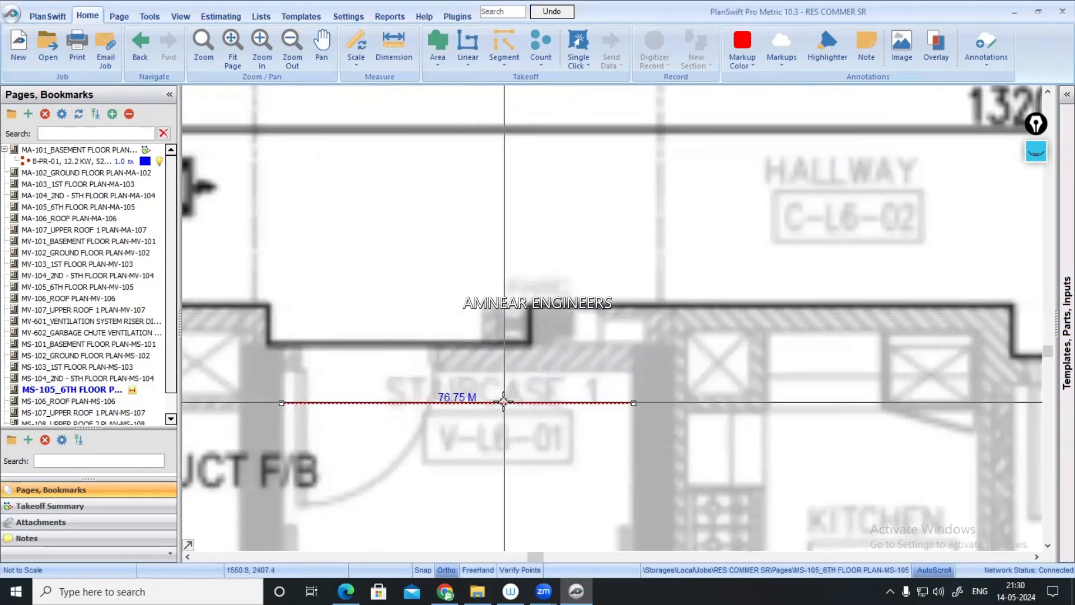
# - Delete the Staircase 1 width dimension and the scale dimension line between grid lines G and H on the MS-105 plan
pyautogui.rightClick(504, 403)
pyautogui.click(560, 297)
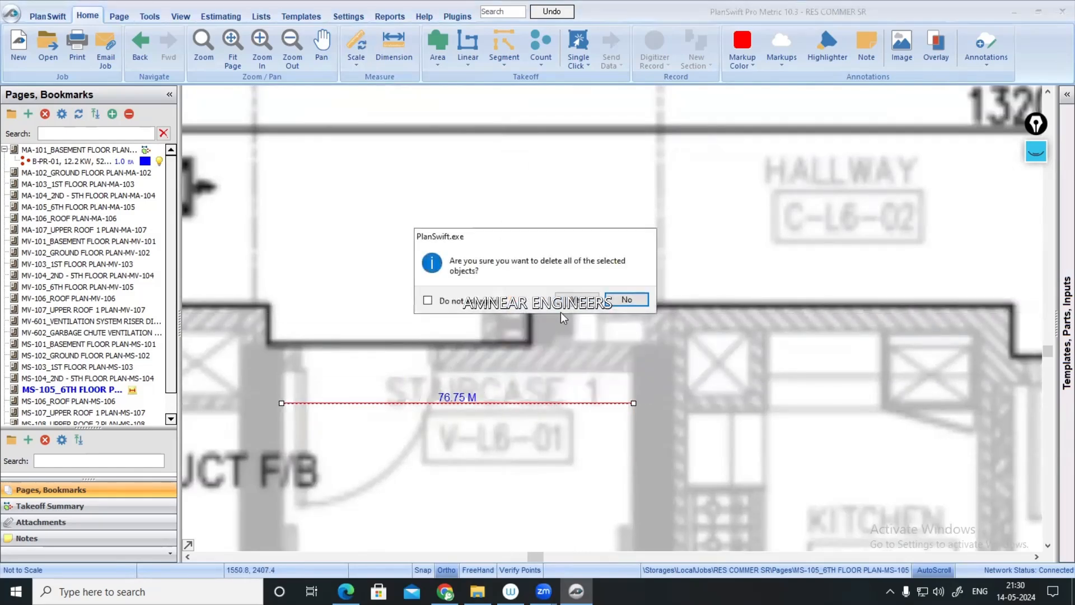
pyautogui.click(575, 300)
pyautogui.scroll(-6, 504, 440)
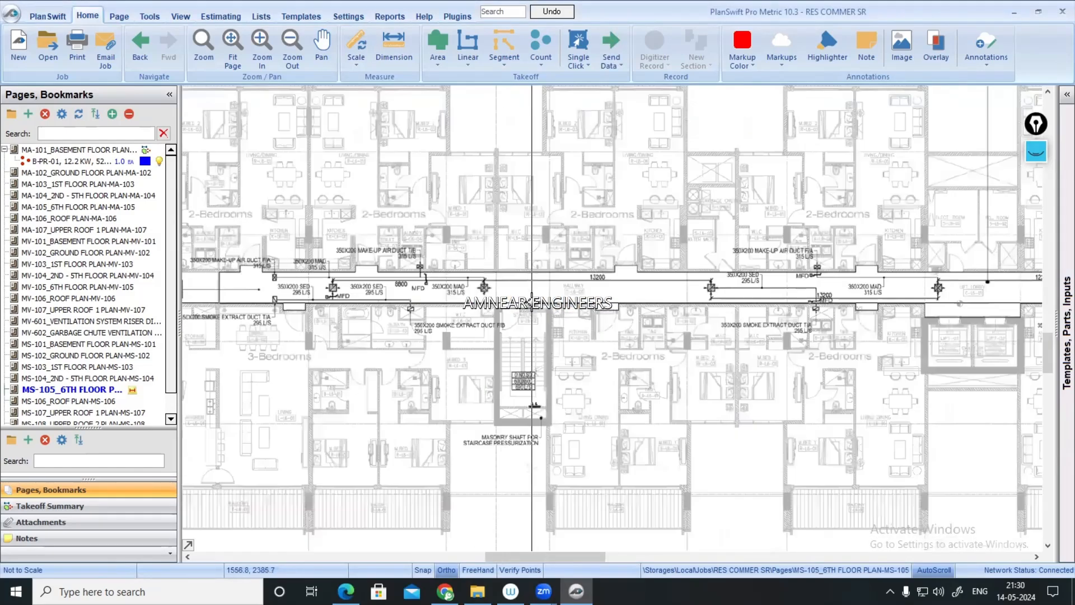
pyautogui.scroll(3, 398, 308)
pyautogui.rightClick(316, 296)
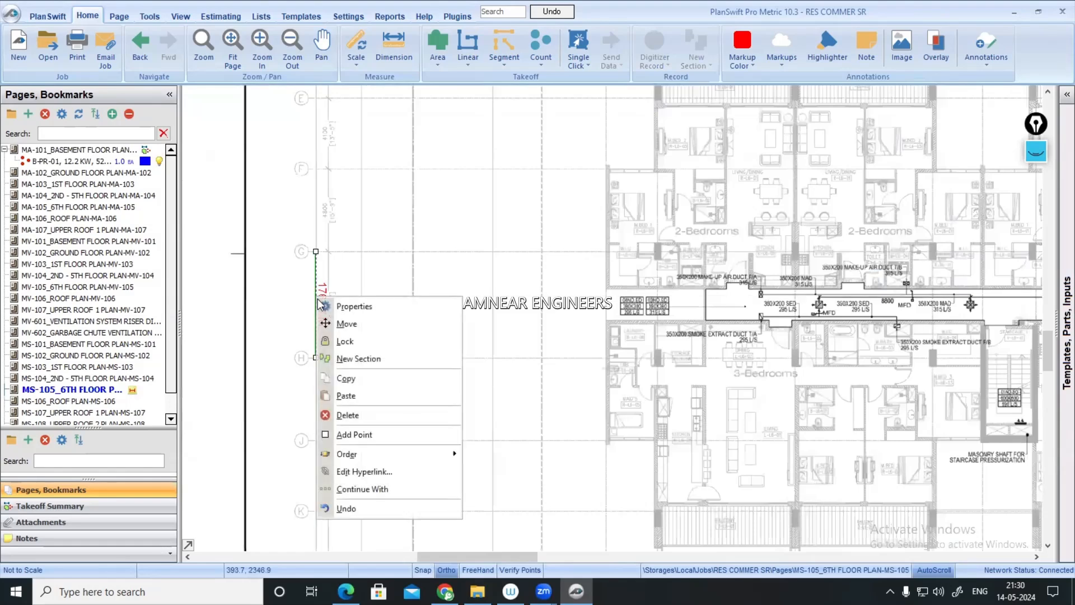
pyautogui.click(359, 415)
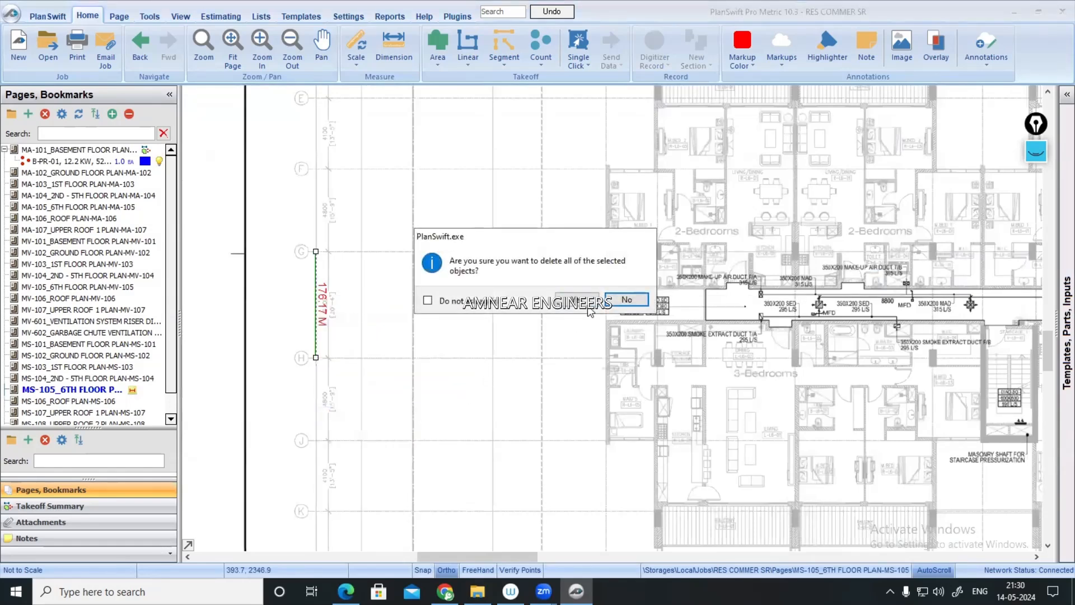
pyautogui.click(573, 300)
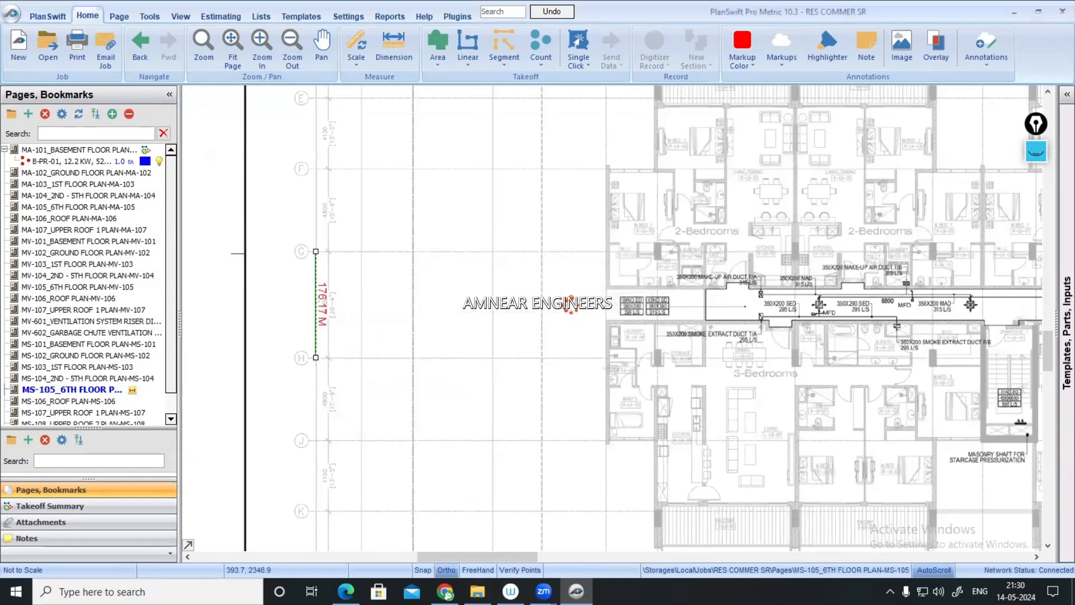
# - Reopen the MA-101 basement floor plan at Stair 01 and erase the old freehand pen drawings from the screen
pyautogui.click(92, 151)
pyautogui.scroll(5, 343, 389)
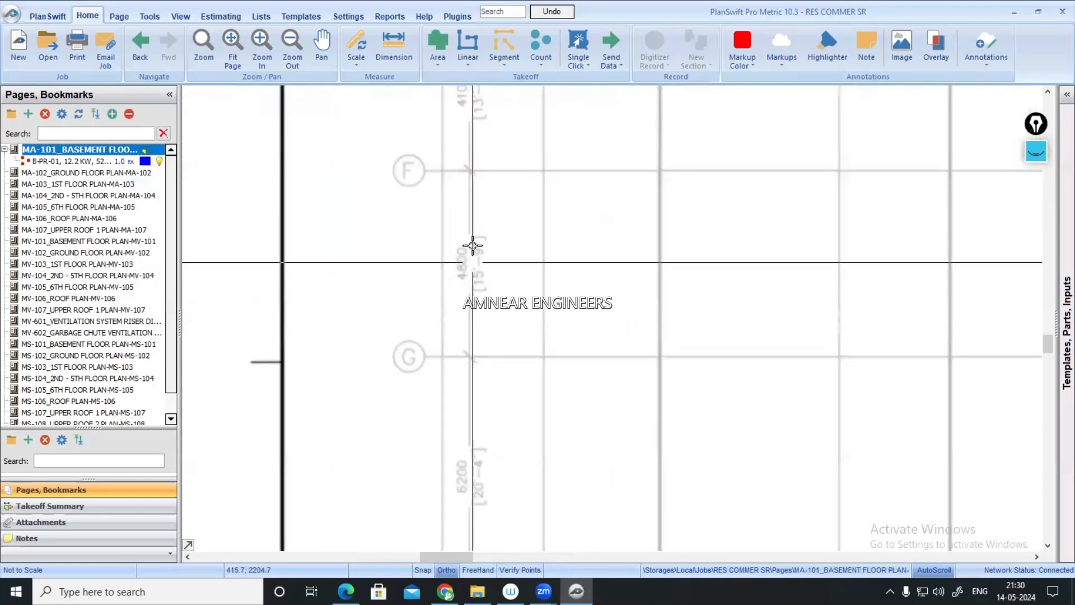
pyautogui.scroll(-5, 431, 267)
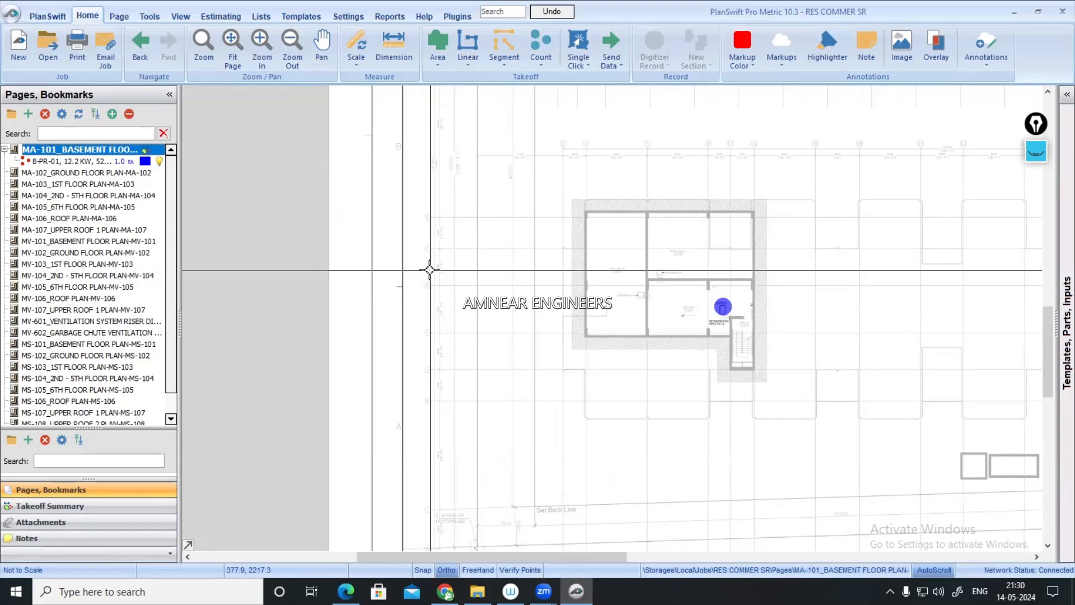
pyautogui.scroll(5, 751, 275)
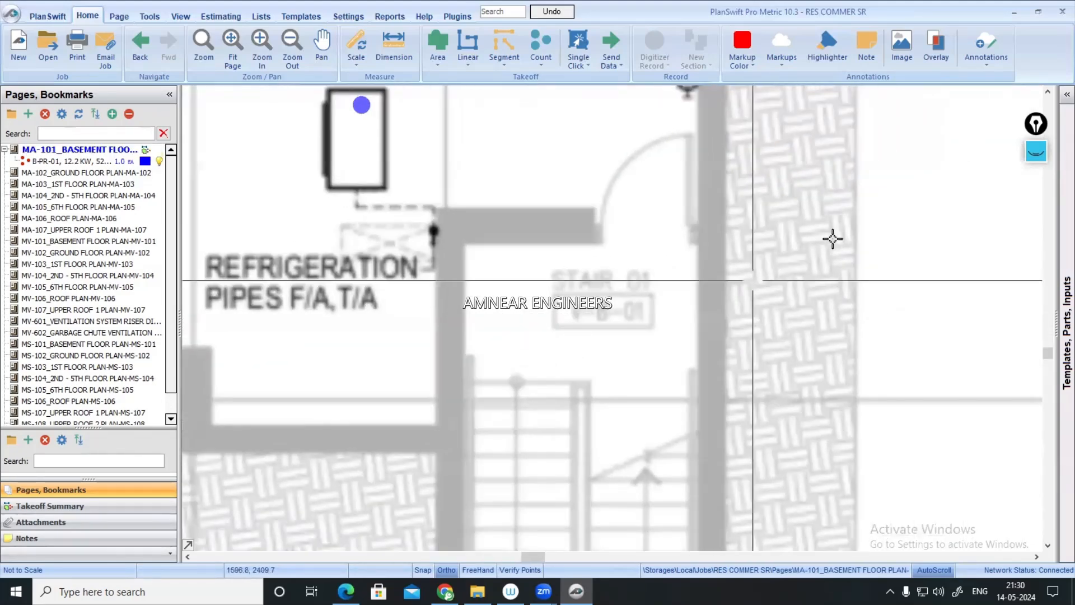
pyautogui.click(1036, 151)
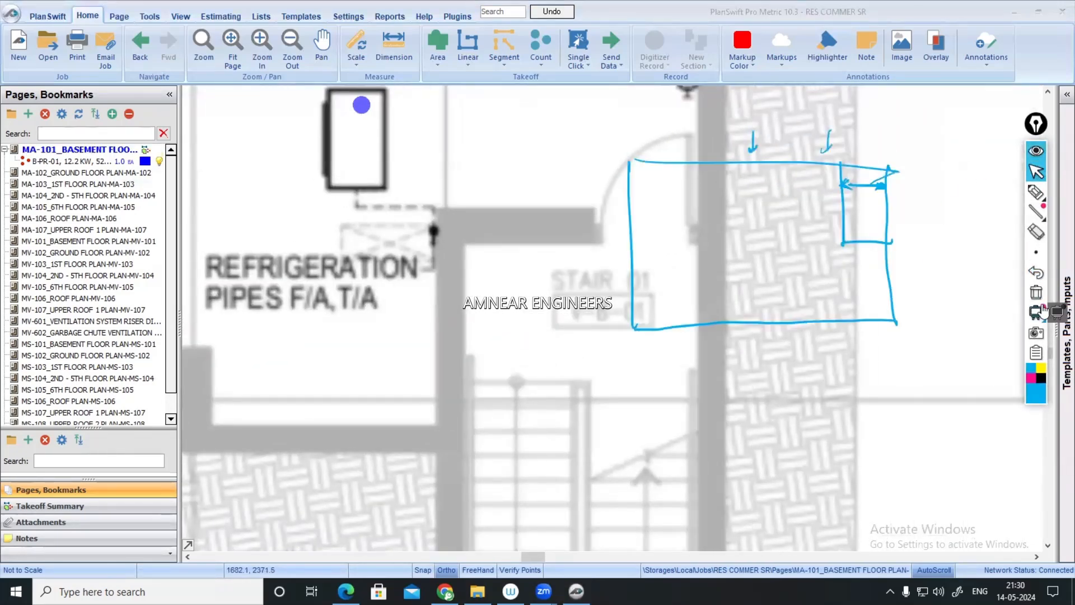
pyautogui.click(1036, 294)
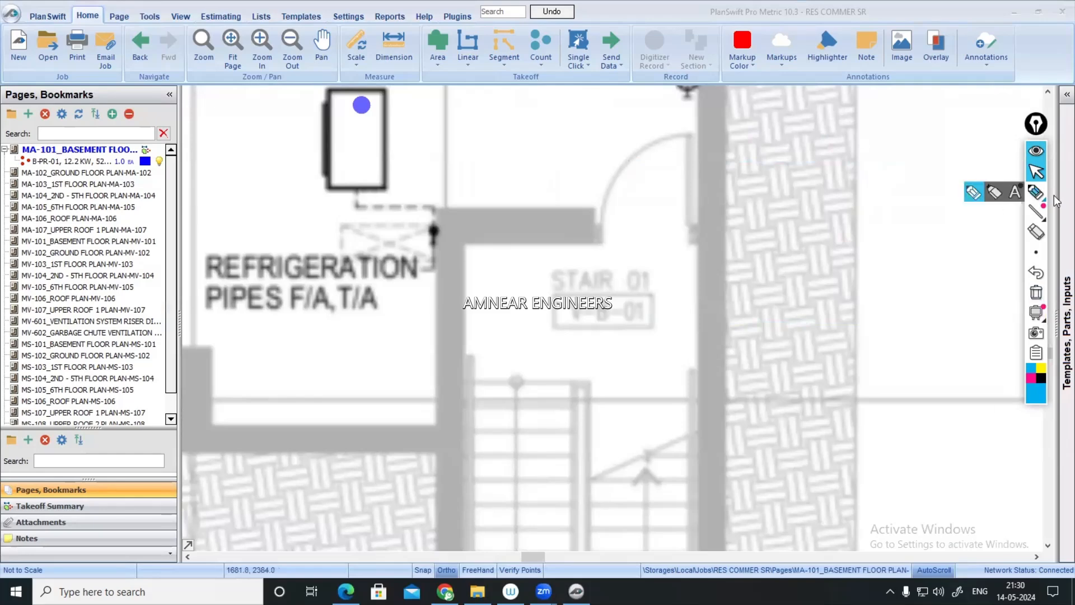
# - Mark the Stair 01 door widths by pen, 0.9 m (900 mm) for the opening and 800 mm inside it, then hide the pen drawings
pyautogui.click(1036, 192)
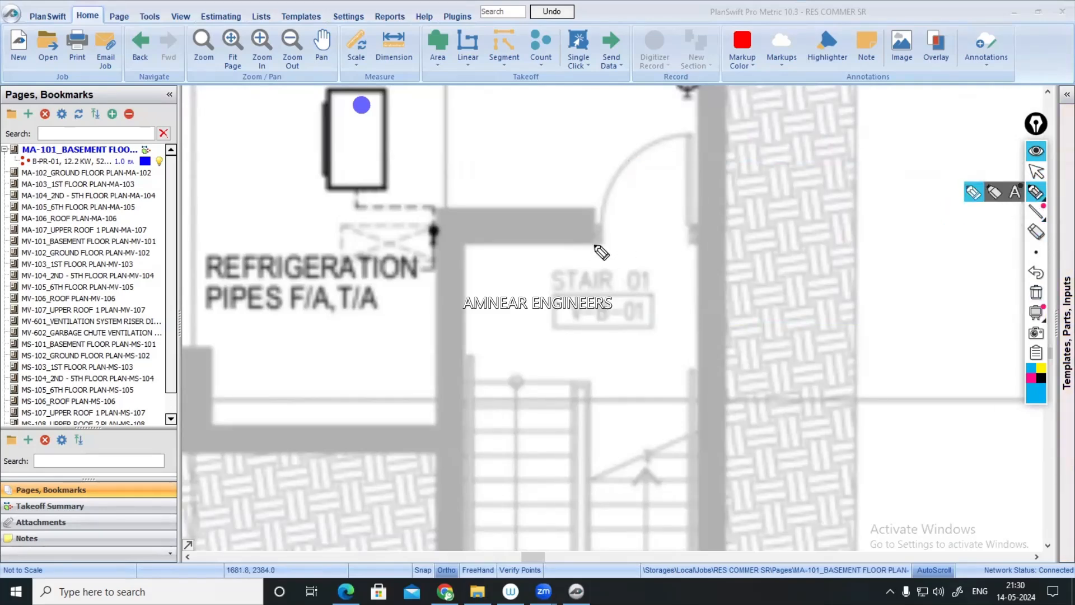
pyautogui.moveTo(594, 243); pyautogui.dragTo(605, 252)
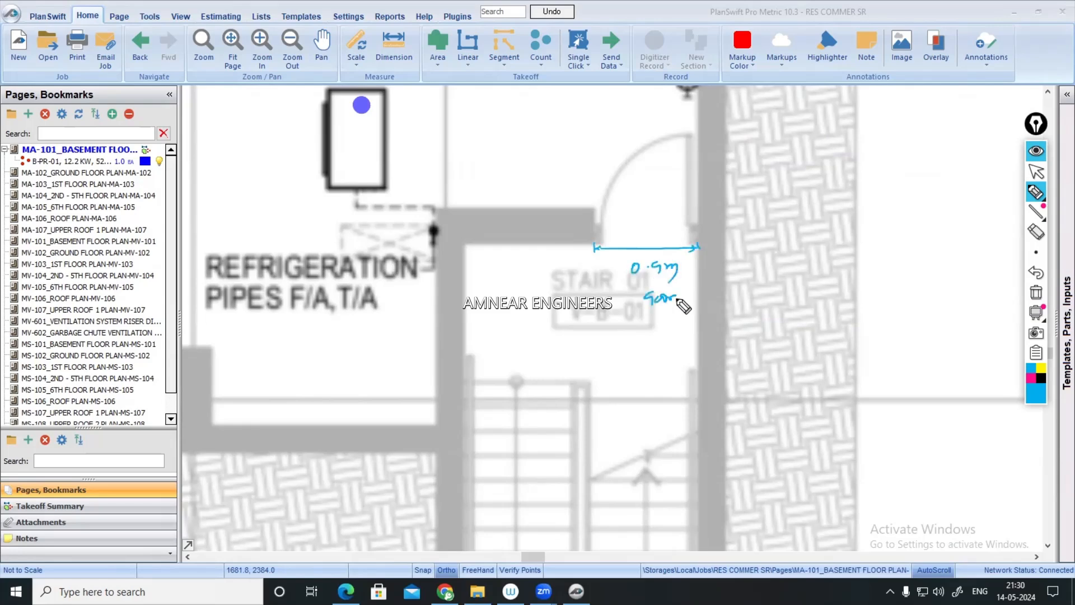
pyautogui.moveTo(638, 323); pyautogui.dragTo(656, 323)
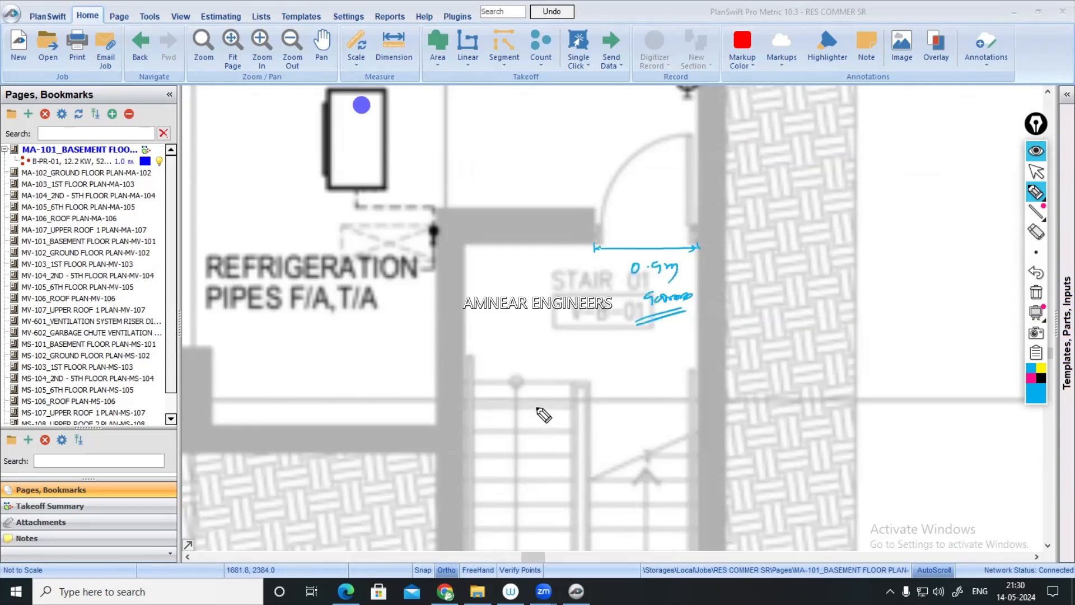
pyautogui.moveTo(610, 238); pyautogui.dragTo(681, 239)
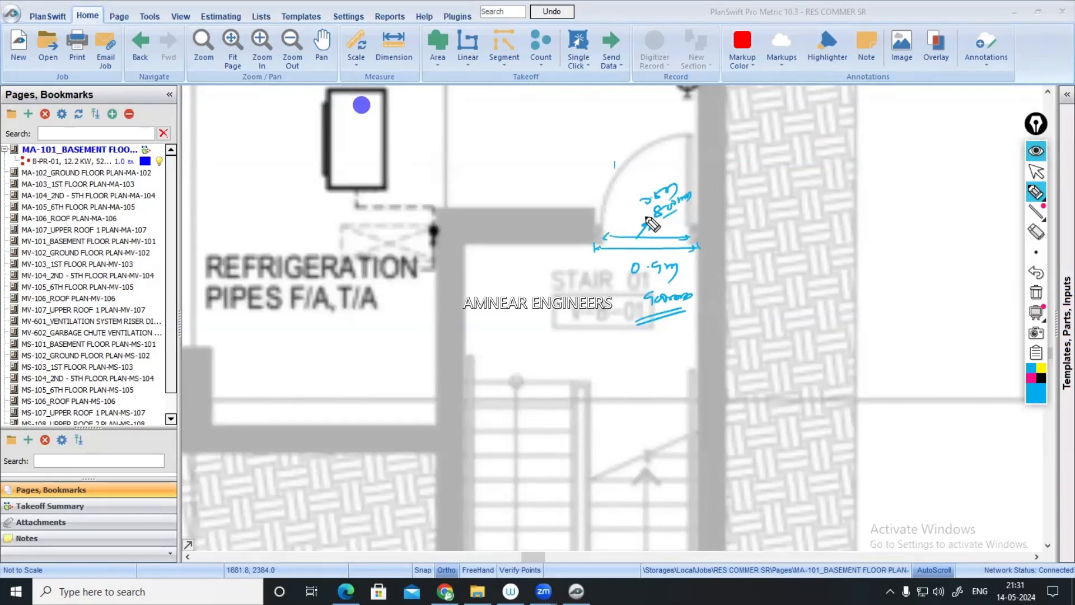
pyautogui.click(1035, 151)
pyautogui.scroll(-5, 792, 257)
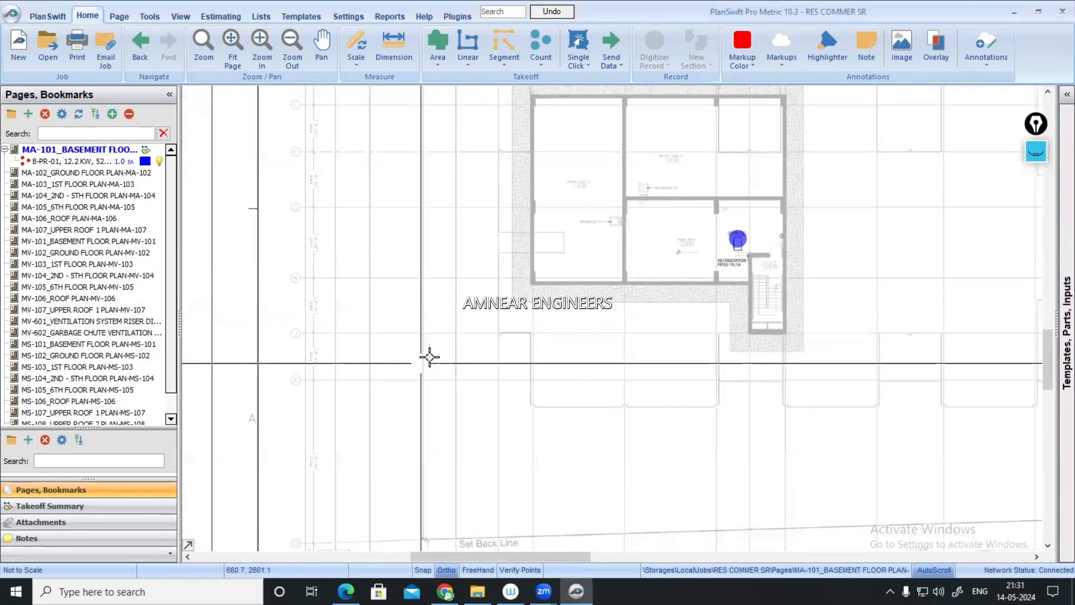
# - Enter 4.8 m as the metric scale distance for the MA-101 basement plan, with an automatic dimension line
pyautogui.scroll(4, 308, 312)
pyautogui.scroll(-3, 280, 280)
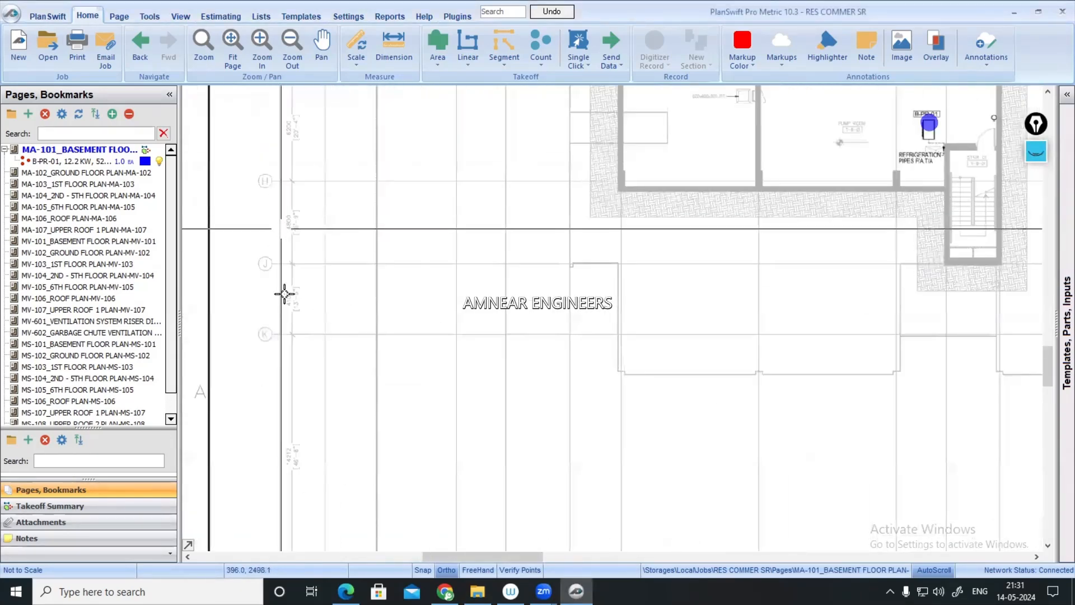
pyautogui.scroll(4, 297, 259)
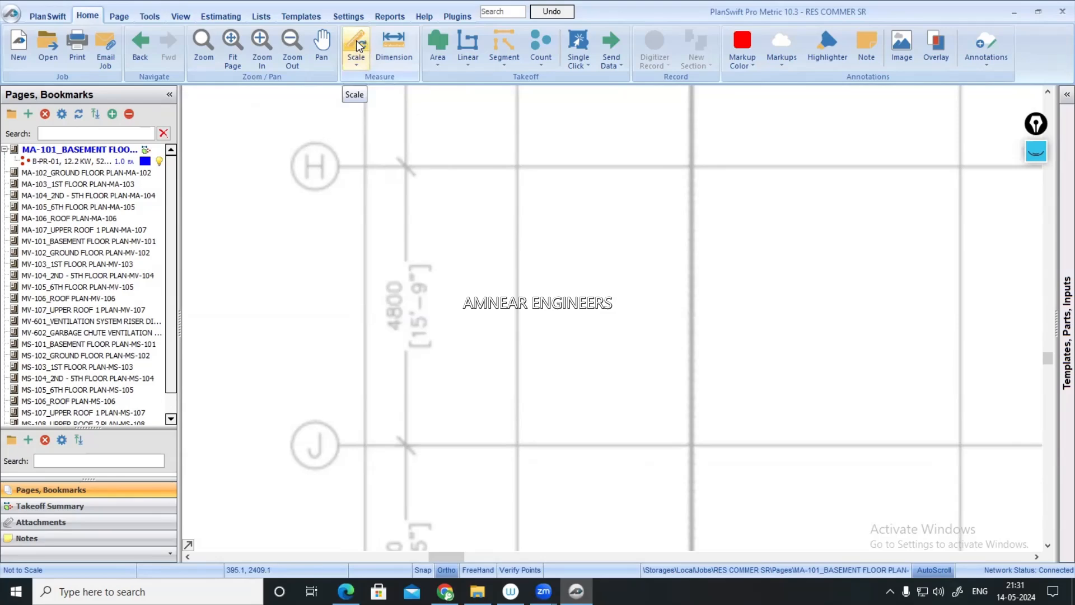
pyautogui.click(393, 44)
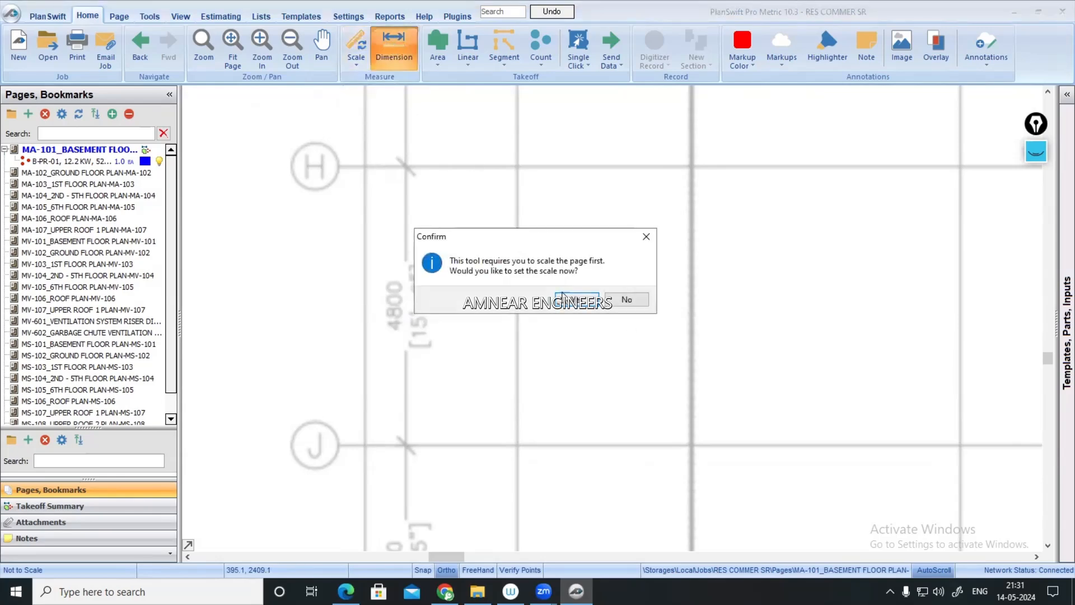
pyautogui.click(646, 237)
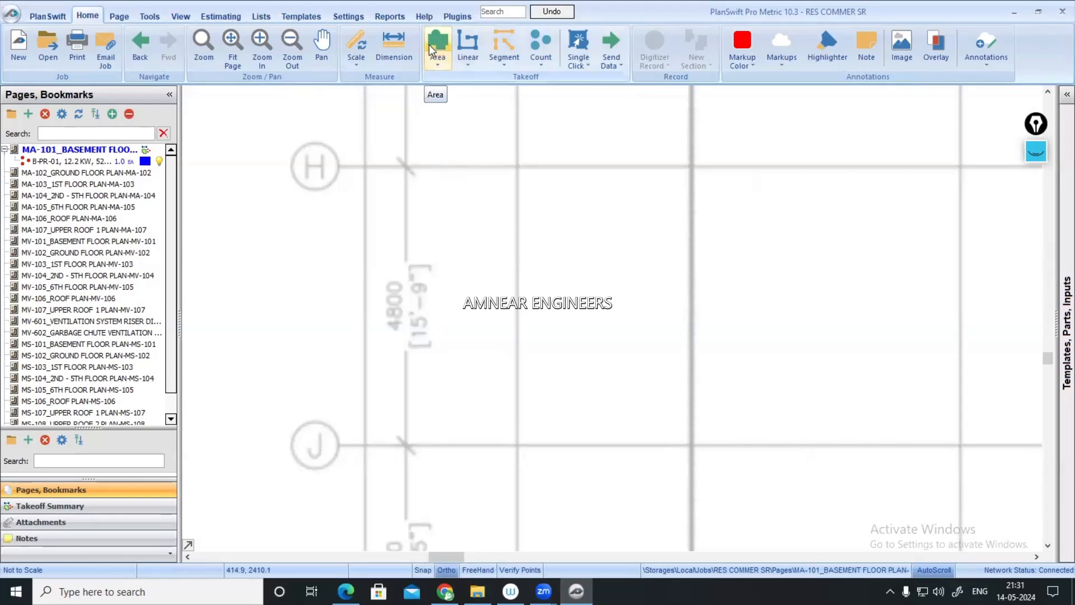
pyautogui.click(355, 47)
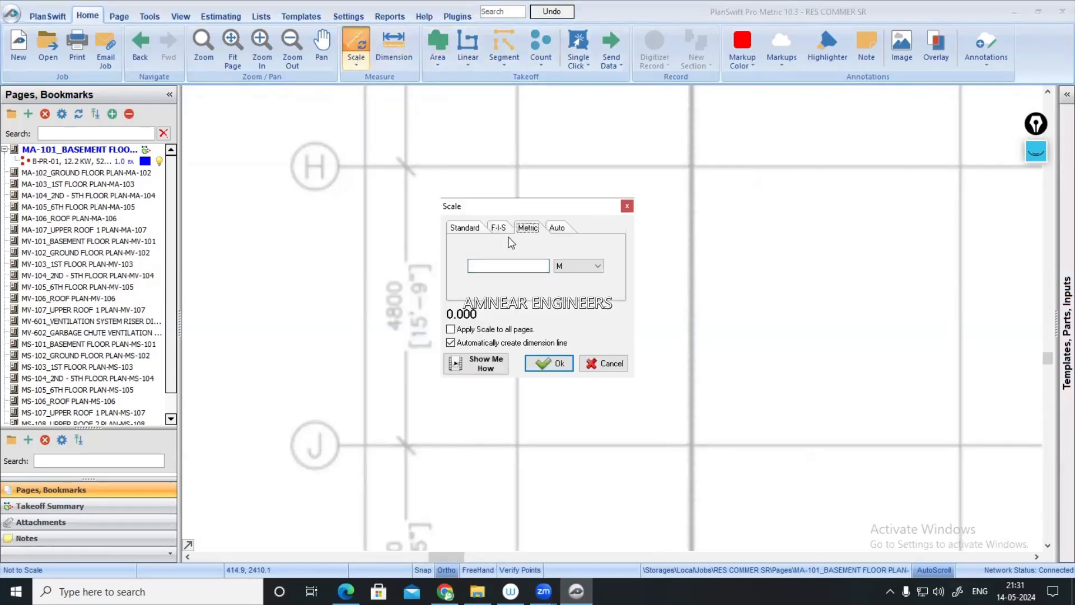
pyautogui.click(465, 228)
pyautogui.click(499, 229)
pyautogui.click(528, 229)
pyautogui.click(512, 267)
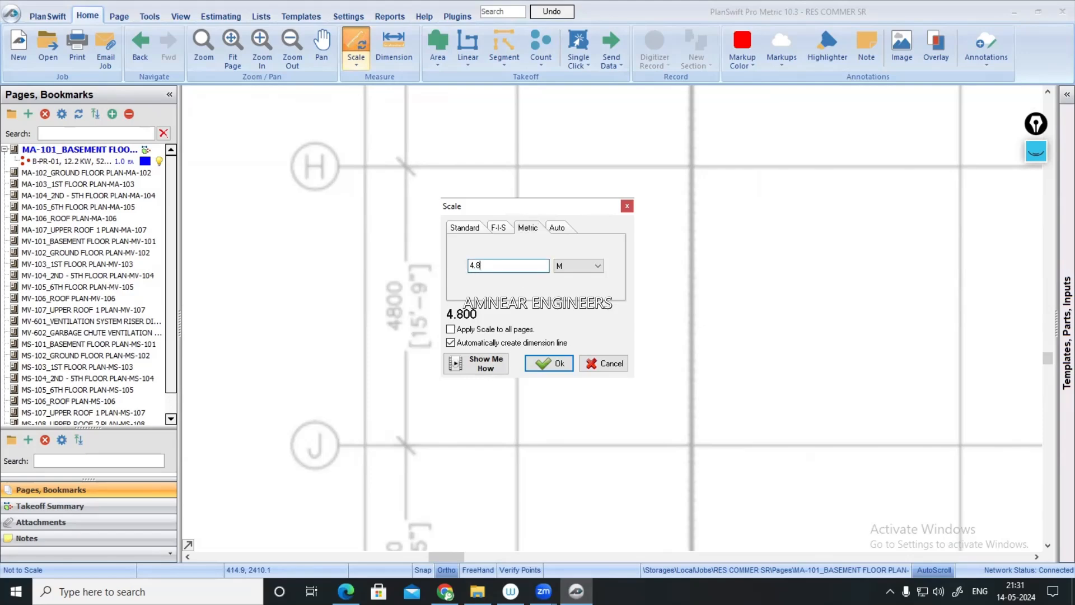
pyautogui.click(564, 370)
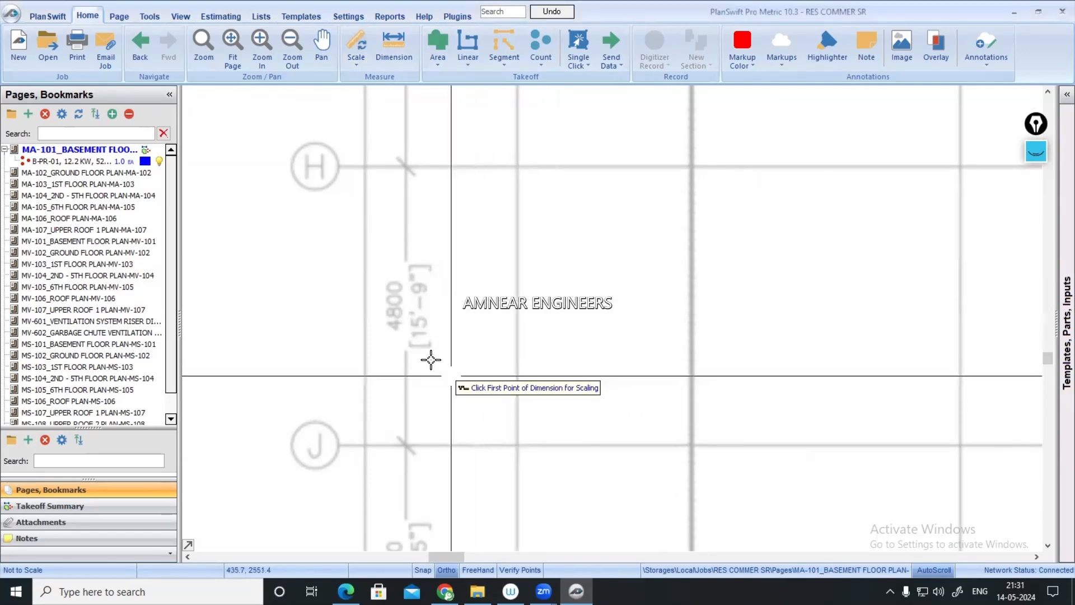
# - Calibrate the scale by picking both ends of the 4800 dimension between grid lines H and J
pyautogui.scroll(5, 388, 168)
pyautogui.click(439, 170)
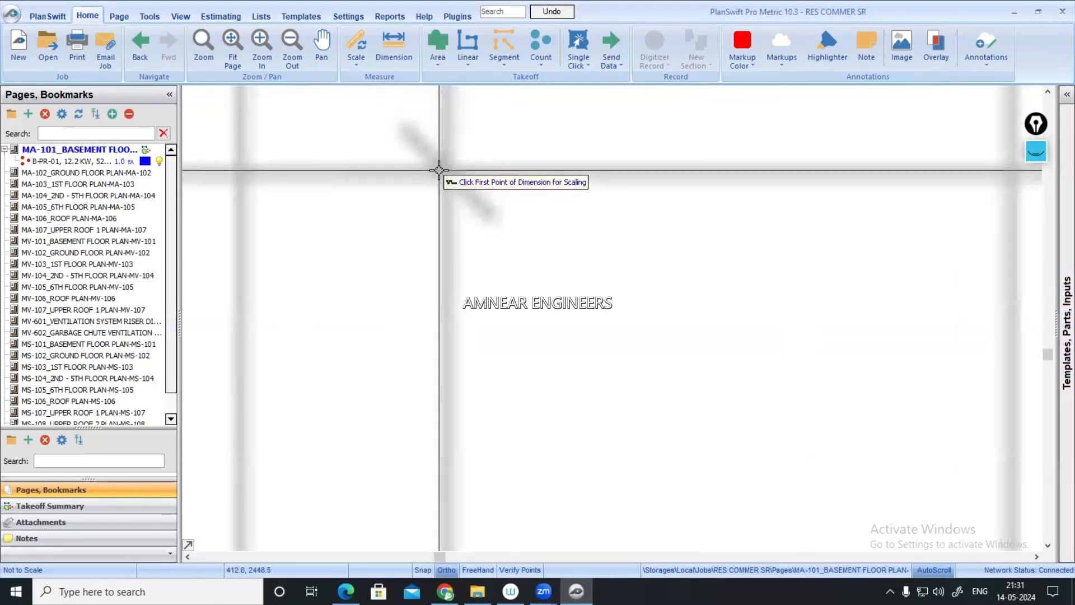
pyautogui.scroll(-3, 439, 171)
pyautogui.scroll(3, 445, 279)
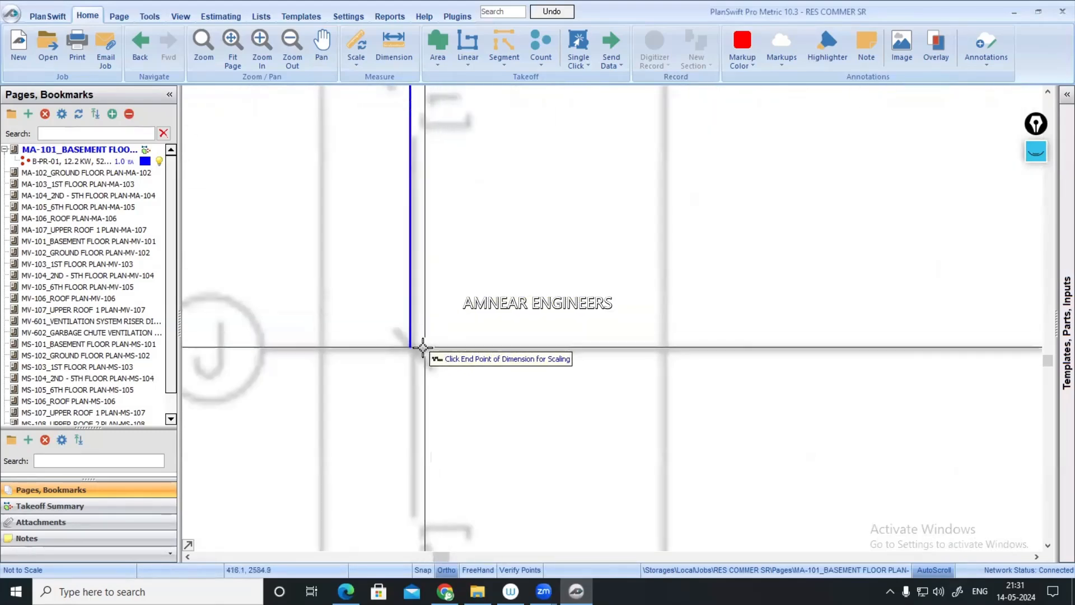
pyautogui.click(414, 348)
pyautogui.scroll(-3, 487, 331)
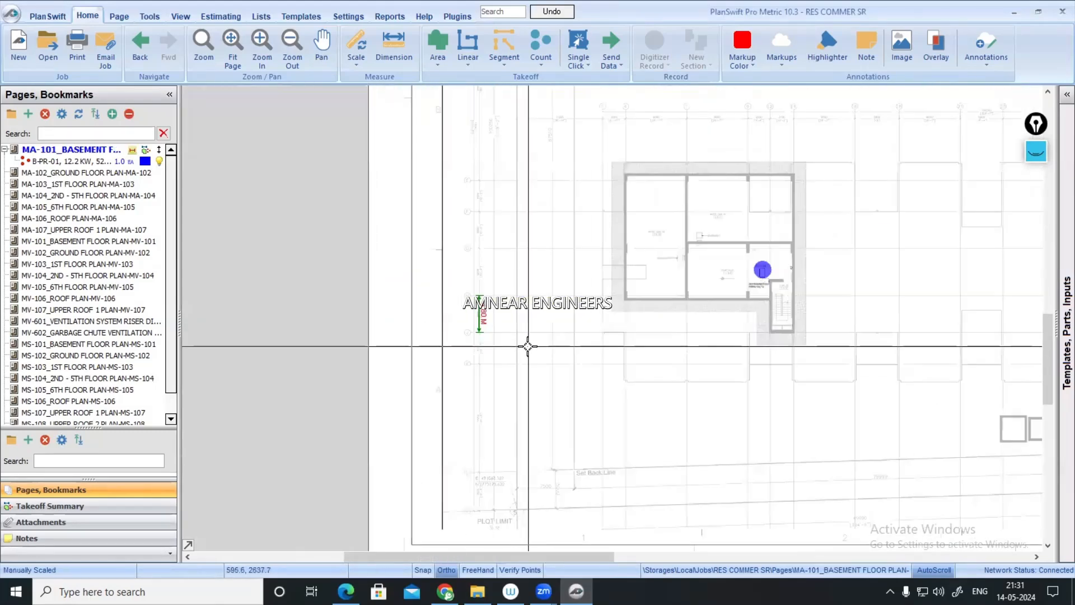
# - Draw a default linear takeoff of four connected runs, about 3.5 m in total, stepping from the Stair 01 wall to its door
pyautogui.scroll(1, 633, 348)
pyautogui.scroll(5, 674, 249)
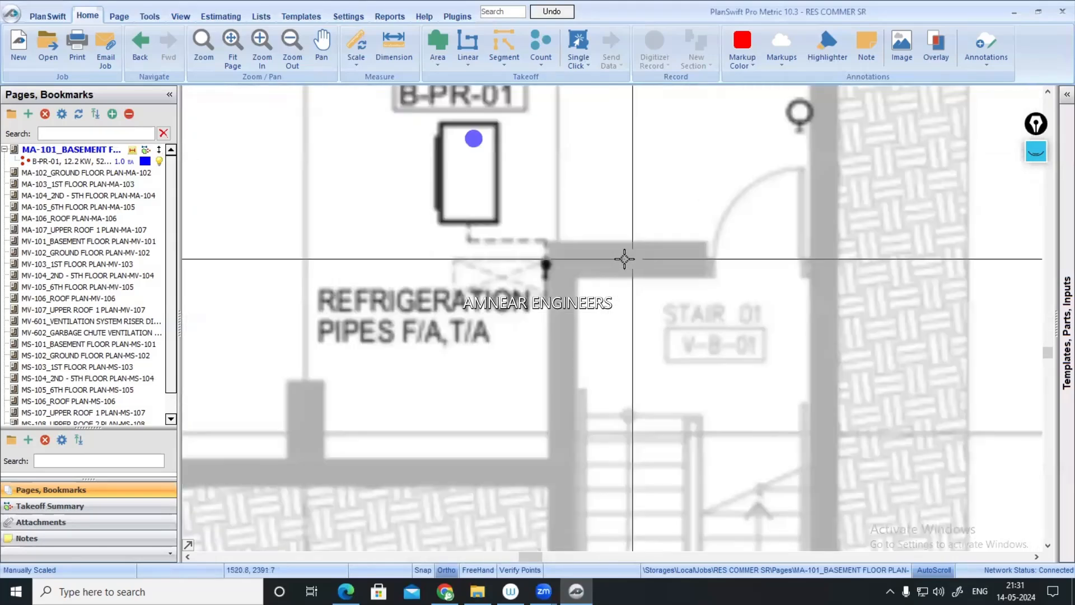
pyautogui.click(62, 163)
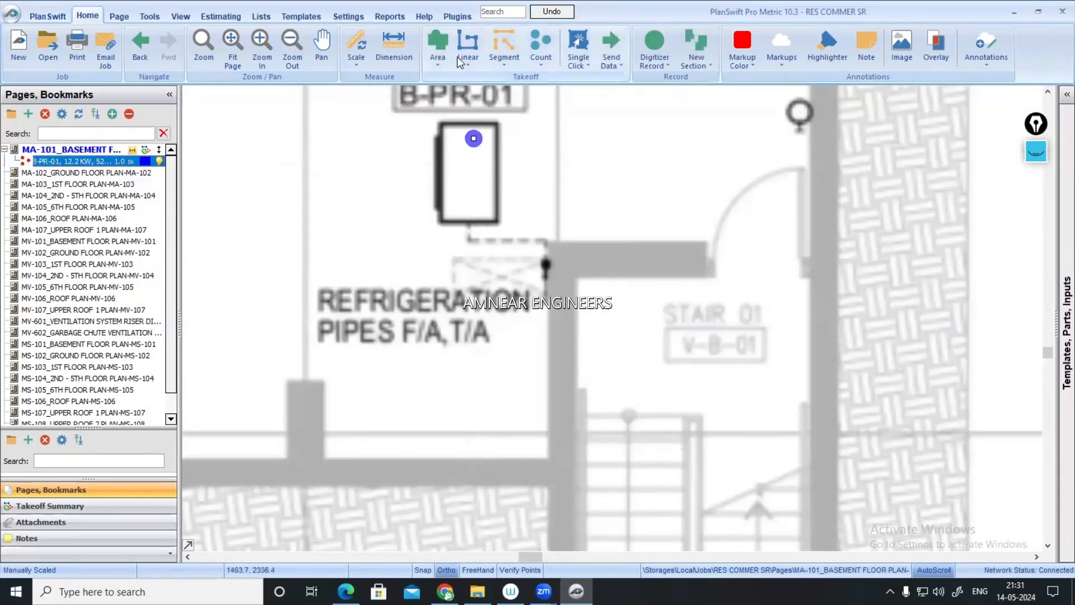
pyautogui.click(469, 39)
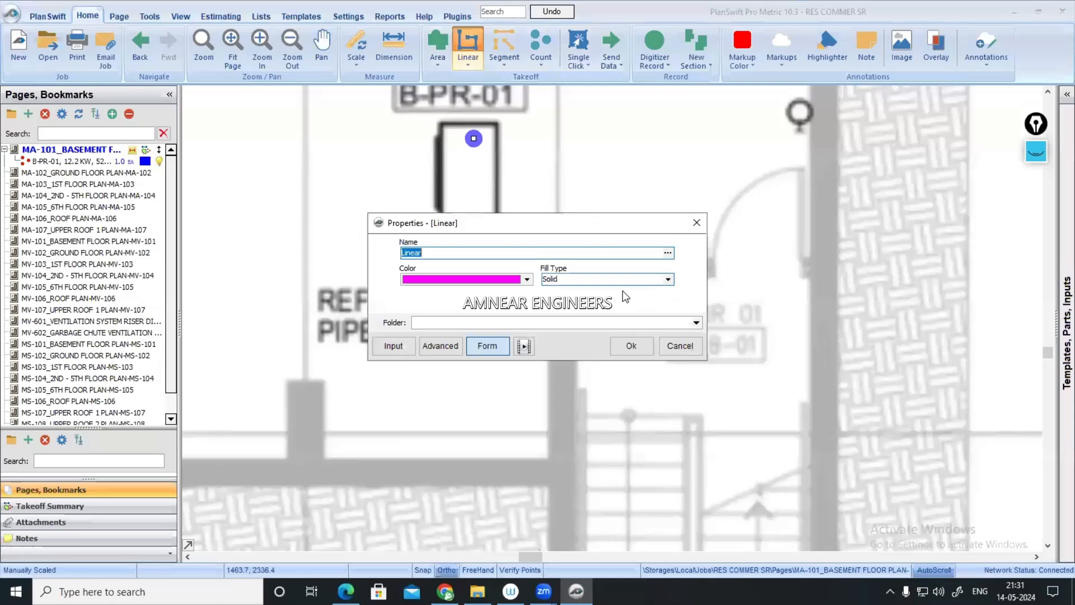
pyautogui.click(629, 343)
pyautogui.click(624, 243)
pyautogui.click(740, 243)
pyautogui.click(739, 186)
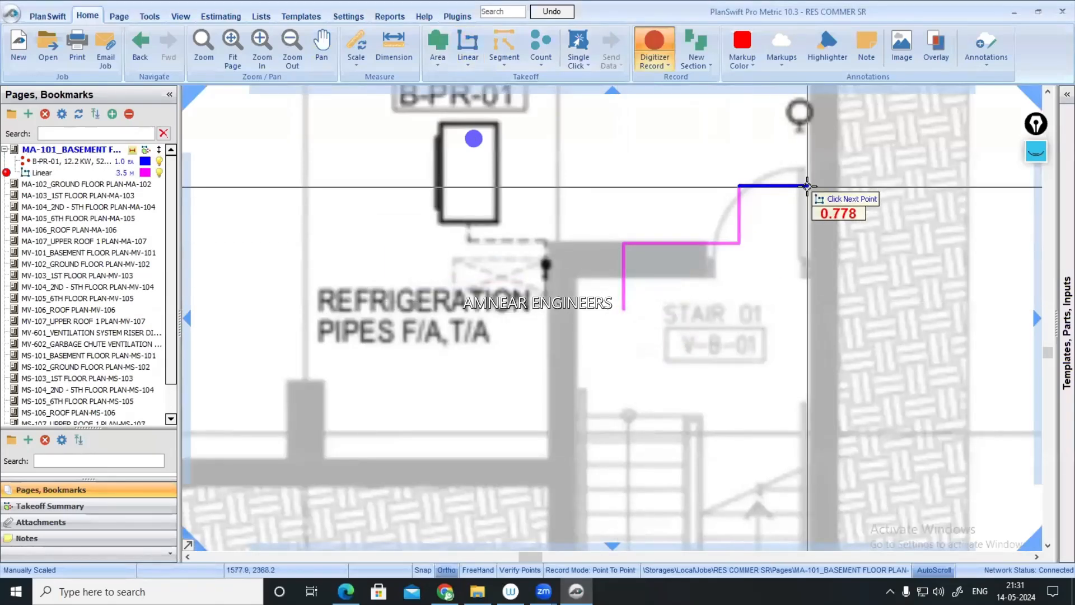
pyautogui.doubleClick(807, 185)
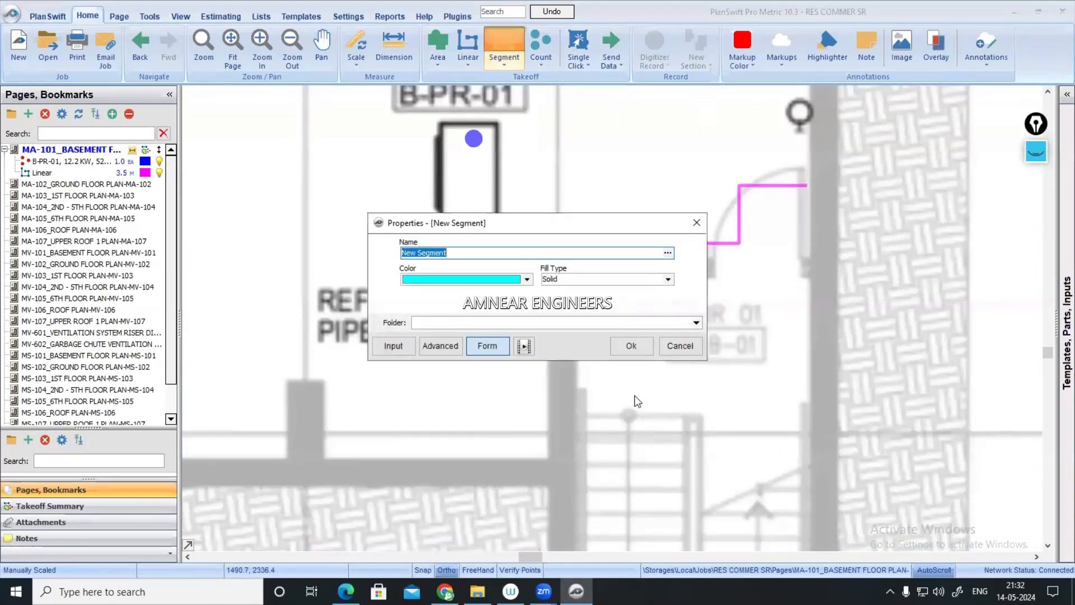
# - Draw three separate horizontal lines around the Stair 01 label with a default segment takeoff, about 2.7 m in total
pyautogui.click(629, 343)
pyautogui.click(615, 367)
pyautogui.click(694, 367)
pyautogui.click(760, 329)
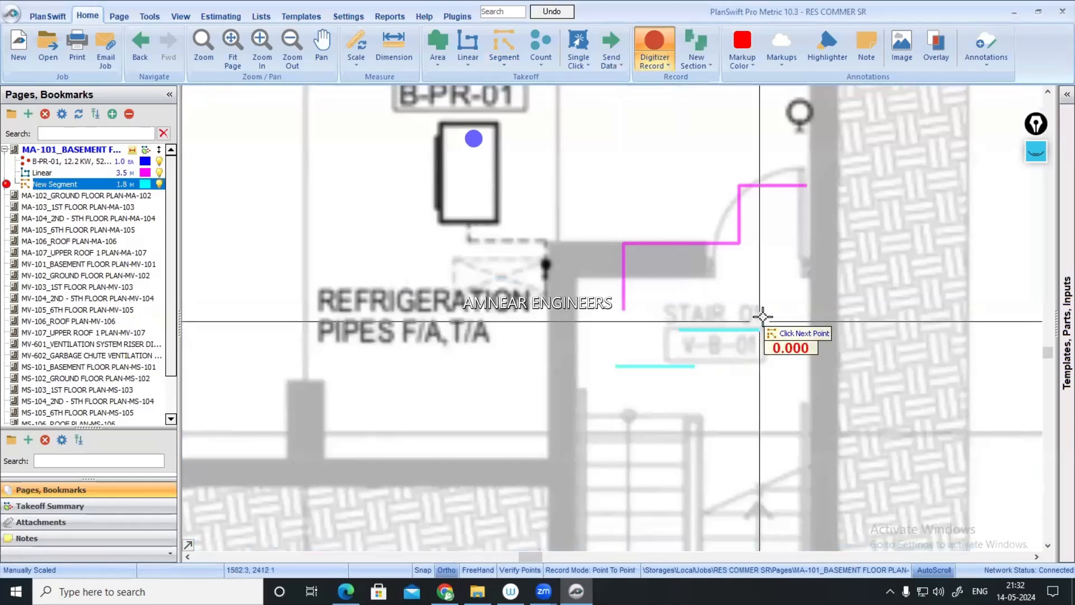
pyautogui.click(812, 287)
pyautogui.doubleClick(745, 287)
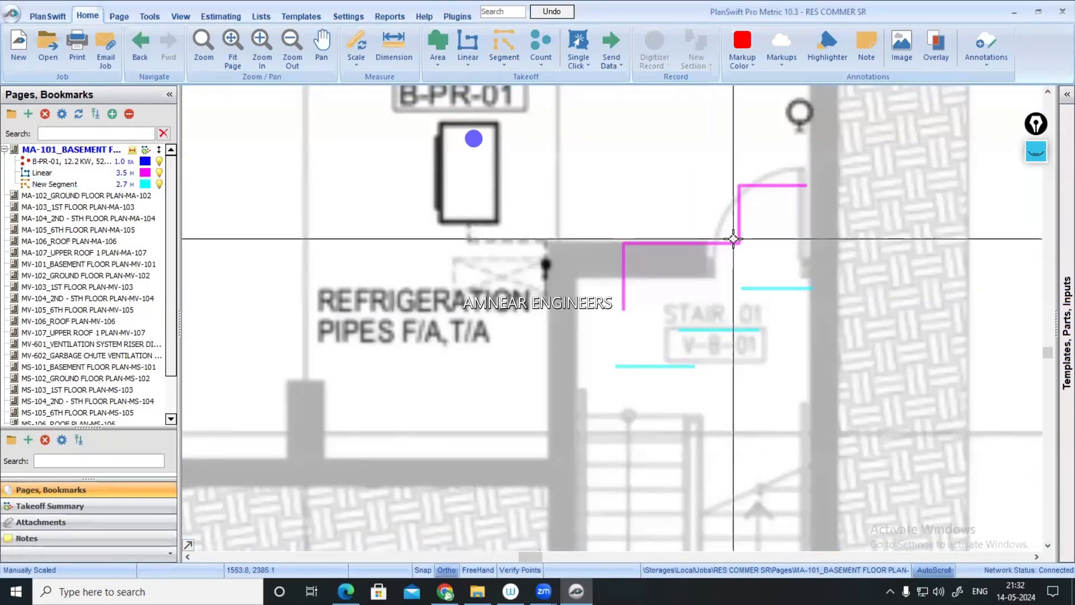
# - Delete the segment takeoff with its three lines at Stair 01
pyautogui.click(53, 182)
pyautogui.click(49, 172)
pyautogui.keyDown('shift'); pyautogui.click(46, 185); pyautogui.keyUp('shift')
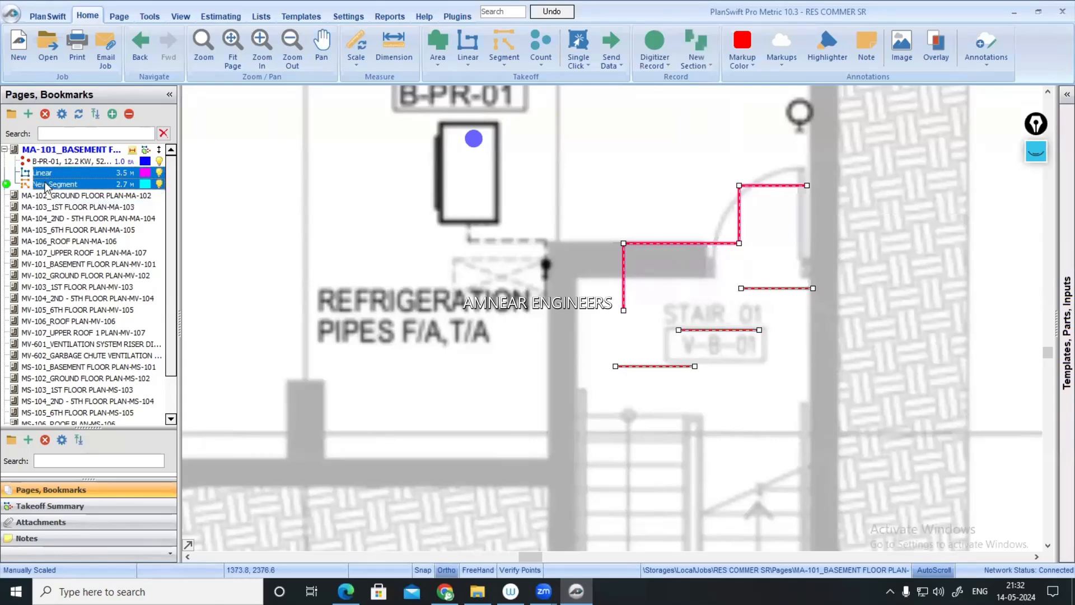
pyautogui.rightClick(46, 186)
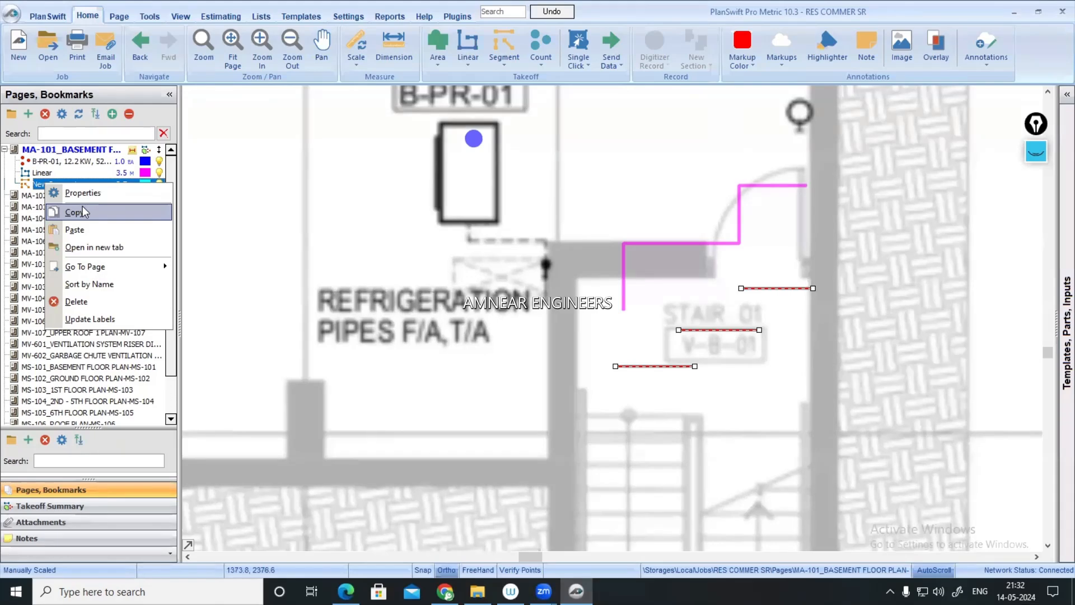
pyautogui.click(106, 301)
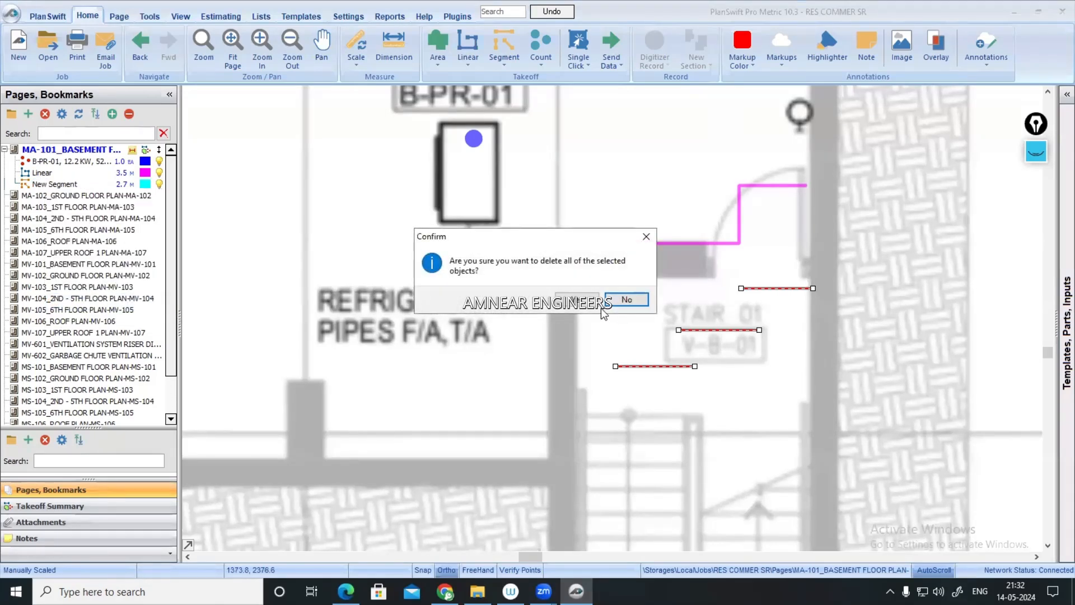
pyautogui.click(585, 300)
pyautogui.click(562, 363)
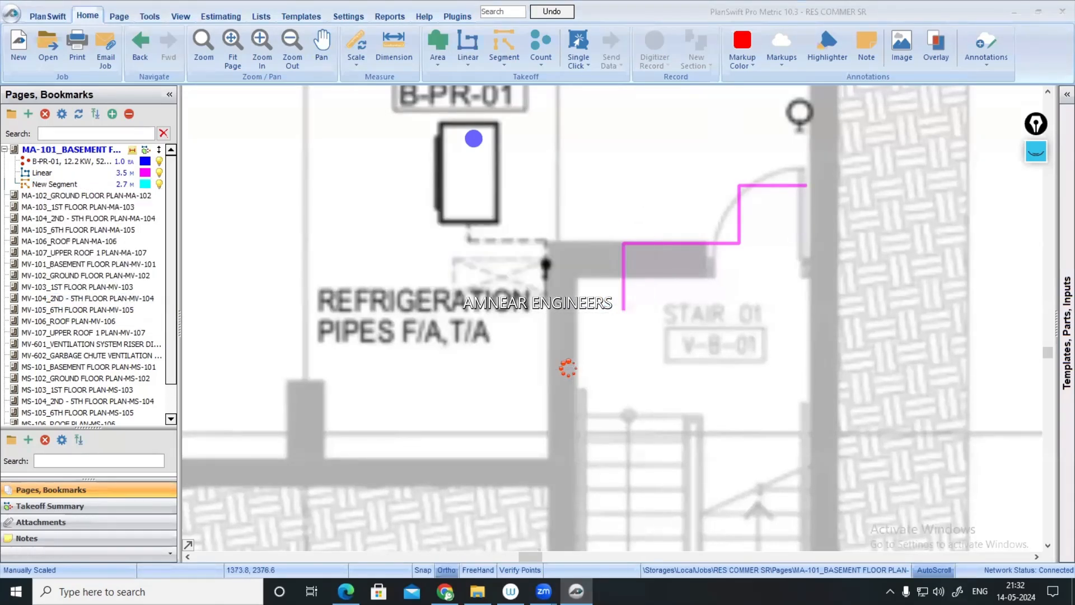
# - Delete the stepped linear takeoff at the Stair 01 door together with its estimating item
pyautogui.click(690, 243)
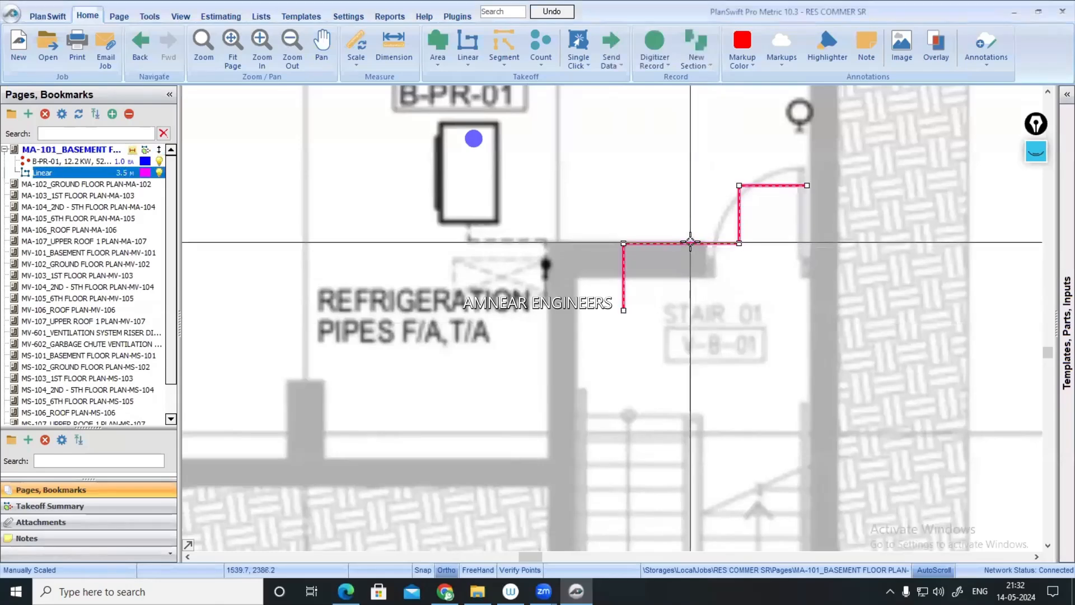
pyautogui.press('Delete')
pyautogui.click(594, 309)
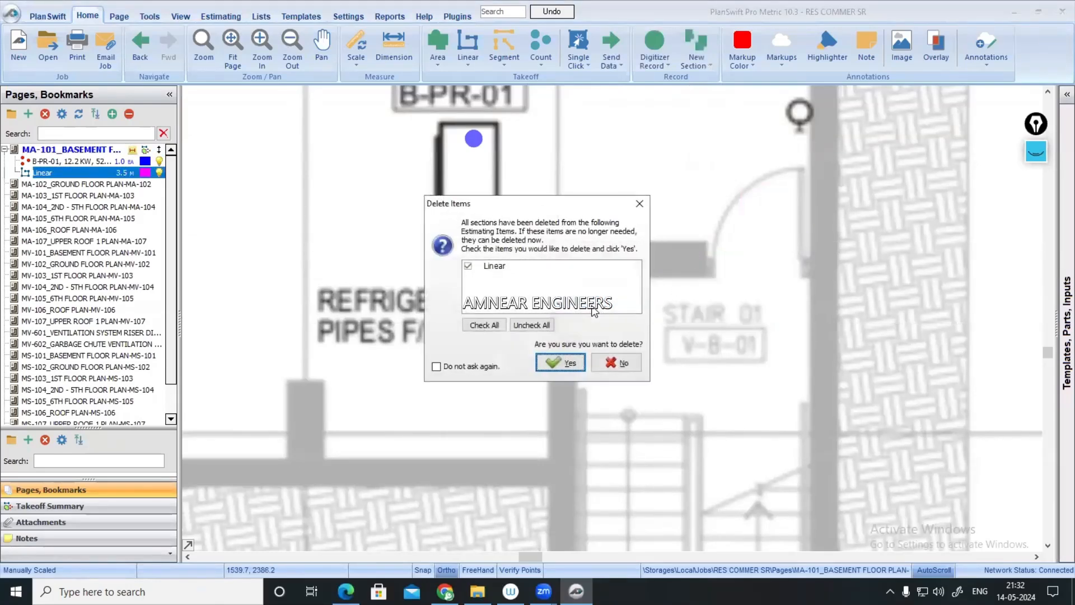
pyautogui.click(581, 365)
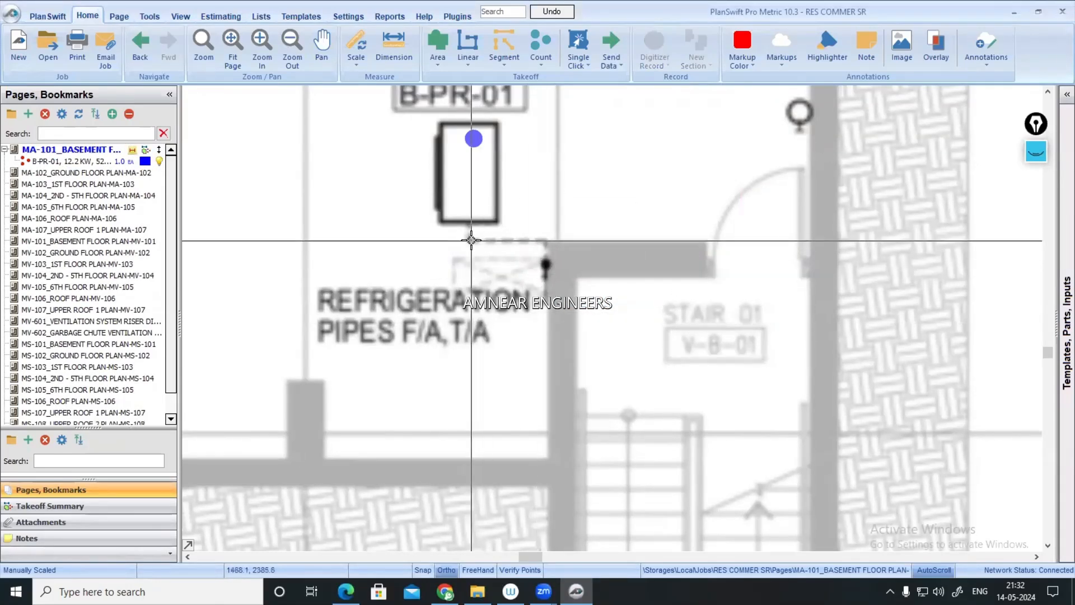
# - Trace the dashed refrigerant pipe from unit B-PR-01 to the riser as a dark red linear takeoff named "REF PIPING. FOR B-PR-01", about 1.4 m long
pyautogui.click(468, 45)
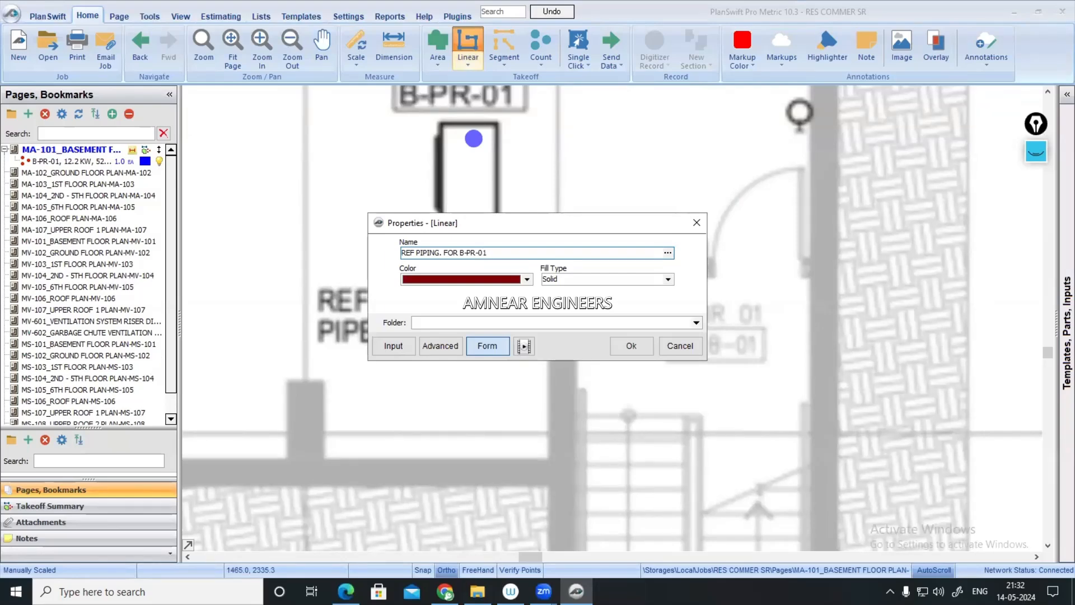
pyautogui.click(632, 346)
pyautogui.scroll(8, 471, 302)
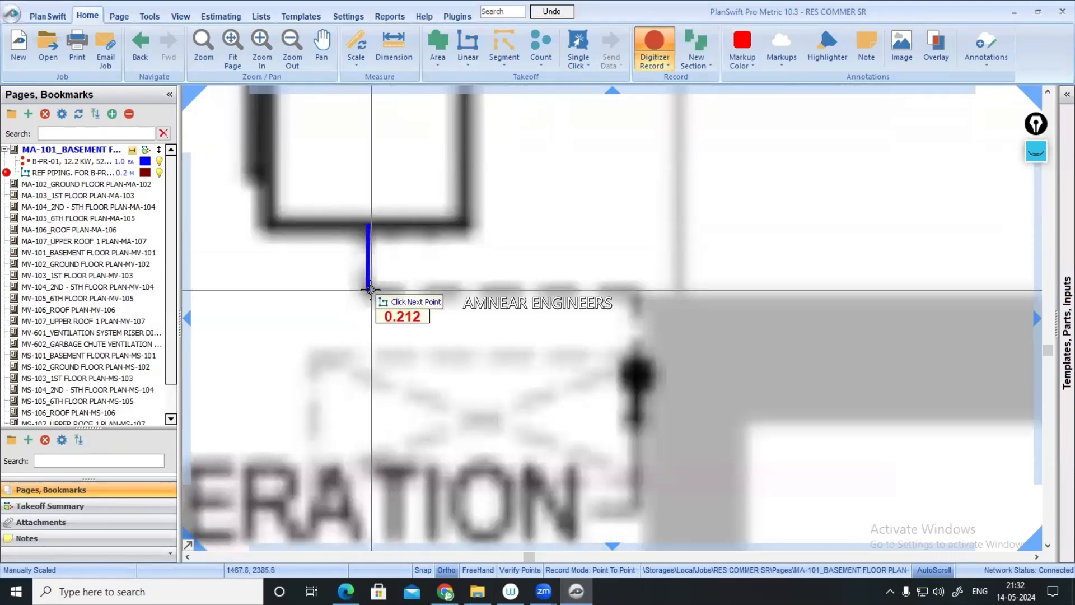
pyautogui.click(368, 290)
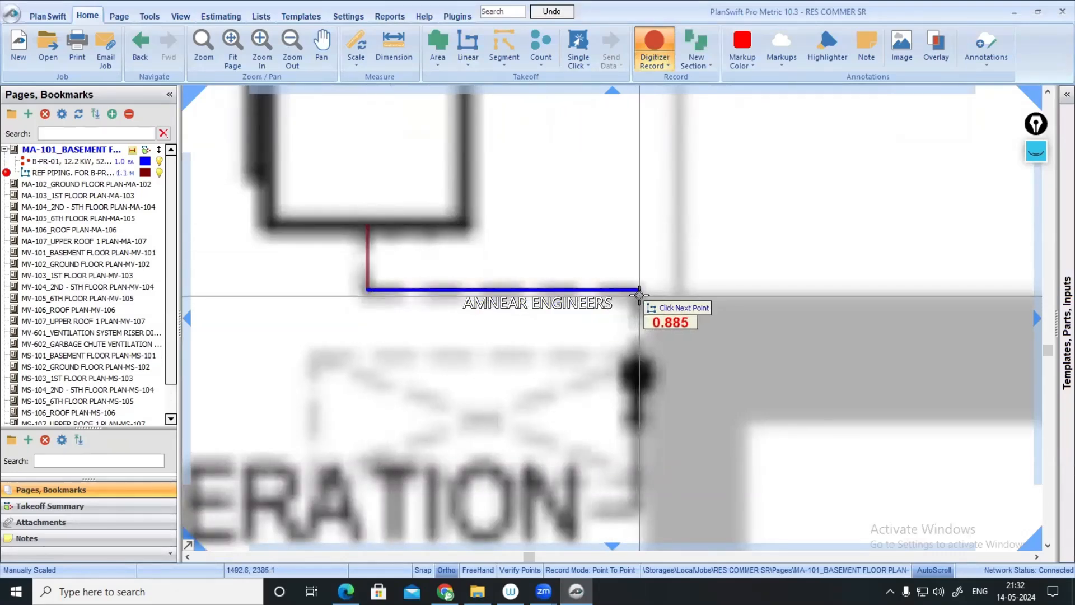
pyautogui.click(640, 292)
pyautogui.doubleClick(641, 377)
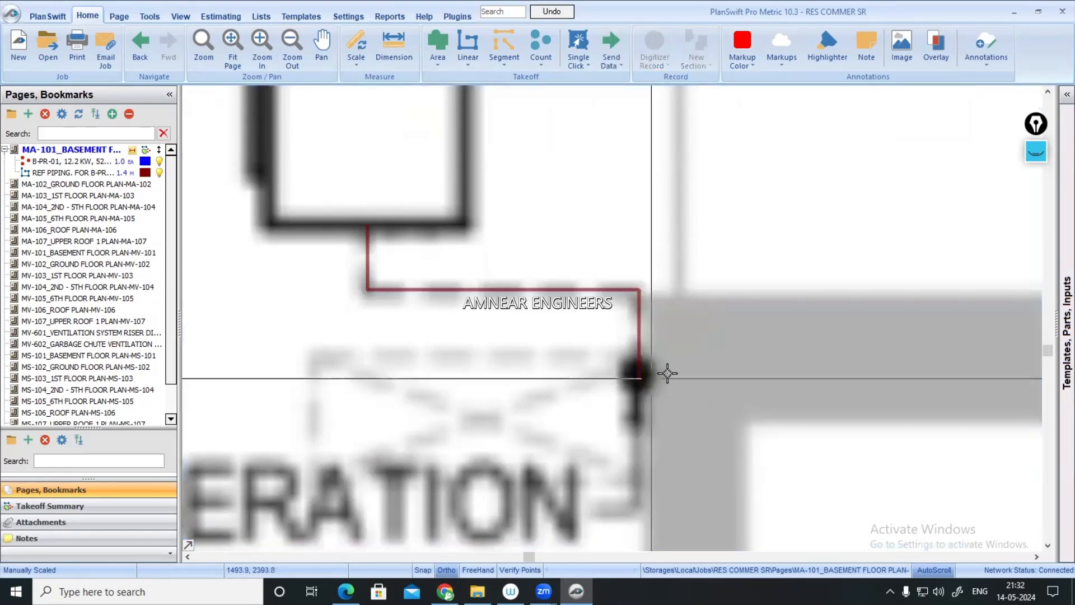
# - Review the MA-101 basement plan around the B-PR-01 pipe route and the scale dimension line between grid lines H and J
pyautogui.scroll(-5, 668, 374)
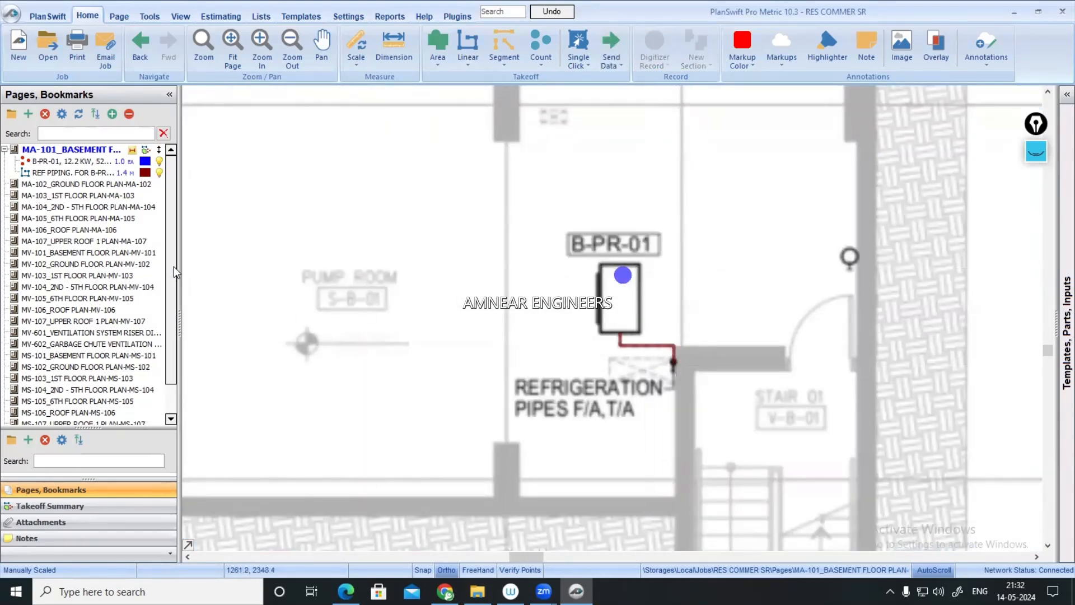
pyautogui.scroll(-1, 171, 287)
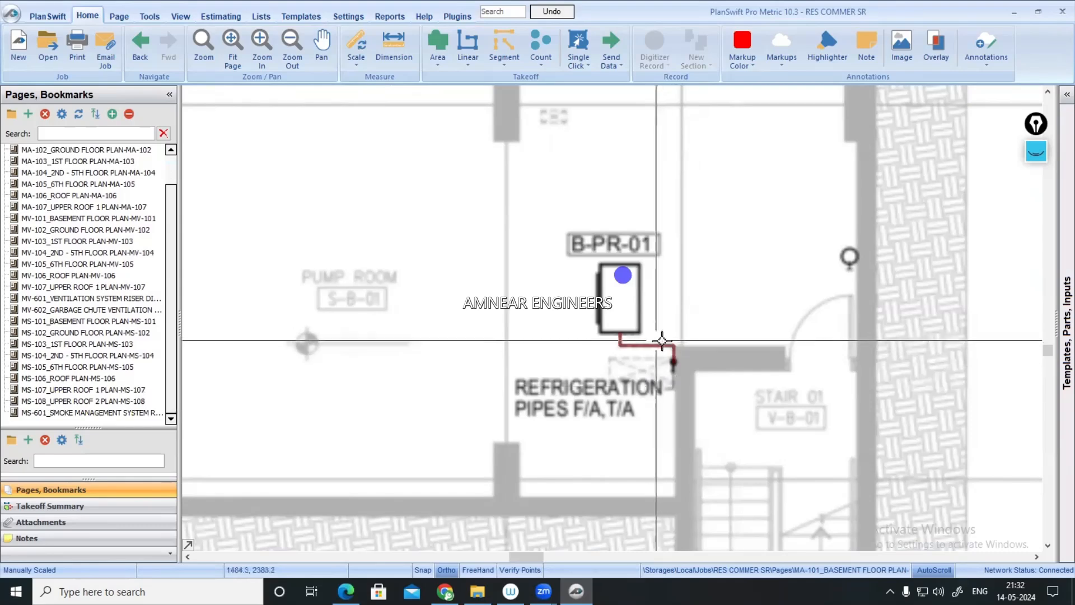
pyautogui.scroll(-5, 671, 359)
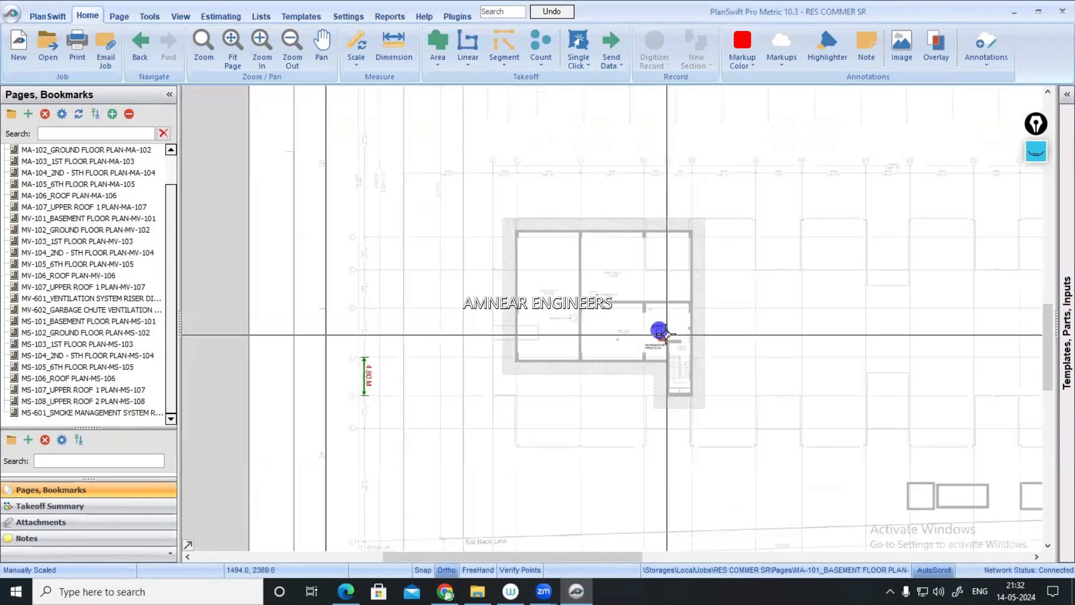
pyautogui.scroll(3, 650, 149)
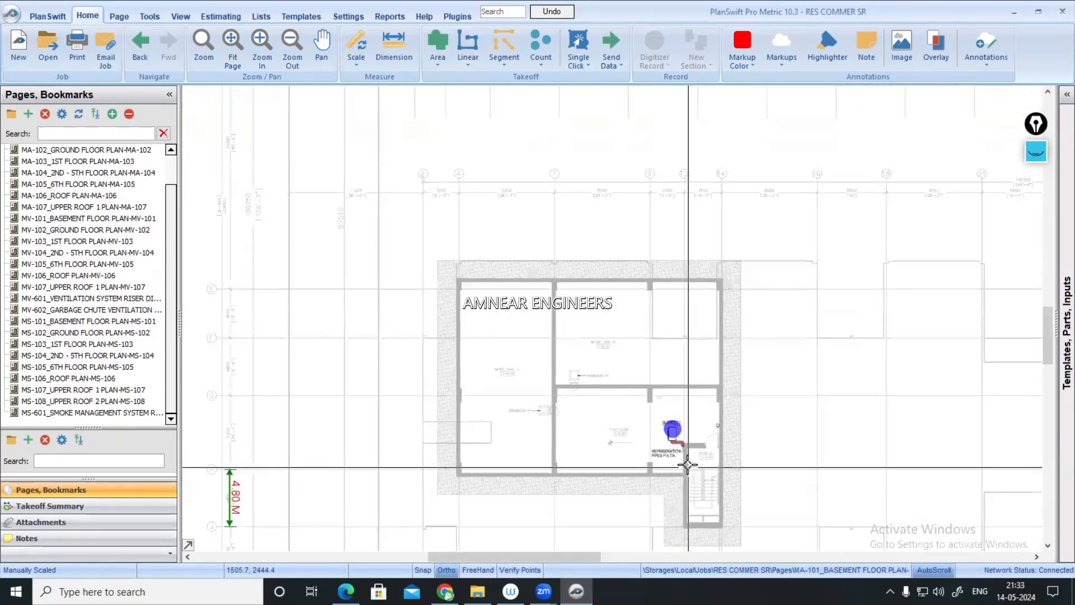
pyautogui.moveTo(688, 464); pyautogui.dragTo(783, 436)
pyautogui.scroll(1, 344, 459)
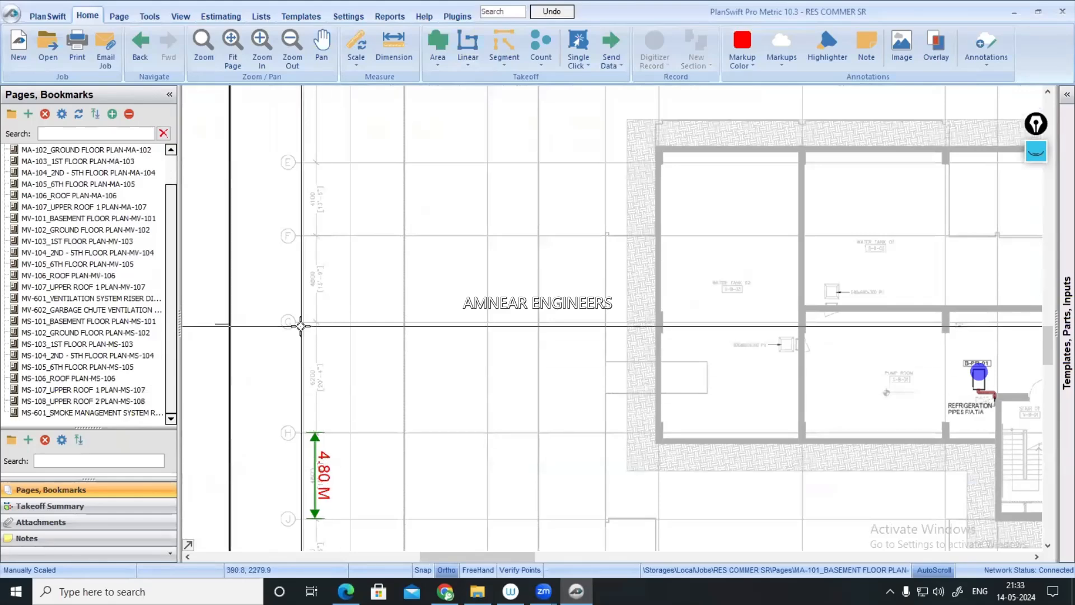
pyautogui.moveTo(972, 445); pyautogui.dragTo(682, 408)
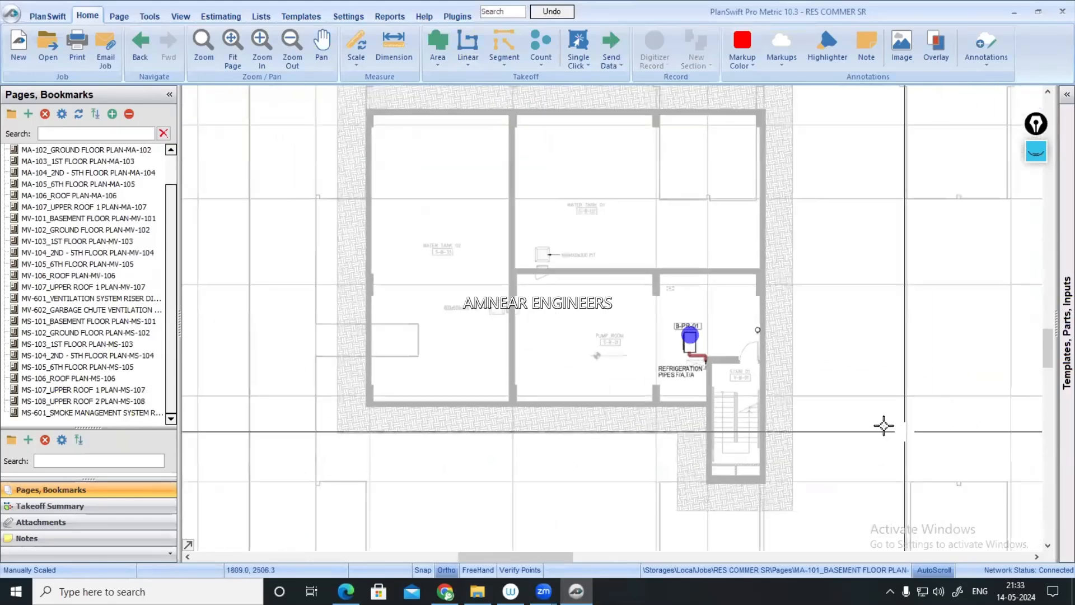
pyautogui.scroll(2, 752, 379)
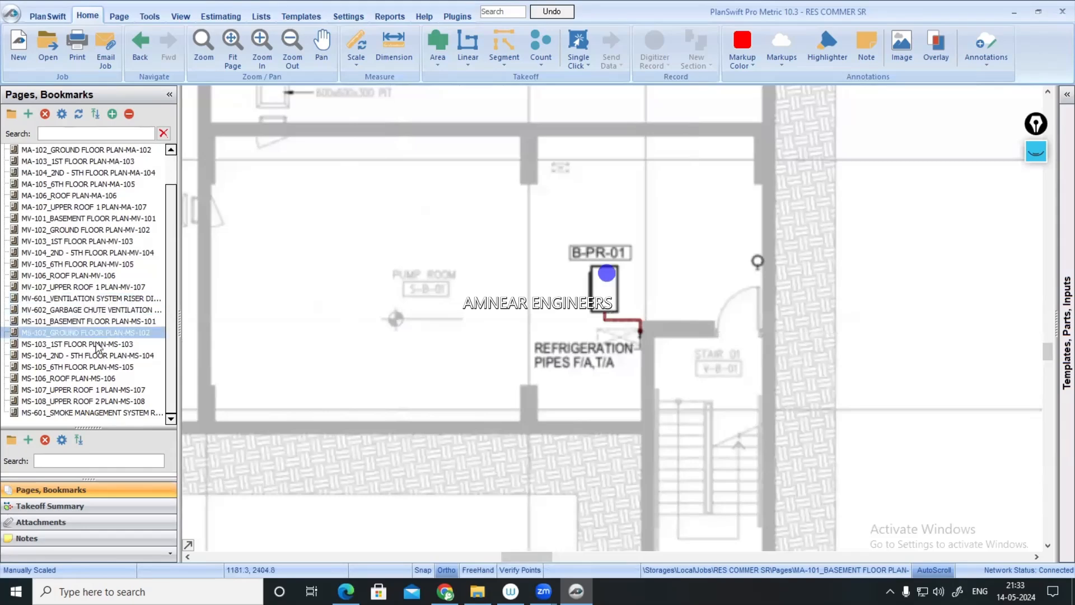
# - Open the MS-107 upper roof 1 plan and scale it to 6.2 m along the dimension between grid lines H and G
pyautogui.click(97, 390)
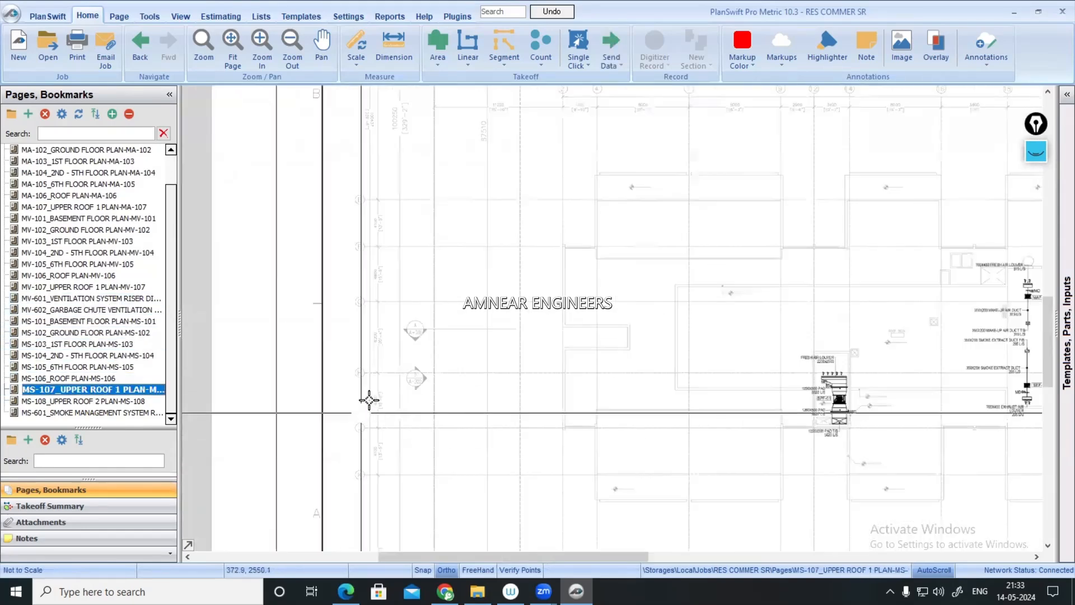
pyautogui.scroll(3, 384, 288)
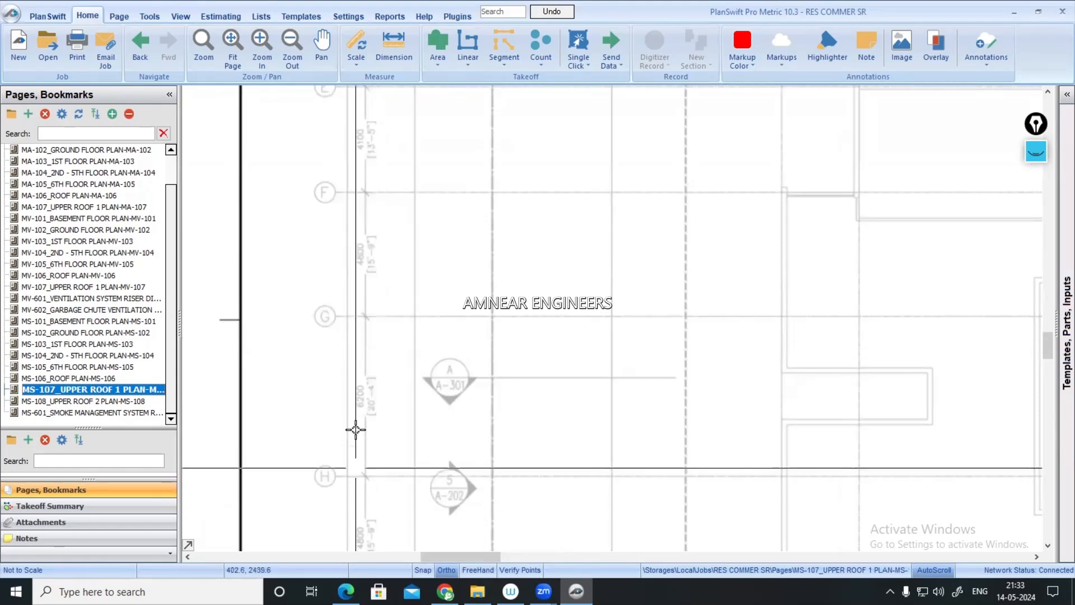
pyautogui.scroll(3, 355, 430)
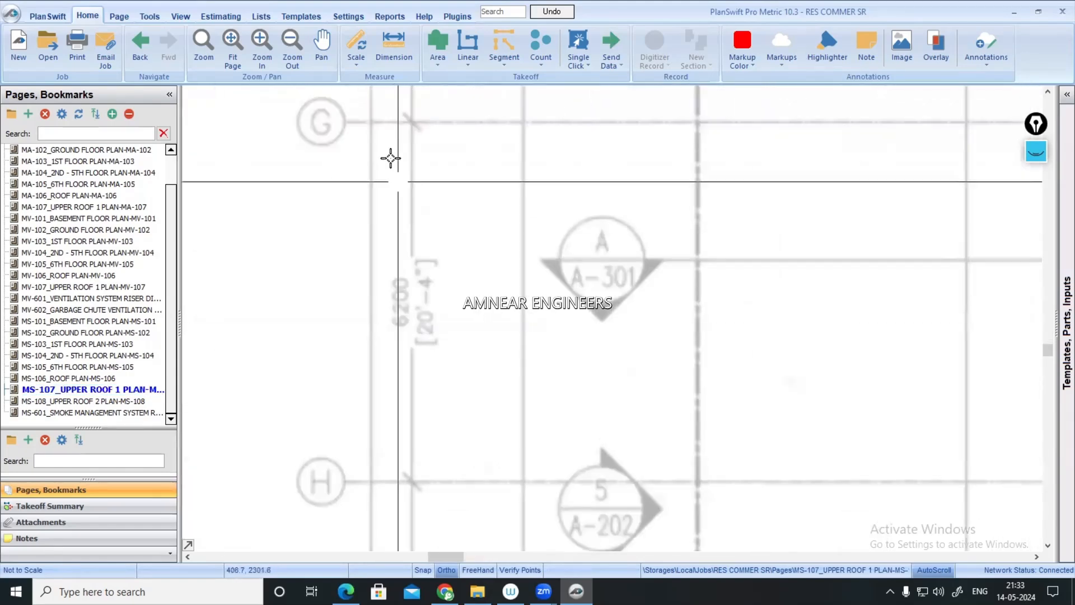
pyautogui.click(356, 45)
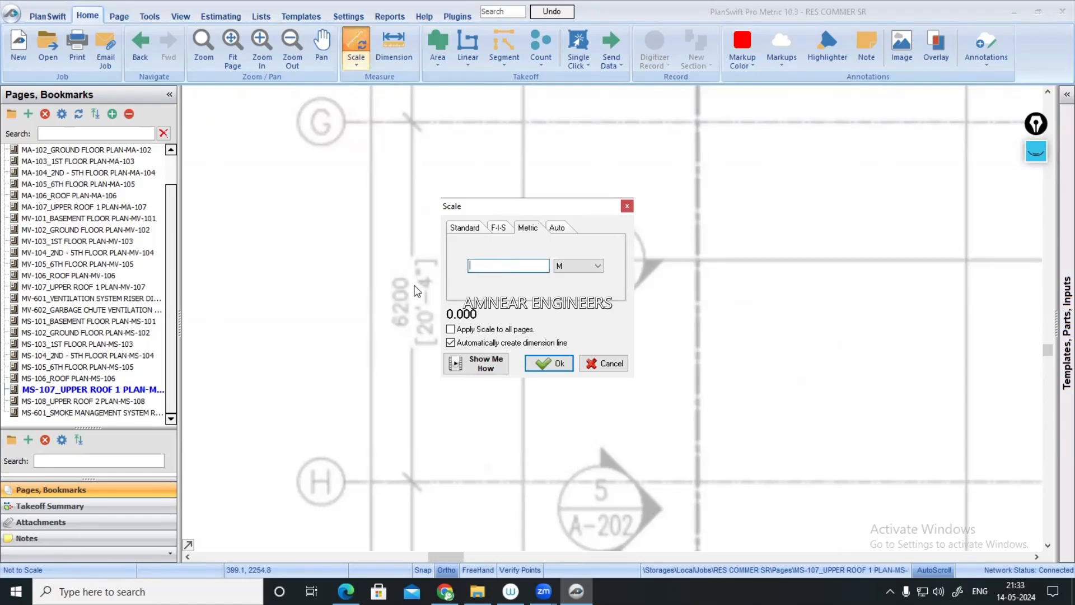
pyautogui.click(546, 364)
pyautogui.scroll(2, 381, 504)
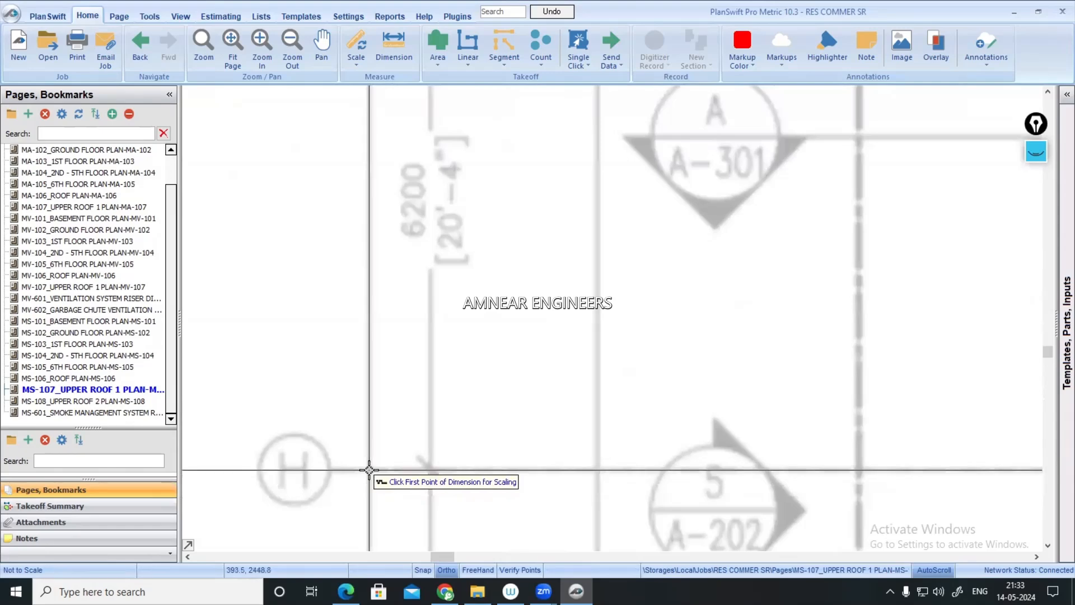
pyautogui.click(369, 469)
pyautogui.scroll(-3, 369, 470)
pyautogui.scroll(2, 380, 313)
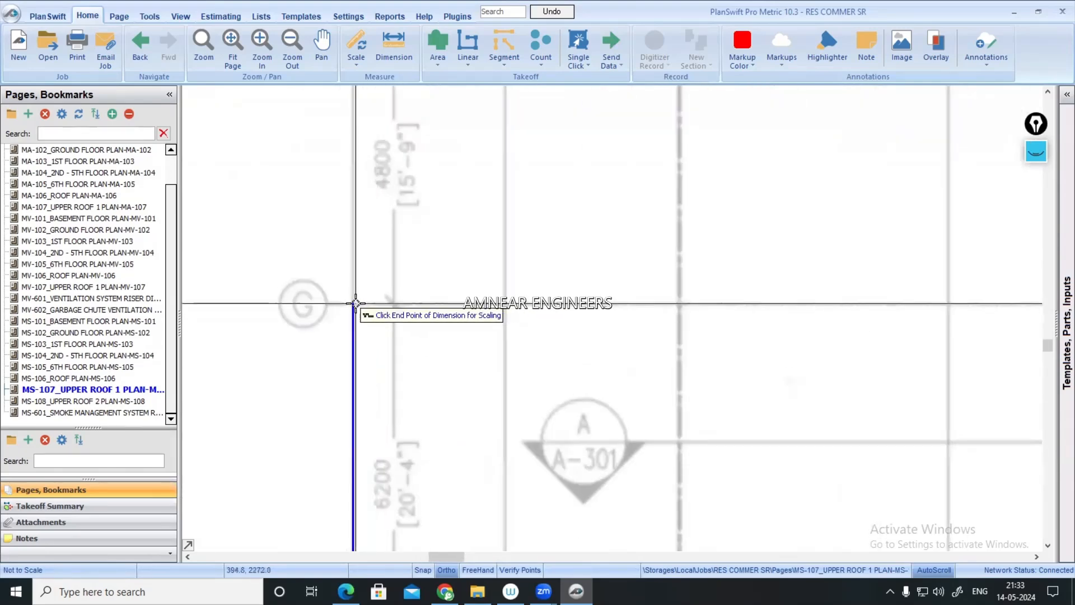
pyautogui.click(356, 303)
pyautogui.scroll(-3, 415, 322)
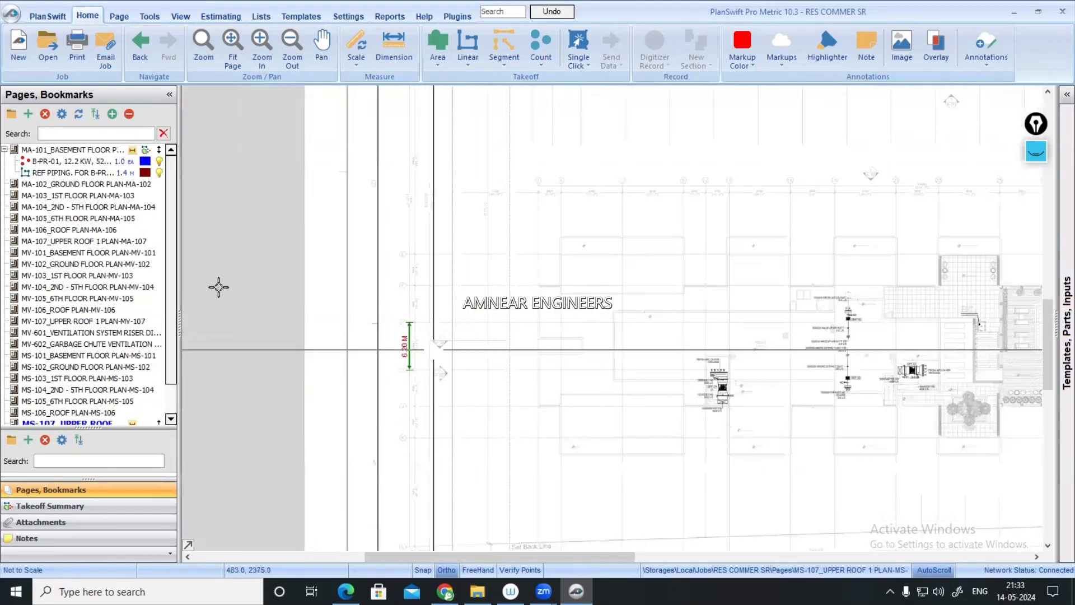
# - Open the MA-107 upper roof 1 plan page
pyautogui.click(38, 162)
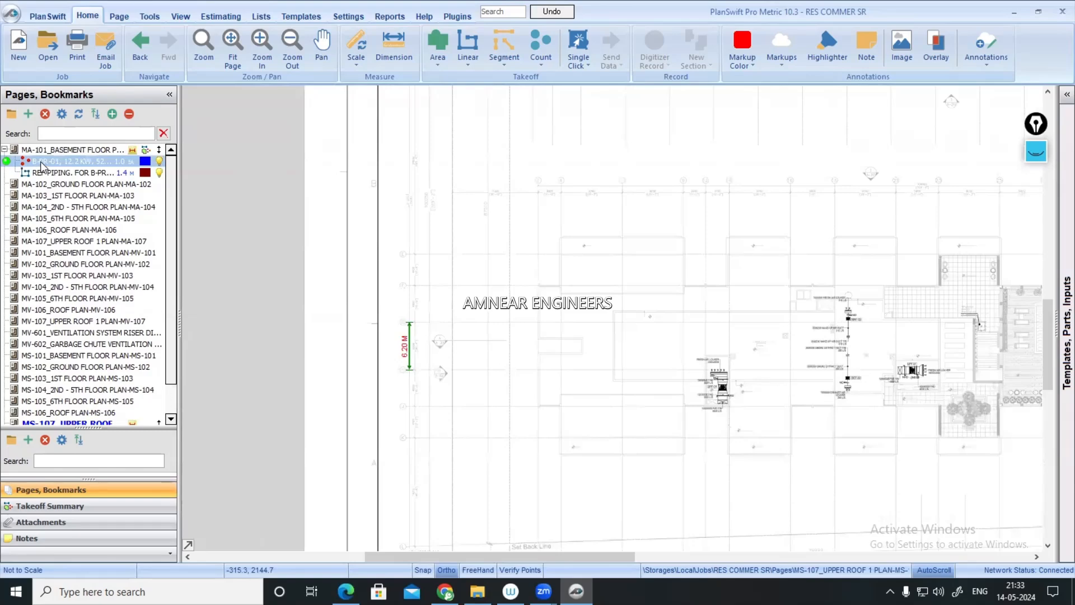
pyautogui.scroll(-4, 614, 401)
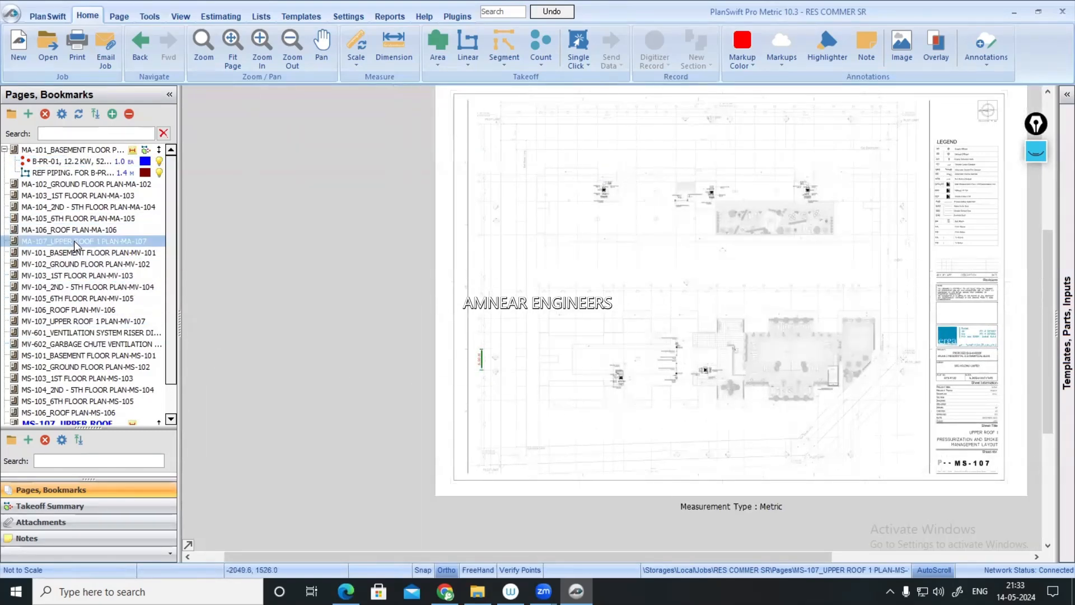
pyautogui.scroll(-2, 78, 417)
pyautogui.scroll(2, 77, 416)
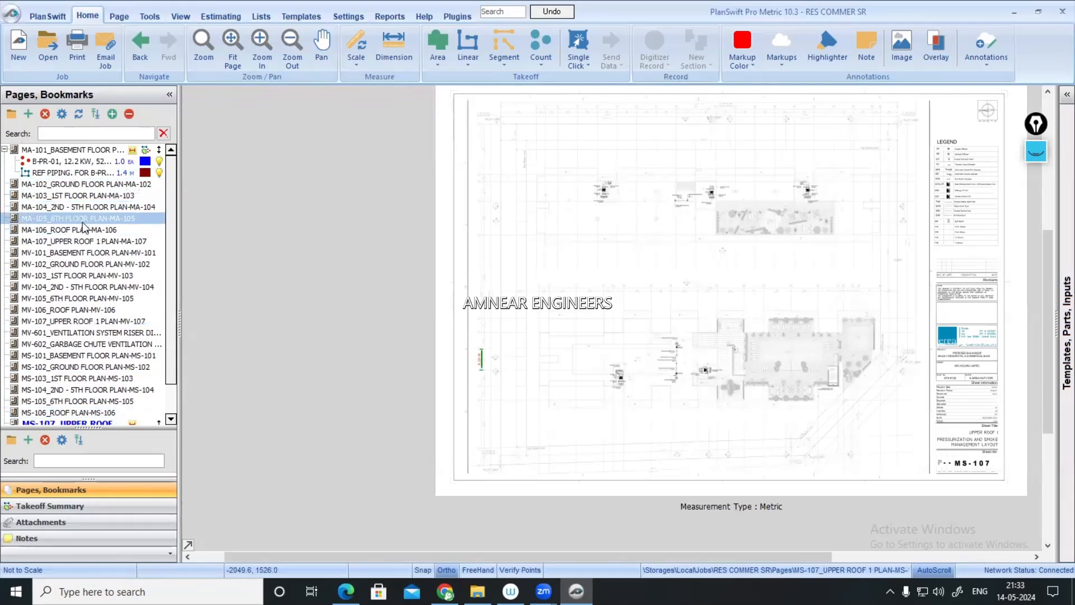
pyautogui.click(85, 245)
pyautogui.scroll(5, 409, 431)
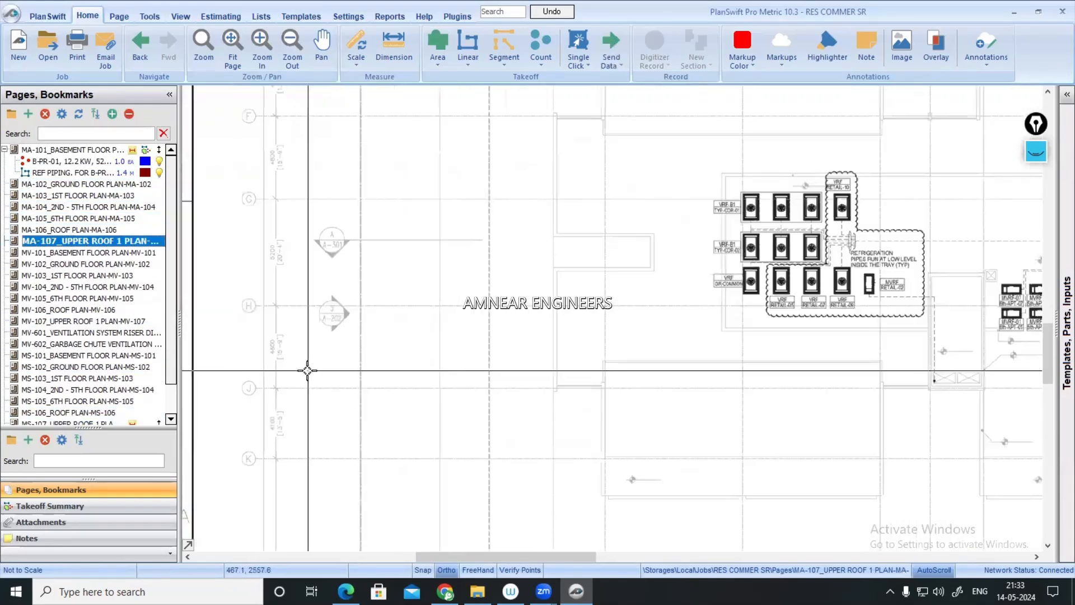
# - Scale the MA-107 upper roof 1 plan to 6.2 m along the dimension between grid lines G and H
pyautogui.scroll(-4, 338, 396)
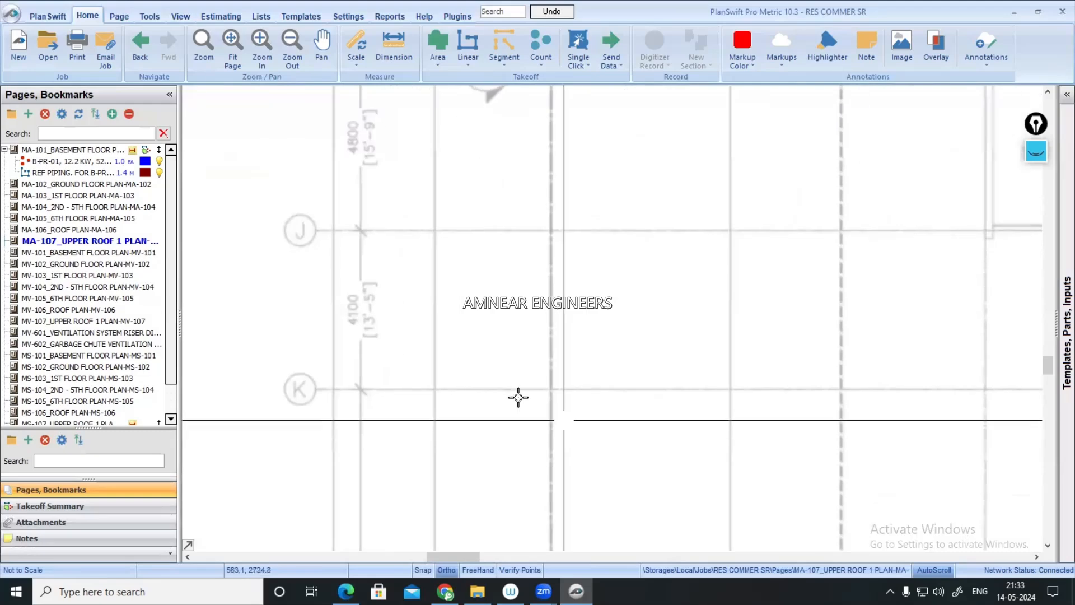
pyautogui.moveTo(471, 474); pyautogui.dragTo(469, 413)
pyautogui.scroll(-1, 468, 416)
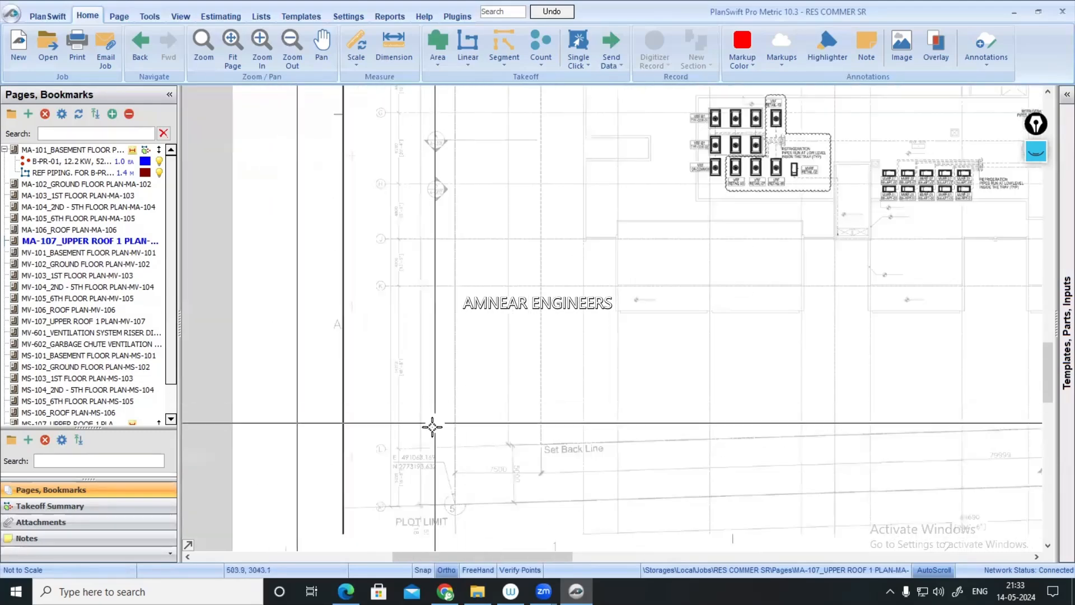
pyautogui.scroll(1, 384, 160)
pyautogui.scroll(4, 384, 160)
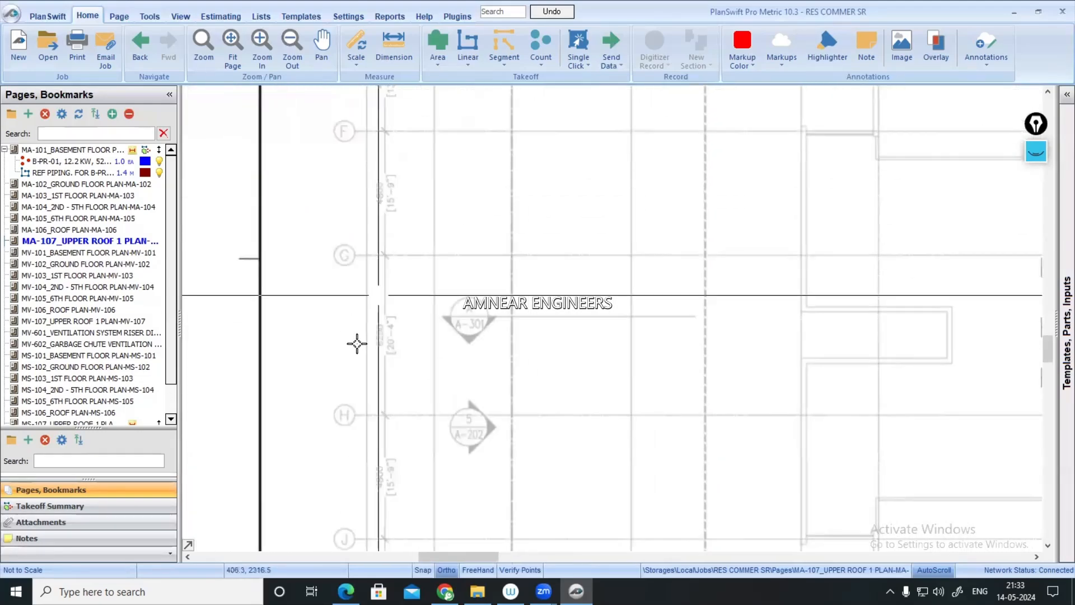
pyautogui.click(356, 46)
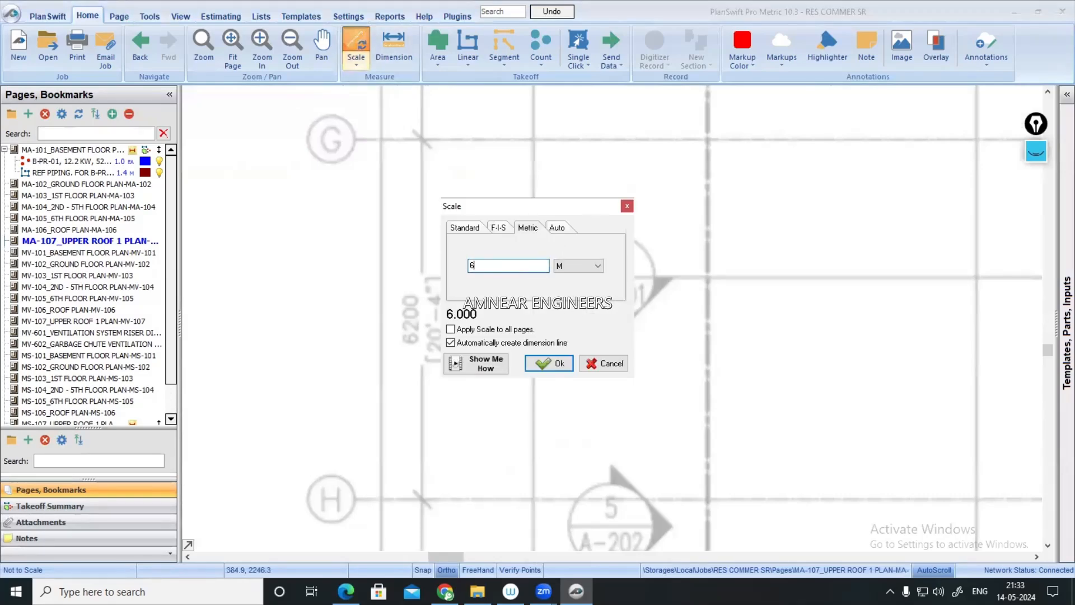
pyautogui.click(532, 364)
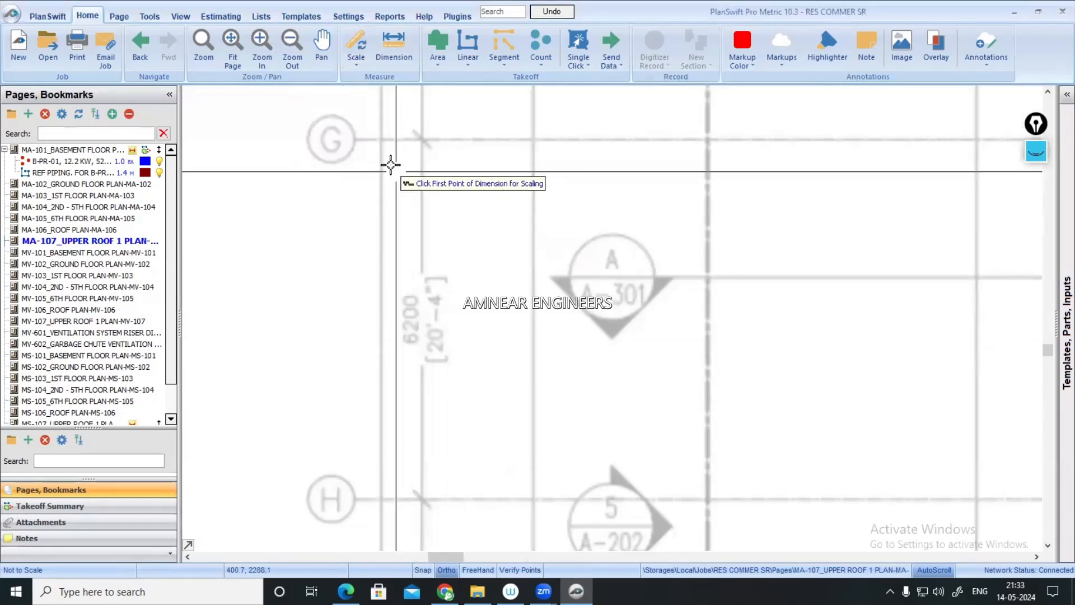
pyautogui.click(382, 138)
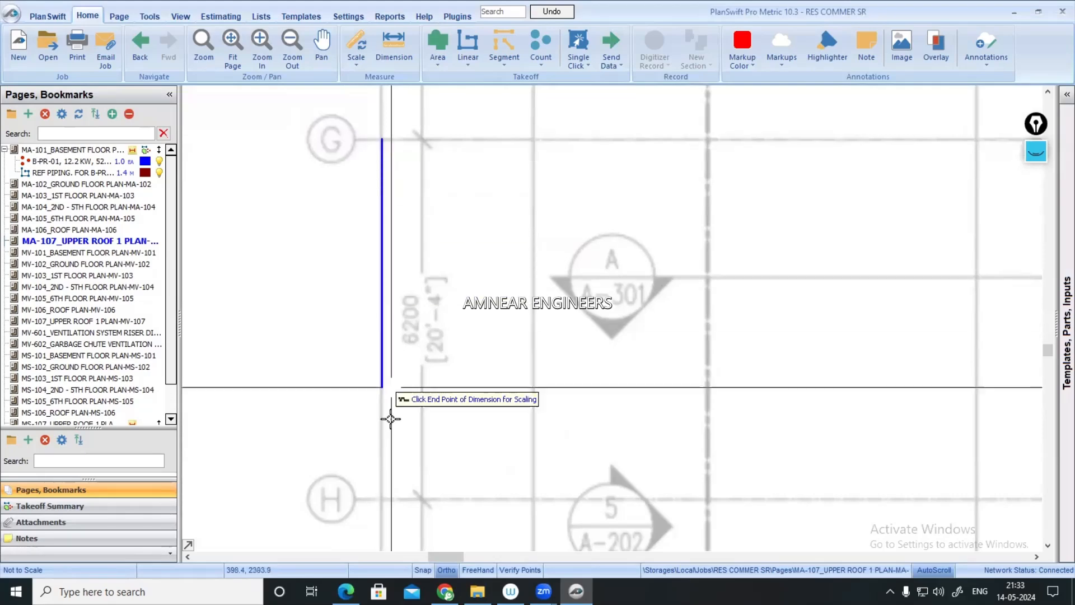
pyautogui.click(390, 503)
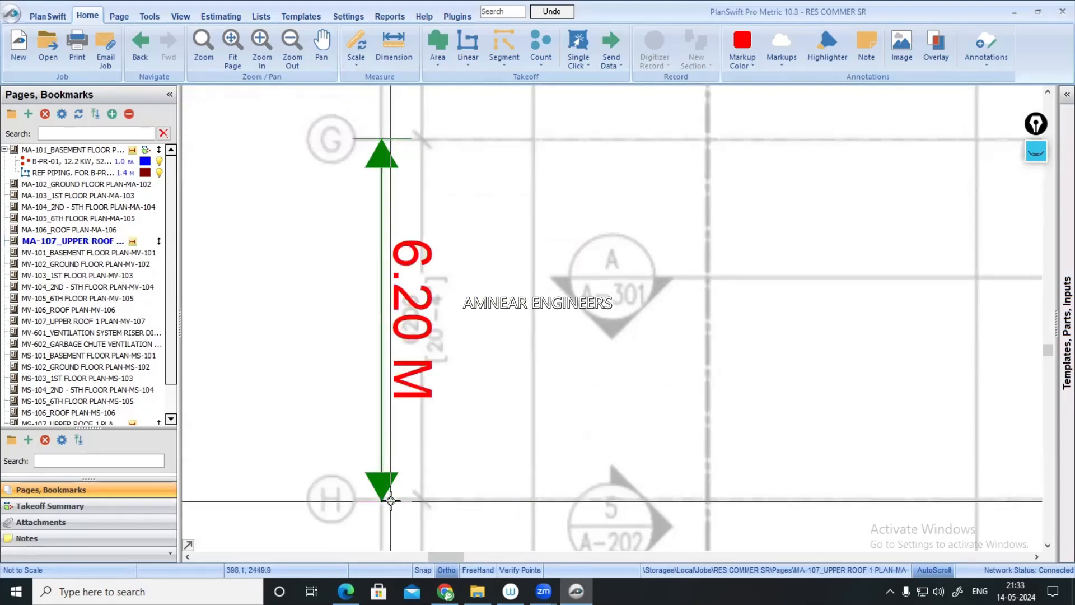
pyautogui.scroll(-5, 448, 403)
# - Switch to the mechanical schedule PDF in Edge and look up the outdoor unit reference for pump room unit B-PR-01
pyautogui.hotkey('alt', 'Tab')
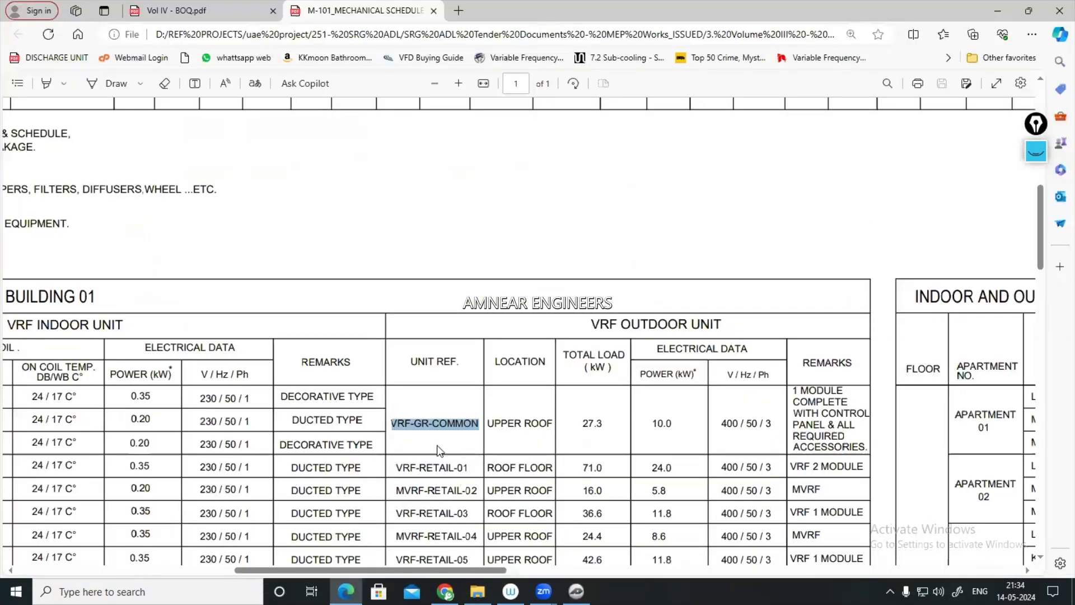
pyautogui.moveTo(472, 571); pyautogui.dragTo(331, 571)
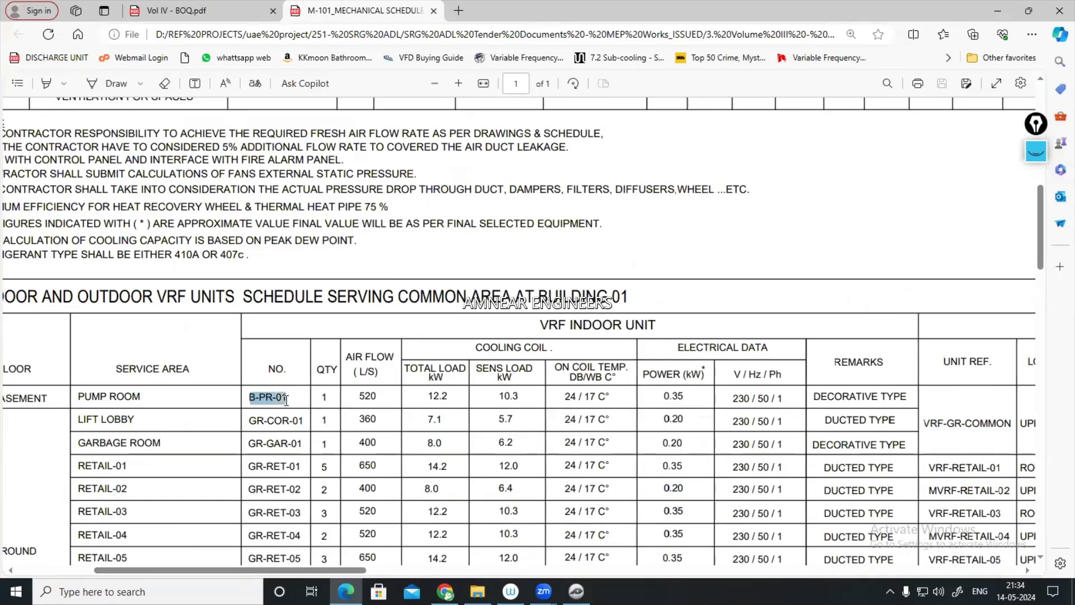
pyautogui.moveTo(356, 571); pyautogui.dragTo(488, 571)
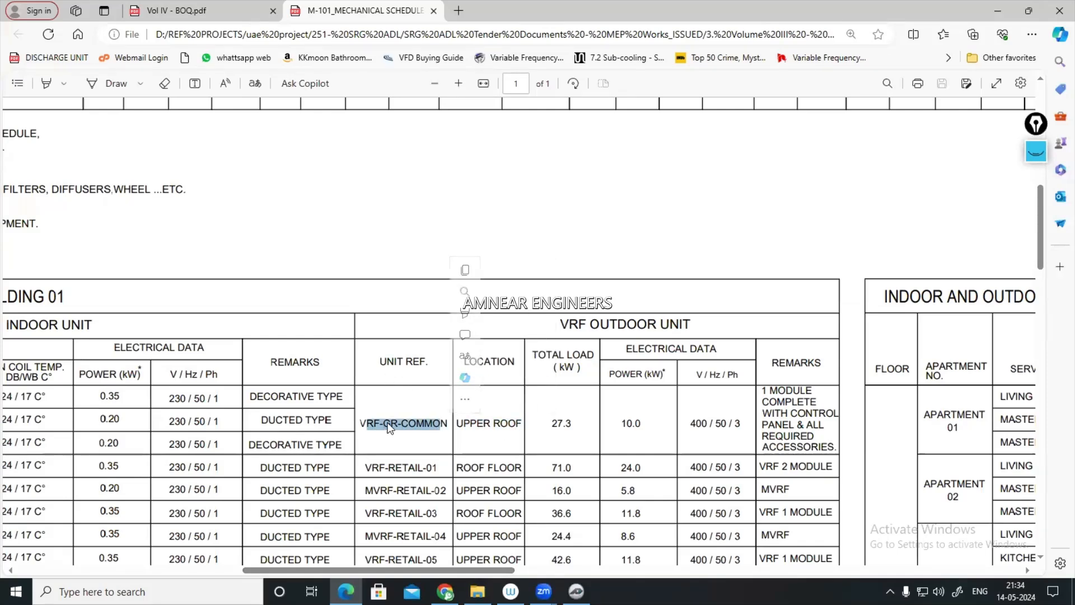
# - Switch back to PlanSwift and examine the MA-107 plan around the VRF GR-COMMON outdoor unit, the refrigerant pipe routes and the nearby shaft
pyautogui.click(576, 591)
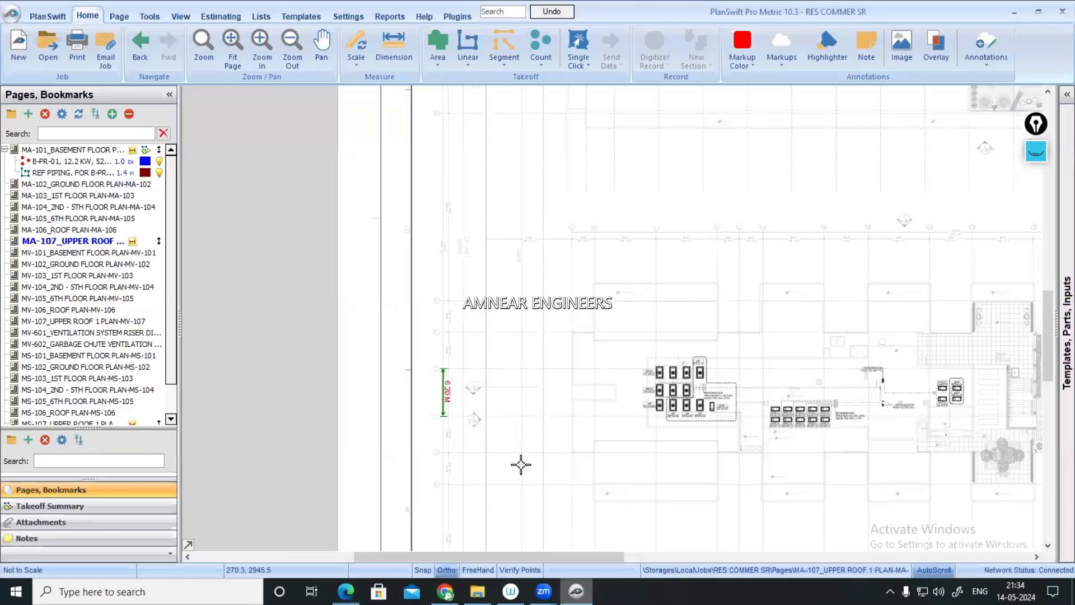
pyautogui.scroll(3, 742, 423)
pyautogui.scroll(2, 742, 423)
pyautogui.moveTo(313, 348); pyautogui.dragTo(417, 368)
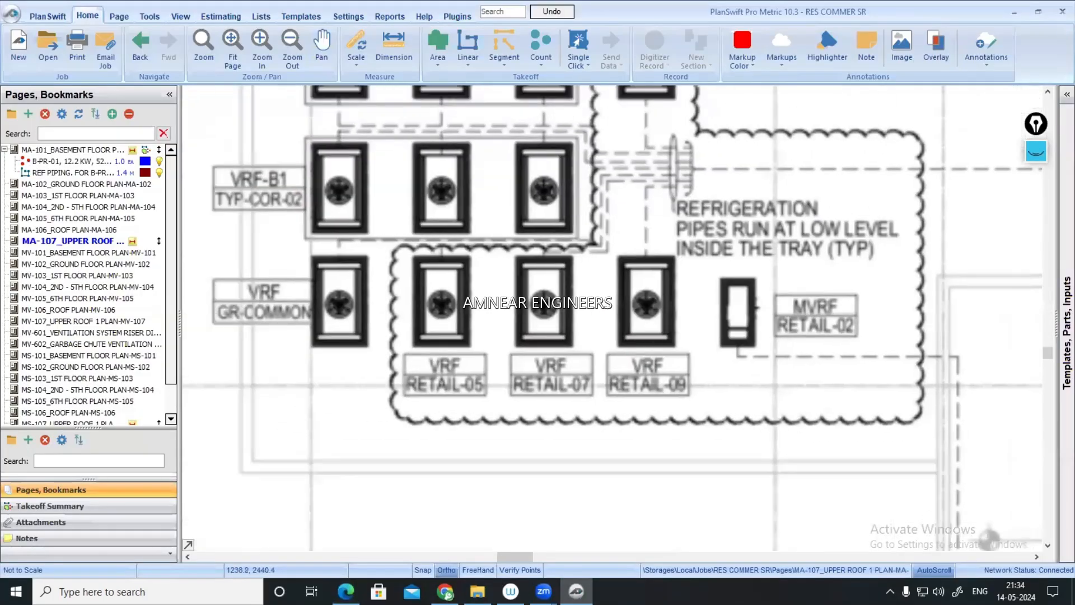
pyautogui.scroll(-2, 290, 315)
pyautogui.scroll(-1, 290, 315)
pyautogui.moveTo(515, 354); pyautogui.dragTo(523, 385)
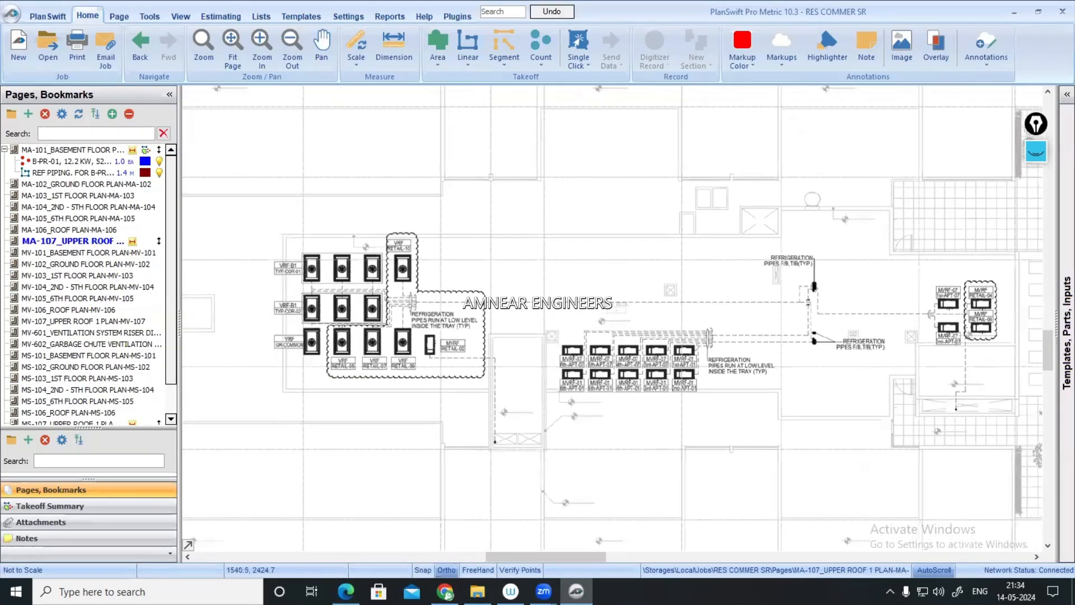
pyautogui.moveTo(547, 442); pyautogui.dragTo(557, 372)
pyautogui.scroll(-3, 515, 356)
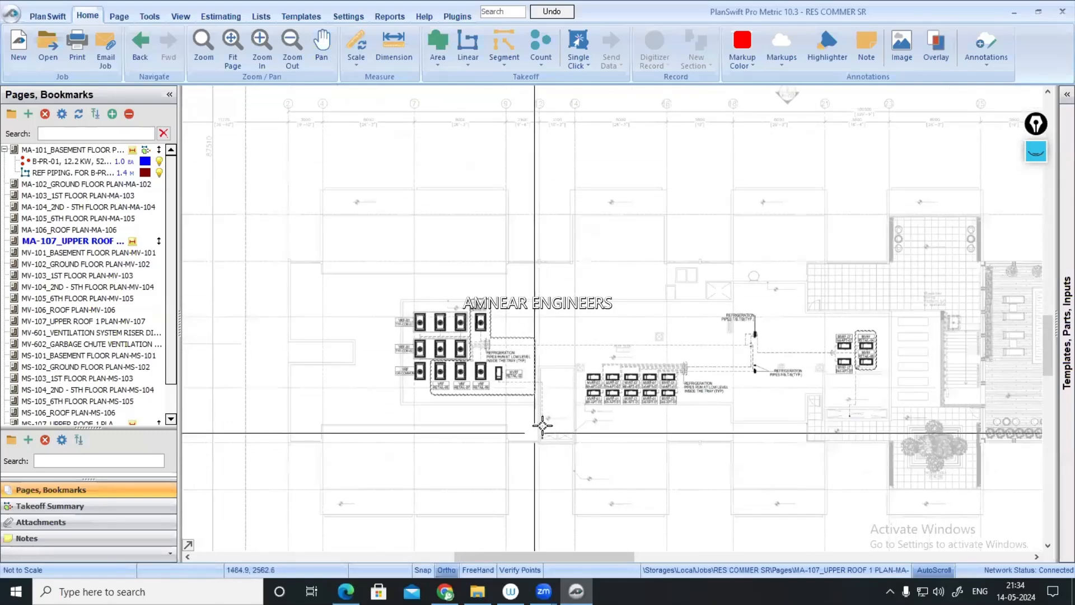
pyautogui.scroll(3, 485, 437)
pyautogui.scroll(2, 651, 370)
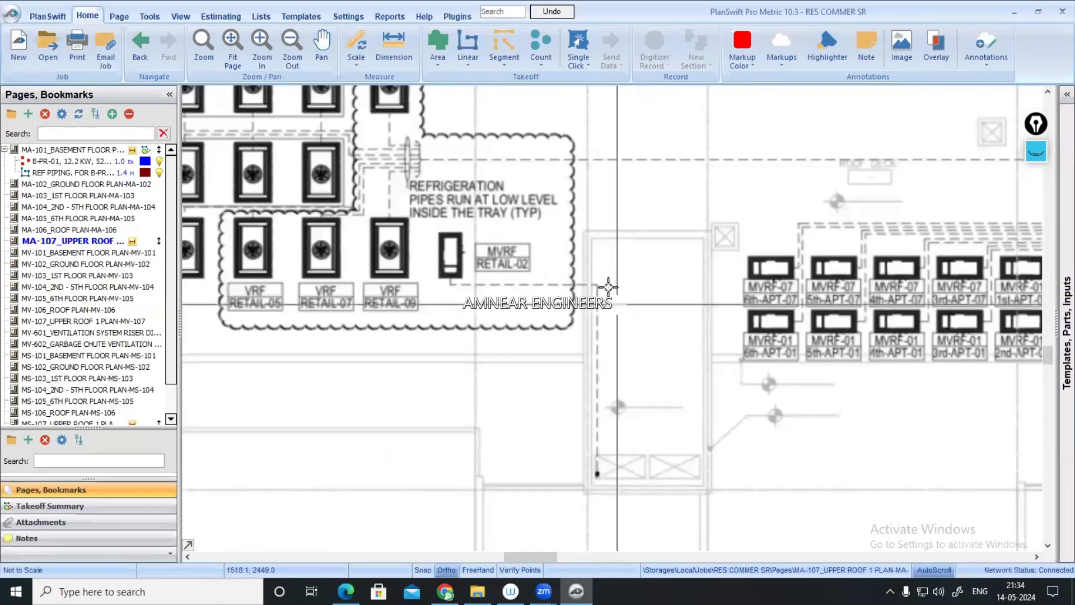
pyautogui.moveTo(583, 231); pyautogui.dragTo(714, 495)
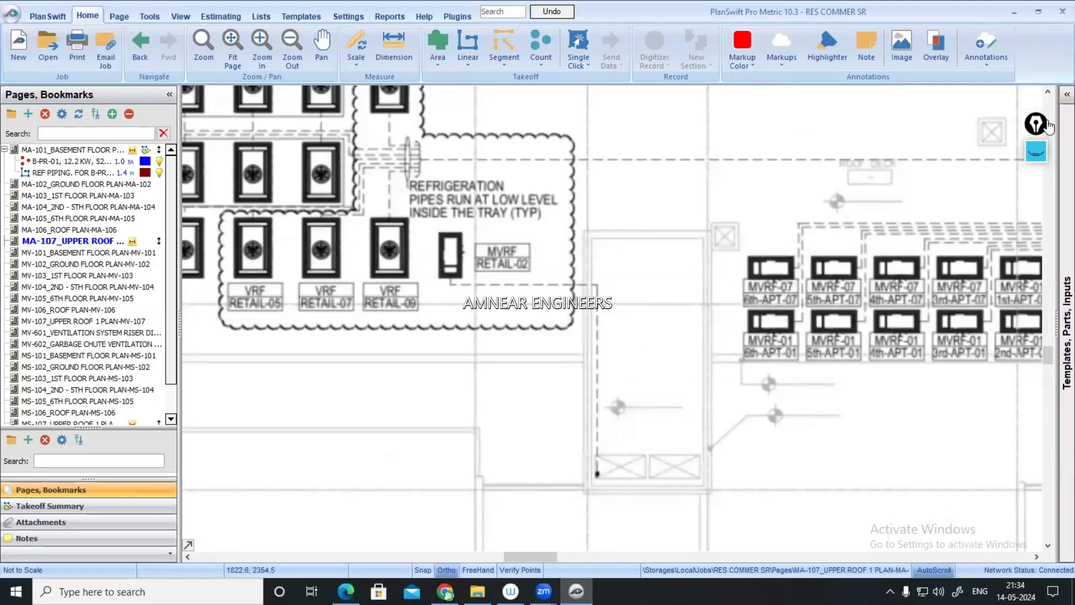
pyautogui.scroll(-2, 713, 269)
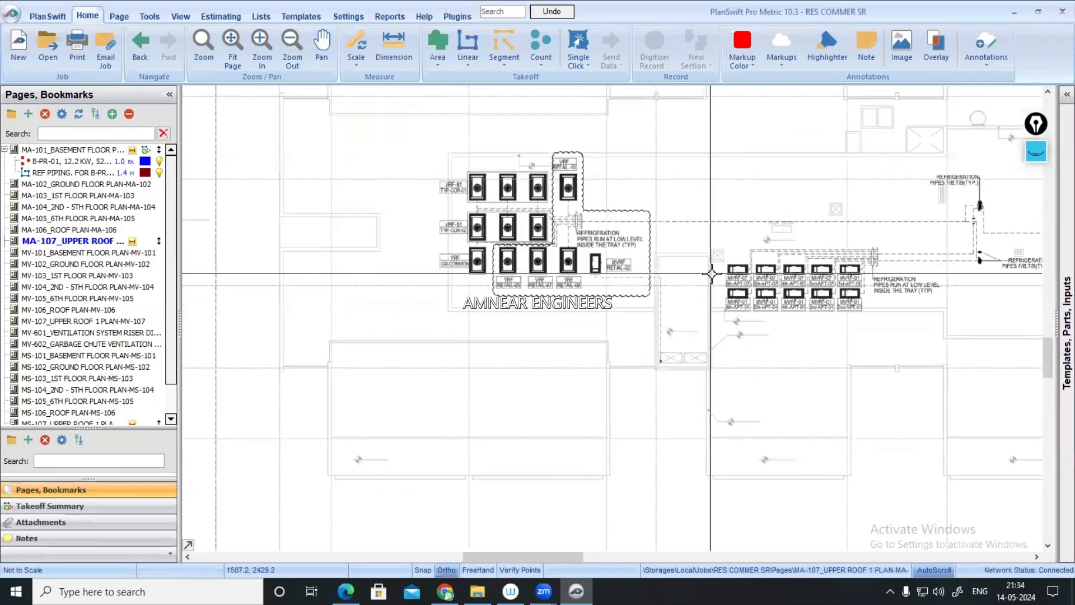
pyautogui.moveTo(711, 273); pyautogui.dragTo(780, 380)
pyautogui.scroll(-2, 713, 268)
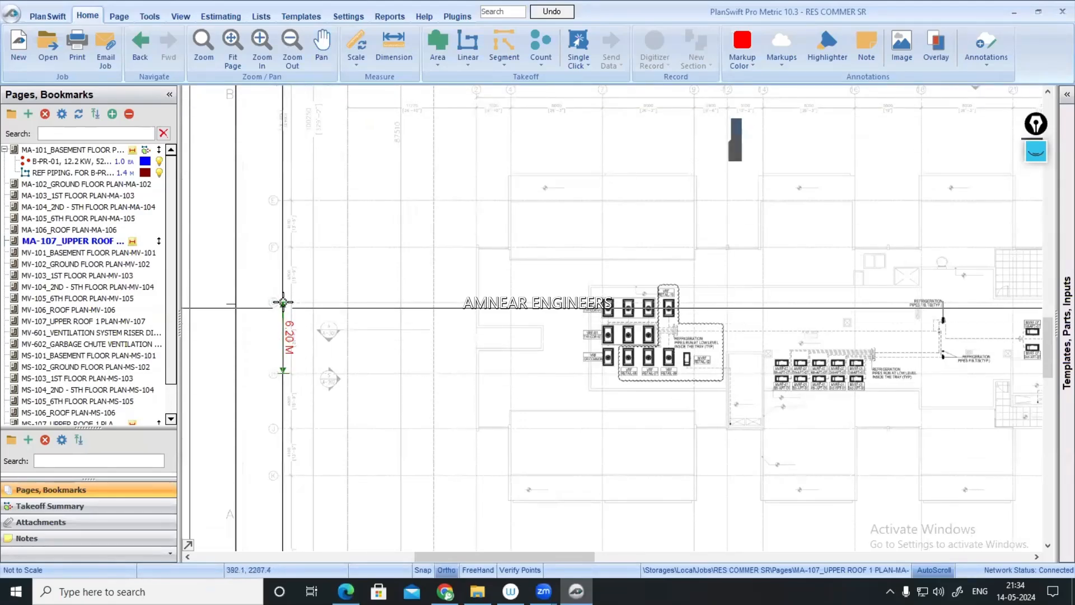
pyautogui.scroll(3, 728, 364)
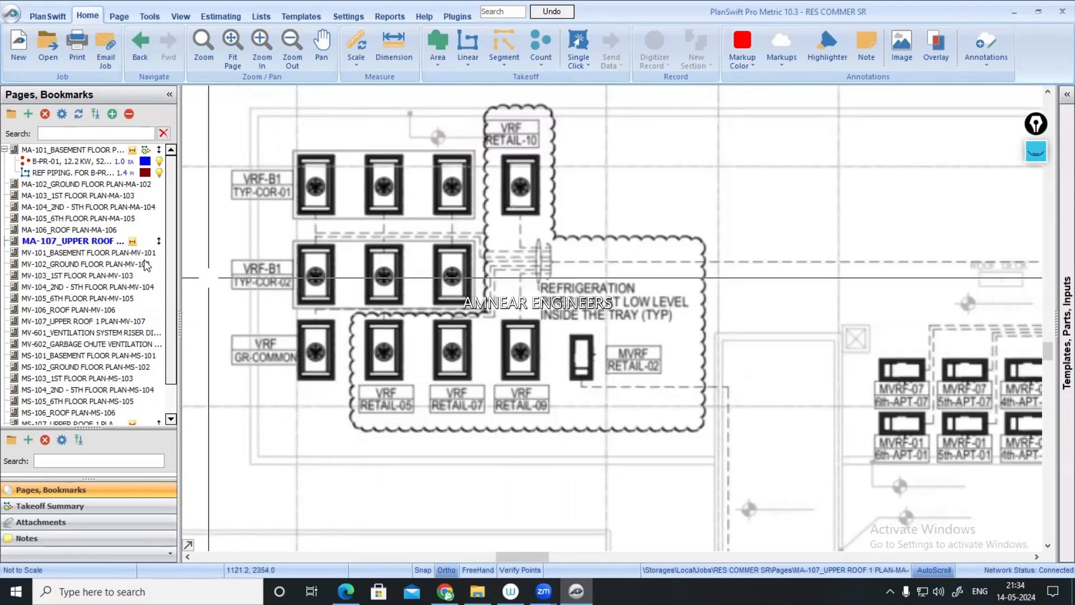
# - Continue the "REF PIPING. FOR B-PR-01" linear takeoff on MA-107 from the shaft wall to the VRF GR-COMMON outdoor unit, about 11.1 m long
pyautogui.click(7, 172)
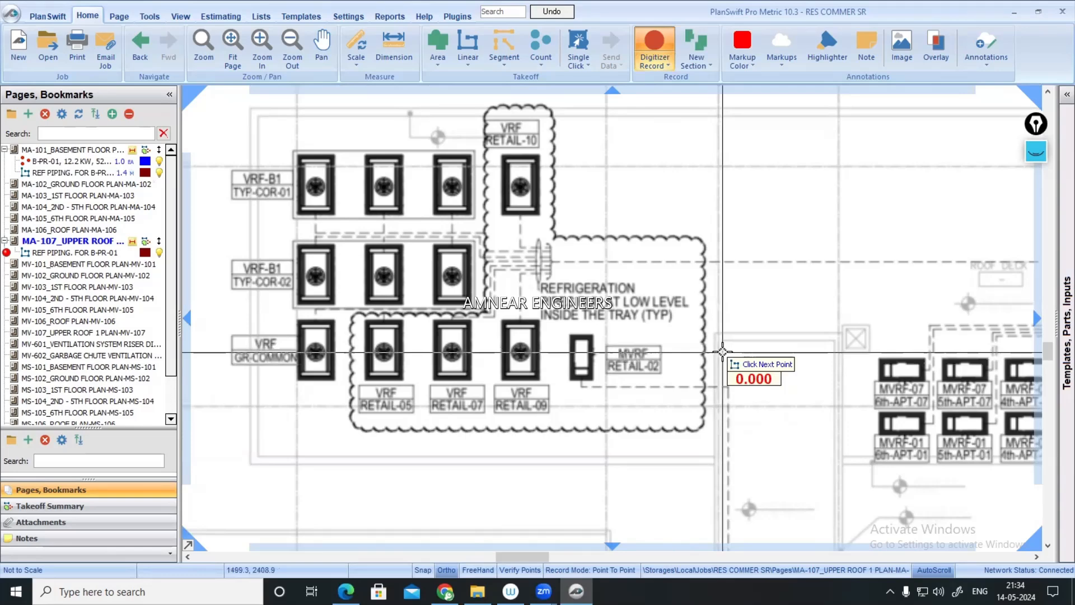
pyautogui.click(723, 351)
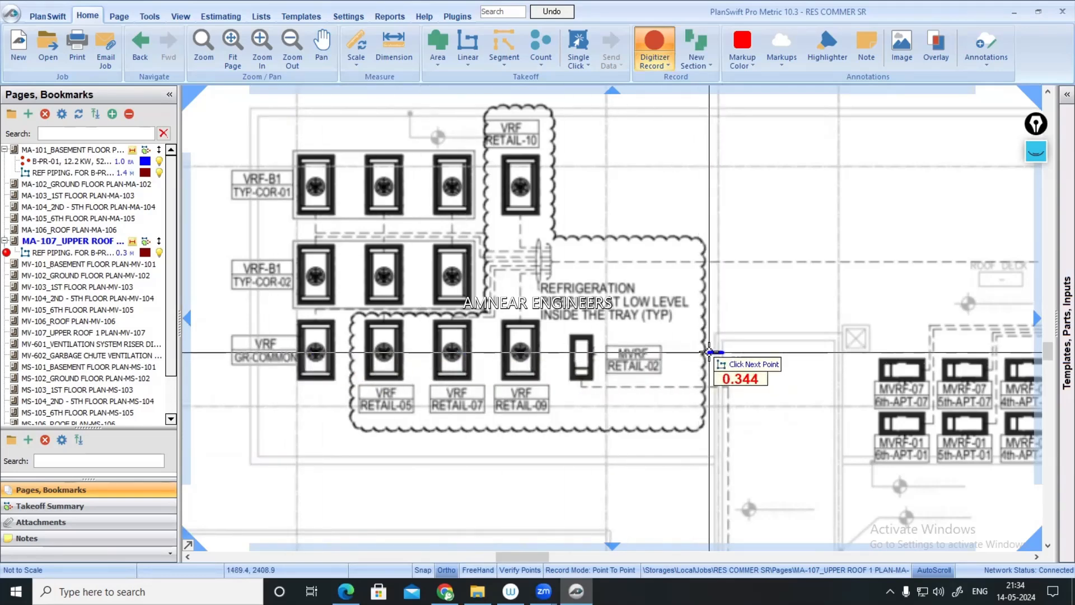
pyautogui.click(709, 351)
pyautogui.click(709, 387)
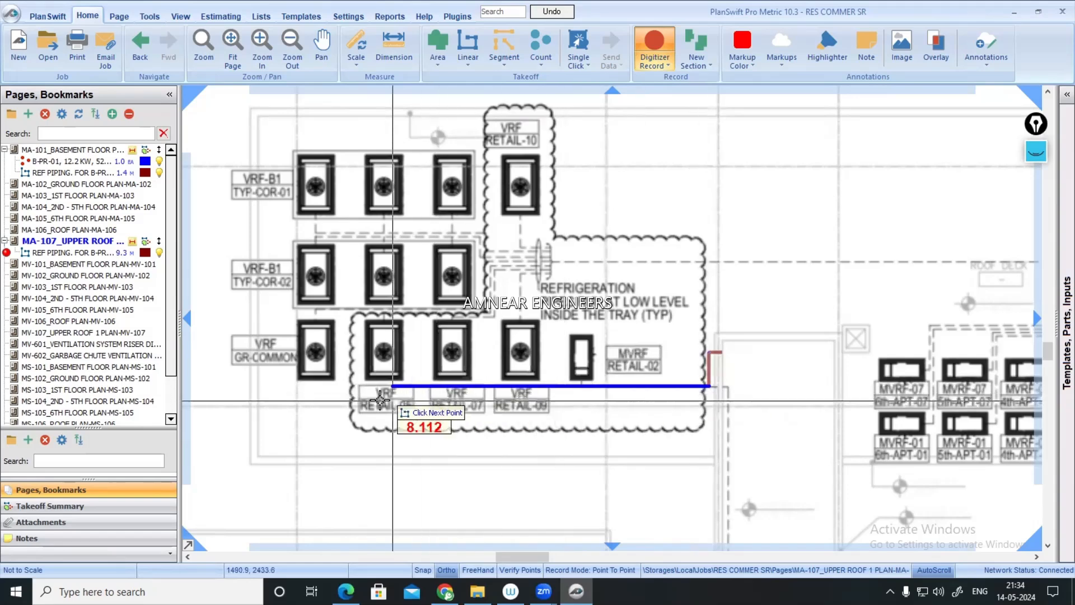
pyautogui.click(330, 386)
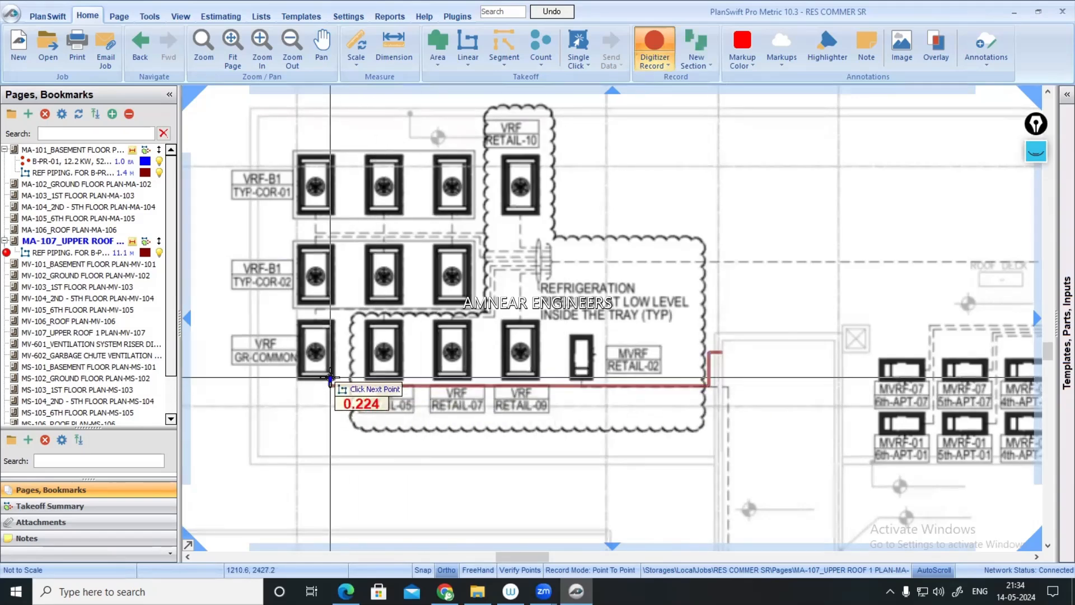
pyautogui.press('Escape')
pyautogui.scroll(-3, 575, 391)
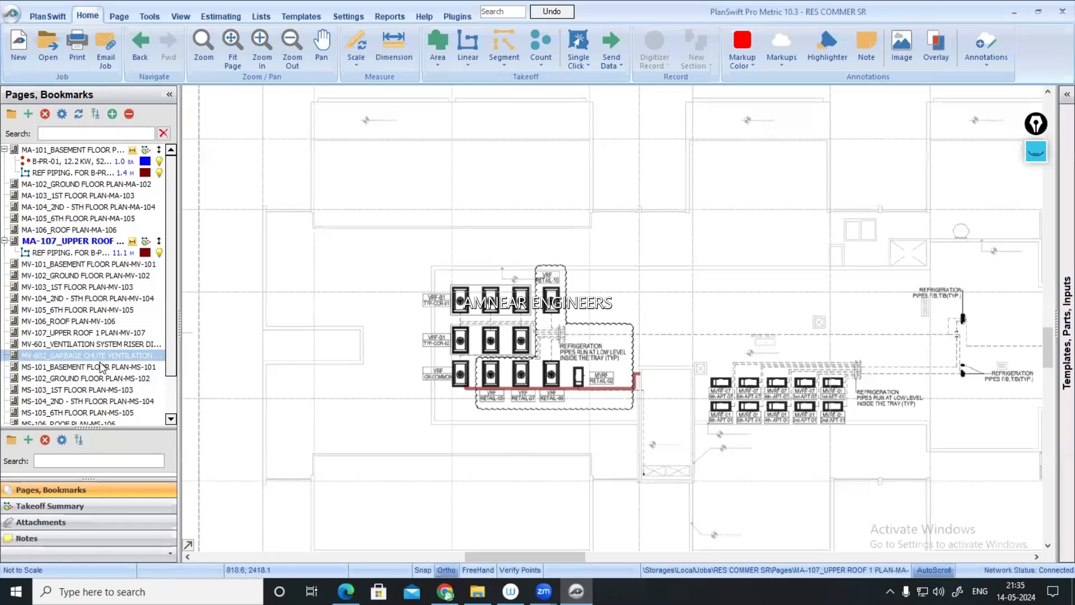
# - Open the MV-601 ventilation system riser diagram and examine its floor levels and heights from the basement to the upper roof
pyautogui.scroll(-2, 102, 334)
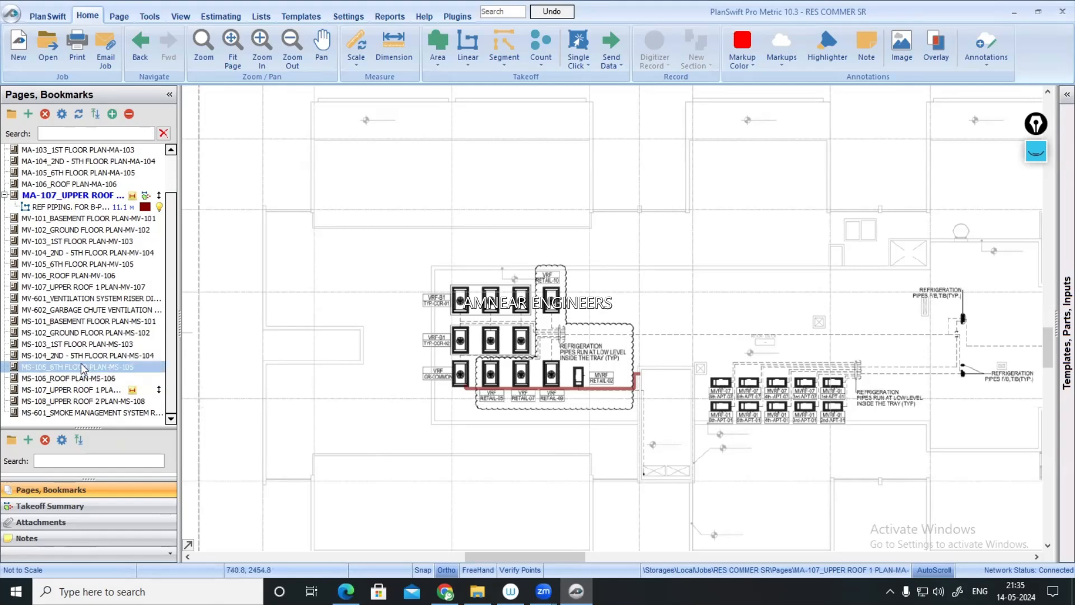
pyautogui.click(115, 303)
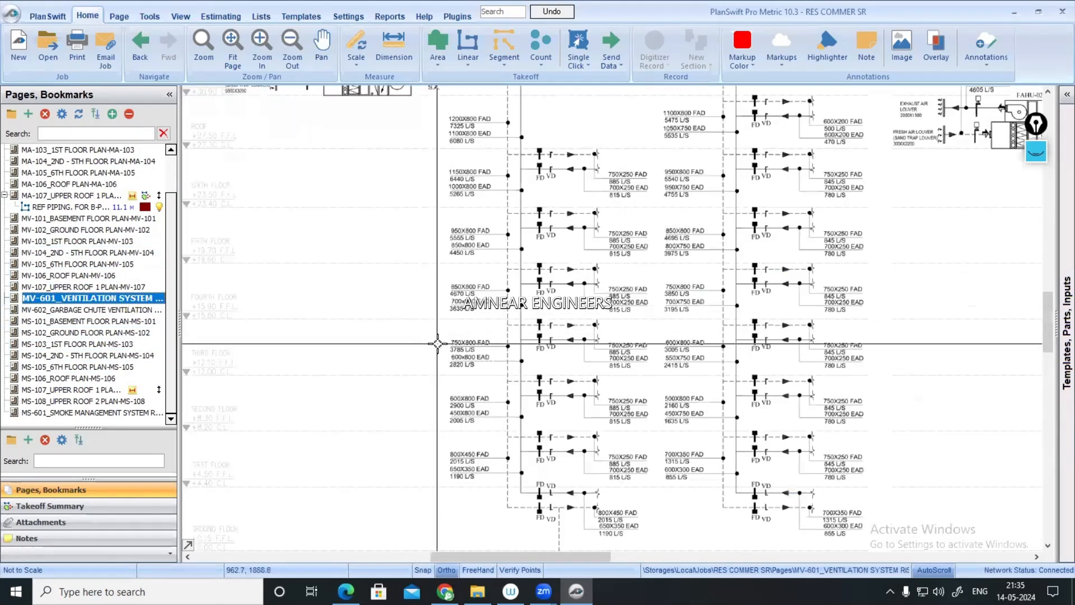
pyautogui.moveTo(421, 352); pyautogui.dragTo(738, 301)
pyautogui.scroll(2, 533, 244)
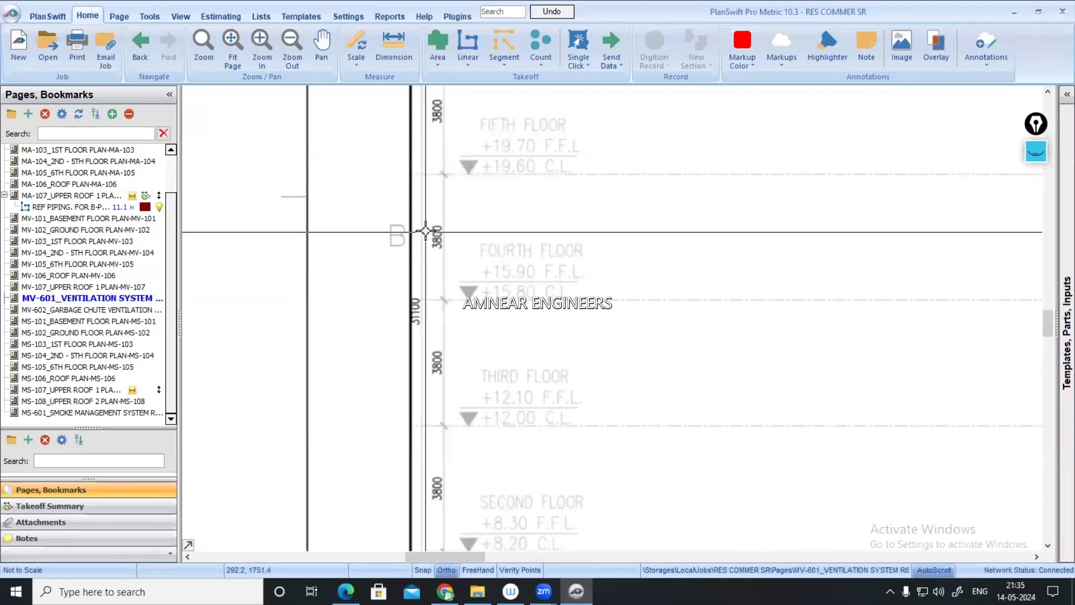
pyautogui.scroll(-2, 426, 242)
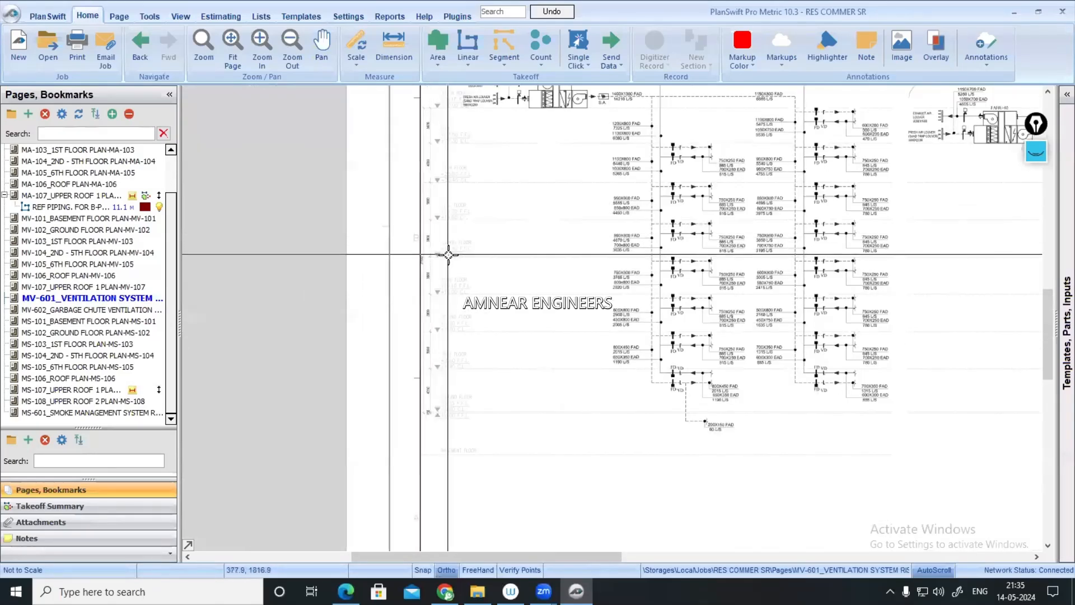
pyautogui.scroll(-1, 444, 239)
pyautogui.moveTo(1001, 254); pyautogui.dragTo(504, 231)
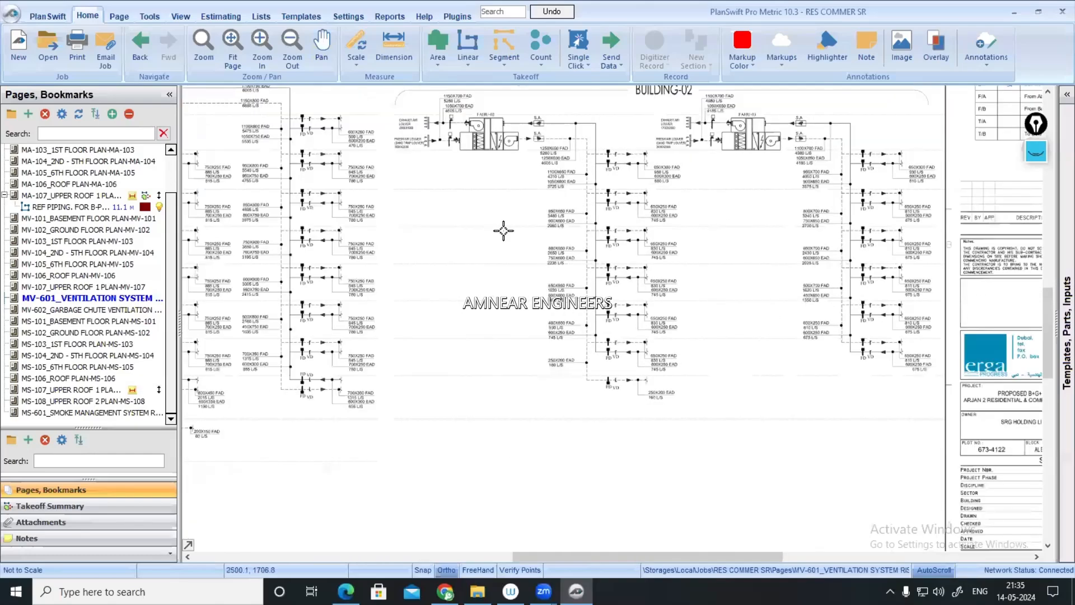
pyautogui.scroll(-1, 439, 264)
pyautogui.scroll(2, 276, 319)
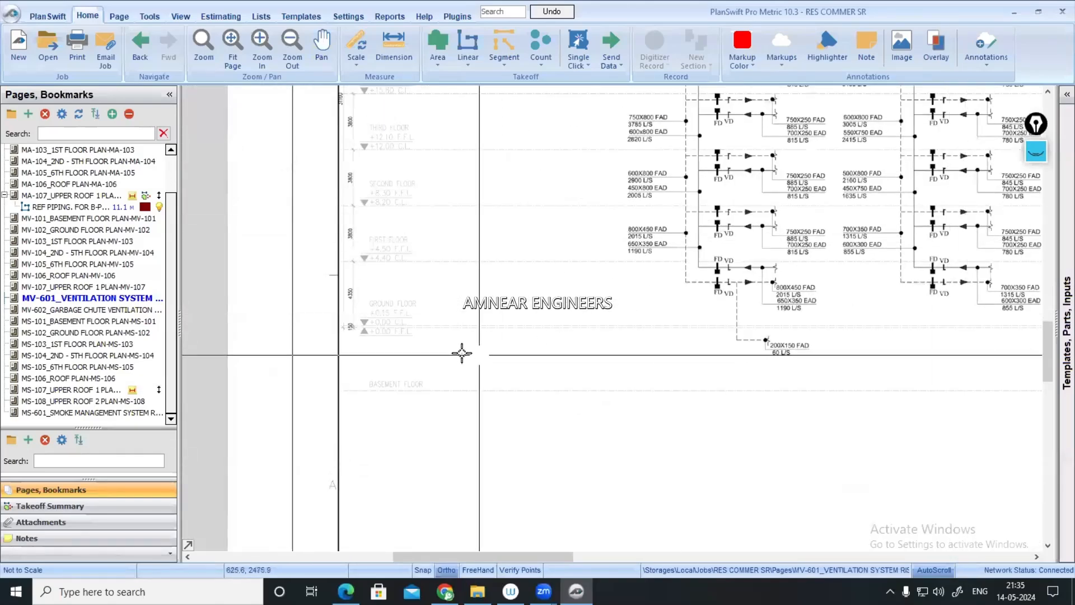
pyautogui.moveTo(369, 305); pyautogui.dragTo(463, 427)
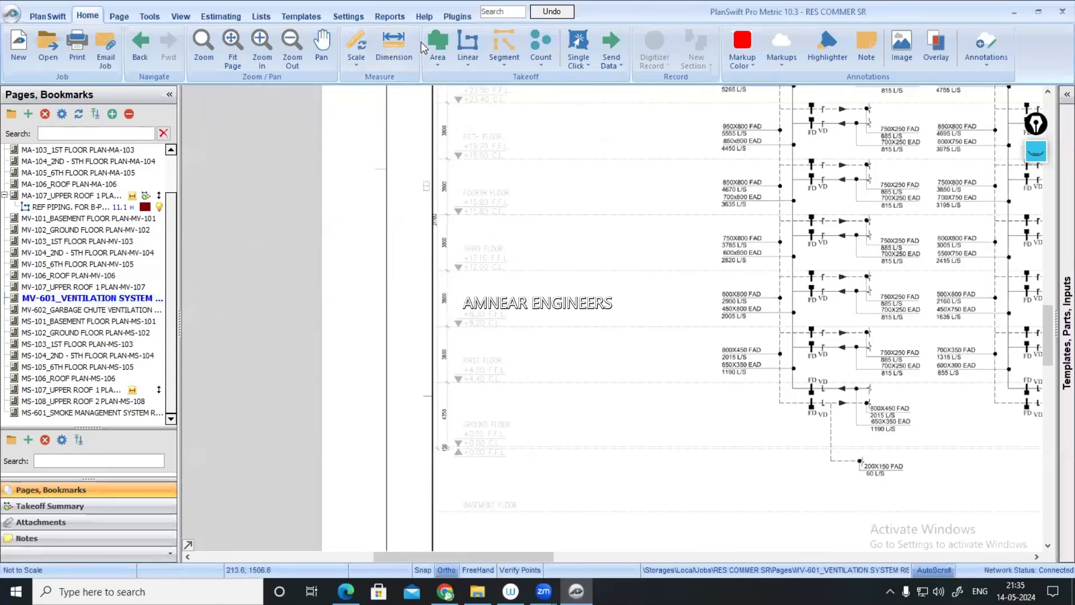
# - Scale the MV-601 riser diagram to 3.8 m along the floor-height dimension between the fifth and sixth floor levels
pyautogui.click(410, 59)
pyautogui.scroll(4, 462, 258)
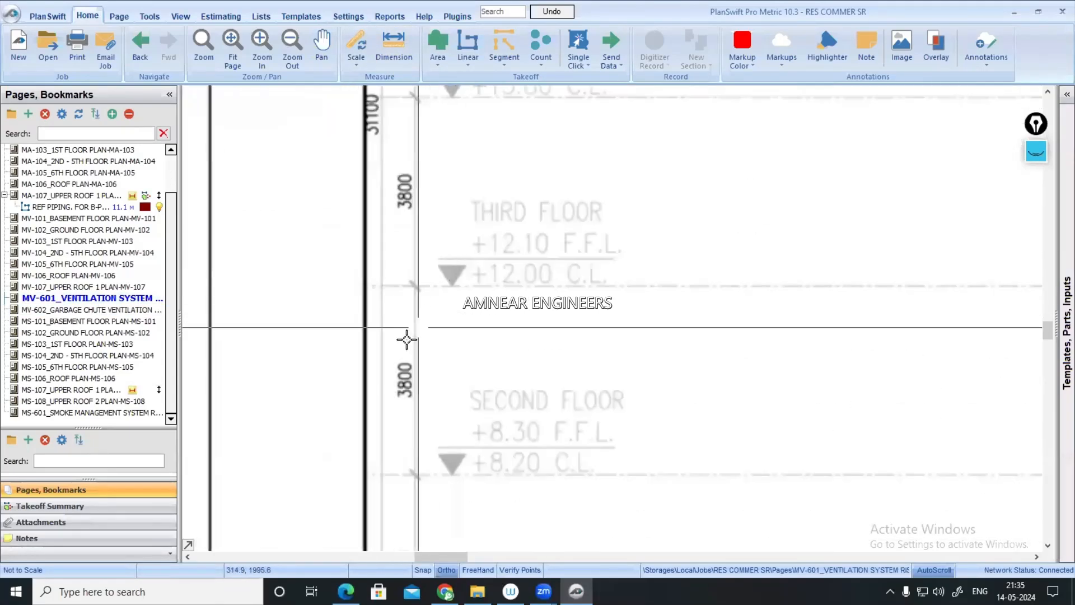
pyautogui.scroll(-4, 411, 286)
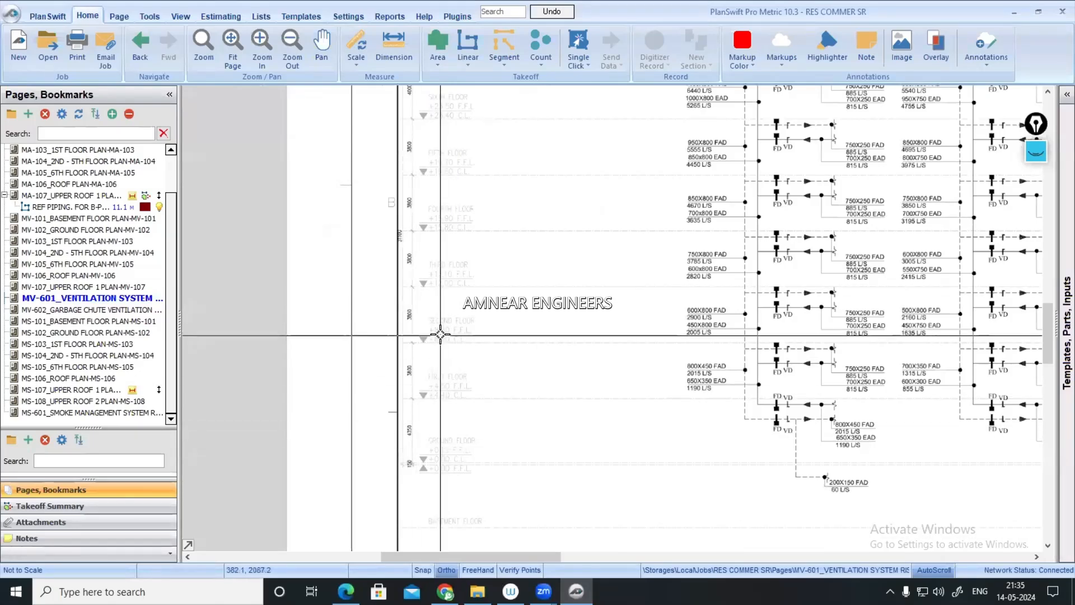
pyautogui.scroll(3, 448, 219)
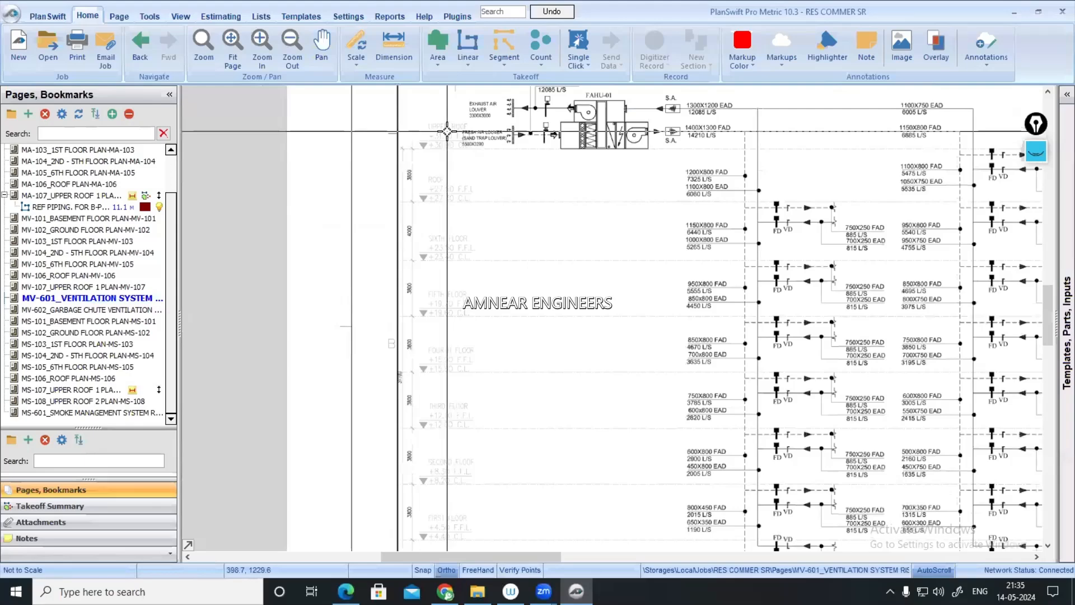
pyautogui.scroll(3, 397, 264)
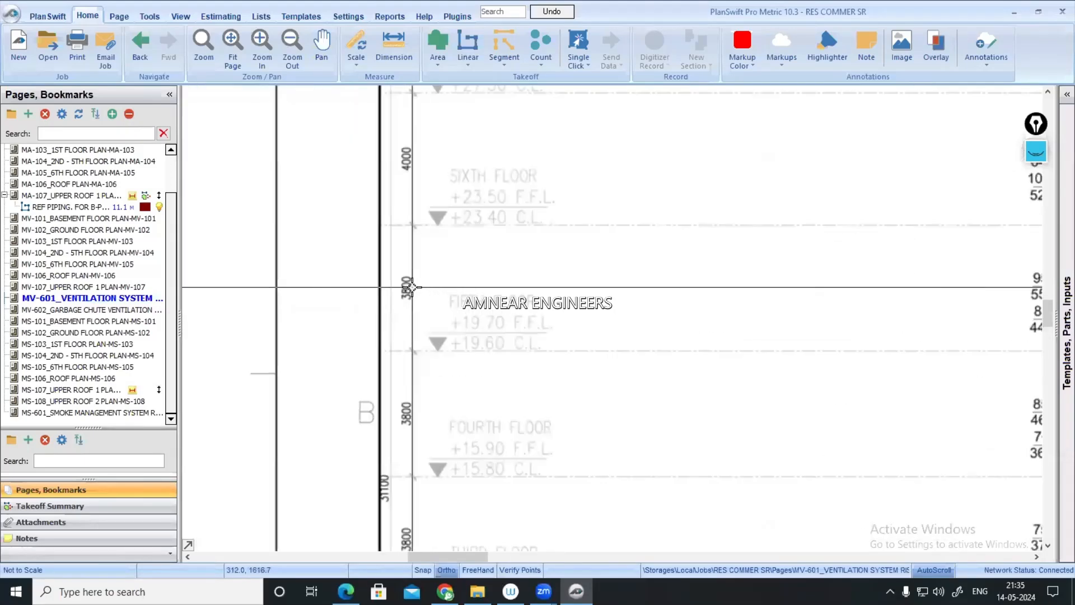
pyautogui.click(359, 43)
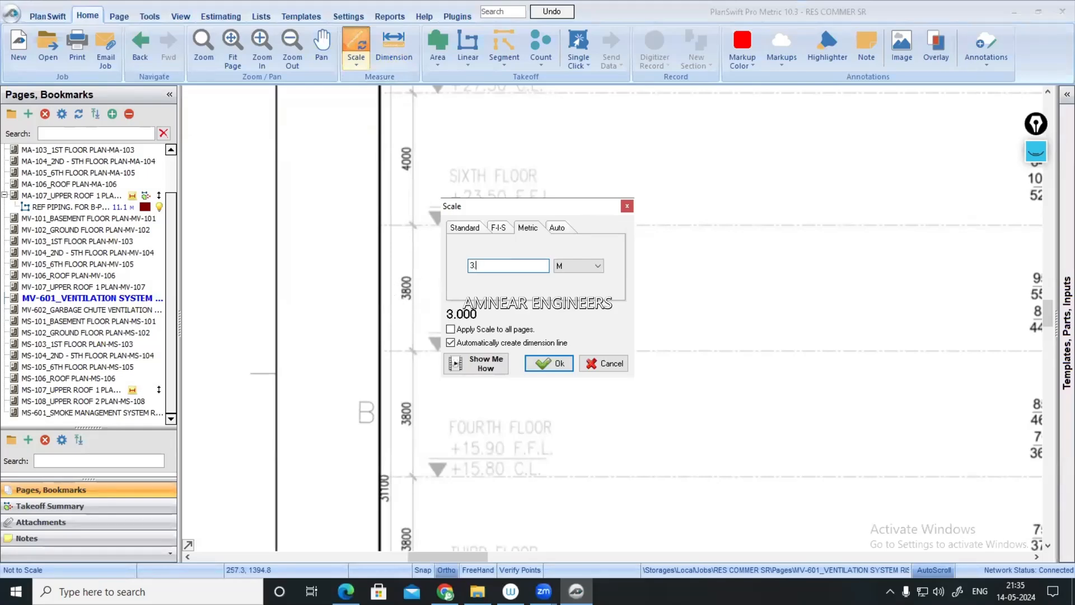
pyautogui.click(546, 363)
pyautogui.scroll(2, 408, 355)
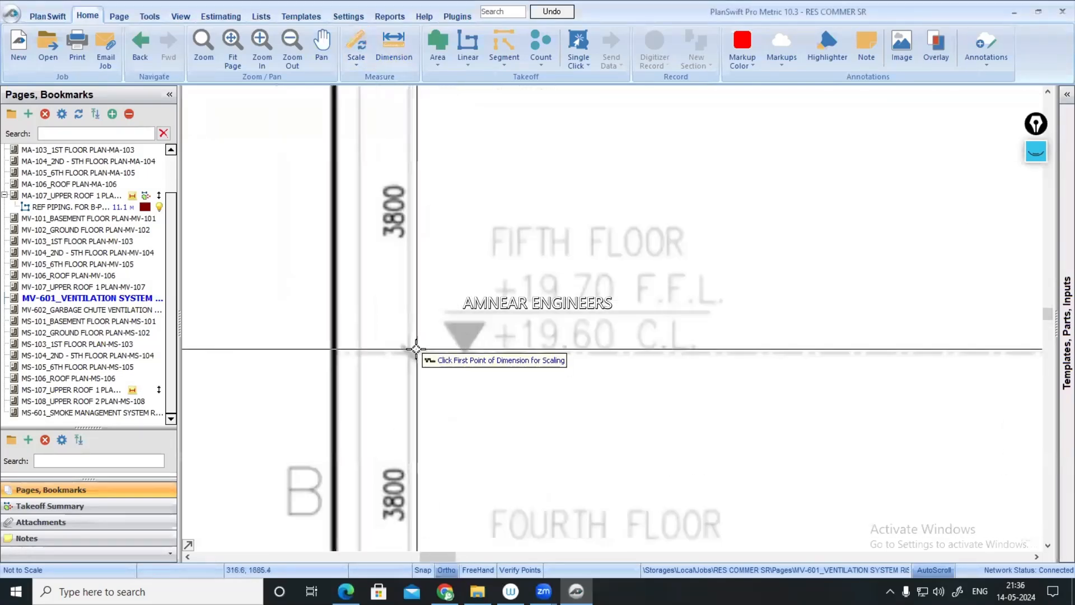
pyautogui.click(385, 355)
pyautogui.scroll(-2, 385, 354)
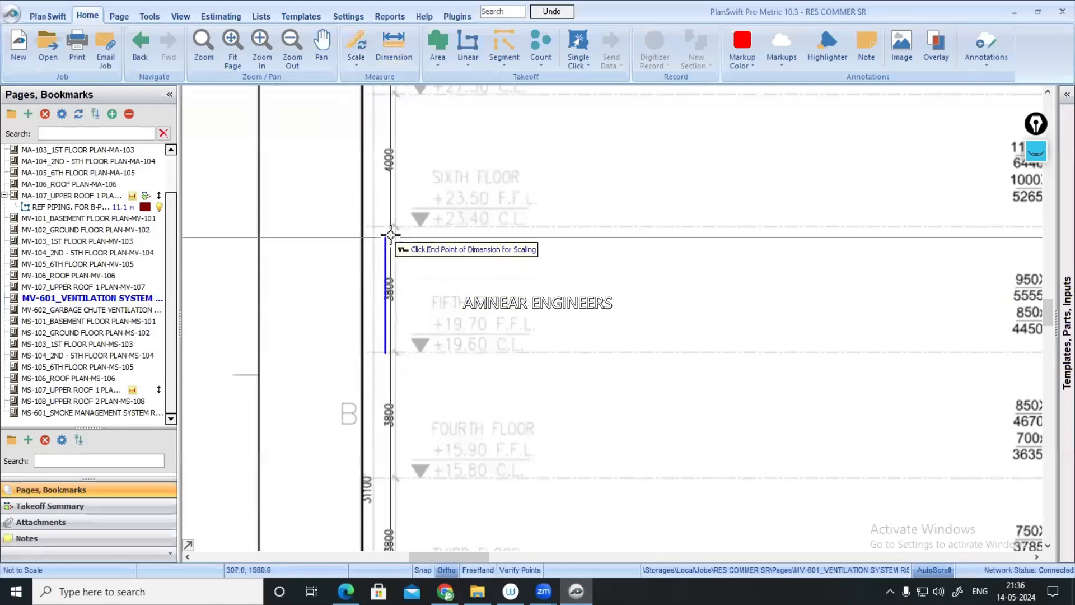
pyautogui.click(391, 226)
pyautogui.scroll(-3, 440, 257)
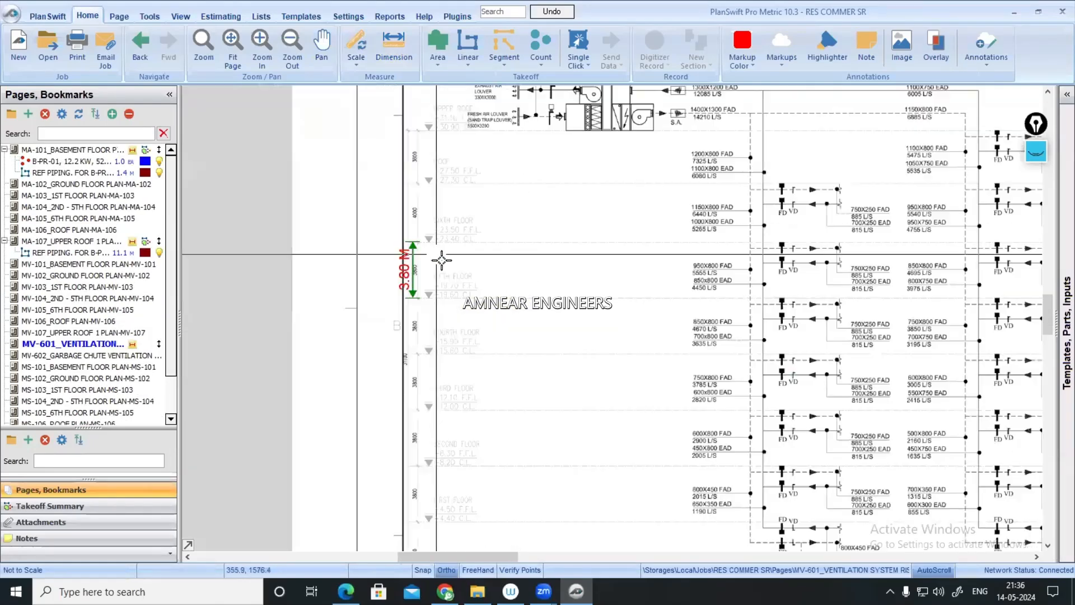
# - Sketch the basement unit and its rising pipe over the MV-601 diagram with the on-screen pen, and close the pen overlay
pyautogui.scroll(4, 451, 431)
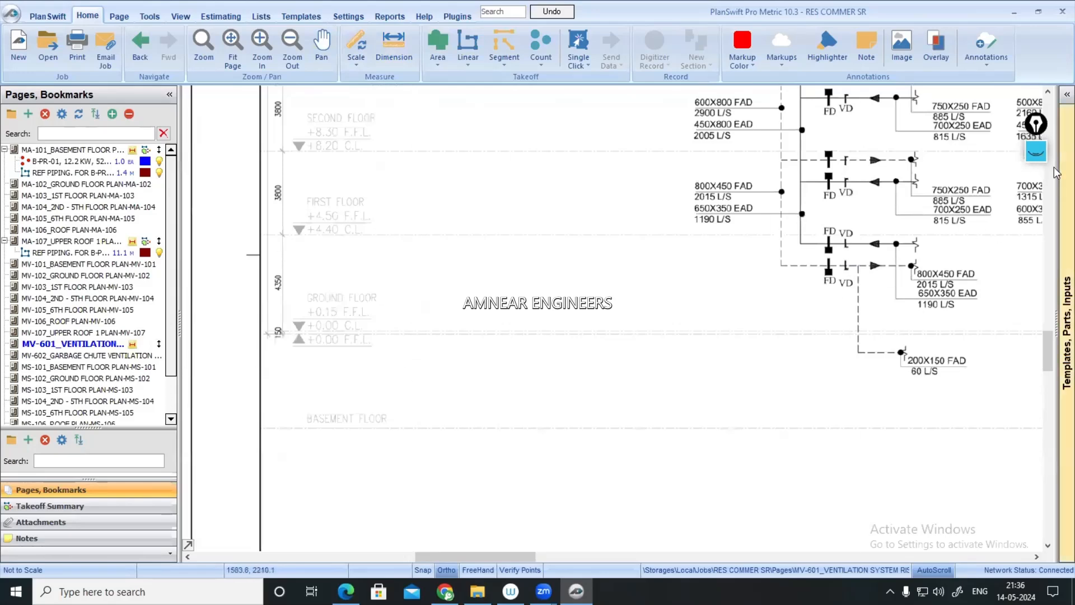
pyautogui.click(1036, 151)
pyautogui.click(1034, 294)
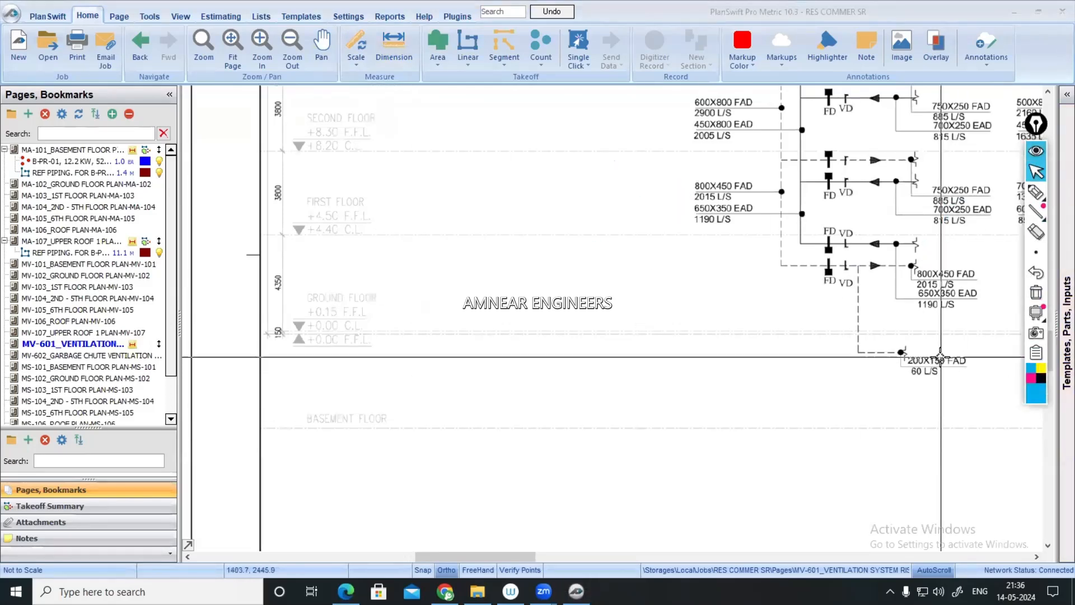
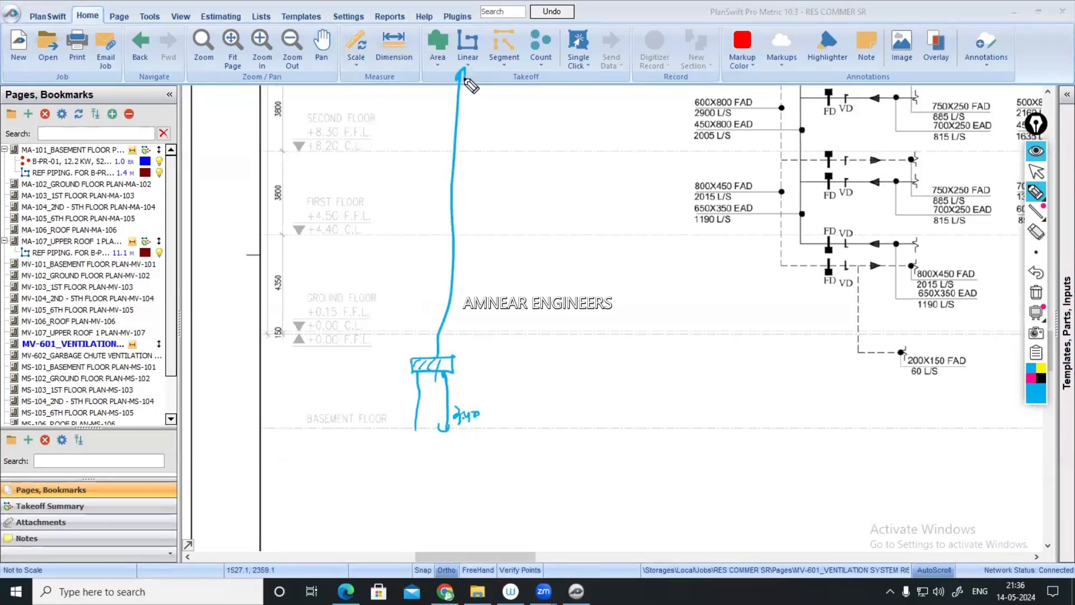
pyautogui.click(1037, 151)
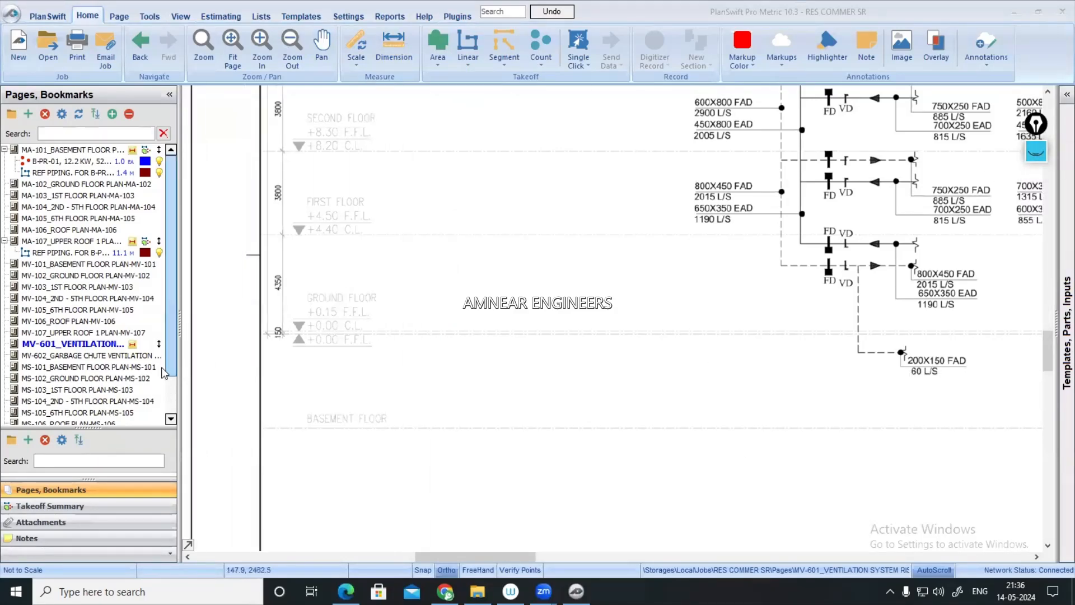
# - Continue the "REF PIPING. FOR B-PR-01" linear takeoff on MV-601 as a vertical riser from the basement to the upper roof, about 33.1 m long
pyautogui.click(6, 253)
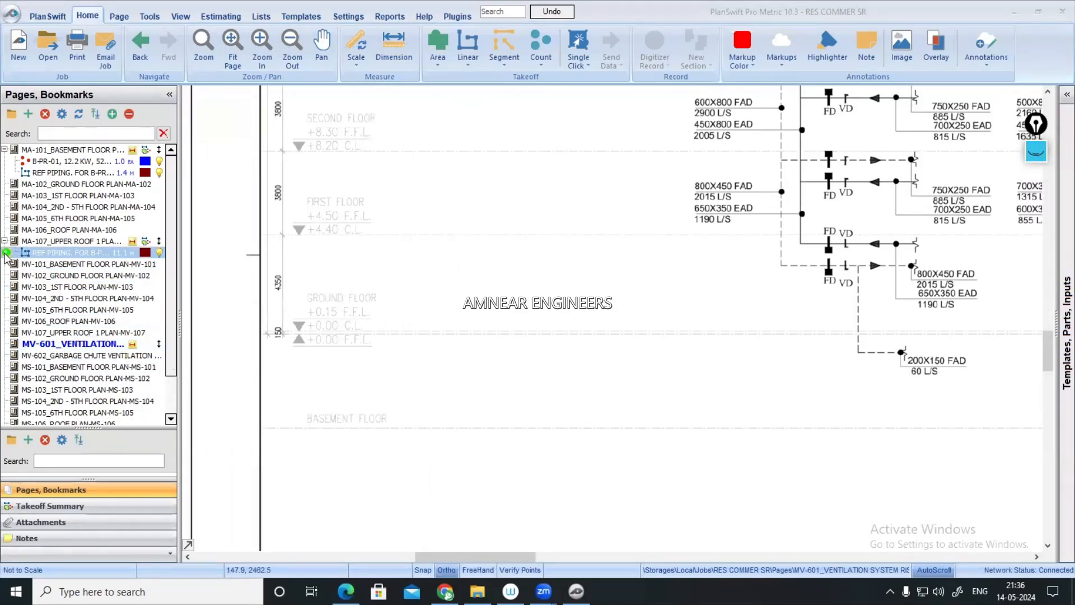
pyautogui.click(123, 345)
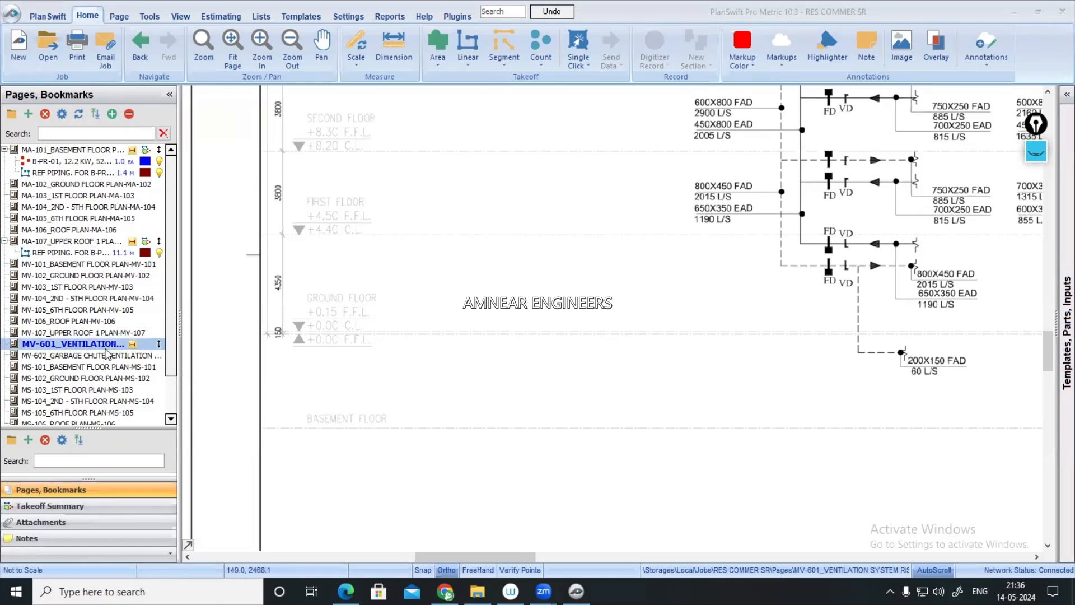
pyautogui.click(7, 253)
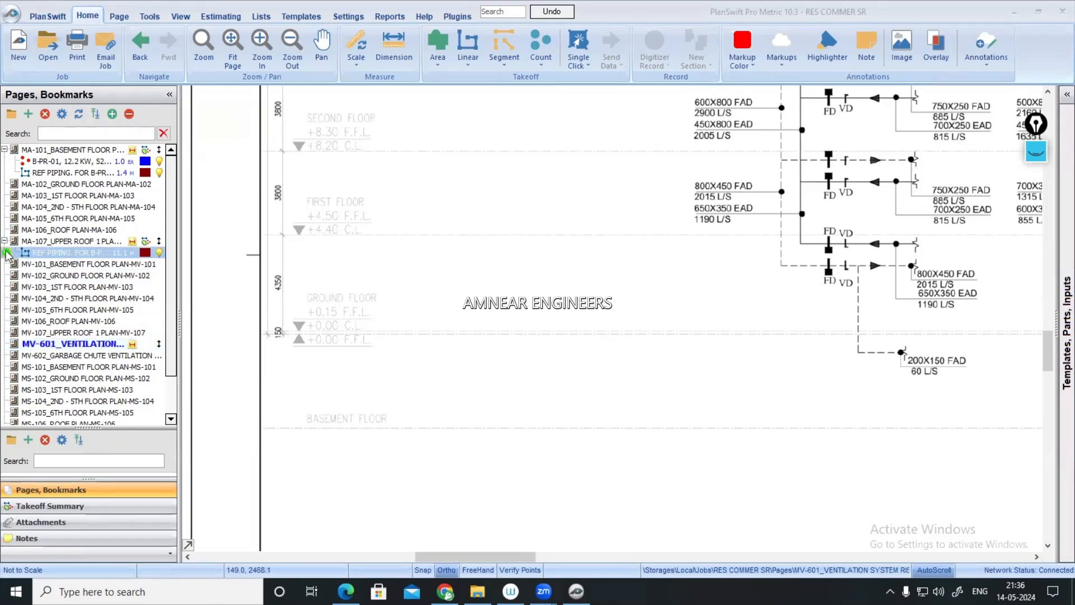
pyautogui.moveTo(7, 253); pyautogui.dragTo(257, 431)
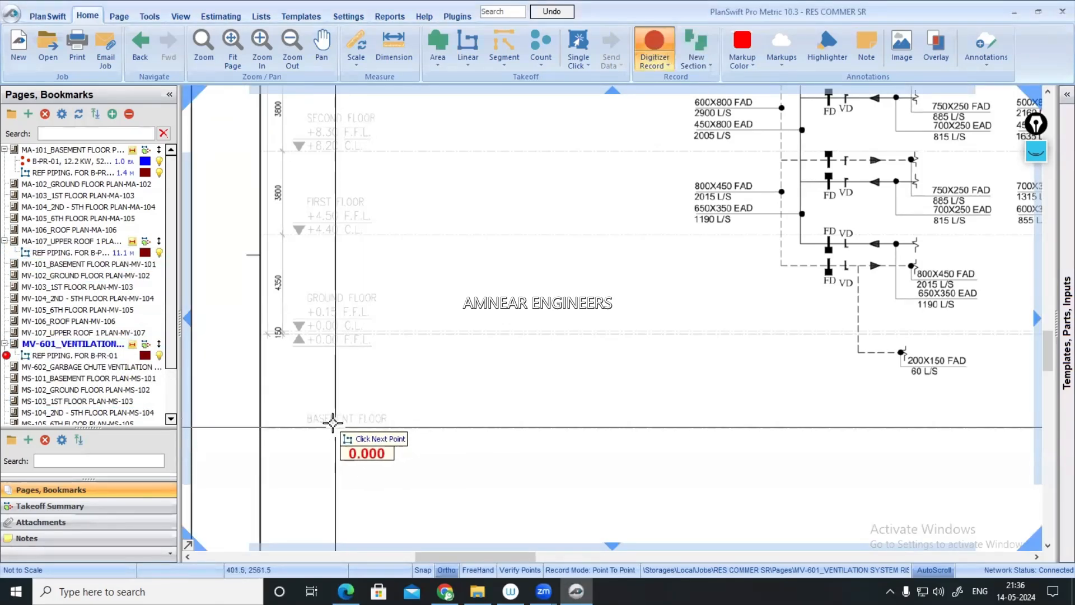
pyautogui.scroll(-3, 321, 384)
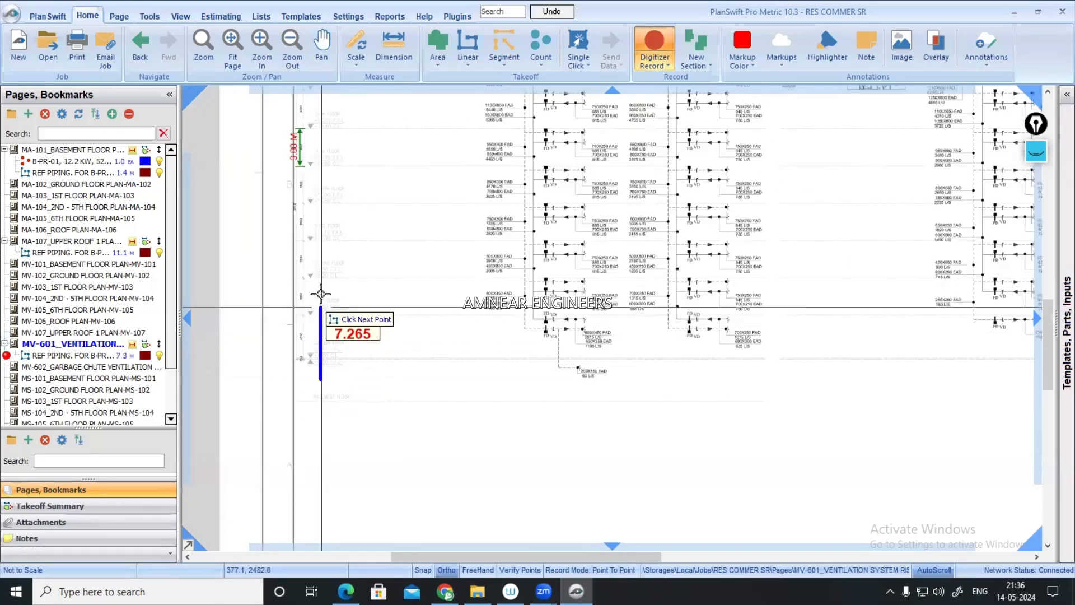
pyautogui.moveTo(324, 254); pyautogui.dragTo(375, 511)
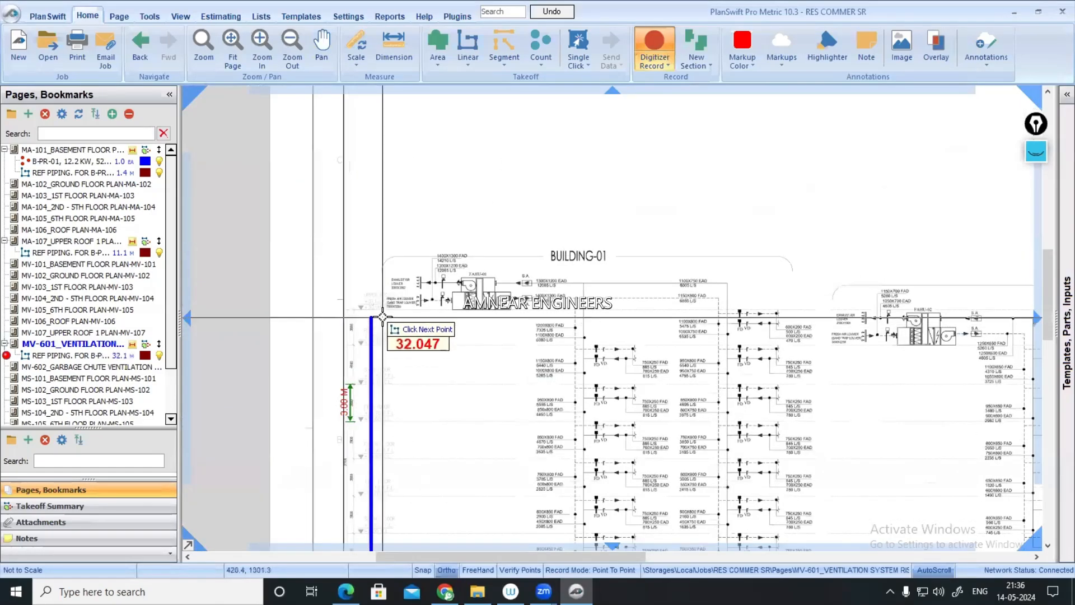
pyautogui.scroll(3, 383, 317)
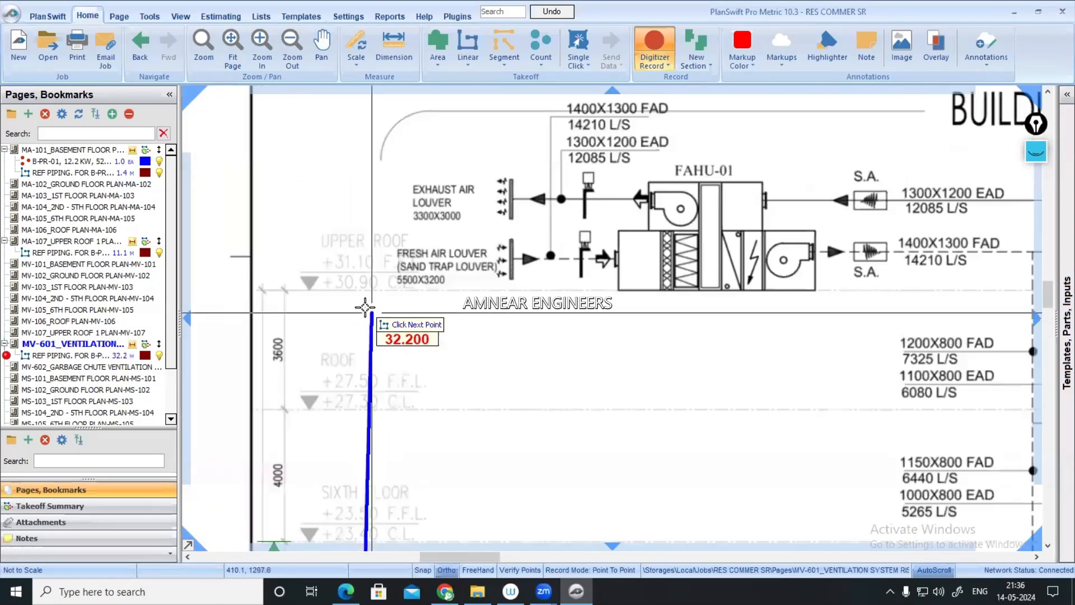
pyautogui.doubleClick(344, 280)
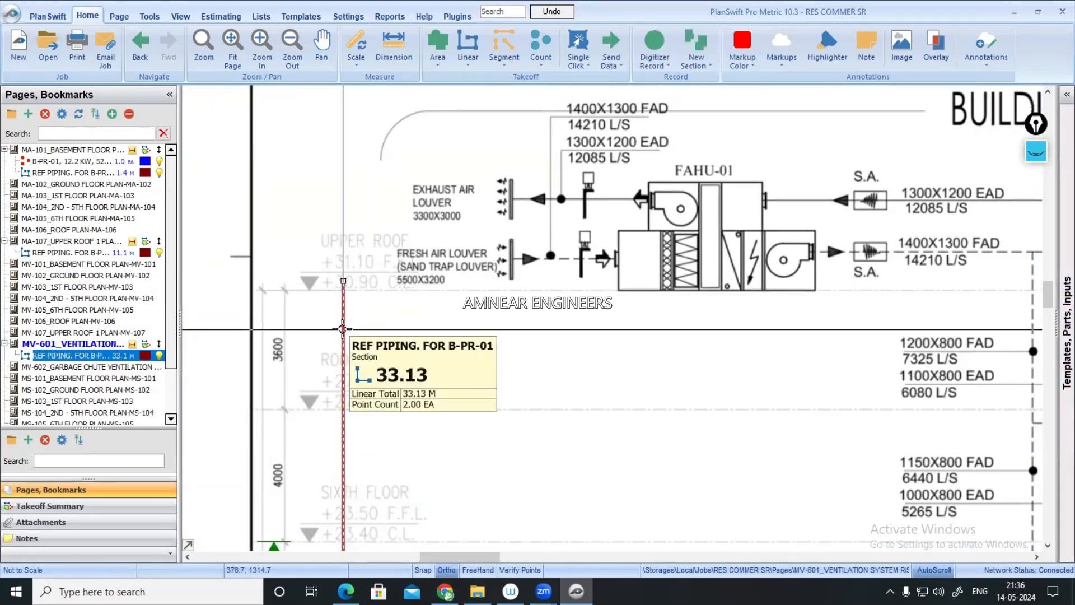
# - Review the takeoff summary totals for the B-PR-01 unit and its refrigerant piping, and return to the page list
pyautogui.click(87, 504)
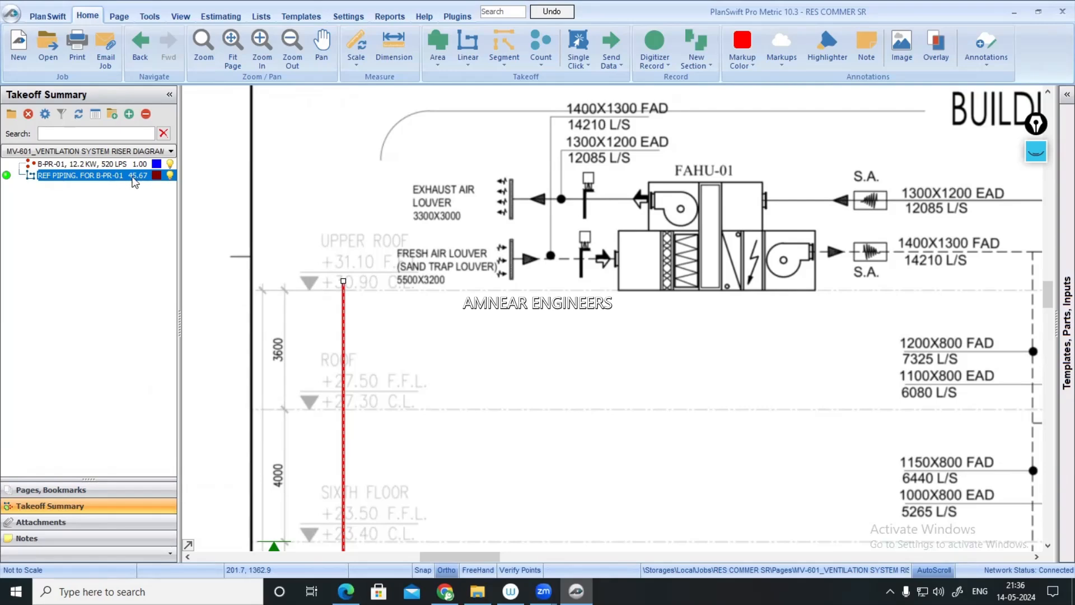
pyautogui.click(79, 164)
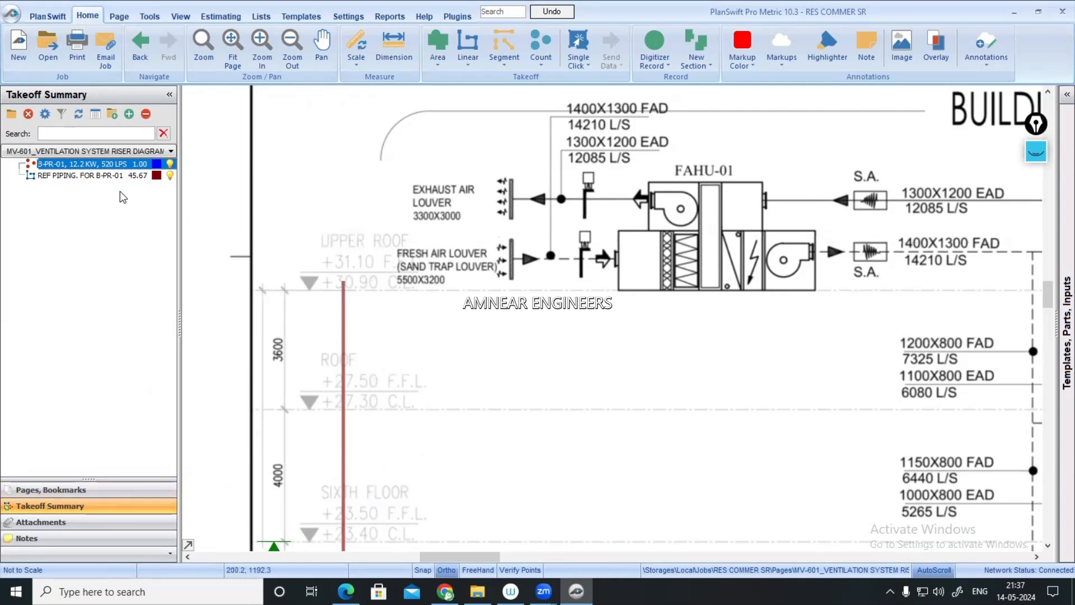
pyautogui.click(50, 490)
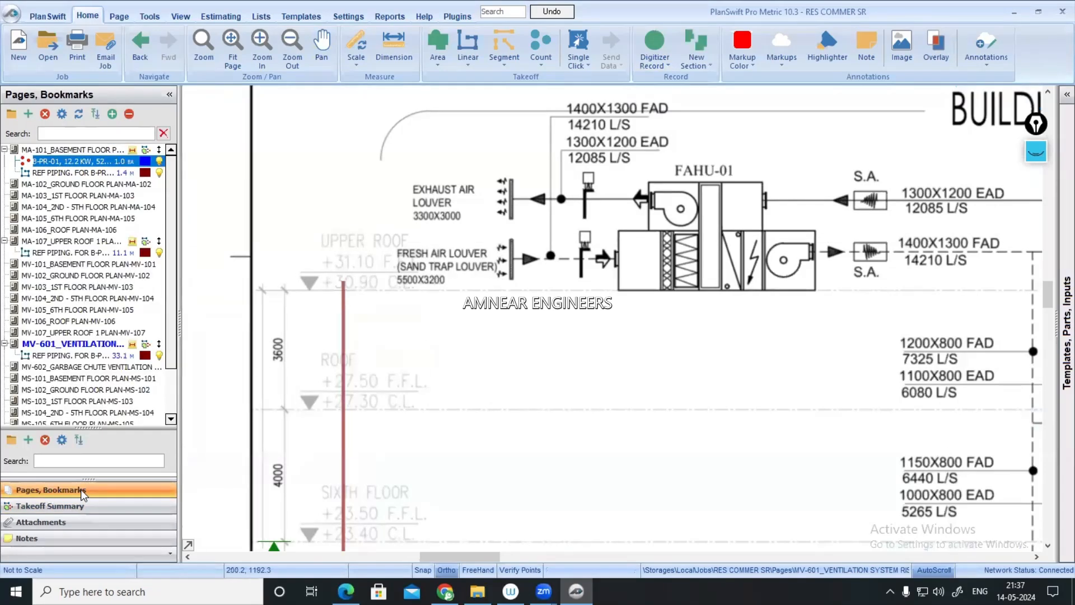
# - Open the MA-101 basement floor plan and examine the drawing legend and the refrigerant piping at the B-PR-01 unit
pyautogui.click(68, 148)
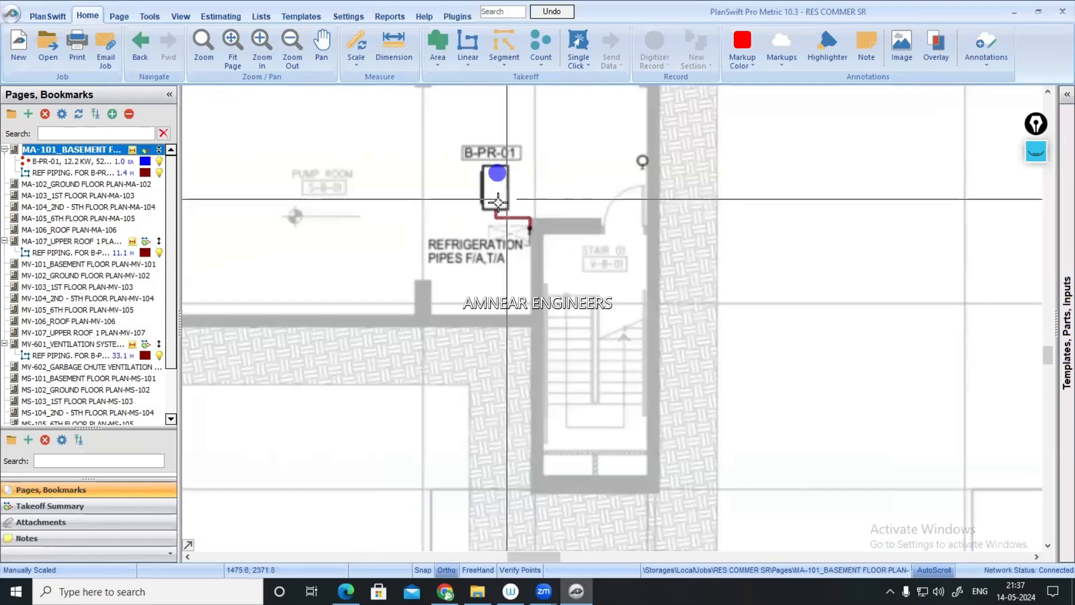
pyautogui.moveTo(451, 140); pyautogui.dragTo(560, 258)
pyautogui.moveTo(629, 147); pyautogui.dragTo(672, 177)
pyautogui.scroll(-5, 672, 176)
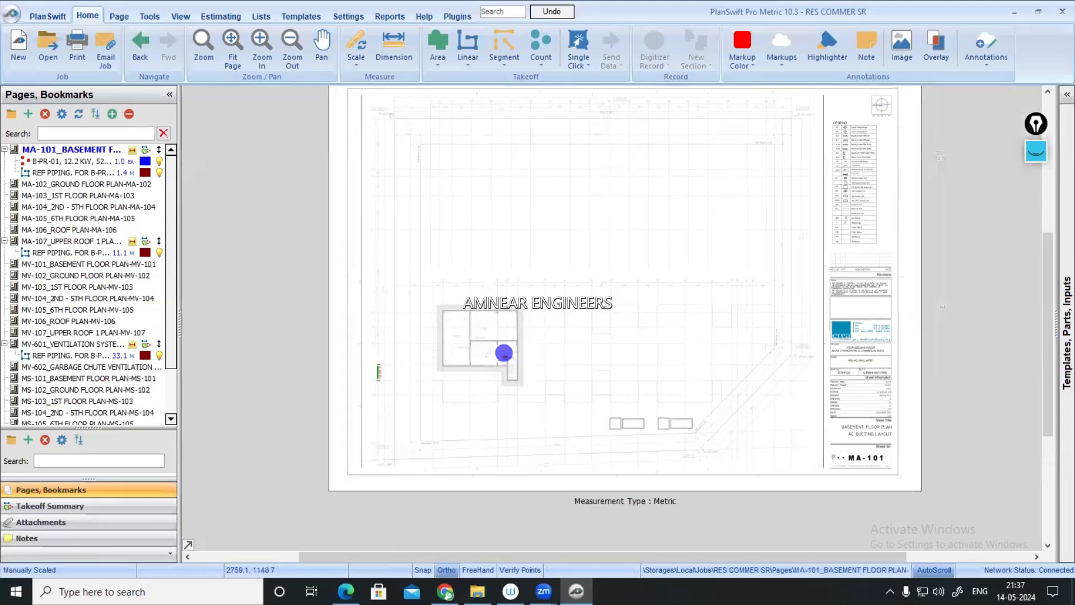
pyautogui.scroll(5, 829, 202)
pyautogui.scroll(-1, 773, 240)
pyautogui.scroll(1, 727, 259)
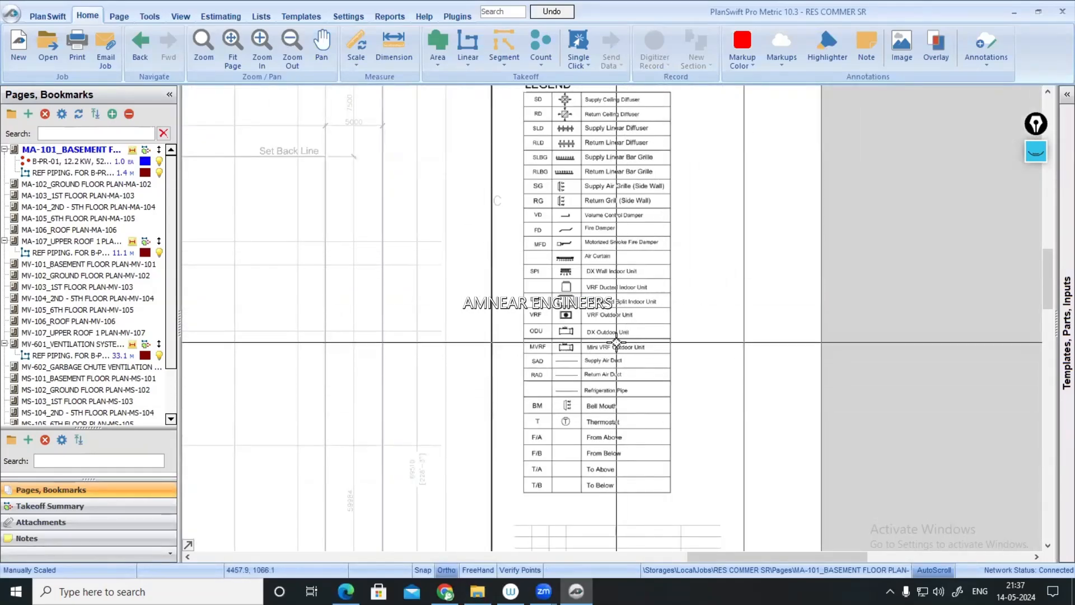
pyautogui.moveTo(597, 329); pyautogui.dragTo(617, 343)
pyautogui.moveTo(614, 443); pyautogui.dragTo(972, 199)
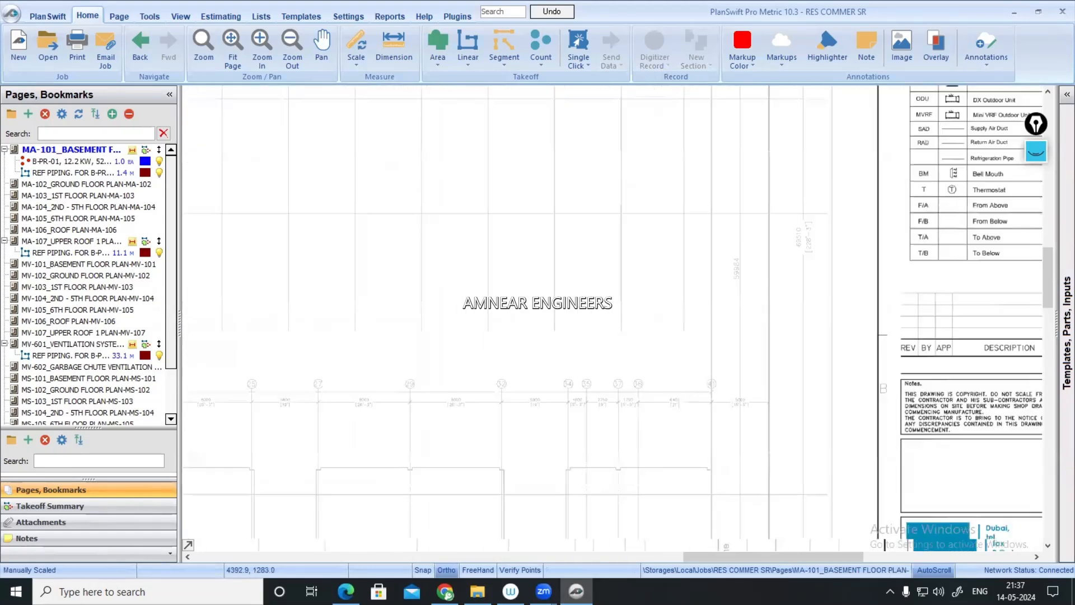
pyautogui.scroll(-1, 624, 364)
pyautogui.scroll(-4, 468, 440)
pyautogui.scroll(5, 566, 264)
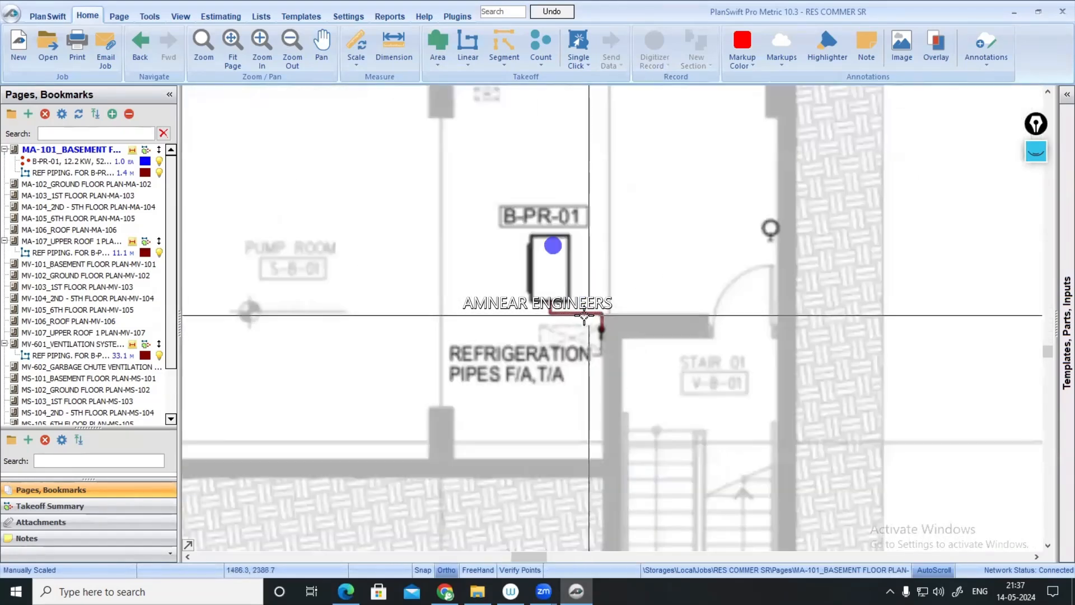
# - Examine the thermostat symbol on the wall near the B-PR-01 unit on MA-101 and look it up in the drawing legend
pyautogui.moveTo(493, 200); pyautogui.dragTo(588, 334)
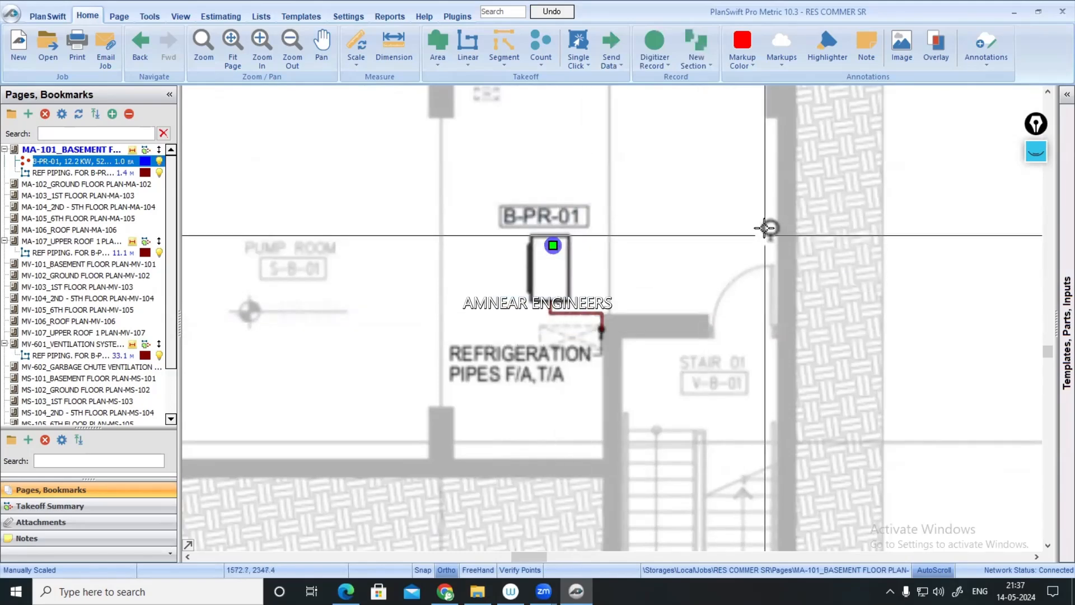
pyautogui.moveTo(751, 202); pyautogui.dragTo(788, 260)
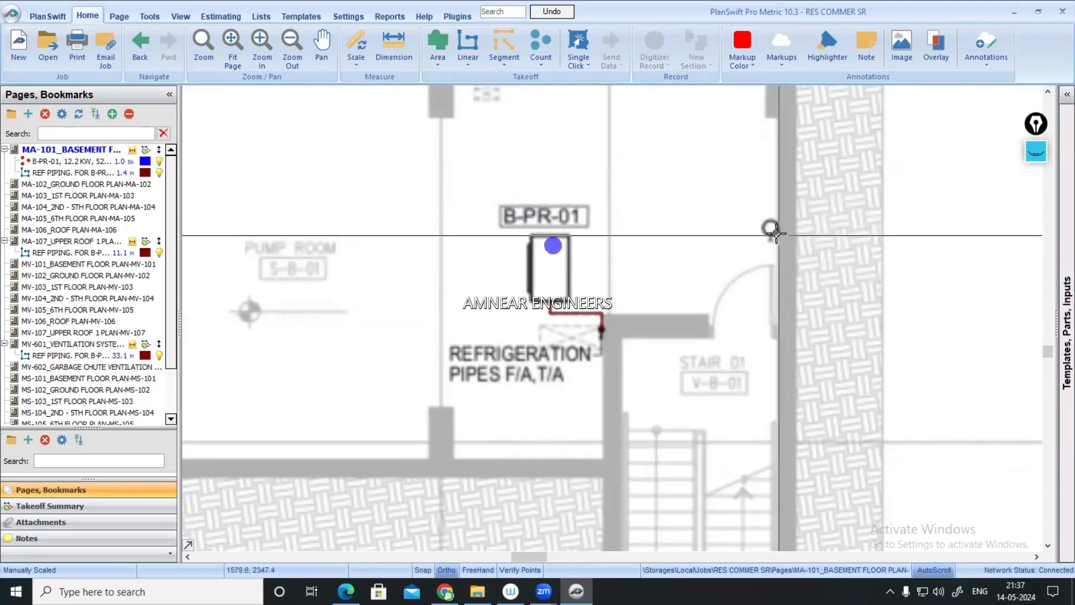
pyautogui.scroll(-8, 733, 246)
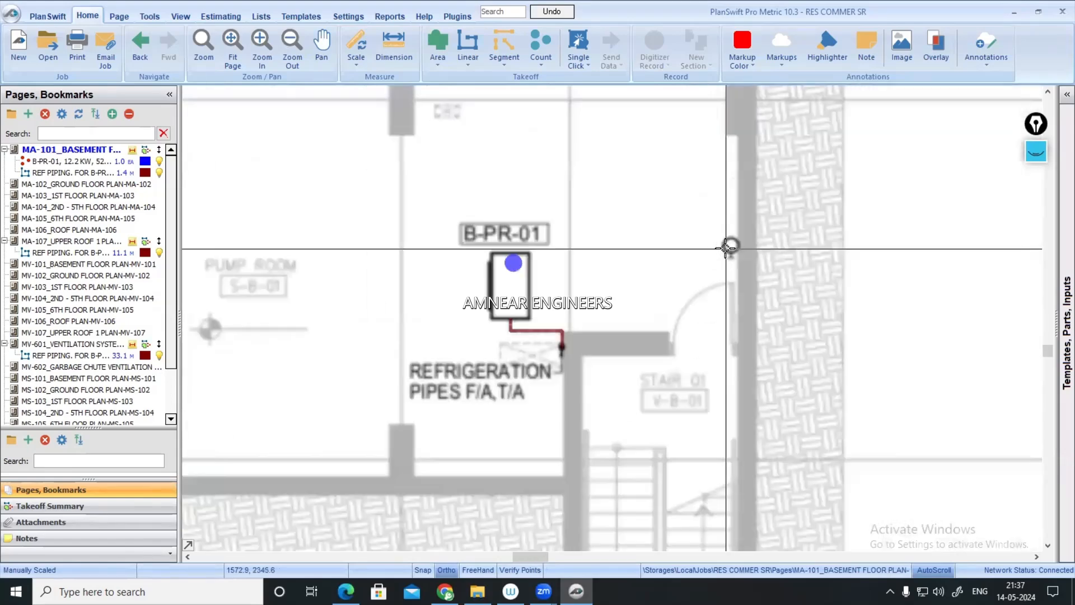
pyautogui.scroll(6, 819, 259)
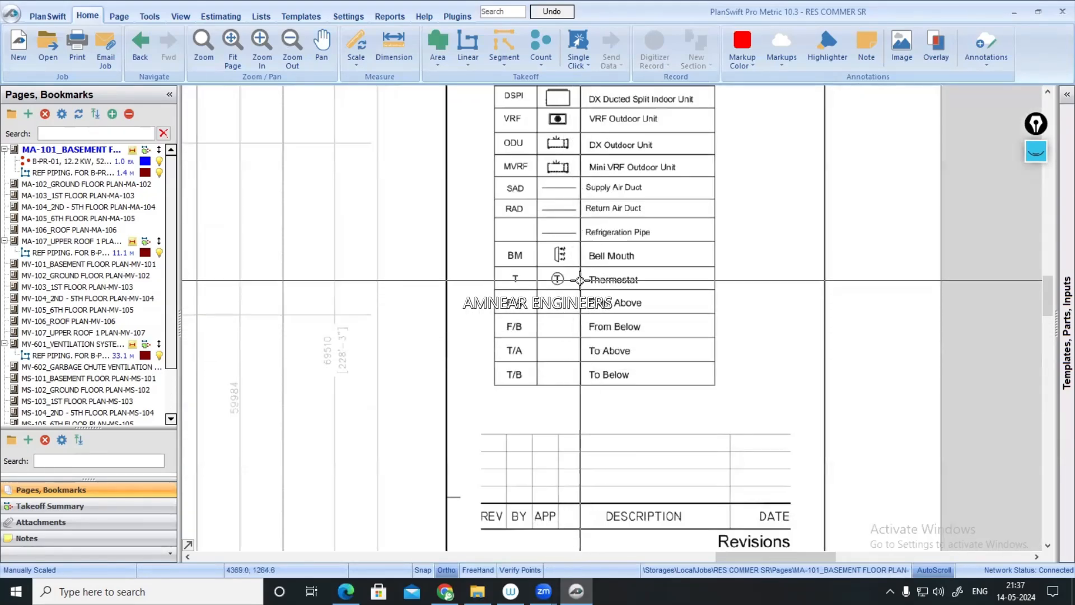
pyautogui.scroll(3, 572, 308)
pyautogui.moveTo(499, 243); pyautogui.dragTo(563, 309)
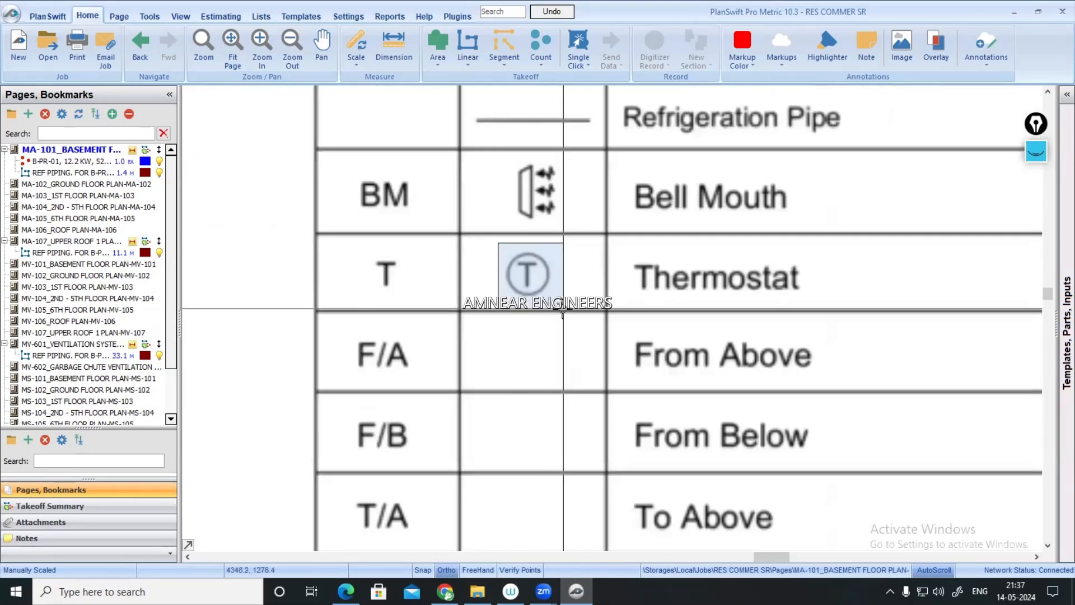
pyautogui.scroll(-4, 563, 308)
pyautogui.moveTo(548, 94); pyautogui.dragTo(566, 162)
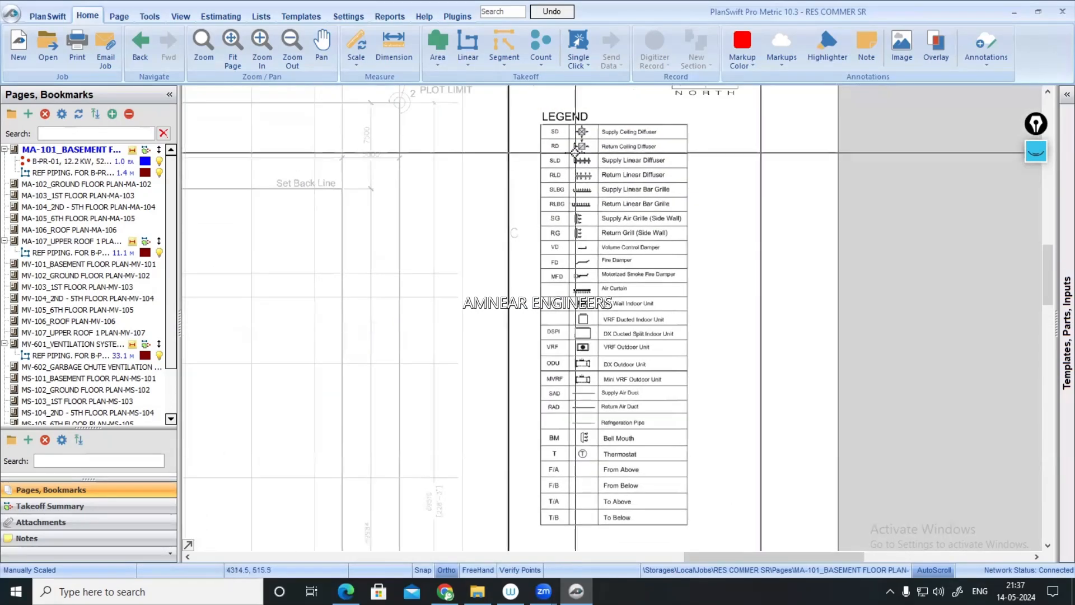
pyautogui.scroll(3, 582, 135)
pyautogui.scroll(-1, 595, 139)
pyautogui.moveTo(594, 386); pyautogui.dragTo(541, 220)
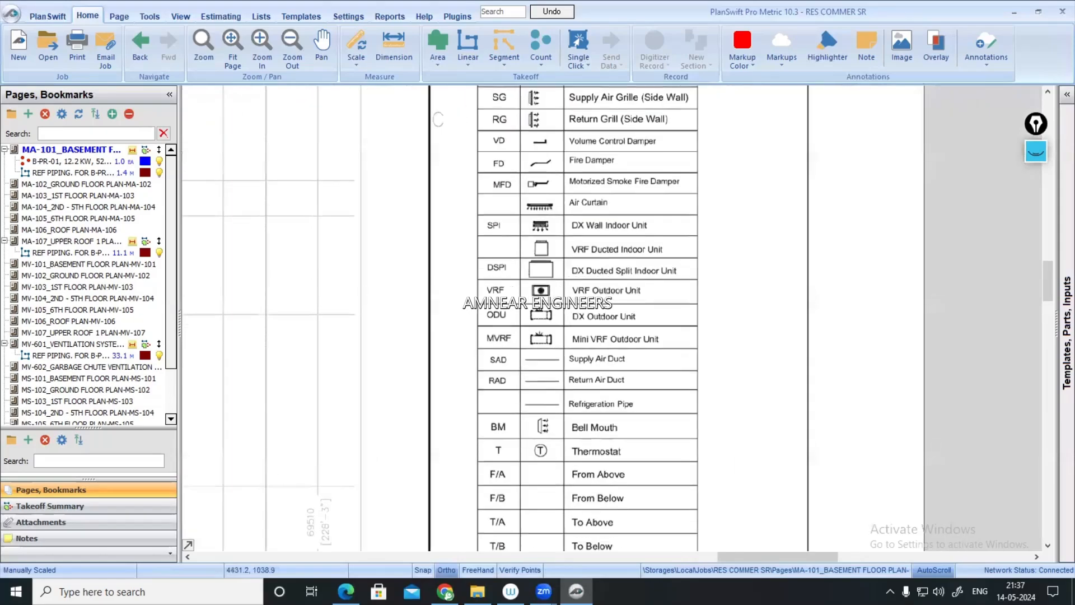
pyautogui.scroll(5, 541, 451)
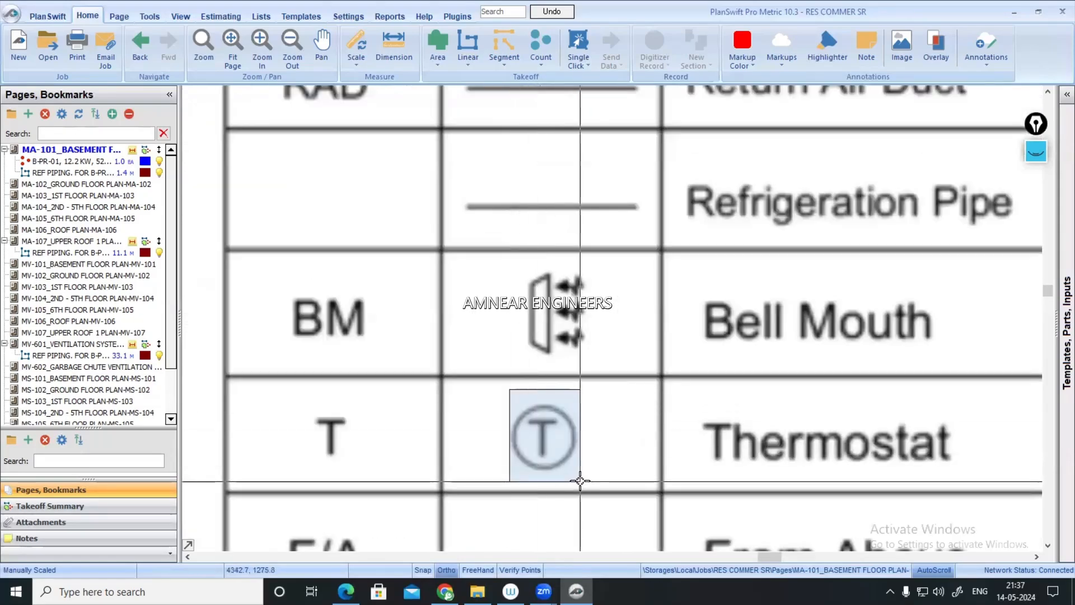
pyautogui.scroll(-4, 580, 407)
pyautogui.scroll(-3, 581, 407)
pyautogui.scroll(-1, 607, 303)
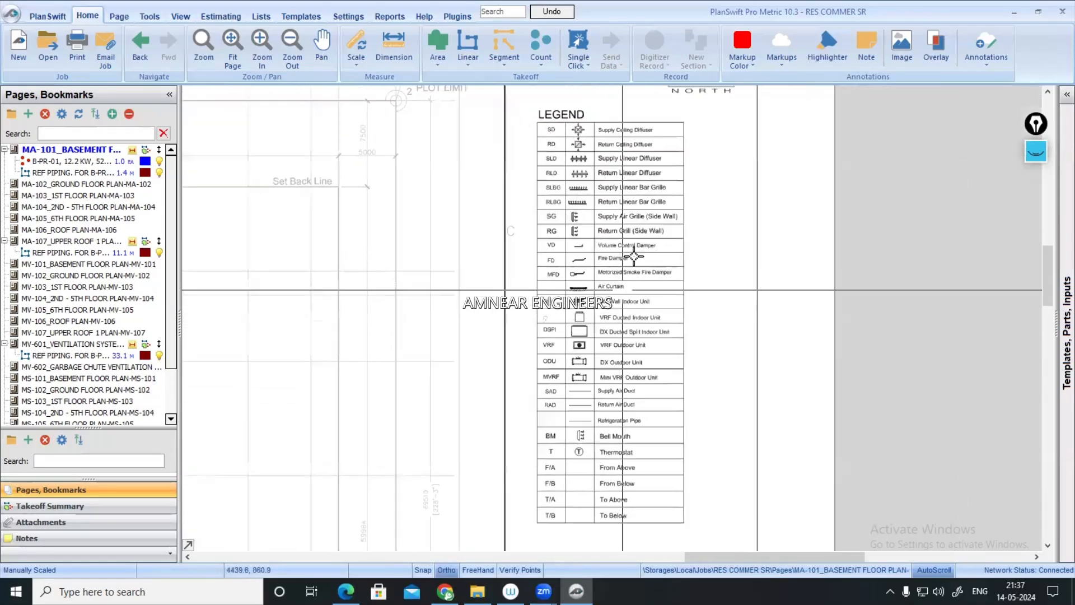
pyautogui.scroll(-2, 576, 355)
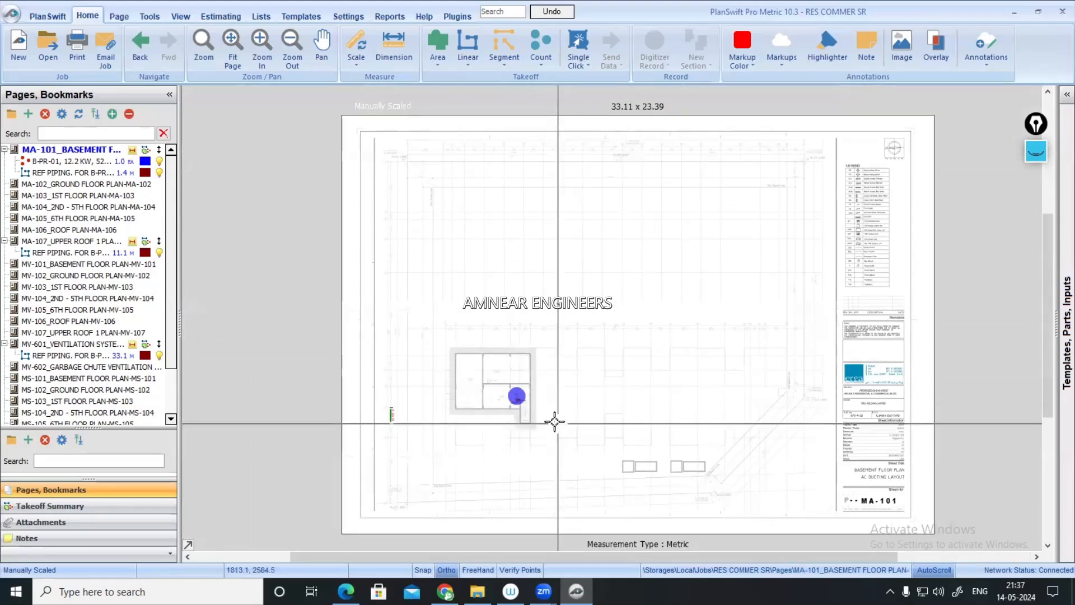
pyautogui.scroll(2, 521, 407)
pyautogui.scroll(3, 521, 407)
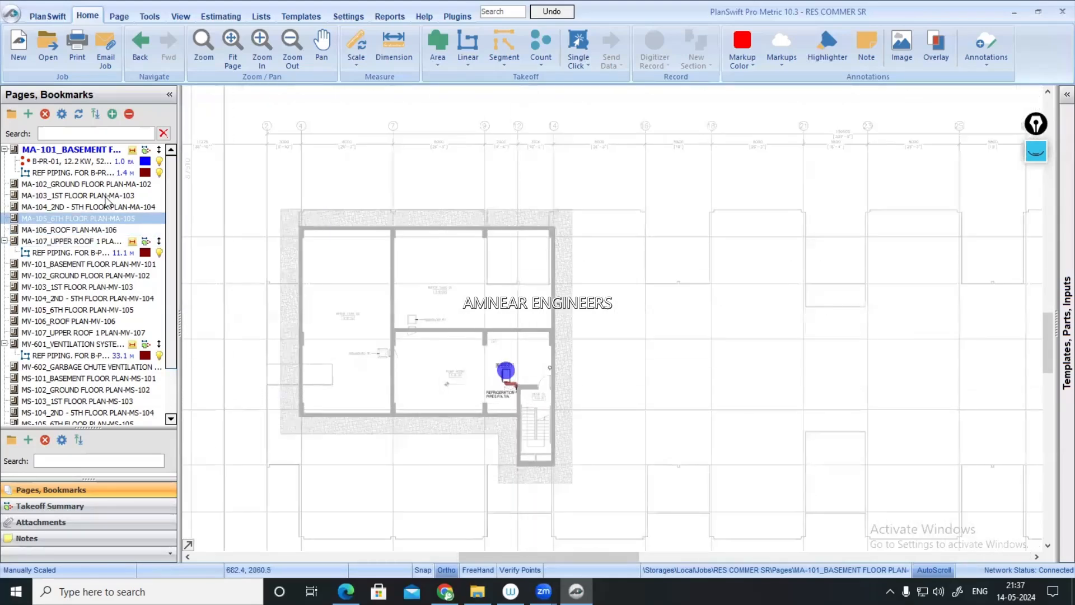
# - Open the MA-102 ground floor plan and examine the GR-RET-01 units and their refrigerant piping in the retail shop
pyautogui.click(99, 184)
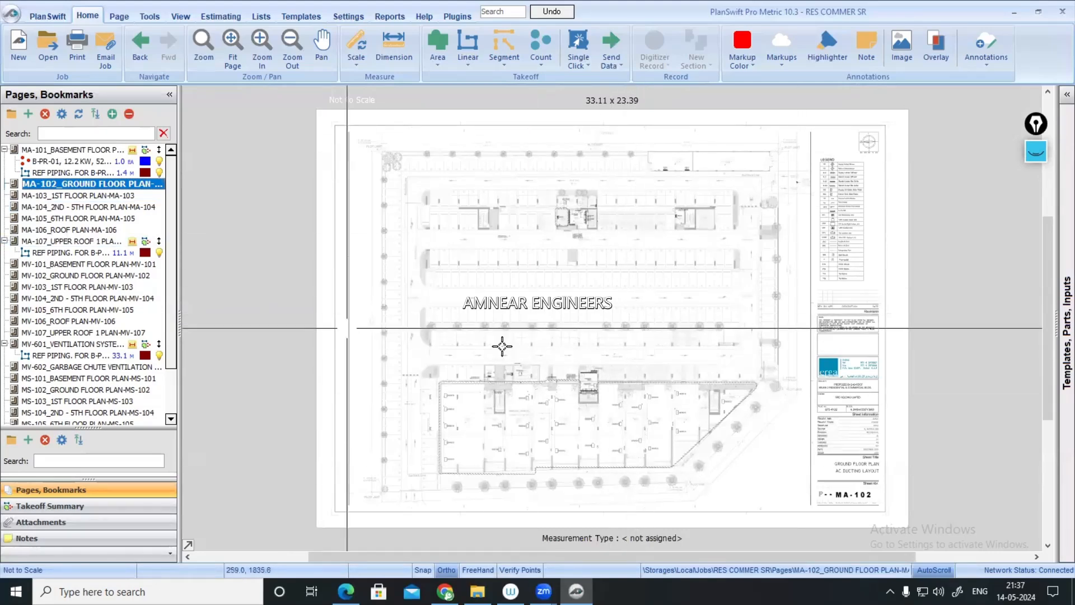
pyautogui.scroll(2, 614, 196)
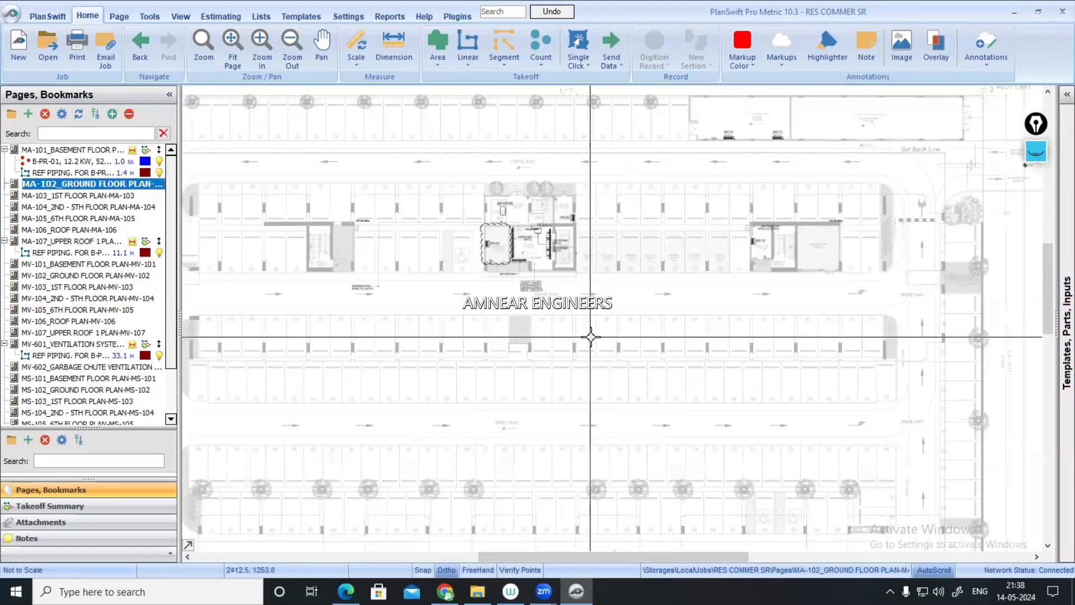
pyautogui.scroll(2, 560, 302)
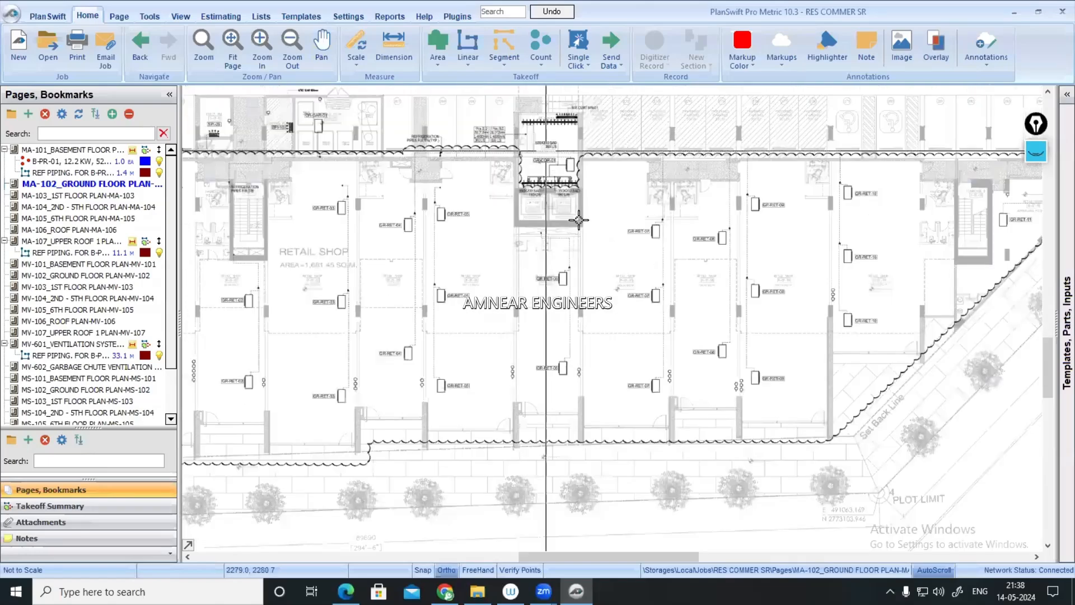
pyautogui.scroll(3, 504, 314)
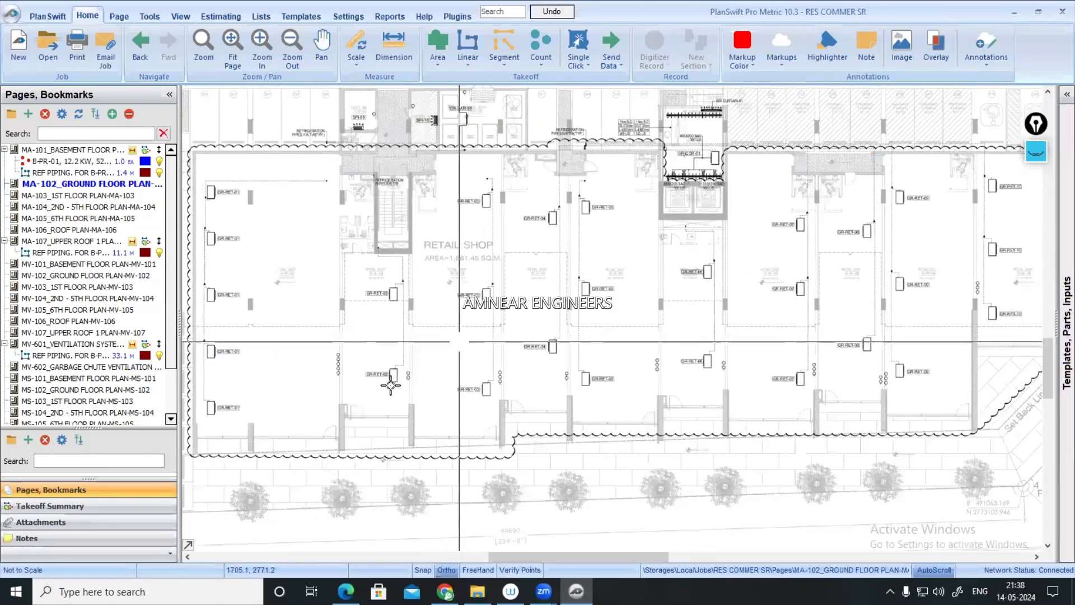
pyautogui.scroll(-3, 382, 379)
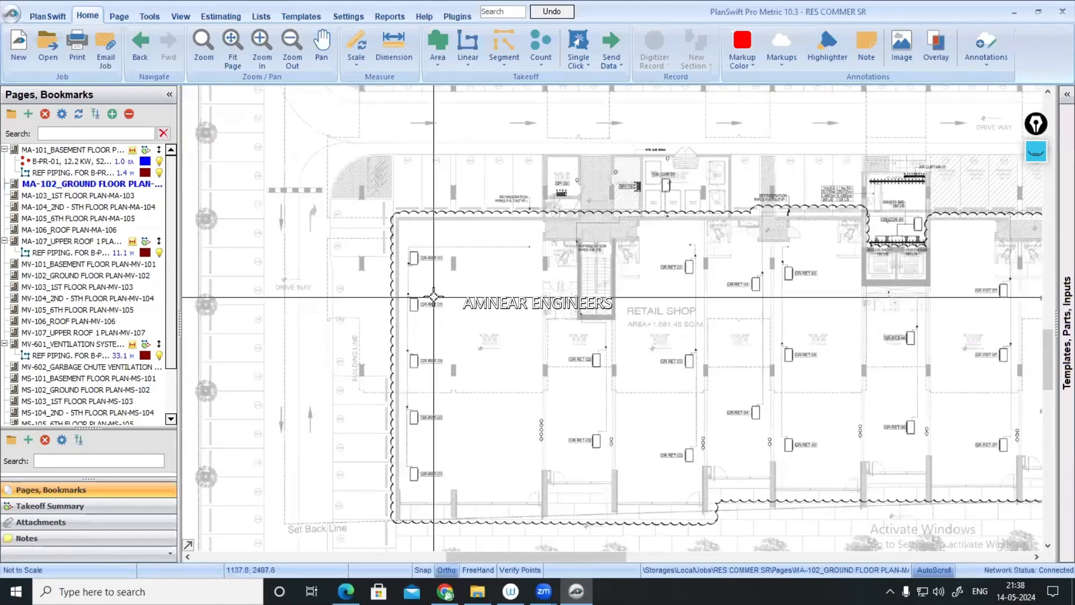
pyautogui.scroll(3, 437, 303)
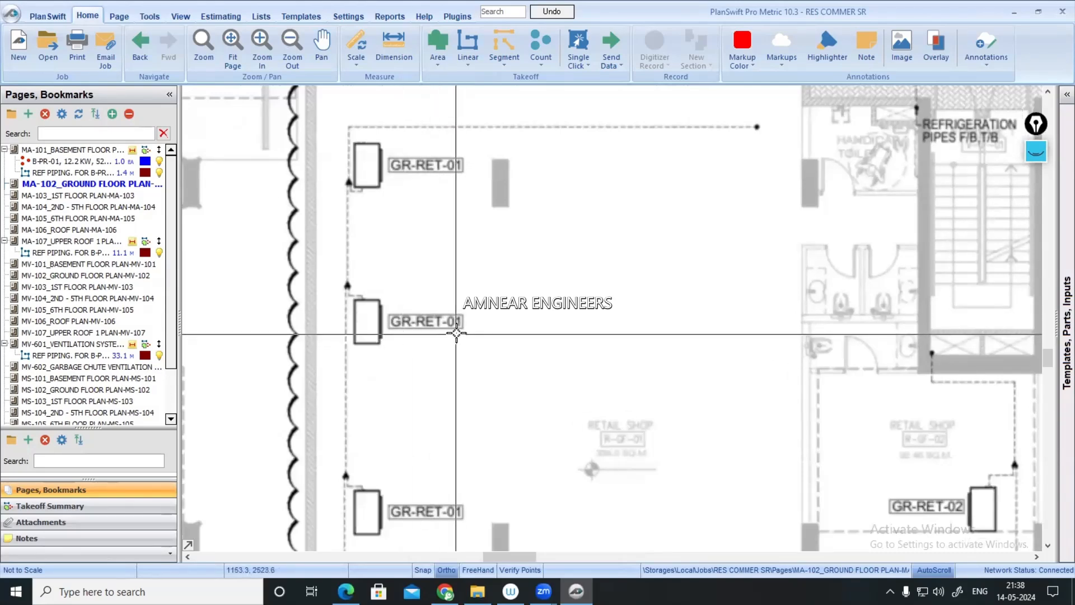
pyautogui.scroll(3, 427, 465)
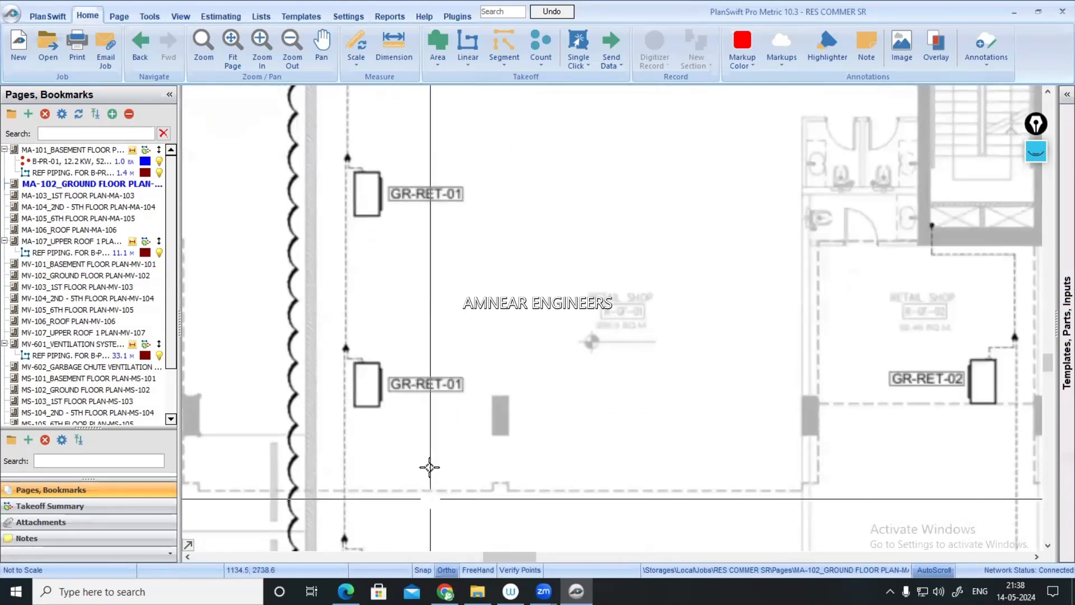
pyautogui.scroll(-3, 416, 340)
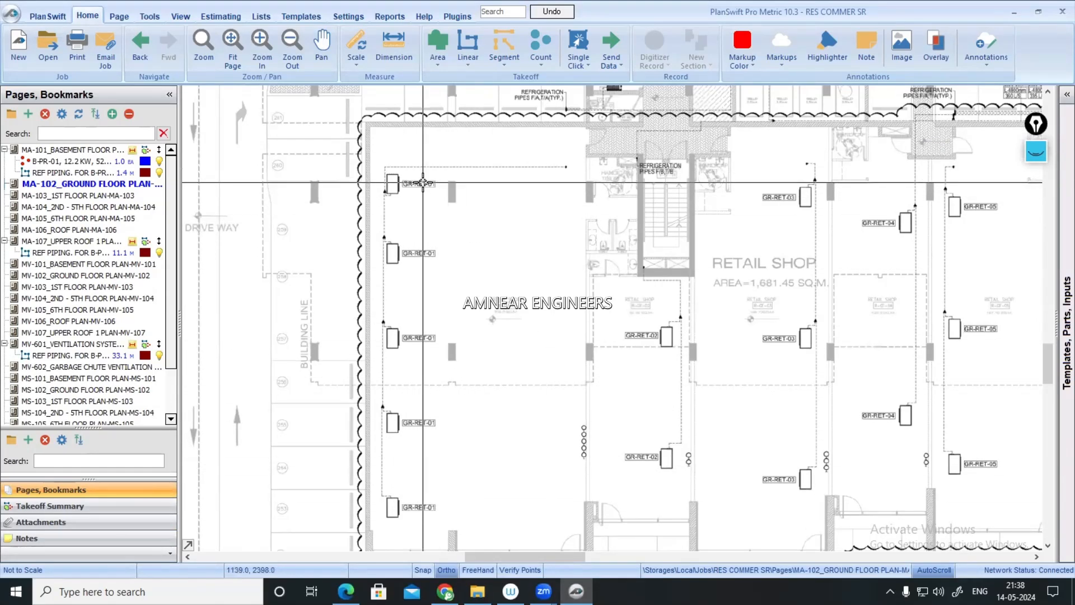
pyautogui.scroll(-5, 423, 183)
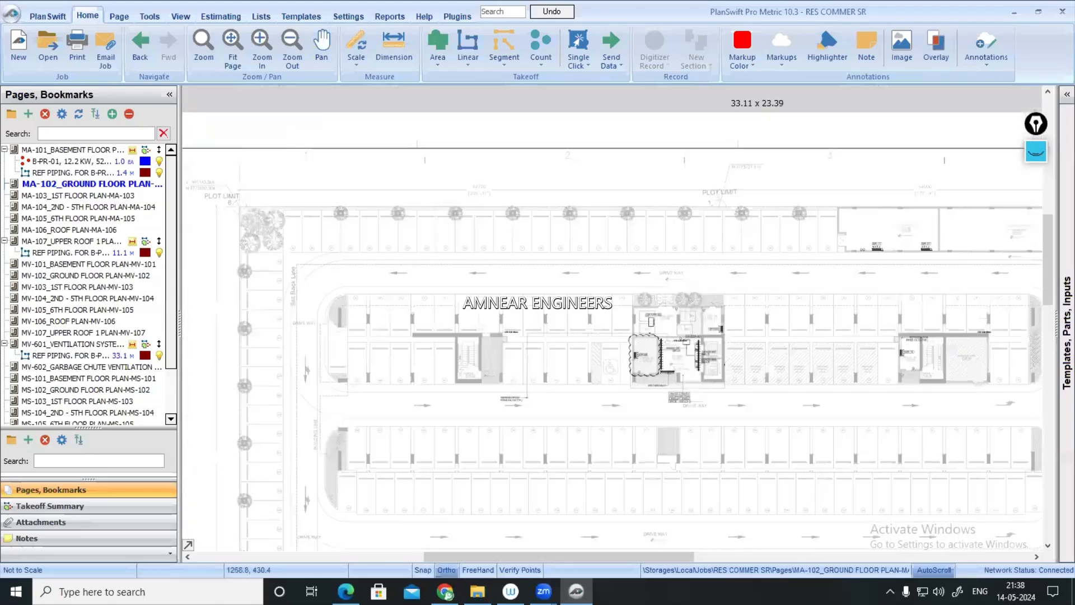
pyautogui.moveTo(672, 369); pyautogui.dragTo(450, 239)
pyautogui.moveTo(414, 476); pyautogui.dragTo(633, 127)
pyautogui.scroll(3, 383, 419)
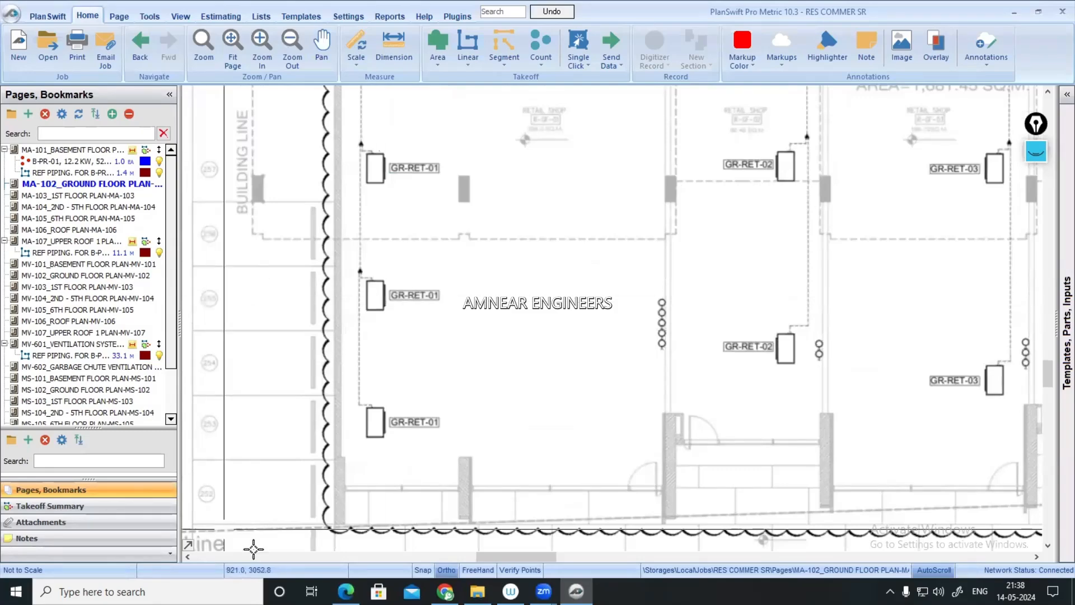
# - Switch to the M-101 mechanical schedule PDF in Edge and review the RETAIL-01 row's indoor and outdoor unit data
pyautogui.click(346, 591)
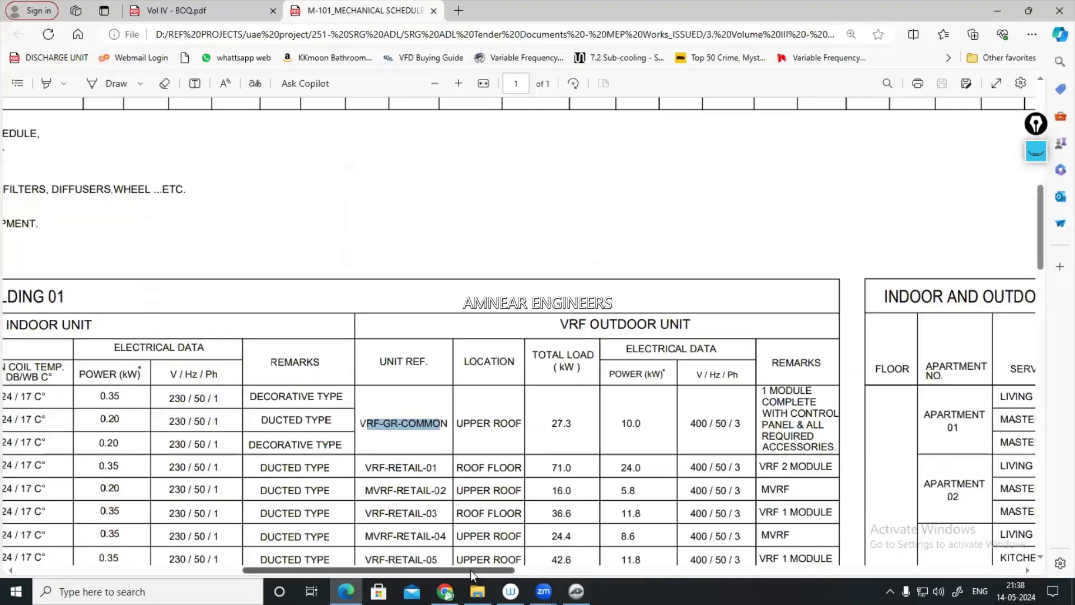
pyautogui.moveTo(471, 574); pyautogui.dragTo(257, 558)
pyautogui.scroll(-2, 336, 424)
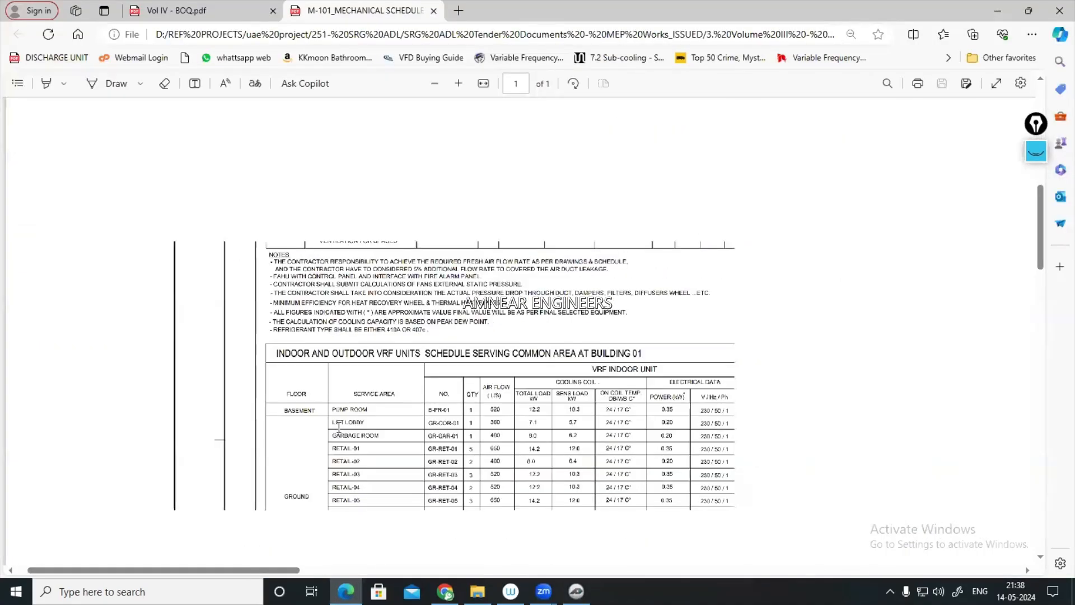
pyautogui.scroll(-3, 317, 452)
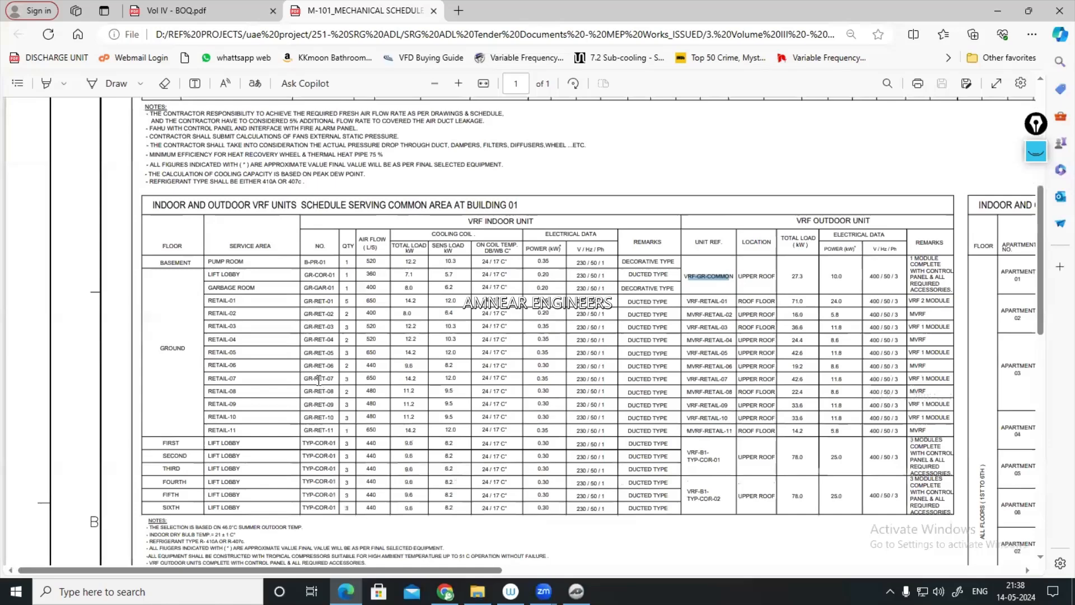
pyautogui.scroll(3, 319, 381)
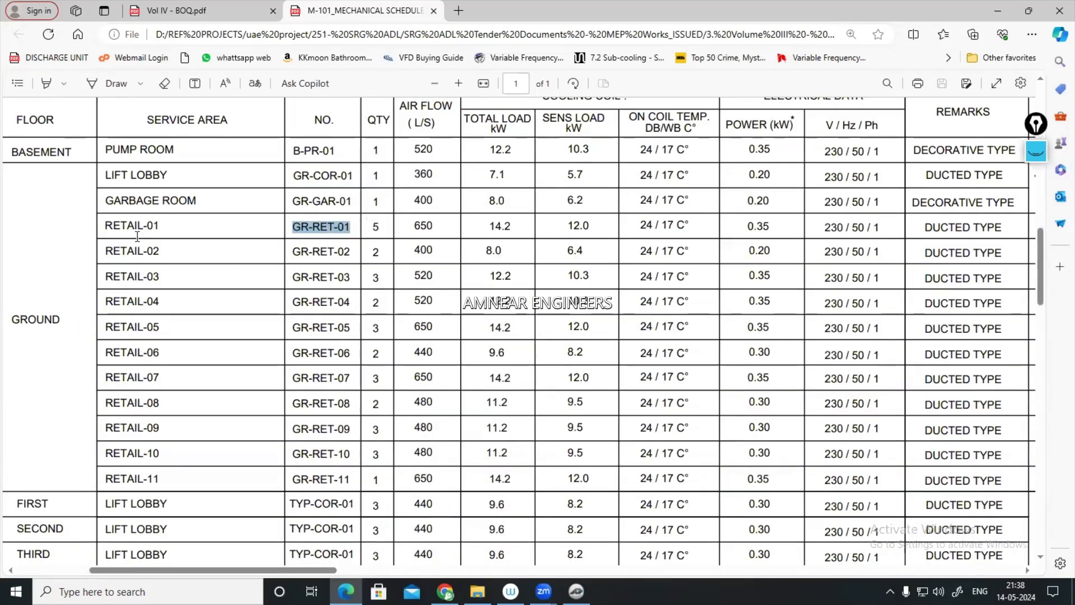
pyautogui.scroll(1, 386, 262)
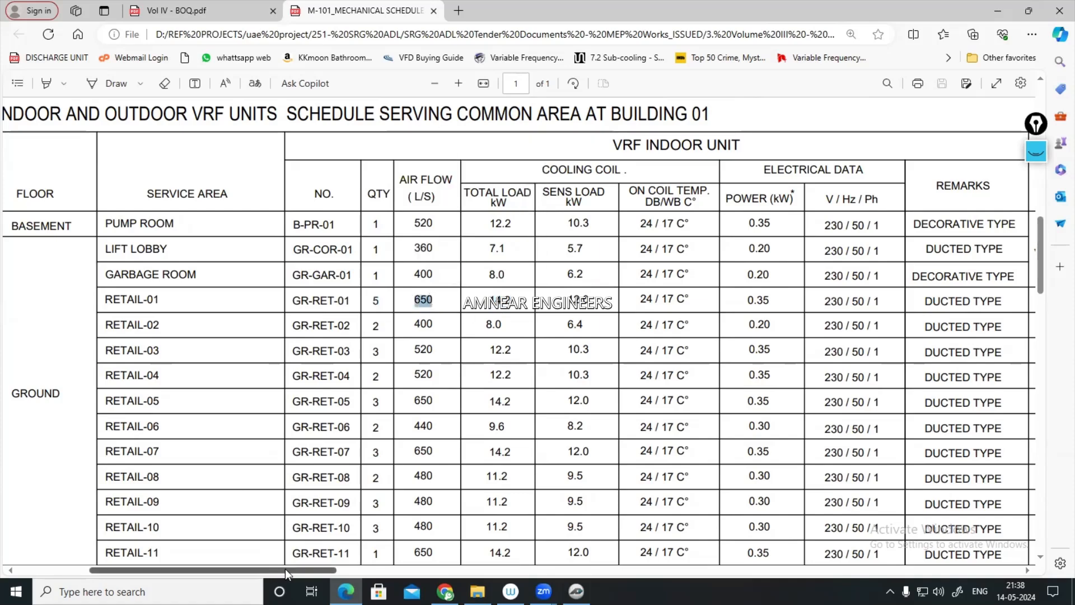
pyautogui.moveTo(285, 569); pyautogui.dragTo(333, 570)
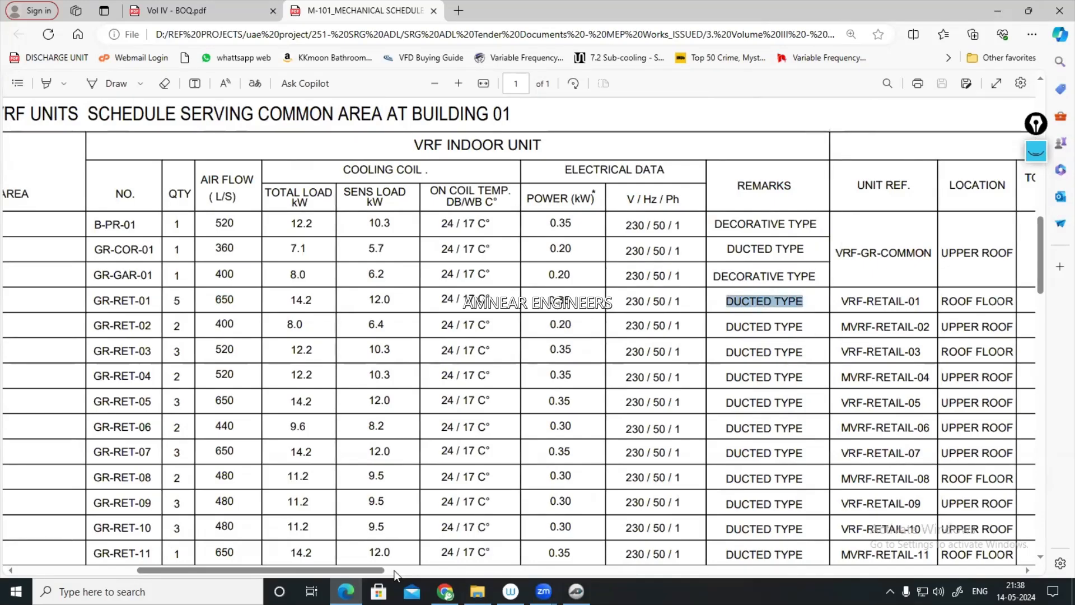
pyautogui.moveTo(380, 571); pyautogui.dragTo(427, 571)
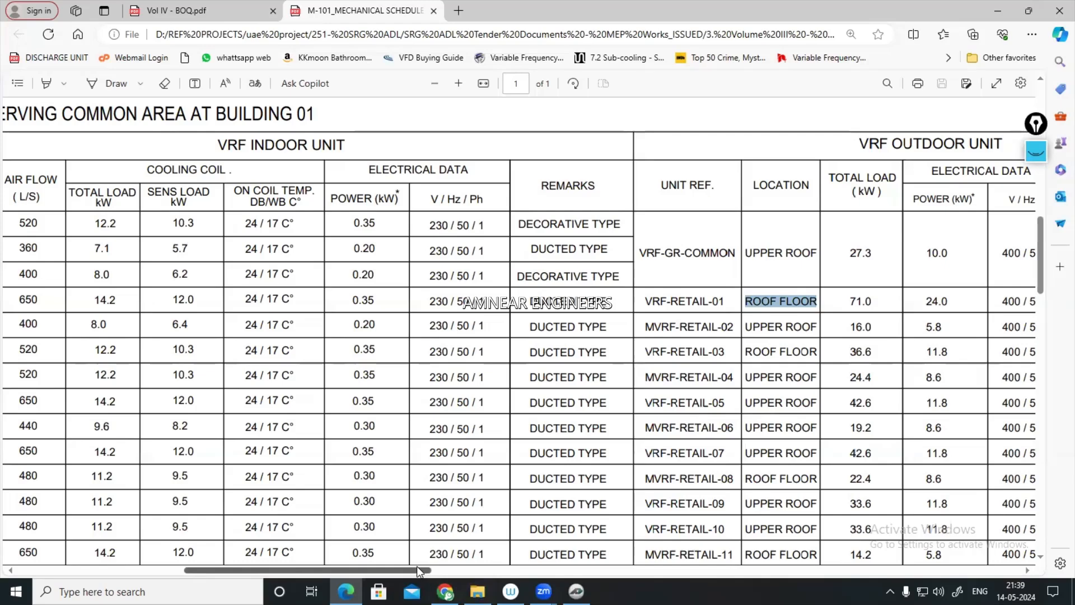
pyautogui.moveTo(416, 569); pyautogui.dragTo(294, 562)
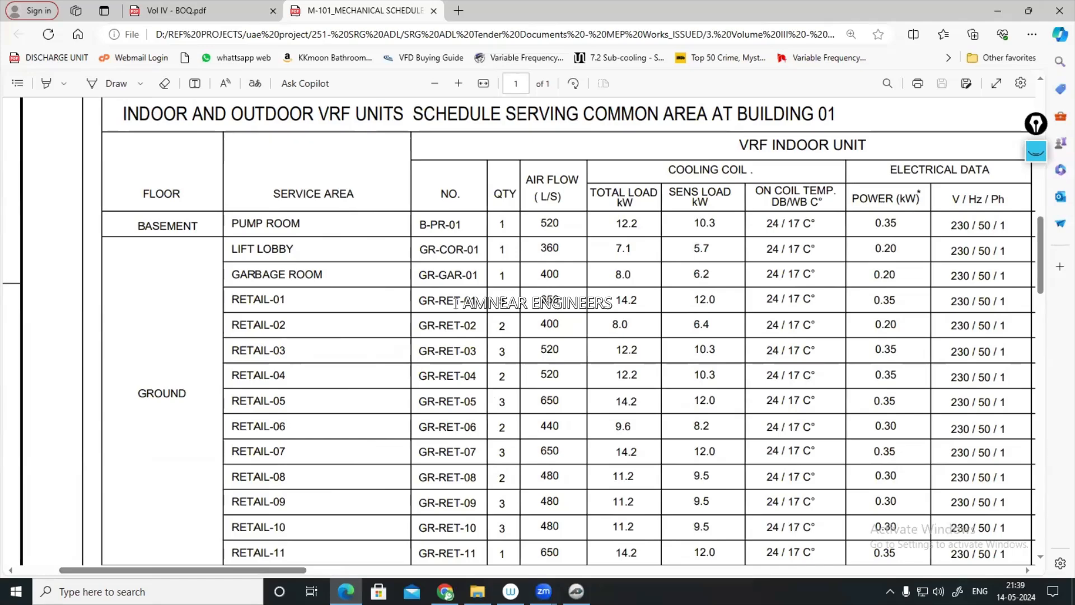
# - Switch back to PlanSwift and create a count takeoff named "GR.RET-01" on MA-102 with a green plus marker and solid fill
pyautogui.click(576, 591)
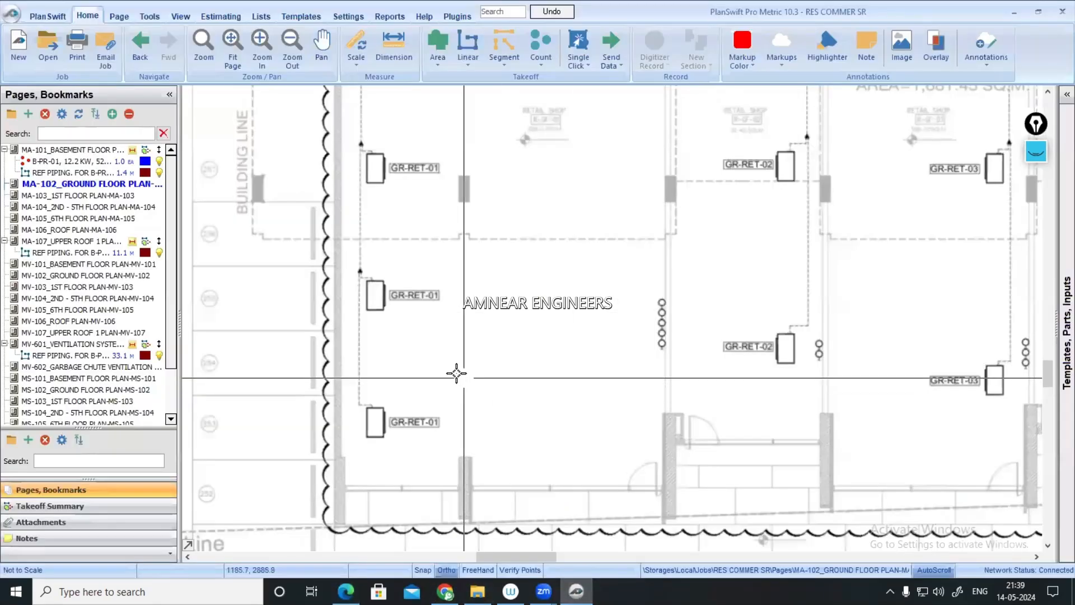
pyautogui.click(541, 48)
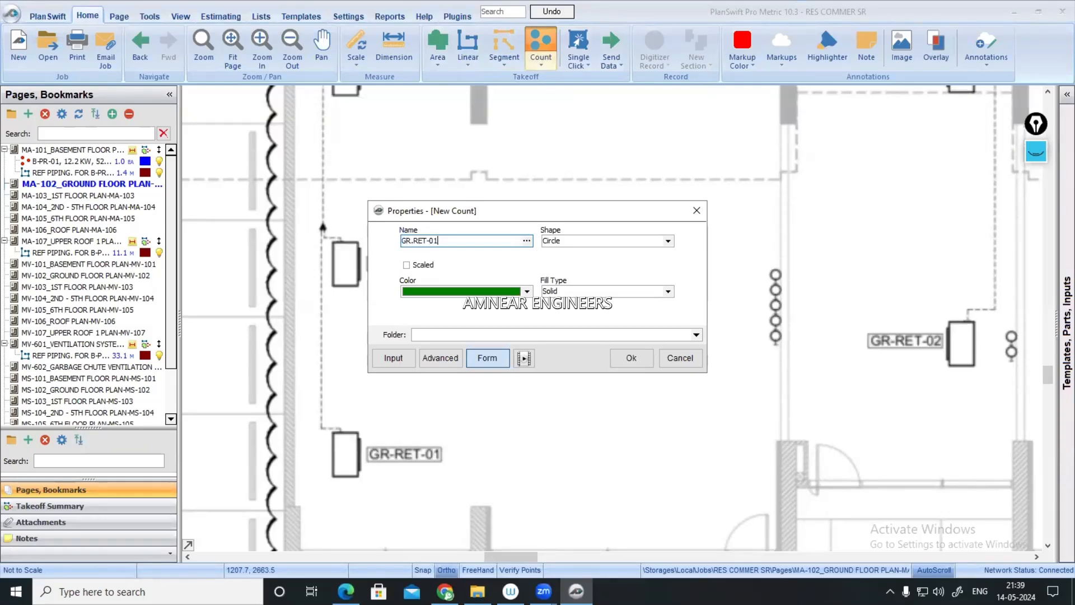
pyautogui.click(668, 242)
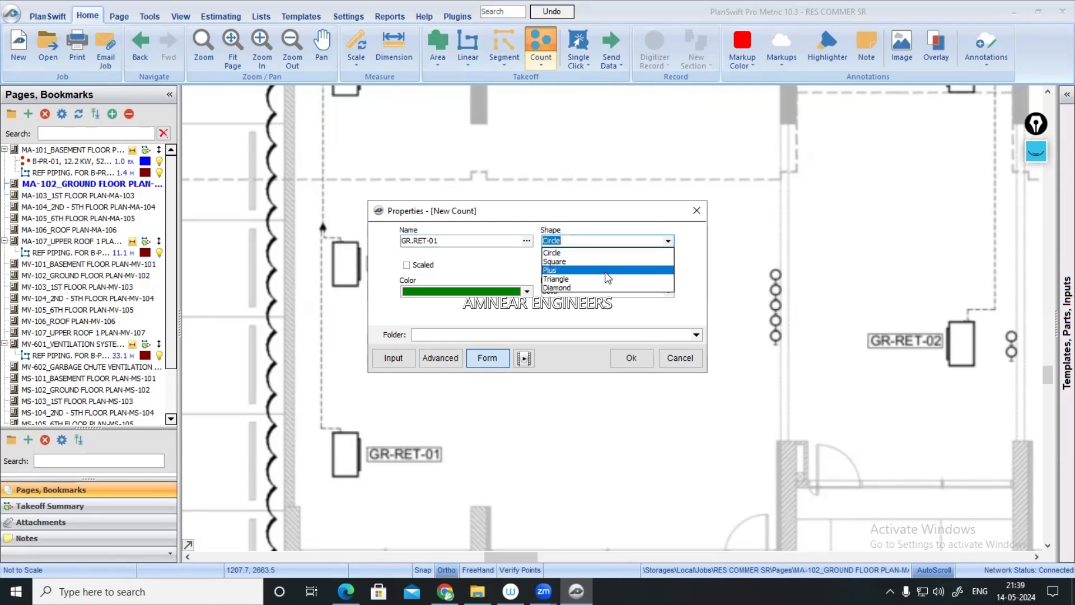
pyautogui.click(560, 251)
pyautogui.click(631, 358)
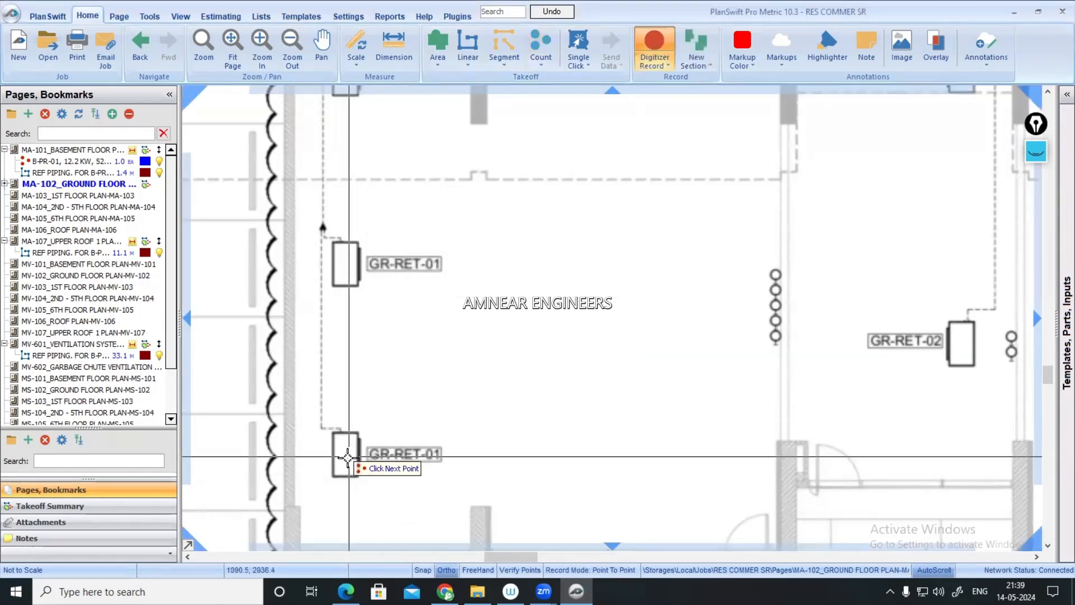
# - Count the five GR-RET-01 indoor units along the retail shop's outer wall on MA-102 and finish the count
pyautogui.click(345, 450)
pyautogui.click(346, 264)
pyautogui.scroll(-1, 455, 302)
pyautogui.moveTo(455, 301); pyautogui.dragTo(405, 530)
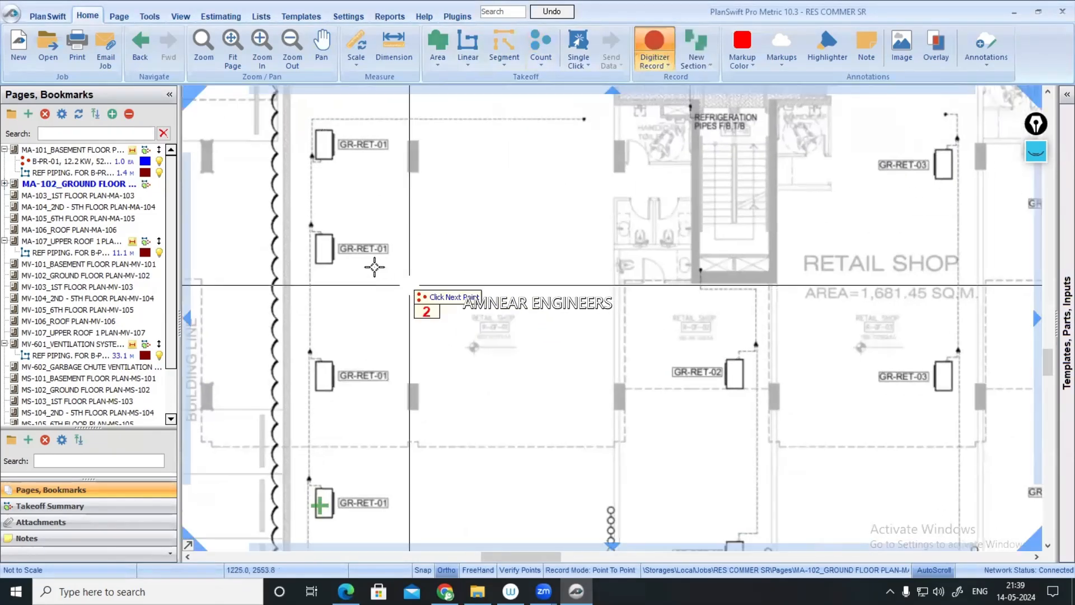
pyautogui.click(327, 247)
pyautogui.click(323, 142)
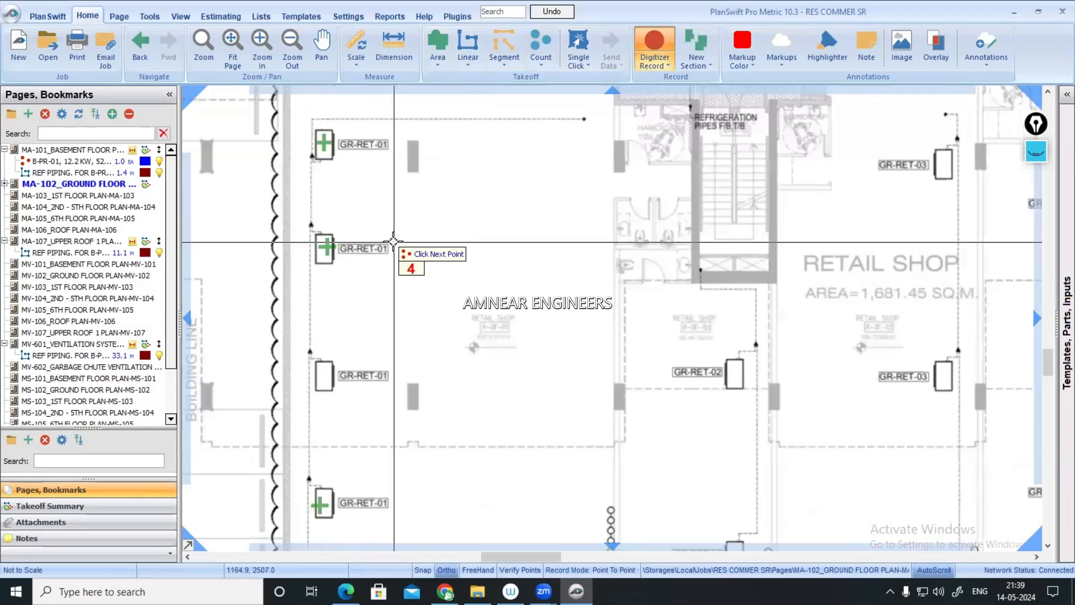
pyautogui.scroll(-1, 392, 243)
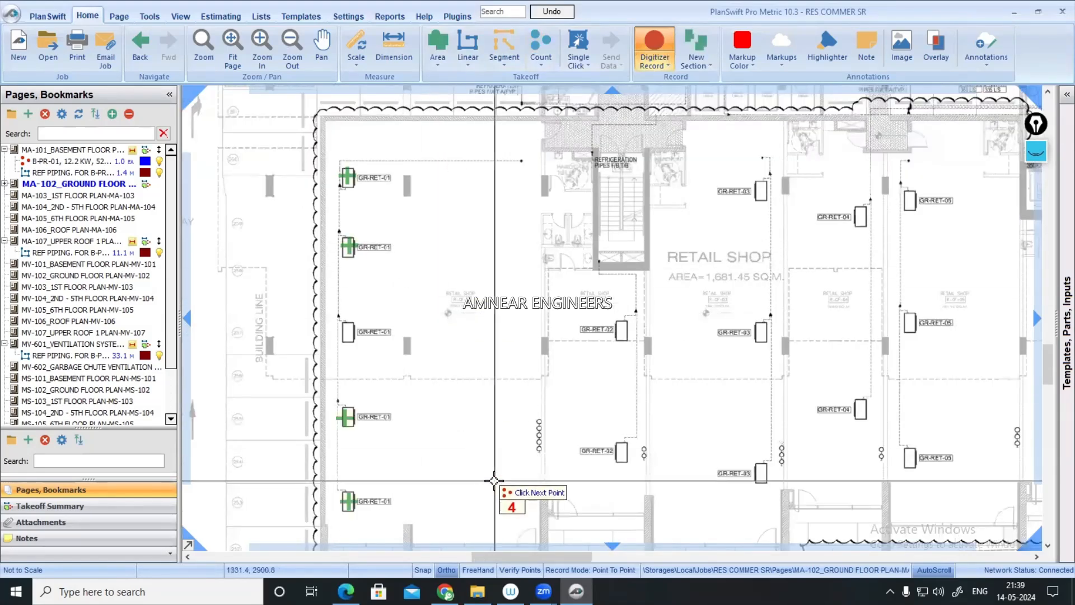
pyautogui.click(340, 333)
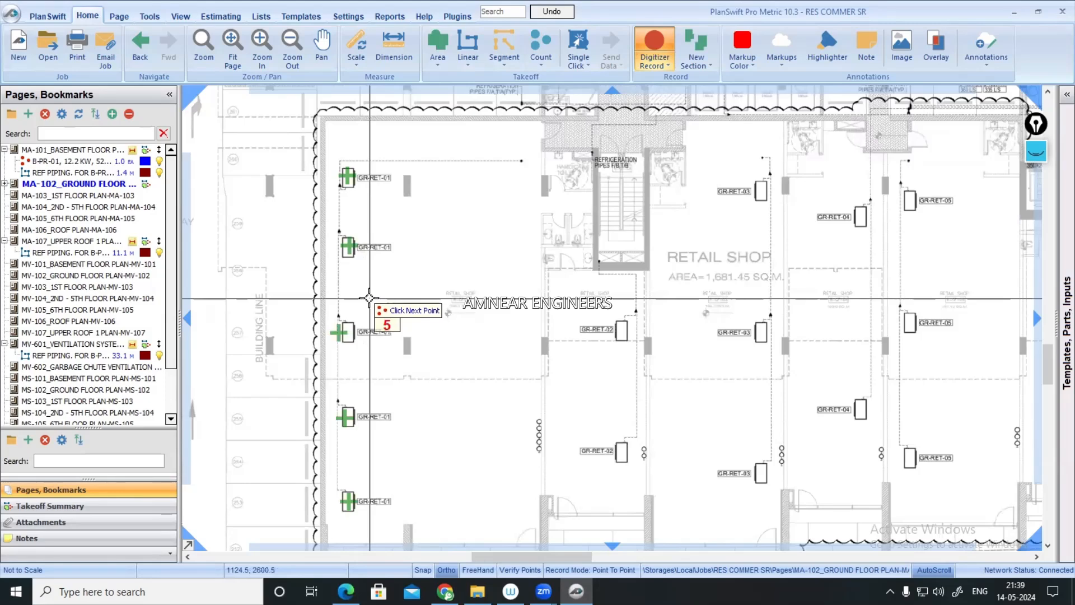
pyautogui.press('Escape')
# - Examine the refrigerant piping running beside the counted GR-RET-01 units on MA-102
pyautogui.scroll(-1, 400, 420)
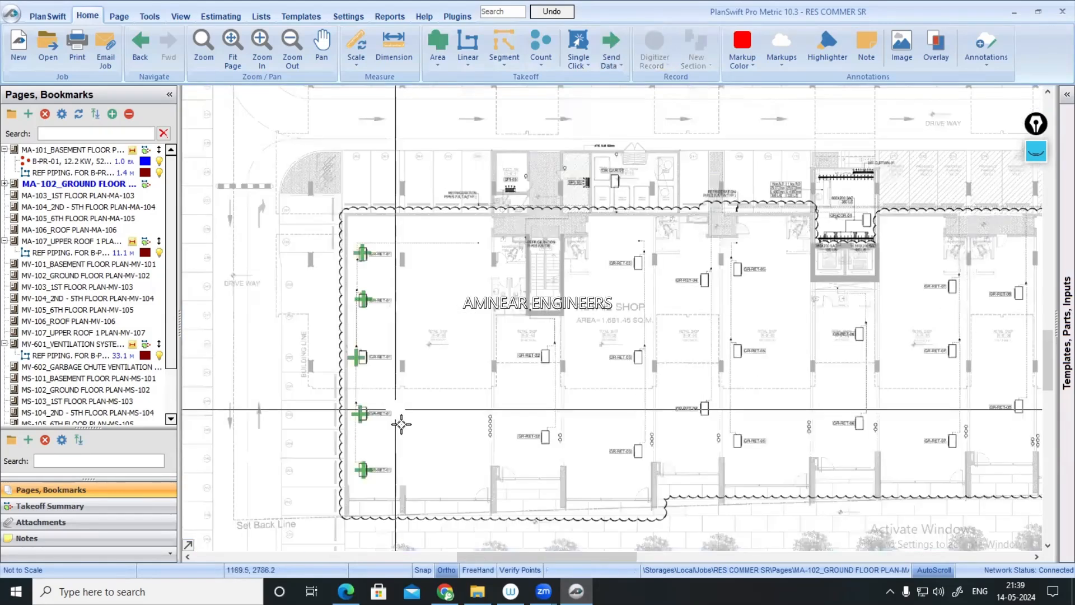
pyautogui.moveTo(360, 433); pyautogui.dragTo(411, 412)
pyautogui.scroll(3, 407, 400)
pyautogui.scroll(2, 402, 331)
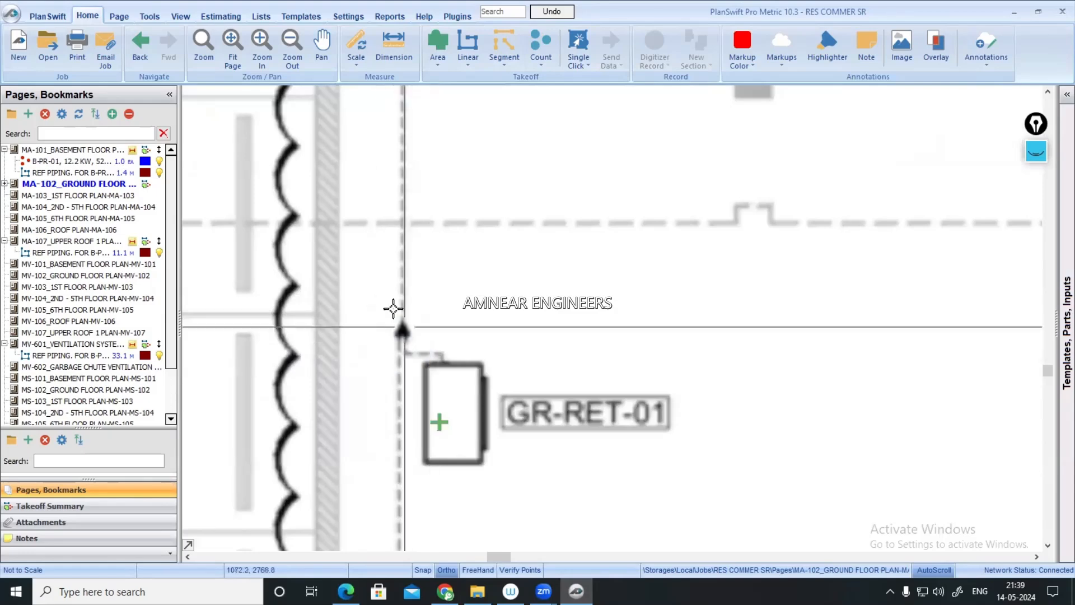
pyautogui.scroll(-3, 424, 285)
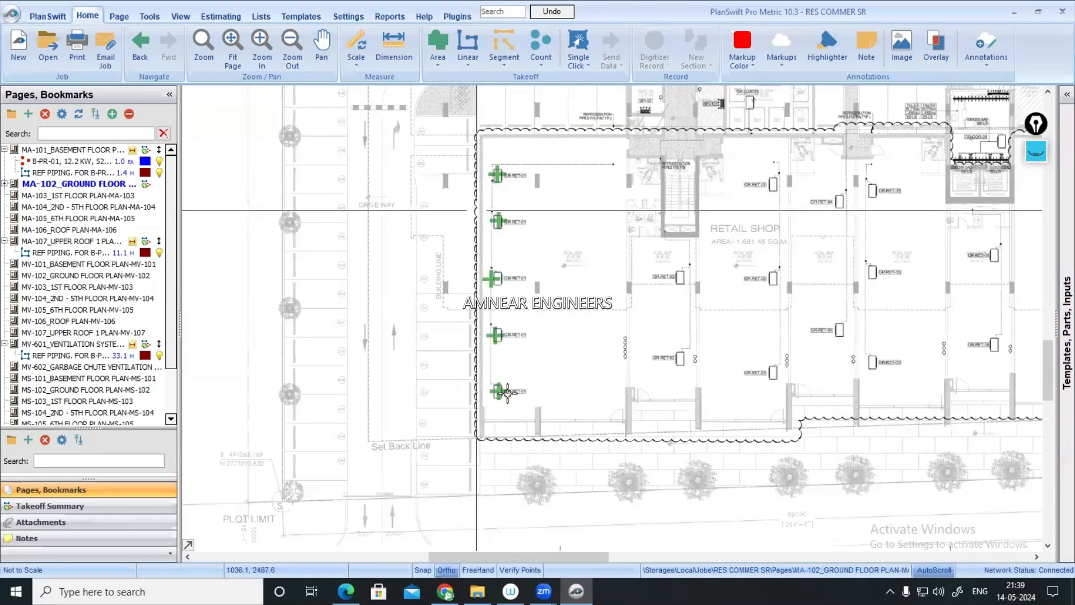
pyautogui.scroll(3, 508, 392)
pyautogui.scroll(-2, 493, 300)
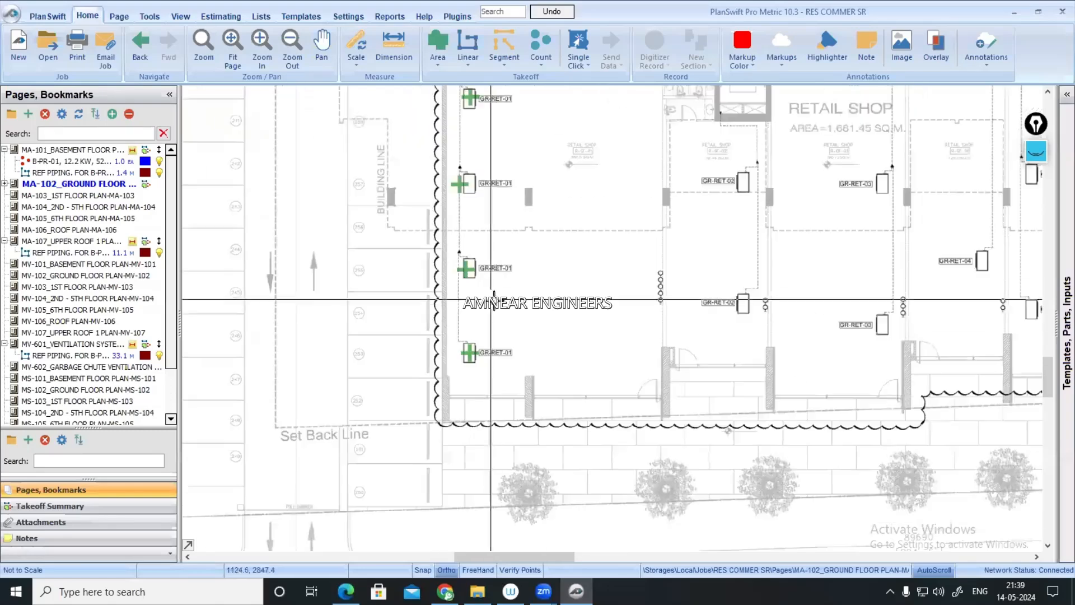
pyautogui.moveTo(491, 300); pyautogui.dragTo(537, 390)
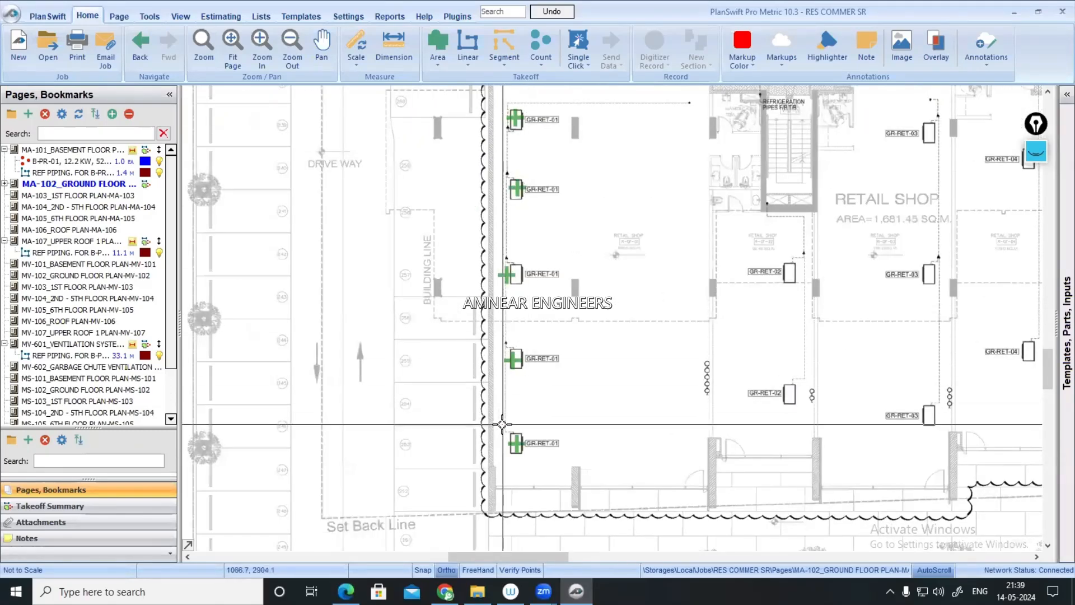
# - Search the MA-102 ground floor plan for a known dimension that can be used to scale the page
pyautogui.scroll(-2, 503, 425)
pyautogui.moveTo(503, 425); pyautogui.dragTo(647, 384)
pyautogui.scroll(4, 506, 376)
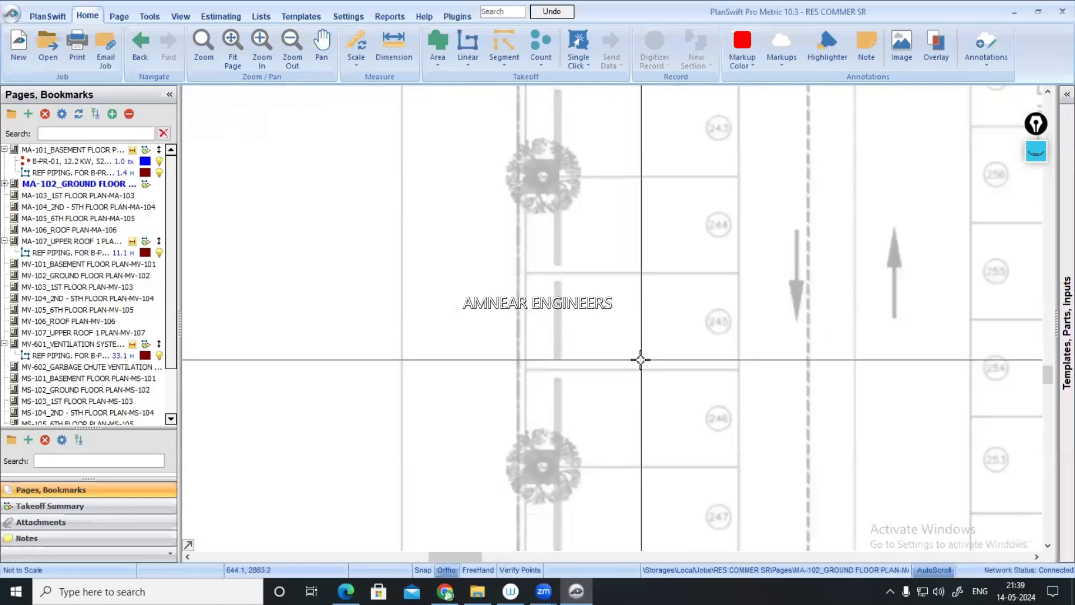
pyautogui.scroll(-2, 641, 360)
pyautogui.scroll(-2, 575, 341)
pyautogui.scroll(-6, 575, 341)
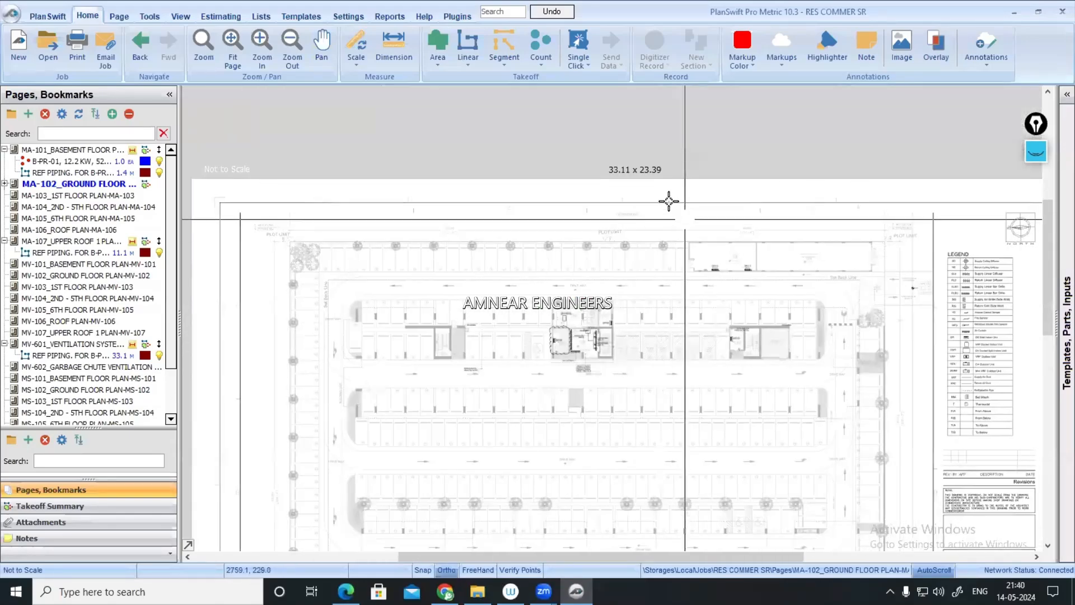
pyautogui.scroll(4, 669, 201)
pyautogui.scroll(-2, 561, 242)
pyautogui.moveTo(672, 308); pyautogui.dragTo(544, 256)
pyautogui.scroll(6, 763, 220)
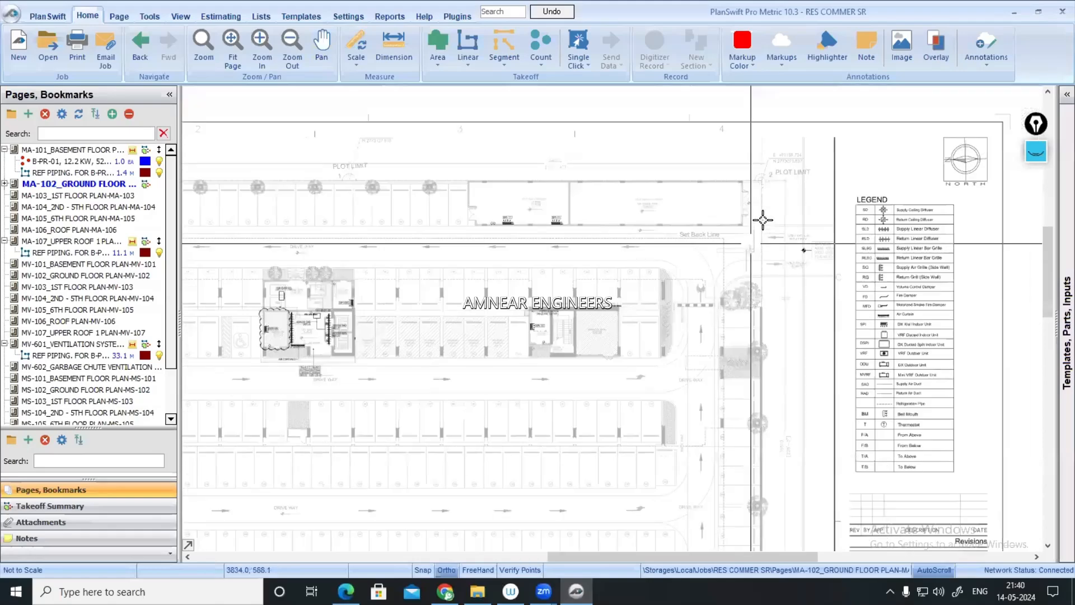
pyautogui.scroll(-2, 420, 168)
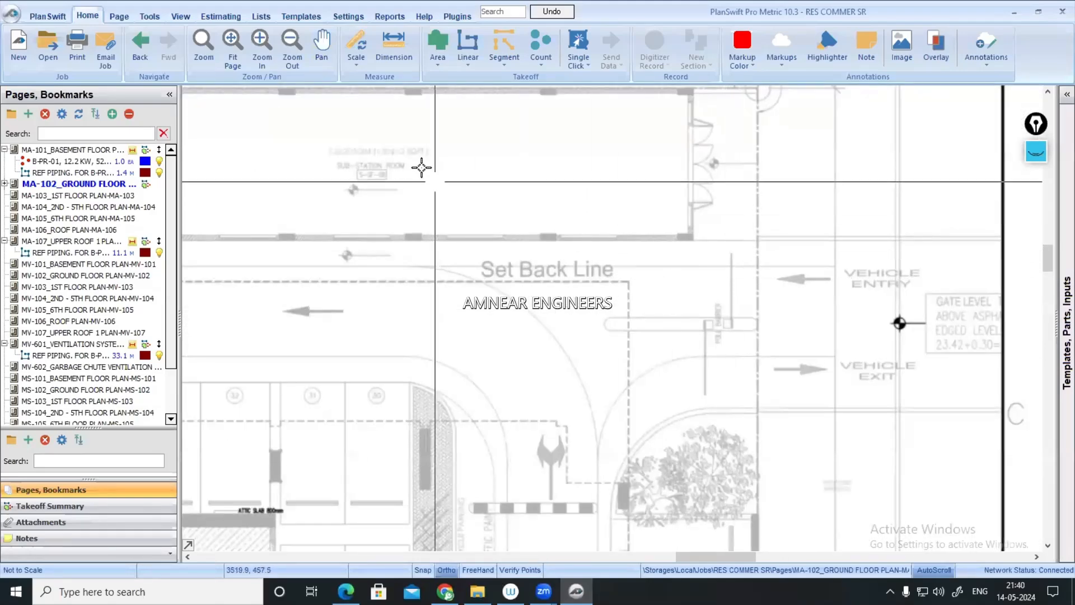
pyautogui.scroll(2, 581, 187)
pyautogui.scroll(-4, 572, 187)
pyautogui.scroll(2, 644, 308)
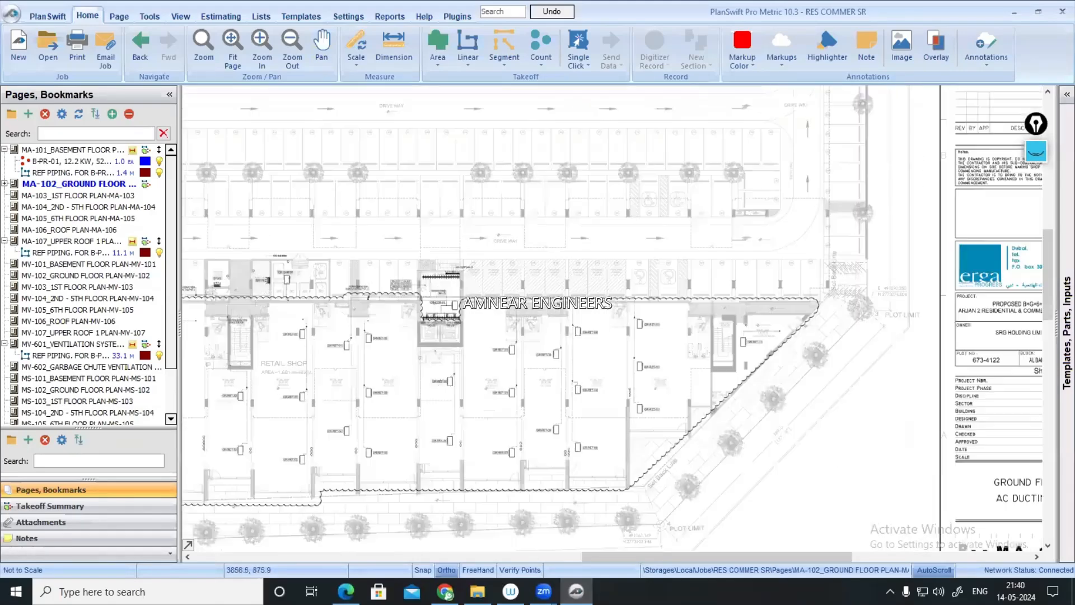
pyautogui.scroll(3, 554, 220)
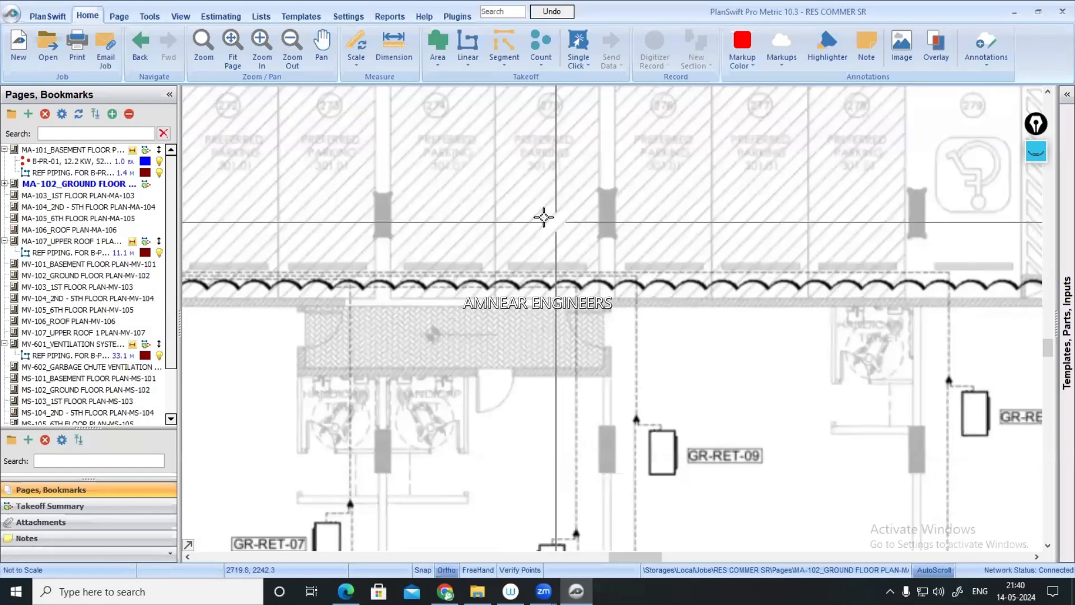
pyautogui.scroll(-3, 543, 216)
pyautogui.scroll(2, 339, 241)
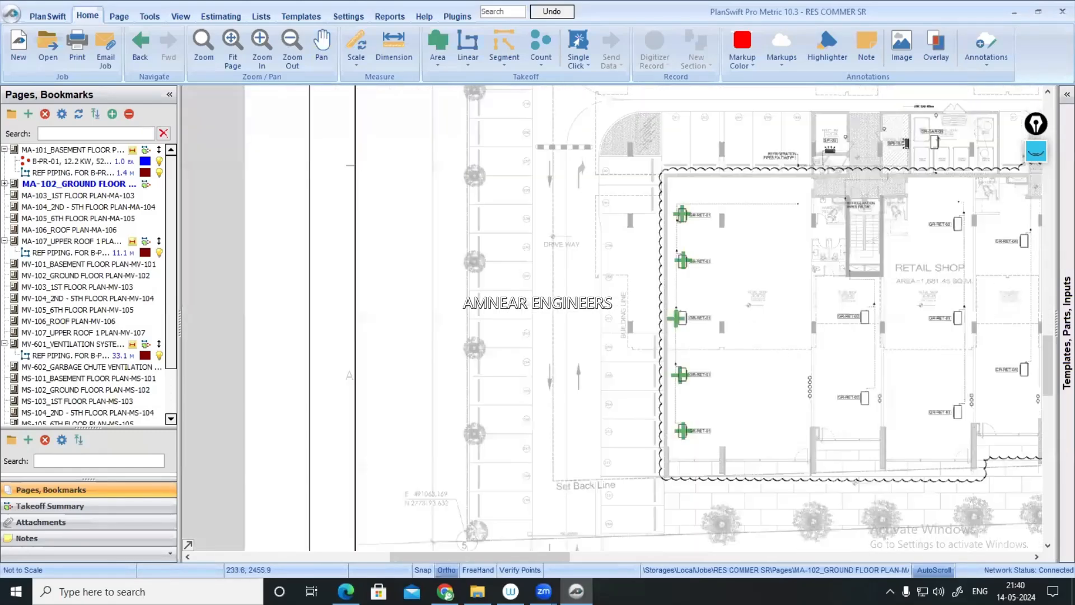
pyautogui.scroll(3, 388, 295)
pyautogui.scroll(-3, 569, 264)
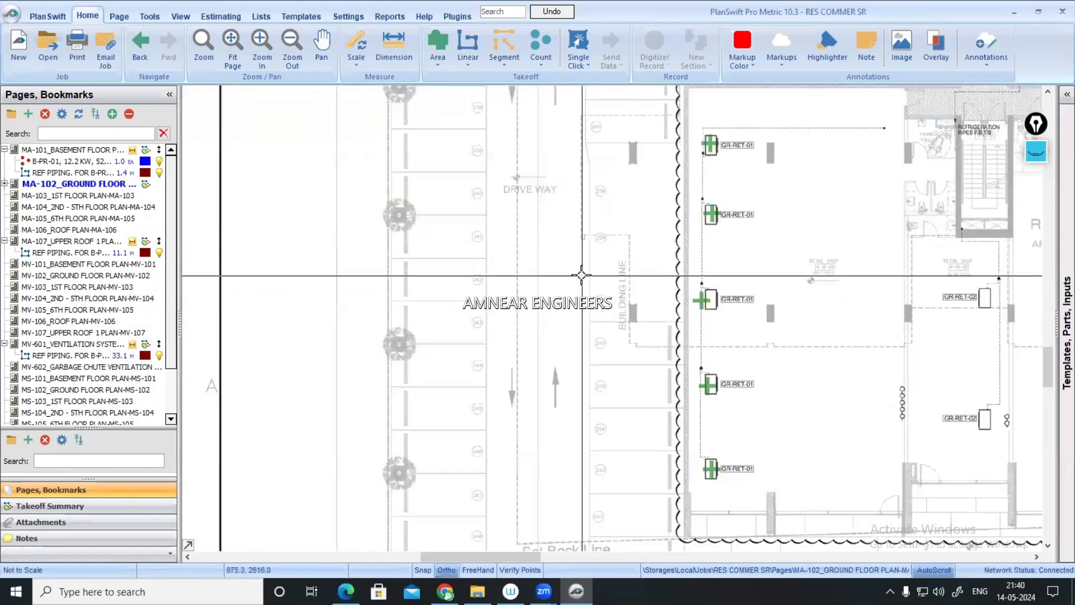
pyautogui.scroll(-2, 650, 372)
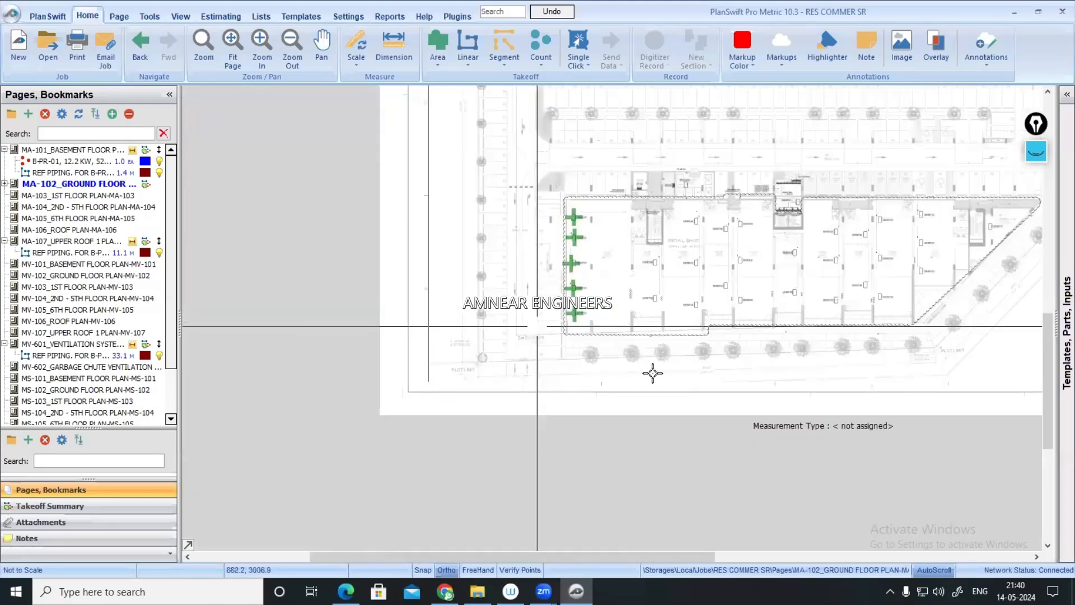
pyautogui.scroll(3, 650, 372)
pyautogui.moveTo(341, 240); pyautogui.dragTo(493, 268)
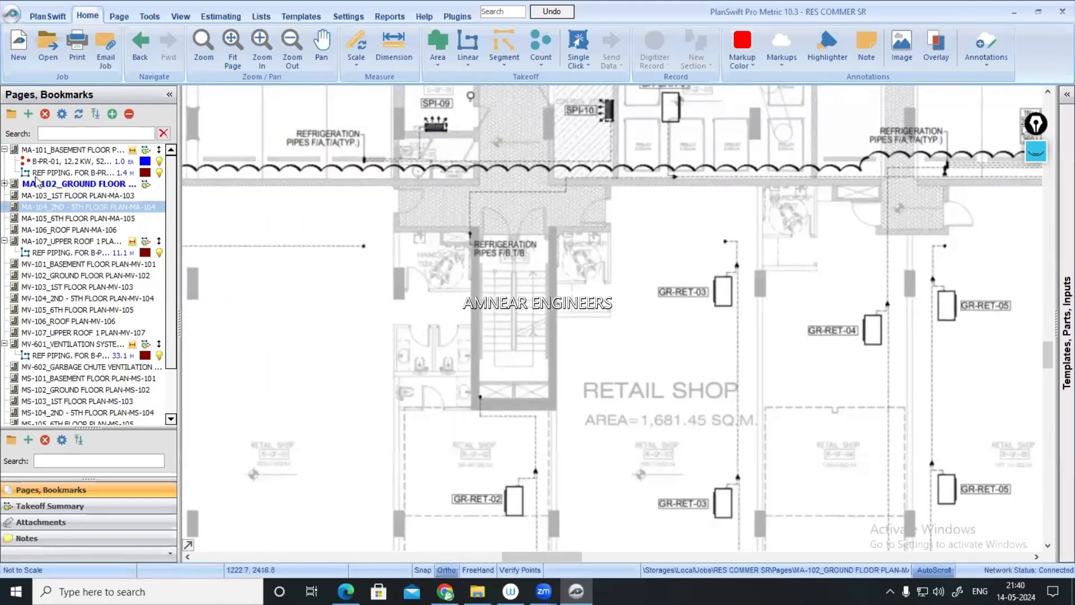
# - Open the MA-103 1st floor plan and locate the 4800 dimension between gridlines H and J
pyautogui.click(70, 150)
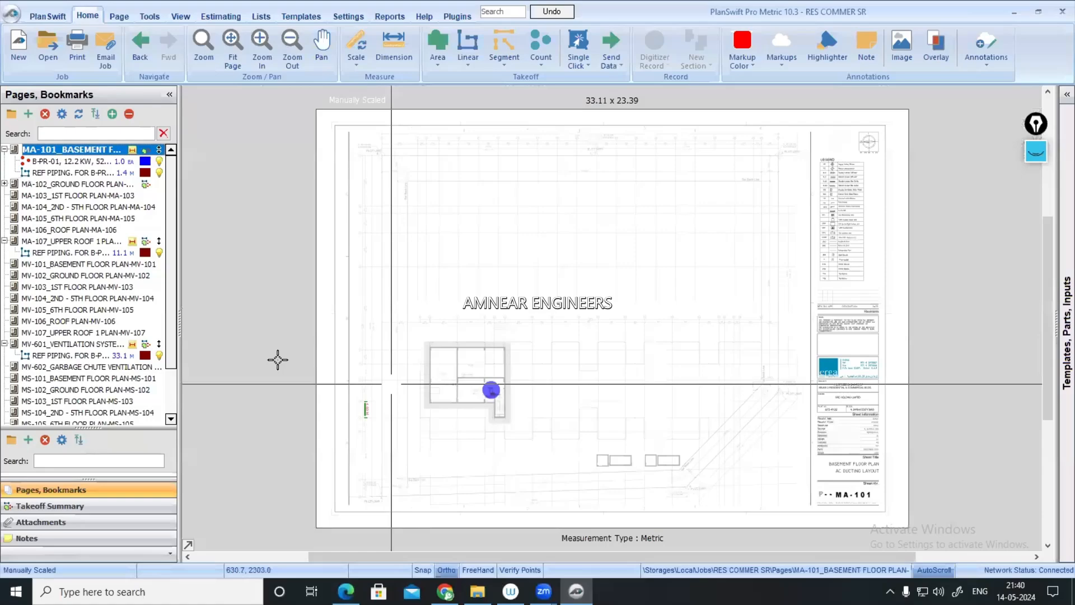
pyautogui.click(73, 184)
pyautogui.click(75, 196)
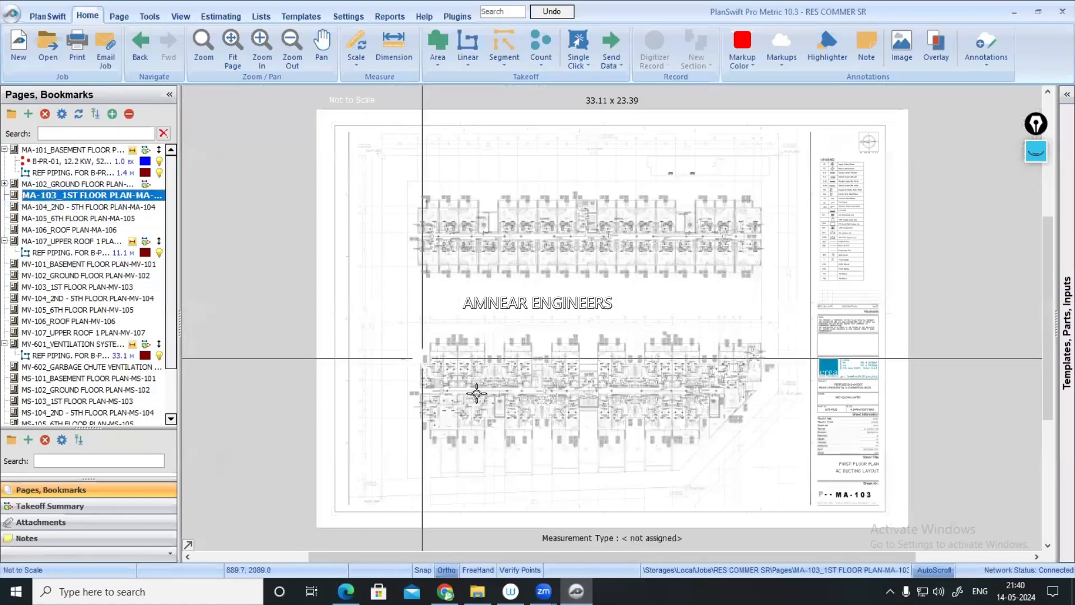
pyautogui.scroll(2, 504, 407)
pyautogui.scroll(-5, 507, 392)
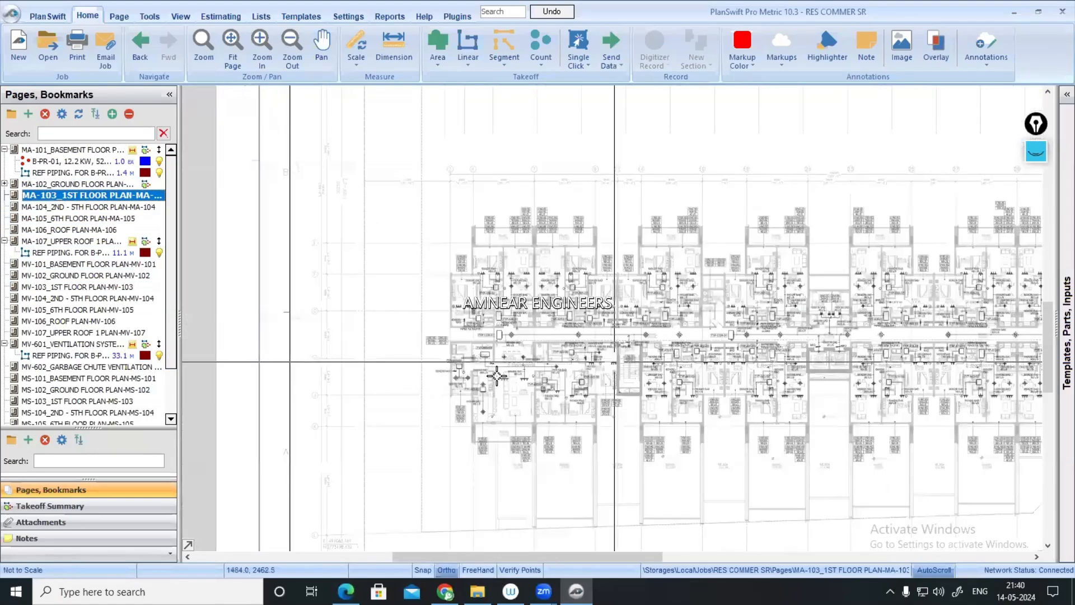
pyautogui.scroll(3, 333, 364)
pyautogui.scroll(5, 440, 169)
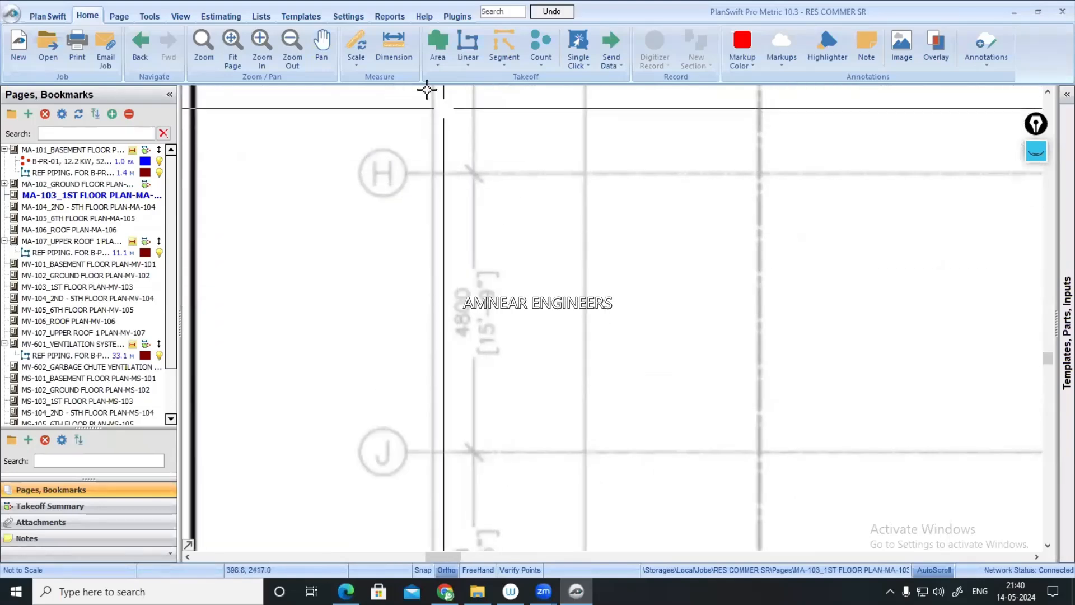
# - Scale MA-103 by setting the distance between gridlines H and J to 4.8 m, with an automatic dimension line
pyautogui.click(356, 46)
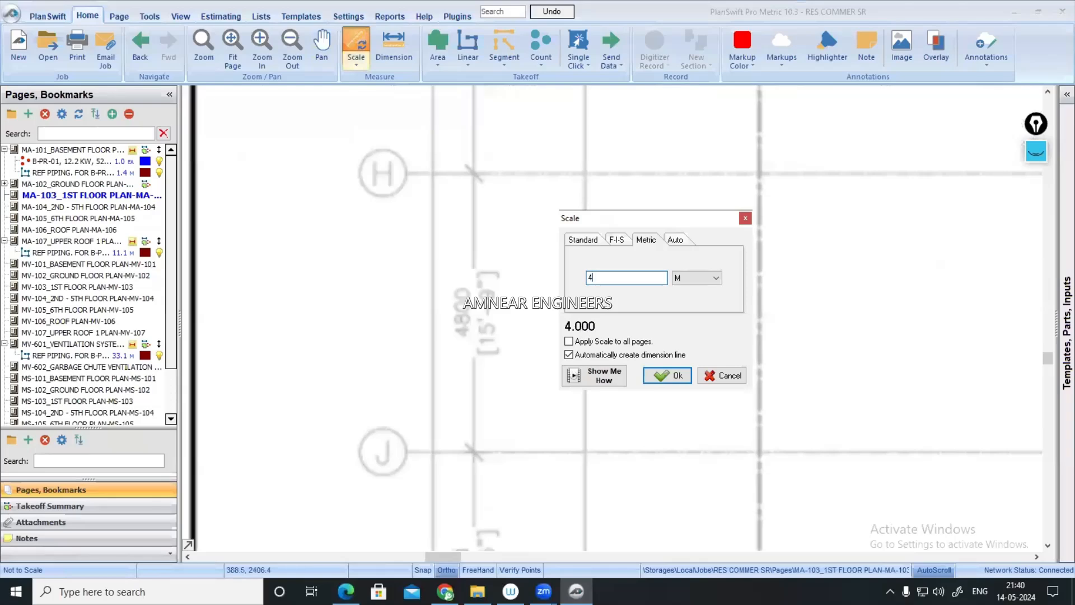
pyautogui.click(666, 375)
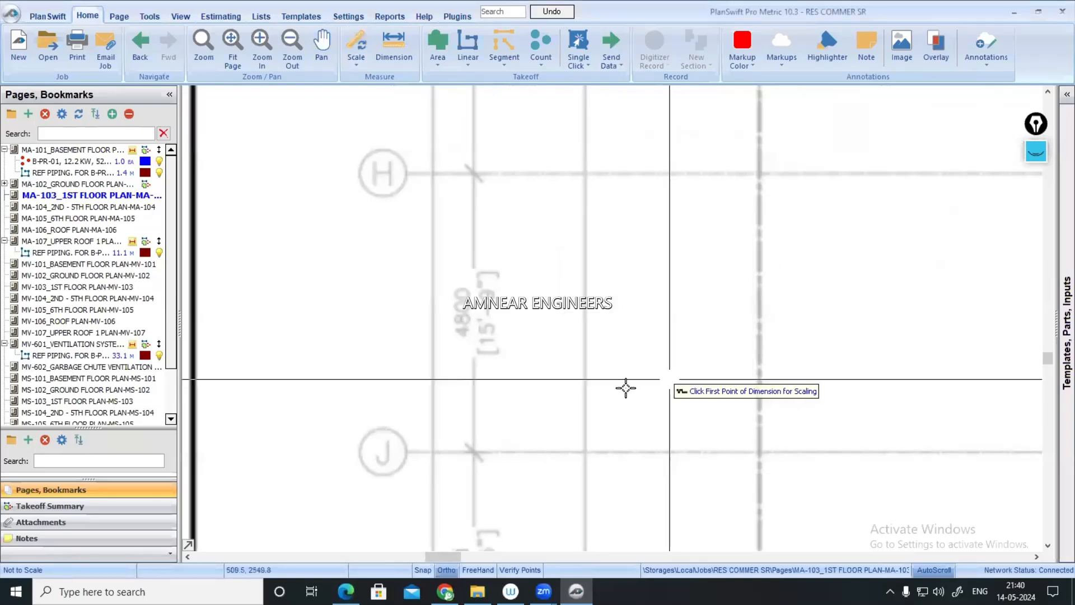
pyautogui.scroll(3, 442, 171)
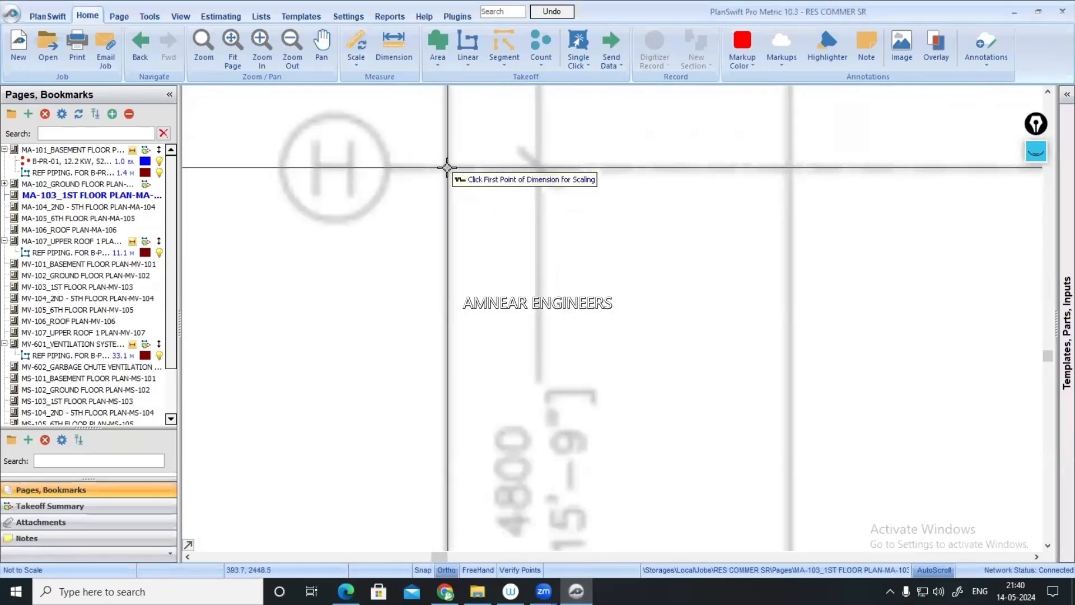
pyautogui.click(447, 169)
pyautogui.scroll(-2, 454, 252)
pyautogui.scroll(1, 427, 341)
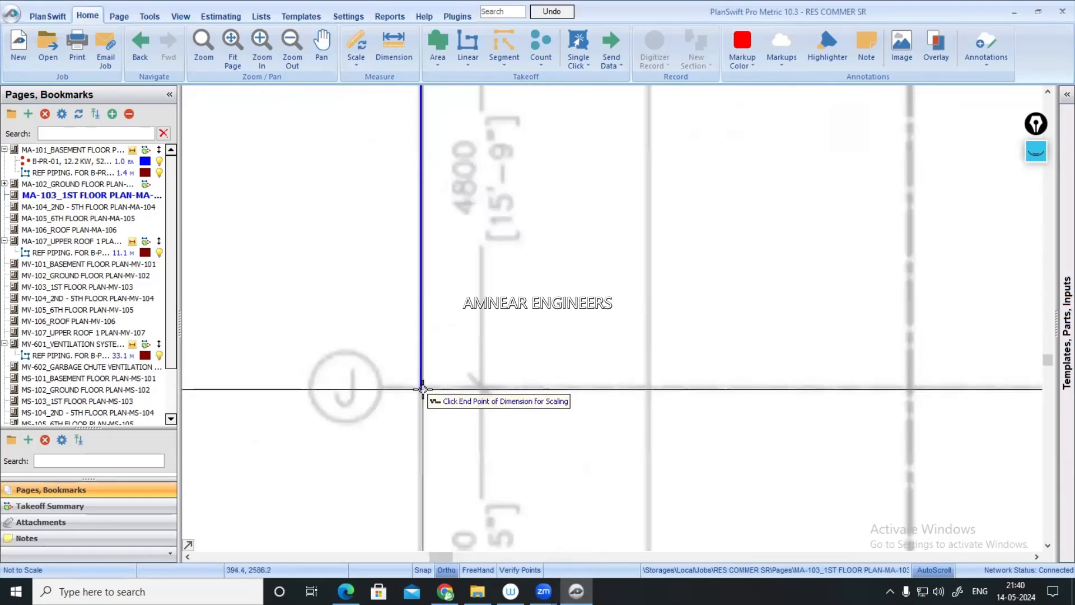
pyautogui.click(422, 389)
# - Dimension the inner width of the staircase between units TYP-A03-05 and TYP-A02-01 on MA-103
pyautogui.scroll(-3, 428, 364)
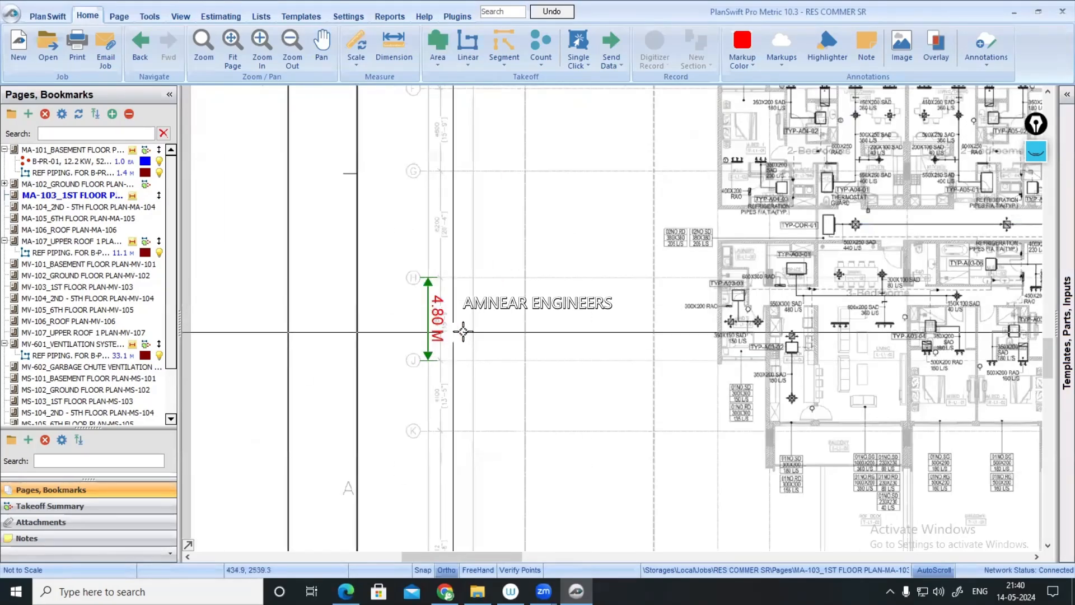
pyautogui.moveTo(661, 356); pyautogui.dragTo(231, 293)
pyautogui.scroll(2, 674, 239)
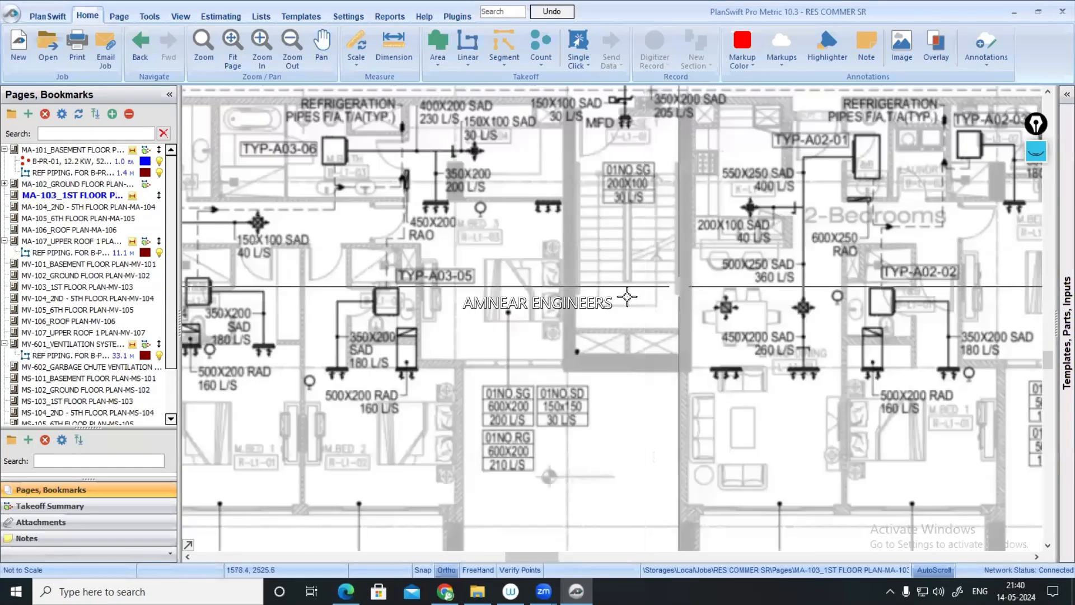
pyautogui.scroll(4, 661, 308)
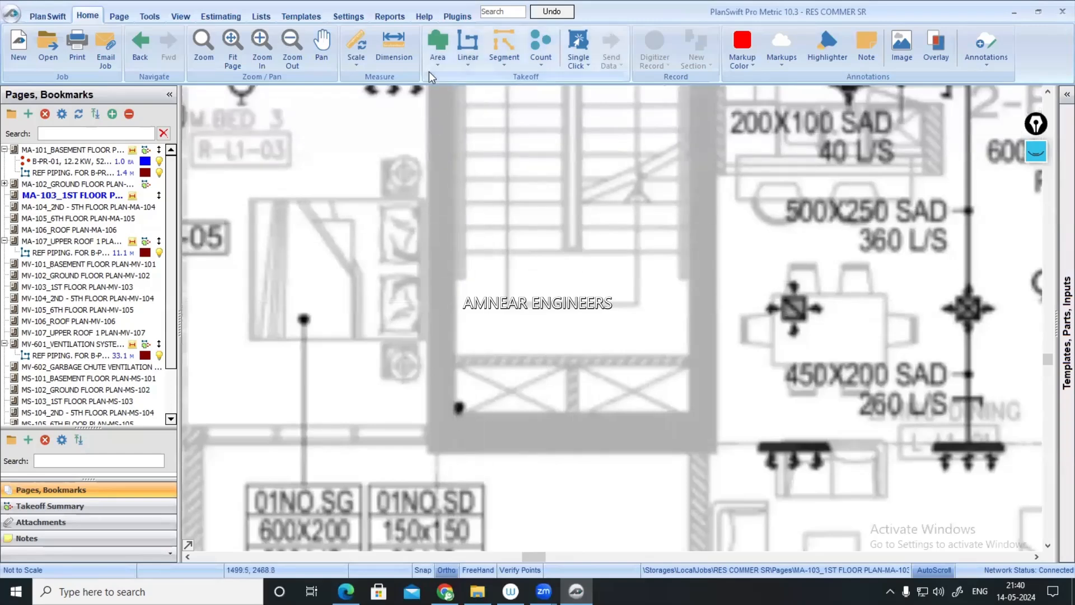
pyautogui.click(405, 60)
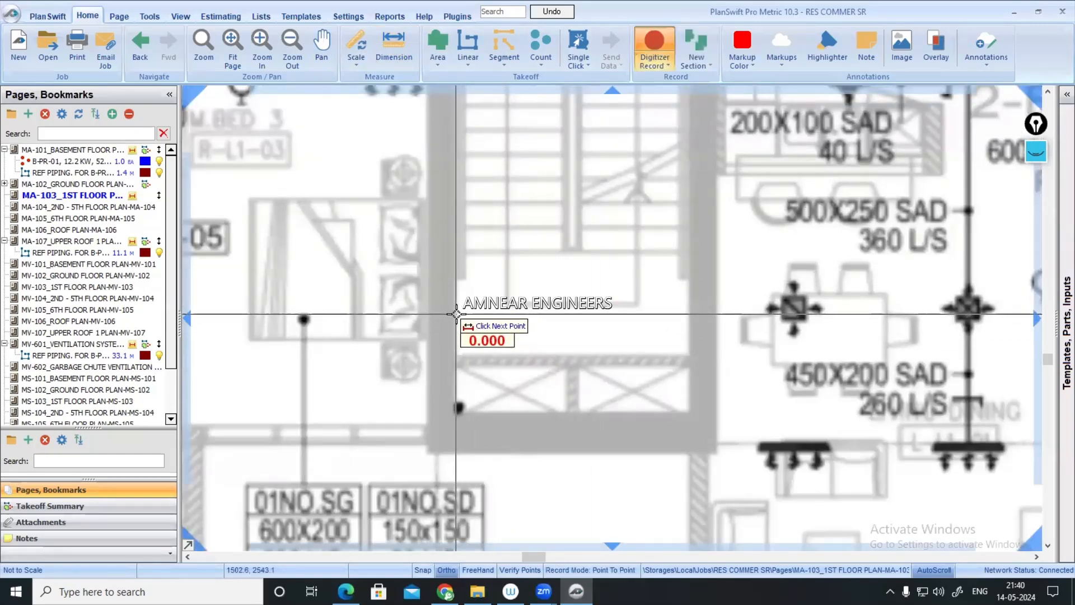
pyautogui.click(455, 315)
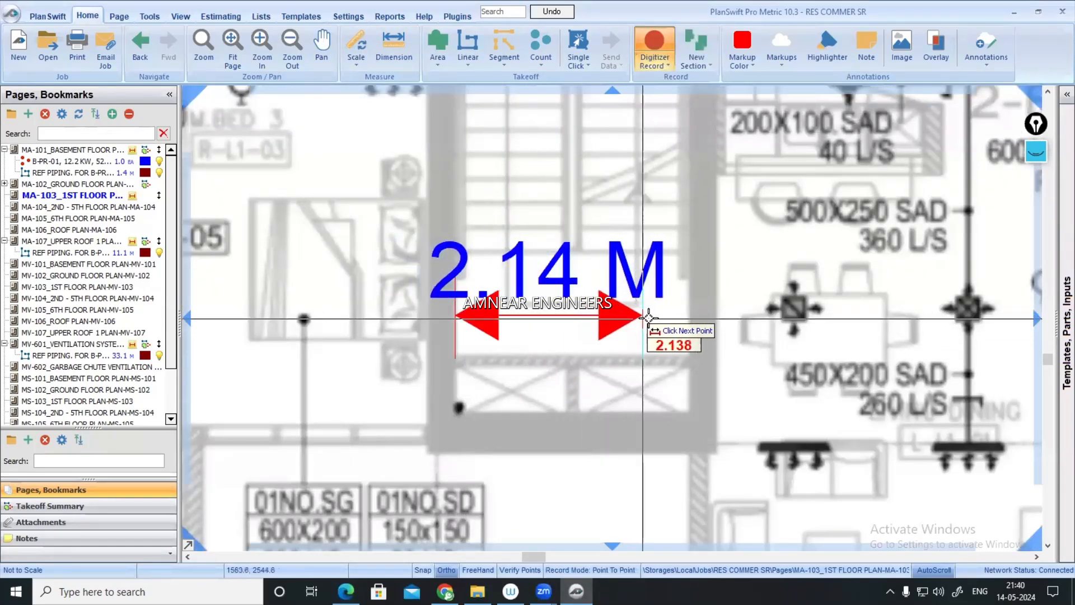
pyautogui.click(692, 317)
pyautogui.press('Escape')
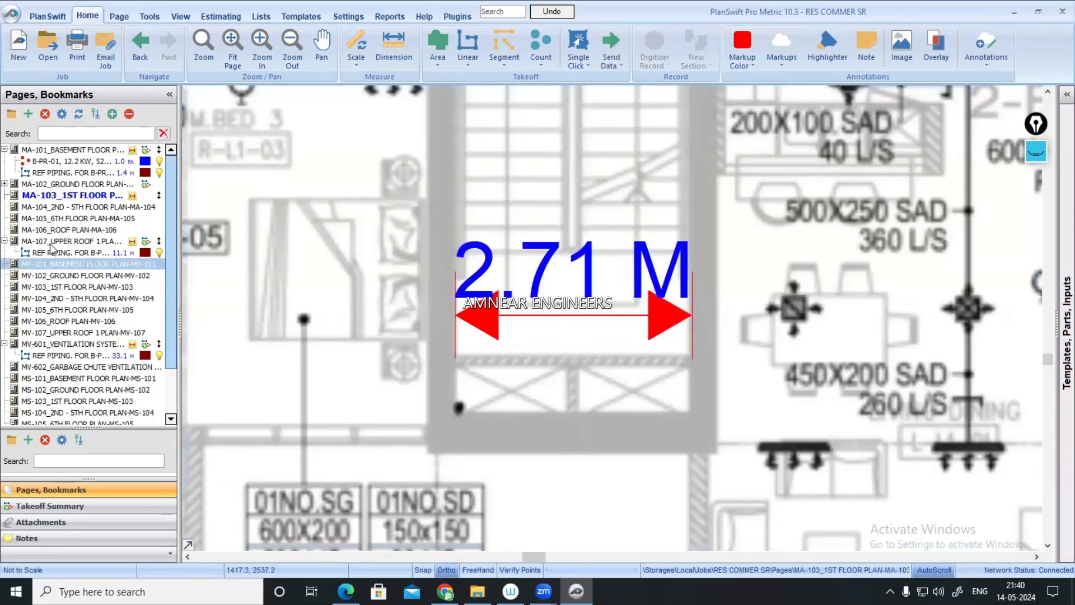
# - Scale the MA-102 ground floor plan by setting the inner width of the staircase to 2.7 m, with an automatic dimension line
pyautogui.click(4, 184)
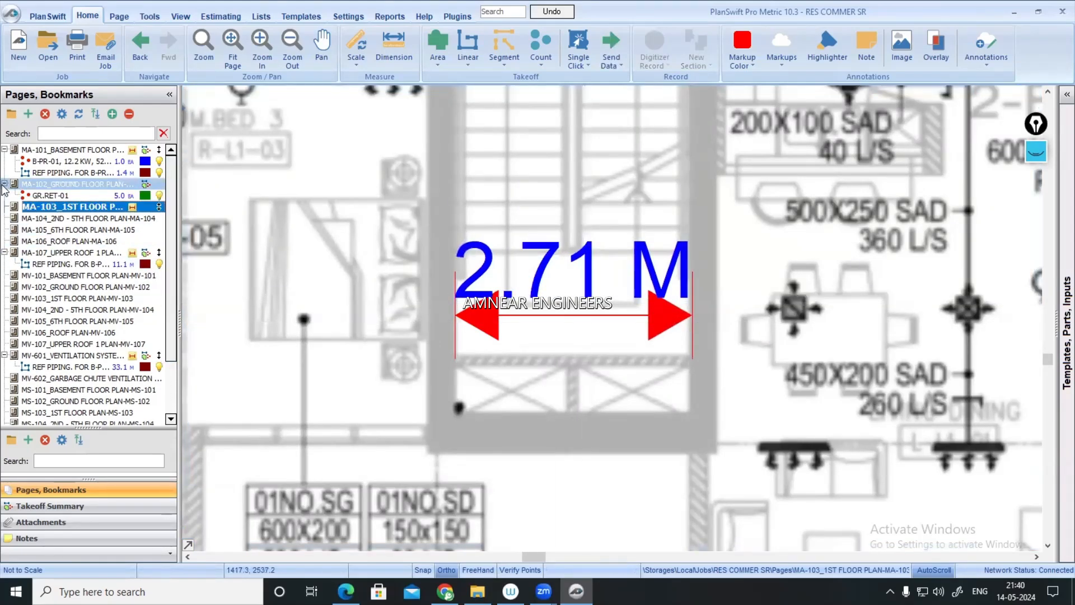
pyautogui.click(62, 188)
pyautogui.scroll(8, 508, 414)
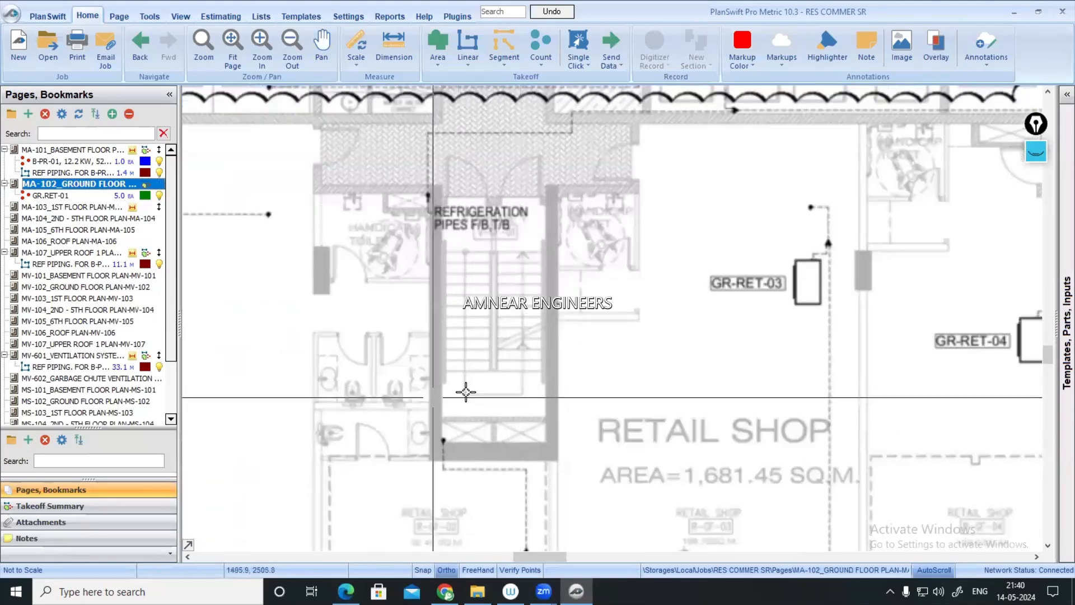
pyautogui.click(348, 64)
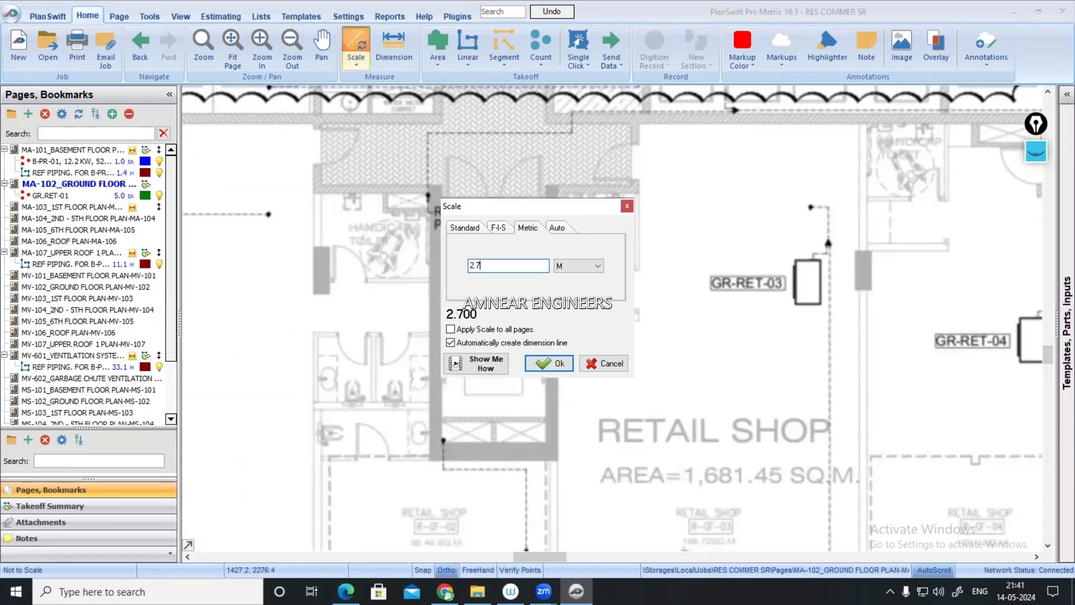
pyautogui.click(560, 363)
pyautogui.scroll(3, 444, 355)
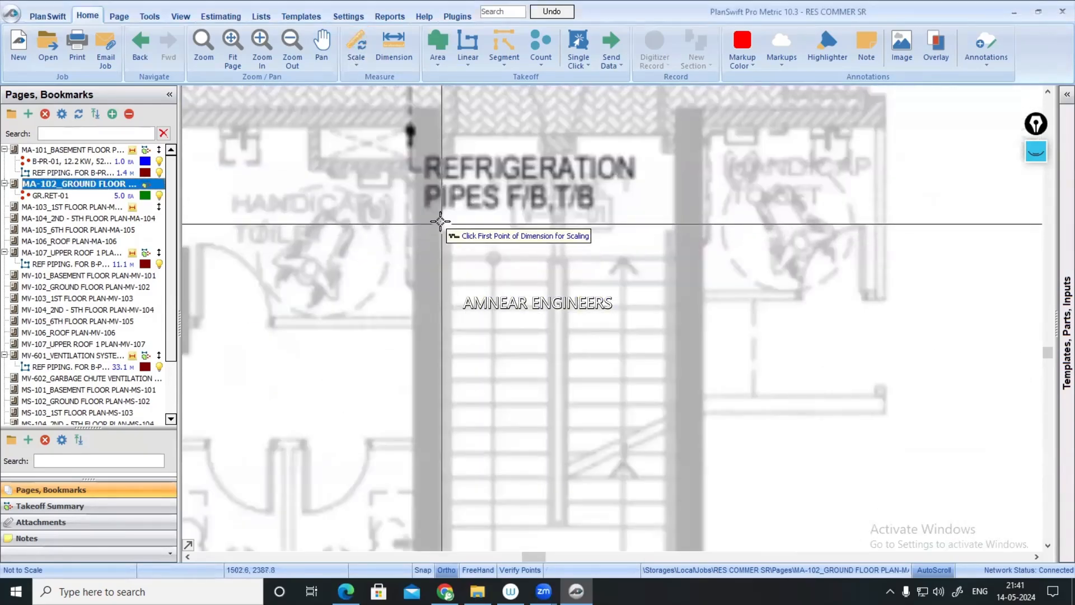
pyautogui.click(439, 221)
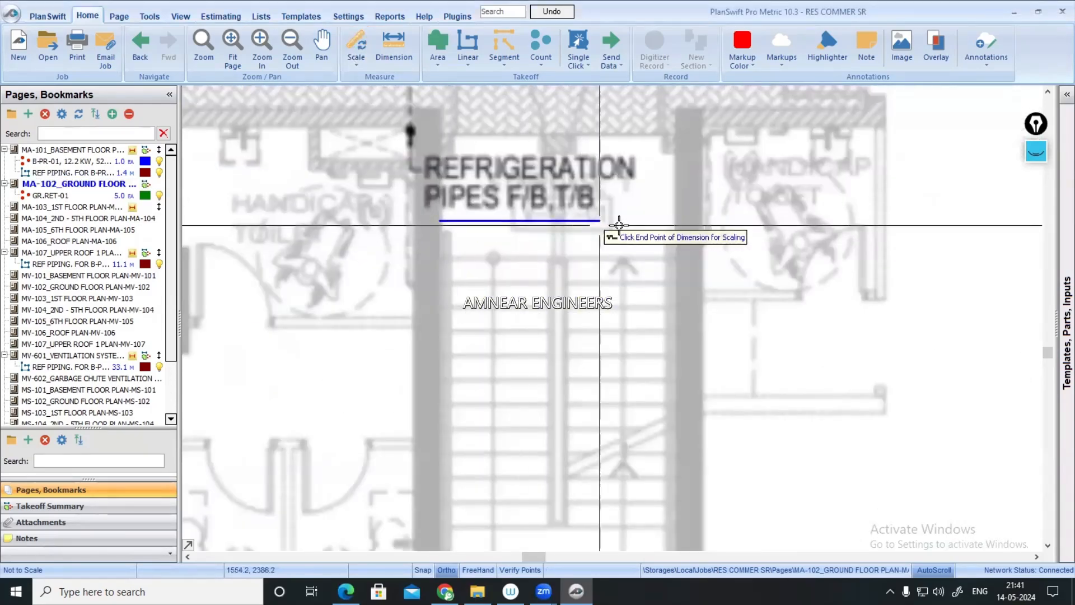
pyautogui.click(675, 220)
# - Create a solid linear takeoff on MA-102 named REF PIPING. GR RET 01 for the refrigeration pipes of the GR-RET-01 units
pyautogui.scroll(-3, 644, 224)
pyautogui.scroll(1, 629, 241)
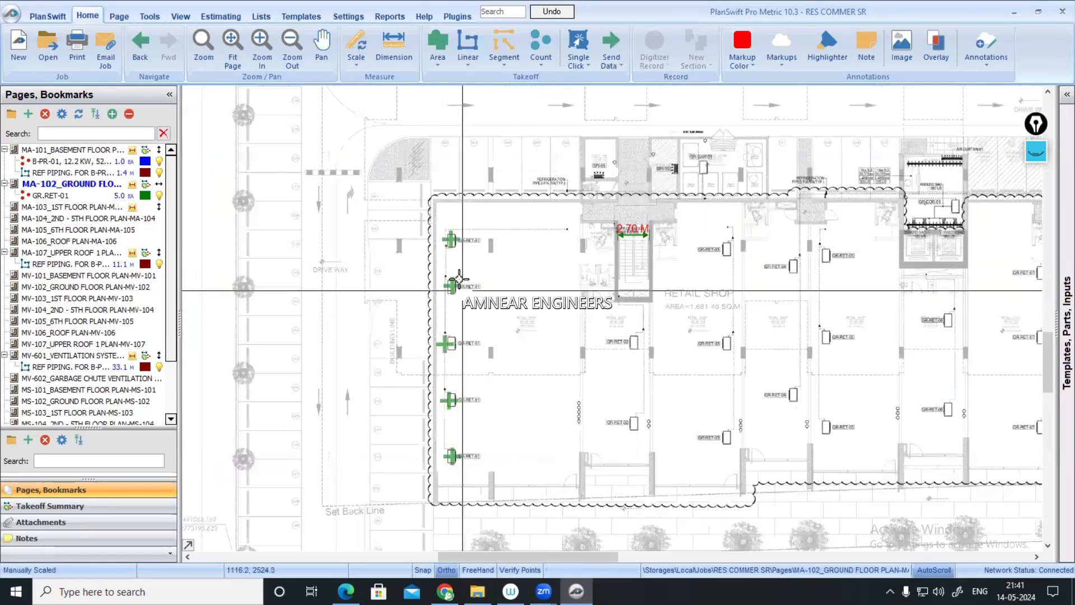
pyautogui.scroll(6, 450, 442)
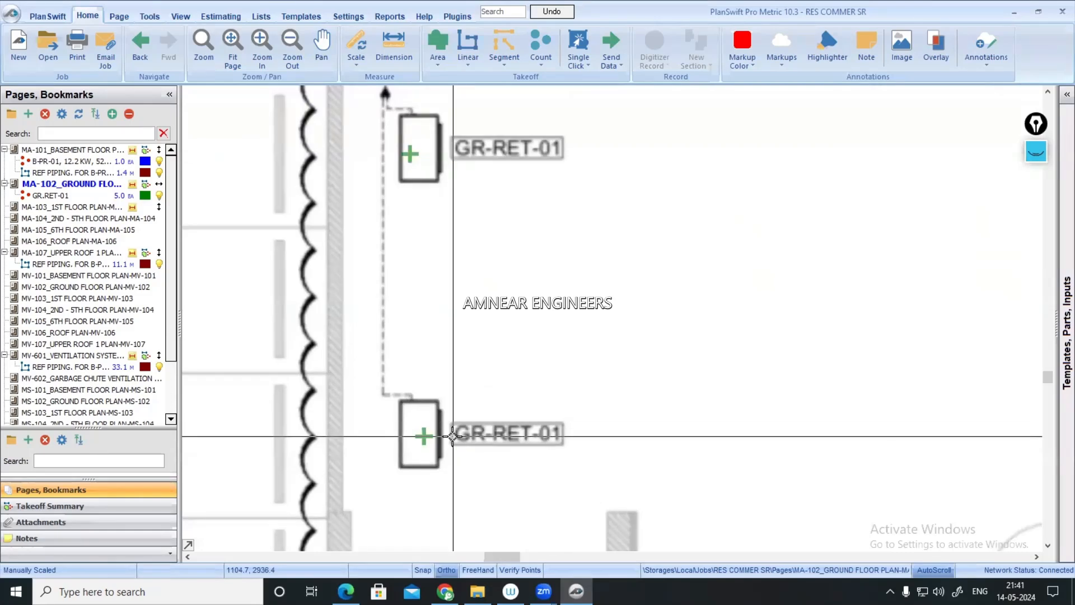
pyautogui.scroll(-2, 453, 436)
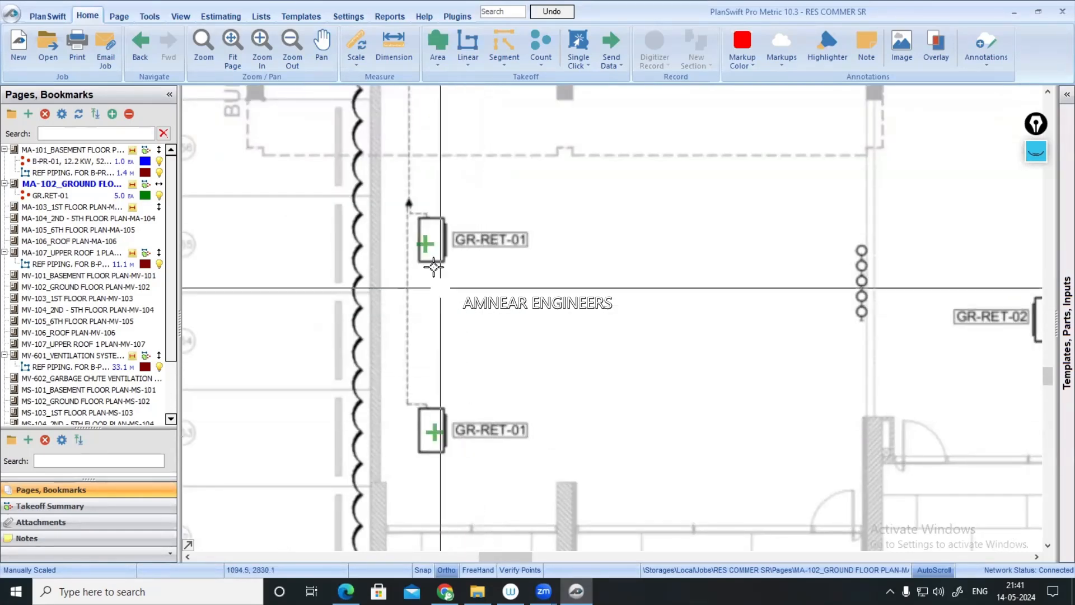
pyautogui.scroll(-2, 453, 267)
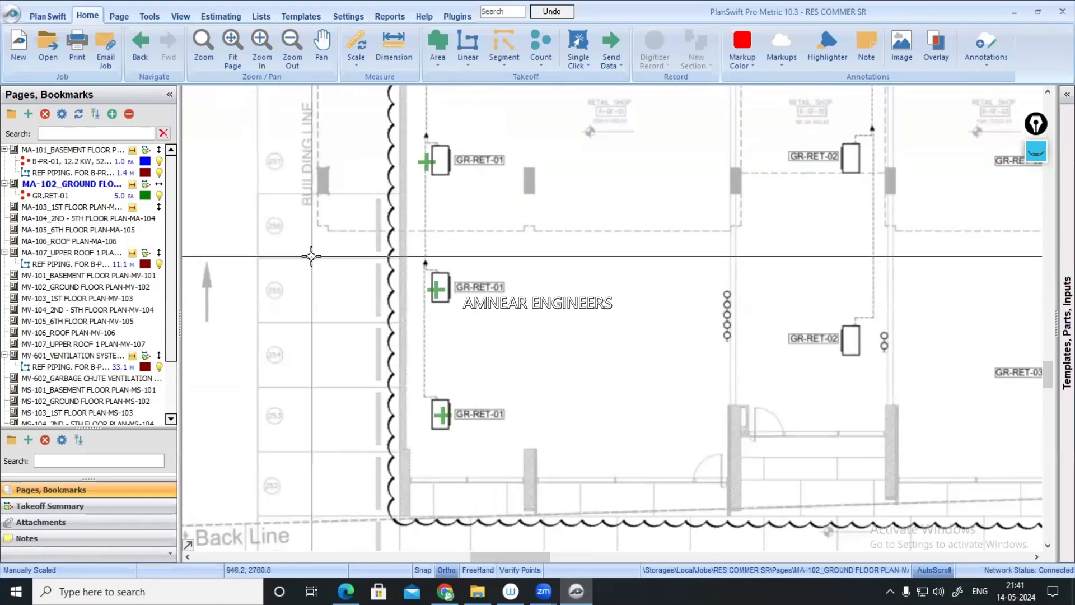
pyautogui.click(480, 44)
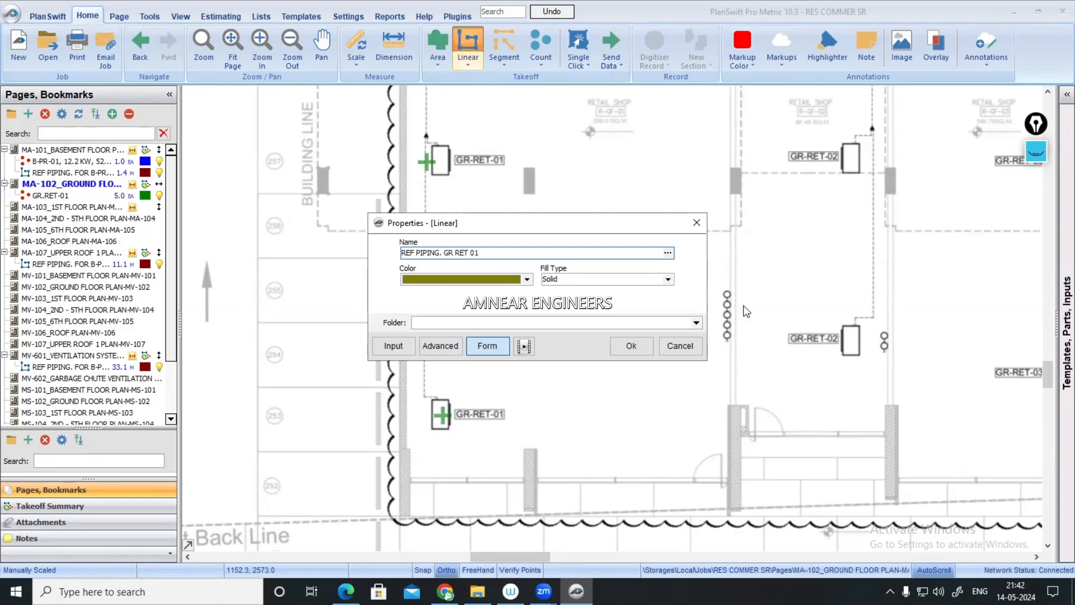
pyautogui.click(626, 346)
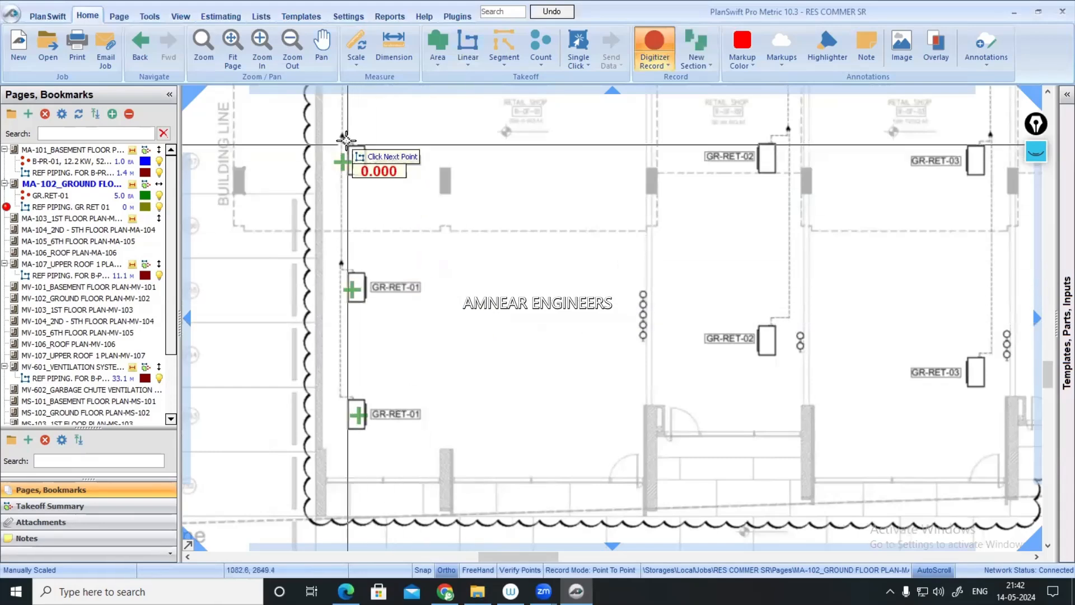
# - Trace the main refrigeration pipe from the lowest GR-RET-01 unit up along the wall and across to its end point before the staircase
pyautogui.scroll(4, 355, 406)
pyautogui.click(345, 373)
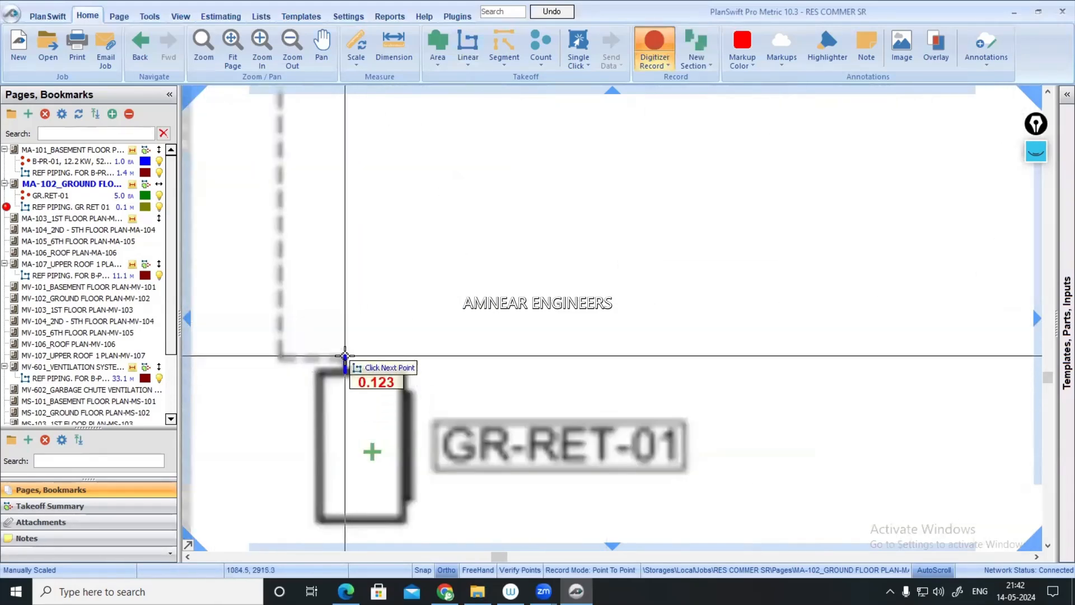
pyautogui.scroll(-4, 278, 252)
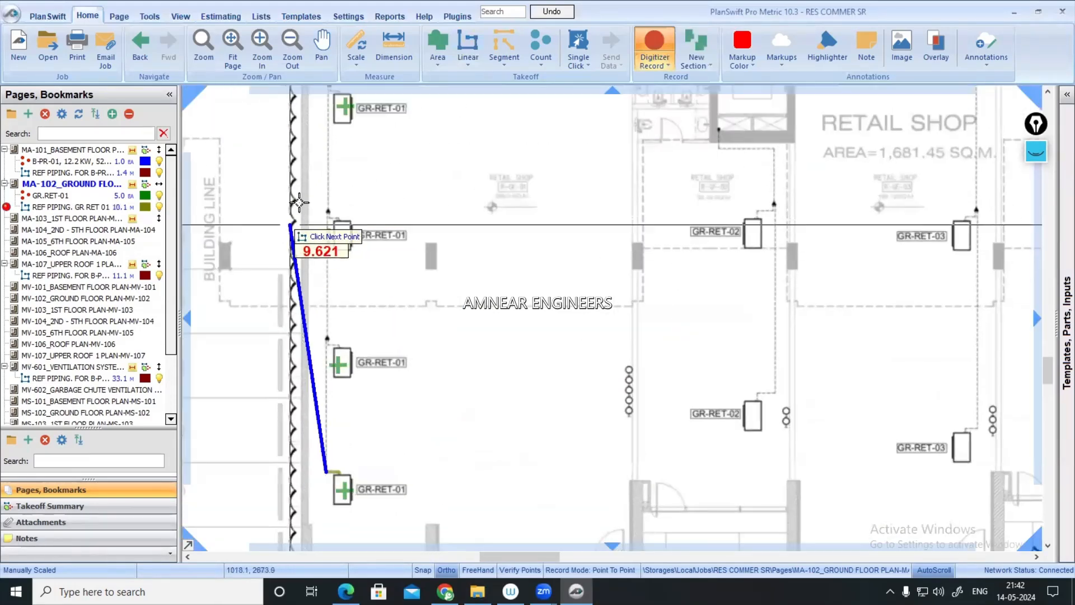
pyautogui.moveTo(323, 163); pyautogui.dragTo(334, 307)
pyautogui.scroll(1, 331, 148)
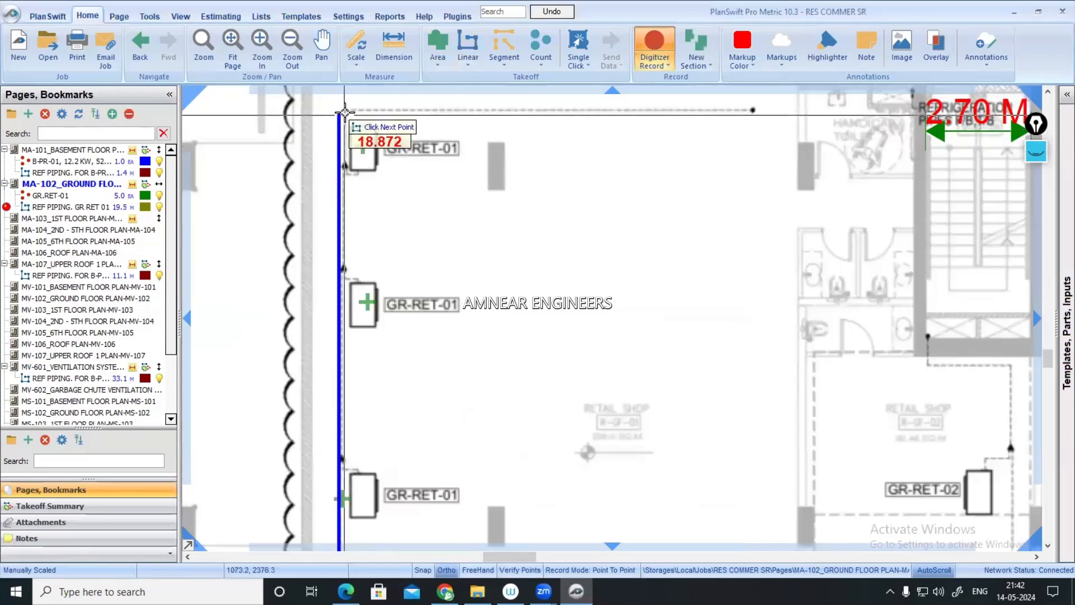
pyautogui.click(345, 111)
pyautogui.moveTo(643, 137)
pyautogui.mouseDown()
pyautogui.moveTo(378, 271)
pyautogui.moveTo(334, 396)
pyautogui.mouseUp()
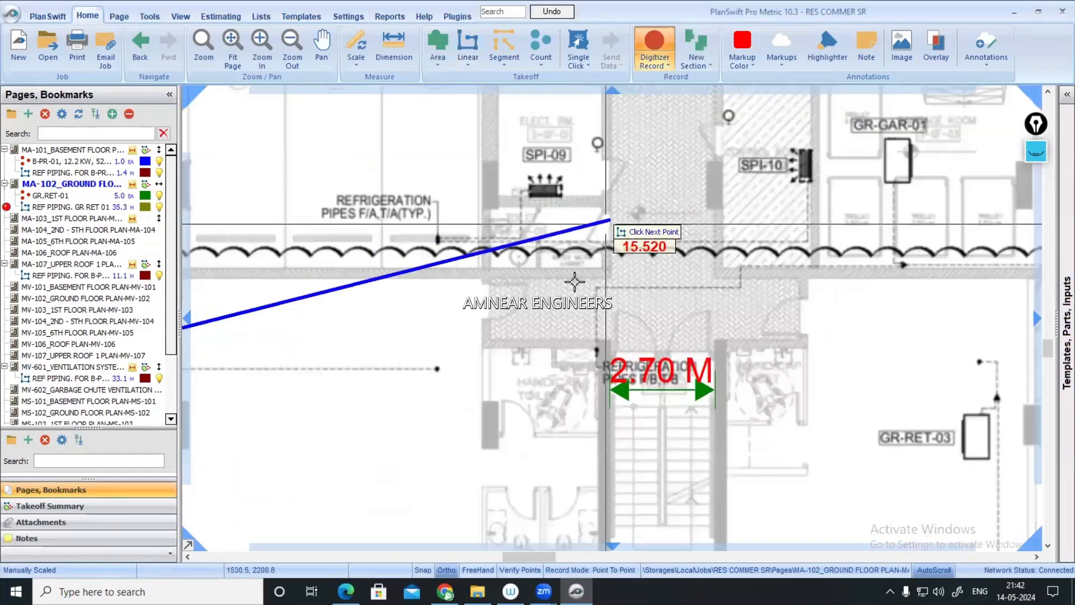
pyautogui.click(434, 367)
pyautogui.press('Escape')
# - Resume the REF PIPING. GR RET 01 takeoff and trace the branch pipe to the second GR-RET-01 unit from the lower end
pyautogui.scroll(-4, 459, 313)
pyautogui.moveTo(452, 333); pyautogui.dragTo(520, 318)
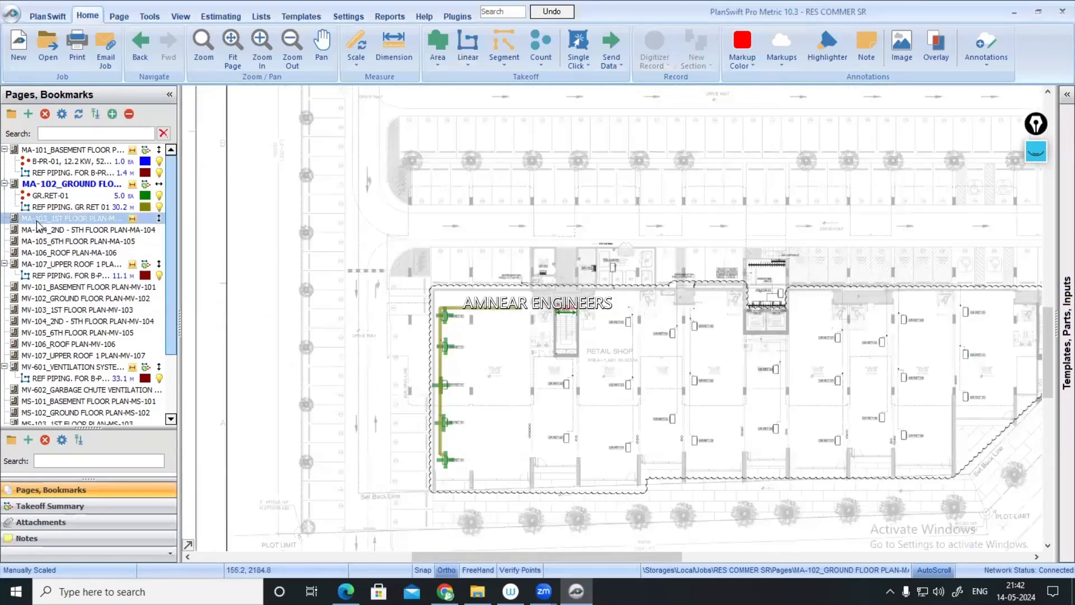
pyautogui.click(7, 207)
pyautogui.scroll(6, 446, 454)
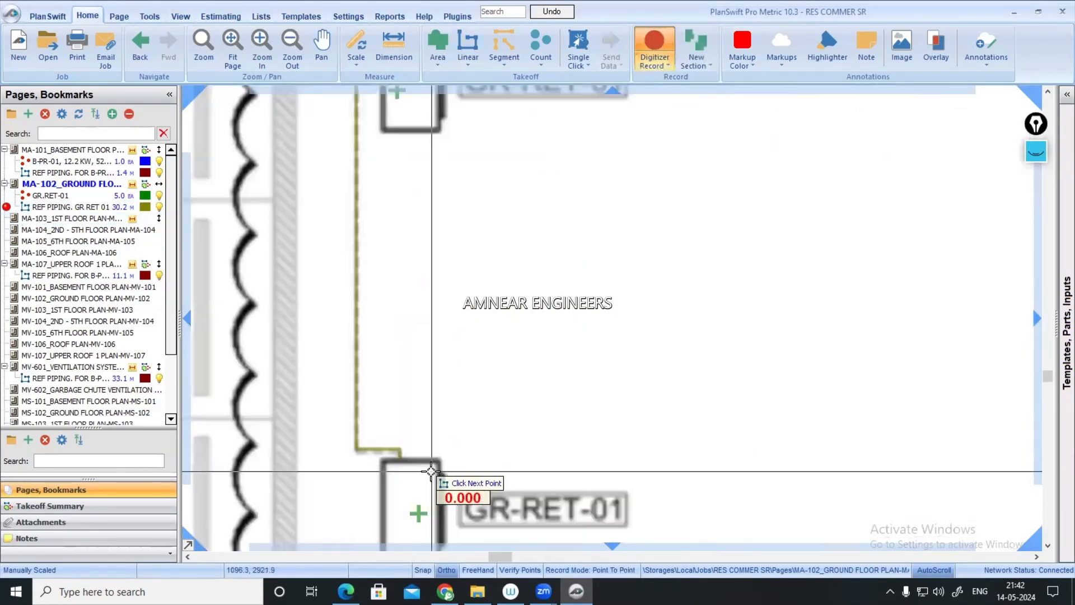
pyautogui.scroll(-2, 432, 439)
pyautogui.scroll(5, 405, 239)
pyautogui.click(404, 243)
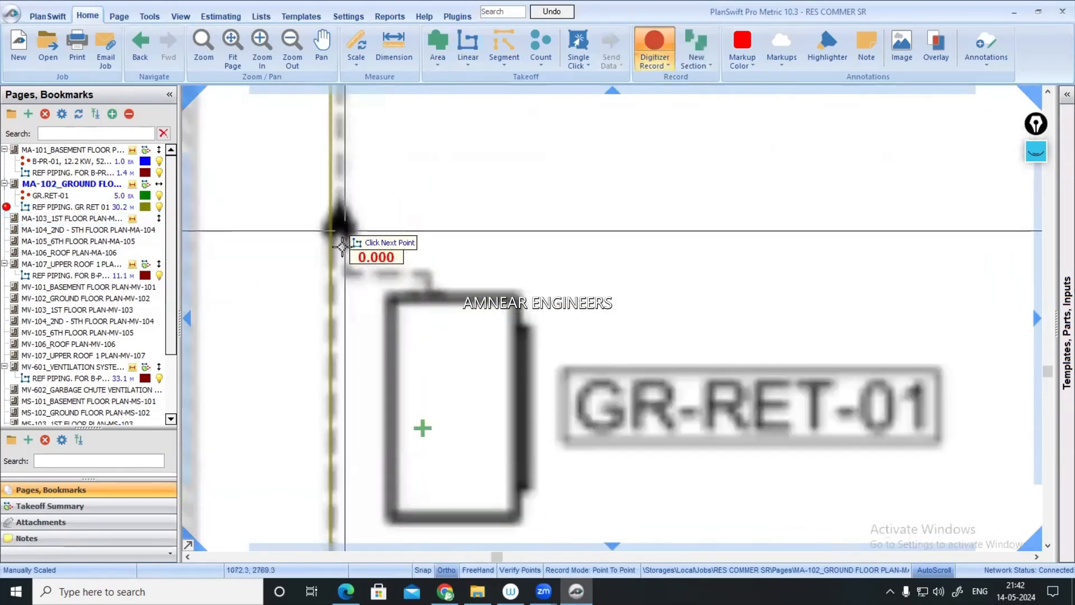
pyautogui.click(345, 274)
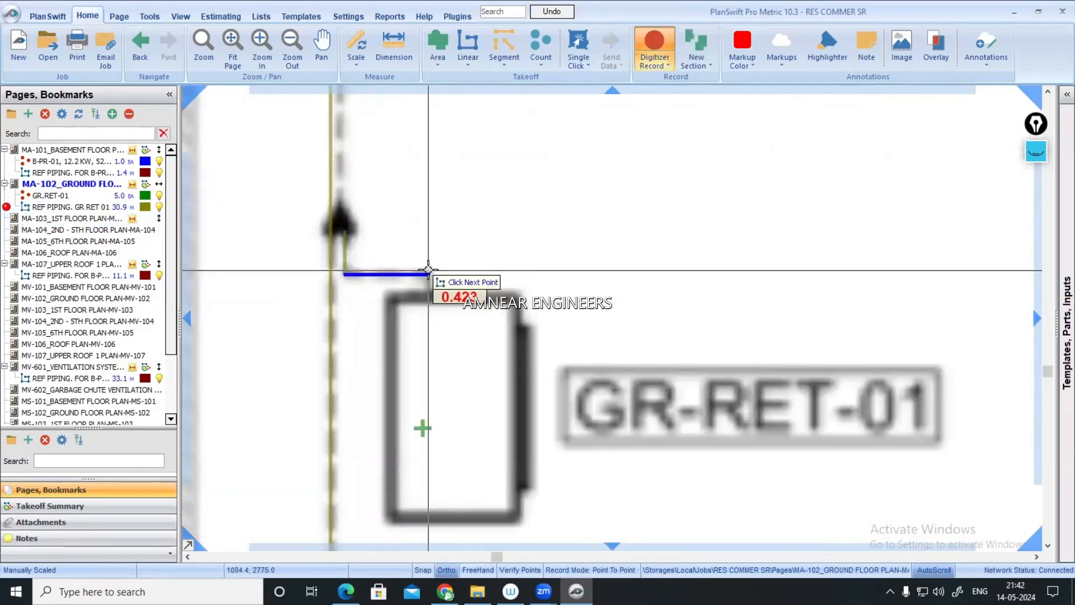
pyautogui.click(440, 311)
# - Trace the branch pipe from the main run to the middle GR-RET-01 unit as another section of the takeoff
pyautogui.scroll(-3, 487, 330)
pyautogui.scroll(2, 497, 332)
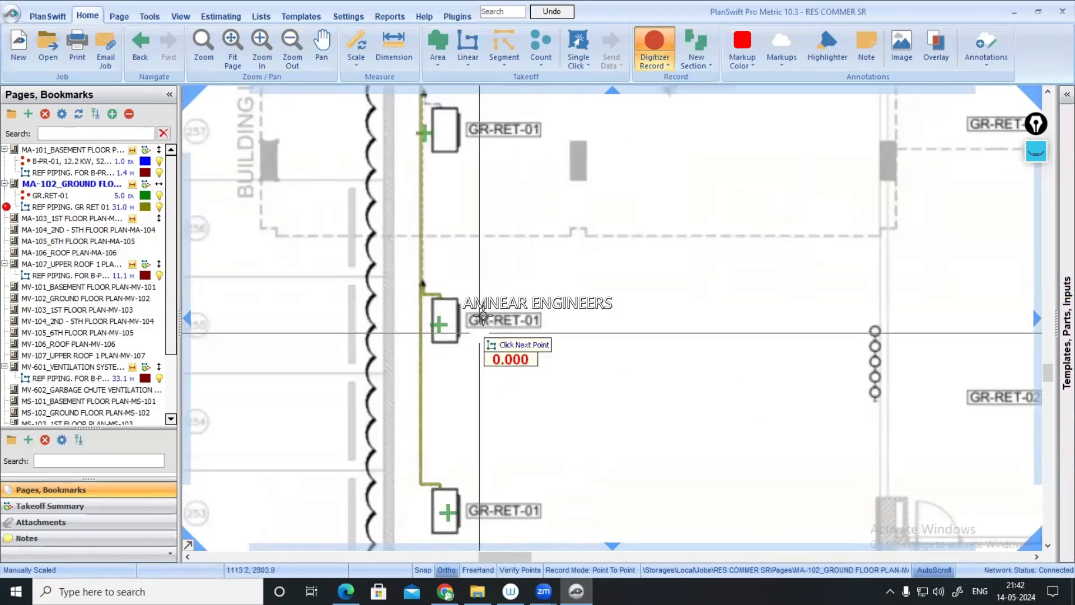
pyautogui.moveTo(488, 278); pyautogui.dragTo(481, 295)
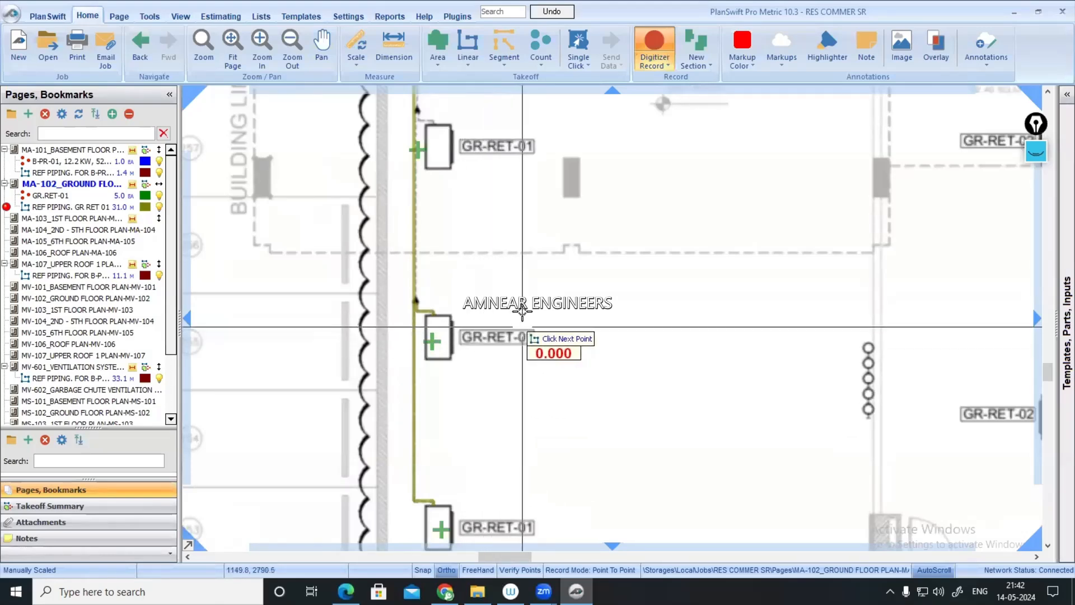
pyautogui.scroll(5, 406, 233)
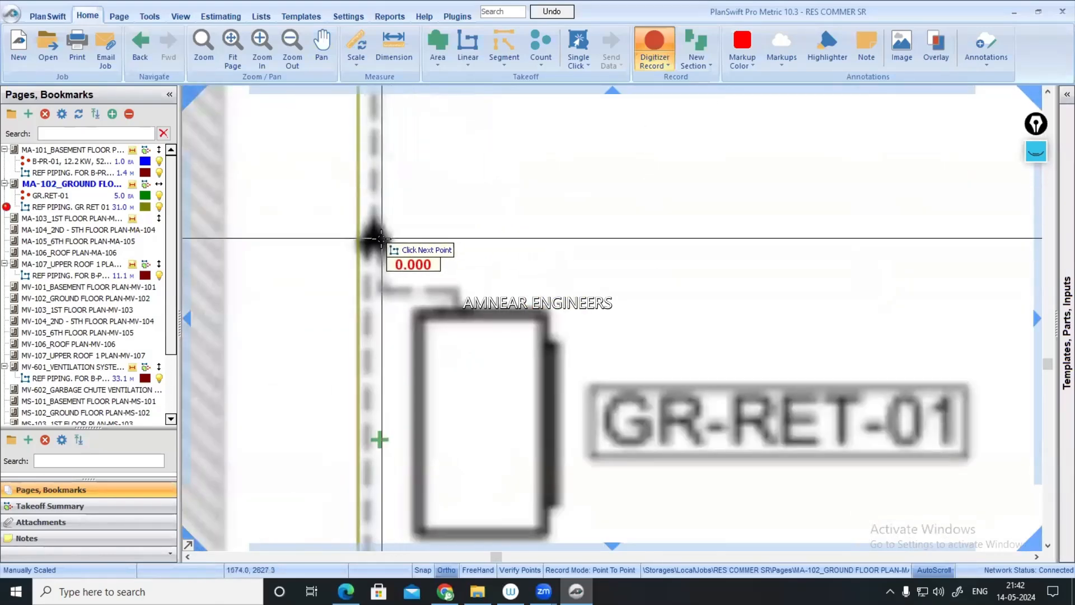
pyautogui.click(380, 292)
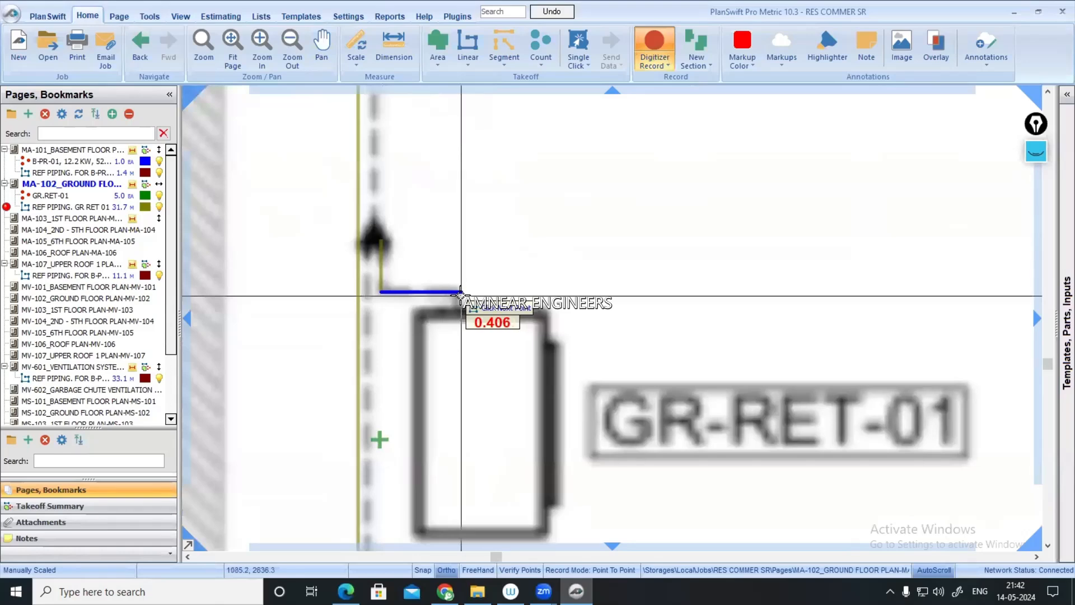
pyautogui.click(461, 295)
pyautogui.click(456, 325)
pyautogui.rightClick(456, 326)
pyautogui.click(475, 334)
# - Trace the branch pipe to the fourth GR-RET-01 unit from the lower end and start a new section
pyautogui.scroll(-4, 472, 308)
pyautogui.moveTo(472, 308); pyautogui.dragTo(461, 408)
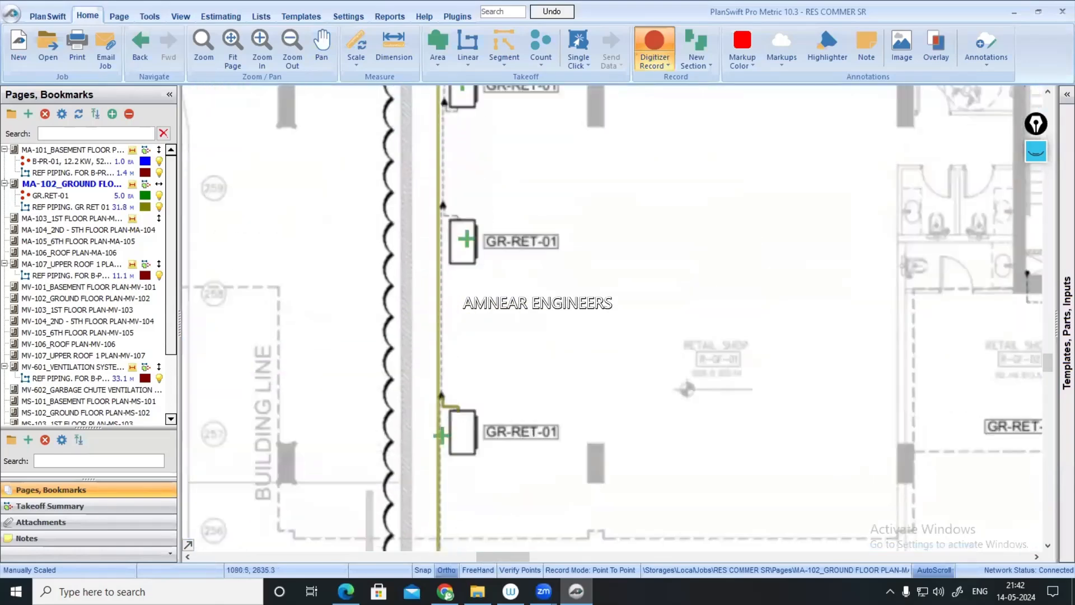
pyautogui.click(443, 208)
pyautogui.scroll(4, 425, 291)
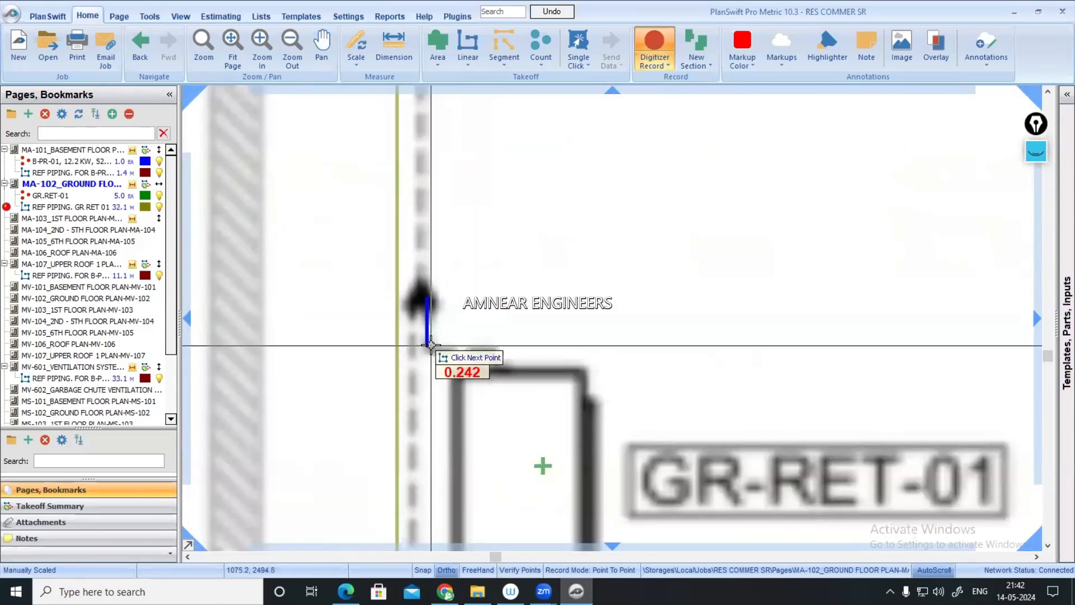
pyautogui.click(429, 345)
pyautogui.click(495, 344)
pyautogui.click(495, 379)
pyautogui.rightClick(495, 379)
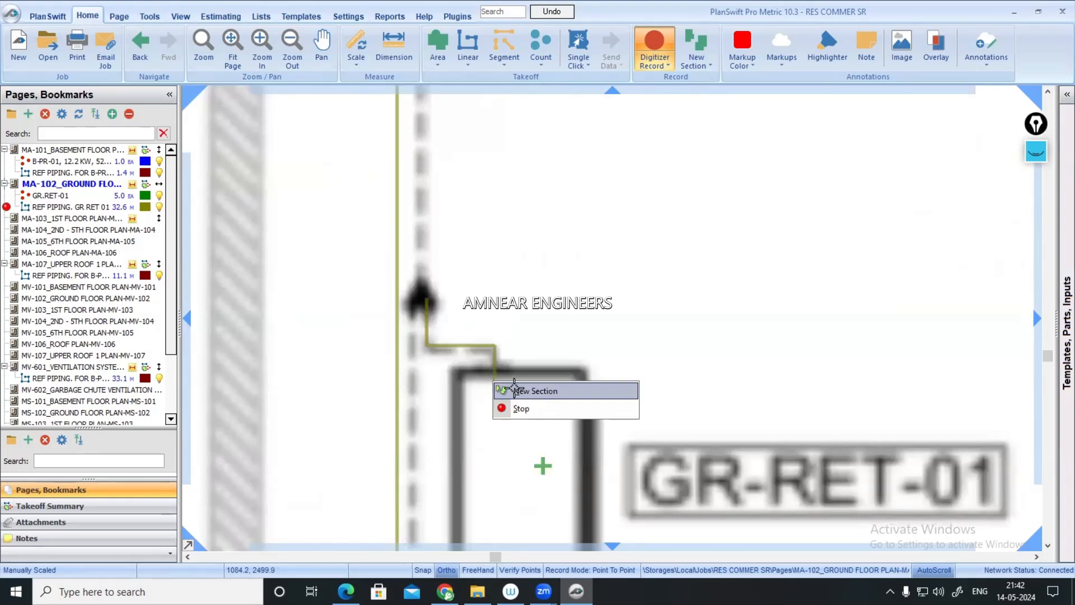
pyautogui.click(514, 391)
# - Trace the branch pipe to the uppermost GR-RET-01 unit and end the piping takeoff
pyautogui.scroll(-4, 482, 308)
pyautogui.scroll(3, 479, 311)
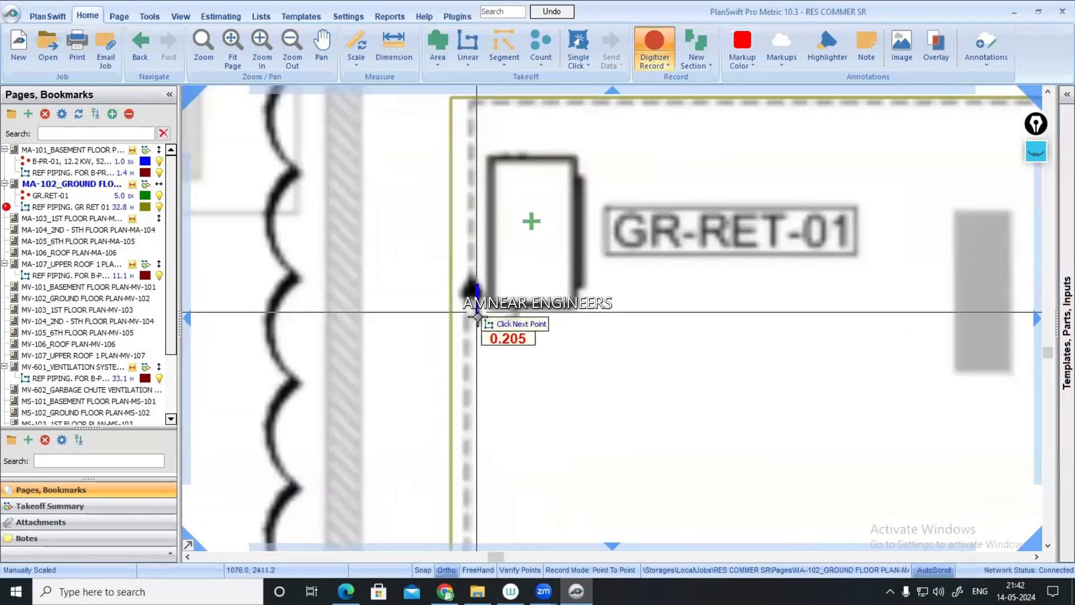
pyautogui.click(477, 318)
pyautogui.click(517, 319)
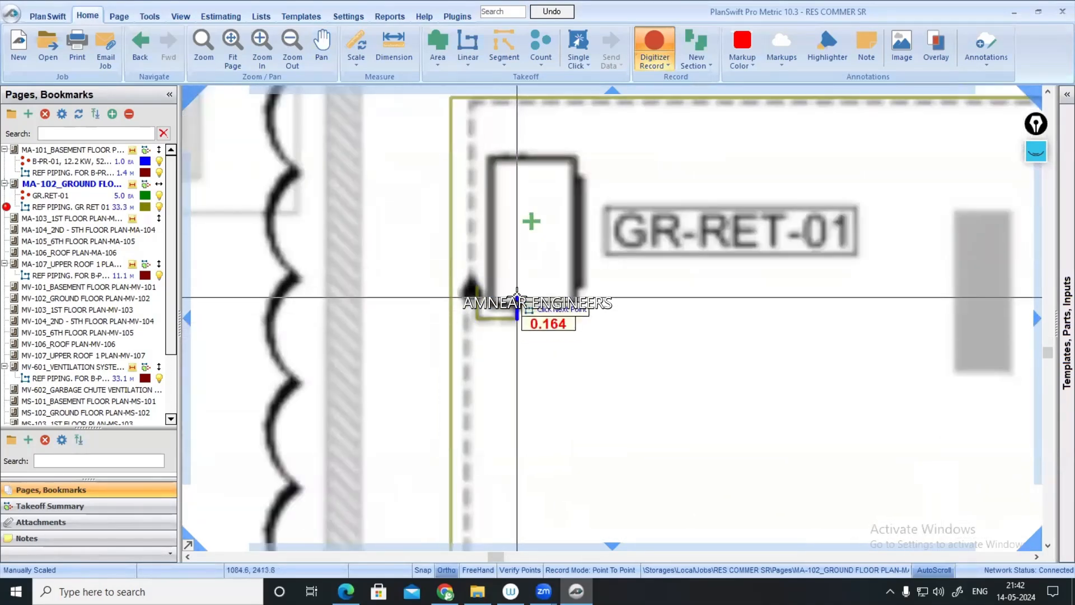
pyautogui.press('Escape')
pyautogui.scroll(-6, 576, 305)
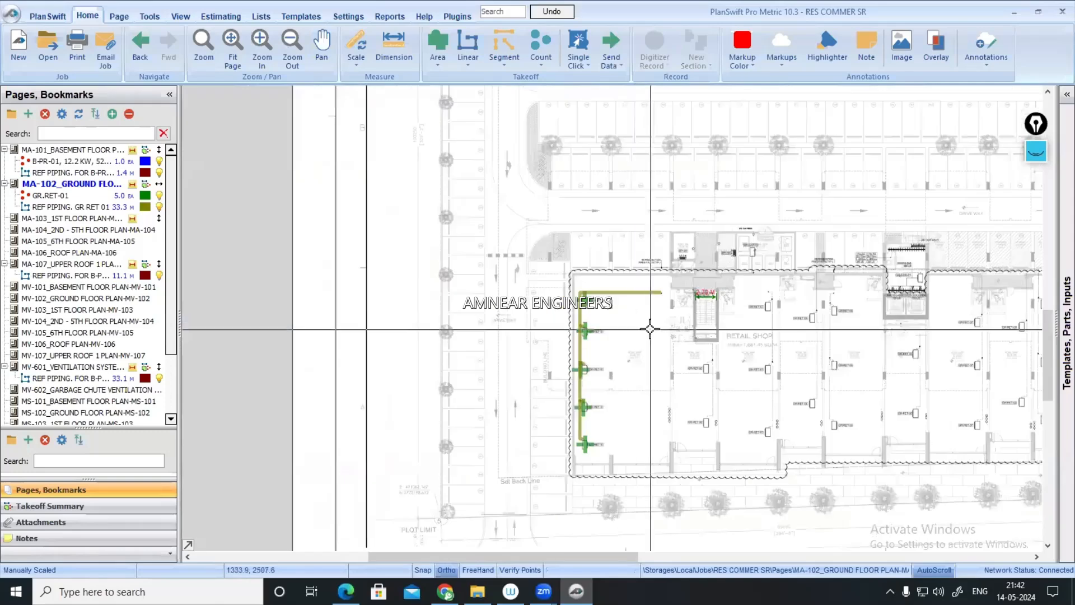
# - Check the outdoor unit and location serving GR-RET-01 in the M-101 mechanical schedule in Edge, and return to PlanSwift
pyautogui.click(346, 591)
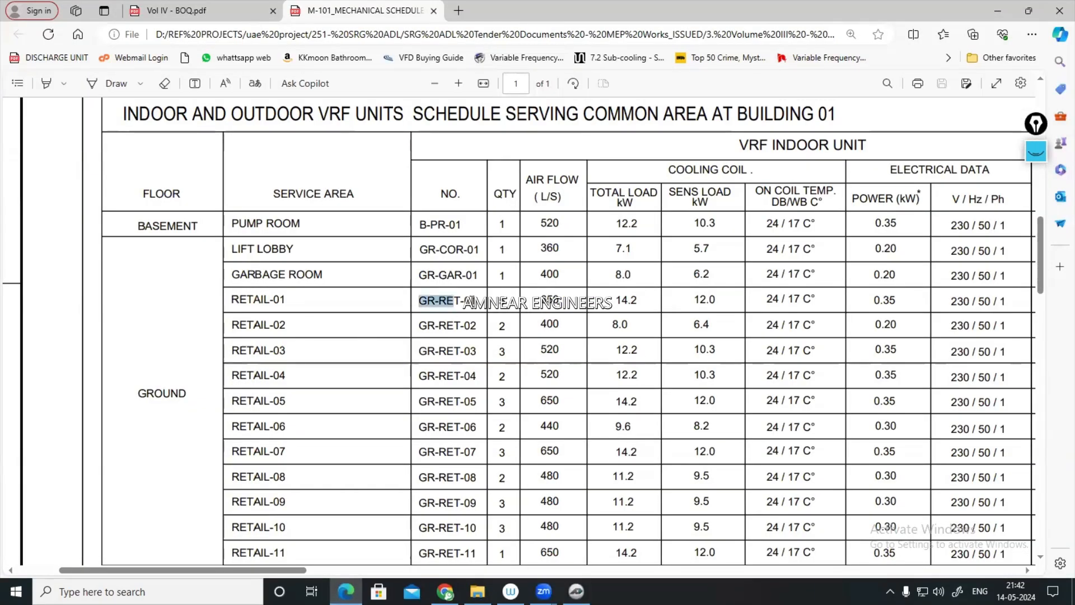
pyautogui.moveTo(287, 571); pyautogui.dragTo(473, 572)
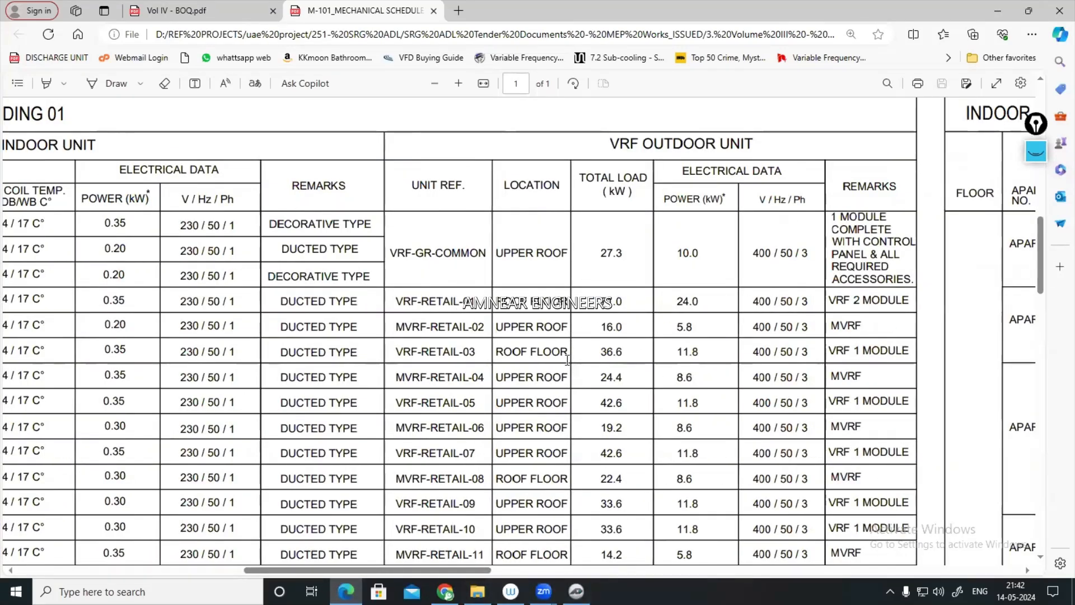
pyautogui.hotkey('alt', 'Tab')
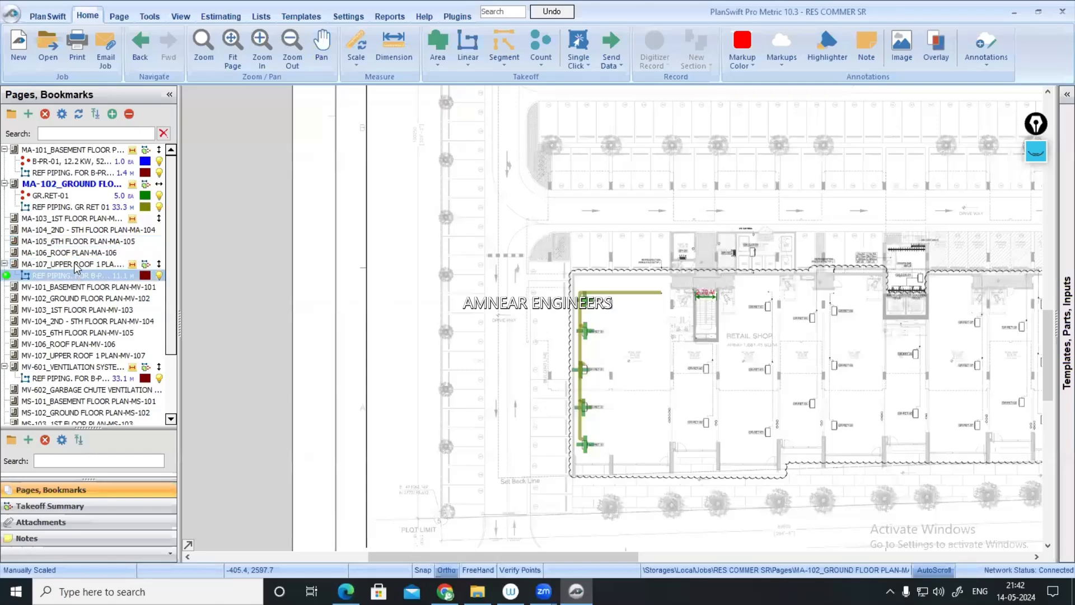
# - Open the MA-106 roof plan and locate the VRF RETAIL-01 outdoor units and their refrigeration pipes
pyautogui.click(80, 253)
pyautogui.scroll(5, 445, 323)
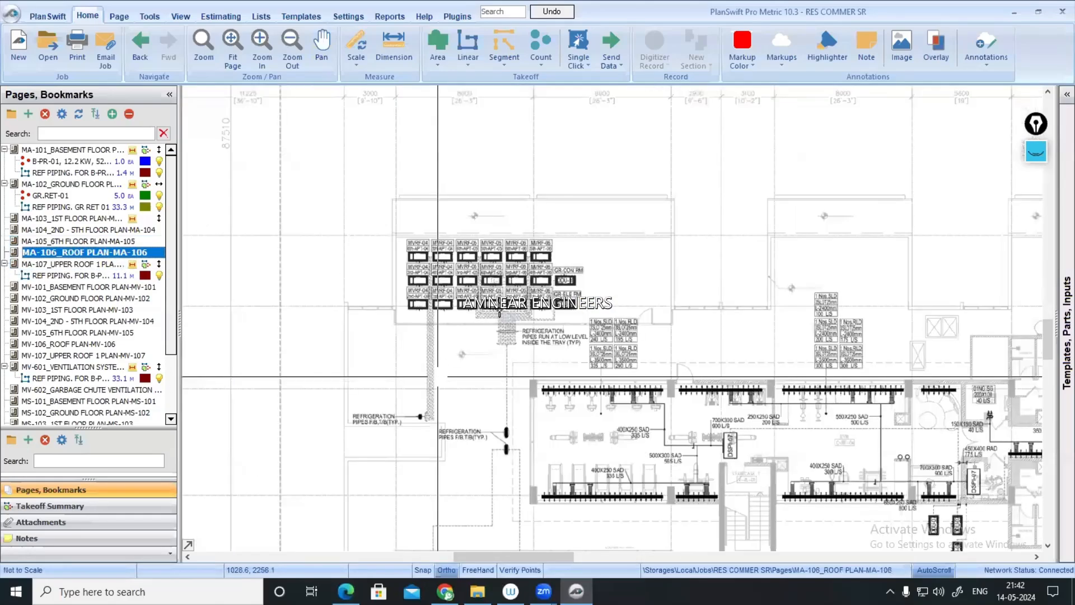
pyautogui.scroll(-2, 673, 346)
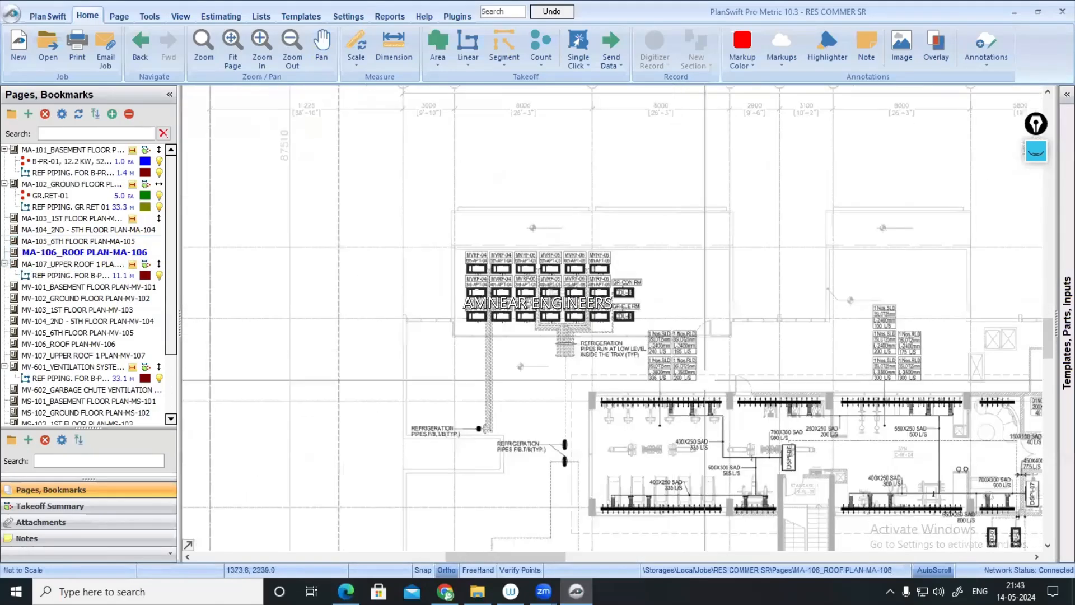
pyautogui.moveTo(700, 470)
pyautogui.mouseDown()
pyautogui.moveTo(688, 357)
pyautogui.moveTo(708, 379)
pyautogui.mouseUp()
pyautogui.scroll(2, 599, 372)
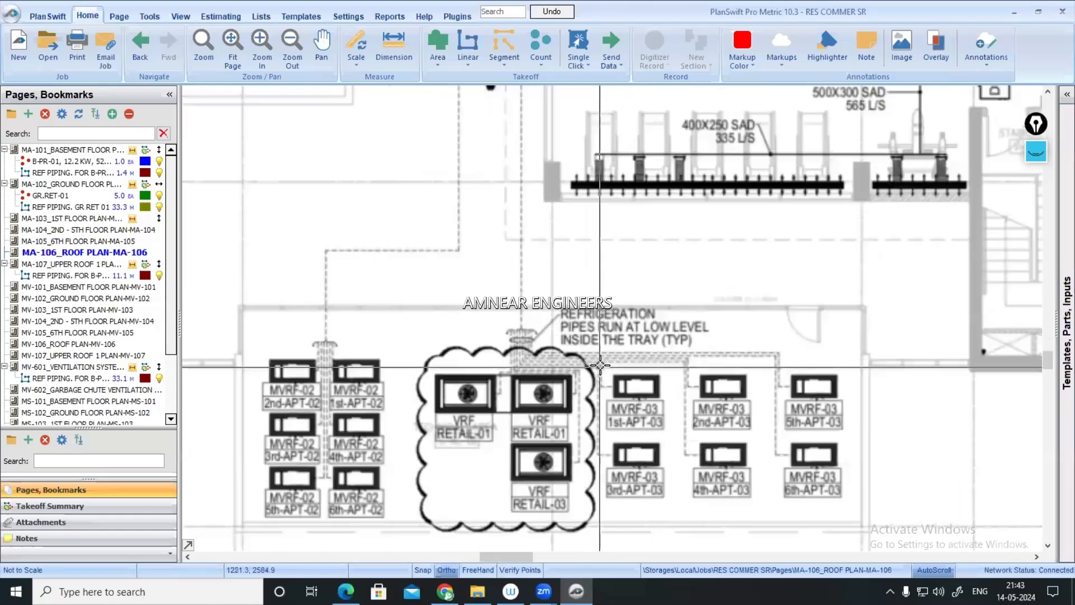
# - Check the VRF RETAIL-01 outdoor units on the roof plan against the GR-RET-01 entry in the mechanical schedule in Edge, and return to PlanSwift
pyautogui.scroll(2, 563, 438)
pyautogui.scroll(-1, 466, 438)
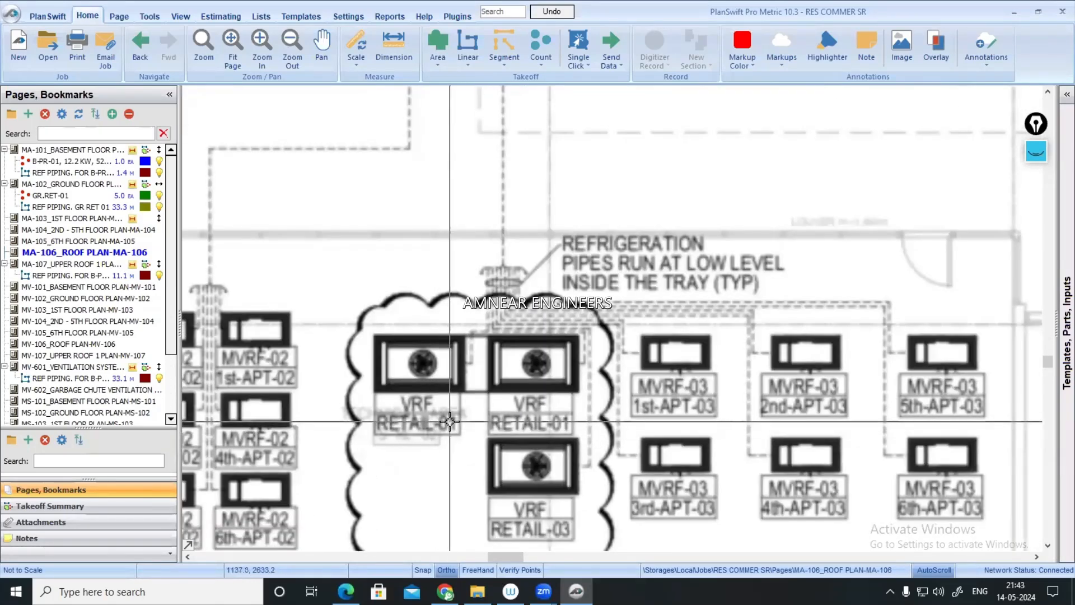
pyautogui.moveTo(362, 404); pyautogui.dragTo(462, 444)
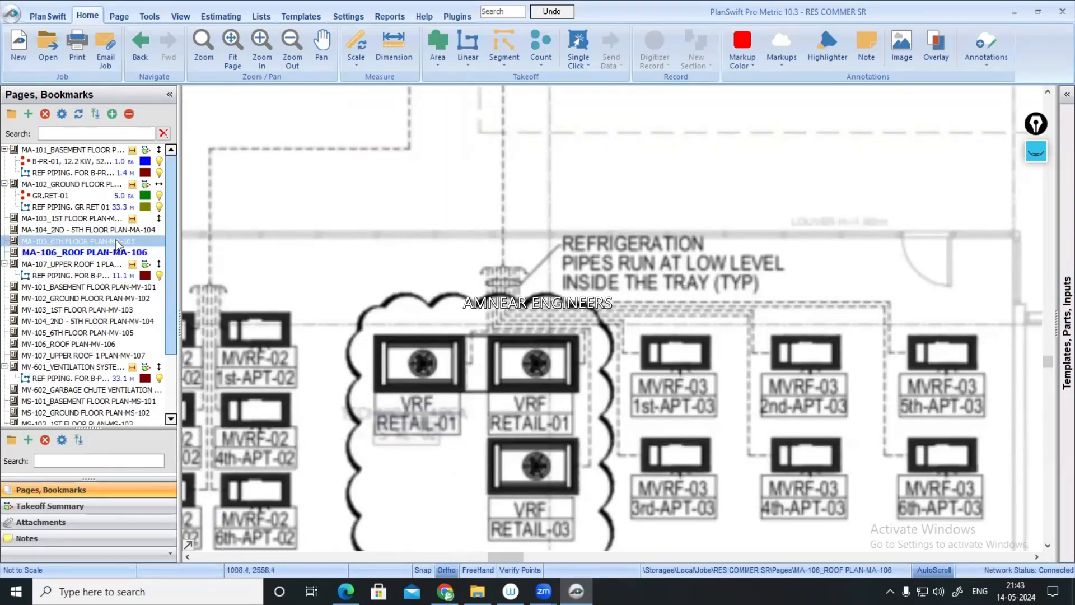
pyautogui.hotkey('alt', 'Tab')
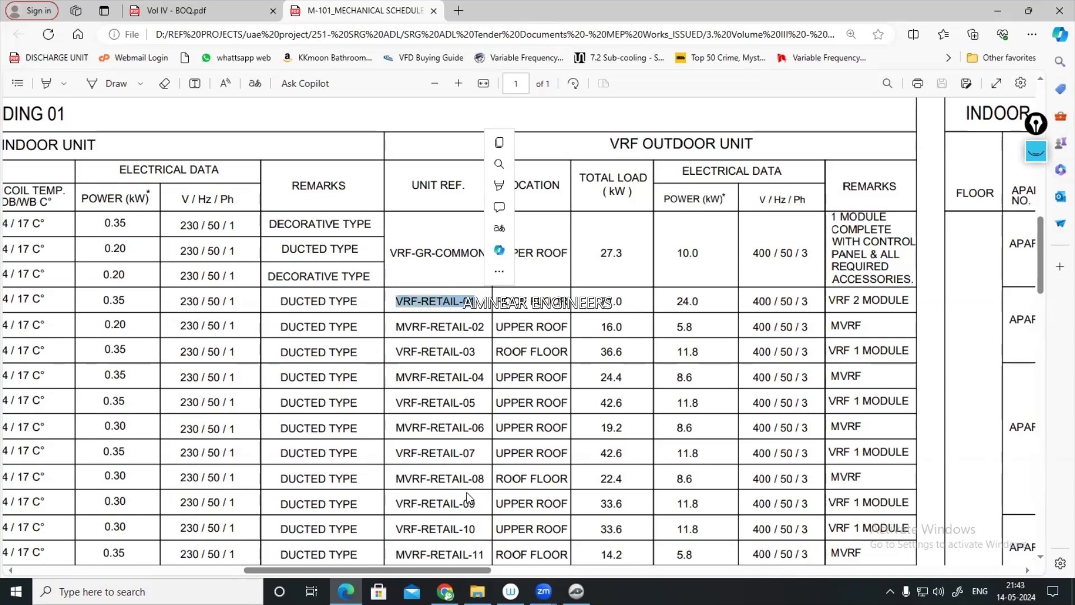
pyautogui.moveTo(463, 572); pyautogui.dragTo(321, 571)
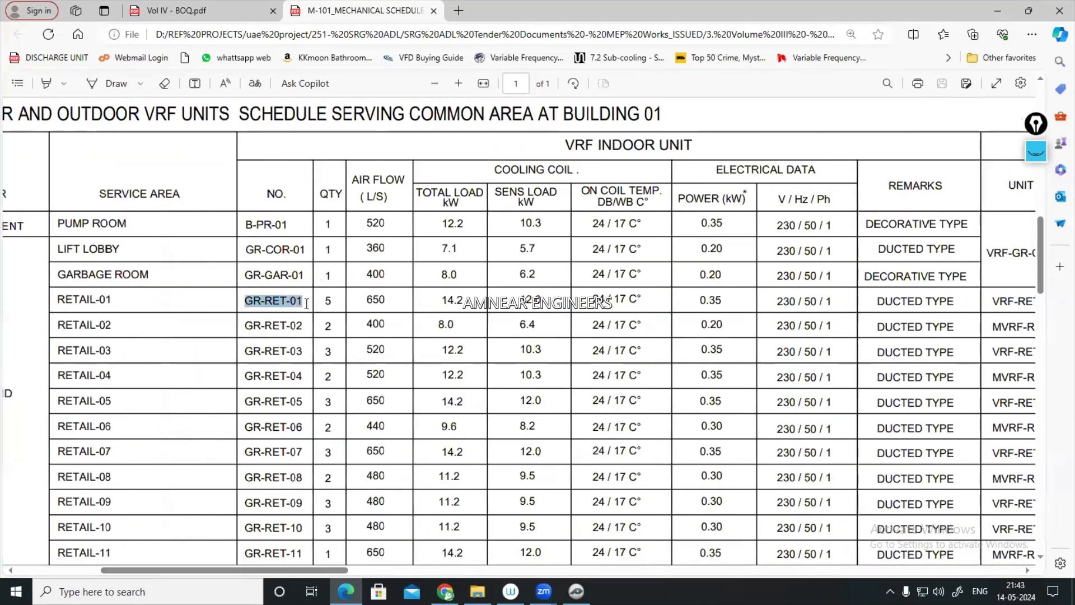
pyautogui.moveTo(328, 573); pyautogui.dragTo(442, 568)
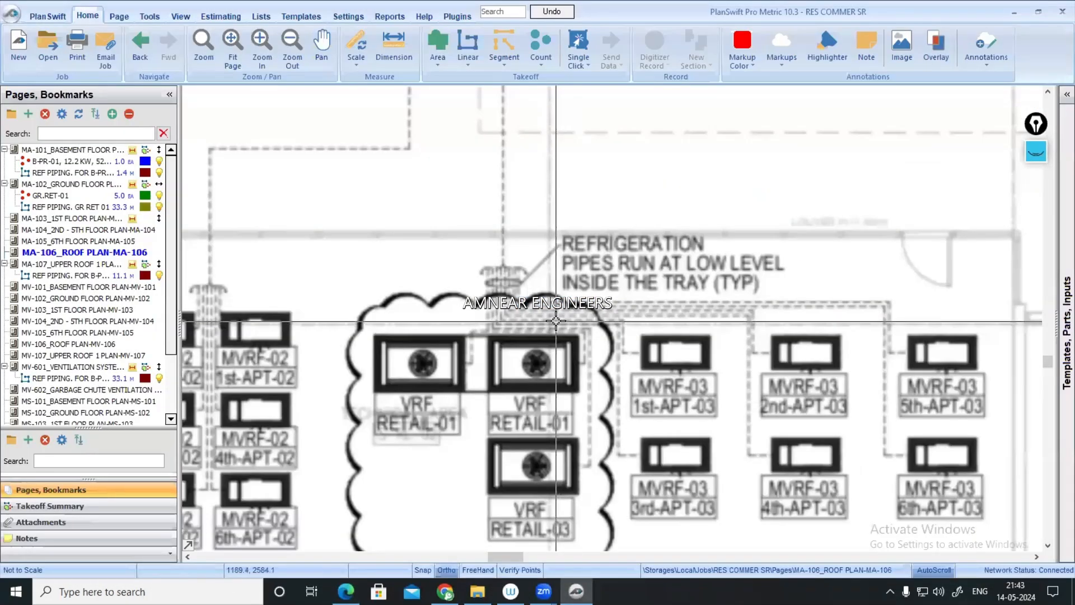
# - Calibrate the MA-106 roof plan's scale using the 4.1 m metric dimension between gridlines J and K
pyautogui.scroll(-6, 556, 321)
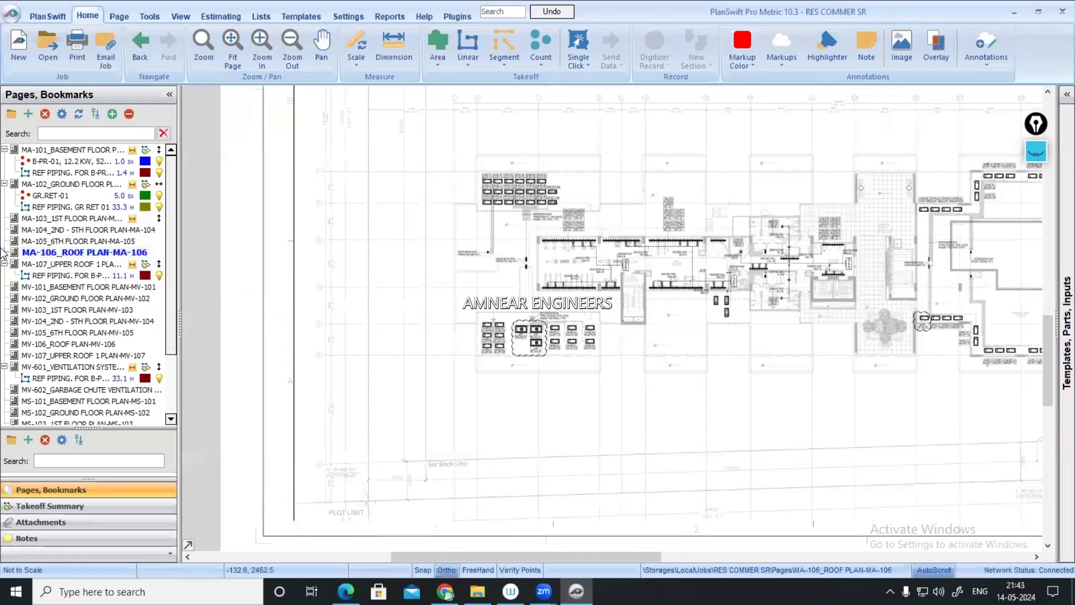
pyautogui.scroll(8, 364, 344)
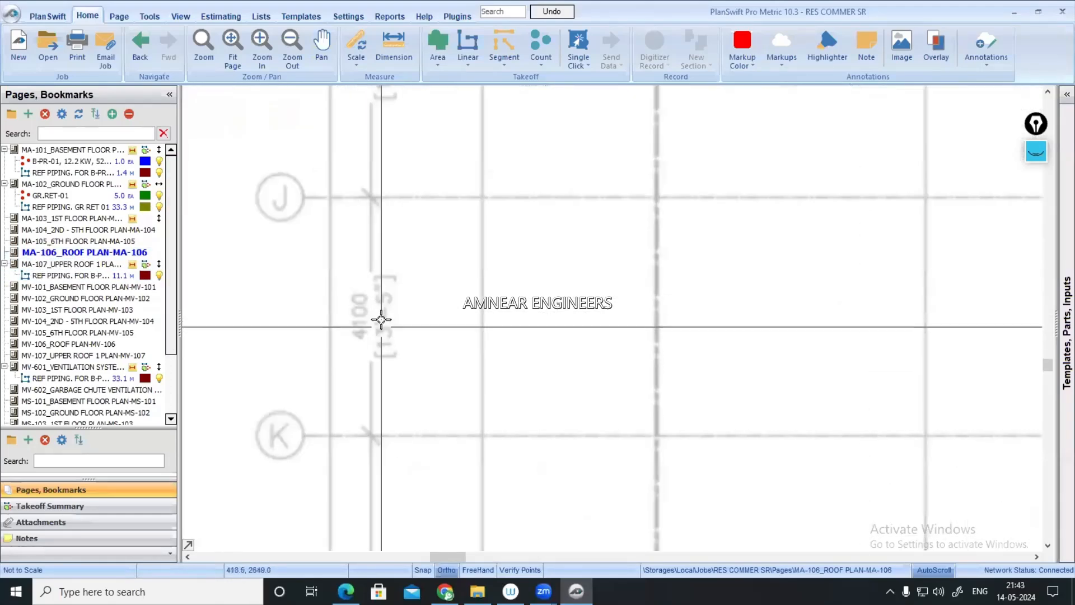
pyautogui.moveTo(370, 344); pyautogui.dragTo(376, 375)
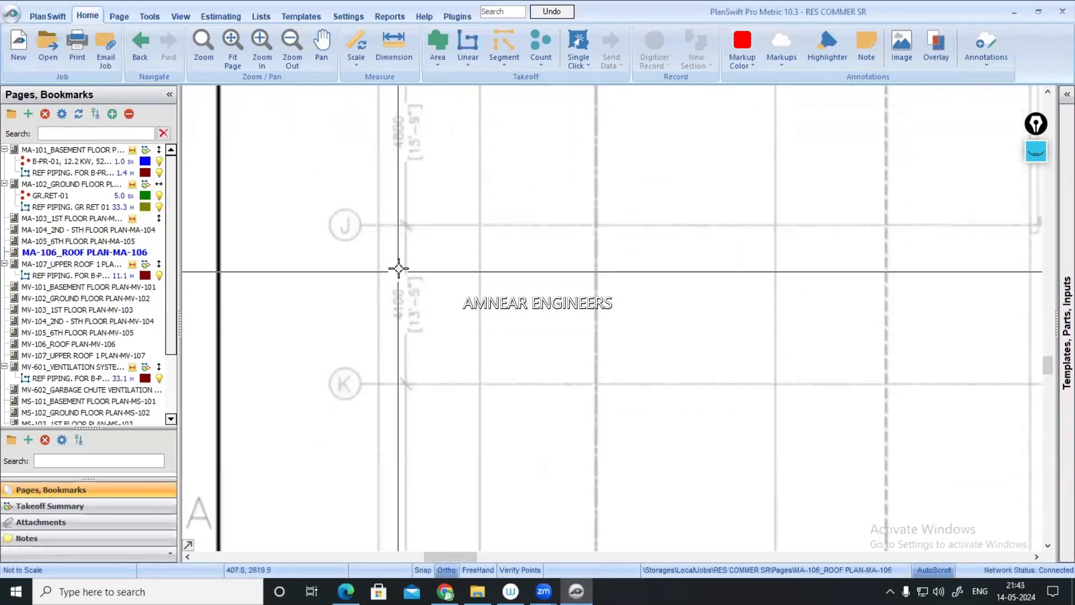
pyautogui.click(356, 42)
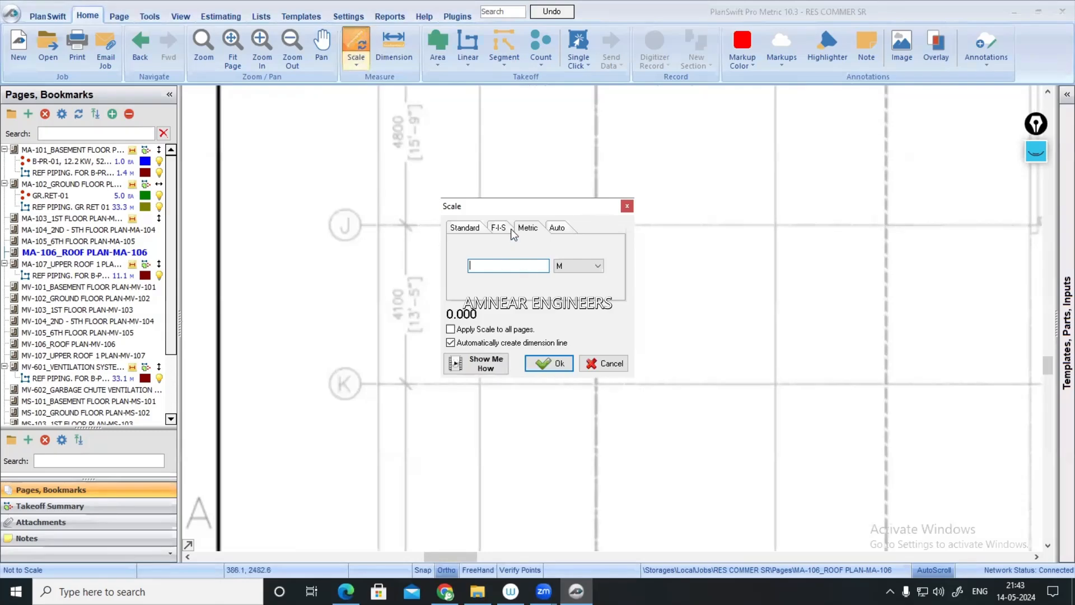
pyautogui.moveTo(507, 208); pyautogui.dragTo(599, 226)
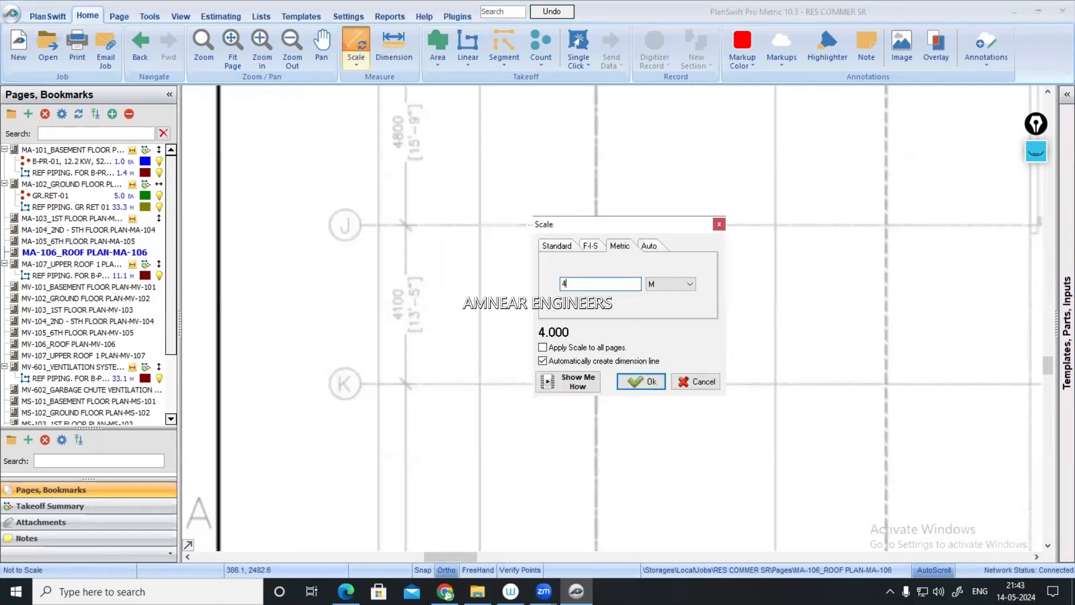
pyautogui.click(638, 382)
pyautogui.scroll(4, 401, 242)
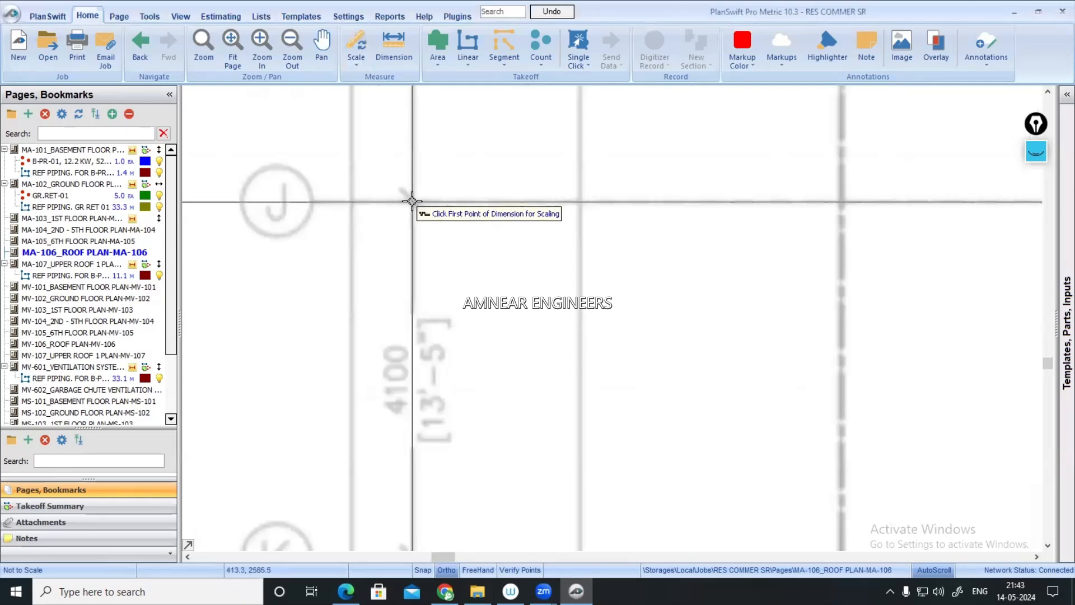
pyautogui.click(412, 201)
pyautogui.scroll(-2, 412, 202)
pyautogui.scroll(2, 418, 308)
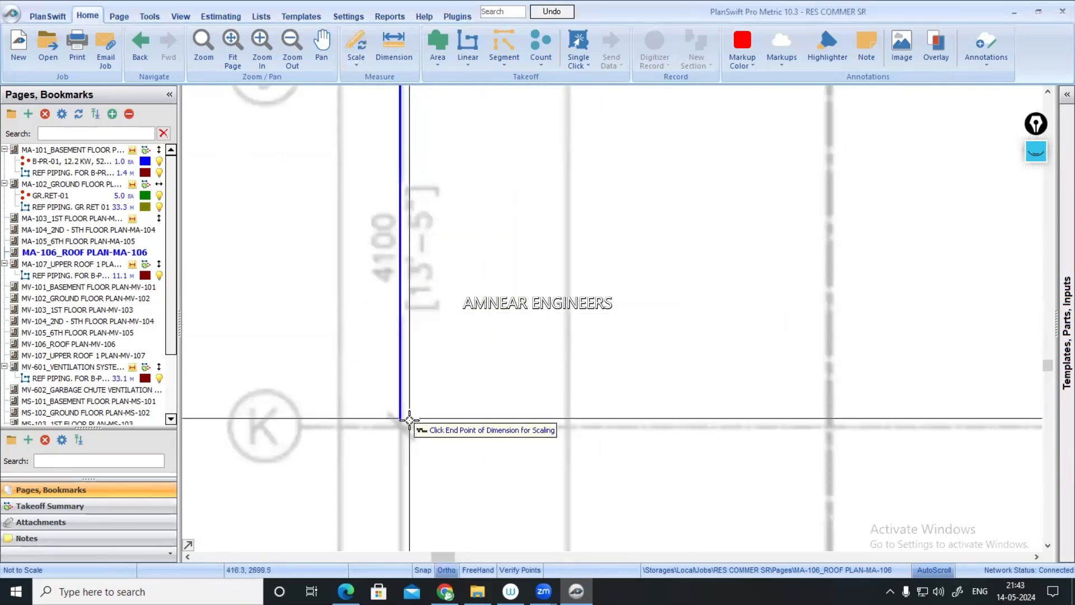
pyautogui.click(410, 419)
pyautogui.scroll(-3, 482, 290)
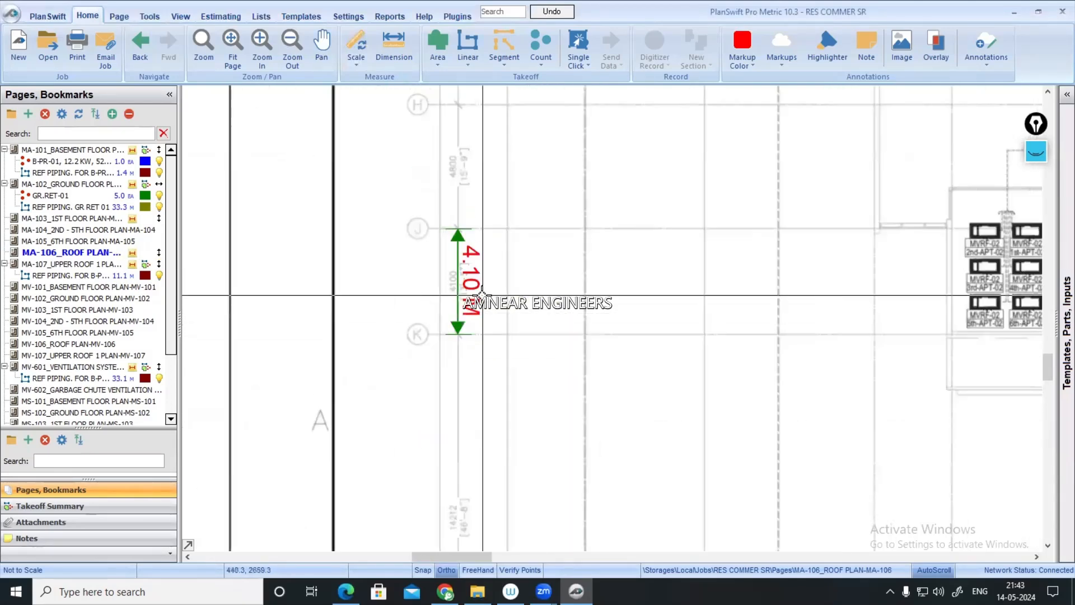
# - Examine on the MA-102 ground floor plan where the traced GR-RET-01 piping ends relative to the staircase and the building outline
pyautogui.scroll(-3, 482, 290)
pyautogui.scroll(5, 554, 216)
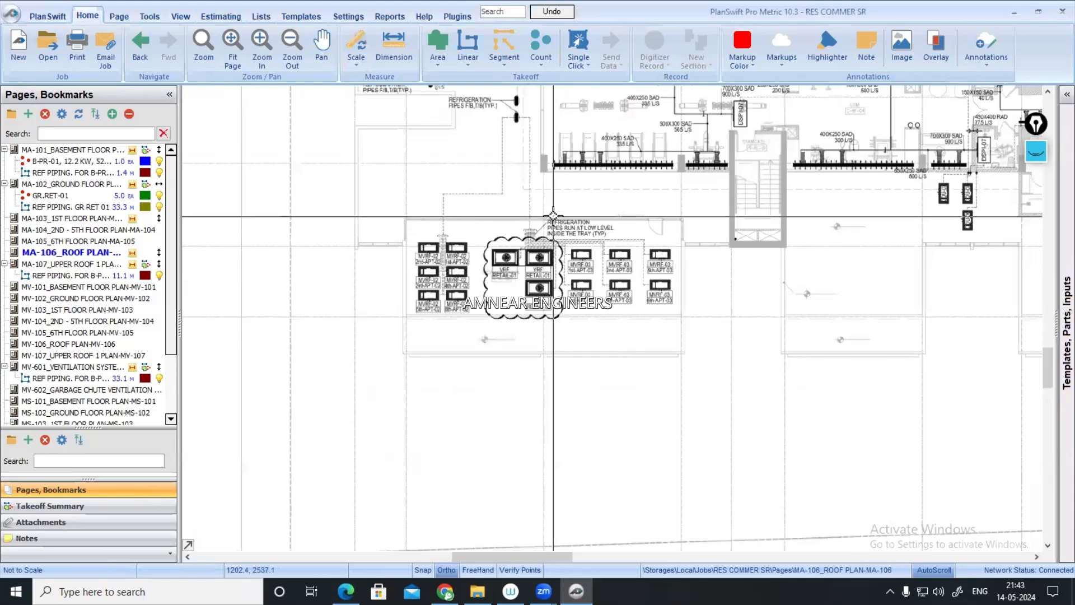
pyautogui.click(69, 207)
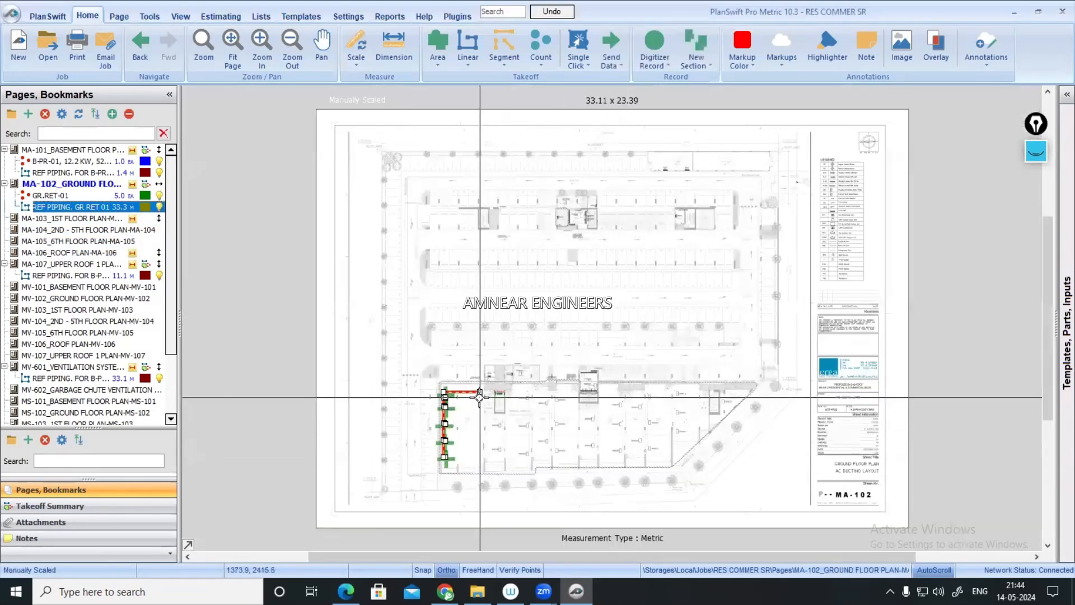
pyautogui.scroll(5, 480, 381)
pyautogui.scroll(-2, 494, 271)
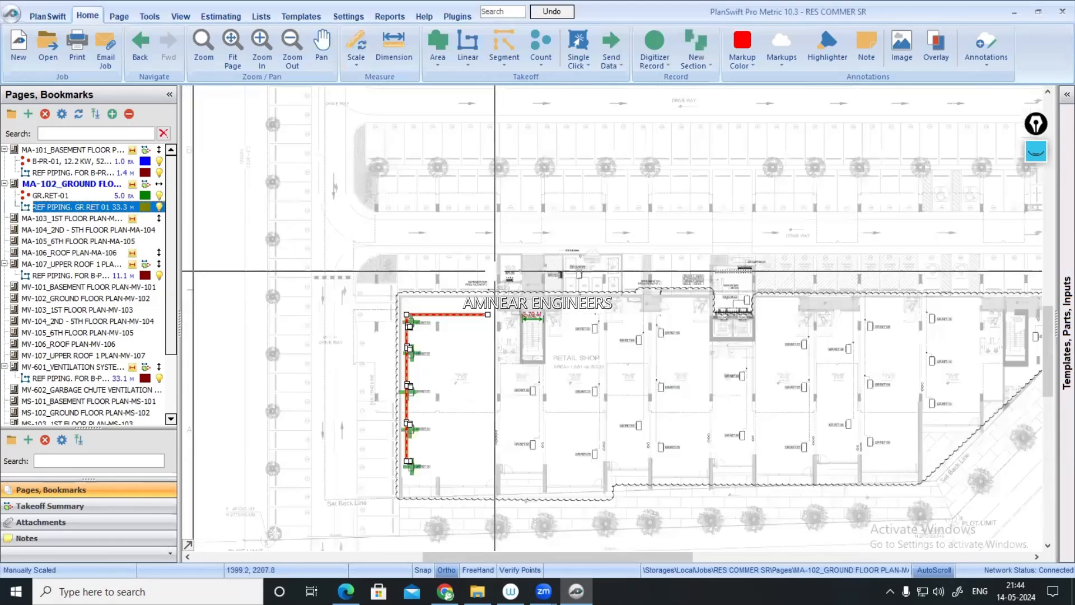
pyautogui.moveTo(494, 271); pyautogui.dragTo(510, 436)
pyautogui.scroll(-1, 499, 234)
pyautogui.moveTo(498, 108); pyautogui.dragTo(502, 183)
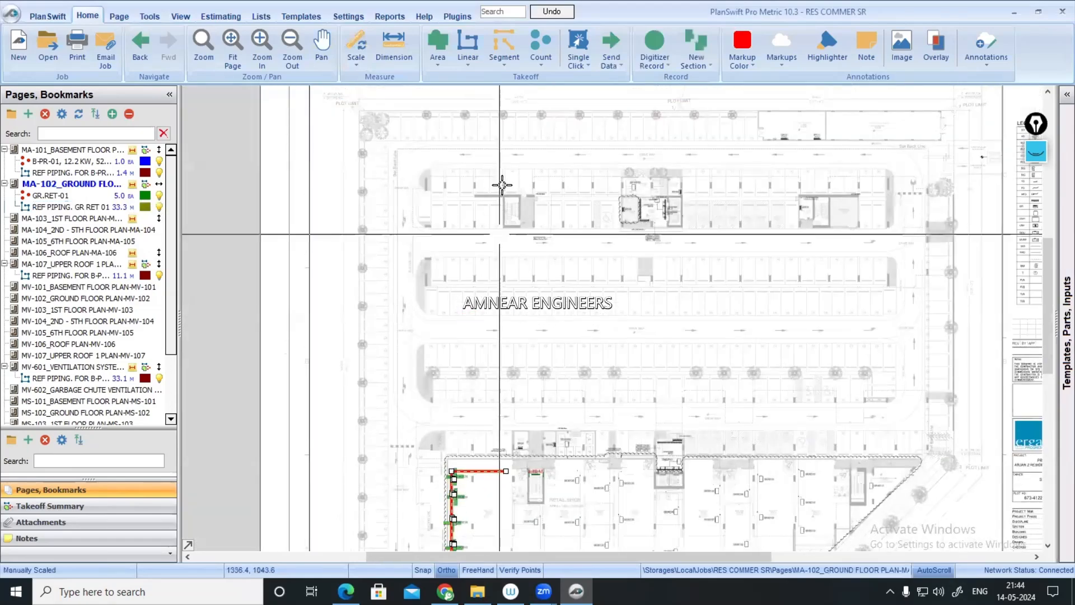
pyautogui.scroll(2, 508, 91)
pyautogui.scroll(1, 508, 91)
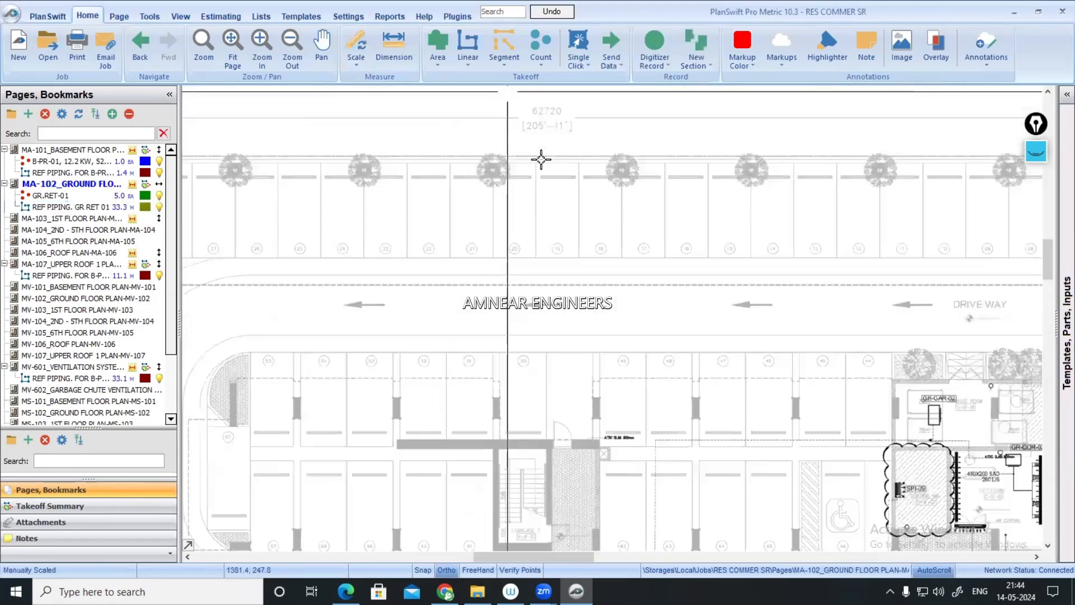
pyautogui.scroll(1, 541, 159)
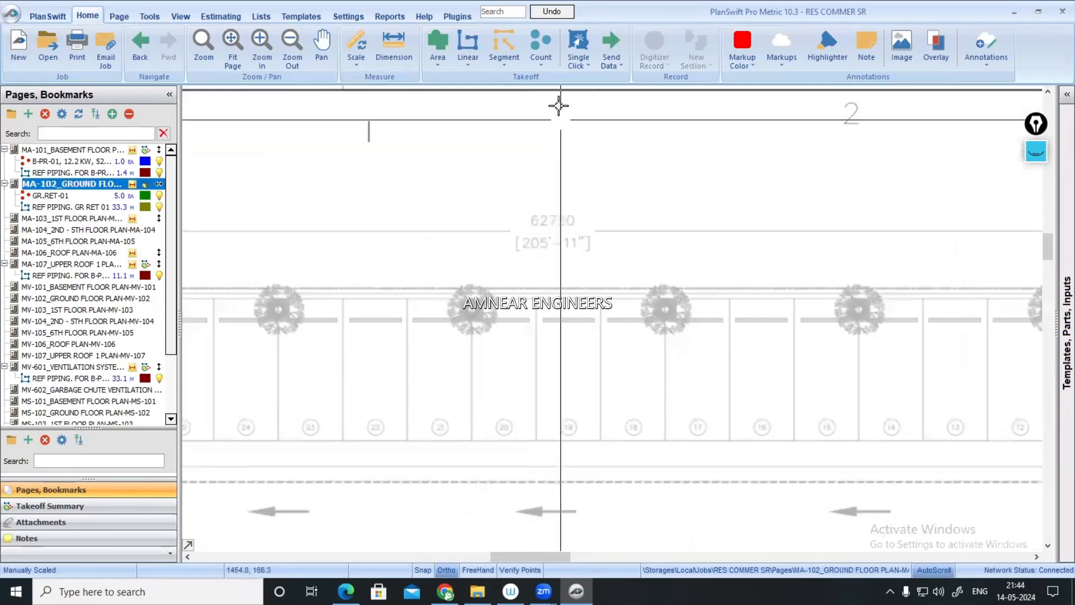
pyautogui.scroll(-4, 559, 99)
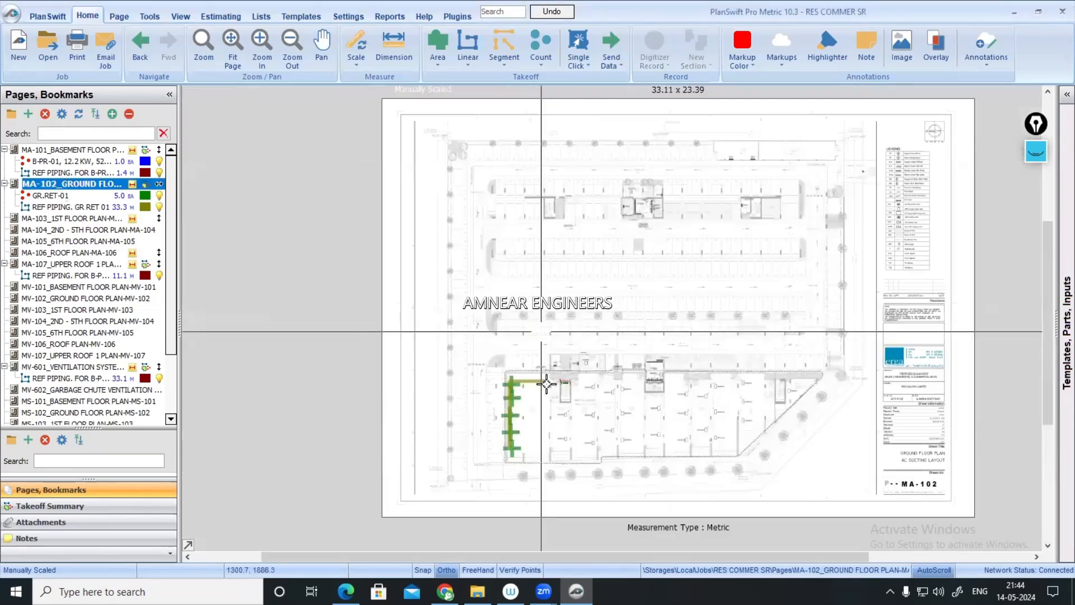
pyautogui.scroll(3, 578, 381)
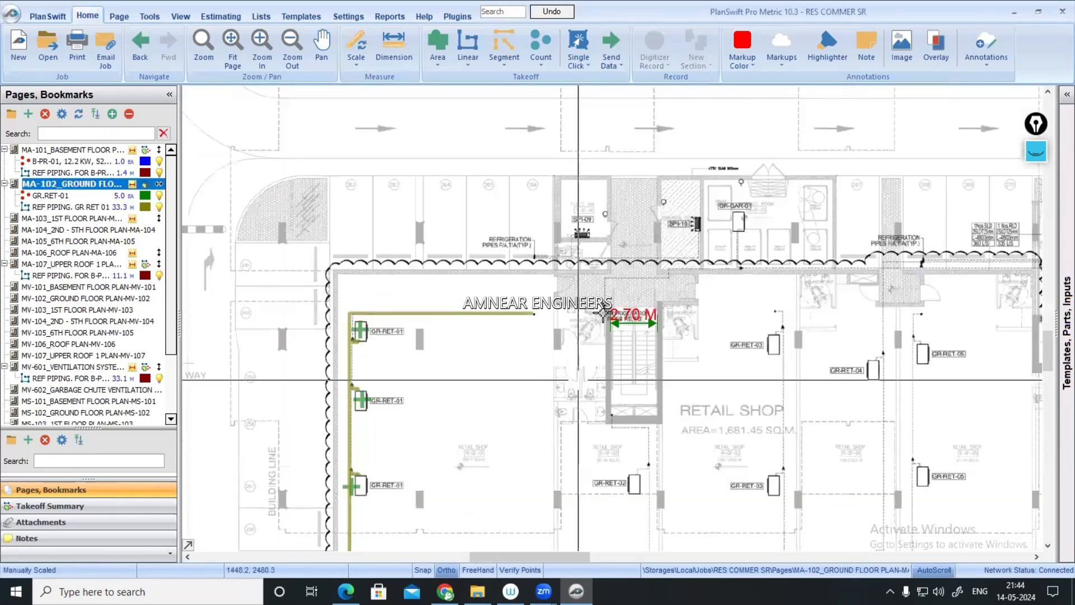
pyautogui.scroll(1, 579, 382)
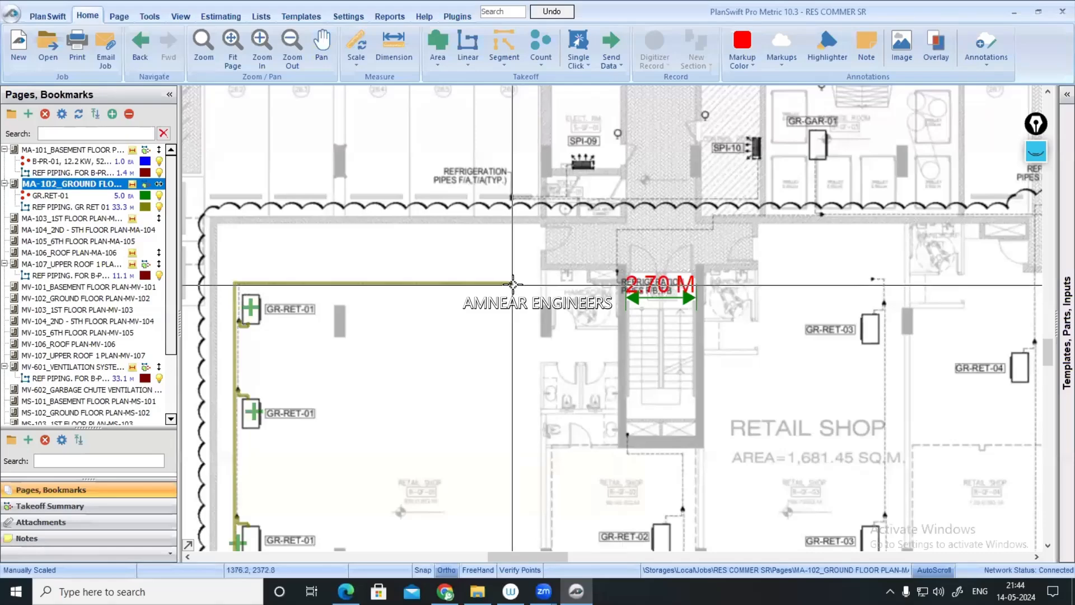
pyautogui.scroll(-2, 513, 285)
pyautogui.scroll(-2, 513, 285)
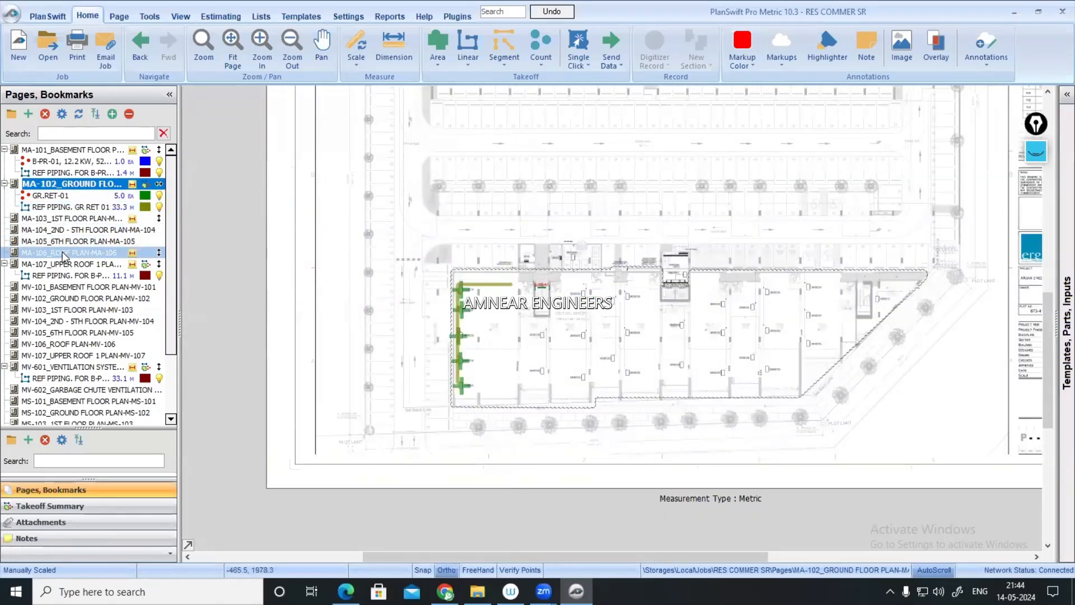
# - Trace about 17 m of refrigeration piping on the MA-106 roof plan, from the riser position beside the staircase to the left VRF RETAIL-01 unit
pyautogui.click(84, 252)
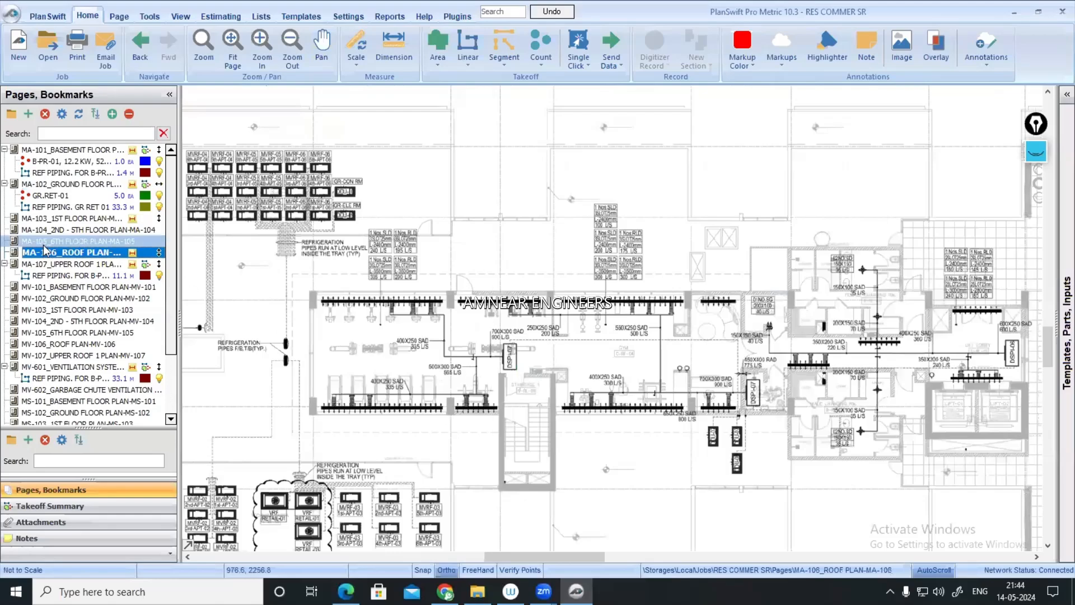
pyautogui.click(7, 275)
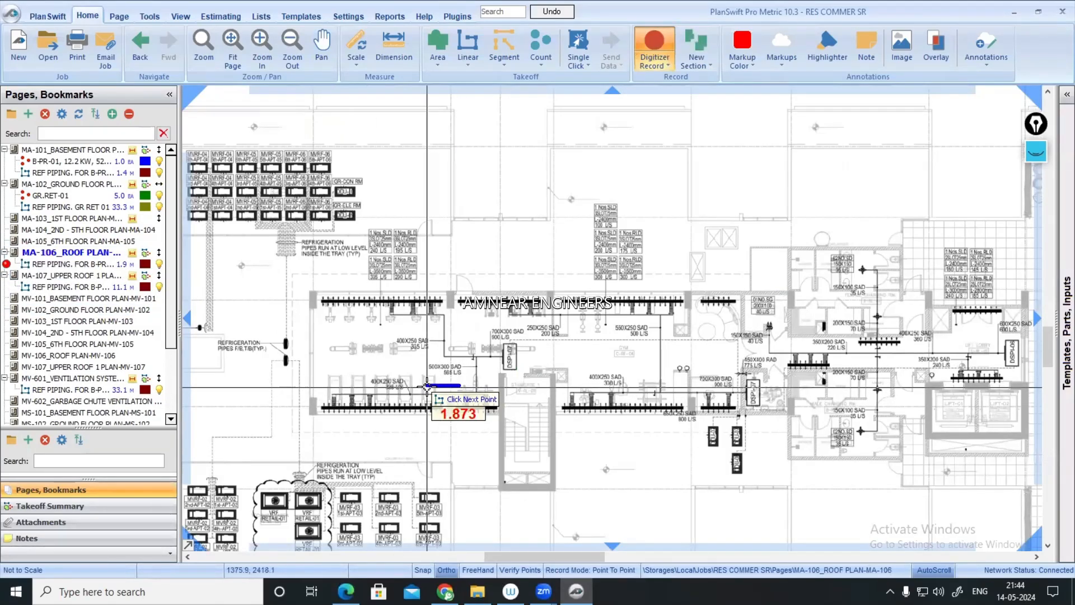
pyautogui.moveTo(426, 387); pyautogui.dragTo(558, 337)
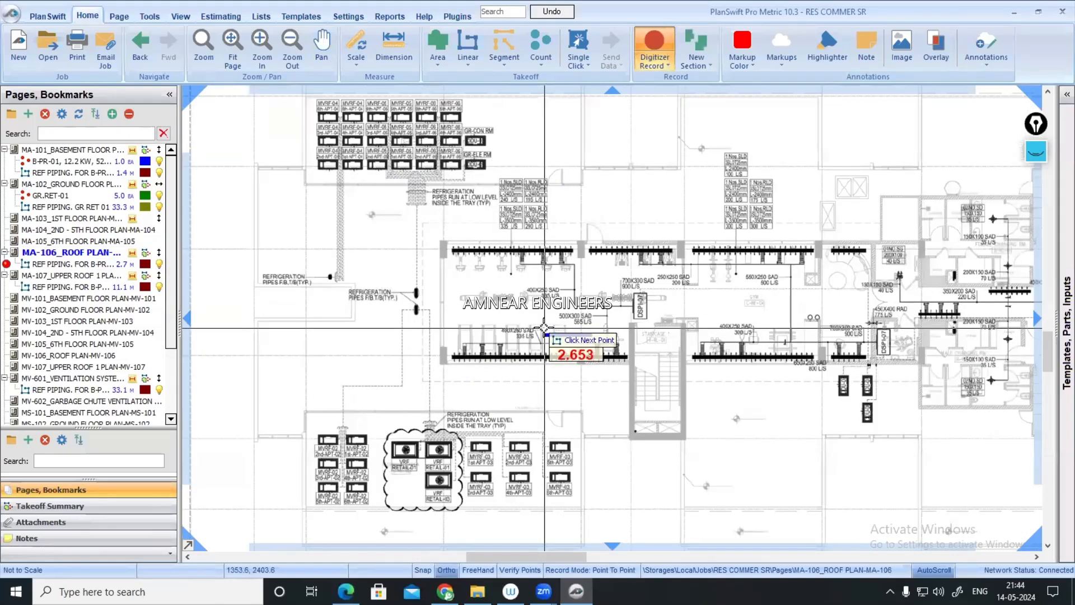
pyautogui.click(580, 411)
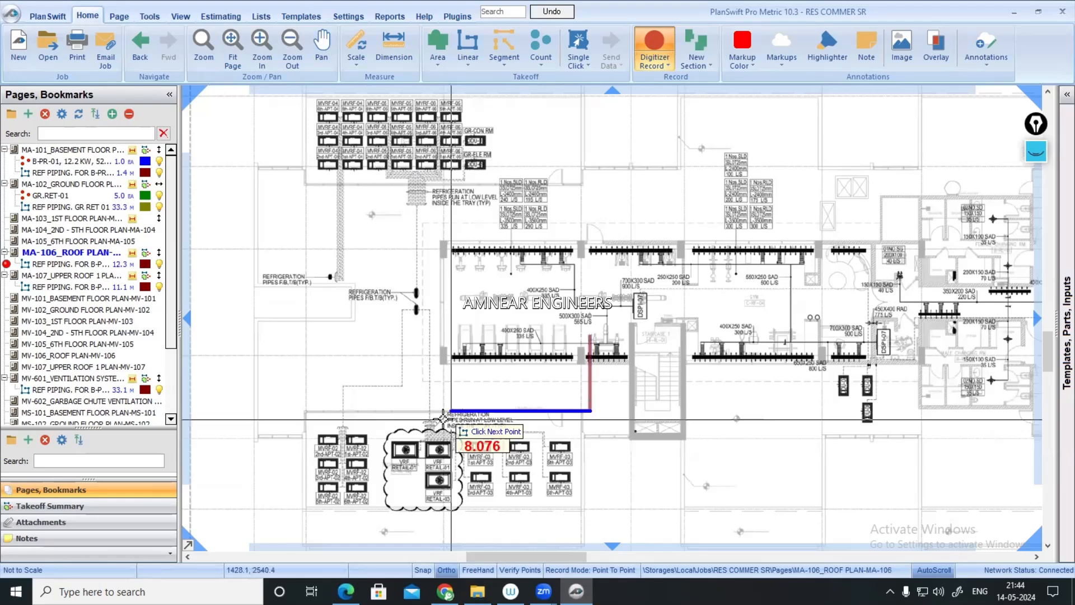
pyautogui.click(405, 420)
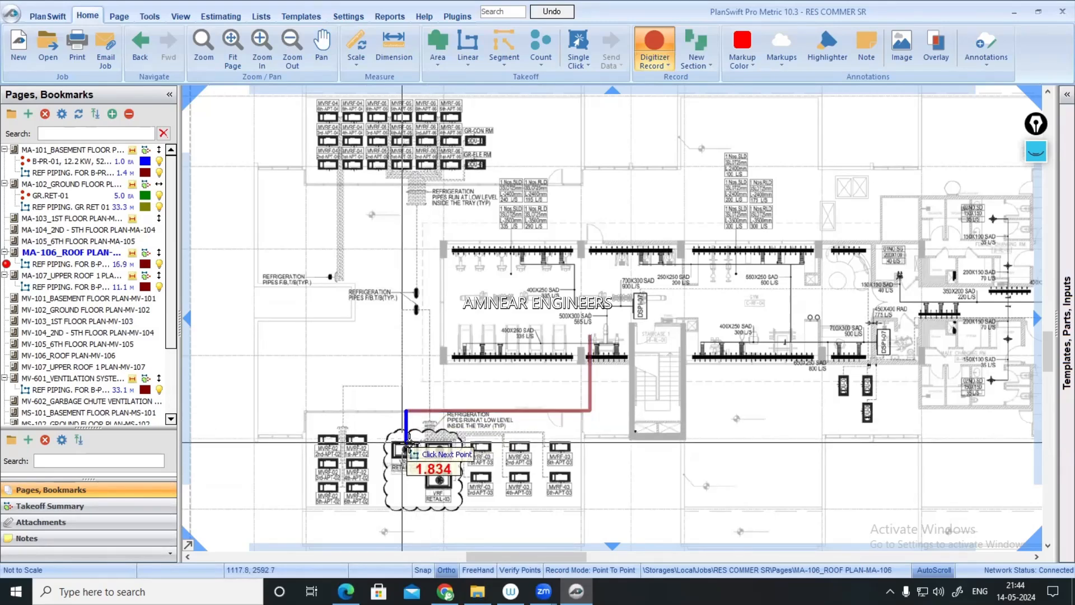
pyautogui.doubleClick(407, 444)
pyautogui.moveTo(591, 411)
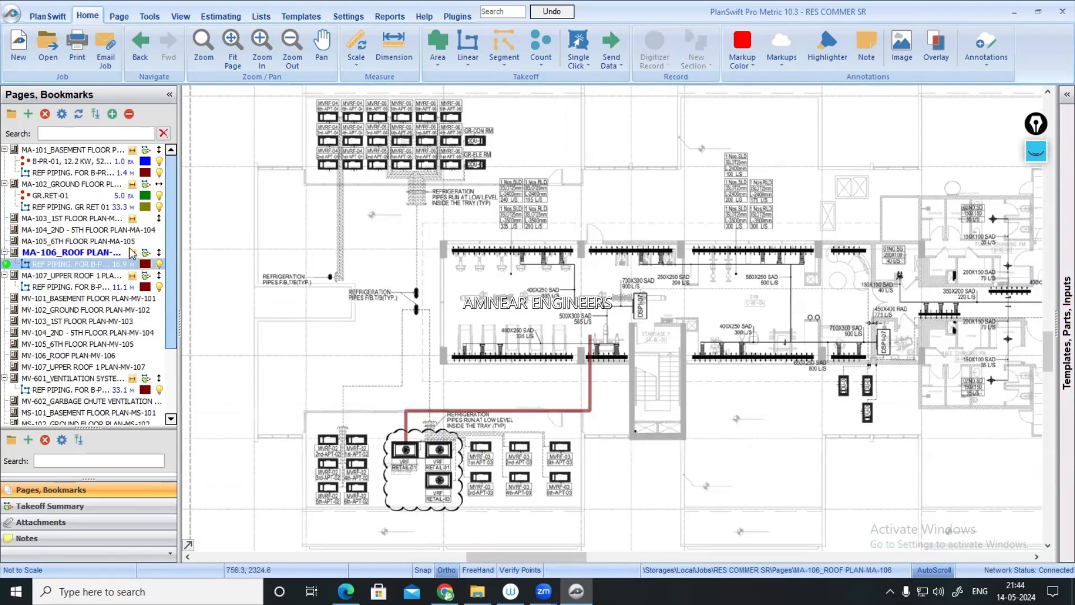
# - Trace about 24 m of refrigeration piping on the MV-601 riser diagram, from the ground floor up to roof level beside the existing riser run
pyautogui.click(60, 274)
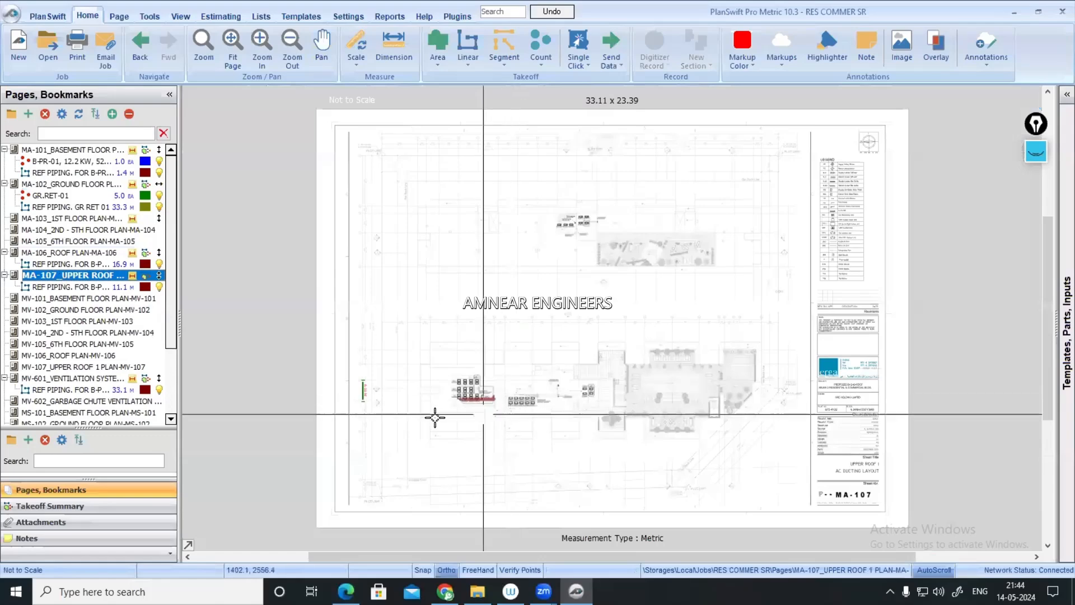
pyautogui.click(85, 389)
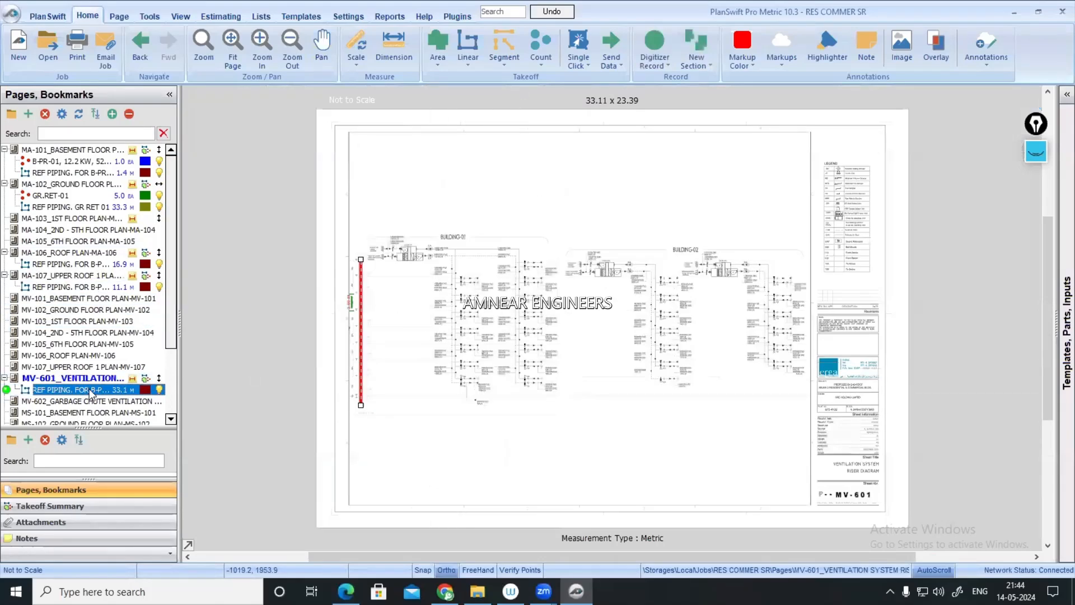
pyautogui.click(379, 365)
pyautogui.scroll(4, 351, 384)
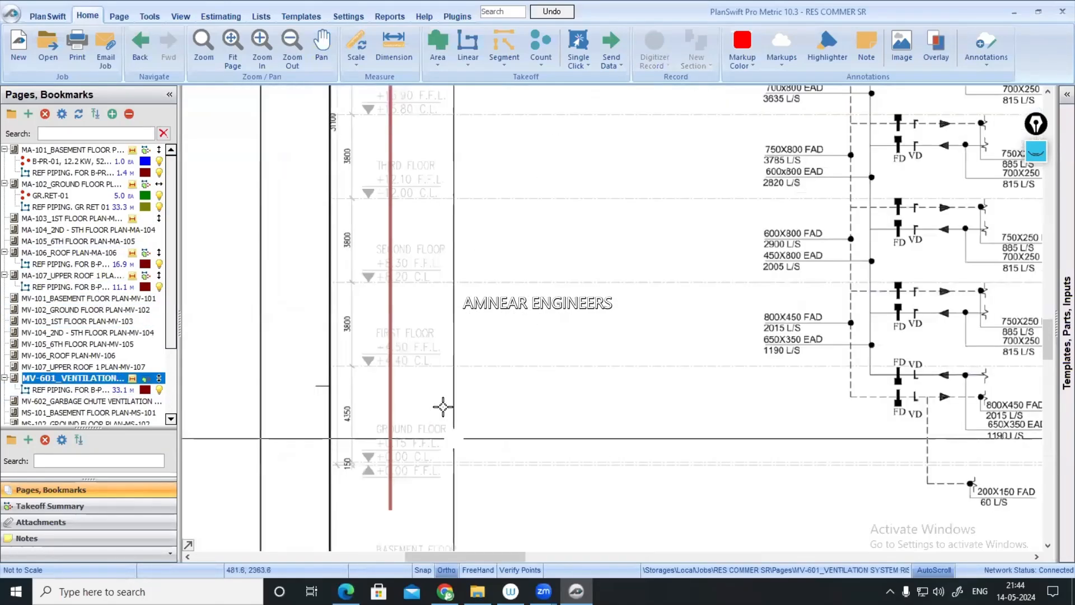
pyautogui.scroll(-3, 430, 446)
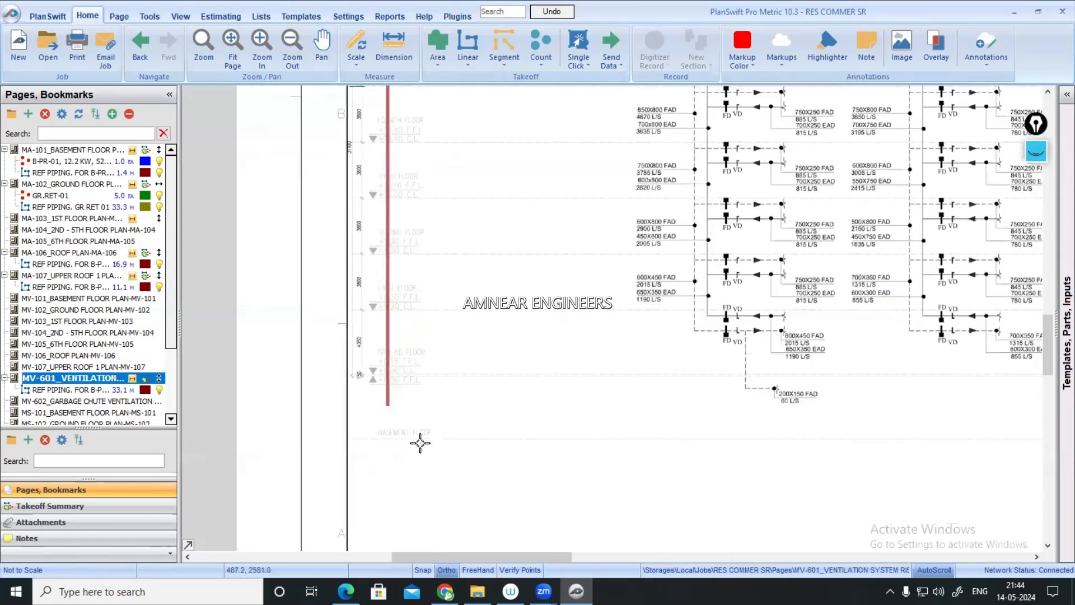
pyautogui.click(7, 287)
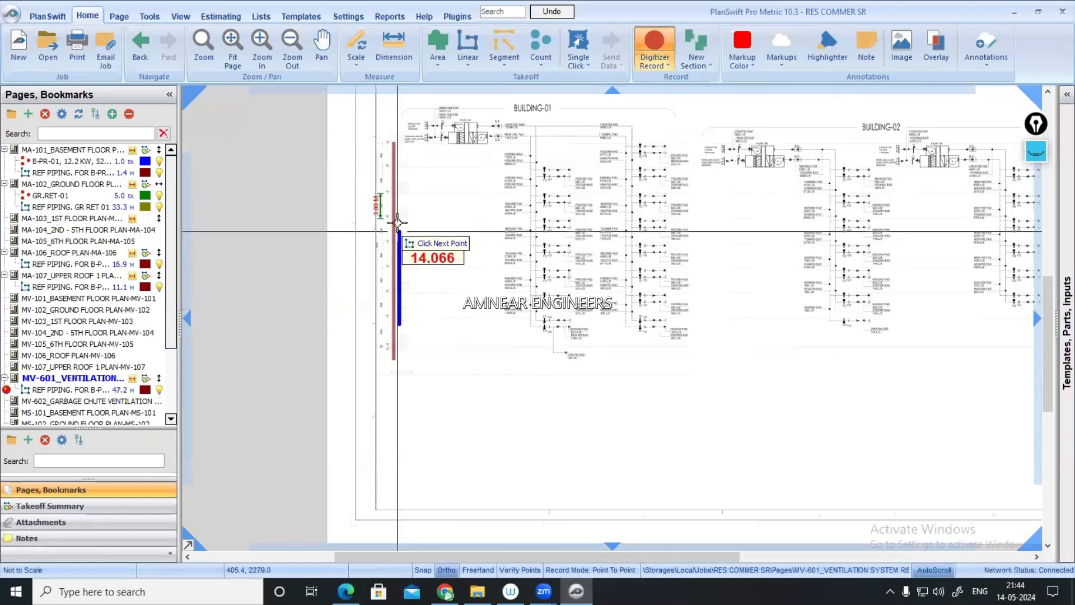
pyautogui.scroll(3, 399, 142)
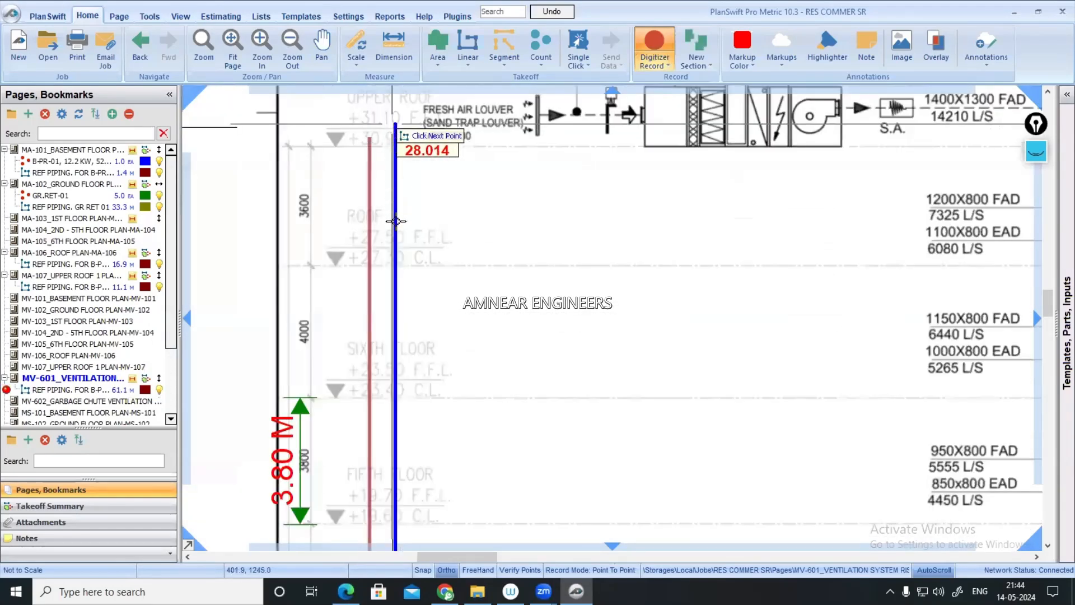
pyautogui.click(397, 255)
pyautogui.press('Escape')
pyautogui.scroll(-3, 397, 303)
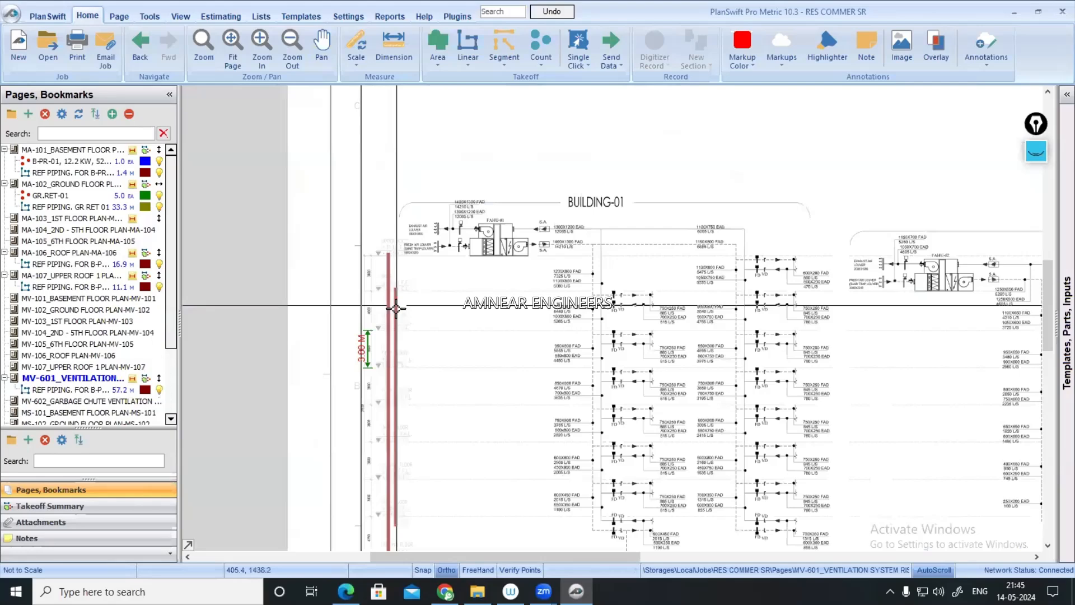
pyautogui.click(74, 390)
pyautogui.scroll(-2, 466, 350)
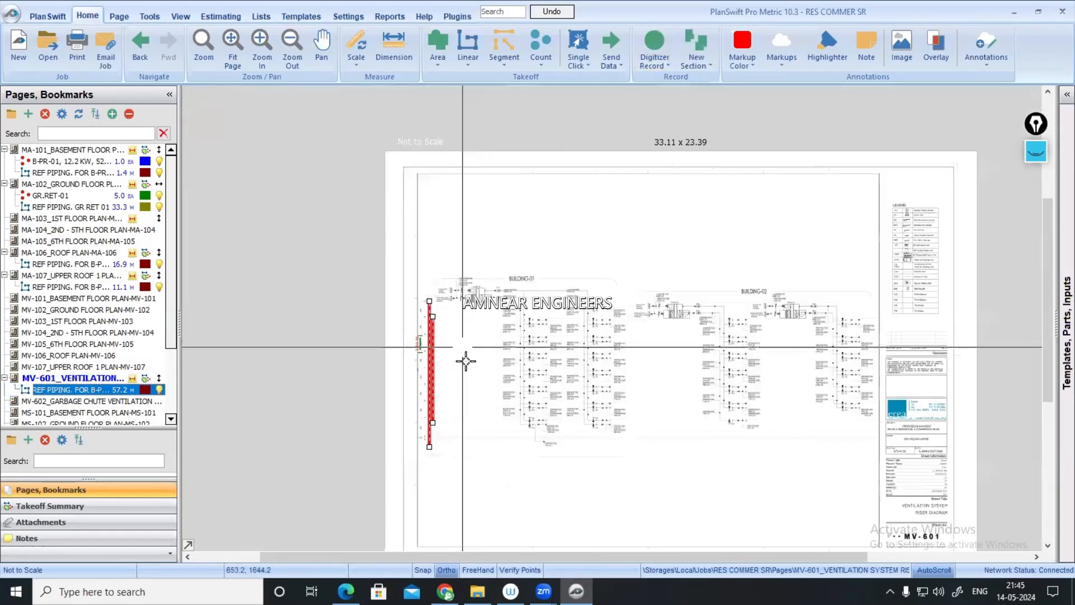
pyautogui.click(468, 377)
pyautogui.scroll(2, 432, 347)
pyautogui.moveTo(430, 347)
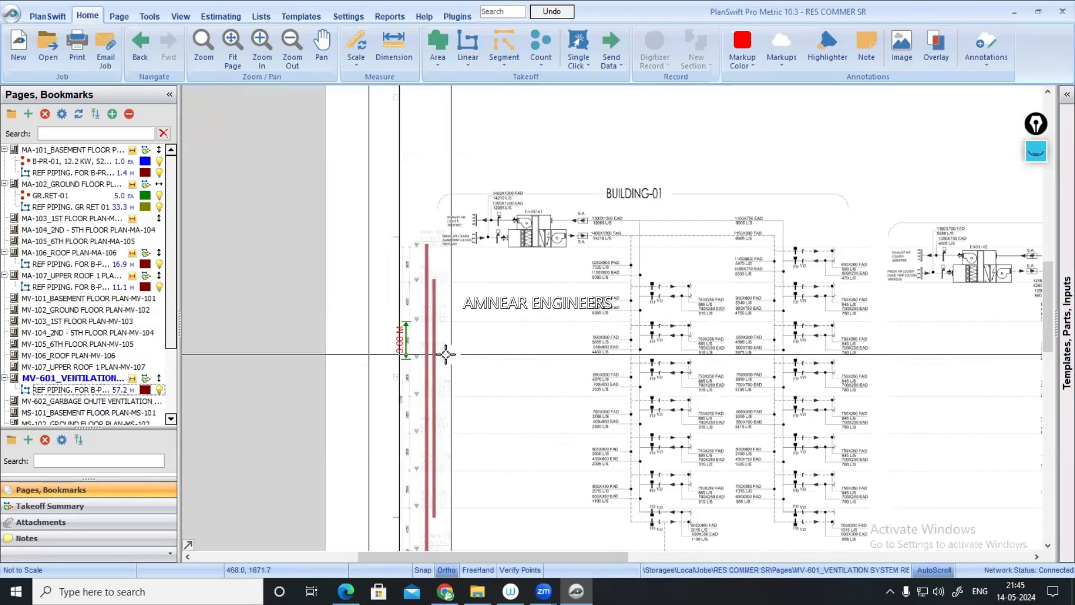
# - Examine the GR-RET-02 and following retail units and their dashed refrigeration pipe routes on the MA-102 ground floor plan
pyautogui.click(62, 208)
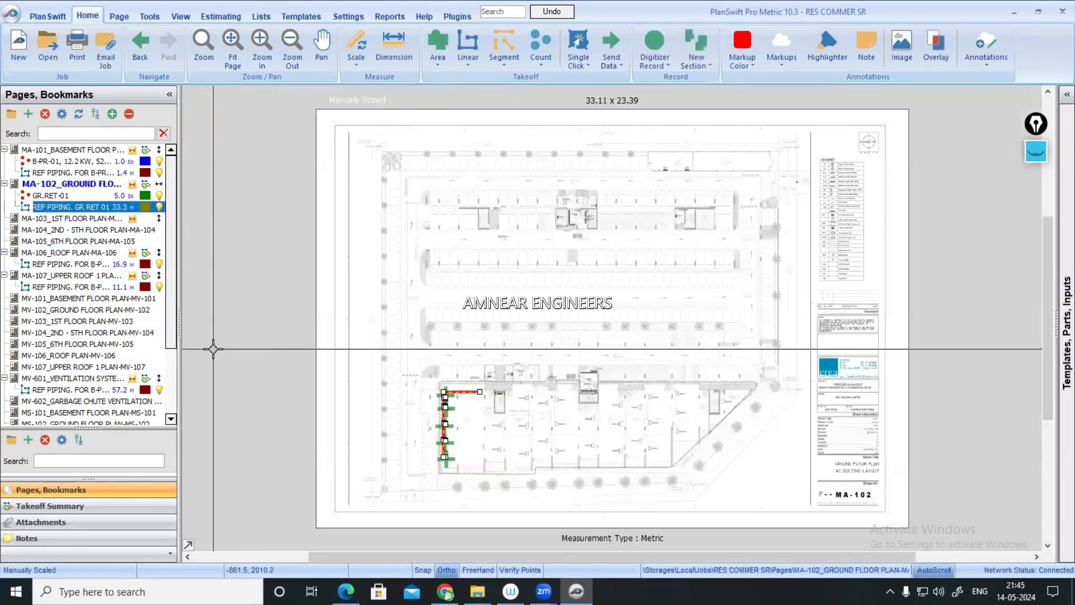
pyautogui.click(516, 449)
pyautogui.scroll(2, 501, 457)
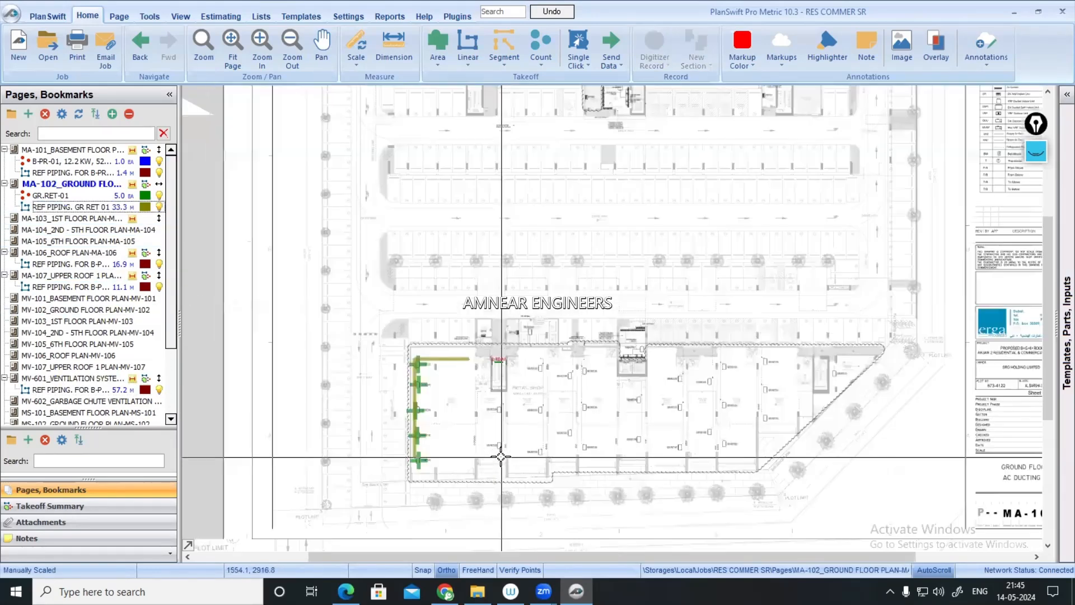
pyautogui.scroll(4, 501, 457)
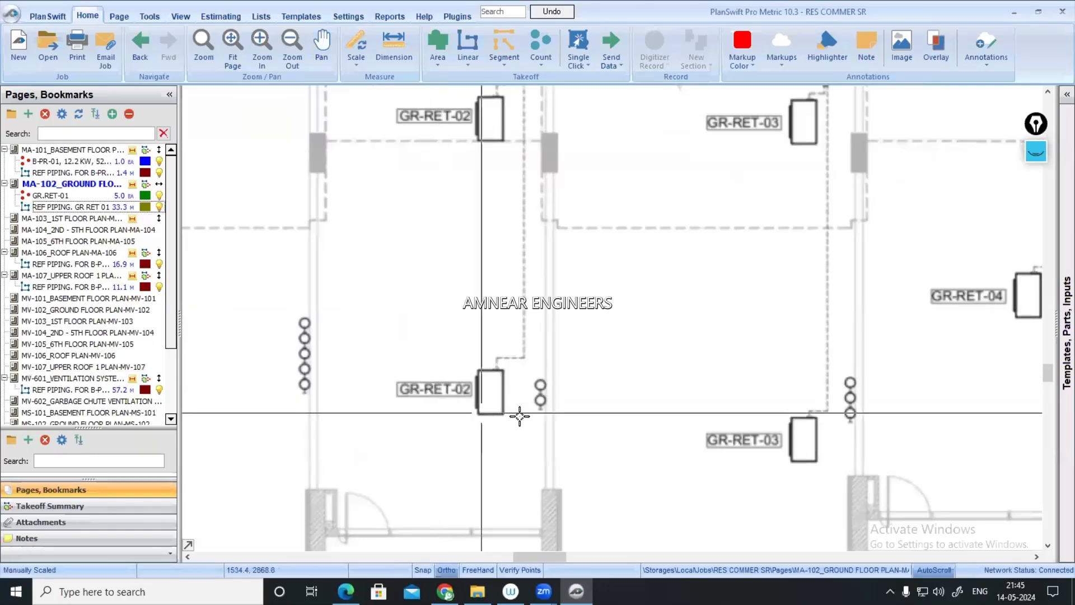
pyautogui.moveTo(522, 260); pyautogui.dragTo(499, 513)
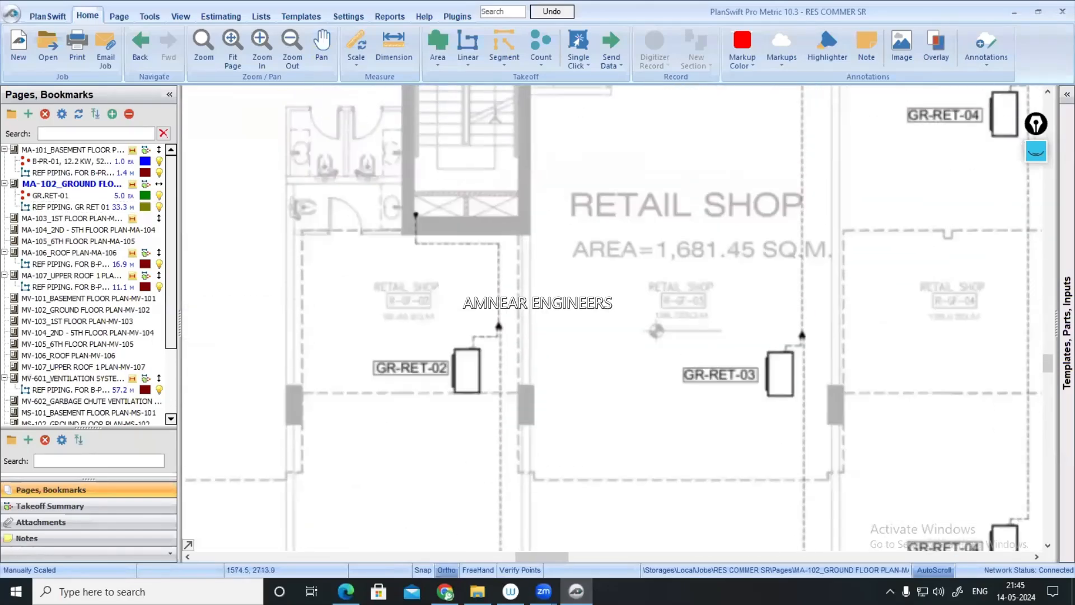
pyautogui.scroll(-5, 624, 300)
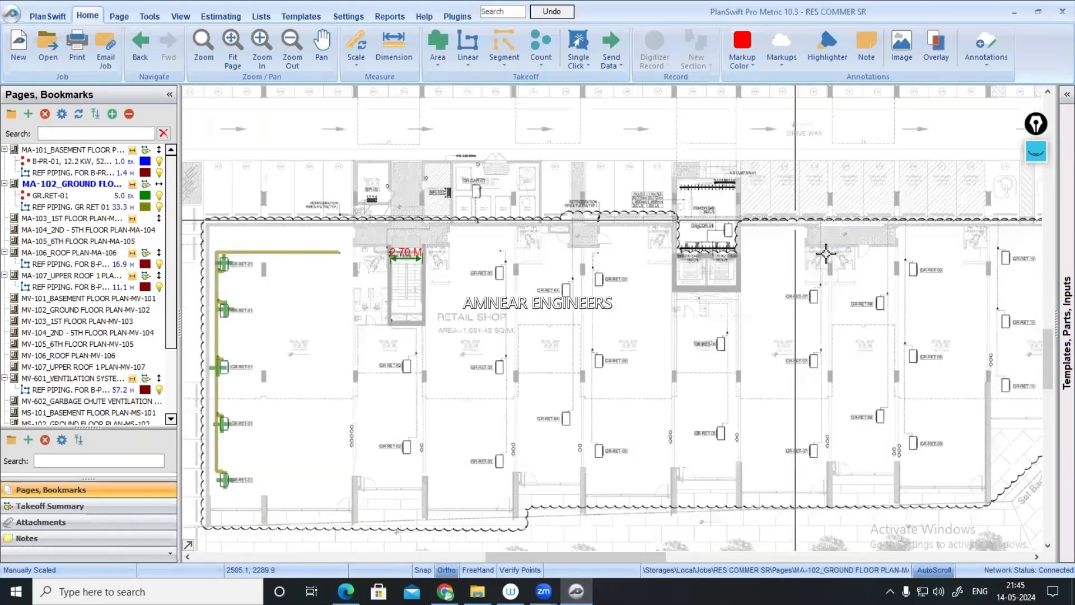
pyautogui.scroll(2, 826, 253)
pyautogui.scroll(-2, 848, 332)
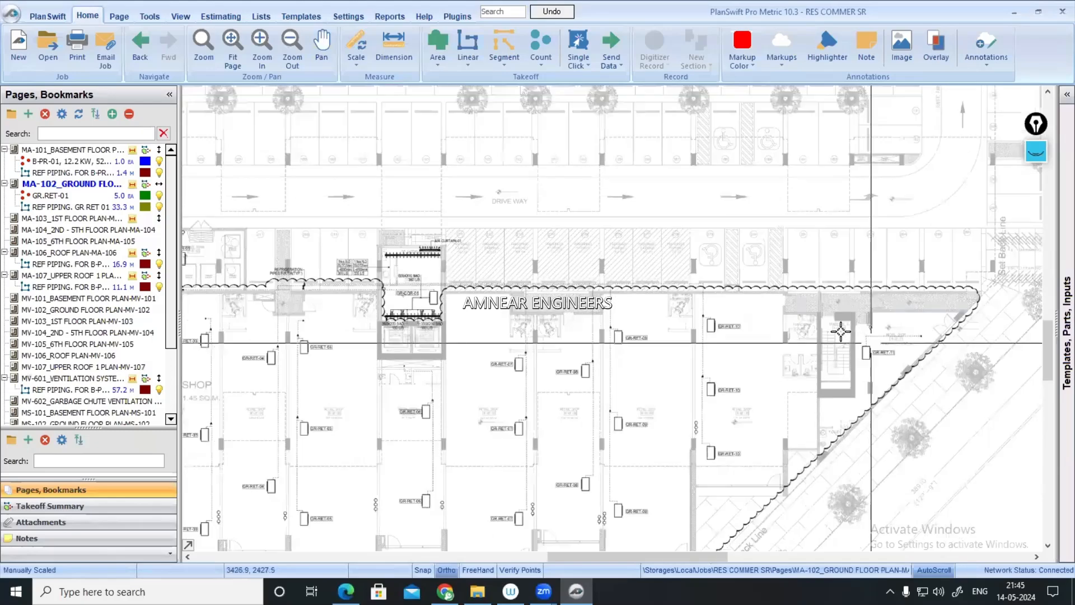
pyautogui.scroll(-1, 841, 331)
# - Examine the clouded SPI-09 unit and its dashed pipe connection beside the lift lobby on the MA-102 ground floor plan
pyautogui.moveTo(566, 168); pyautogui.dragTo(700, 484)
pyautogui.scroll(3, 697, 240)
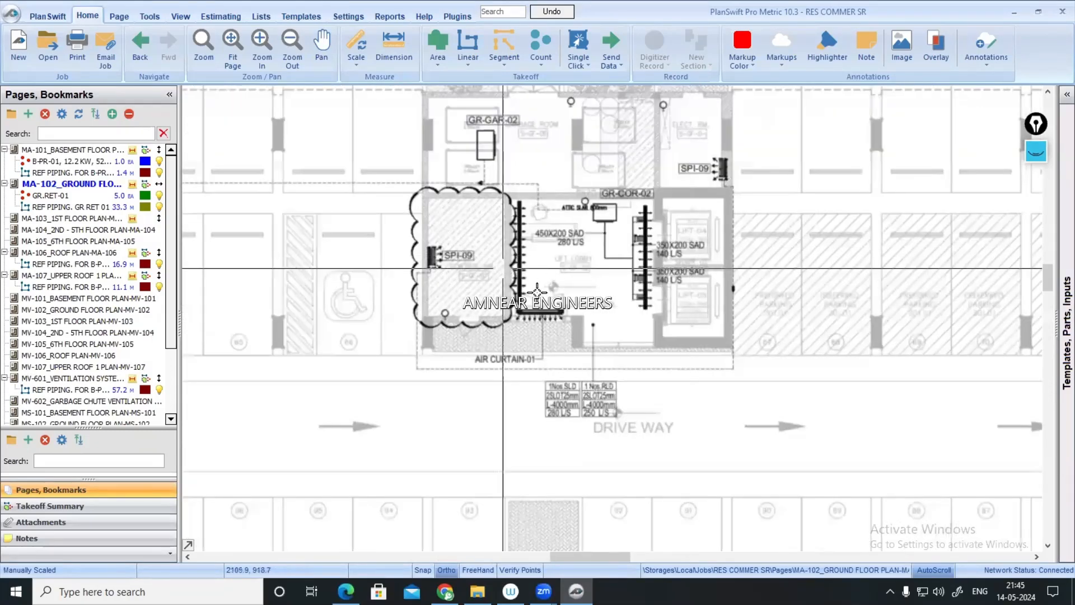
pyautogui.scroll(3, 442, 269)
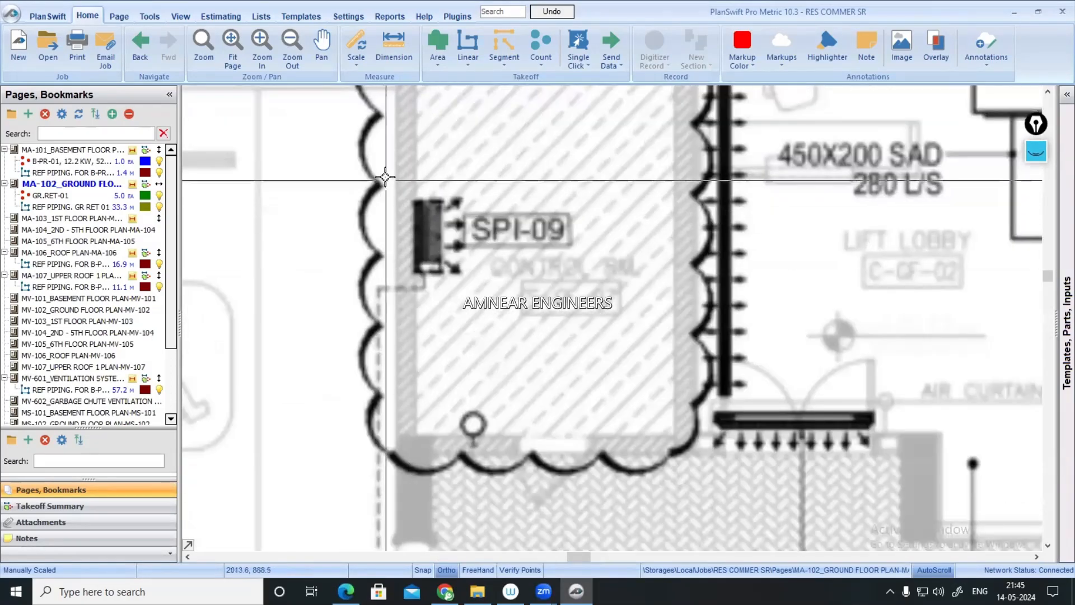
pyautogui.moveTo(385, 177); pyautogui.dragTo(594, 292)
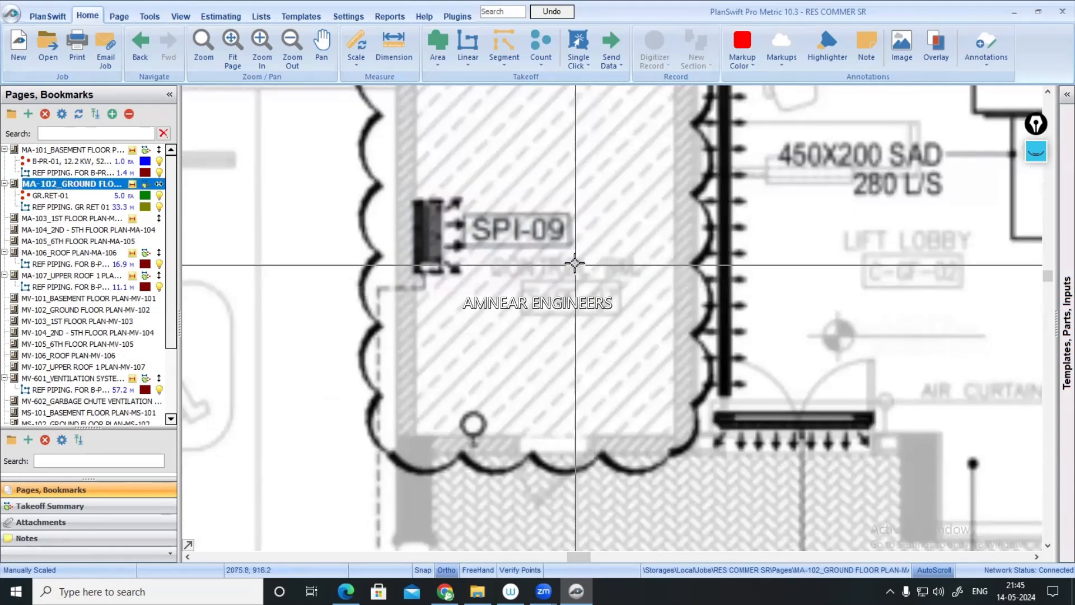
pyautogui.scroll(-3, 576, 260)
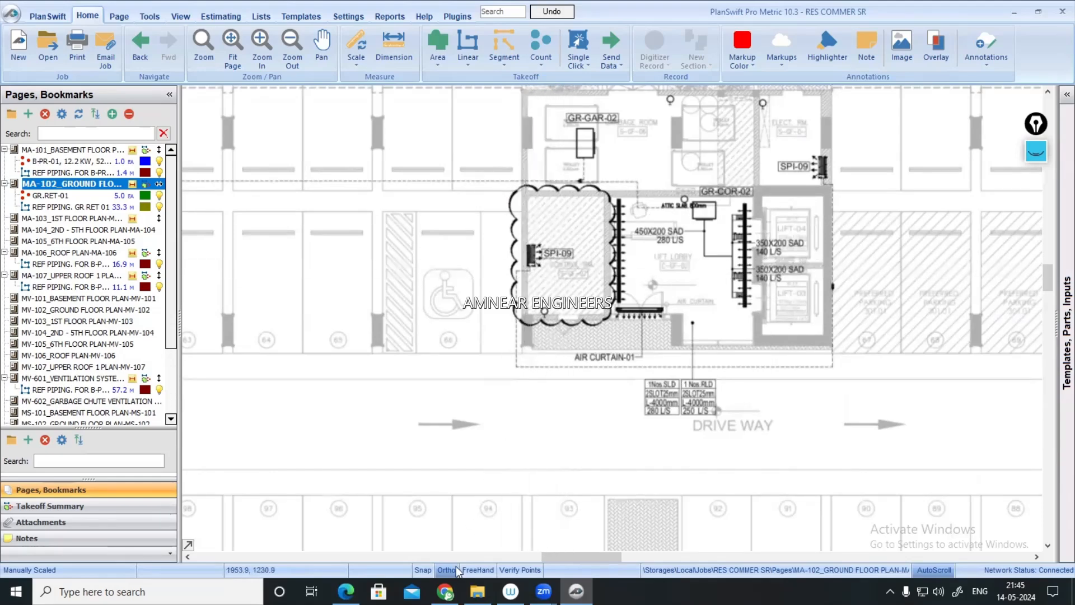
# - Look up SPI/ODU-09 in the DX-split units schedule for Buildings 1 & 2 in the Edge mechanical schedule, and return to PlanSwift
pyautogui.hotkey('alt', 'Tab')
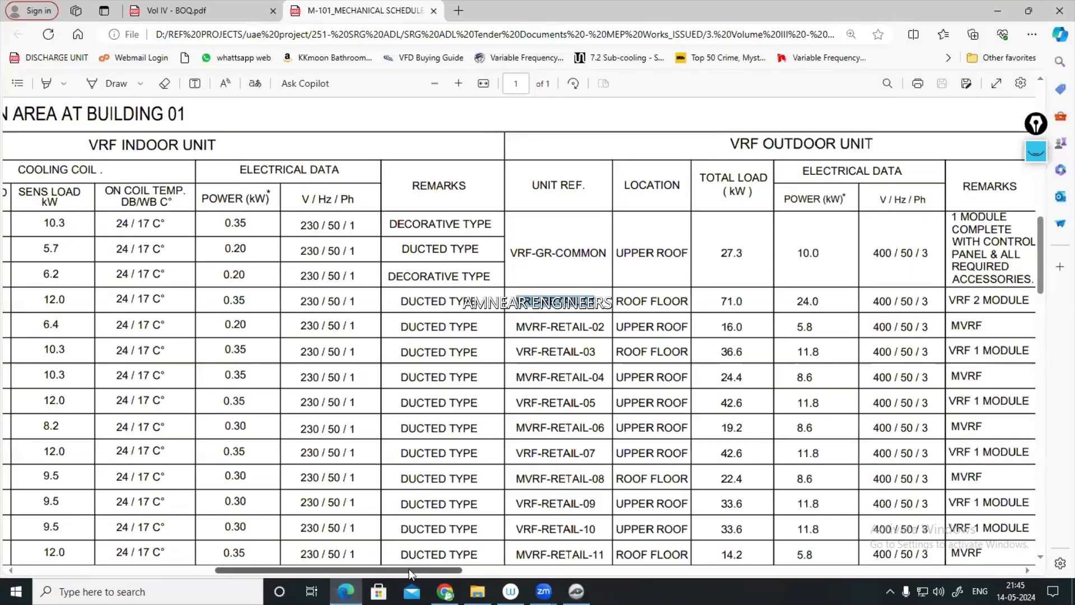
pyautogui.moveTo(409, 572); pyautogui.dragTo(237, 554)
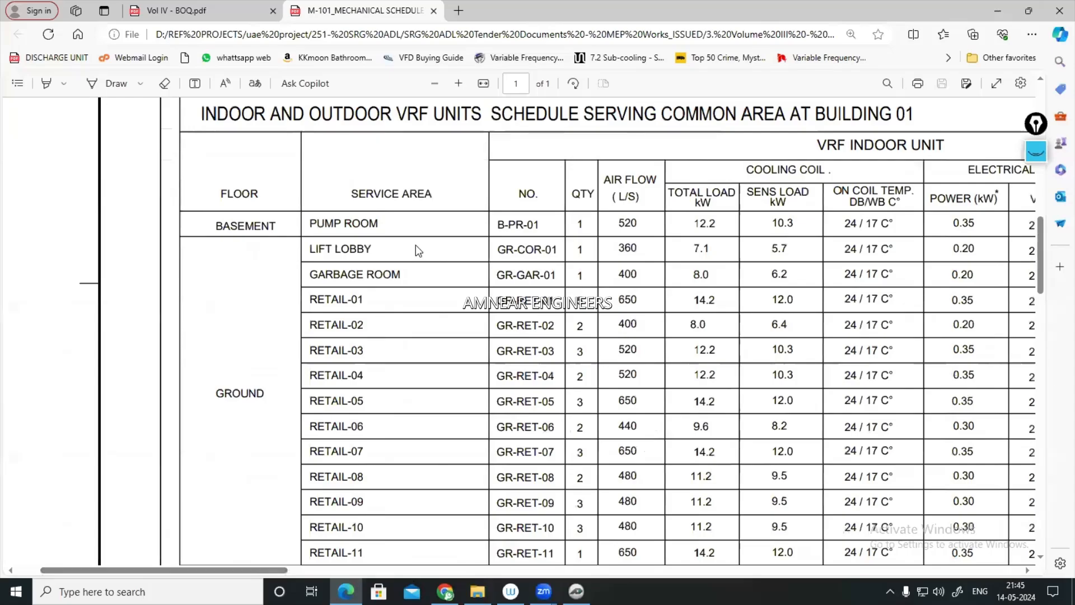
pyautogui.keyDown('ctrl'); pyautogui.scroll(-3, 373, 241); pyautogui.keyUp('ctrl')
pyautogui.scroll(8, 376, 256)
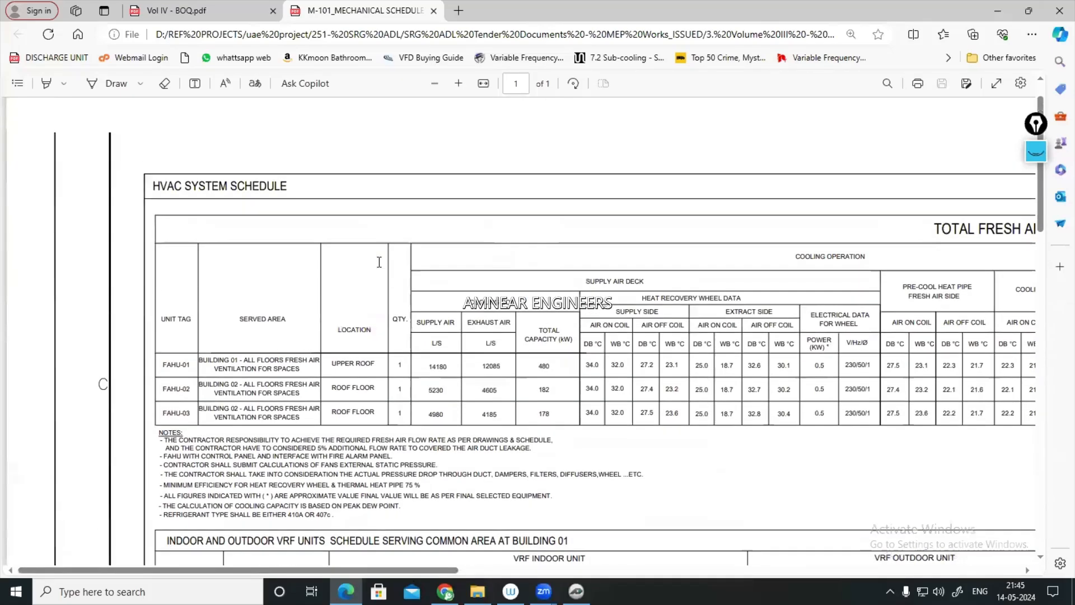
pyautogui.scroll(-13, 286, 362)
pyautogui.scroll(-3, 281, 363)
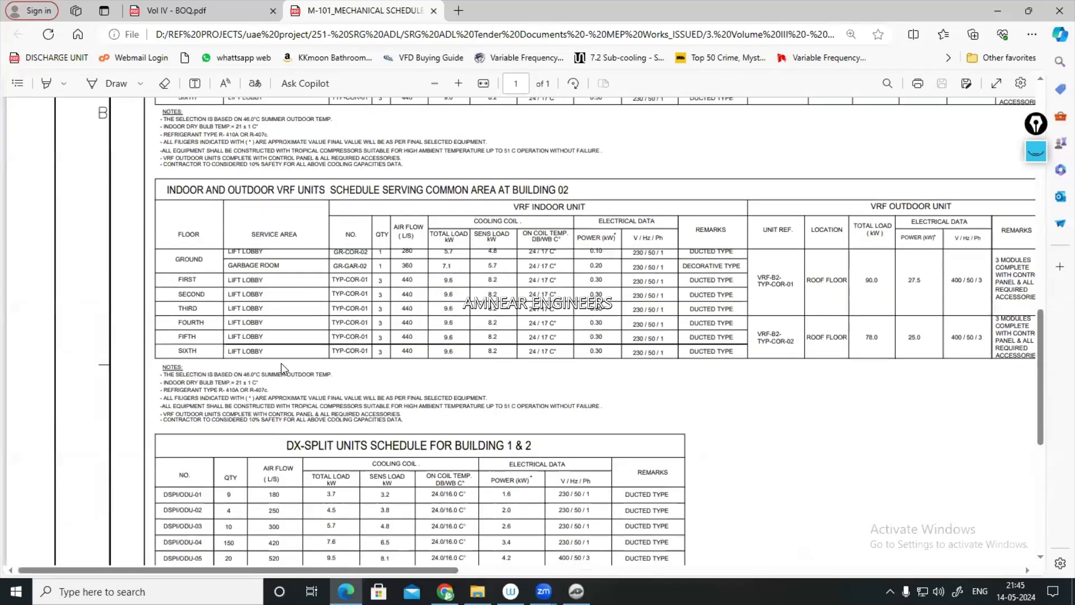
pyautogui.keyDown('ctrl'); pyautogui.scroll(2, 154, 371); pyautogui.keyUp('ctrl')
pyautogui.keyDown('ctrl'); pyautogui.scroll(2, 154, 371); pyautogui.keyUp('ctrl')
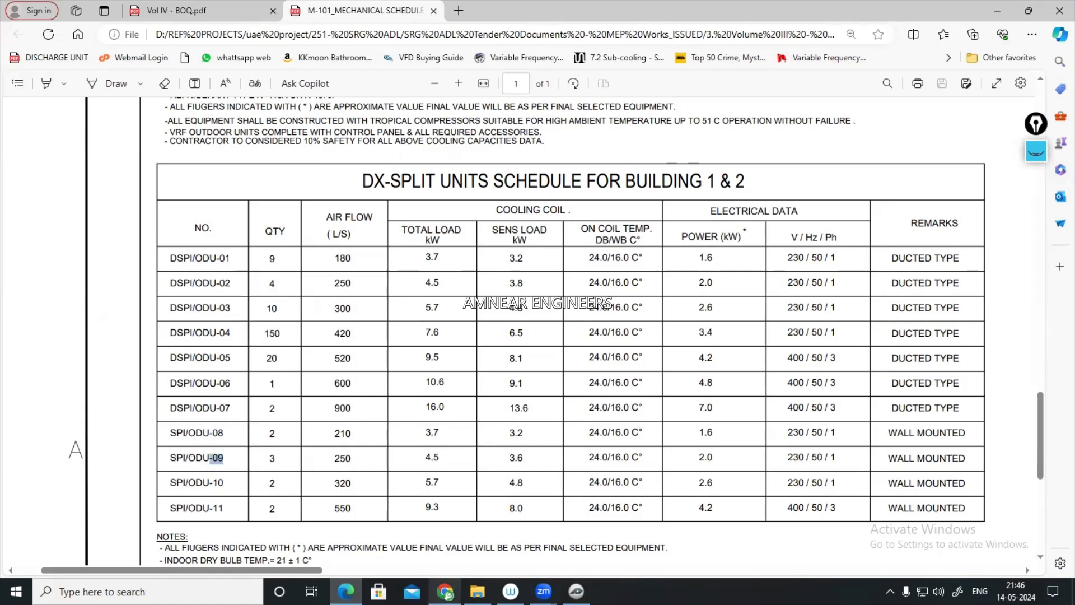
pyautogui.moveTo(445, 591)
pyautogui.click(444, 535)
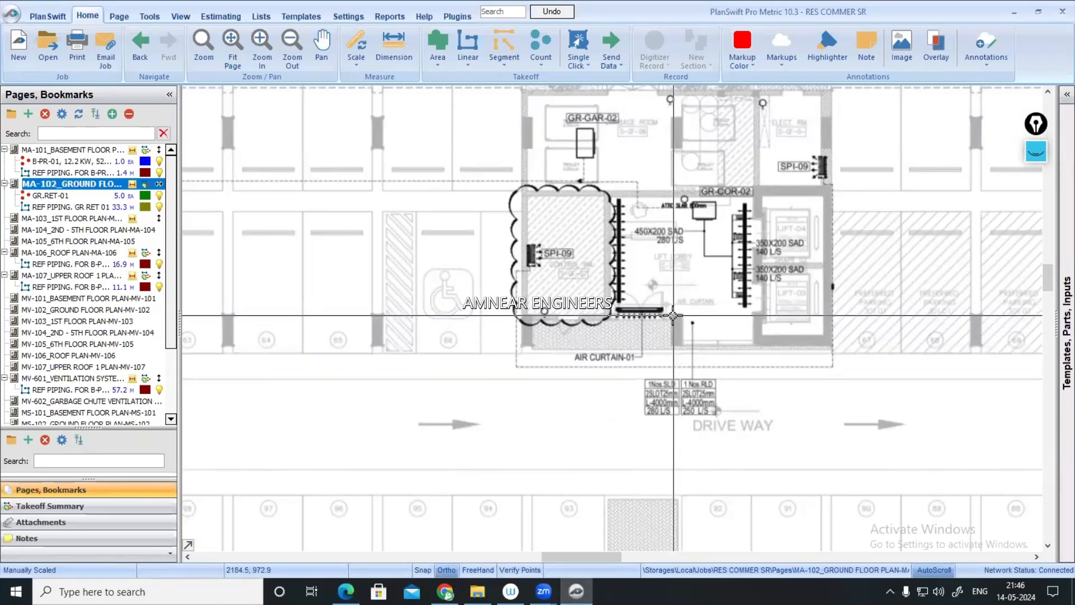
# - Look through floor plans MA-103 to MA-105 and examine the MVRF-03 apartment outdoor units on the MA-106 roof plan
pyautogui.scroll(-2, 673, 315)
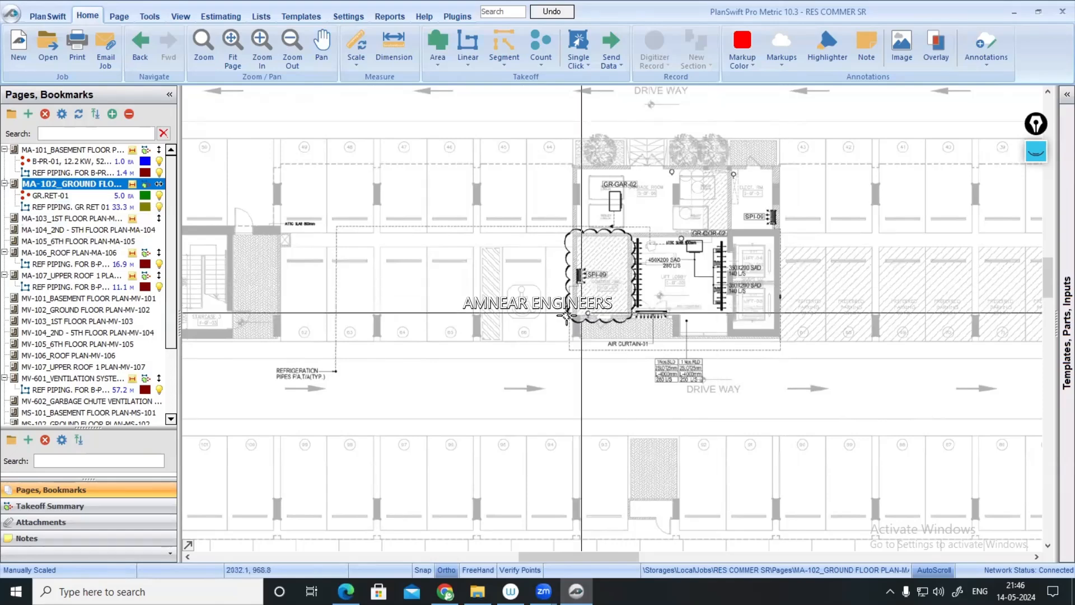
pyautogui.click(69, 217)
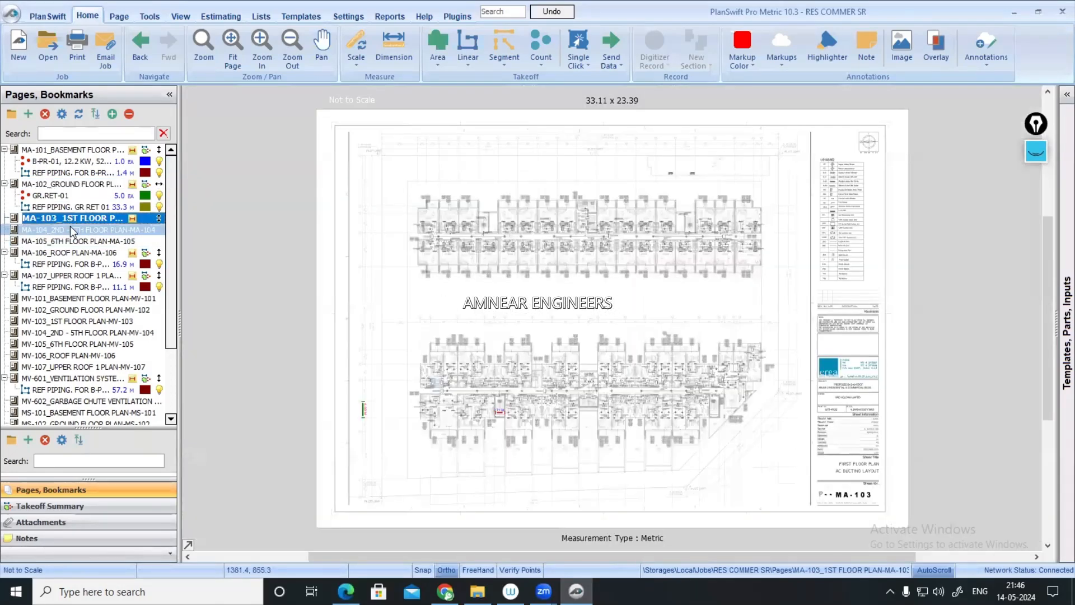
pyautogui.click(70, 227)
pyautogui.click(73, 242)
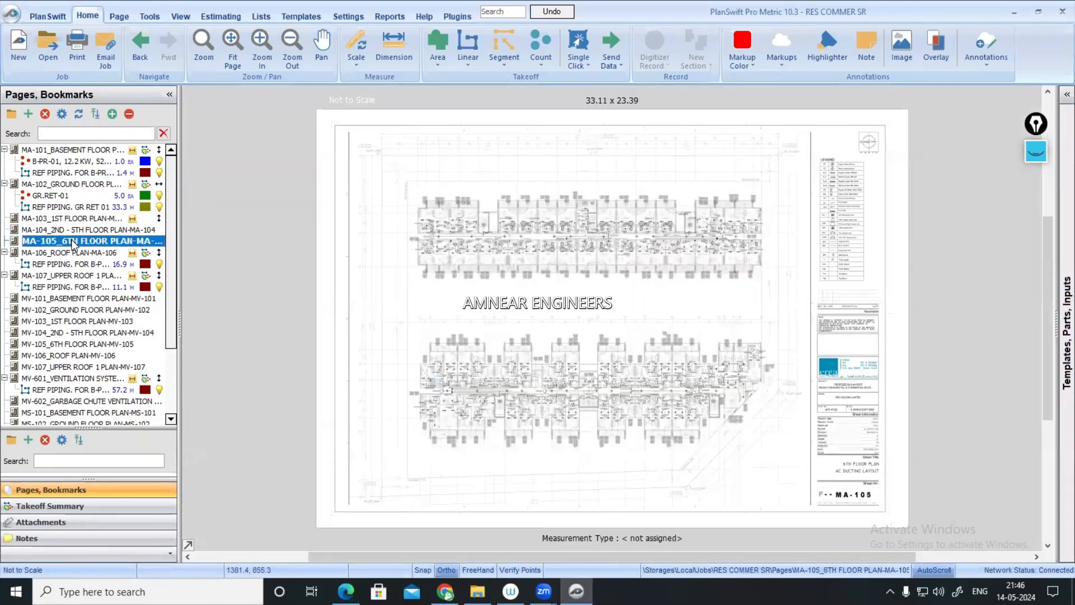
pyautogui.click(72, 253)
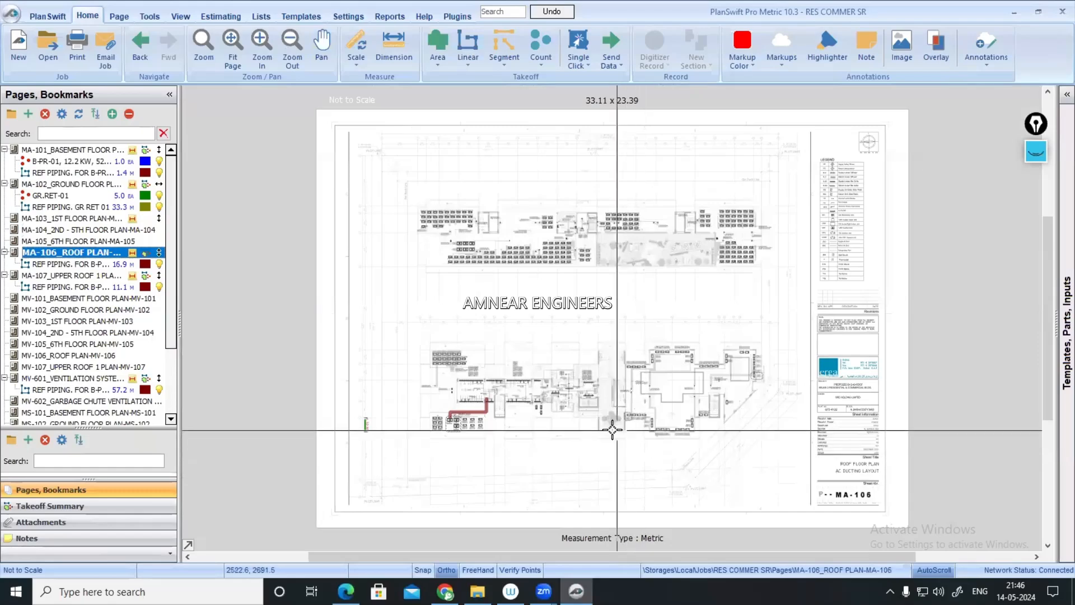
pyautogui.scroll(5, 455, 428)
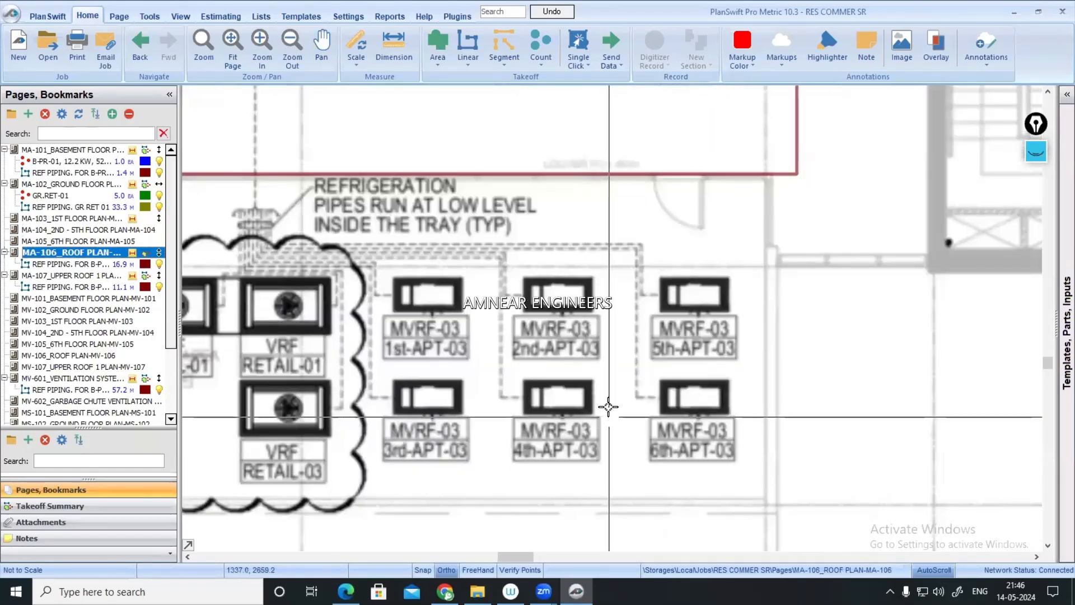
pyautogui.moveTo(367, 259); pyautogui.dragTo(751, 462)
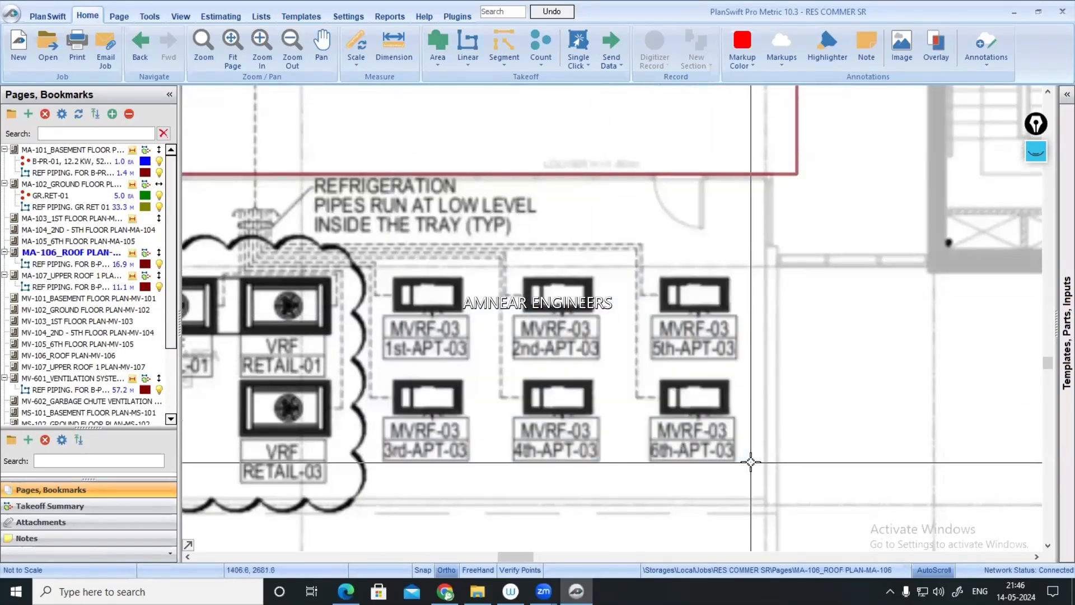
# - Inspect the MA-106 roof plan's MVRF-04 to MVRF-06 rows, the ODU units beside them and the area towards the lifts
pyautogui.scroll(-3, 751, 462)
pyautogui.scroll(3, 498, 414)
pyautogui.scroll(-1, 497, 414)
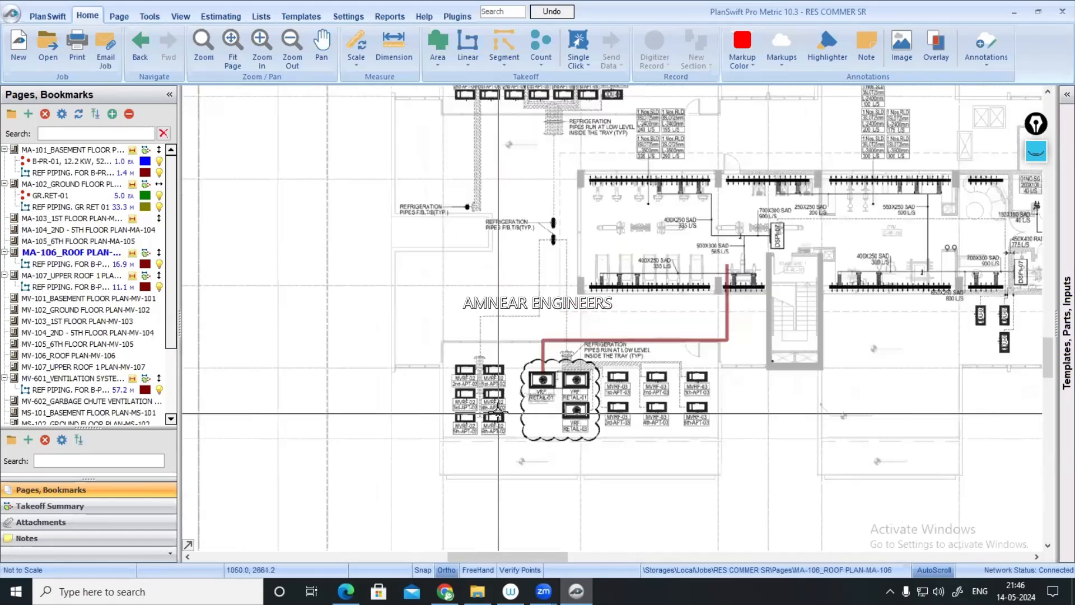
pyautogui.scroll(-2, 498, 414)
pyautogui.scroll(4, 564, 312)
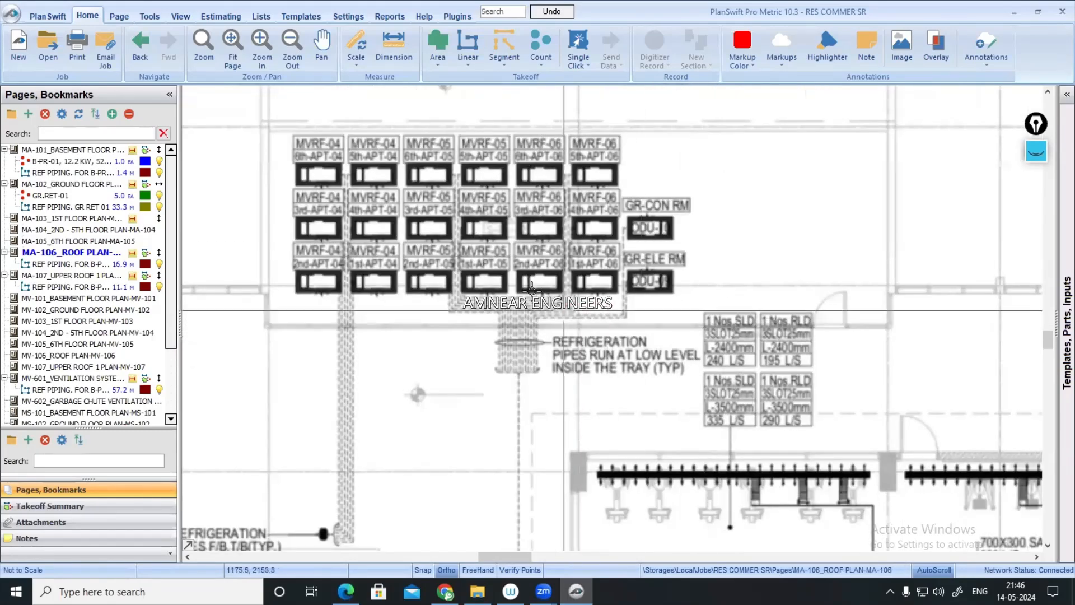
pyautogui.scroll(-2, 532, 288)
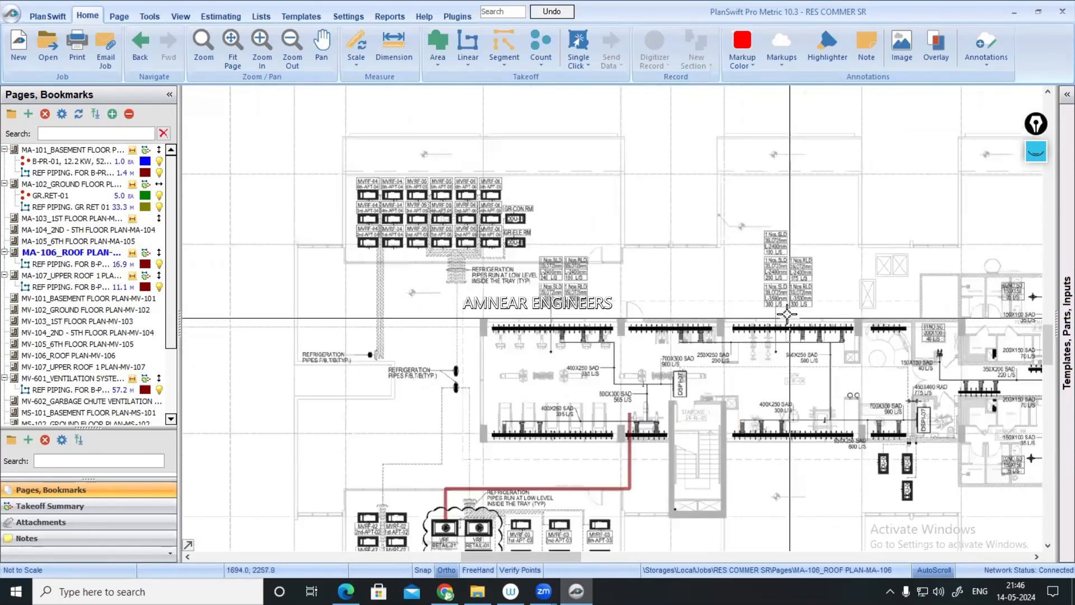
pyautogui.moveTo(998, 308); pyautogui.dragTo(710, 318)
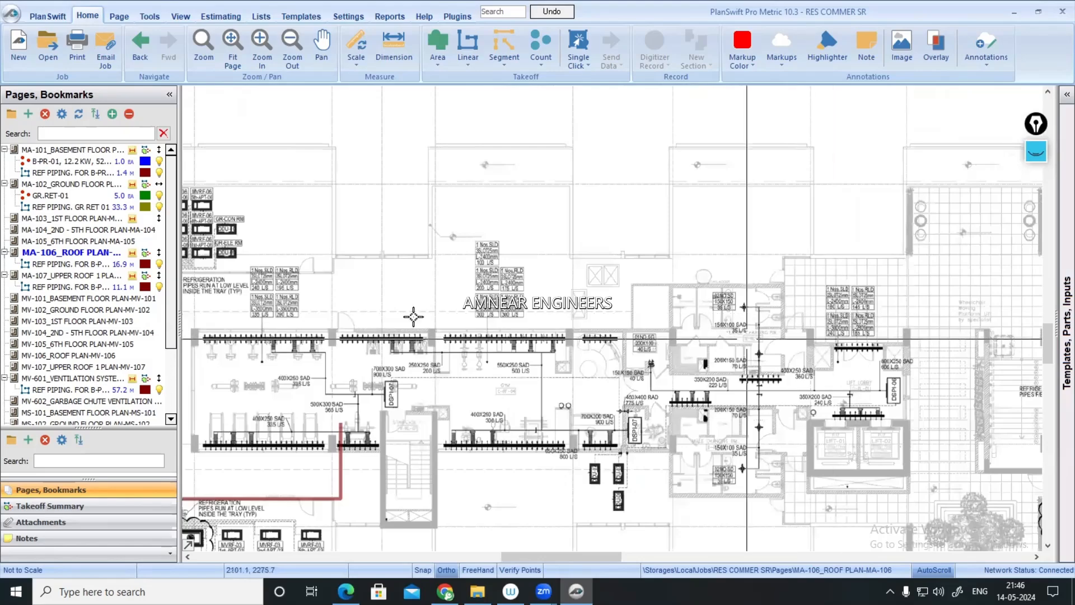
# - Open upper roof plan MA-107 and examine the clouded MVRF retail units, the apartment MVRF rows and the VRF bank with their refrigeration pipes
pyautogui.click(84, 265)
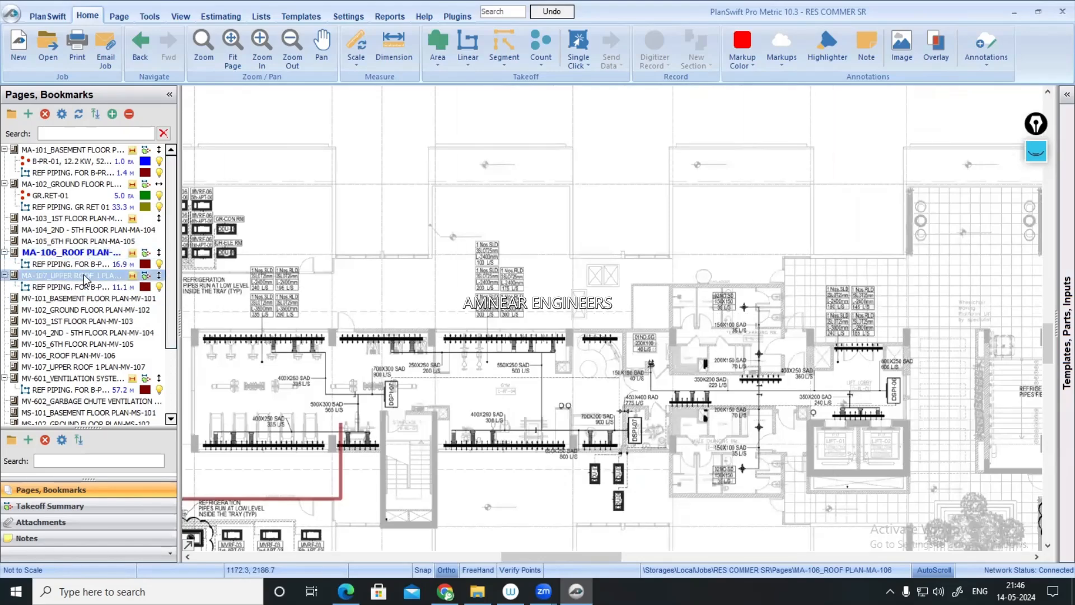
pyautogui.click(84, 276)
pyautogui.scroll(4, 555, 403)
pyautogui.scroll(-1, 556, 404)
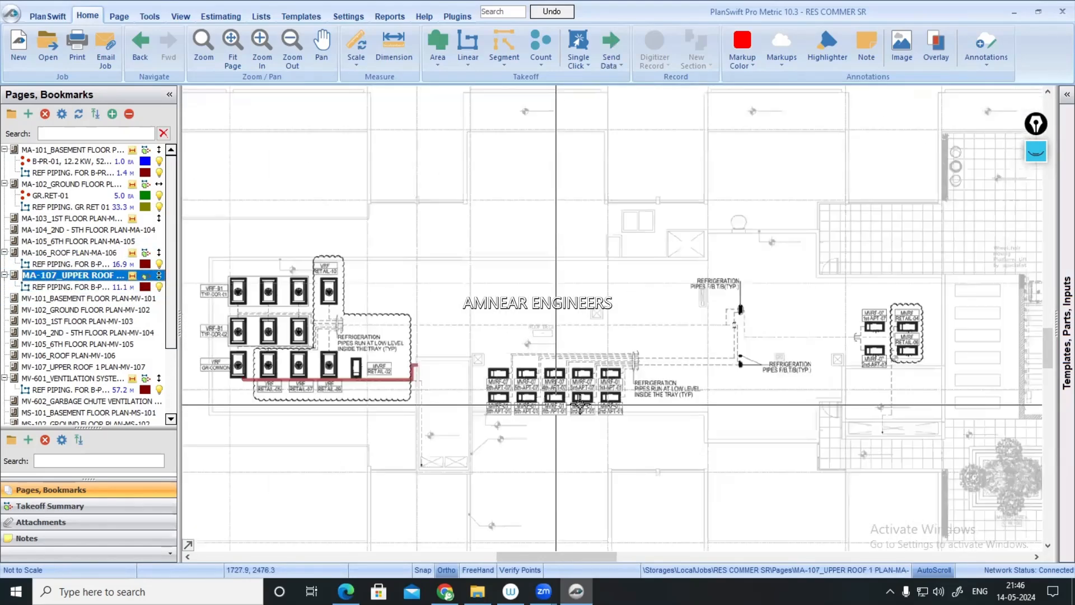
pyautogui.moveTo(728, 386); pyautogui.dragTo(634, 387)
pyautogui.scroll(3, 778, 340)
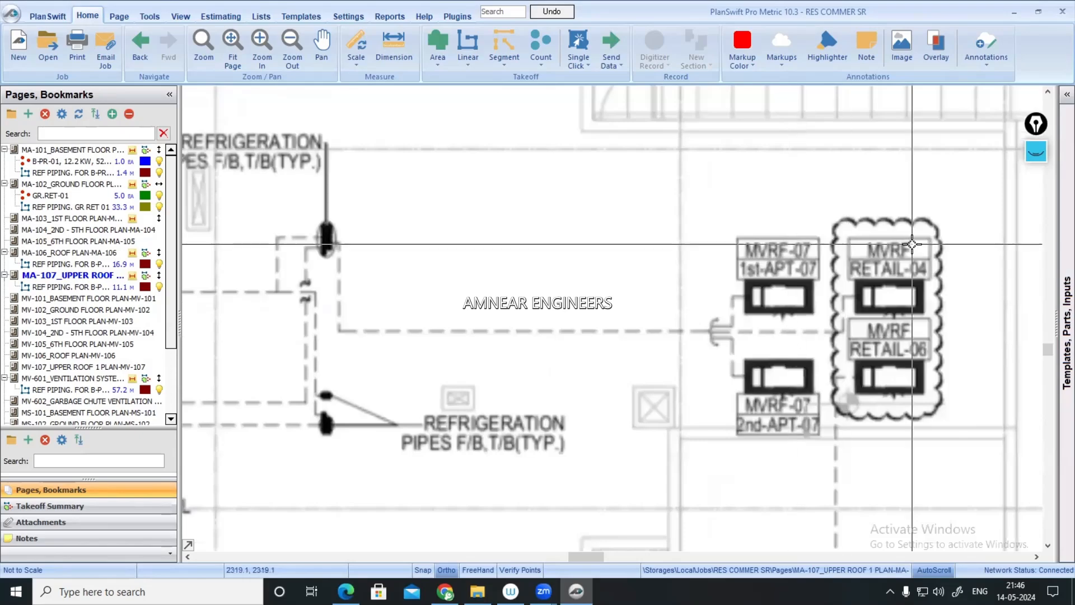
pyautogui.scroll(-1, 862, 425)
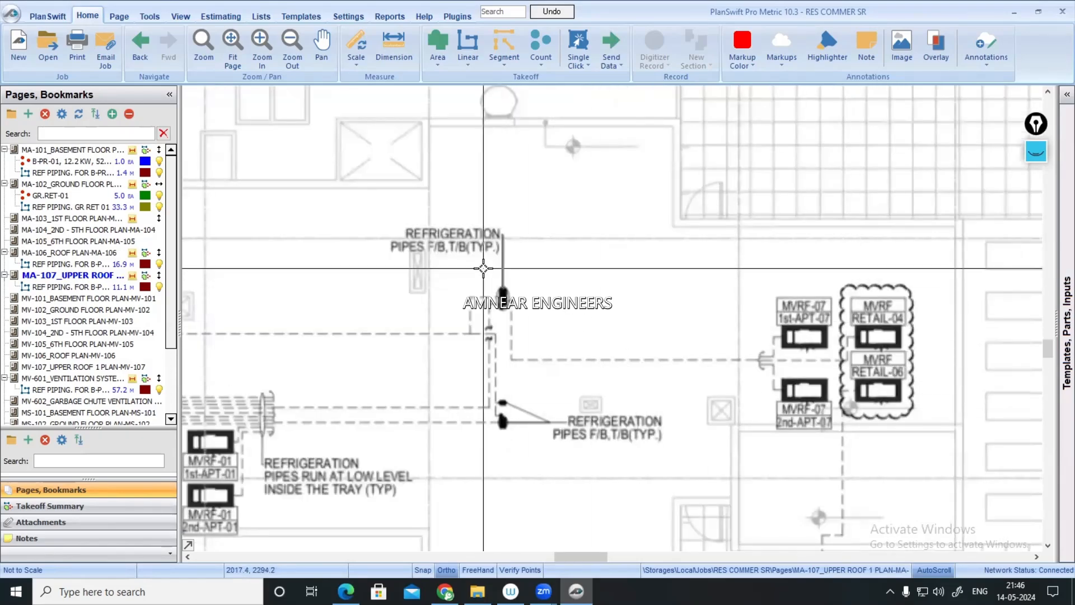
pyautogui.scroll(-2, 559, 355)
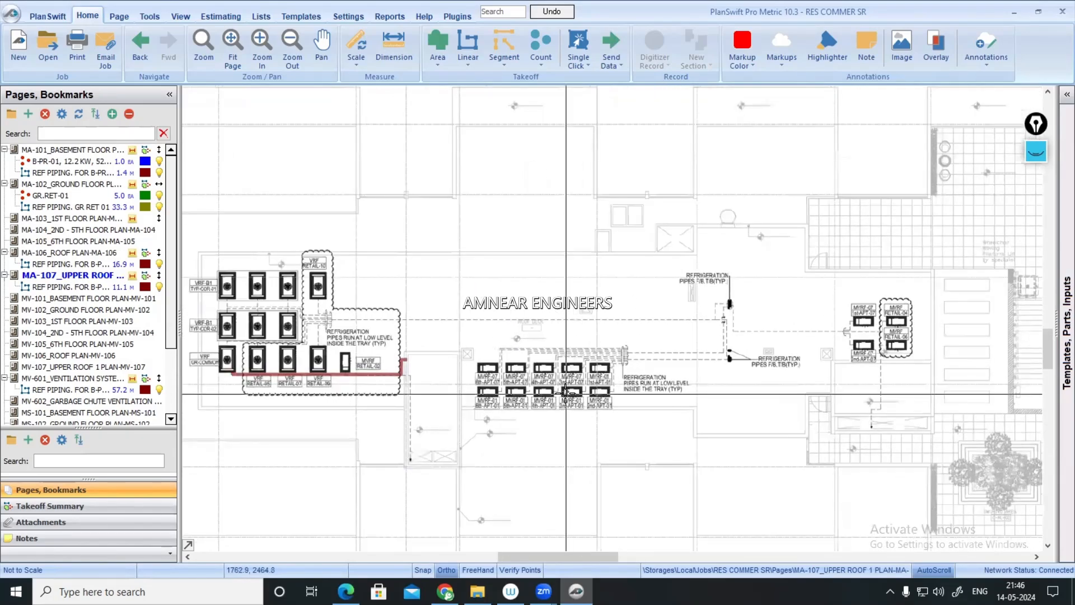
pyautogui.scroll(3, 566, 394)
pyautogui.scroll(-3, 560, 387)
pyautogui.scroll(1, 478, 325)
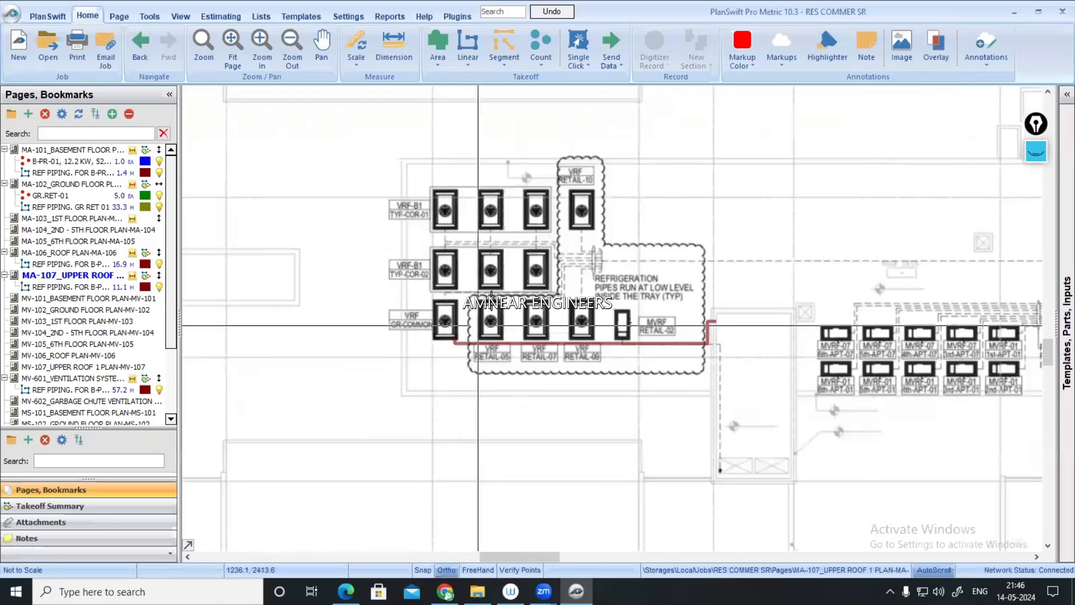
pyautogui.scroll(-2, 478, 325)
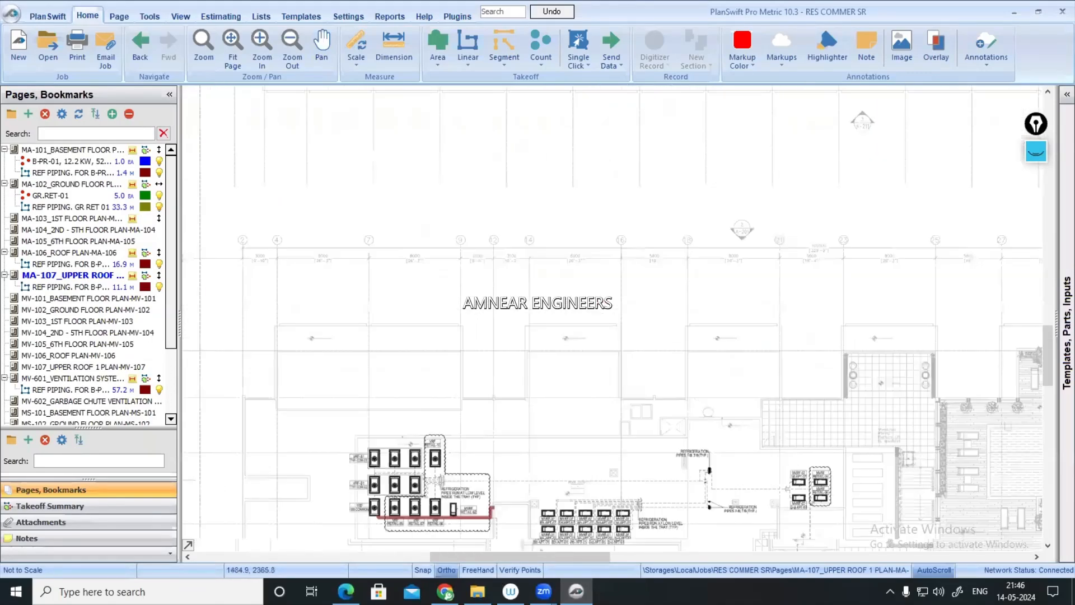
# - Examine the ROOF-GSM, ROOF-ELE and ROOF-COR outdoor units and the neighbouring apartment ODUs with their pipe risers on the MA-107 upper roof plan
pyautogui.scroll(-2, 648, 271)
pyautogui.scroll(4, 682, 119)
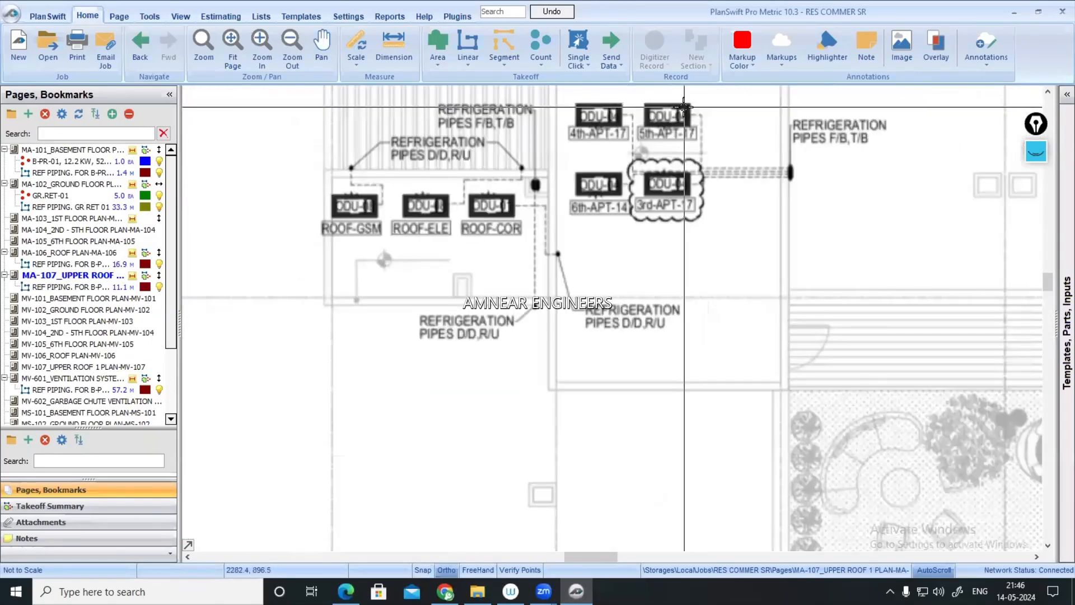
pyautogui.moveTo(532, 196)
pyautogui.mouseDown()
pyautogui.moveTo(525, 256)
pyautogui.moveTo(506, 277)
pyautogui.mouseUp()
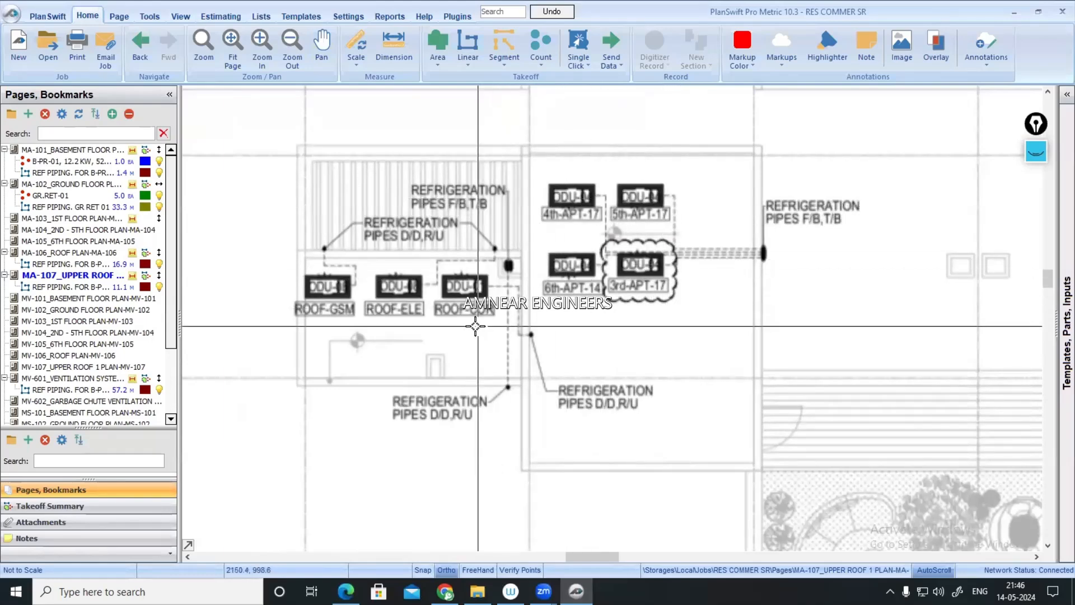
pyautogui.scroll(1, 381, 308)
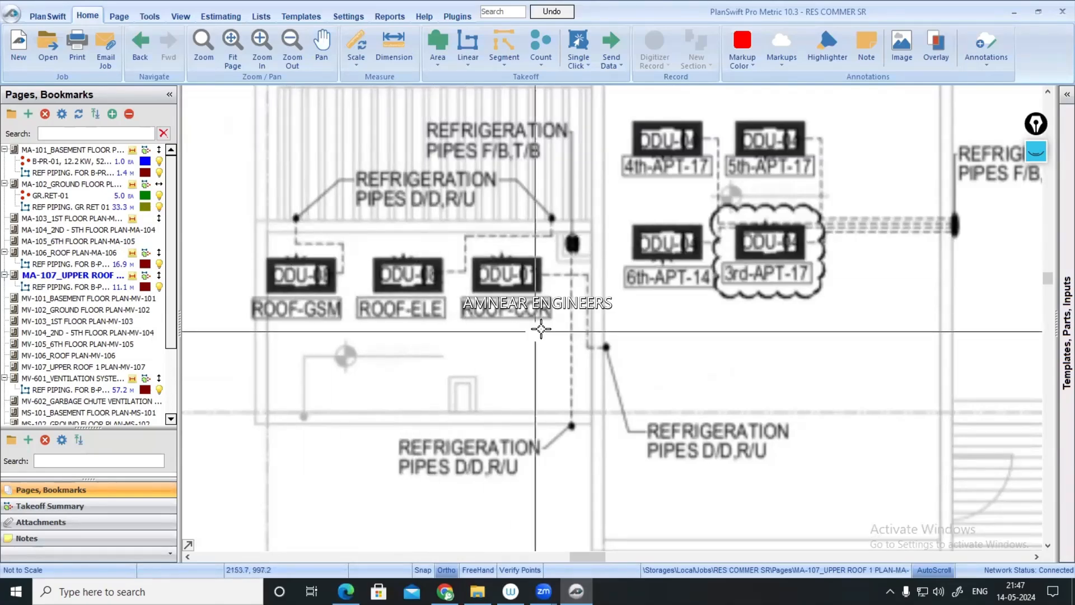
pyautogui.scroll(-3, 575, 369)
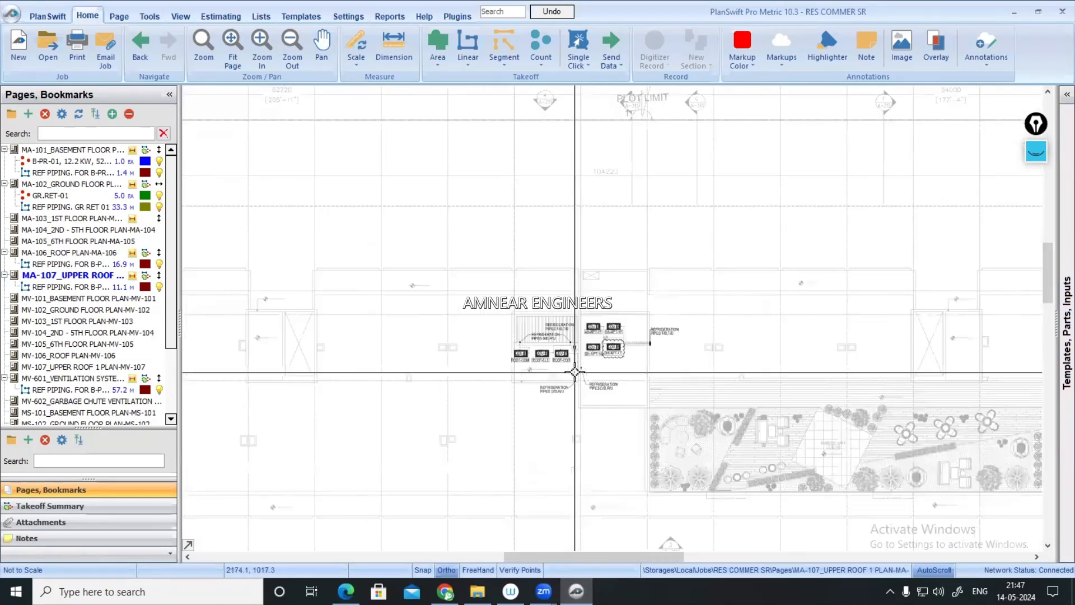
pyautogui.scroll(-1, 575, 372)
# - Return to roof plan MA-106 and inspect the ODU rows beside the lifts around the clouded GR-CON RM unit
pyautogui.click(93, 285)
pyautogui.click(90, 253)
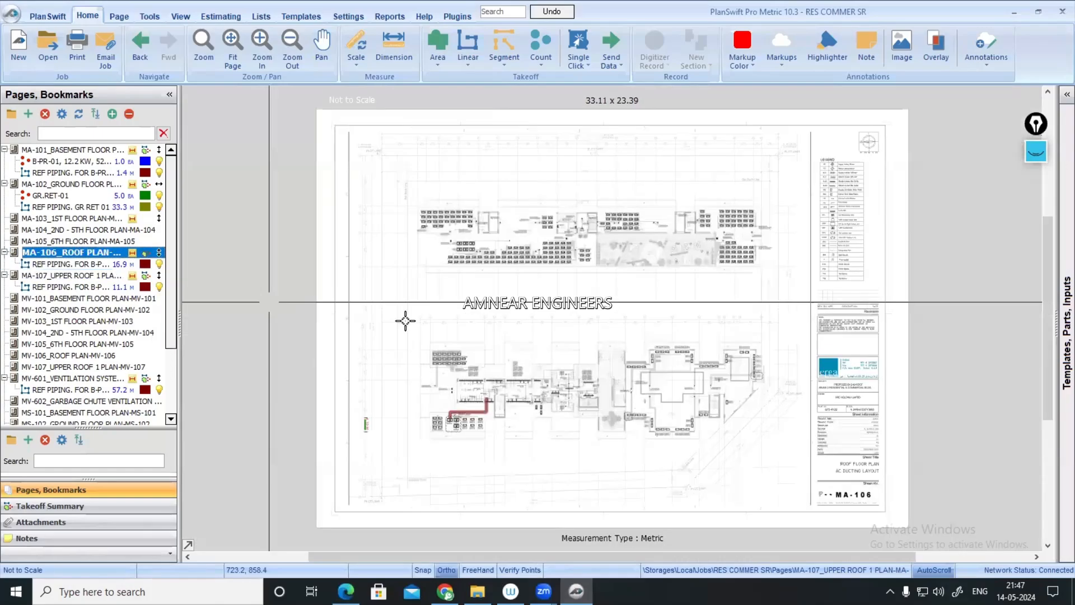
pyautogui.scroll(3, 564, 298)
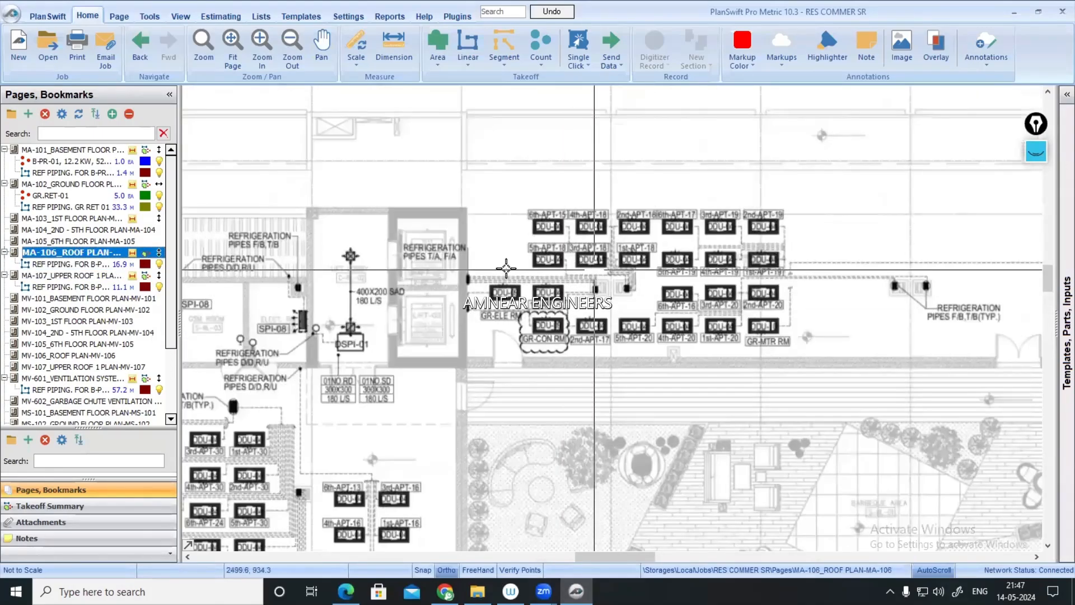